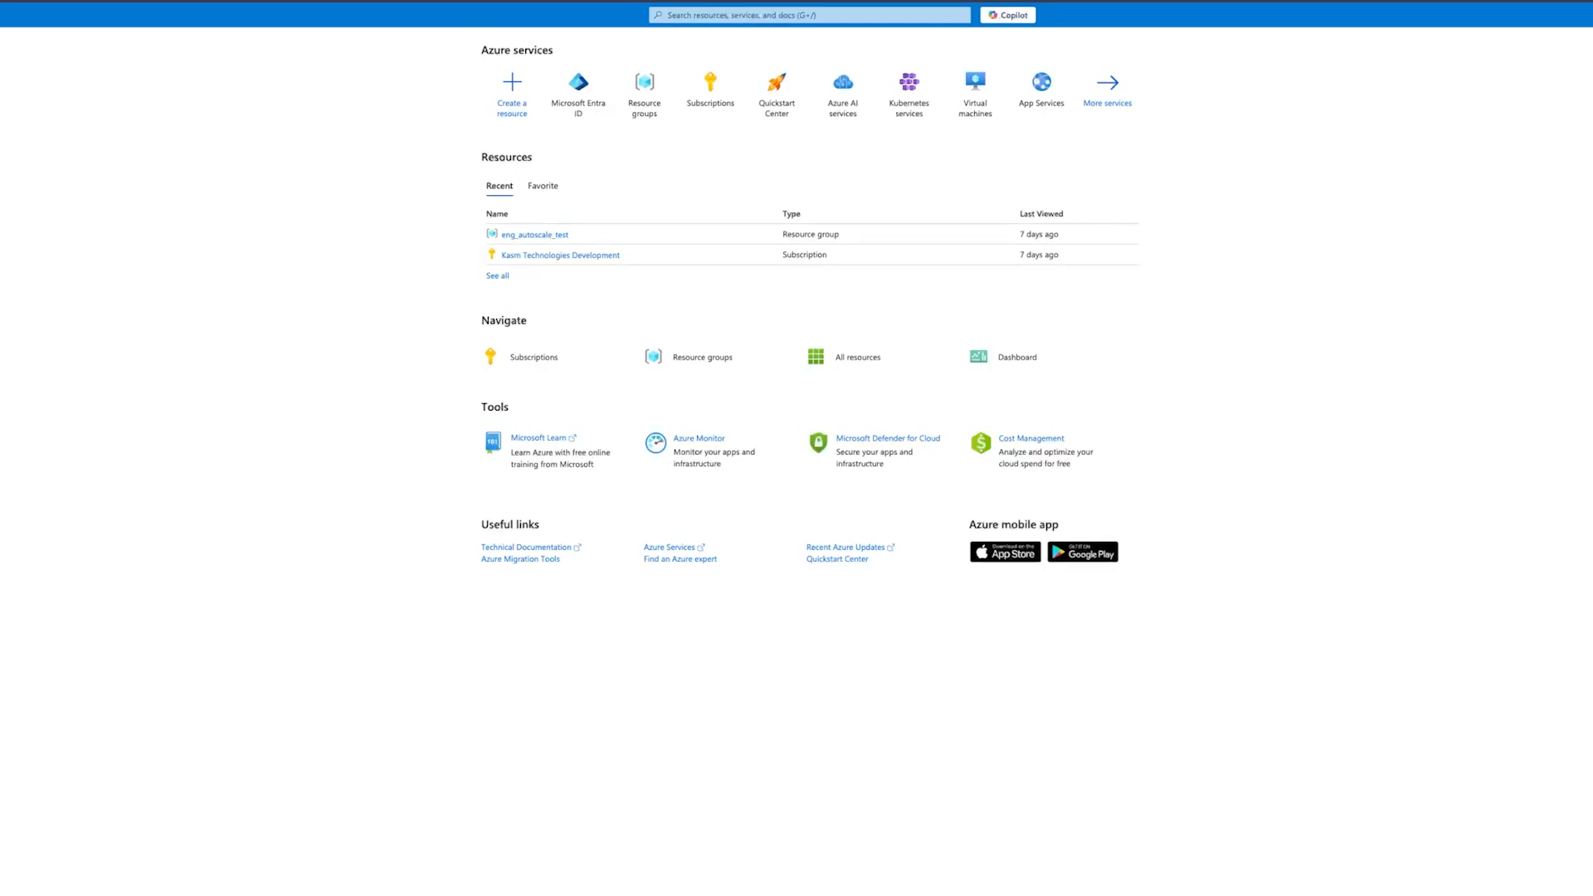
# Step: Register a new application named eng_autoscale in Microsoft Entra ID
pyautogui.click(579, 87)
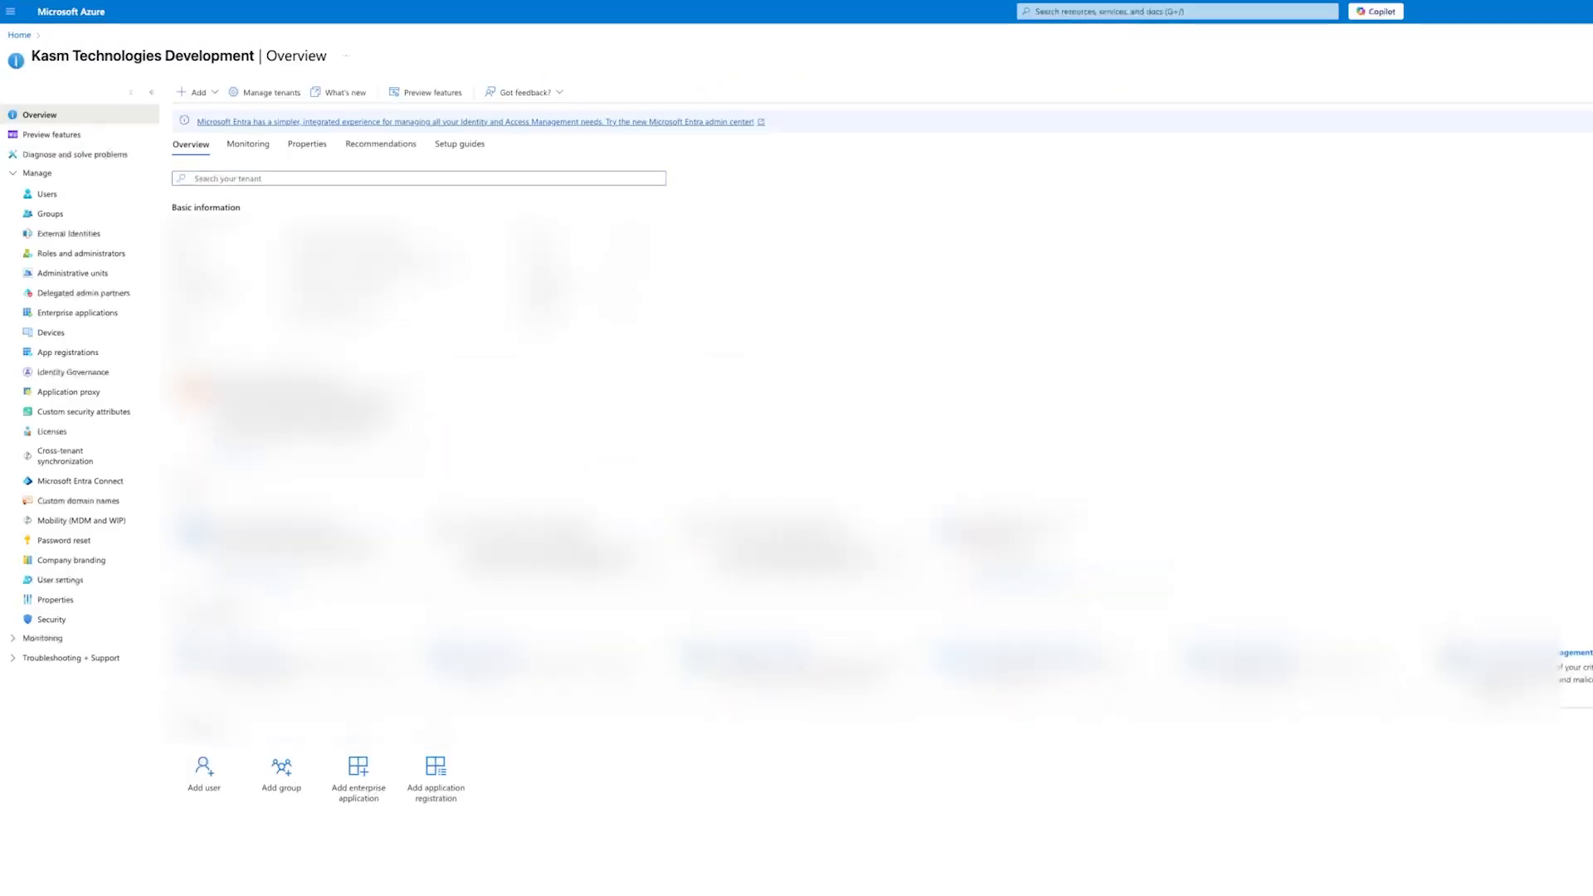
pyautogui.click(68, 353)
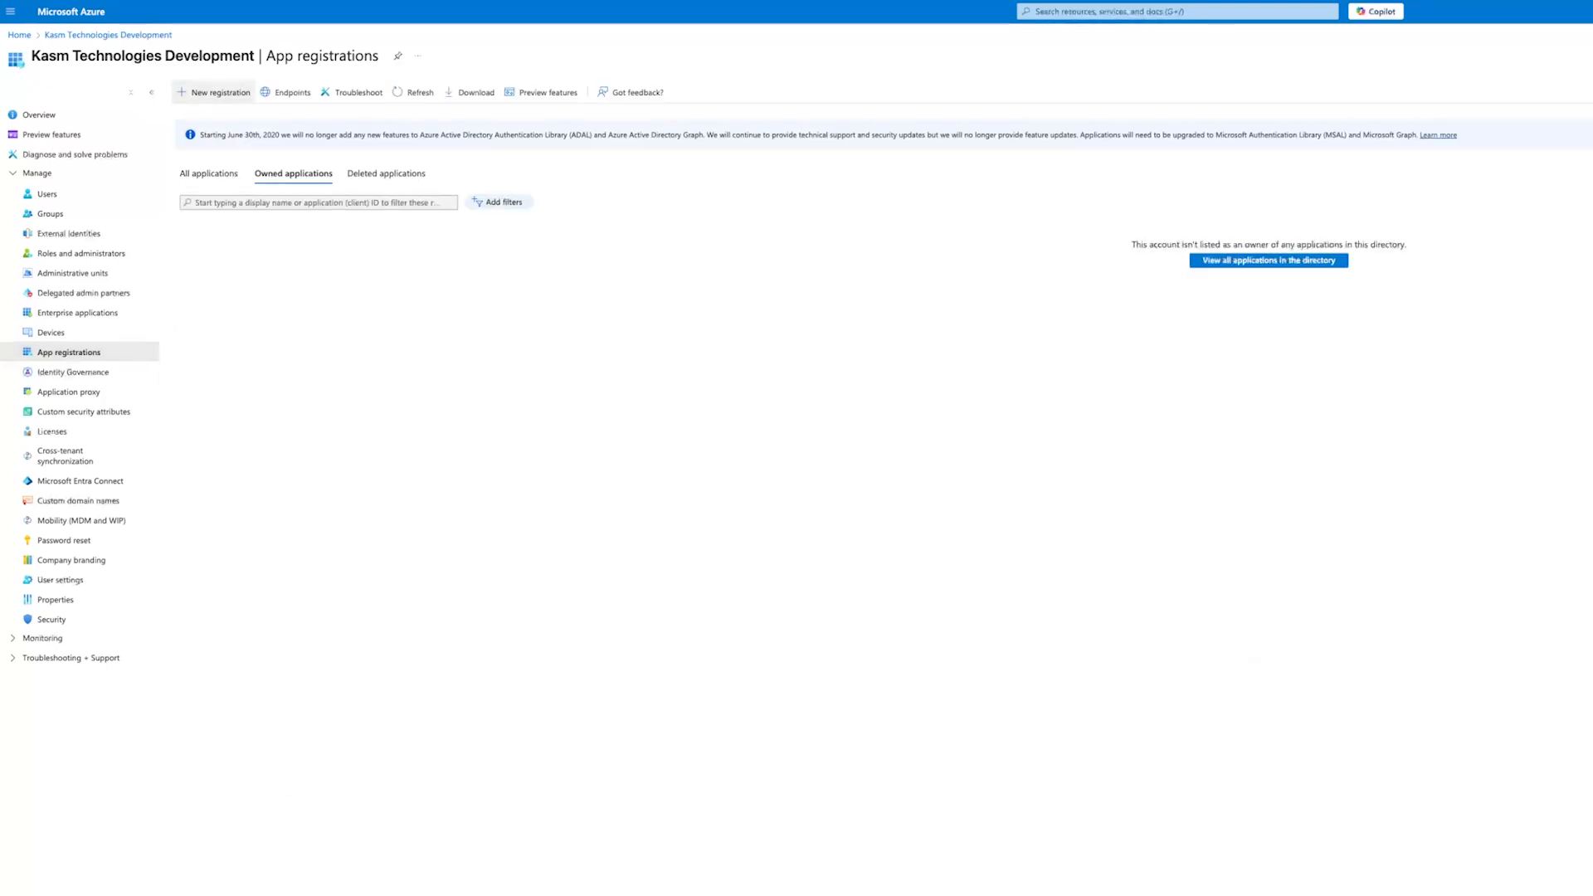
pyautogui.click(214, 92)
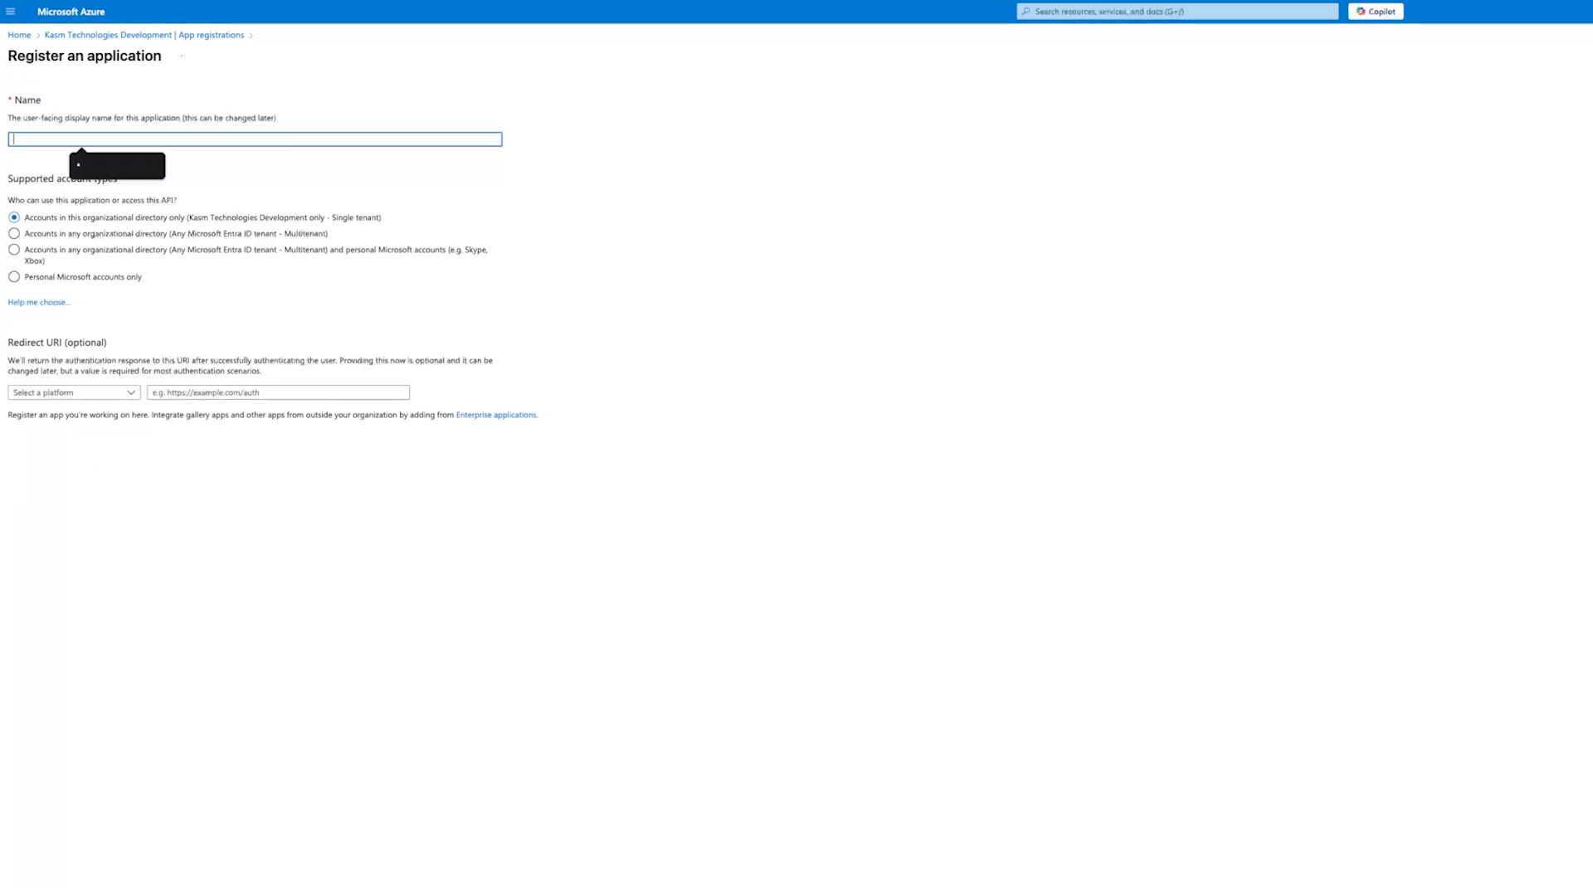
pyautogui.write('eng_auto')
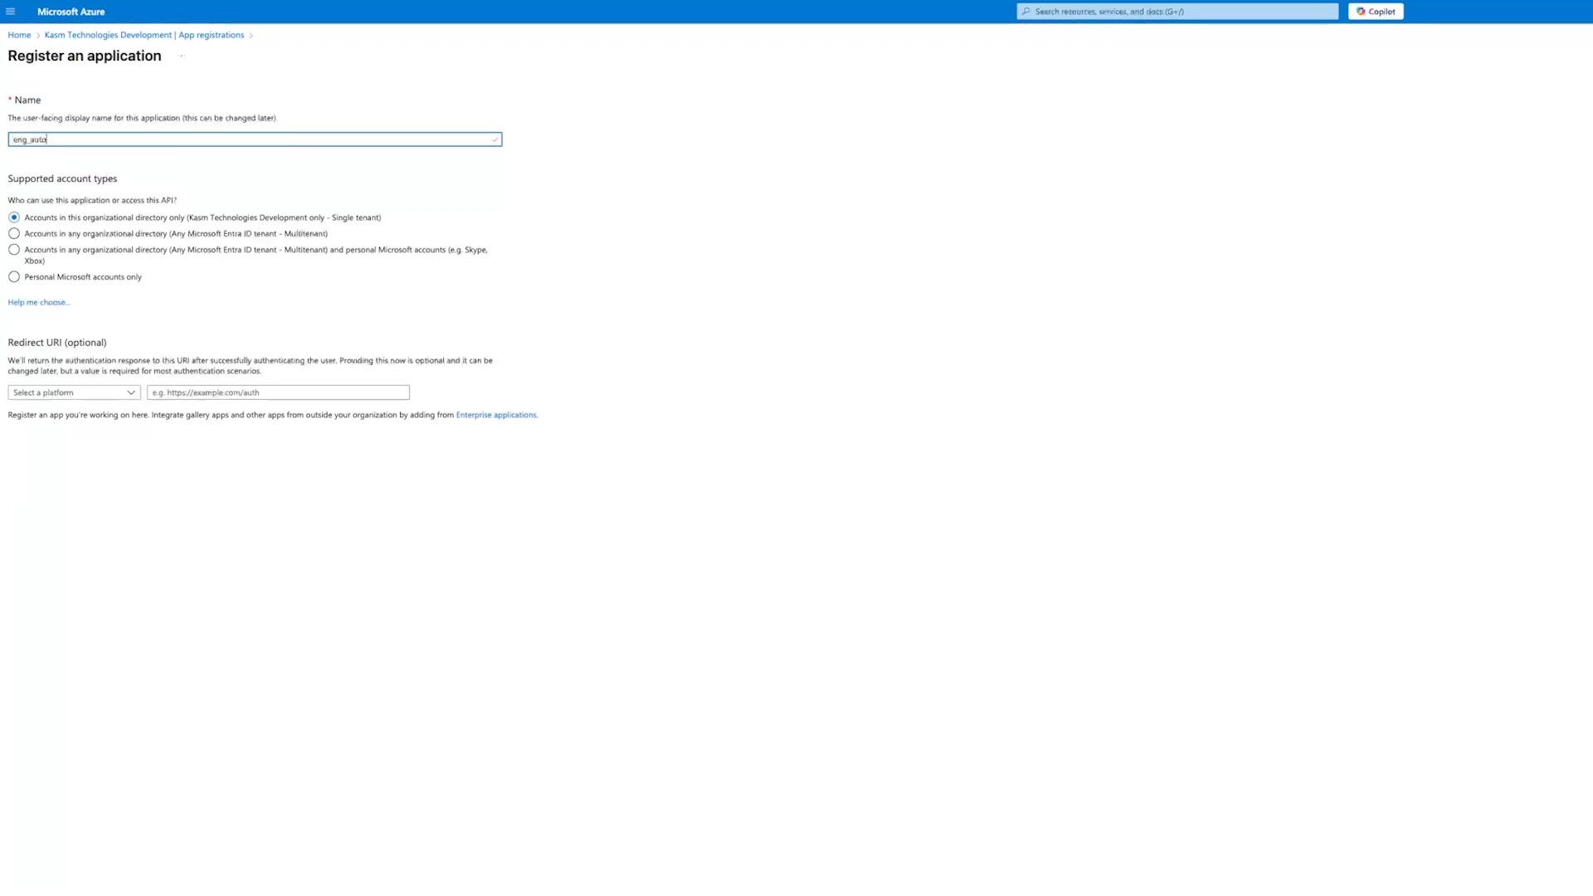
pyautogui.write('scale')
pyautogui.press('Return')
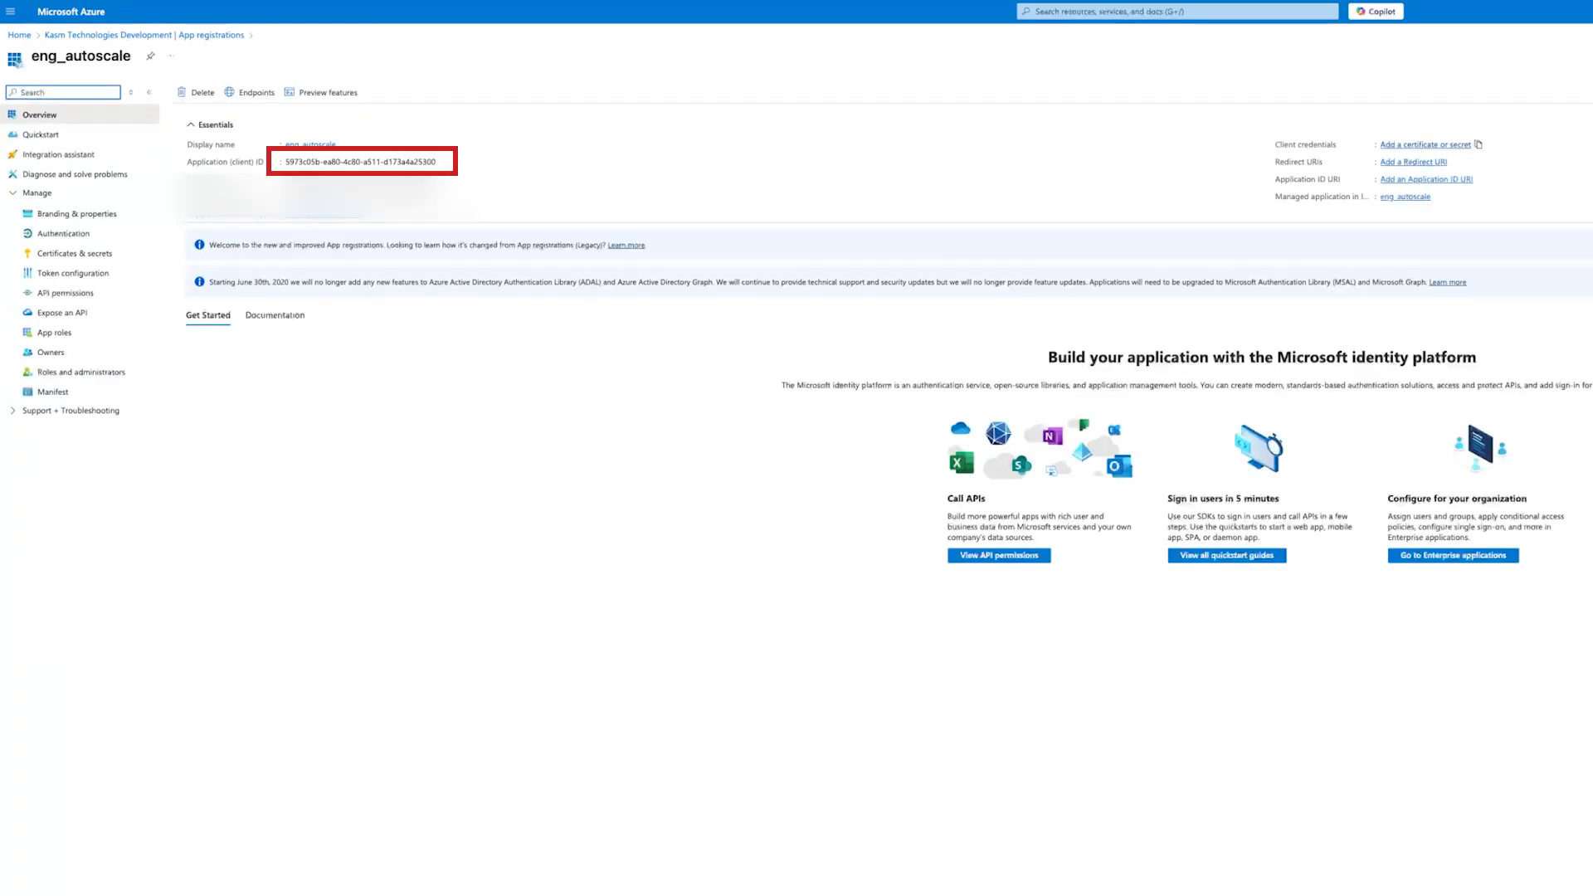
# Step: Add a client secret described as autoscale to the registered application and copy its value and secret ID
pyautogui.click(1426, 145)
pyautogui.click(220, 278)
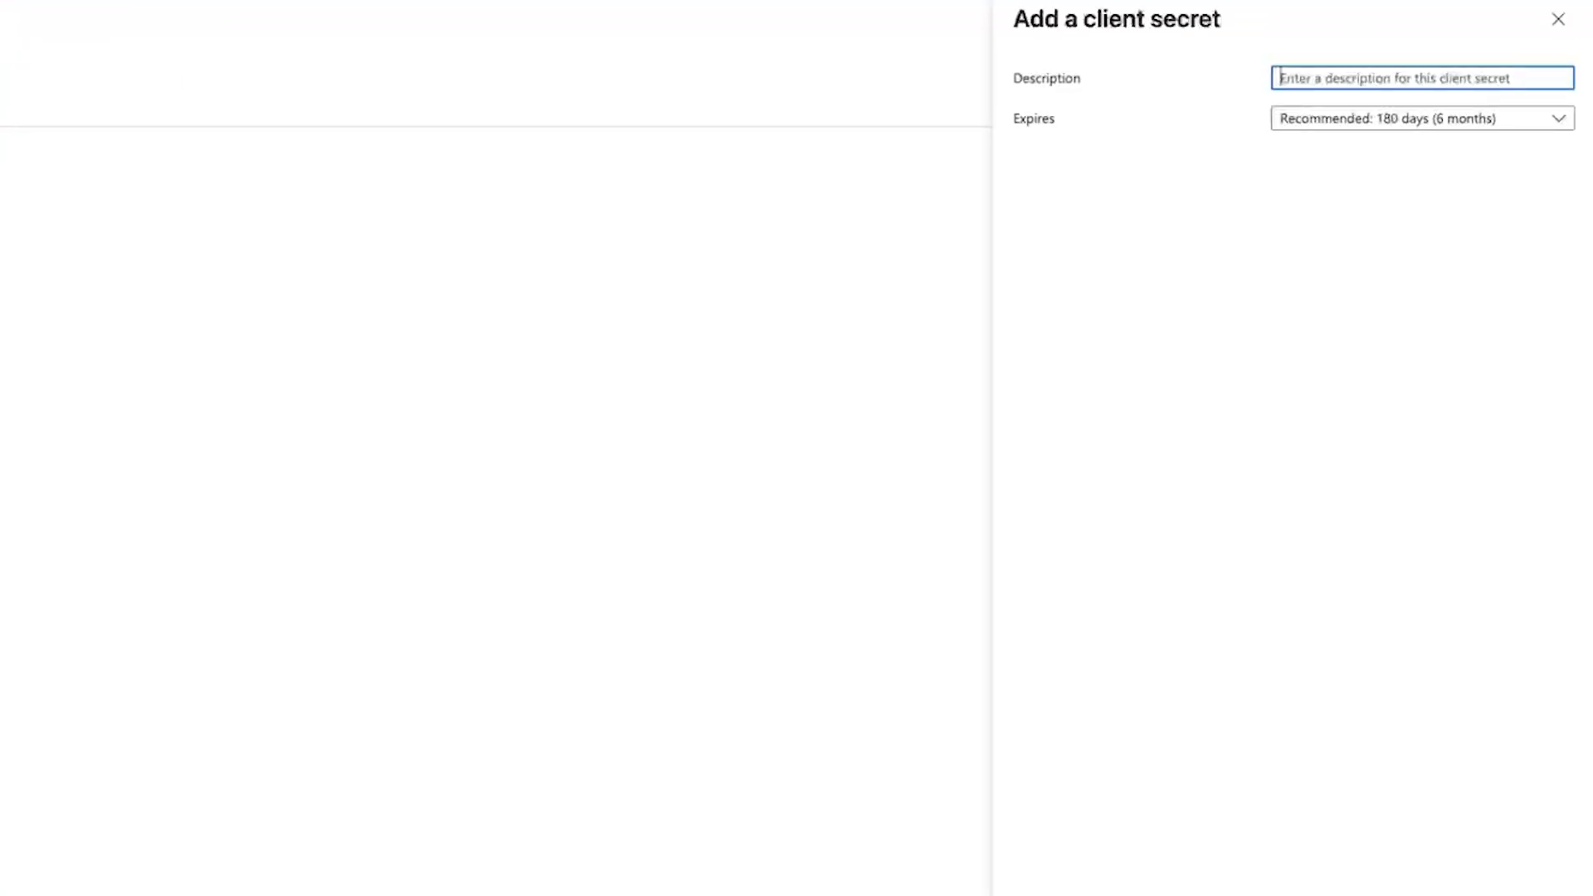
pyautogui.click(1422, 78)
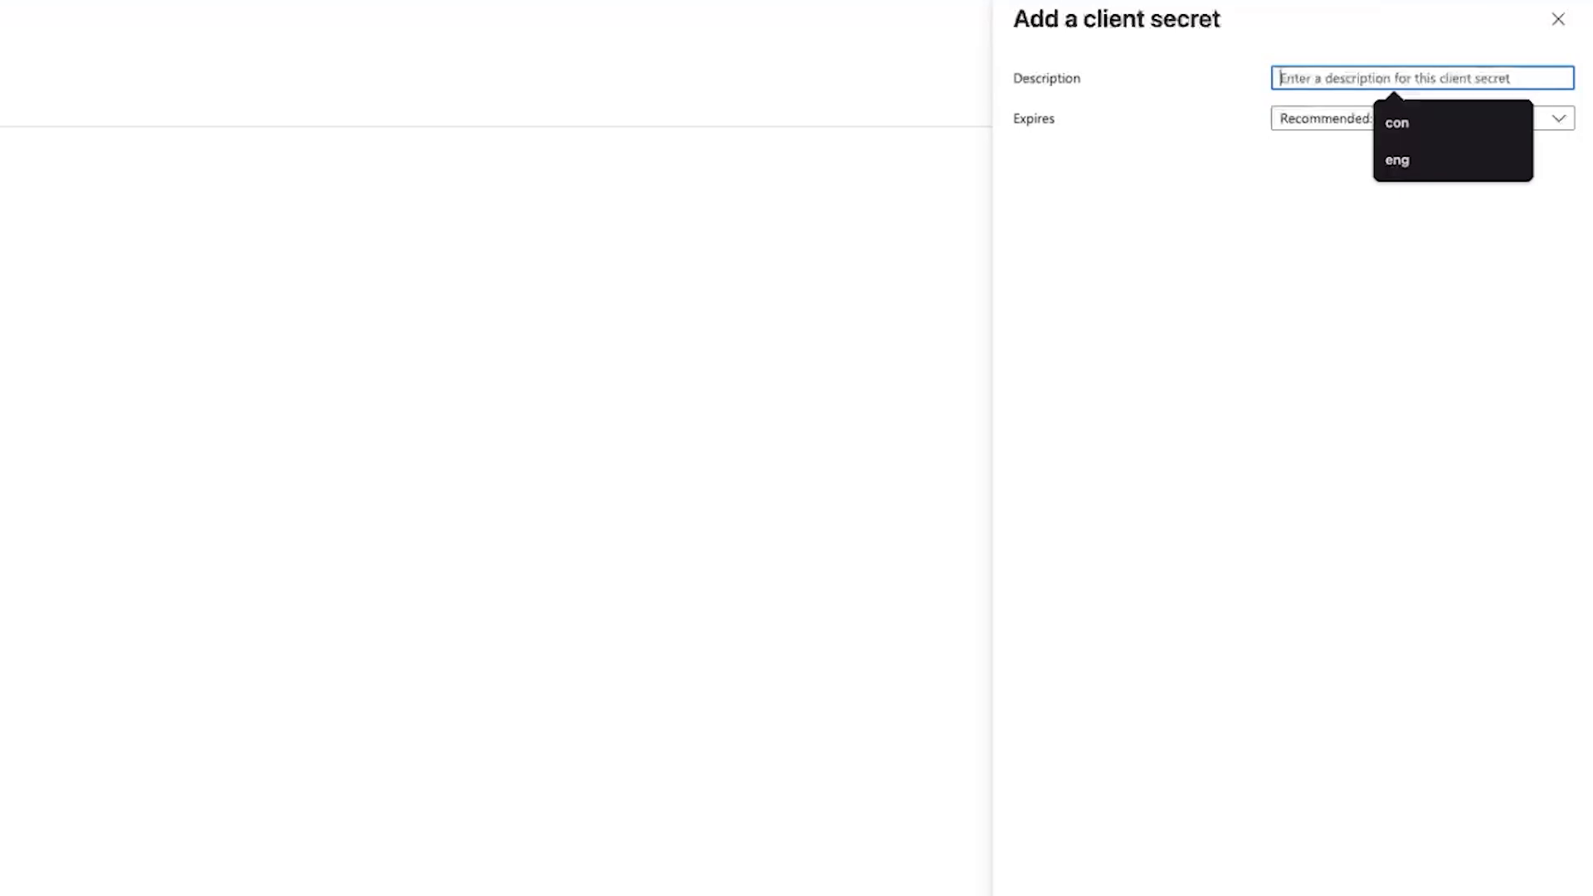
pyautogui.write('eng')
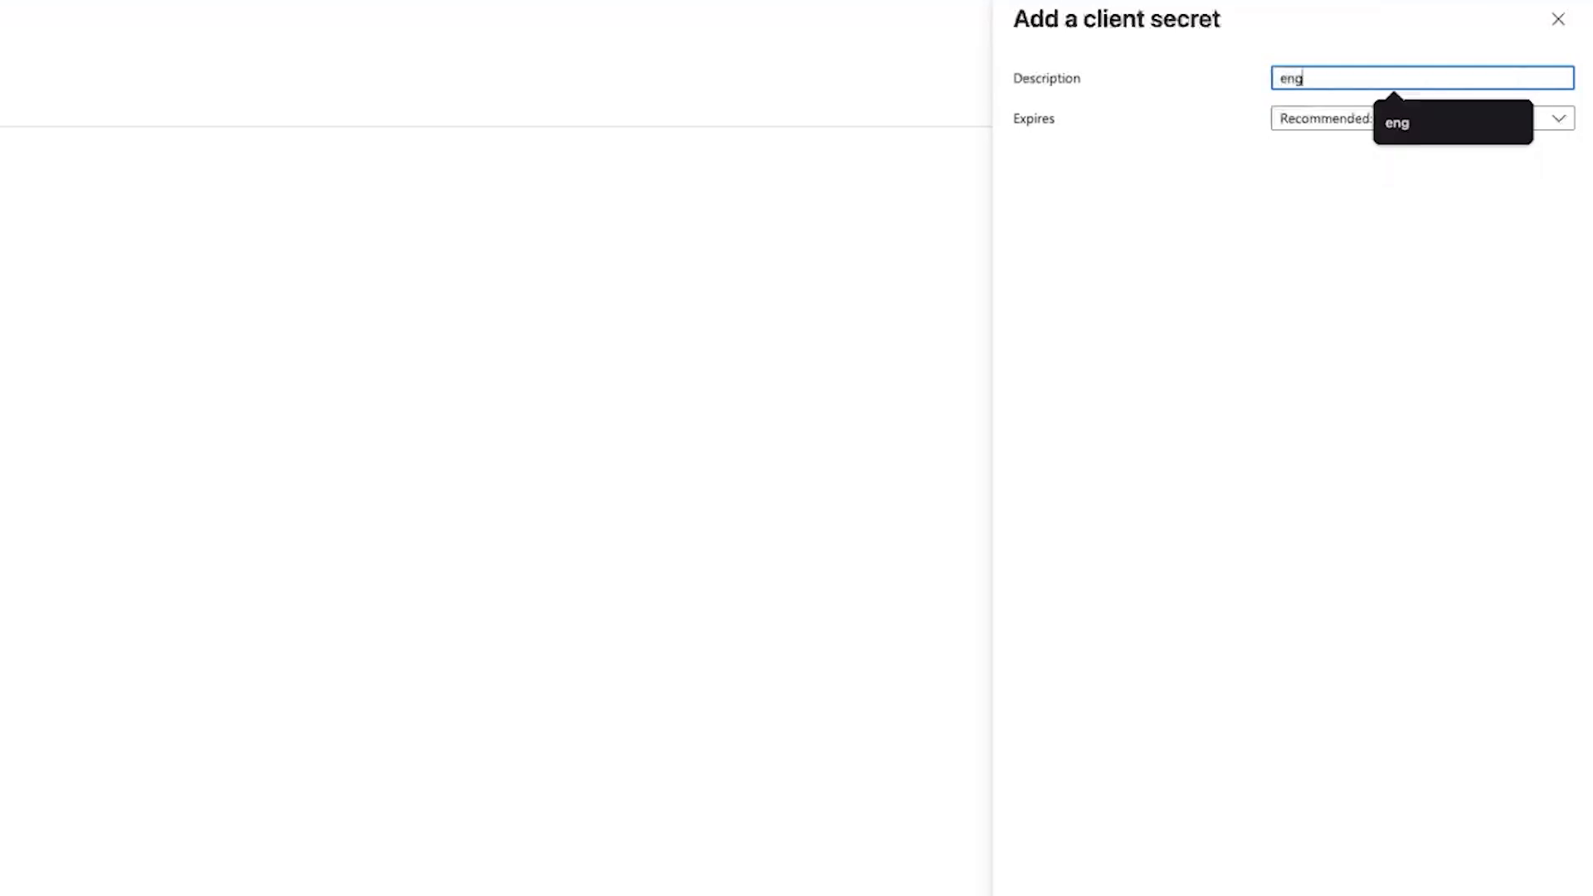
pyautogui.write('_')
pyautogui.press('BackSpace')
pyautogui.press('BackSpace')
pyautogui.press('BackSpace')
pyautogui.press('BackSpace')
pyautogui.write('auto')
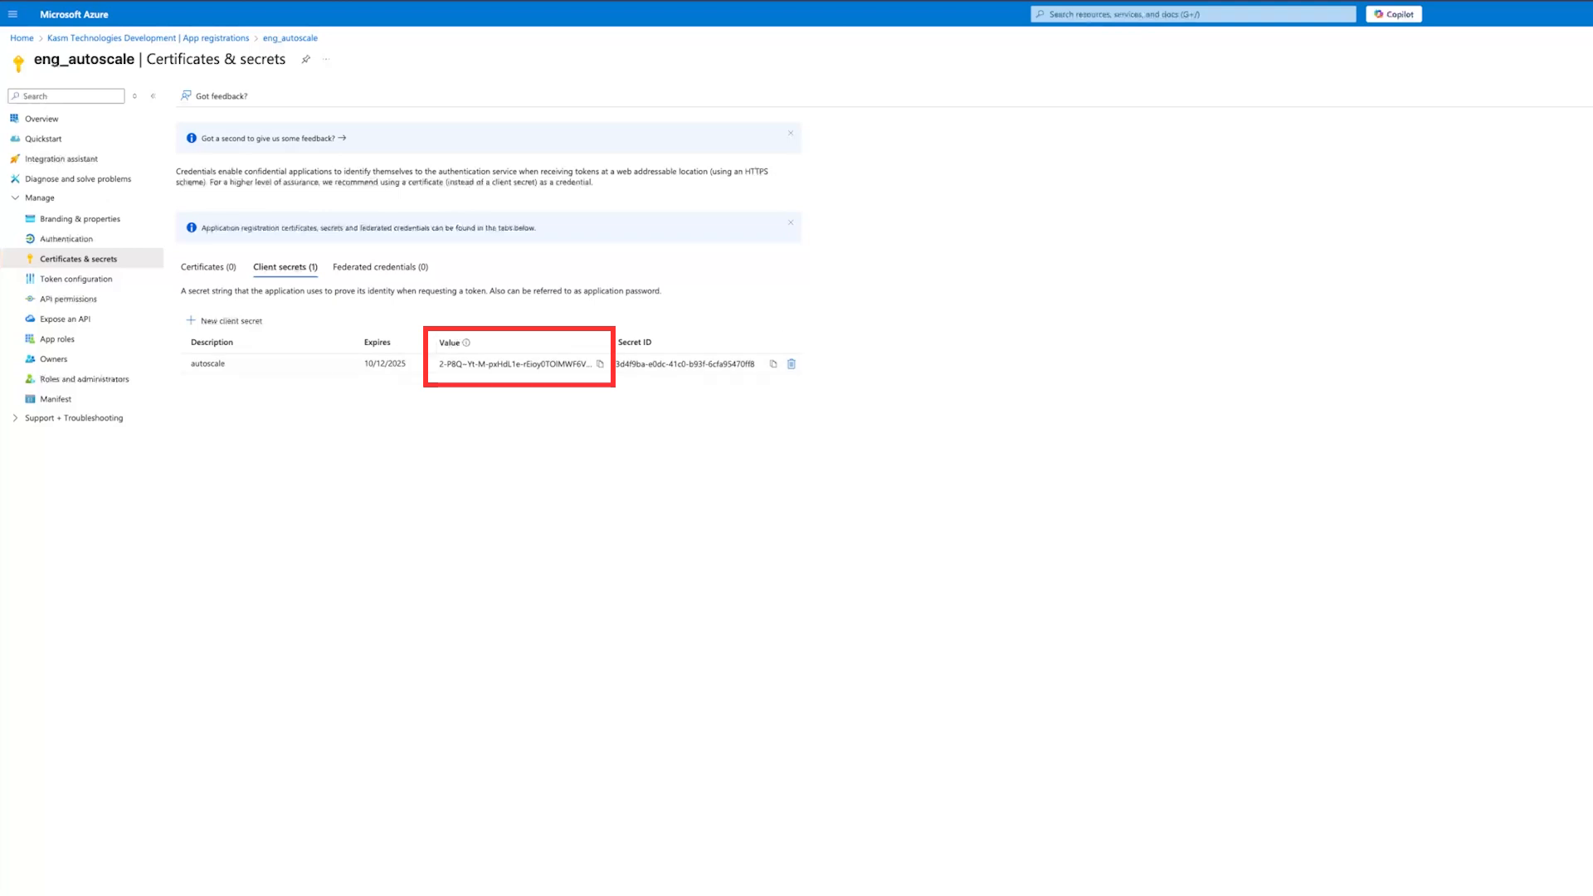
pyautogui.click(599, 363)
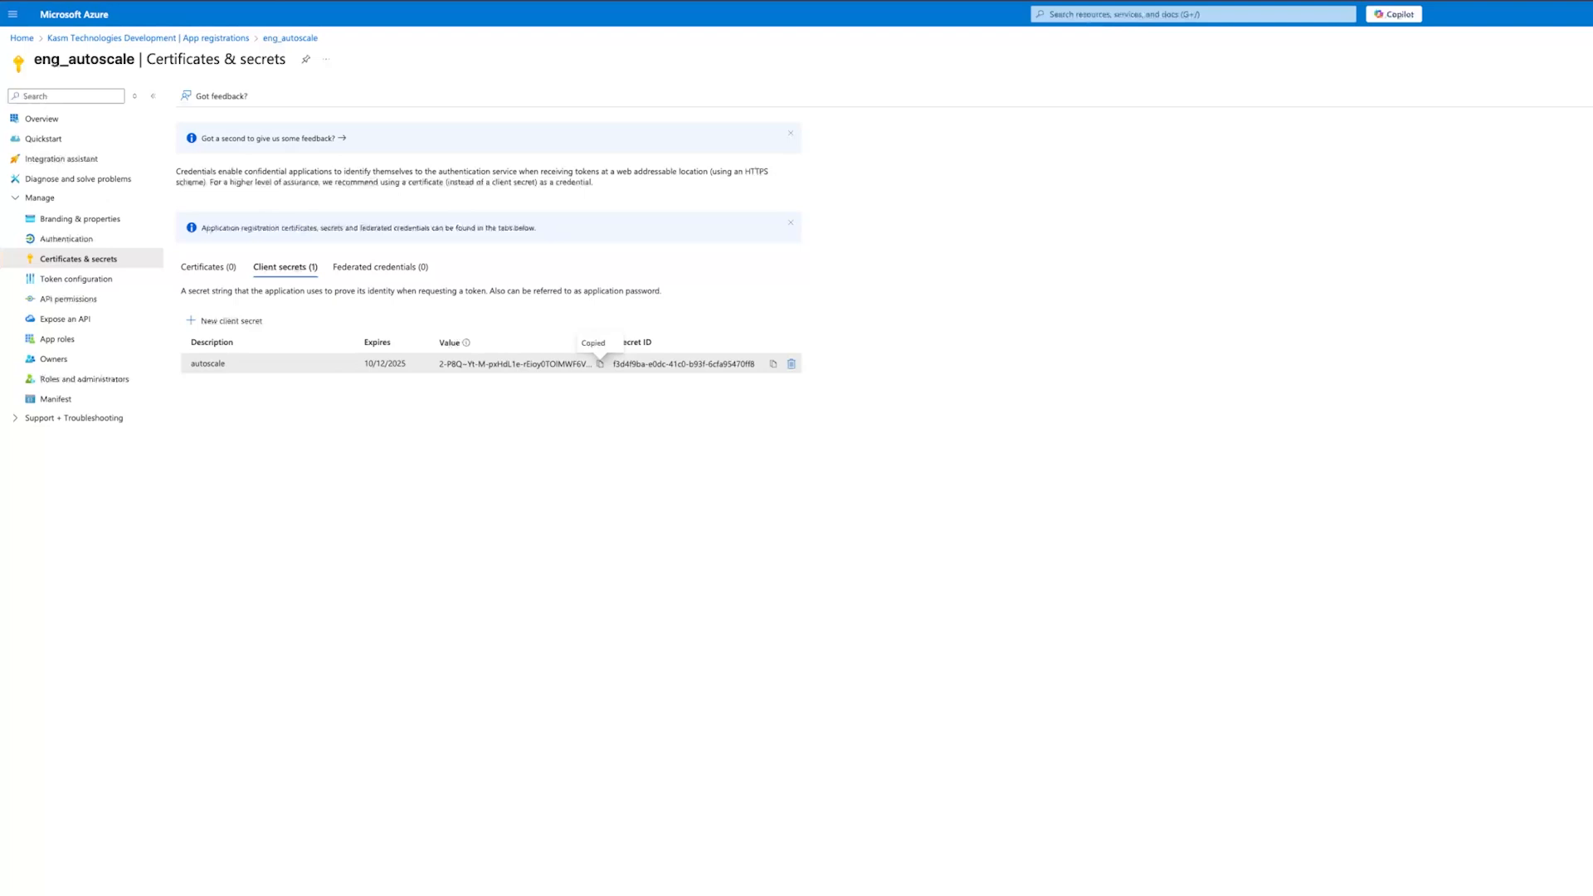
pyautogui.click(773, 363)
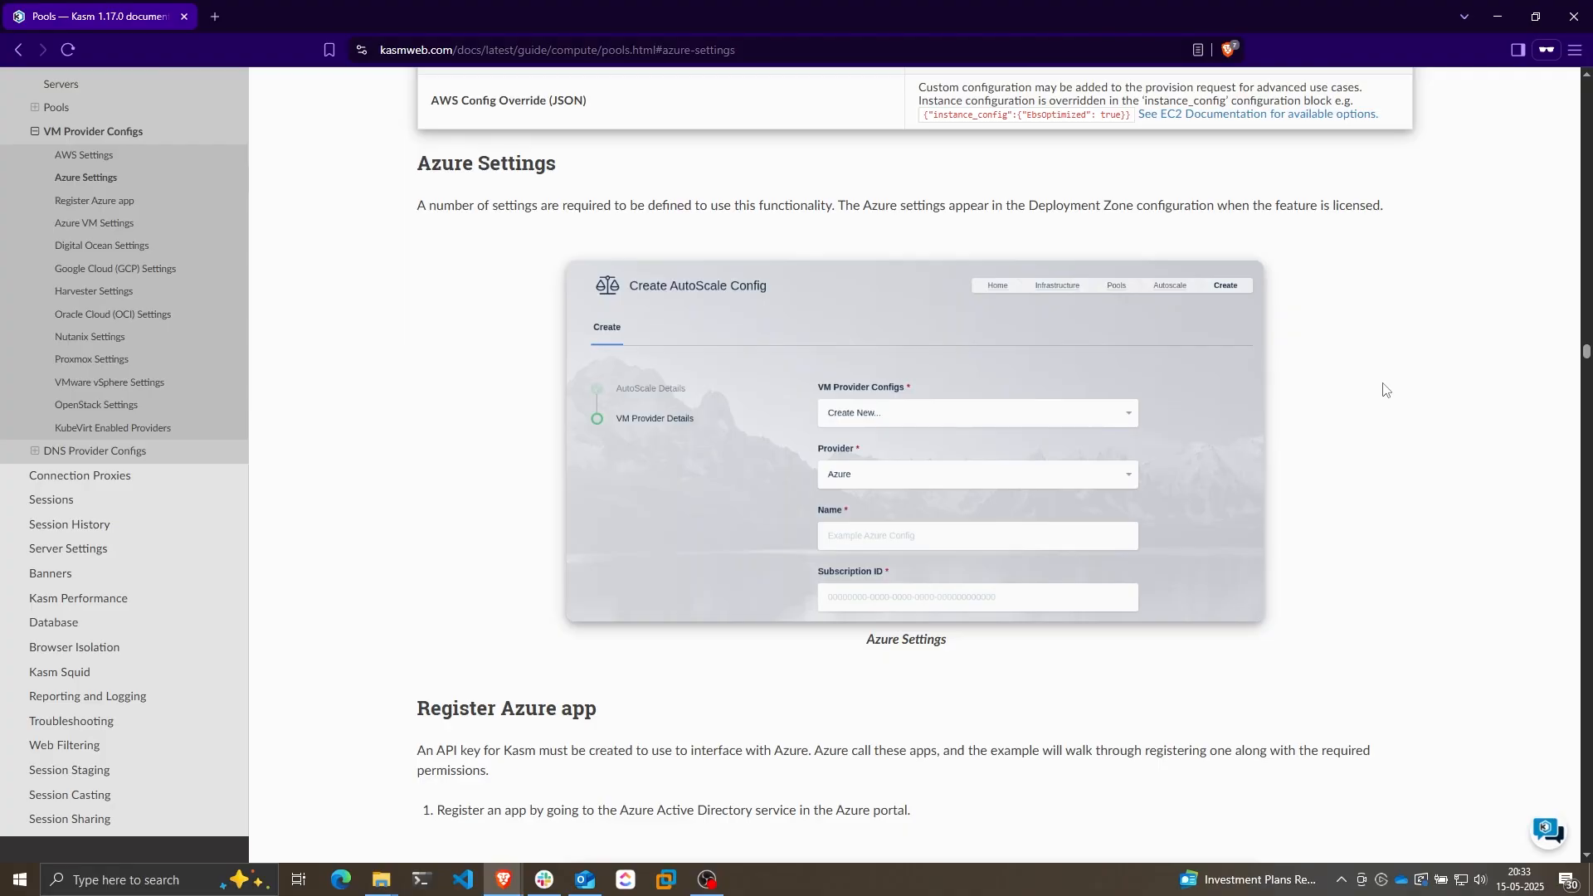
# Step: Review the Kasm documentation on Azure settings, from registering the Azure app through assigning its contributor roles
pyautogui.scroll(-5, 1382, 388)
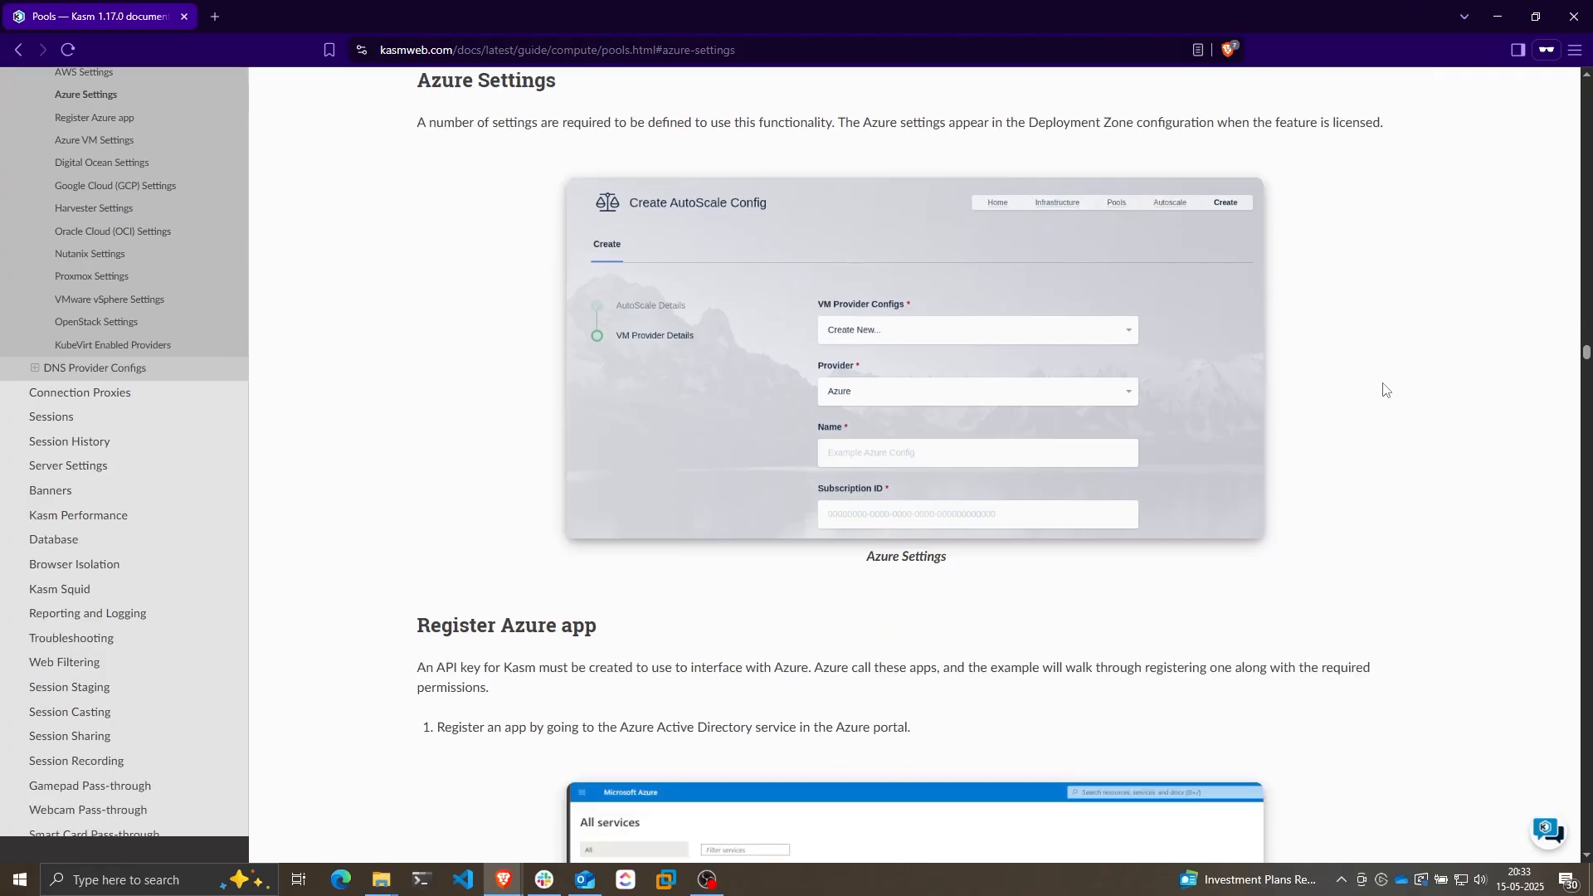
pyautogui.scroll(-15, 1381, 389)
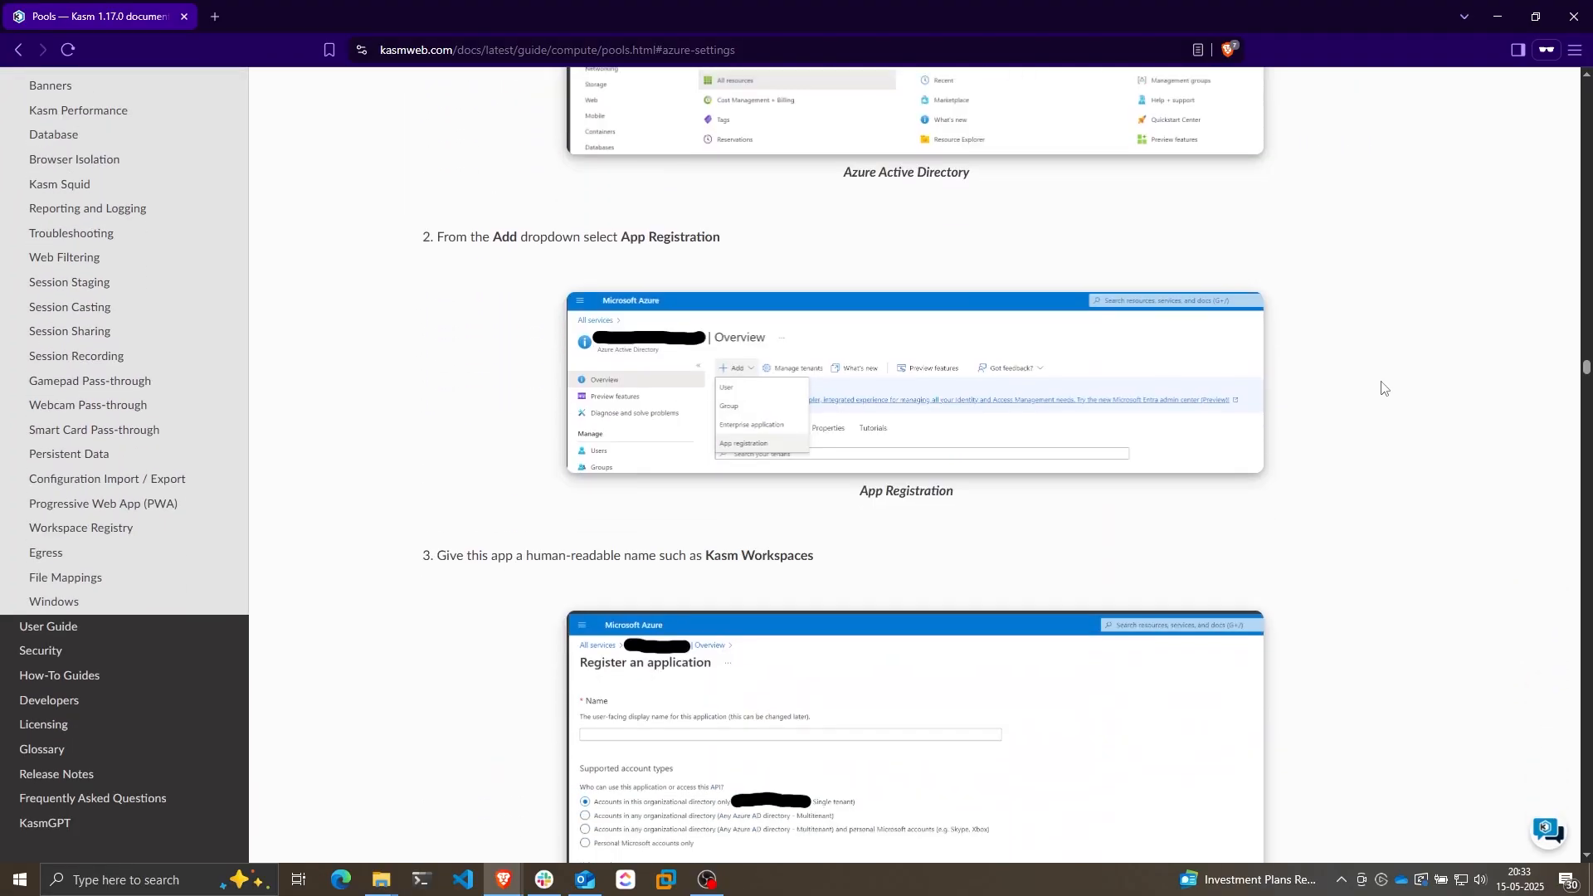
pyautogui.scroll(-15, 1381, 388)
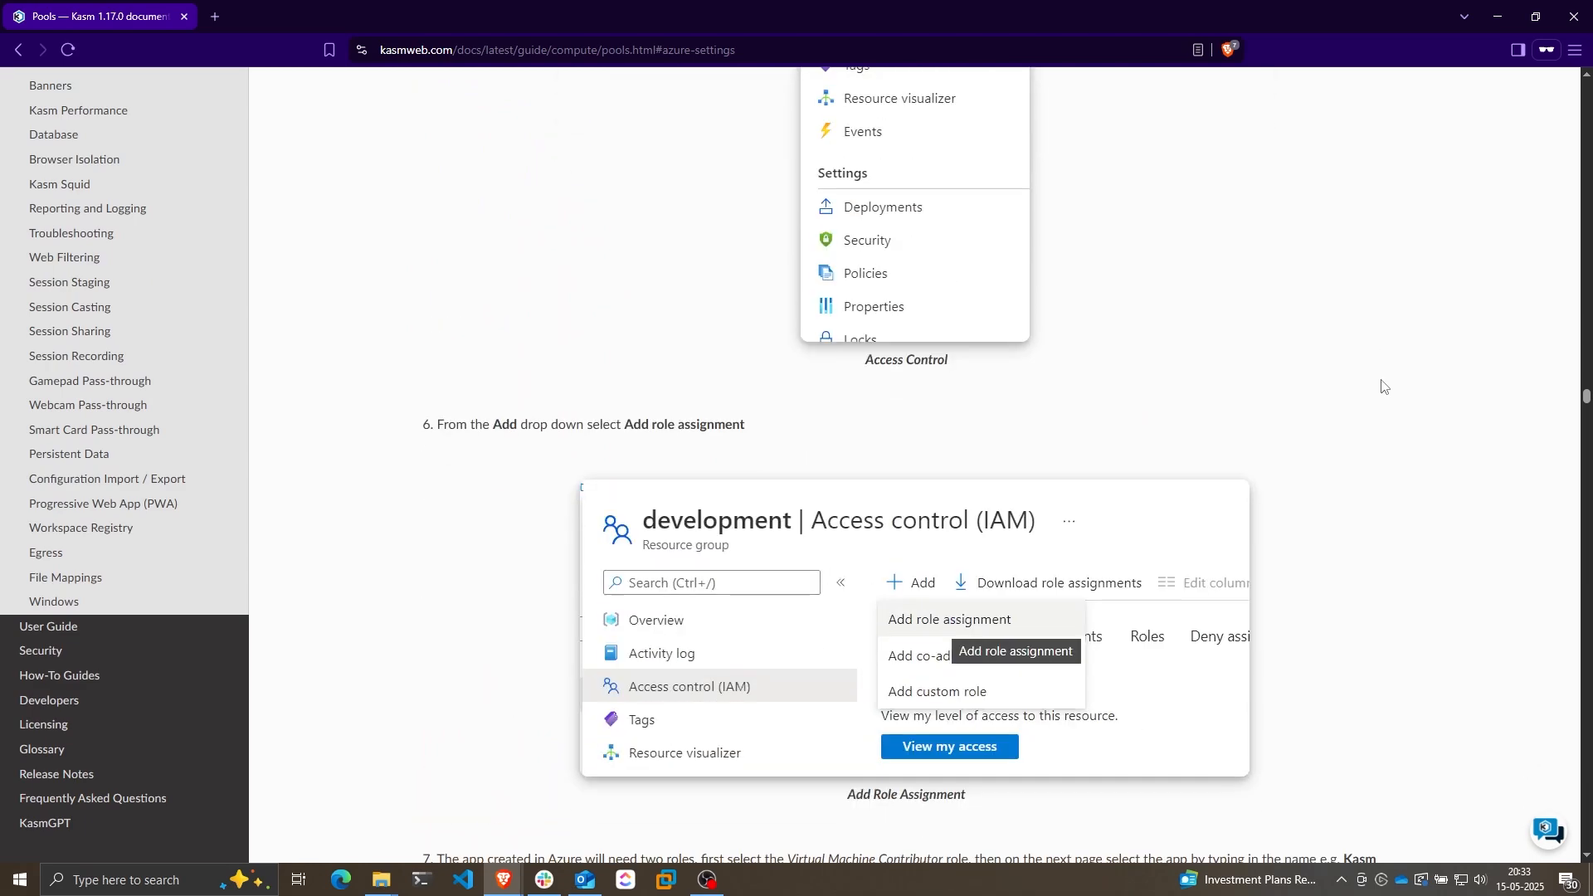
pyautogui.scroll(-15, 1380, 382)
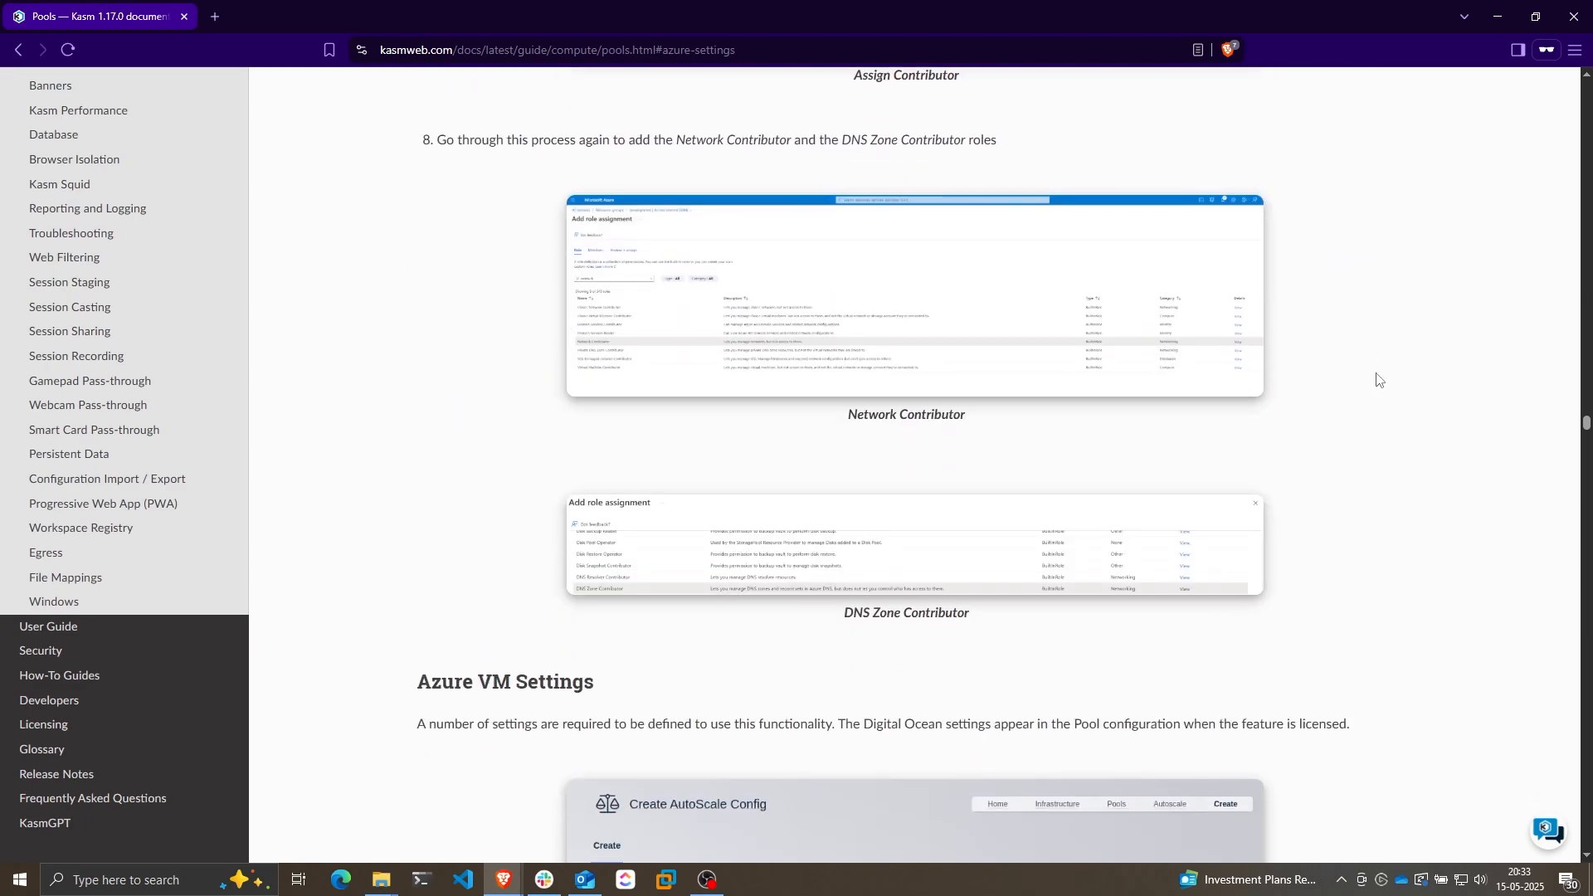
pyautogui.scroll(-6, 1379, 380)
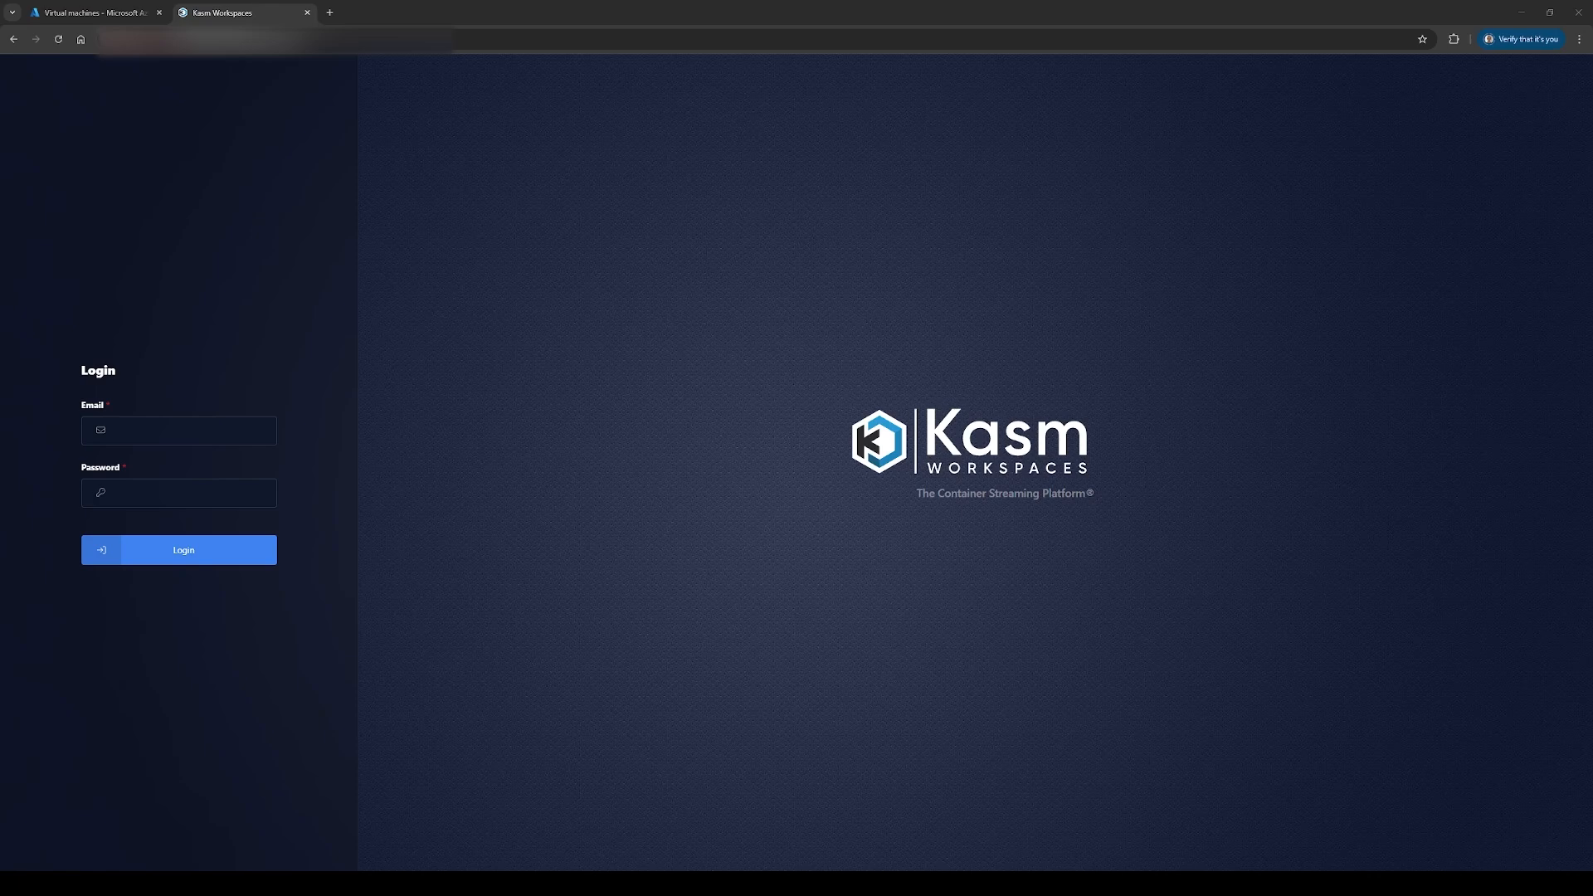
# Step: Log in to Kasm Workspaces with the administrator's e-mail and account password
pyautogui.click(179, 430)
pyautogui.hotkey('ctrl', 'v')
pyautogui.hotkey('alt', 'Tab')
pyautogui.click(179, 493)
pyautogui.hotkey('ctrl', 'v')
pyautogui.click(202, 552)
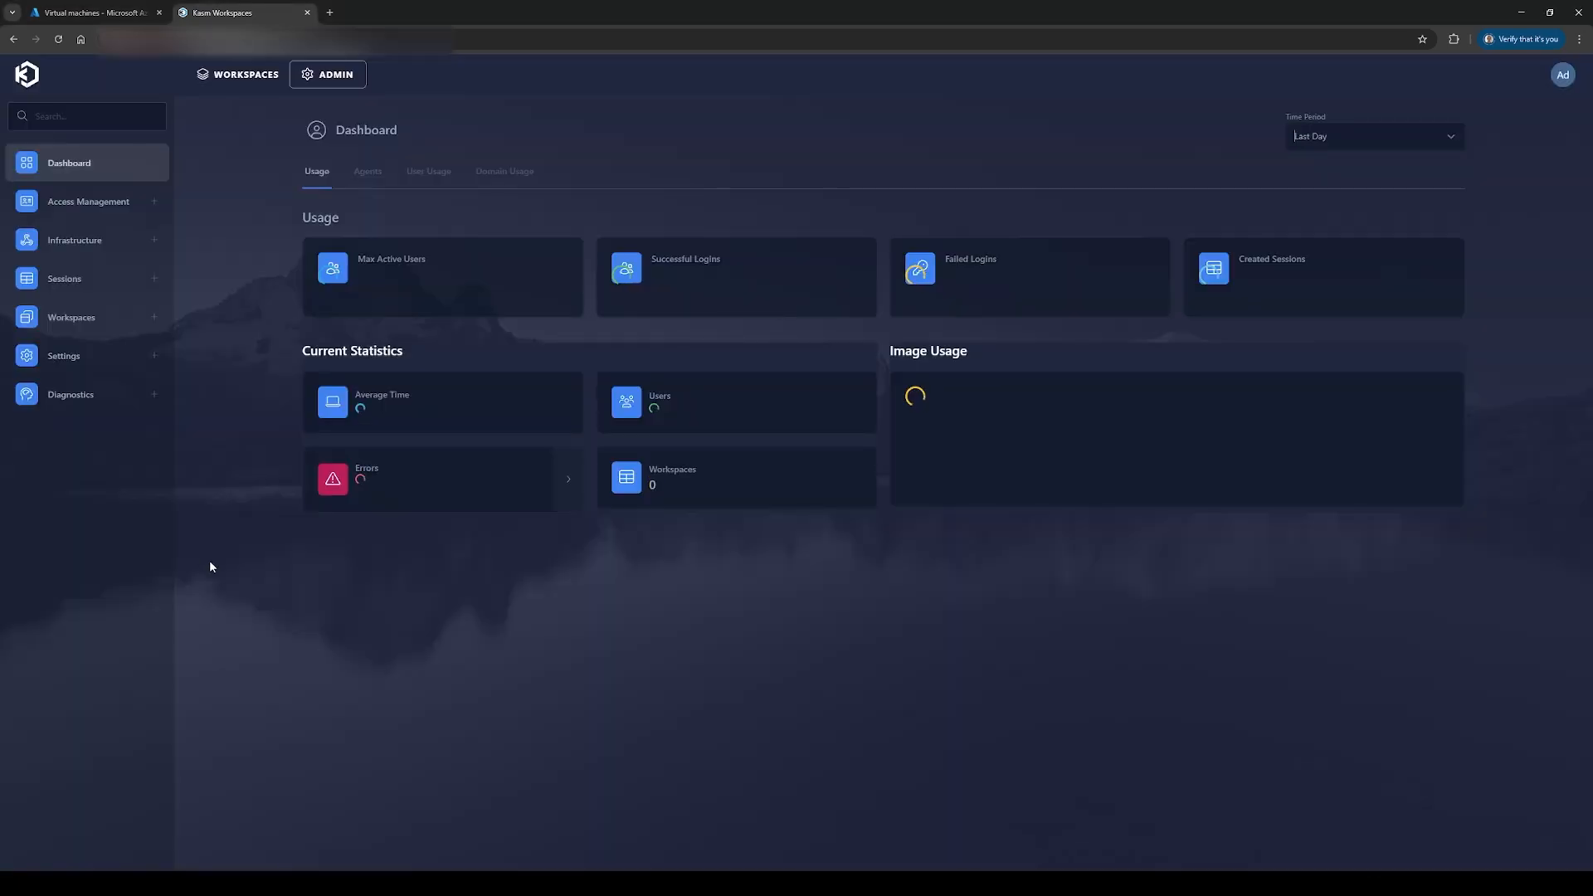
# Step: Create an infrastructure pool named Azure Autoscale with the type Docker Agent
pyautogui.click(79, 247)
pyautogui.click(73, 328)
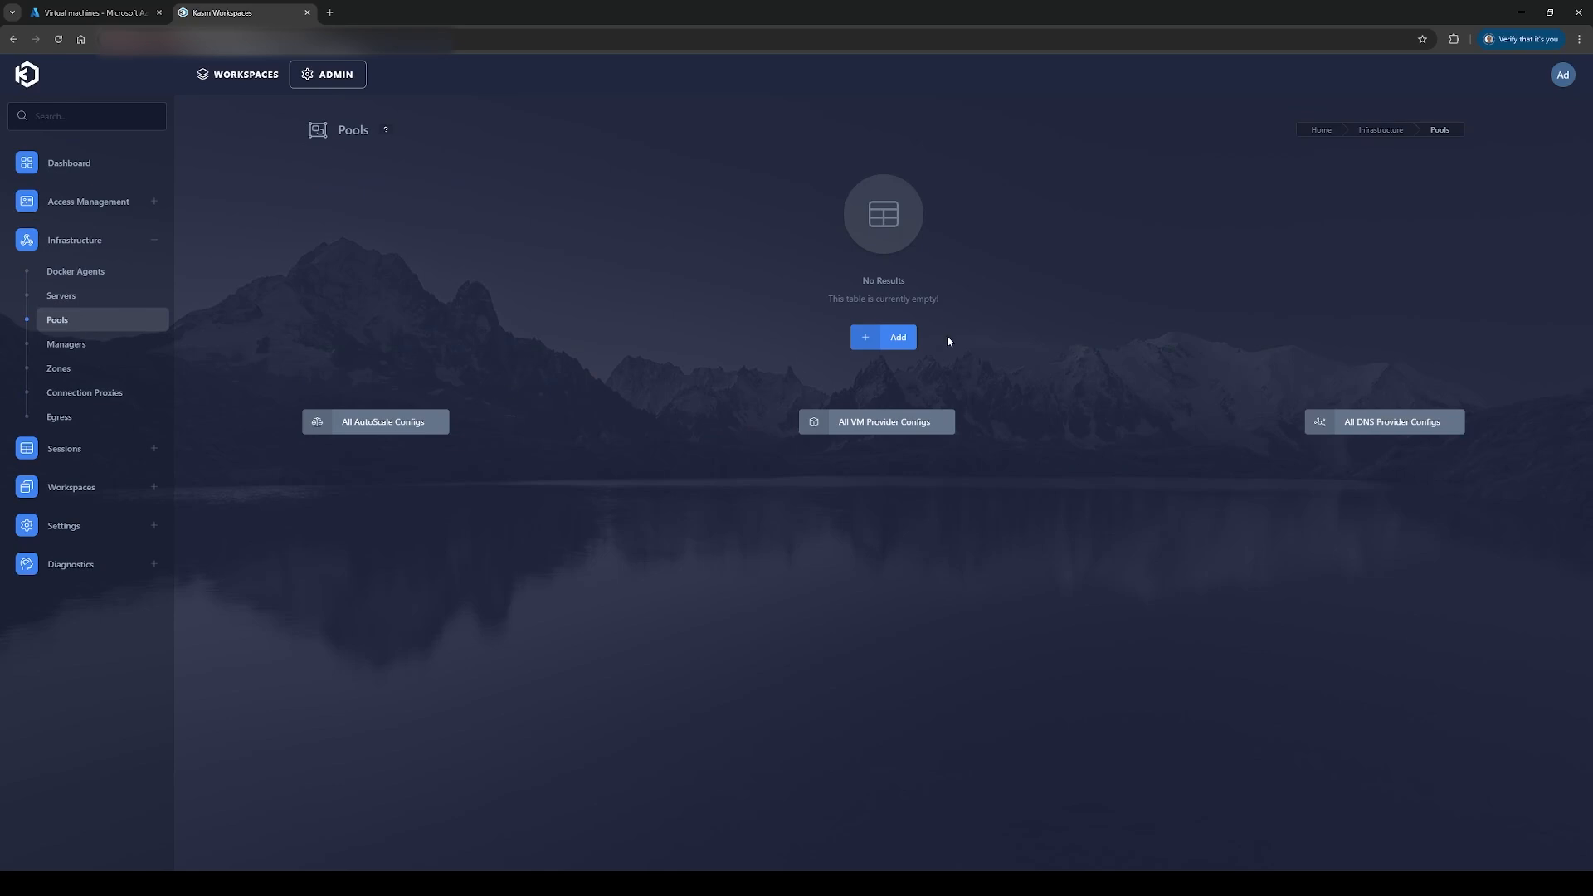
pyautogui.click(880, 337)
pyautogui.click(583, 254)
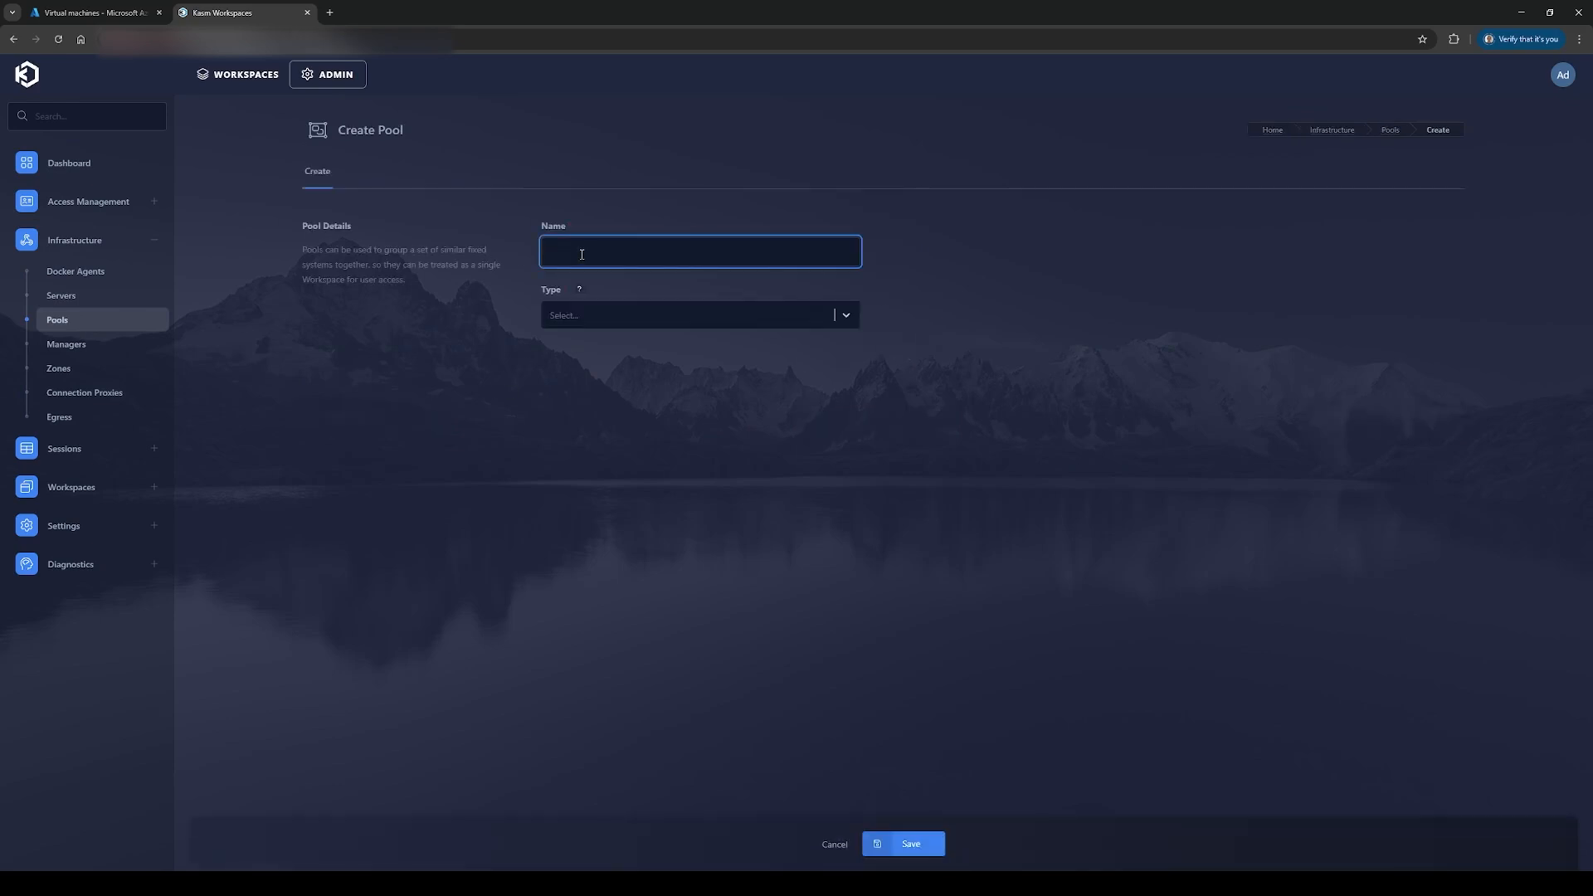
pyautogui.write('Azure Autoscale')
pyautogui.click(575, 315)
pyautogui.click(576, 349)
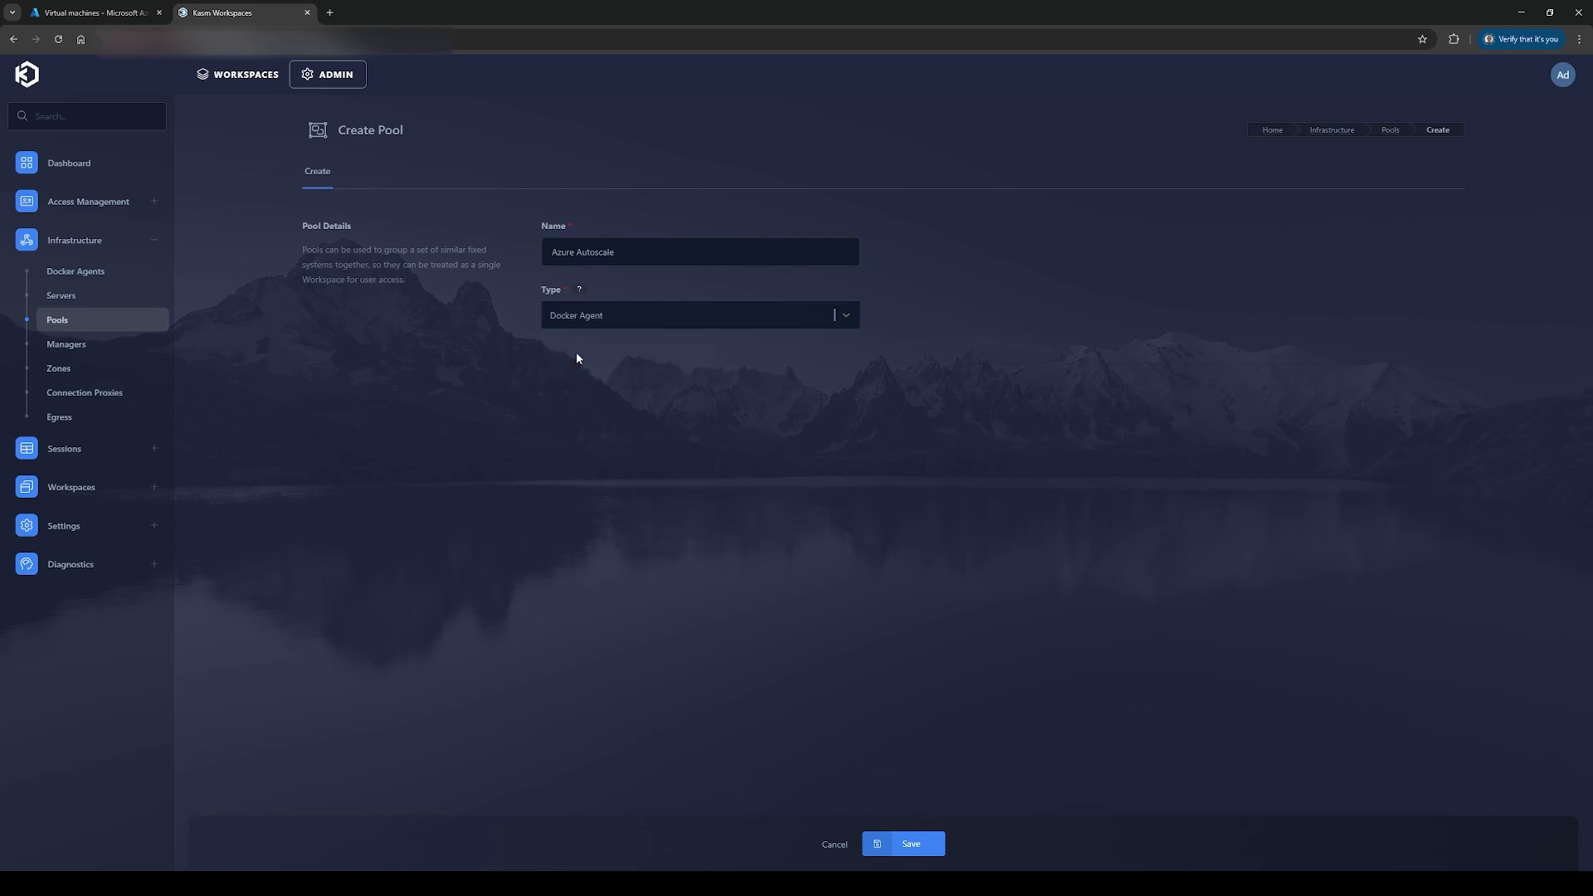
pyautogui.click(911, 844)
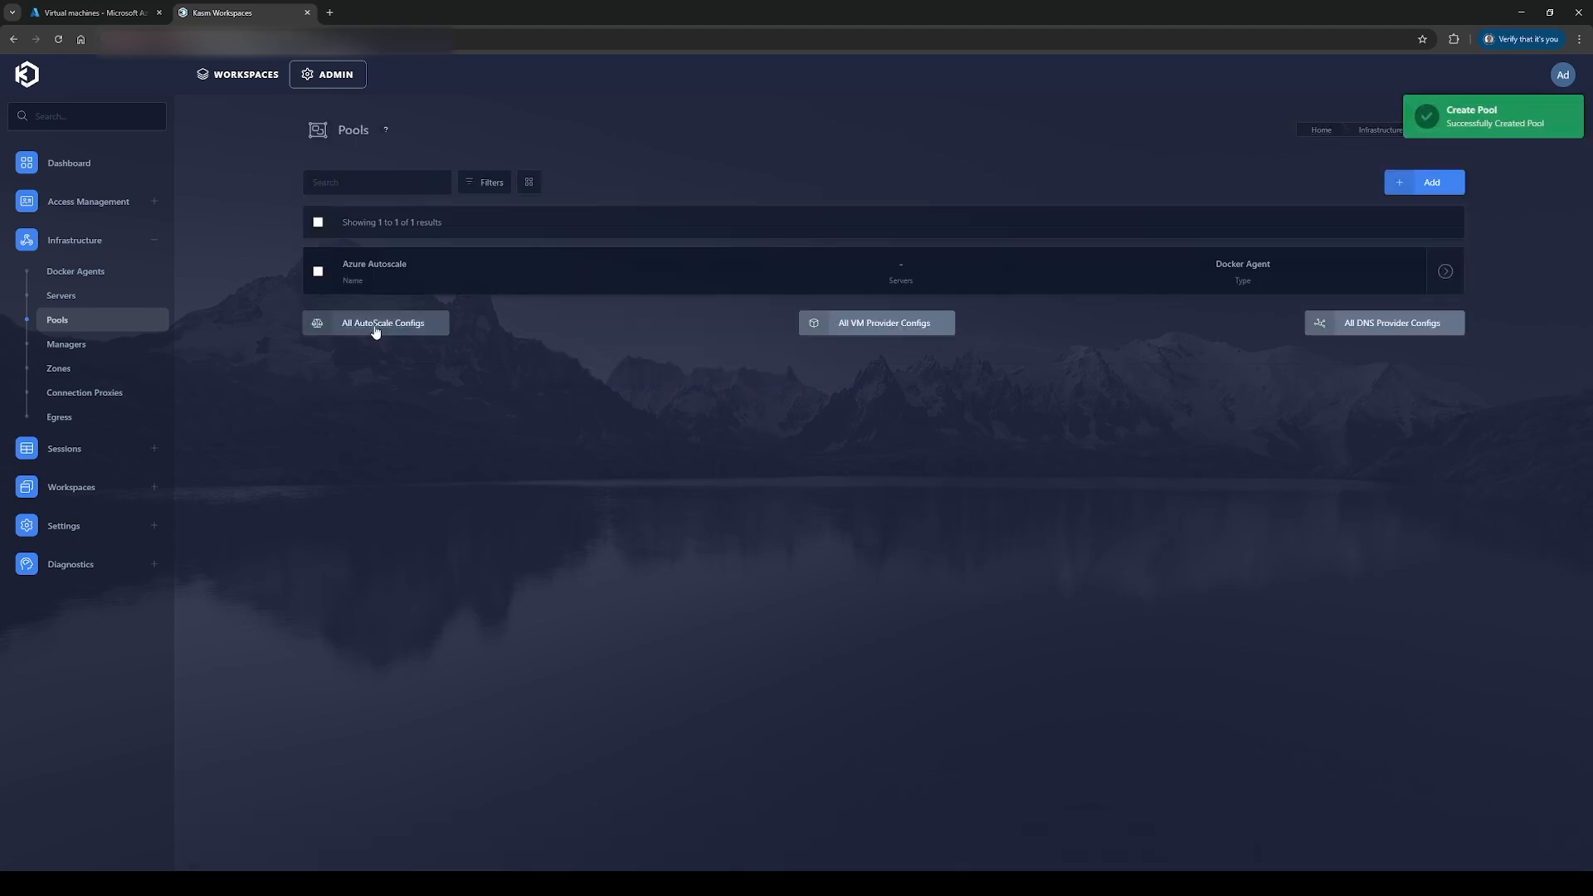
# Step: Start a new AutoScale config named Azure Autoscale with type Docker Agent, pool Azure Autoscale and deployment zone default
pyautogui.click(375, 327)
pyautogui.click(879, 338)
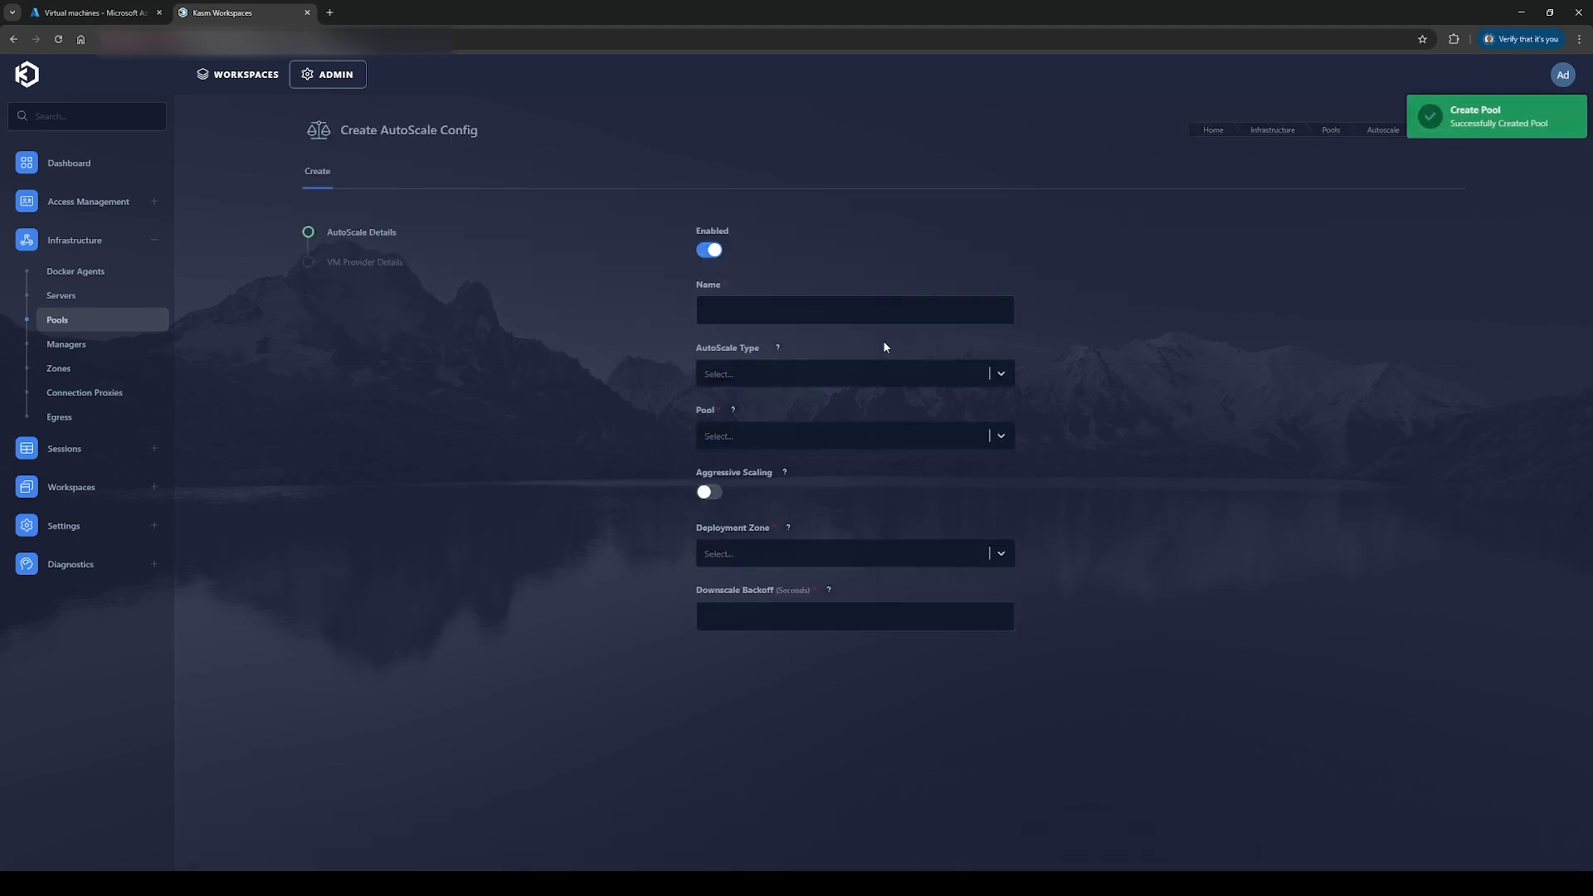
pyautogui.click(725, 322)
pyautogui.write('Az')
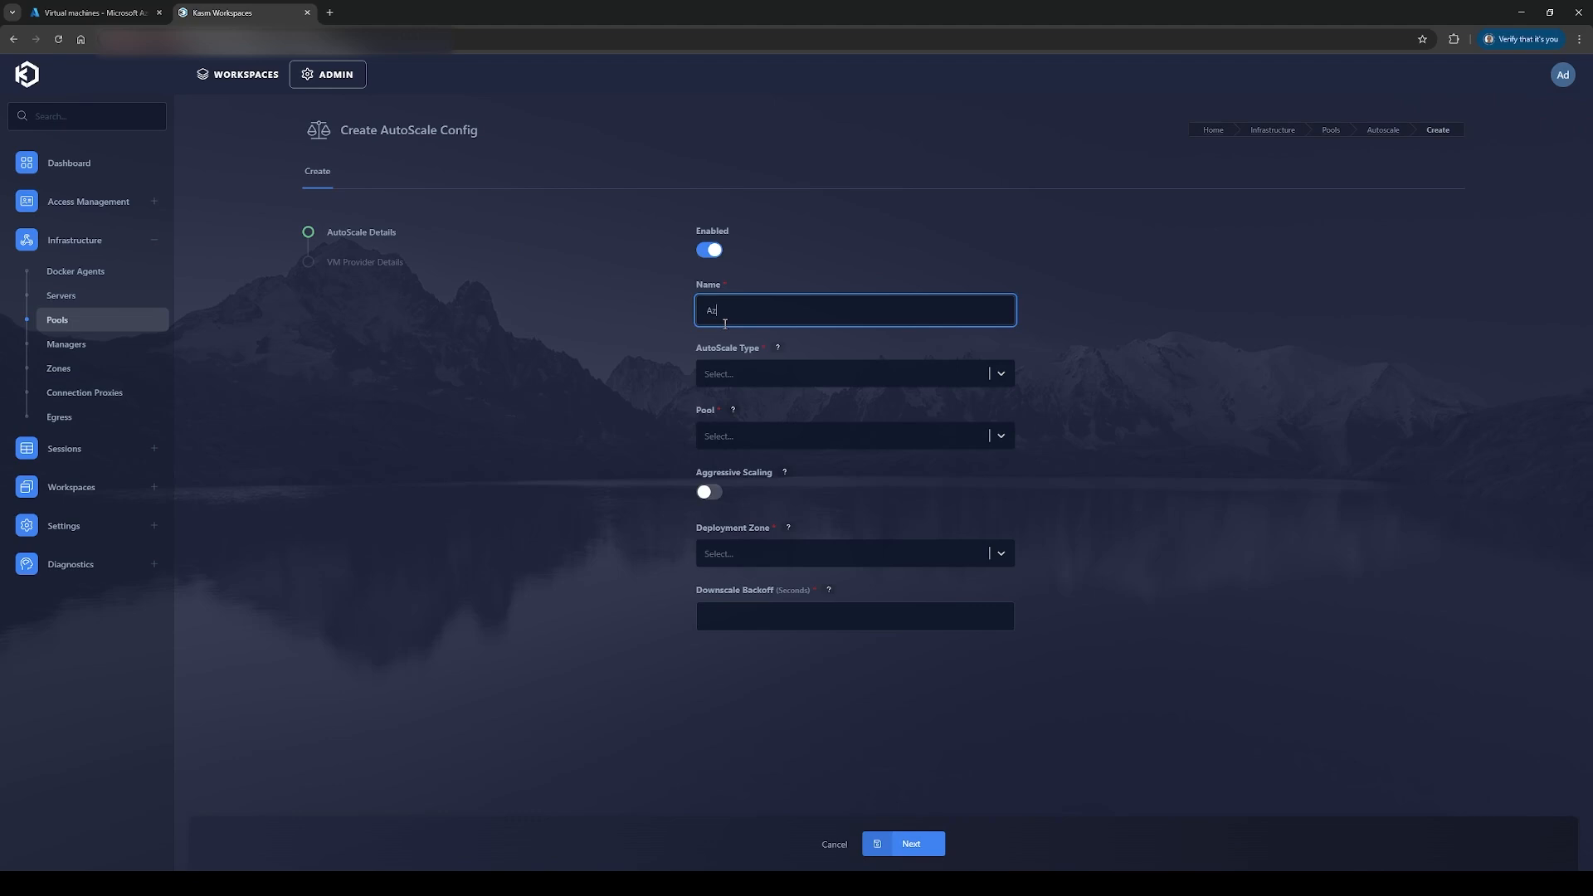
pyautogui.write('ure Autoscale')
pyautogui.click(789, 373)
pyautogui.click(730, 404)
pyautogui.click(734, 437)
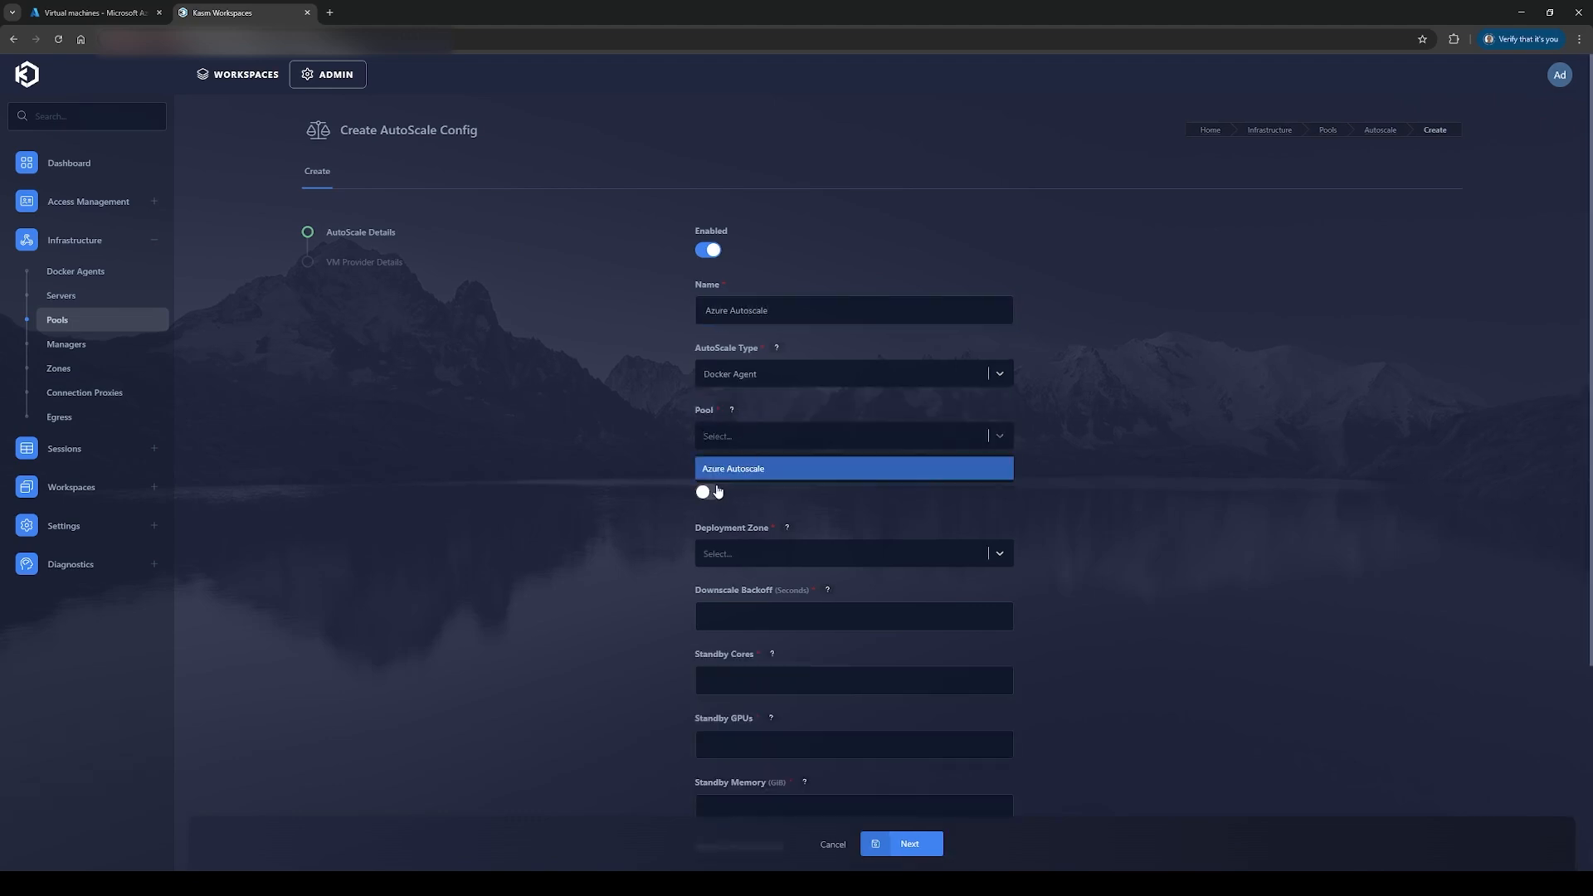
pyautogui.click(741, 472)
pyautogui.click(712, 556)
pyautogui.click(717, 586)
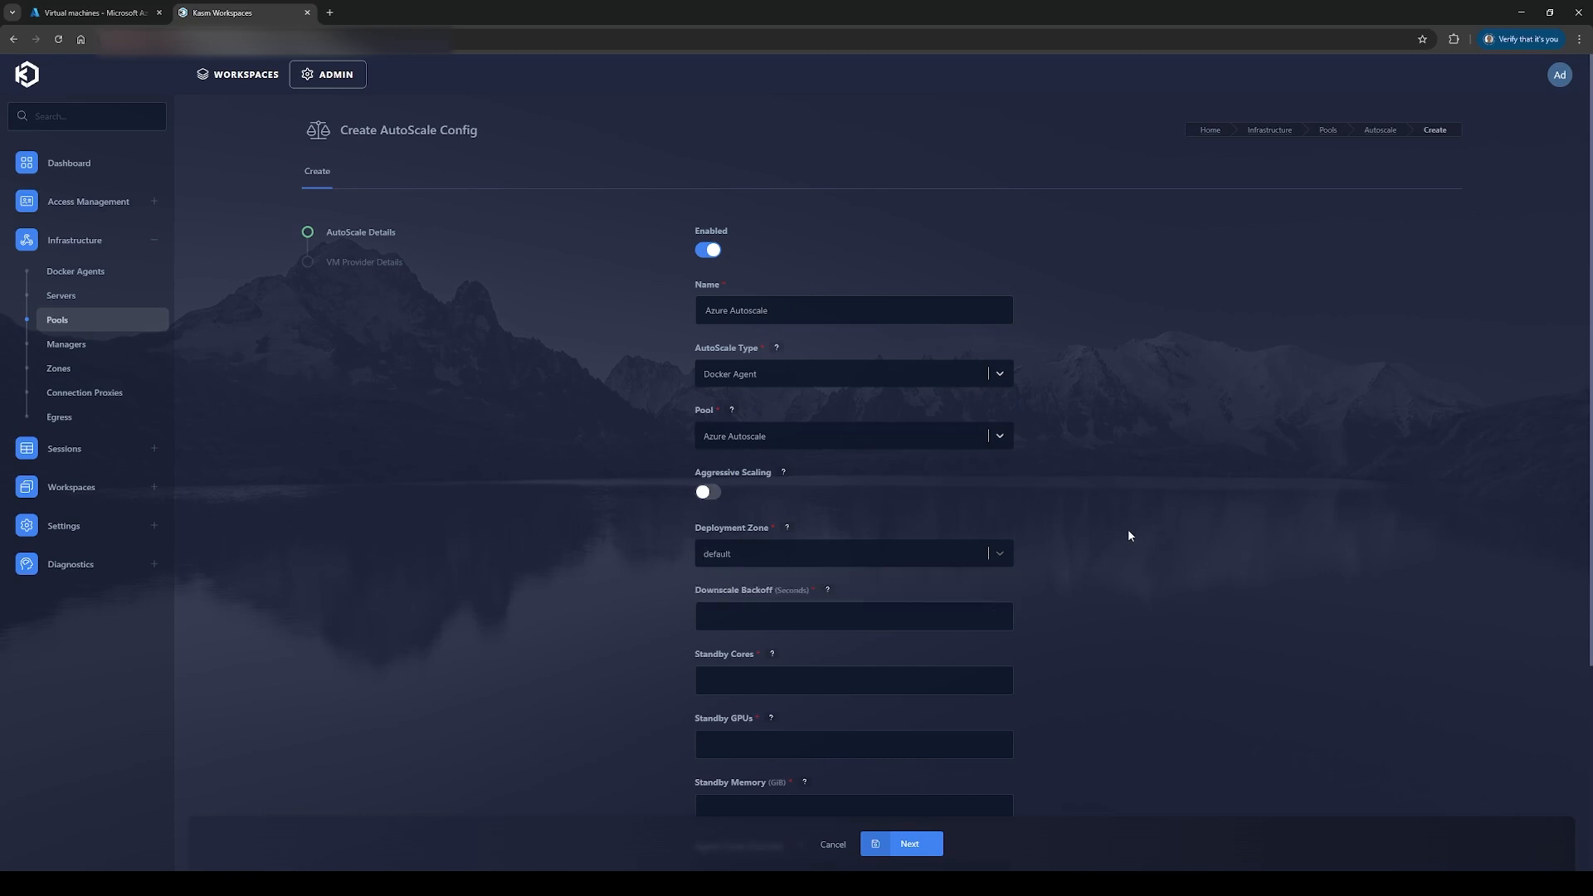
# Step: Set the downscale backoff to 60 seconds, standby cores to 1, standby GPUs to 0 and standby memory to 1 GB
pyautogui.scroll(-3, 1040, 512)
pyautogui.click(785, 360)
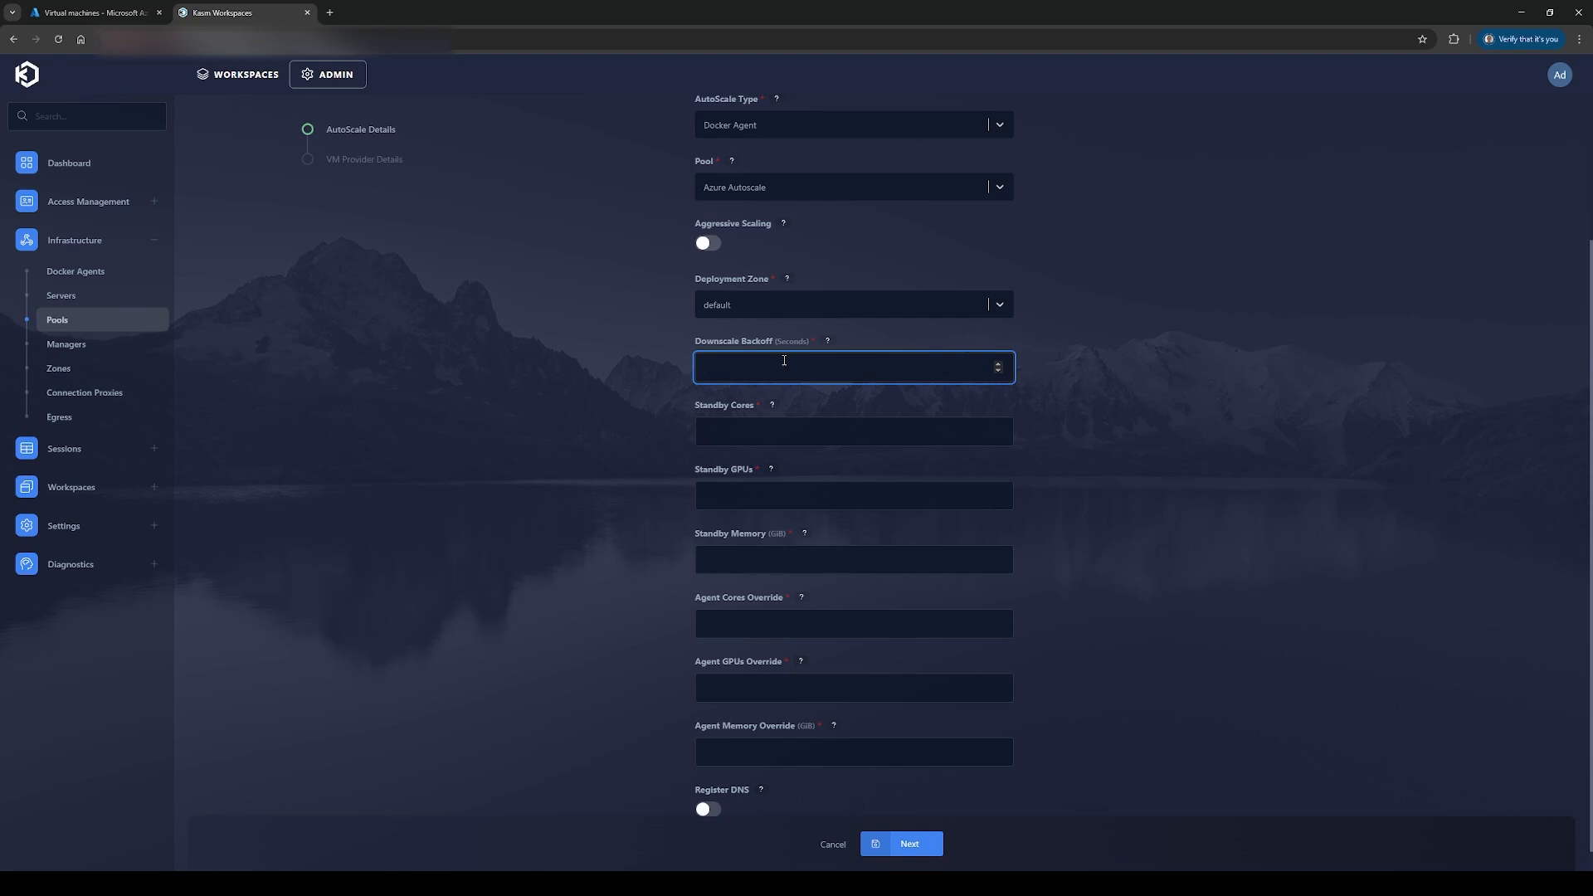
pyautogui.write('60')
pyautogui.click(761, 430)
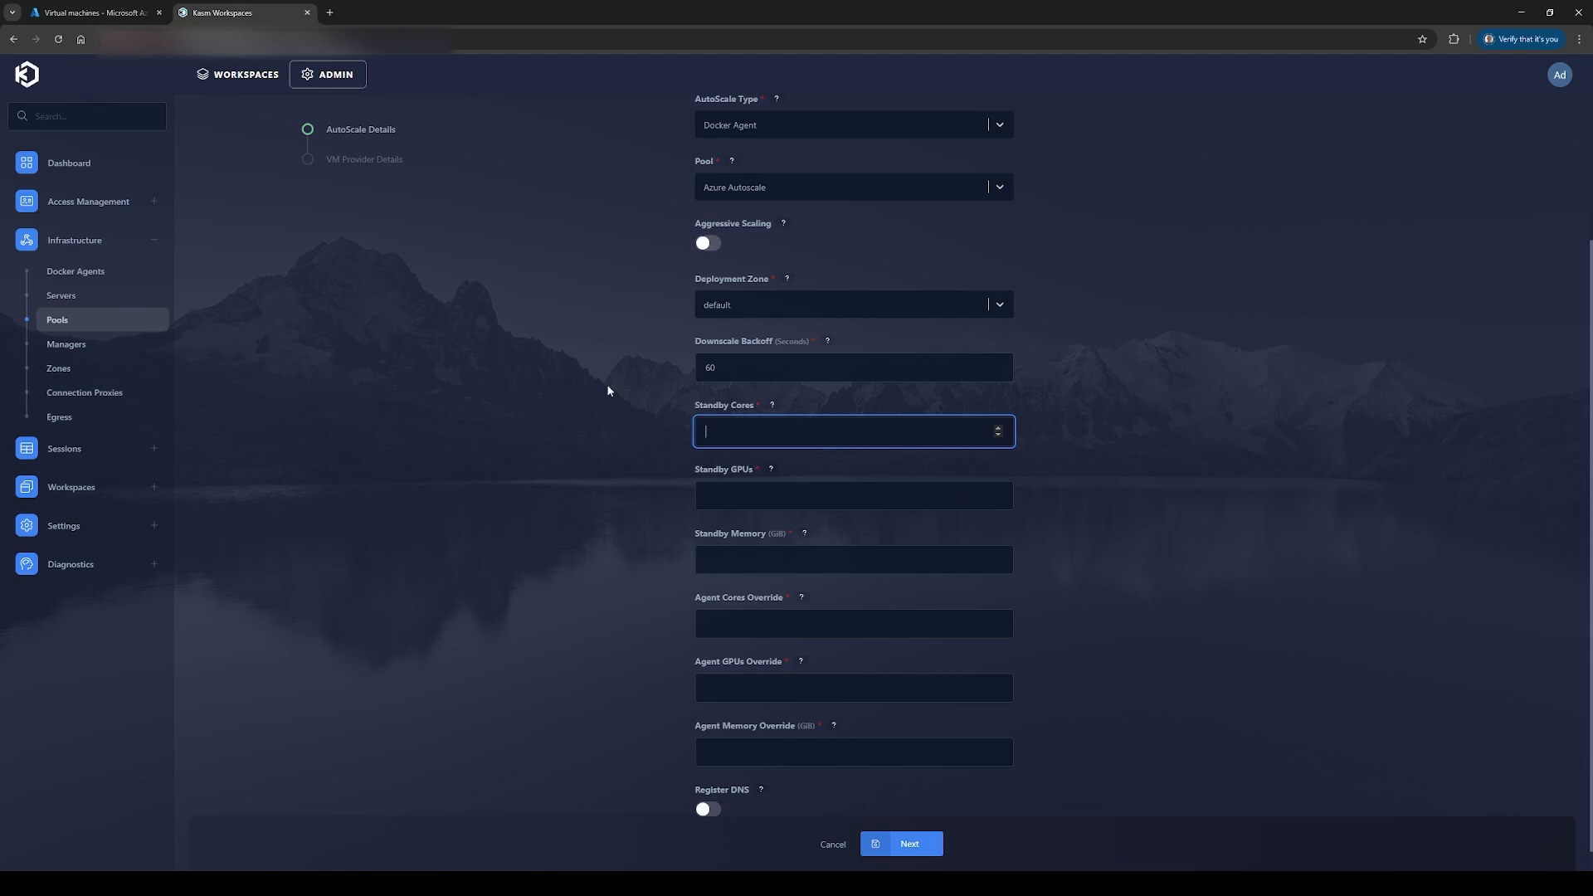
pyautogui.write('1')
pyautogui.click(721, 495)
pyautogui.write('0')
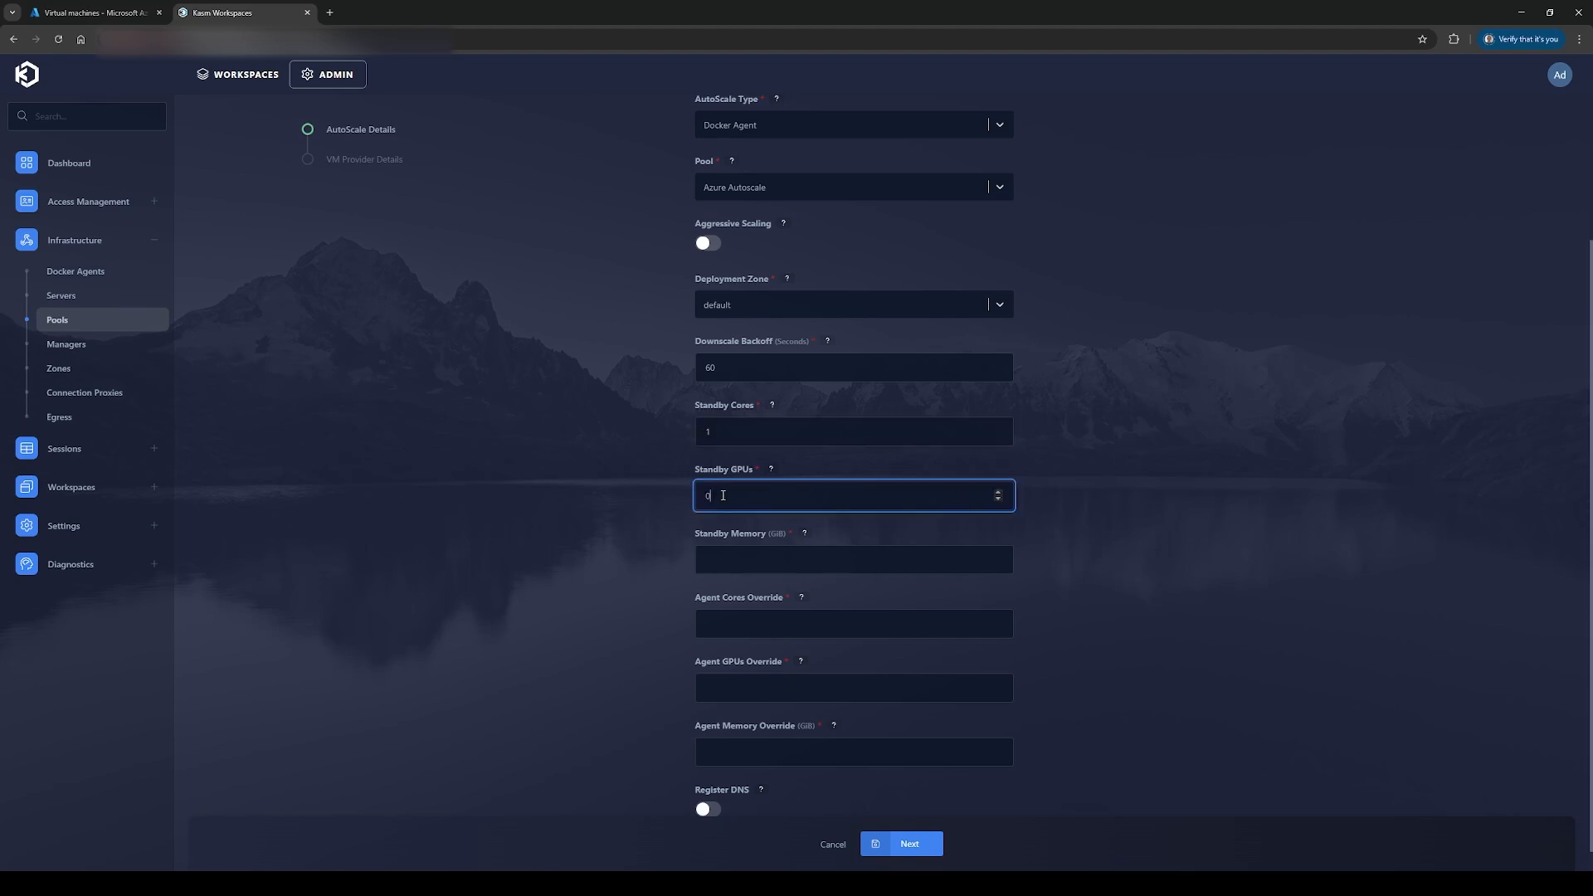
pyautogui.press('Tab')
pyautogui.write('1')
pyautogui.click(589, 575)
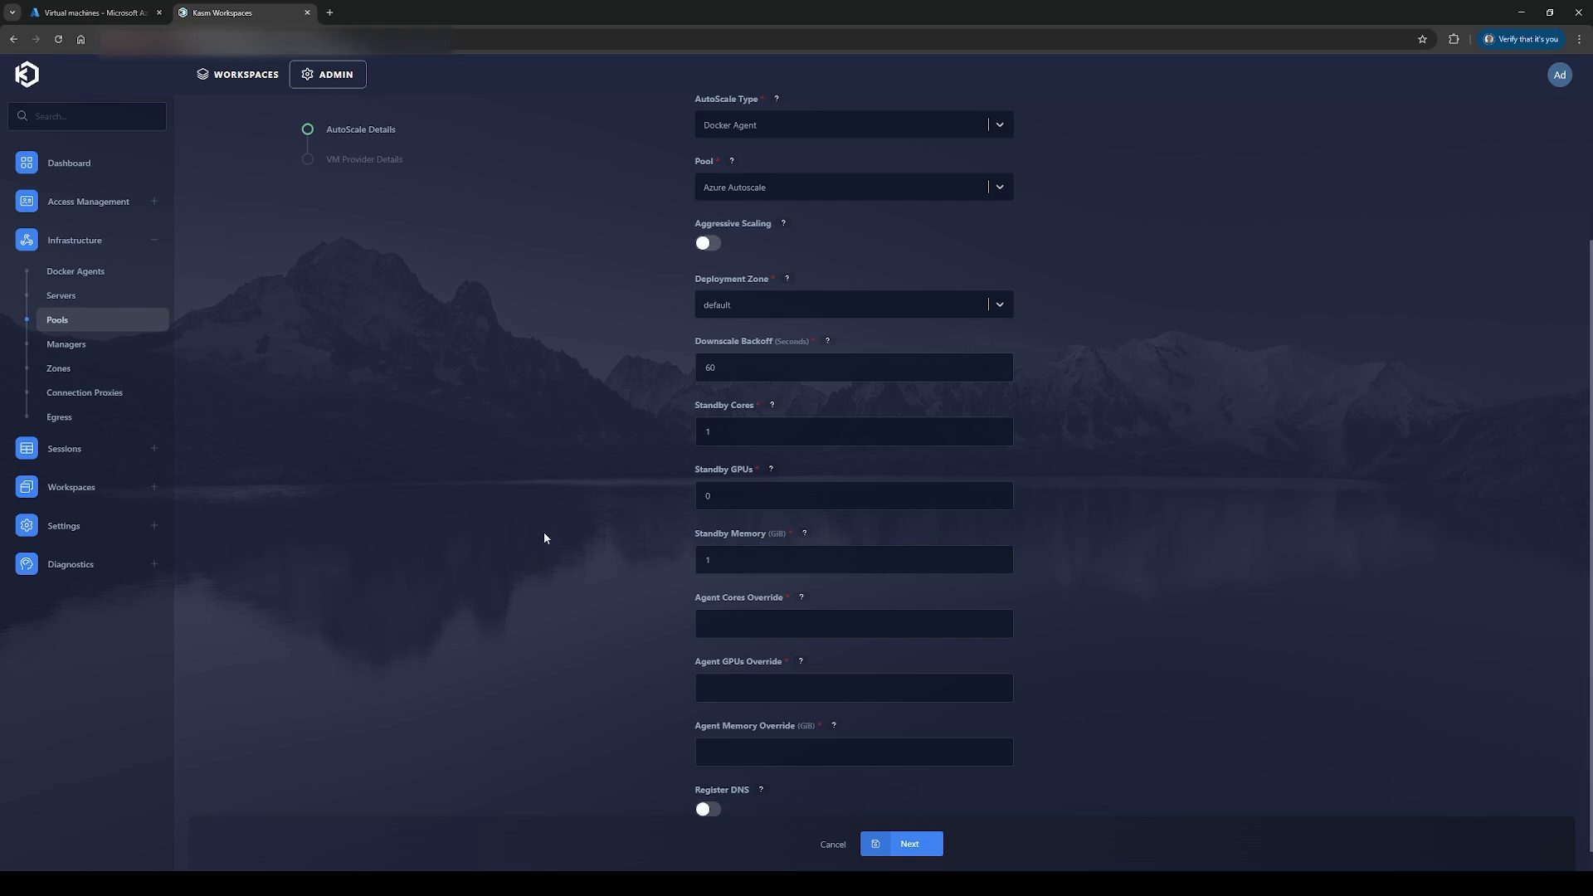
# Step: Set the agent overrides to 2 cores, 0 GPUs and 8 GB memory, and save the AutoScale details
pyautogui.scroll(-1, 545, 531)
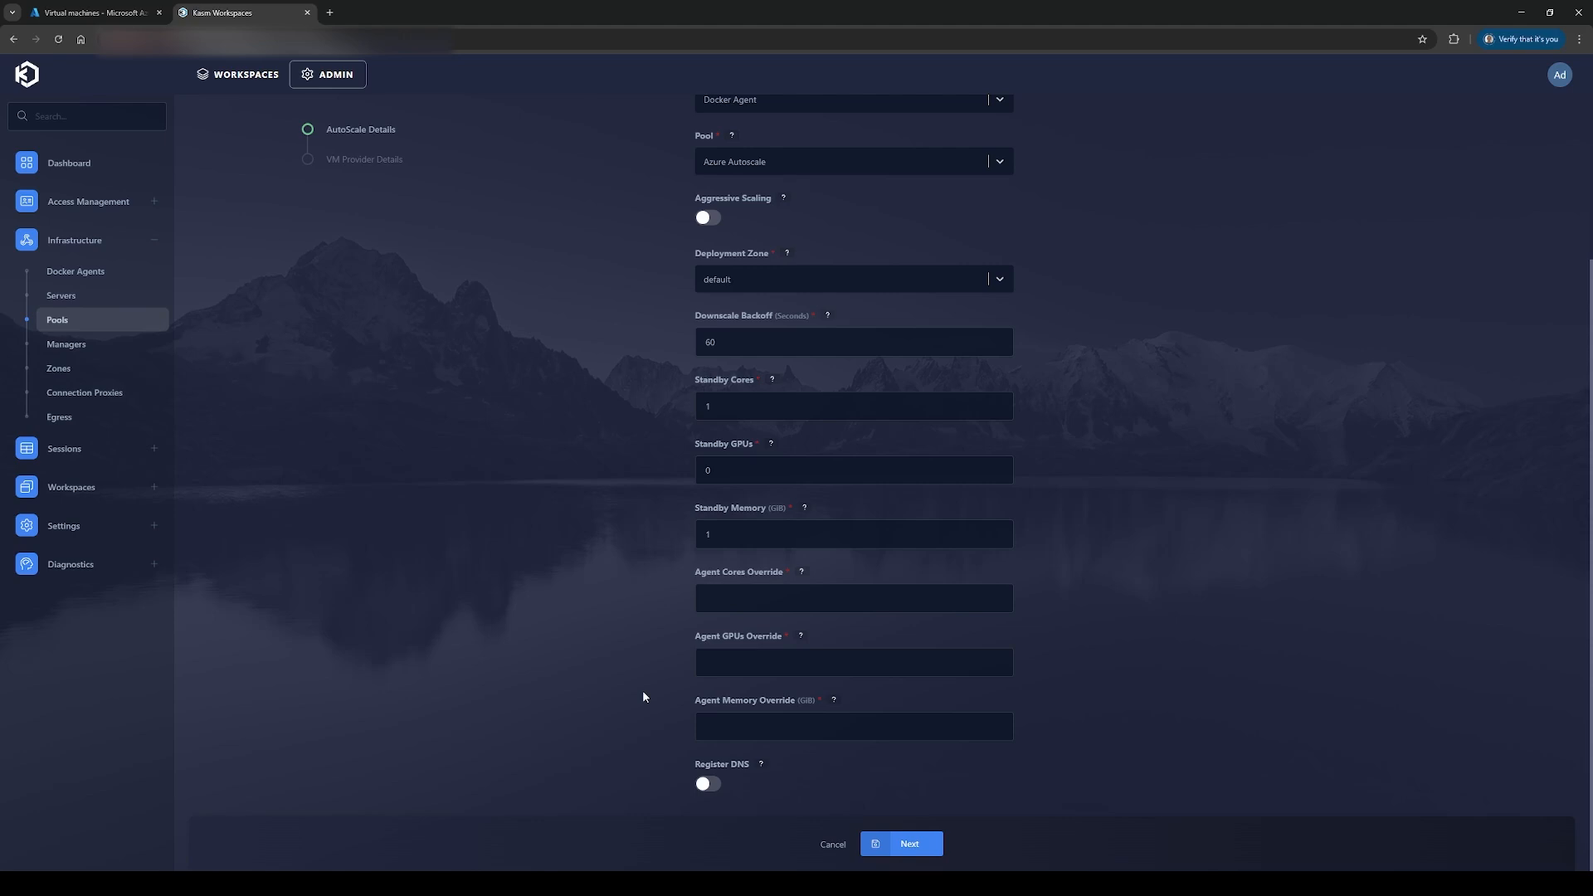
pyautogui.click(821, 598)
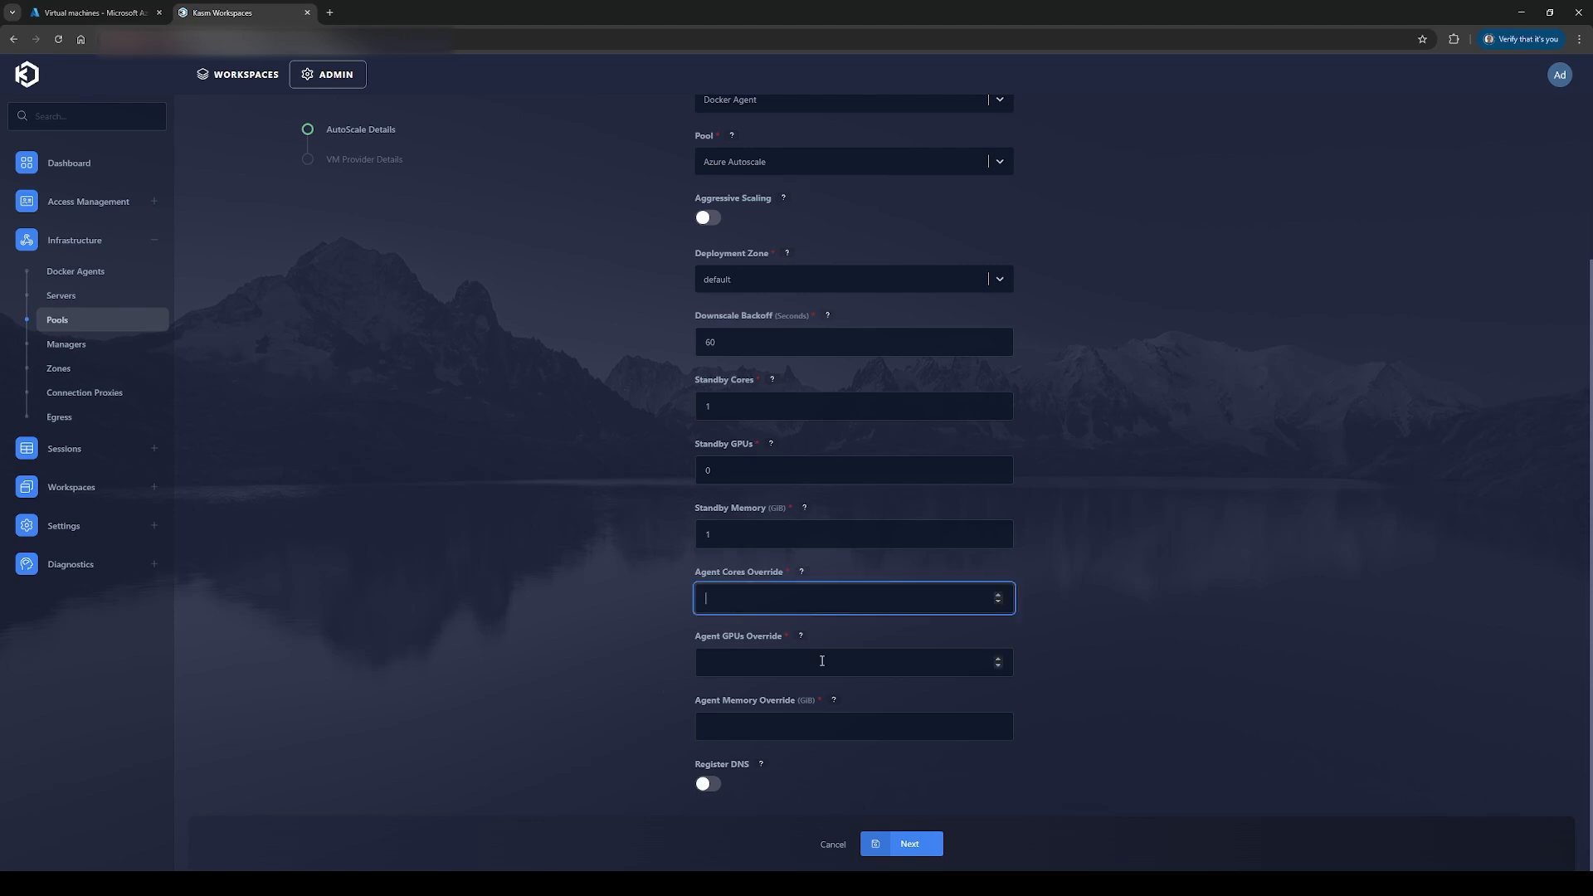
pyautogui.write('2')
pyautogui.press('Tab')
pyautogui.write('0')
pyautogui.press('Tab')
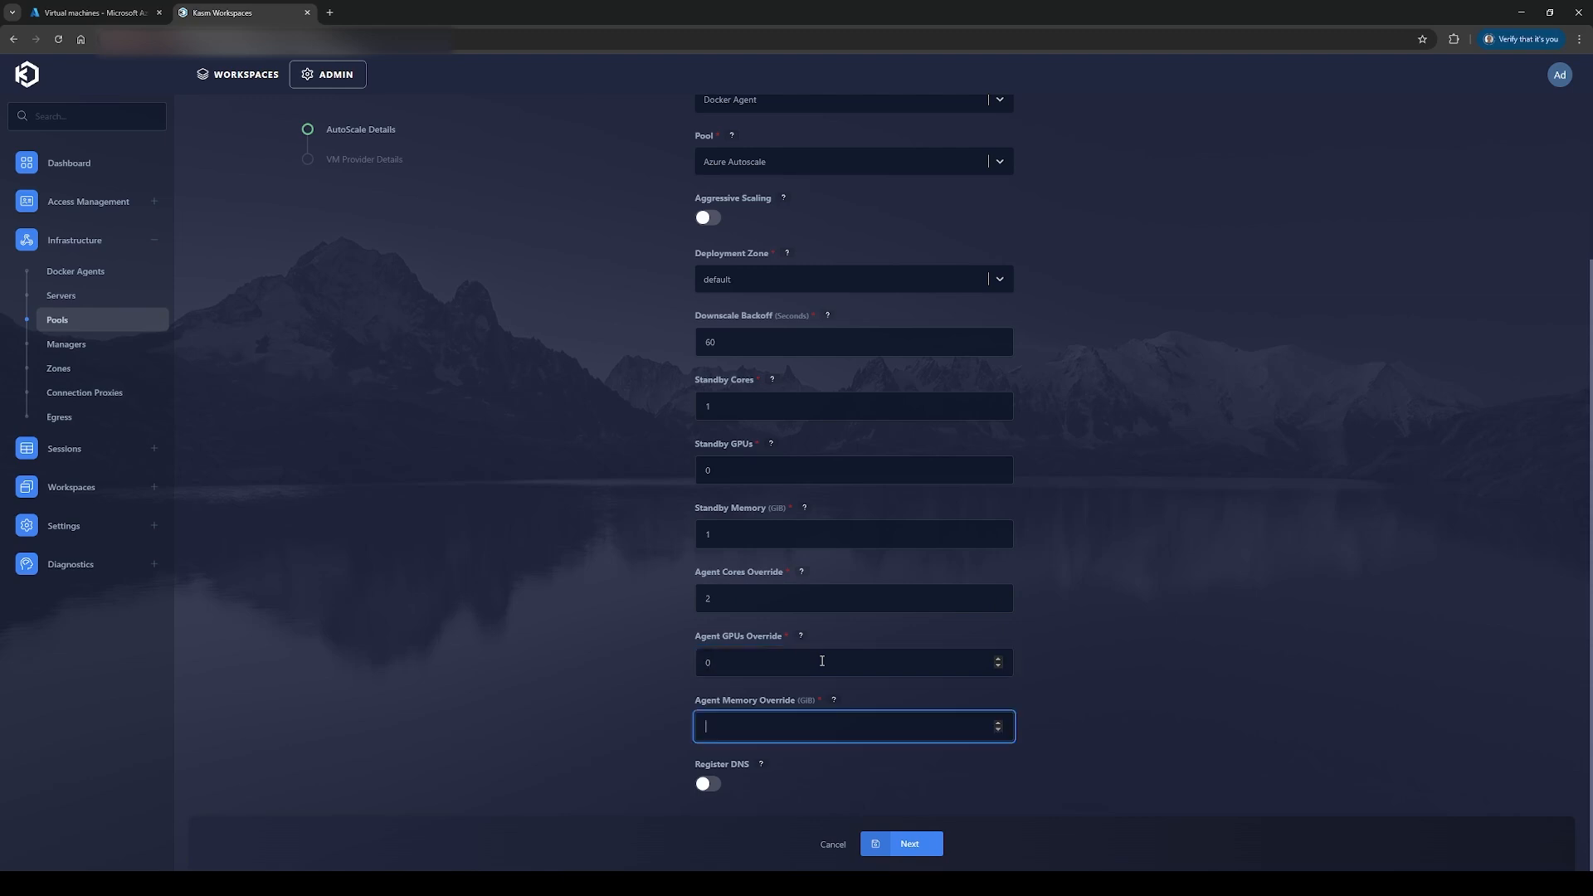
pyautogui.write('8')
pyautogui.click(583, 537)
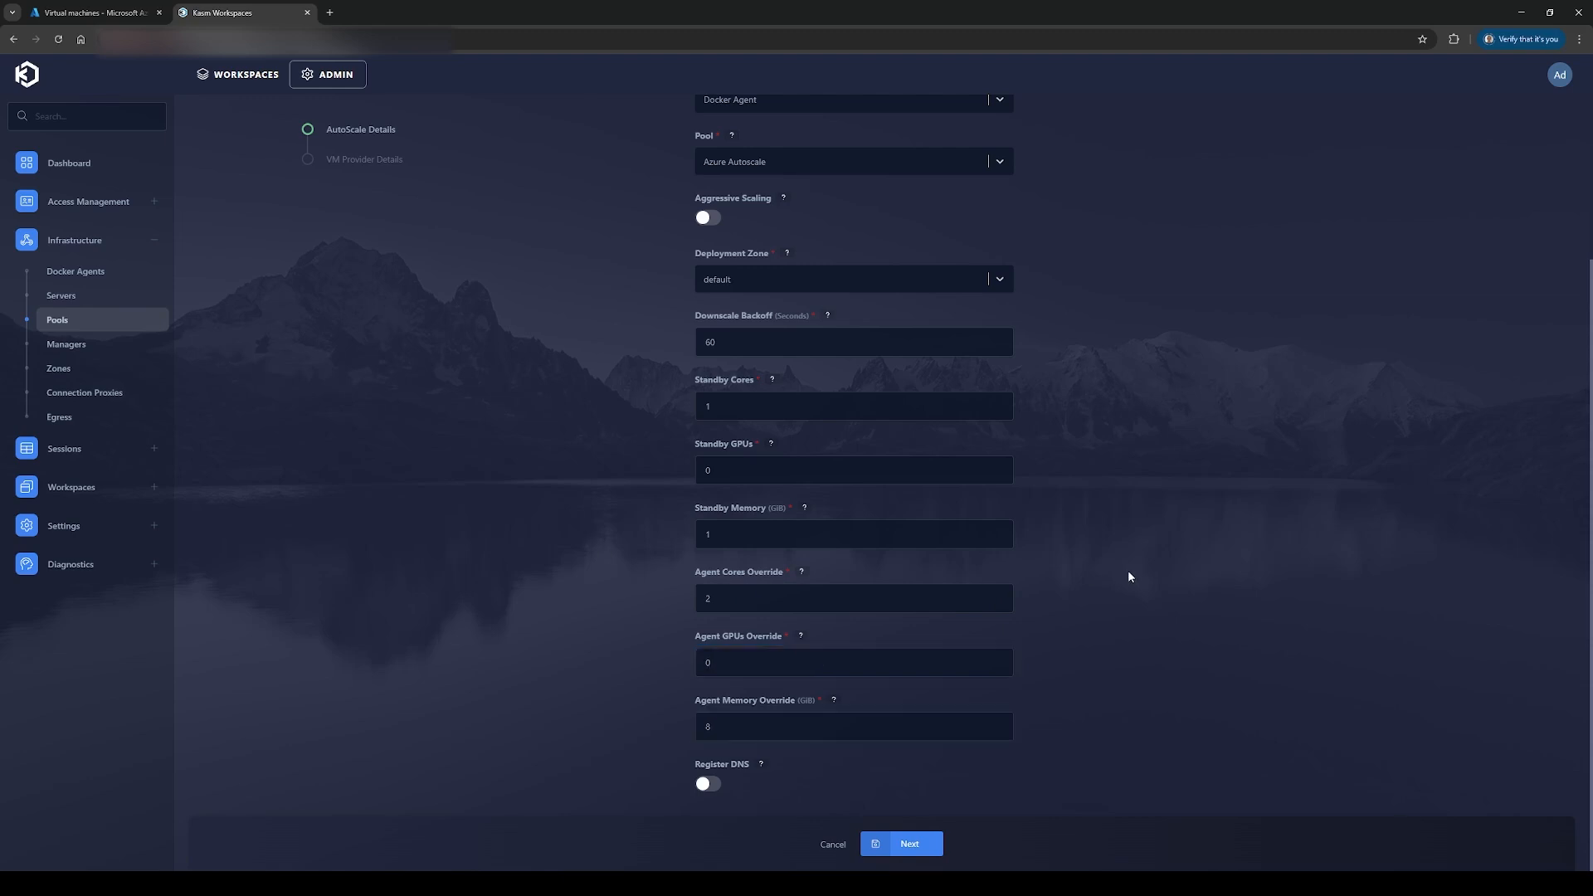
pyautogui.click(918, 844)
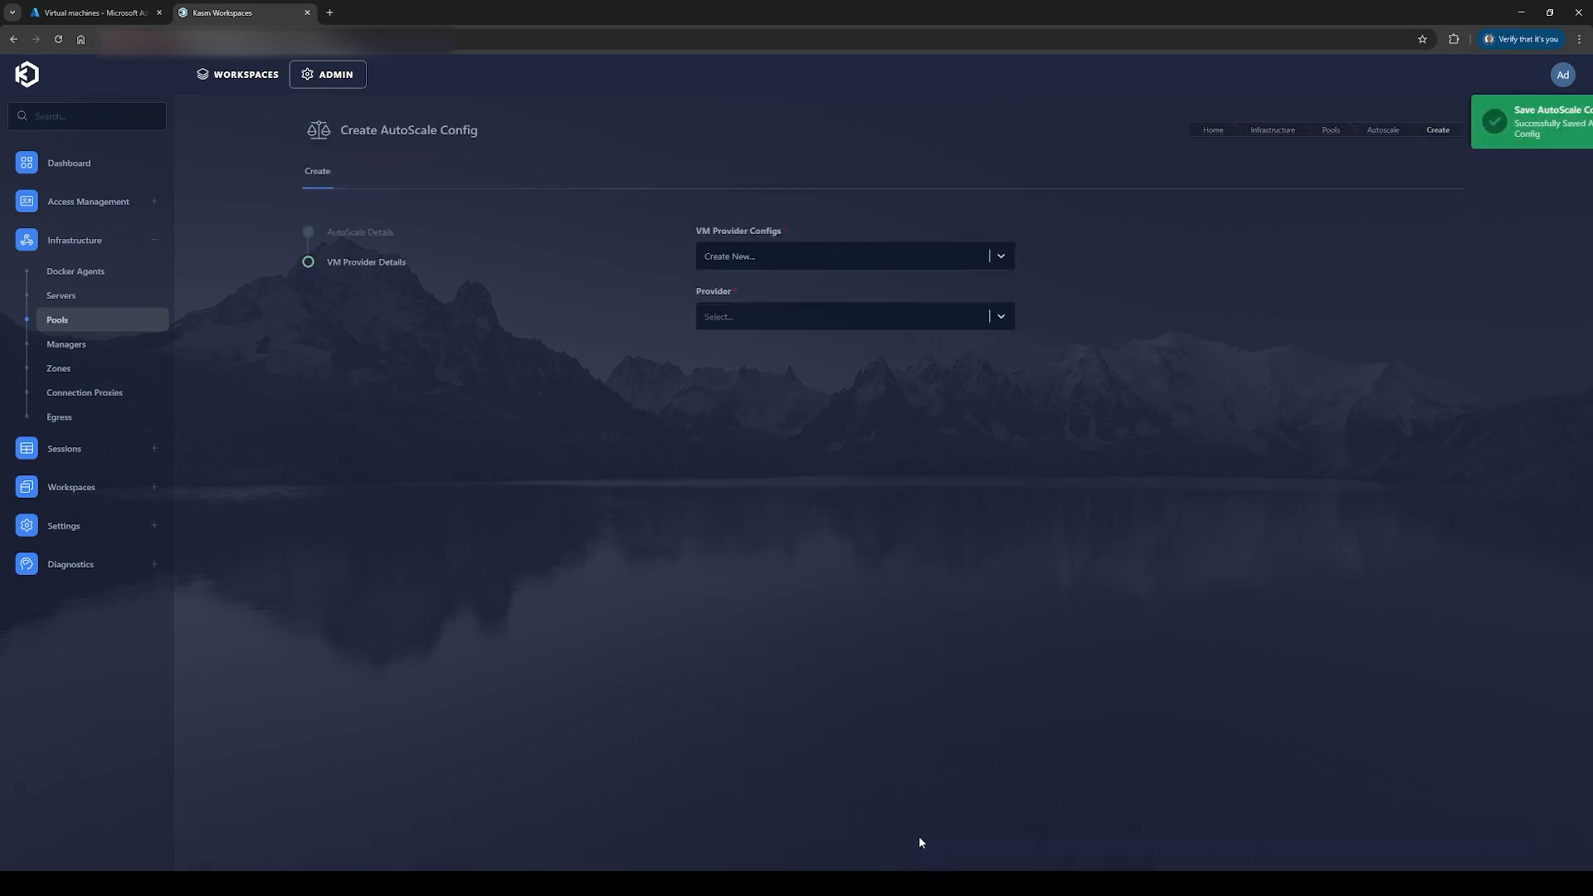
# Step: Start a new VM provider config with the Azure provider and name it Azure Autoscale
pyautogui.click(764, 254)
pyautogui.click(741, 317)
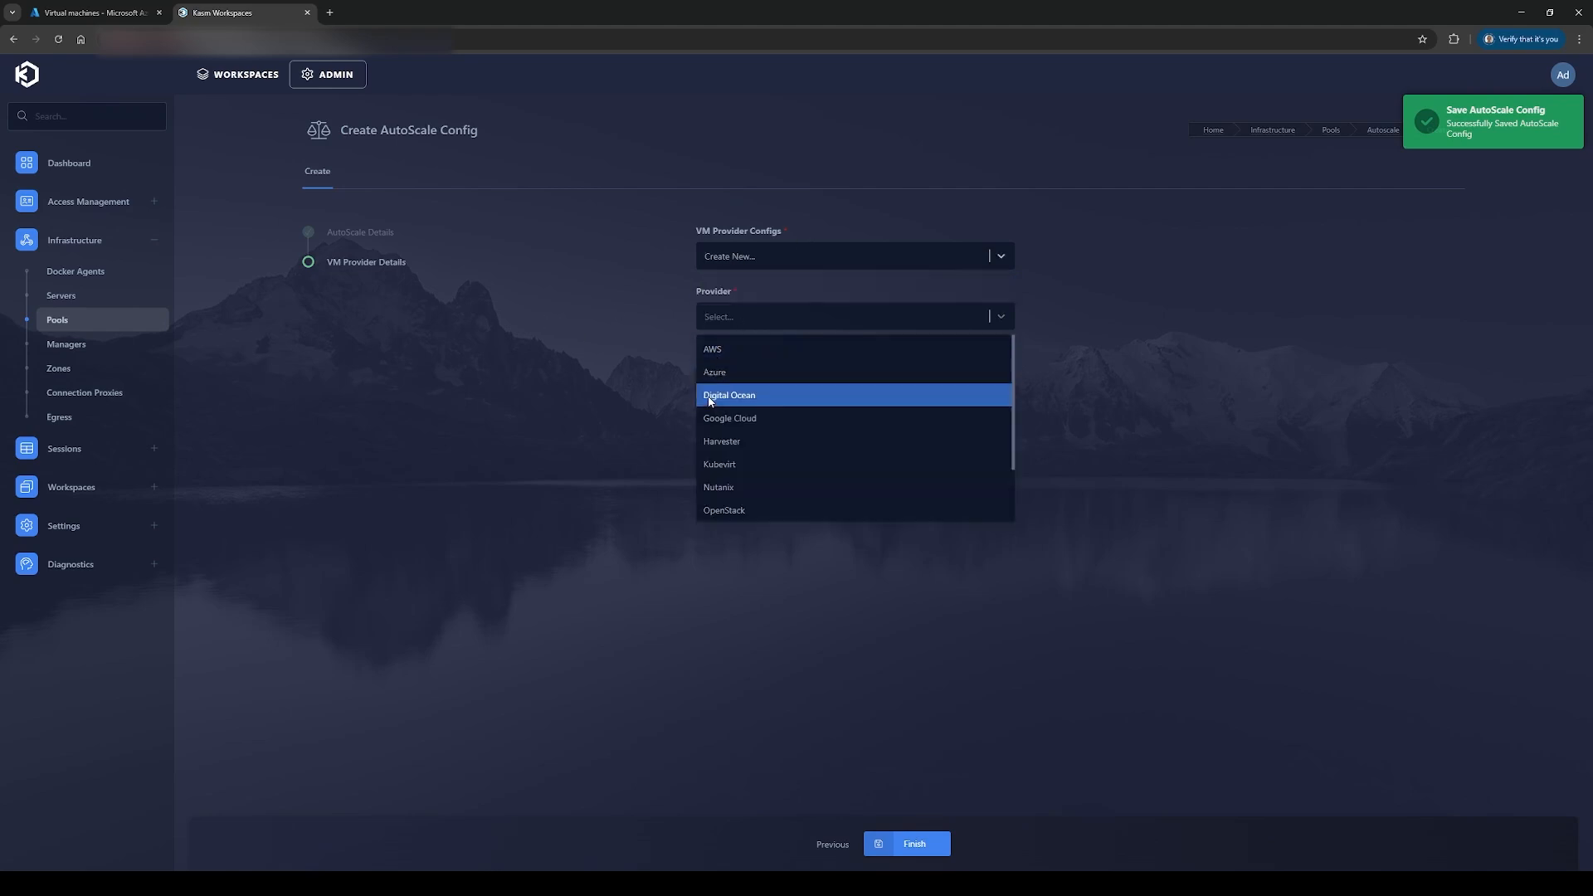
pyautogui.click(747, 370)
pyautogui.click(864, 378)
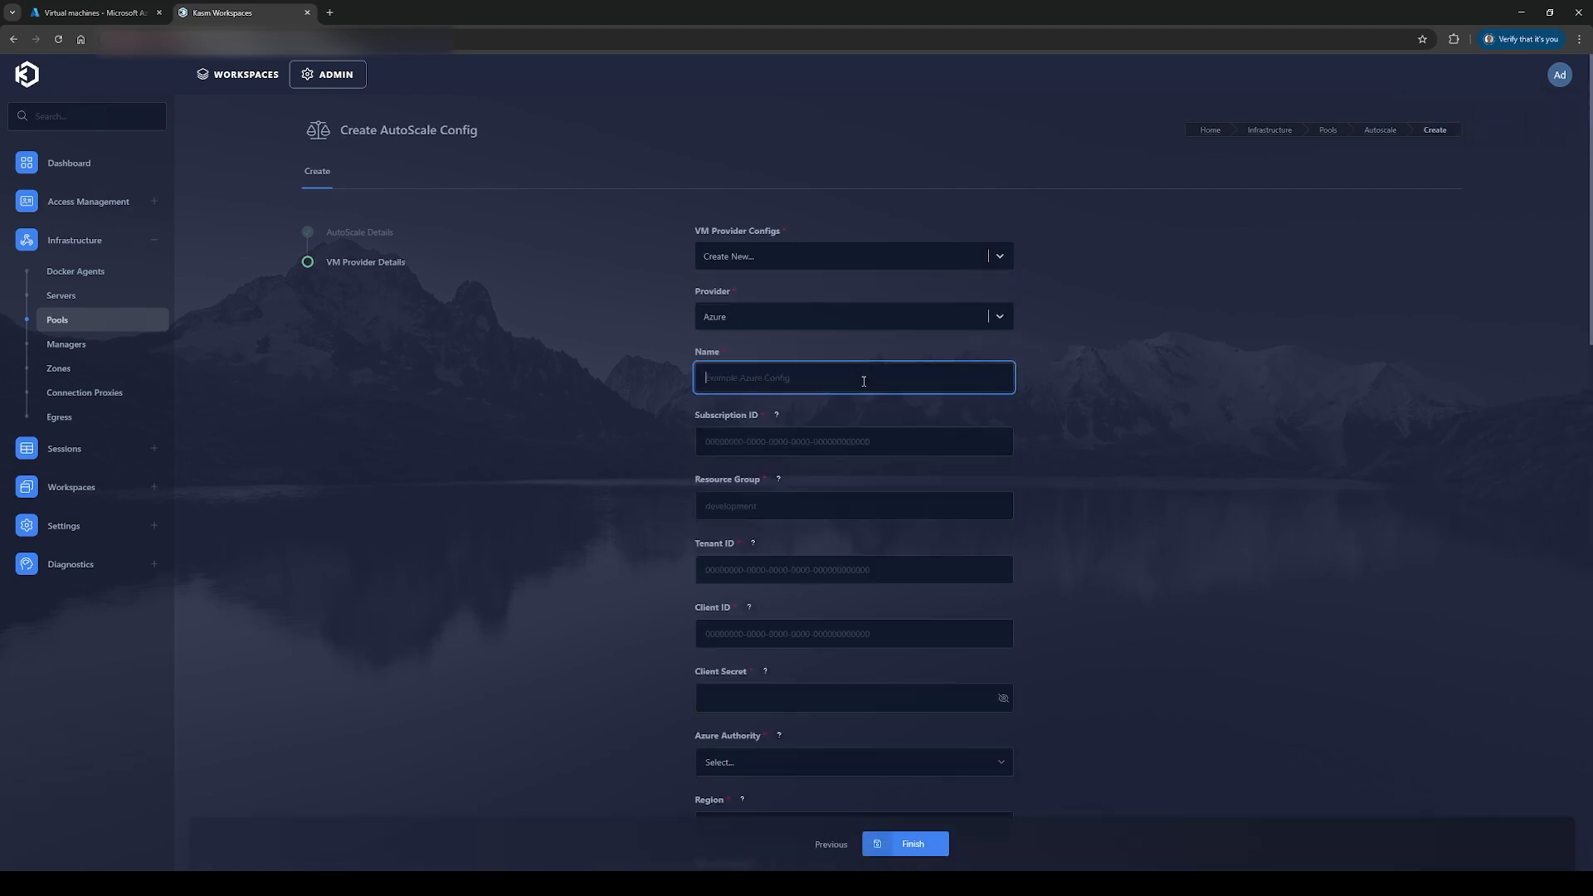
pyautogui.write('Azure Autoscale')
pyautogui.scroll(-1, 1218, 401)
pyautogui.click(1202, 430)
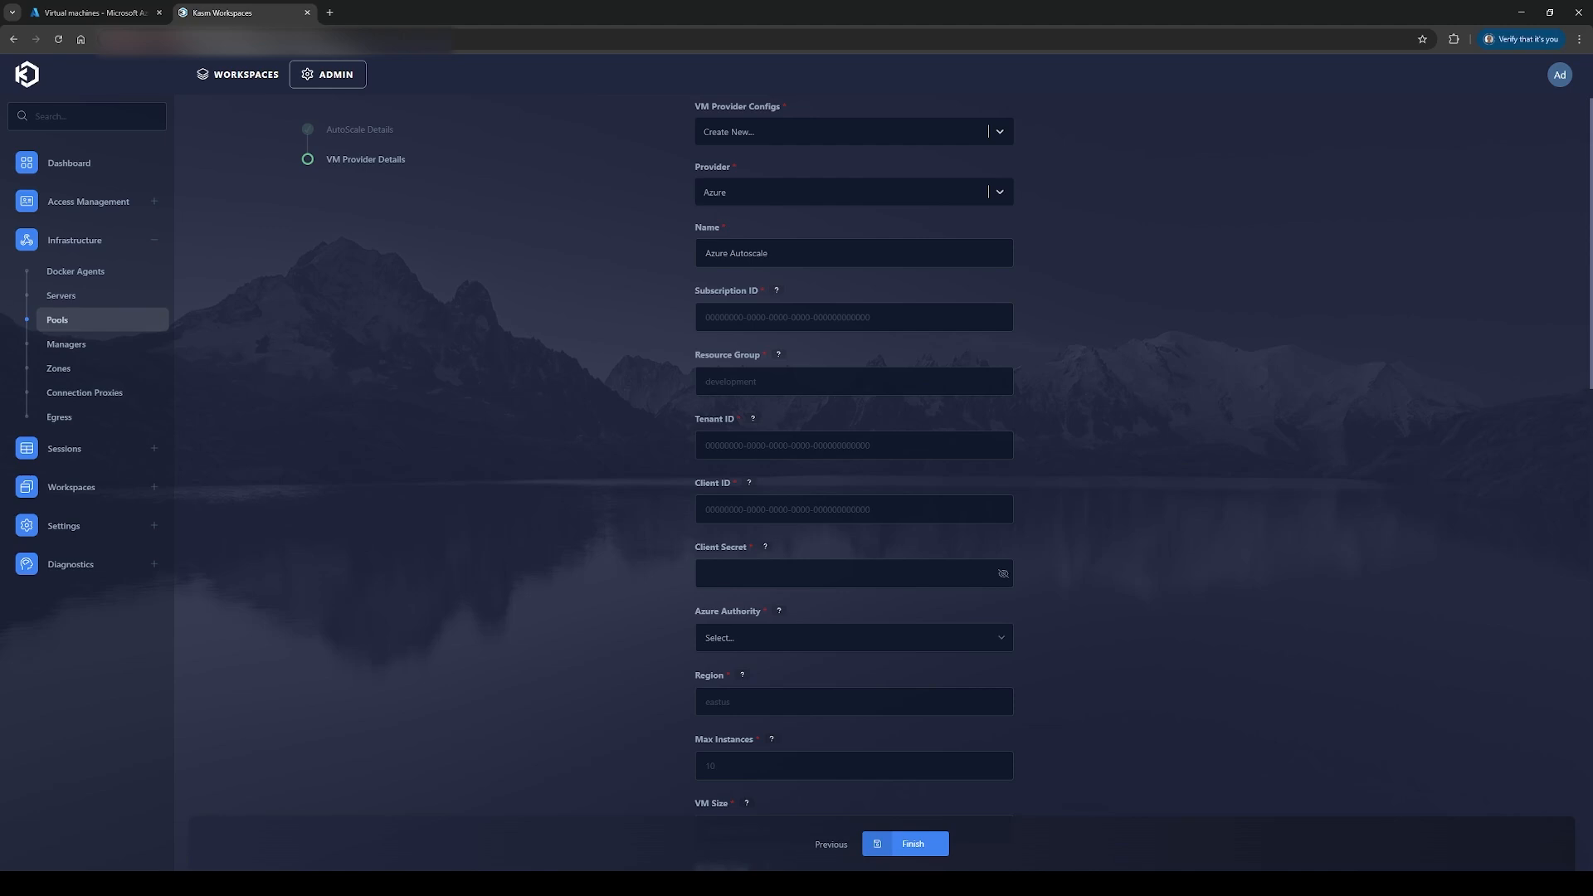
# Step: Copy the subscription ID of Azure subscription 1 from the Azure portal into the provider config's Subscription ID in Kasm
pyautogui.click(91, 13)
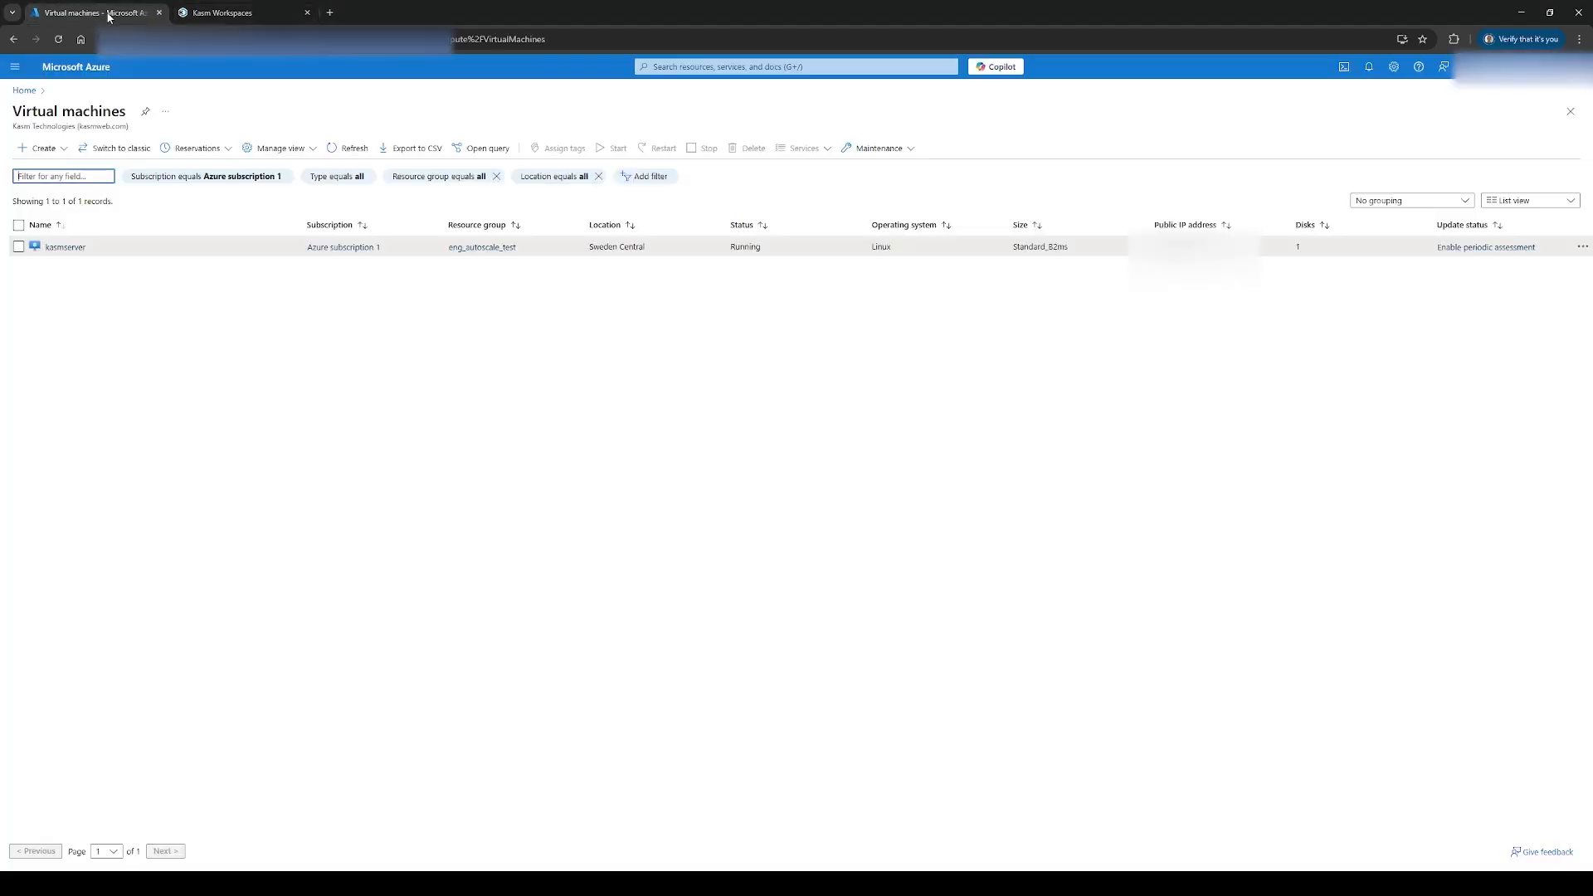
pyautogui.click(326, 248)
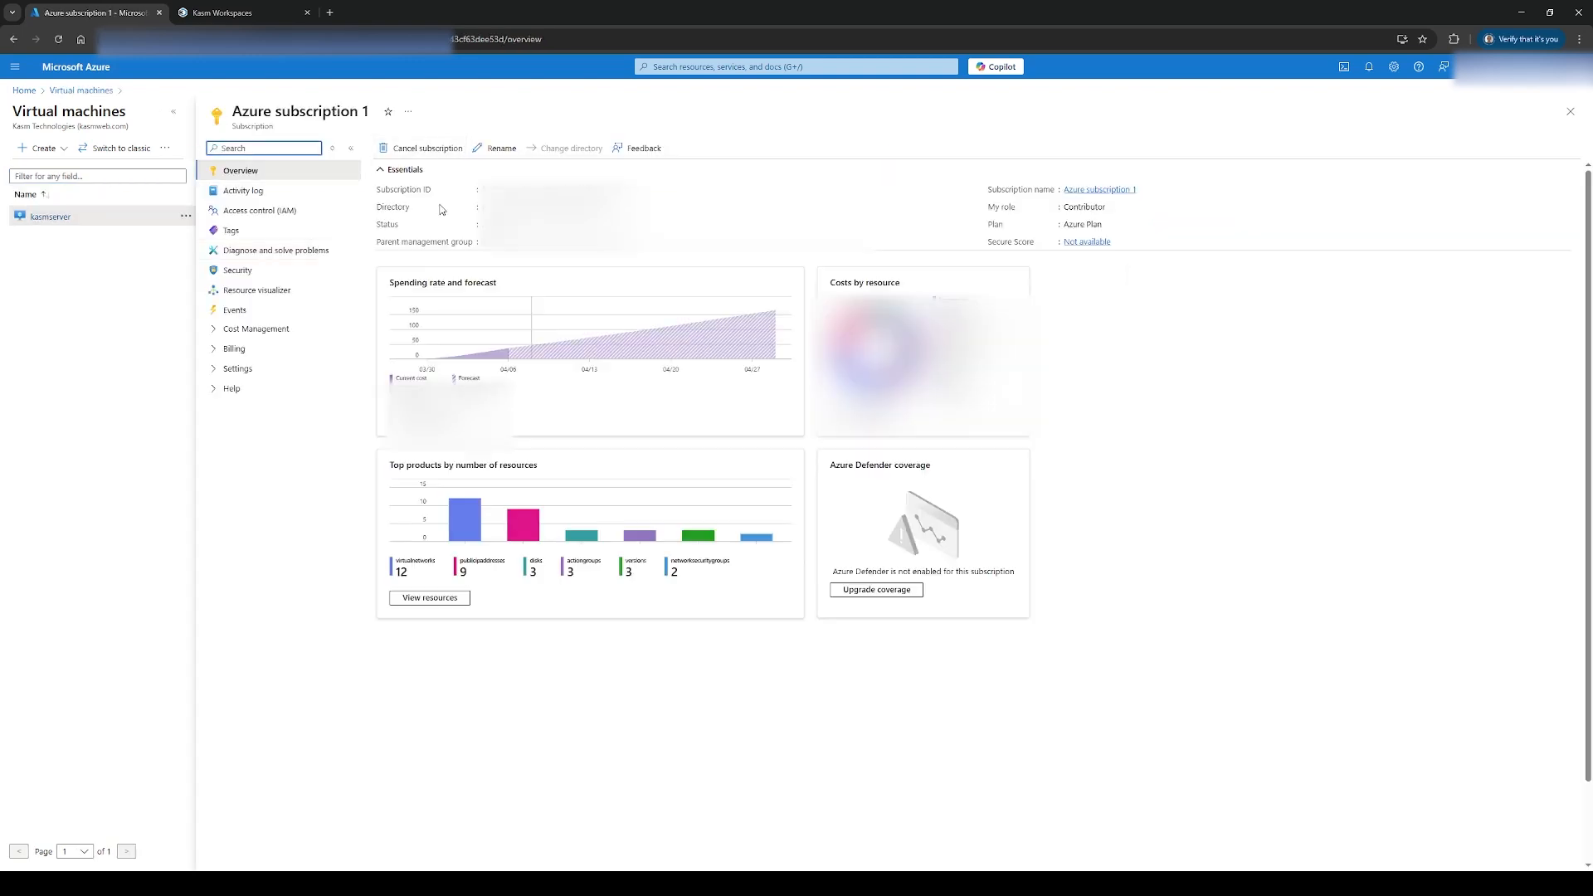
pyautogui.click(635, 189)
pyautogui.click(224, 13)
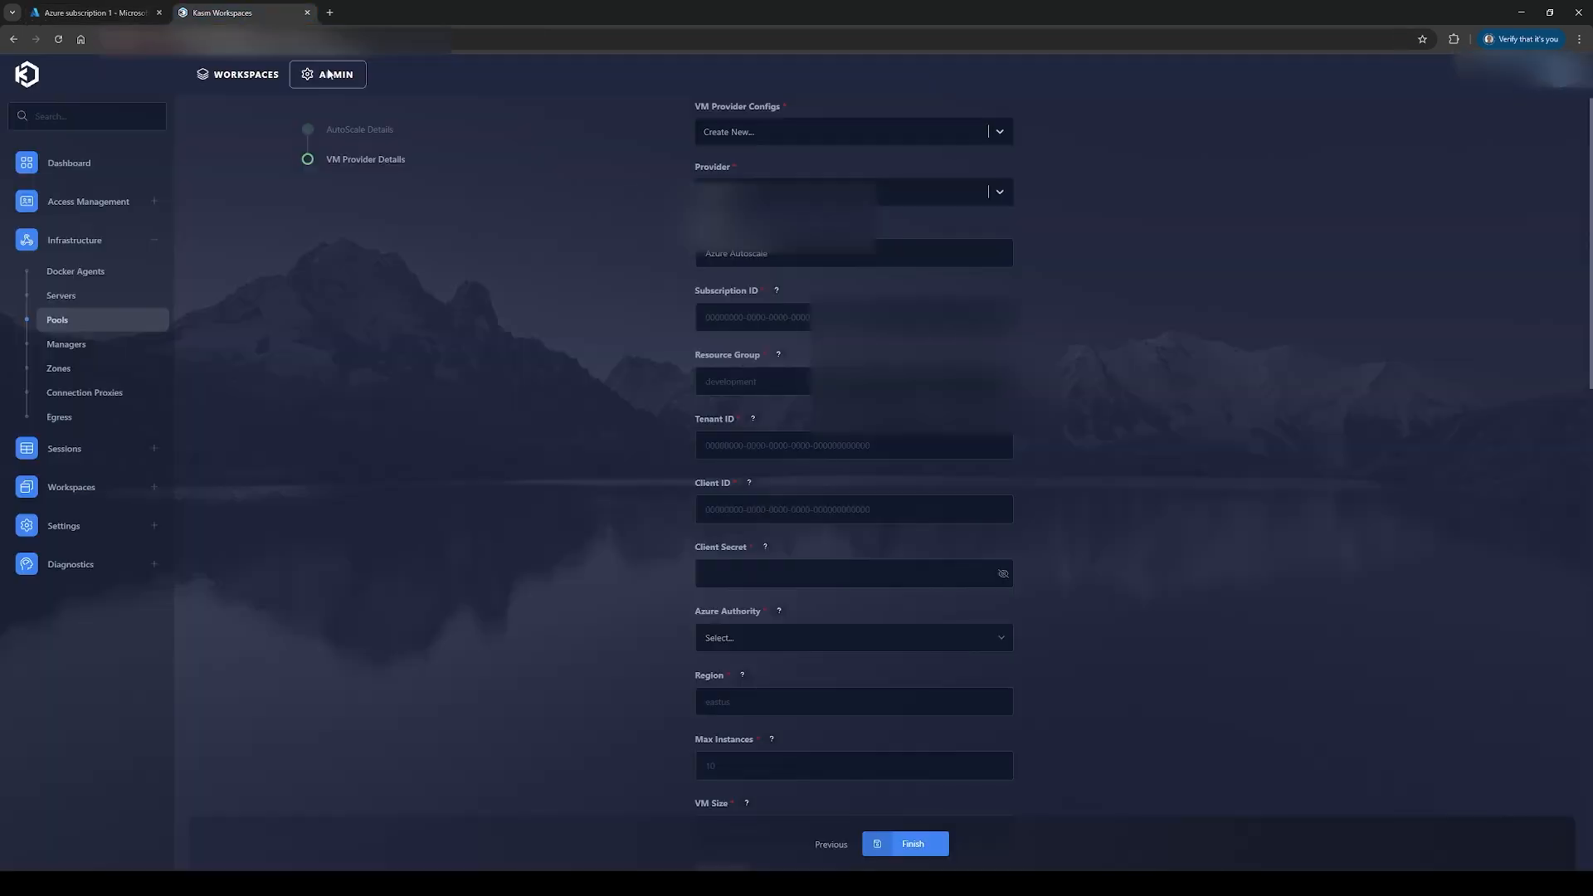
pyautogui.click(751, 317)
pyautogui.hotkey('ctrl', 'v')
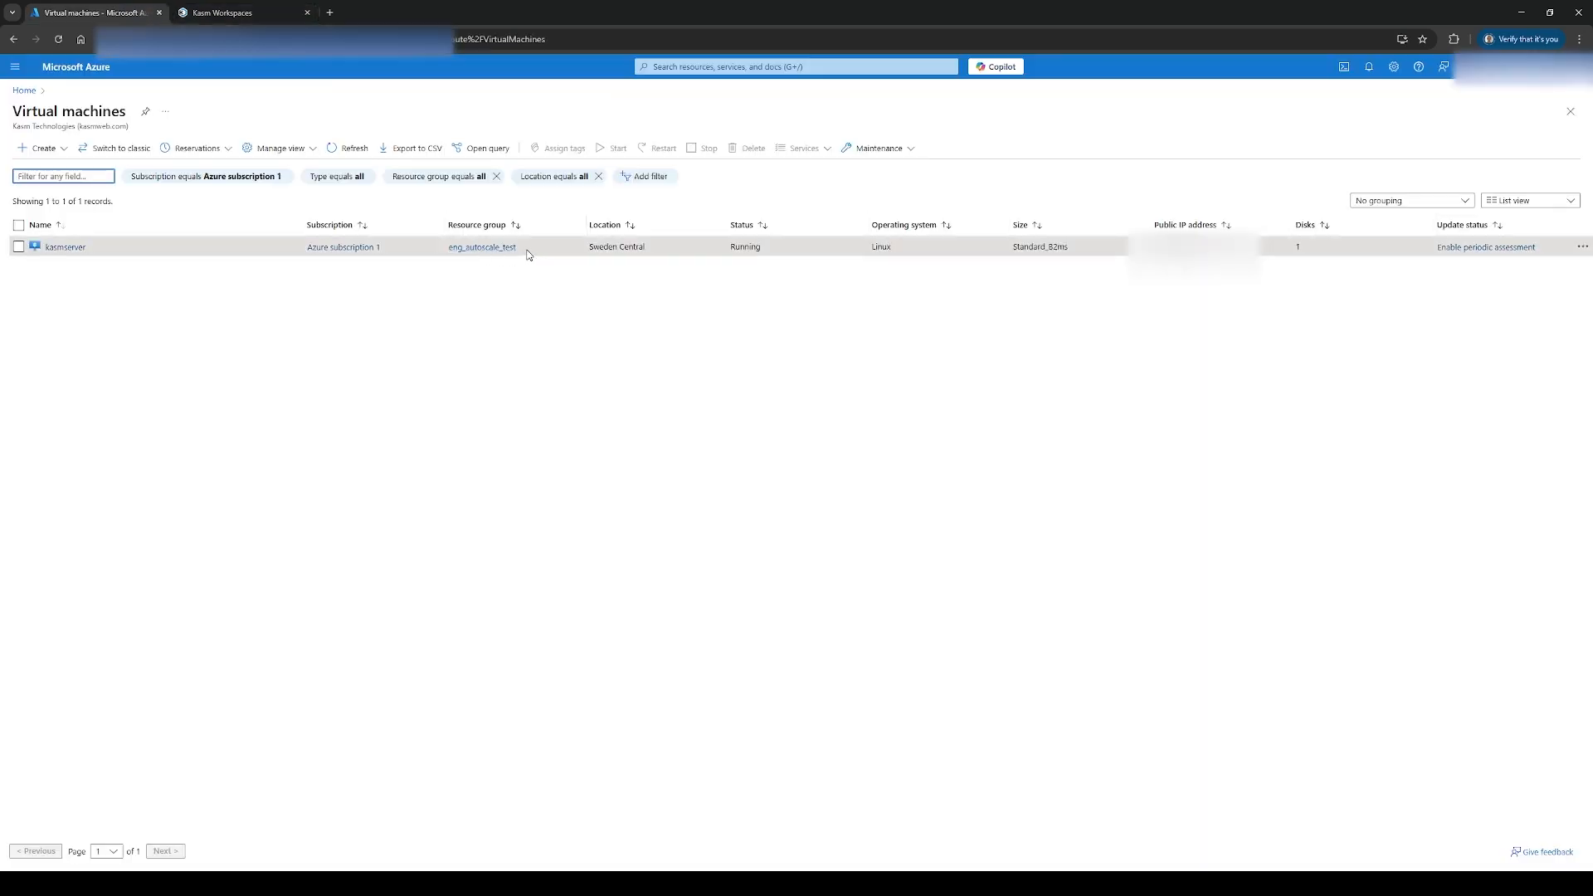
# Step: Copy the kasmserver VM's resource group name, eng_autoscale_test, from Azure into the Resource Group setting in Kasm
pyautogui.moveTo(526, 256); pyautogui.dragTo(444, 253)
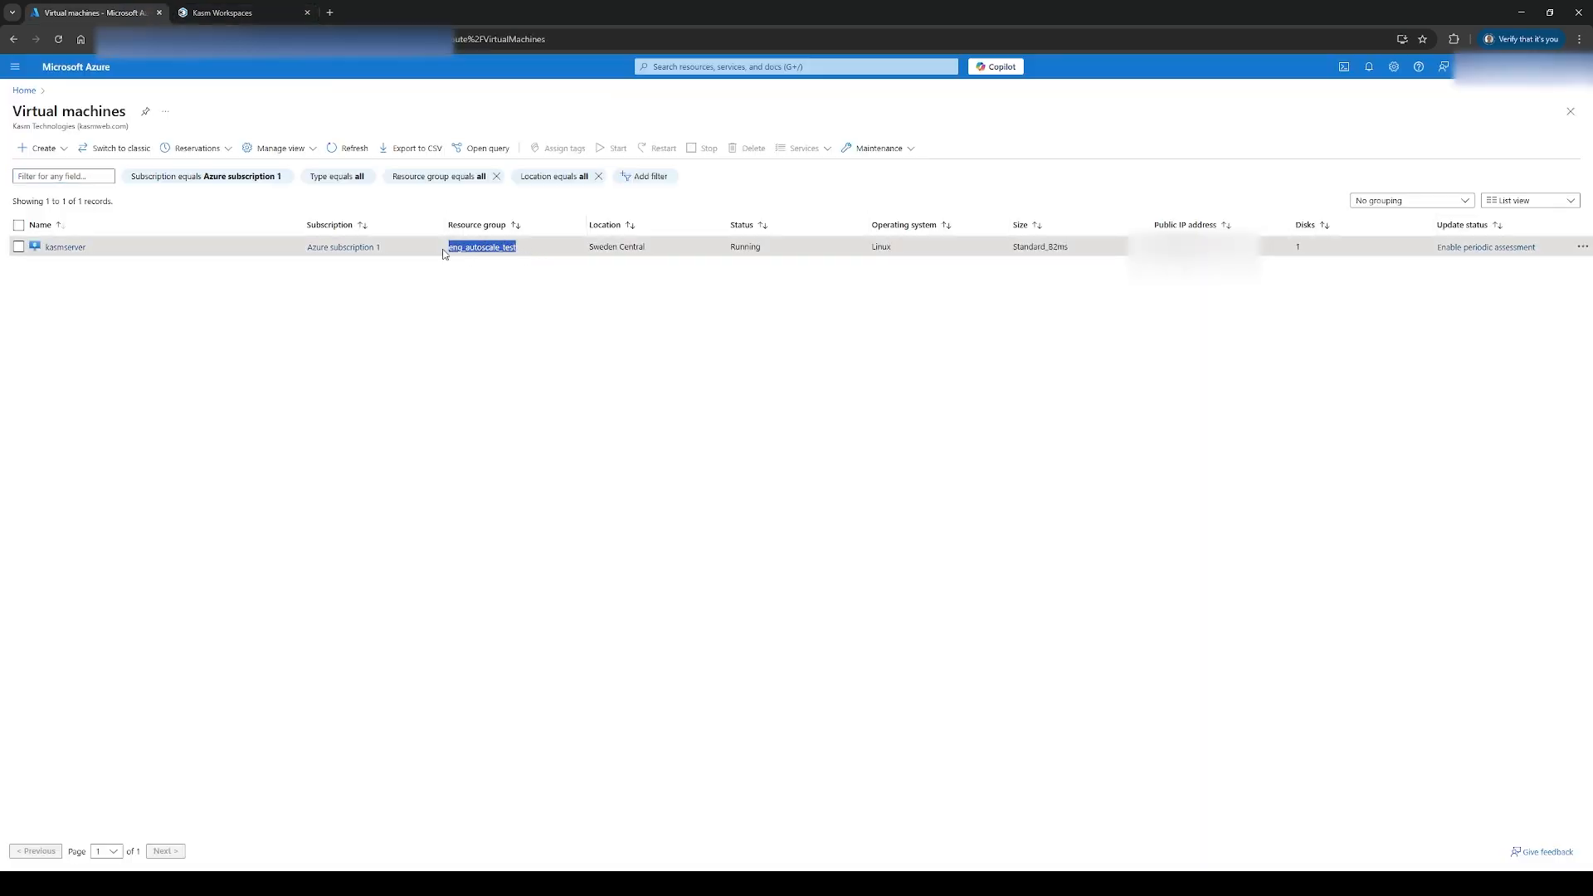
pyautogui.click(217, 12)
pyautogui.press('Tab')
pyautogui.hotkey('ctrl', 'v')
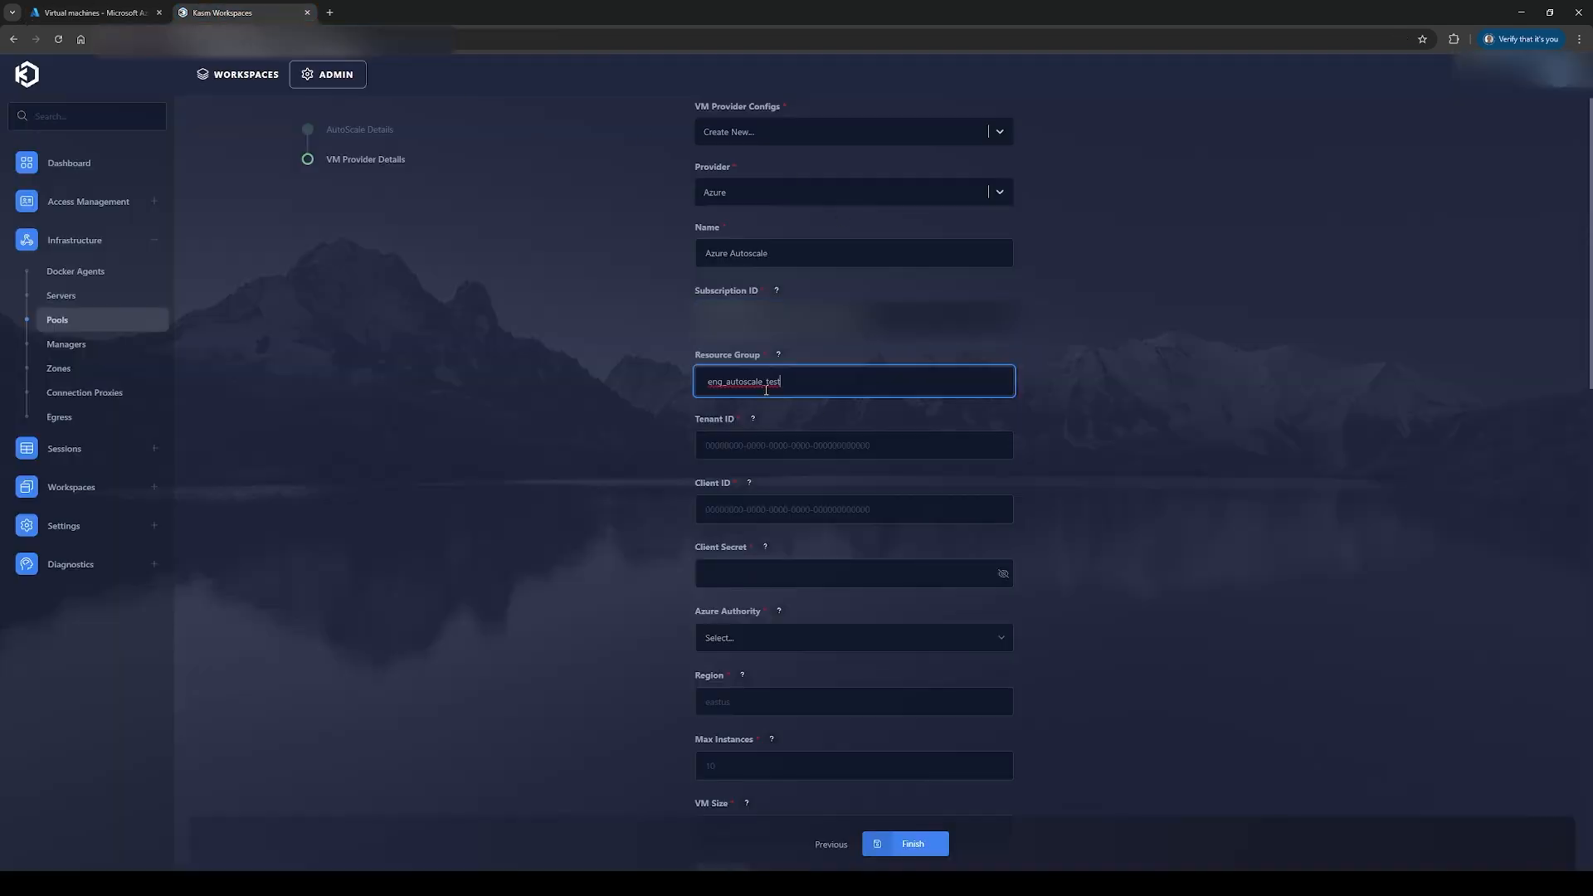
# Step: Find the tenant ID in Azure's Tenant properties and paste it into the Tenant ID setting in Kasm
pyautogui.click(47, 6)
pyautogui.click(734, 66)
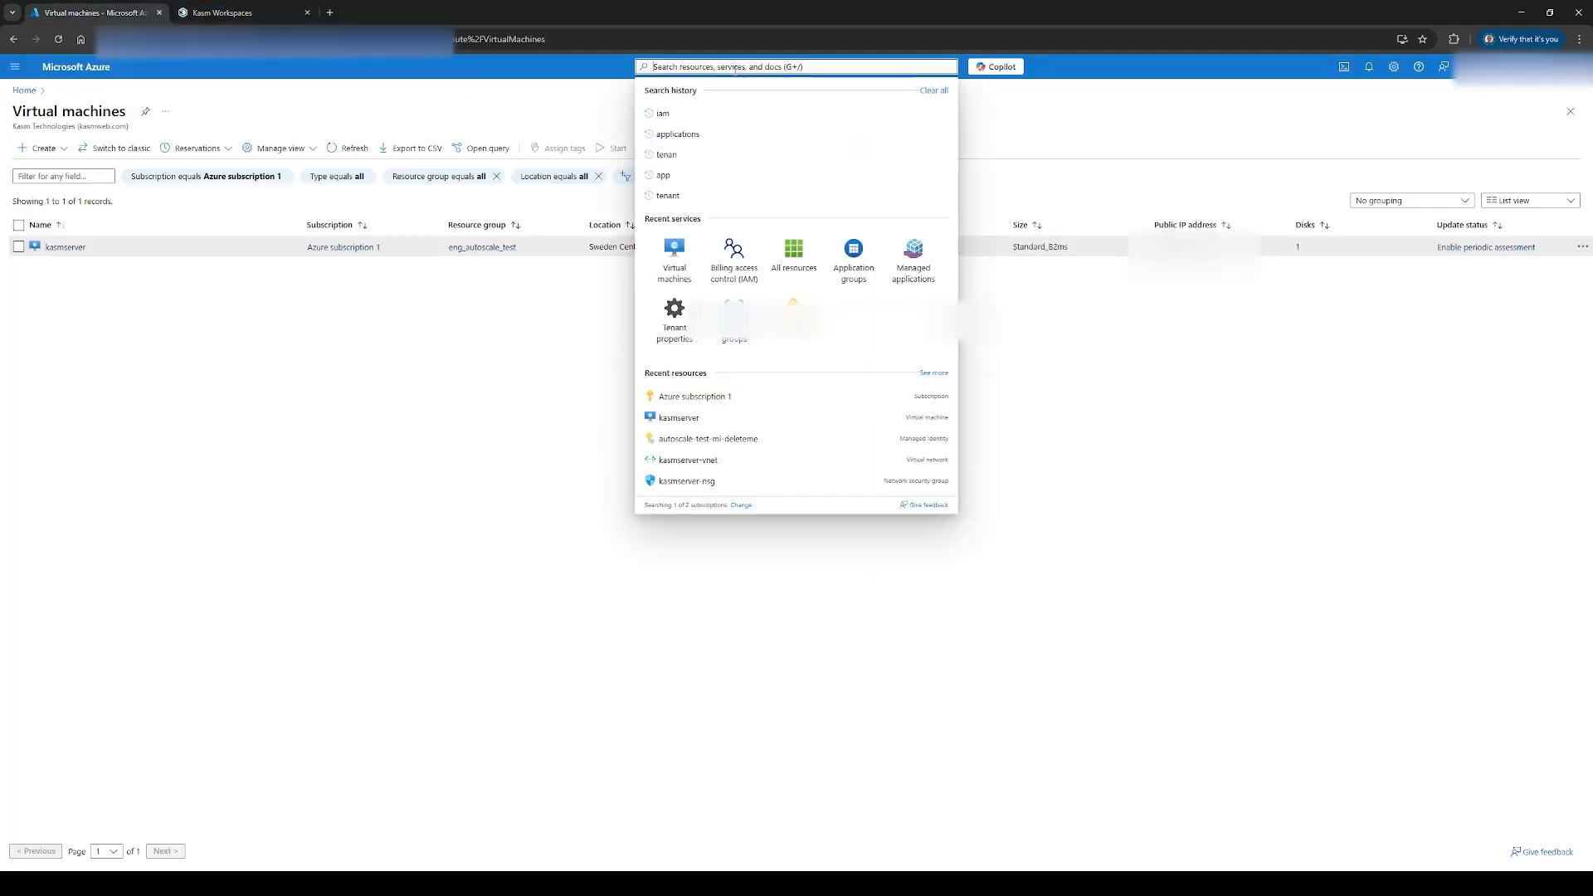
pyautogui.write('ten')
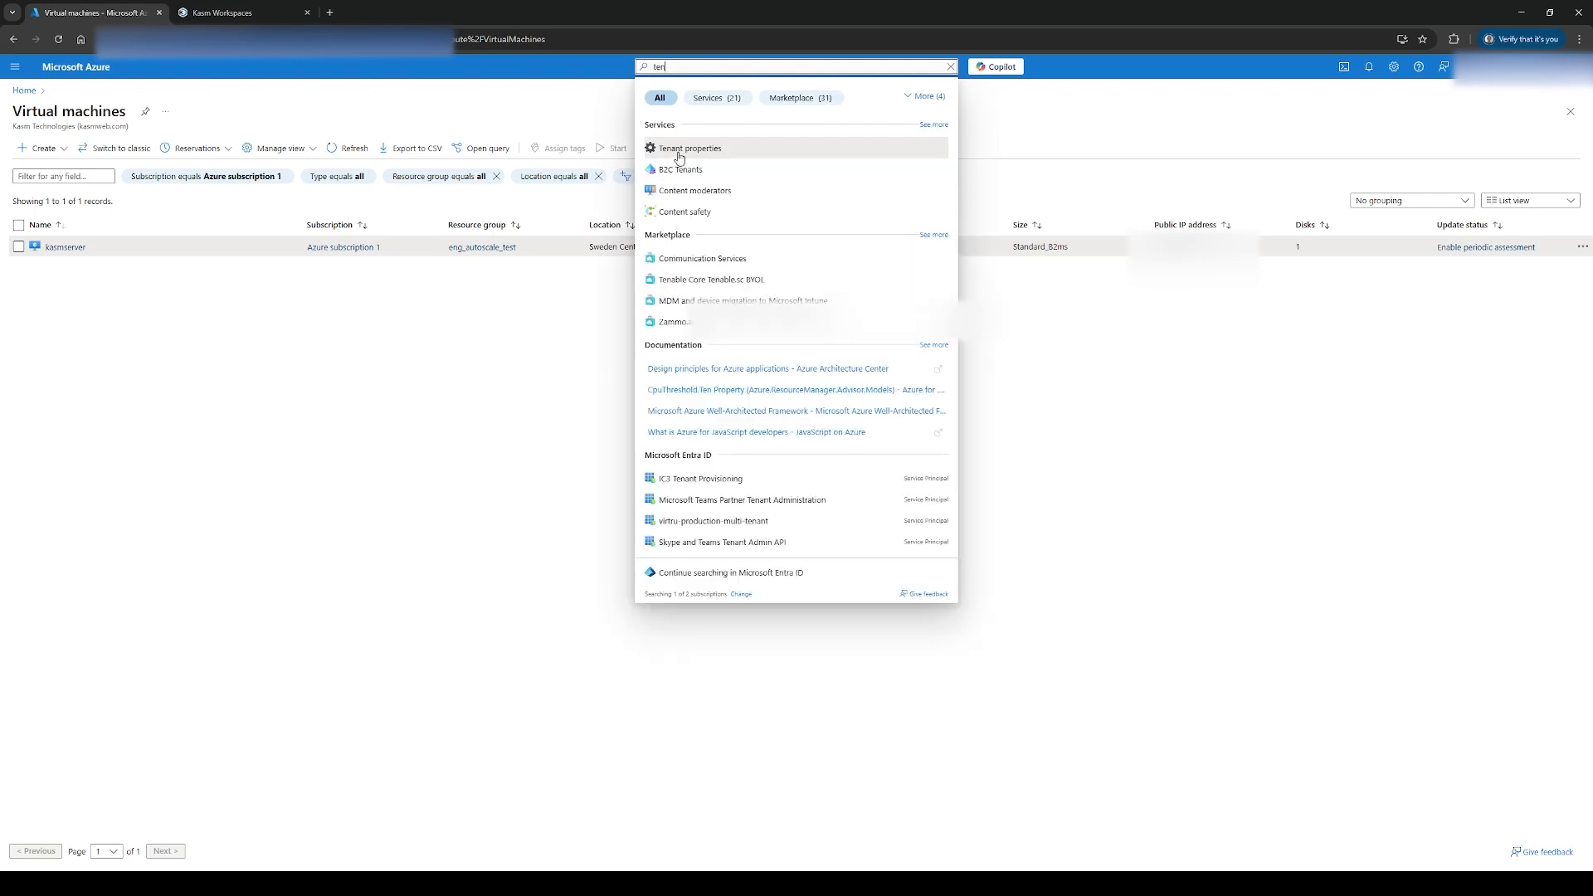
pyautogui.click(678, 157)
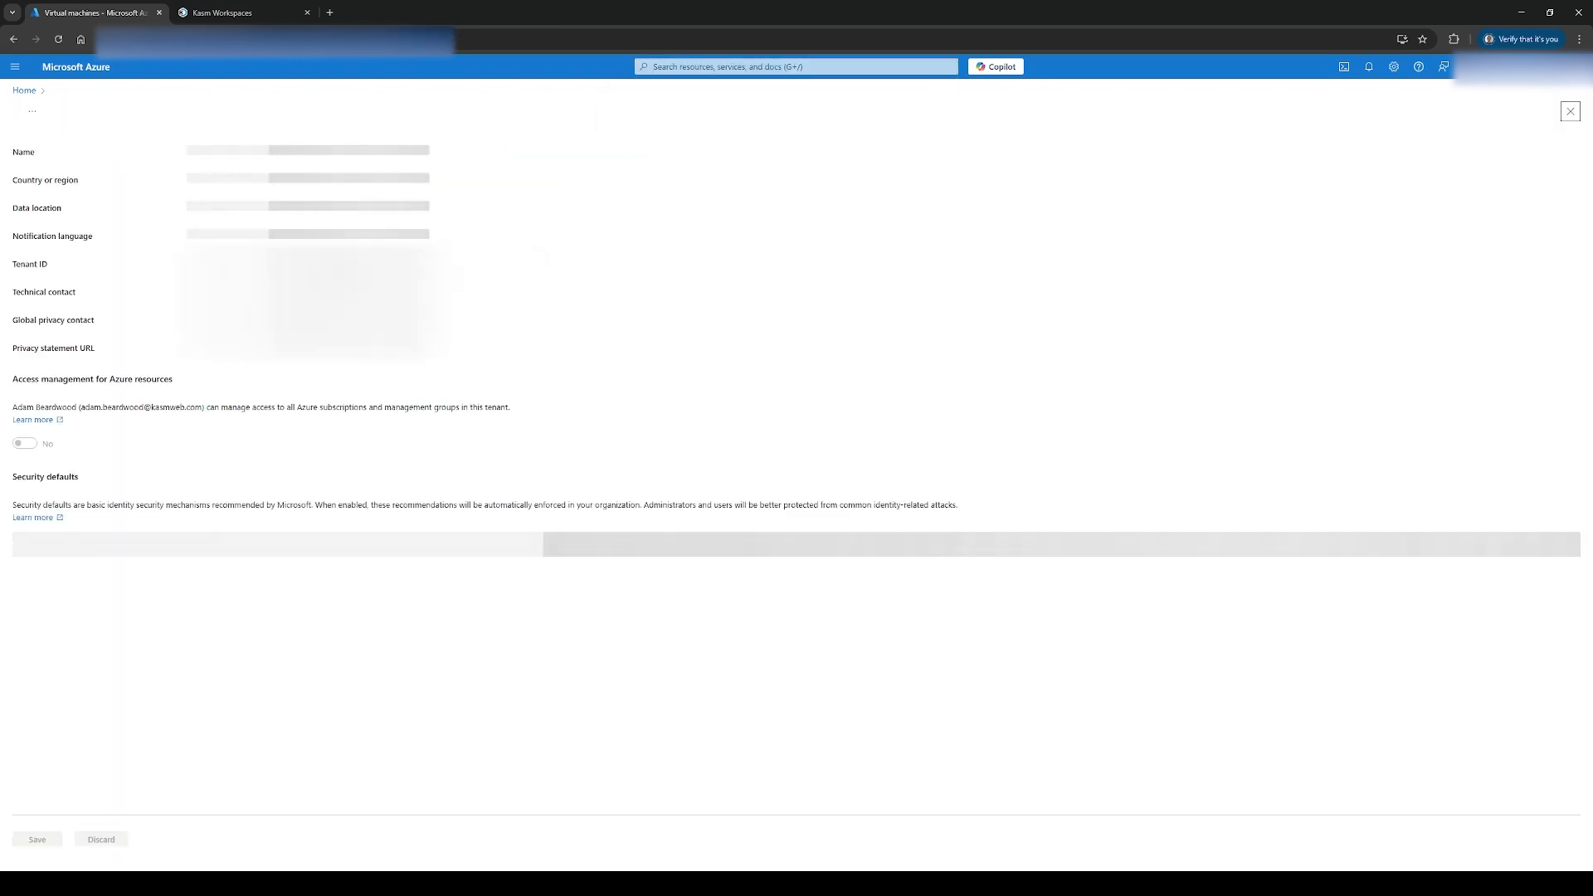
pyautogui.click(222, 12)
pyautogui.click(757, 452)
pyautogui.hotkey('ctrl', 'v')
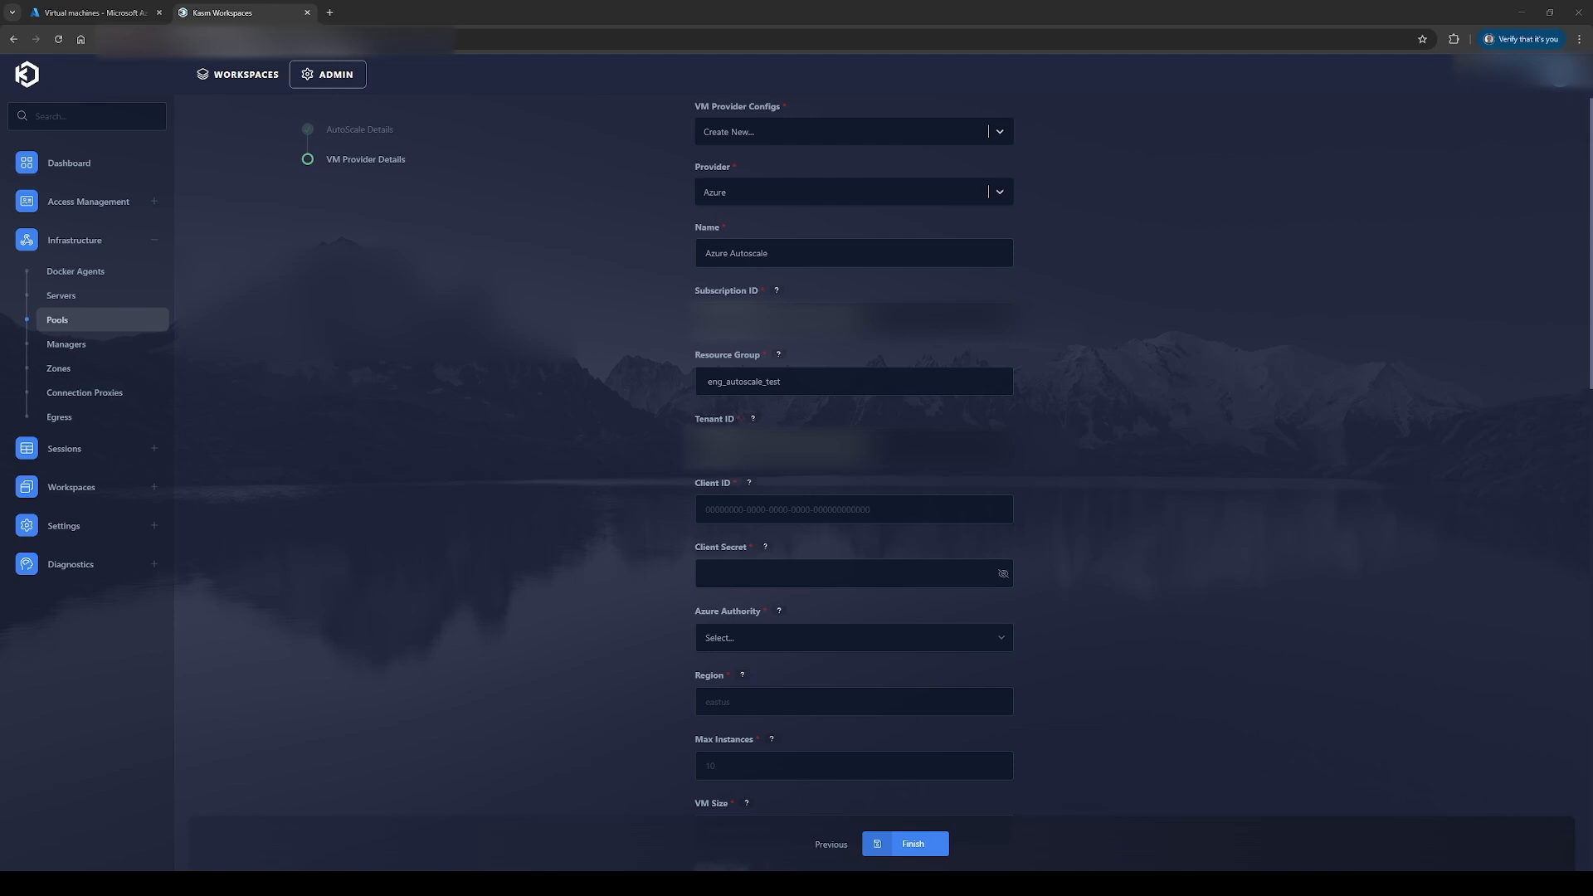
# Step: Paste the registered app's client ID and client secret into the matching credential fields of the provider config
pyautogui.click(735, 510)
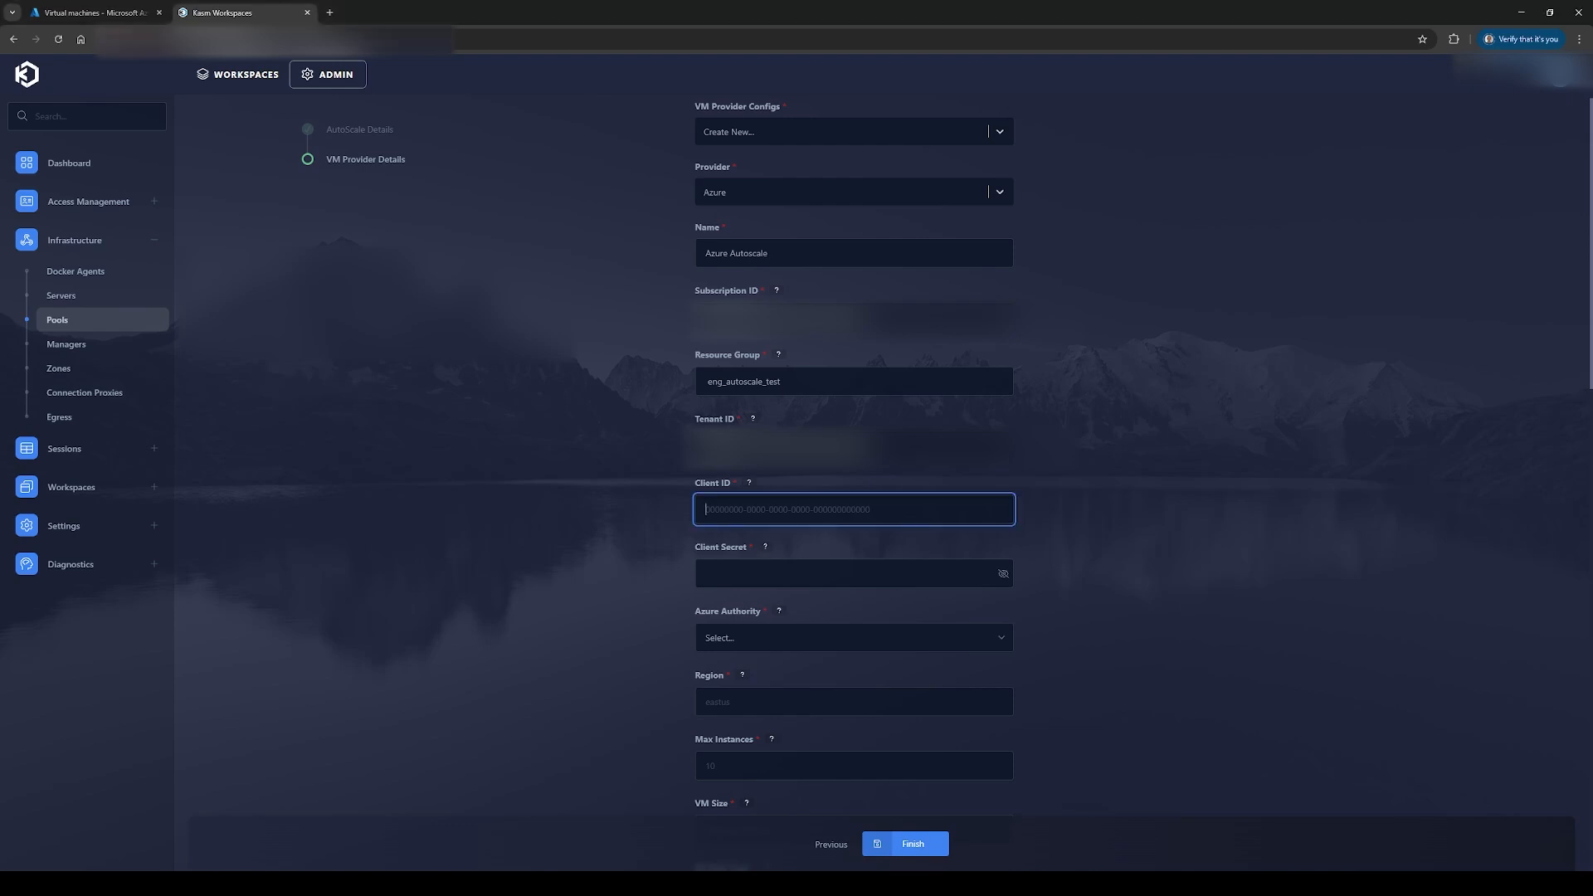
pyautogui.hotkey('ctrl', 'v')
pyautogui.hotkey('alt', 'Tab')
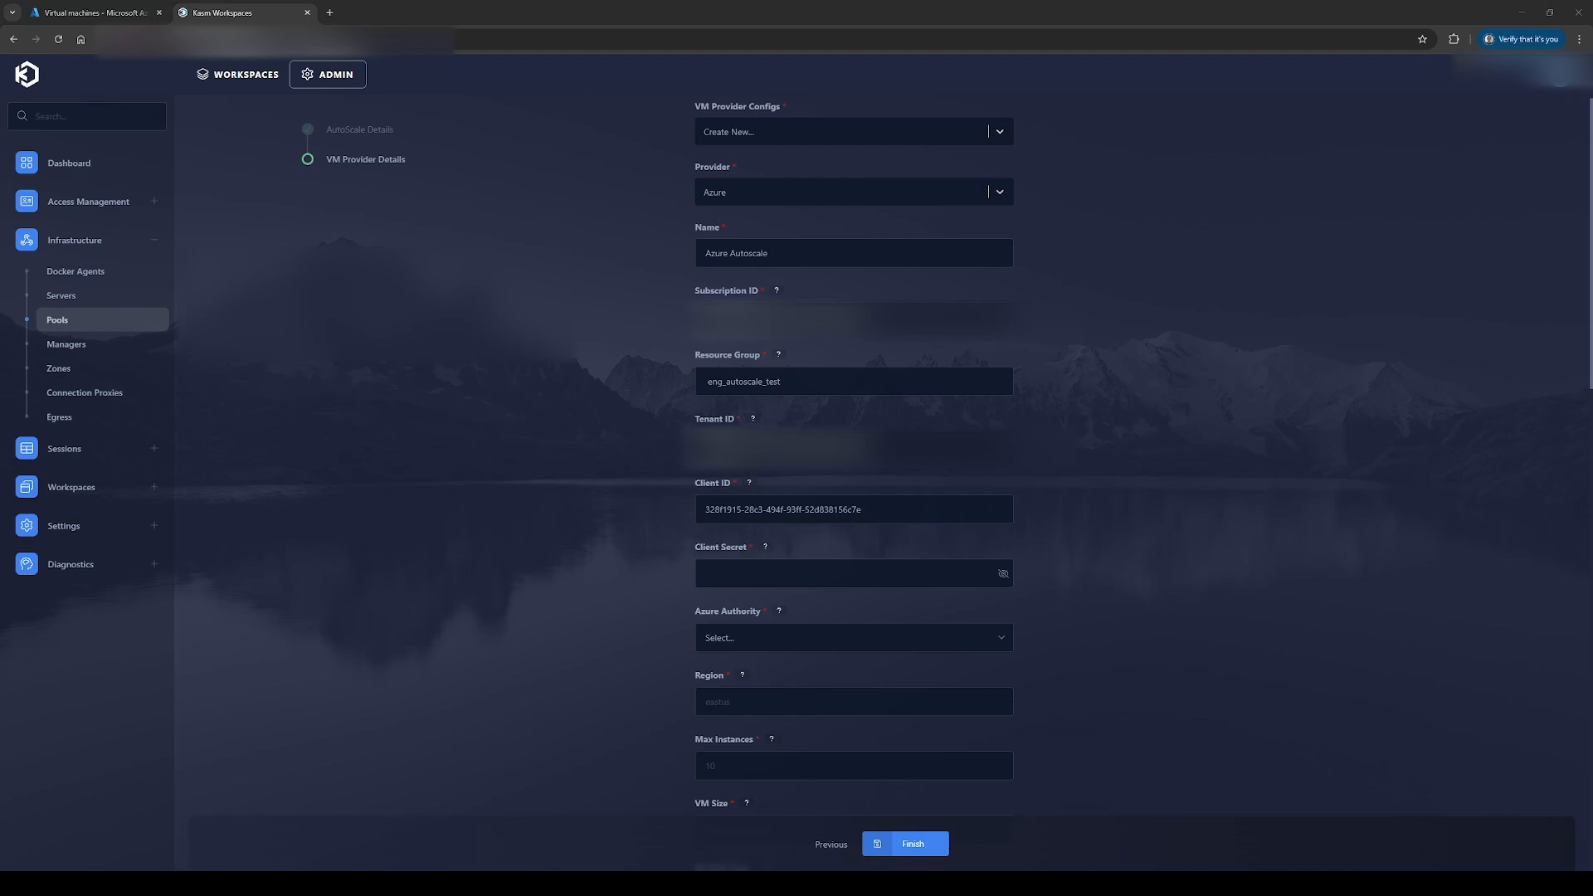
pyautogui.click(929, 577)
pyautogui.hotkey('ctrl', 'v')
pyautogui.click(1144, 590)
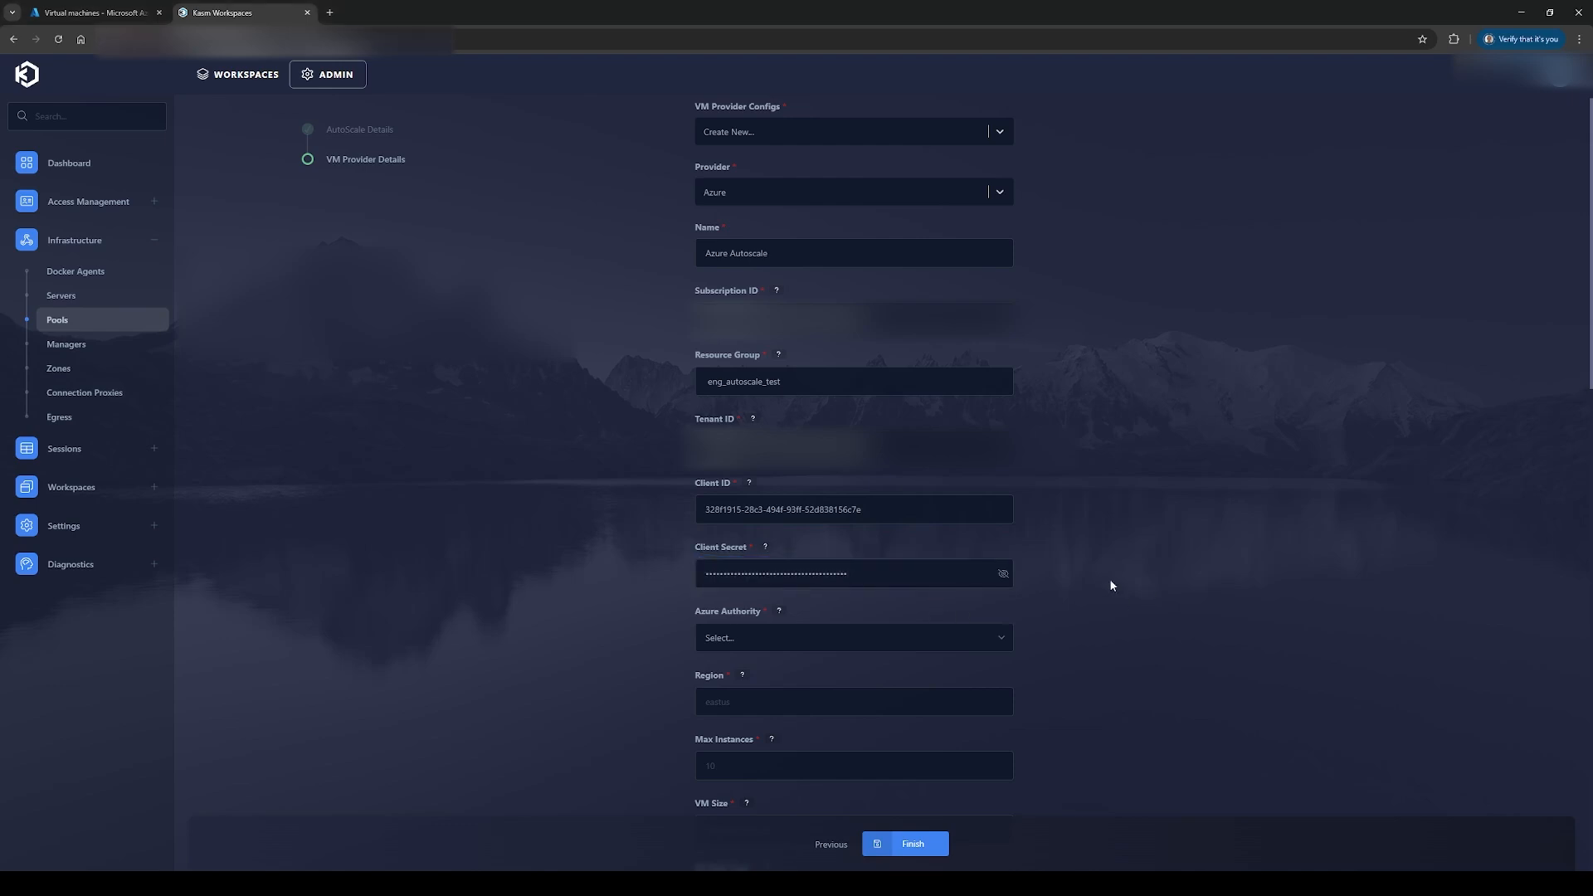
# Step: Set the Azure authority to Azure Public Cloud and the region to swedencentral
pyautogui.click(732, 645)
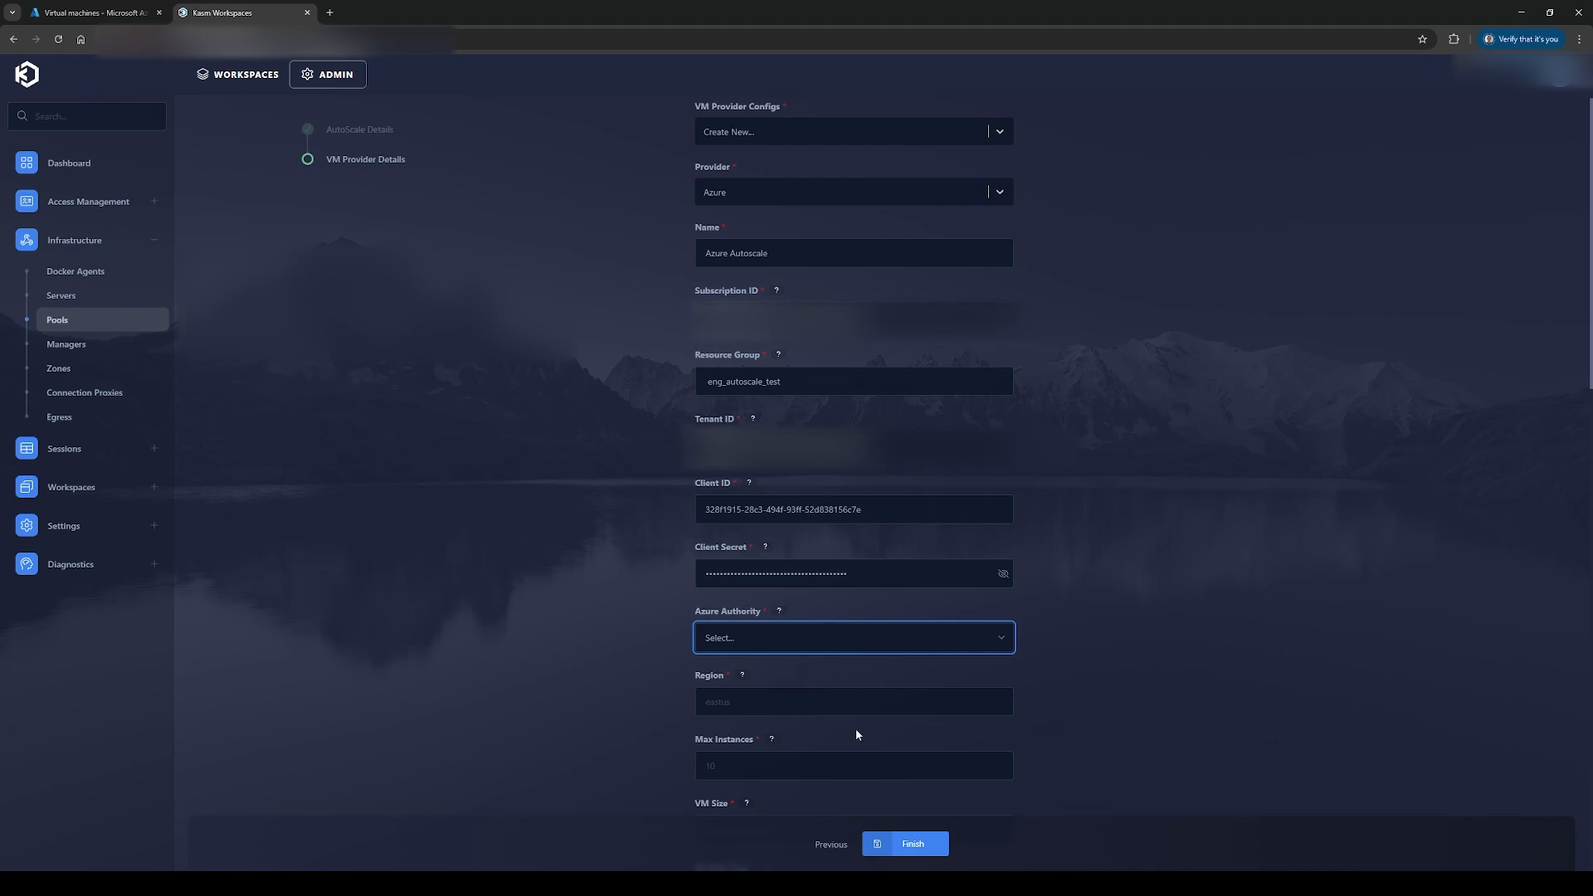
pyautogui.click(768, 677)
pyautogui.click(1344, 599)
pyautogui.scroll(-3, 1342, 601)
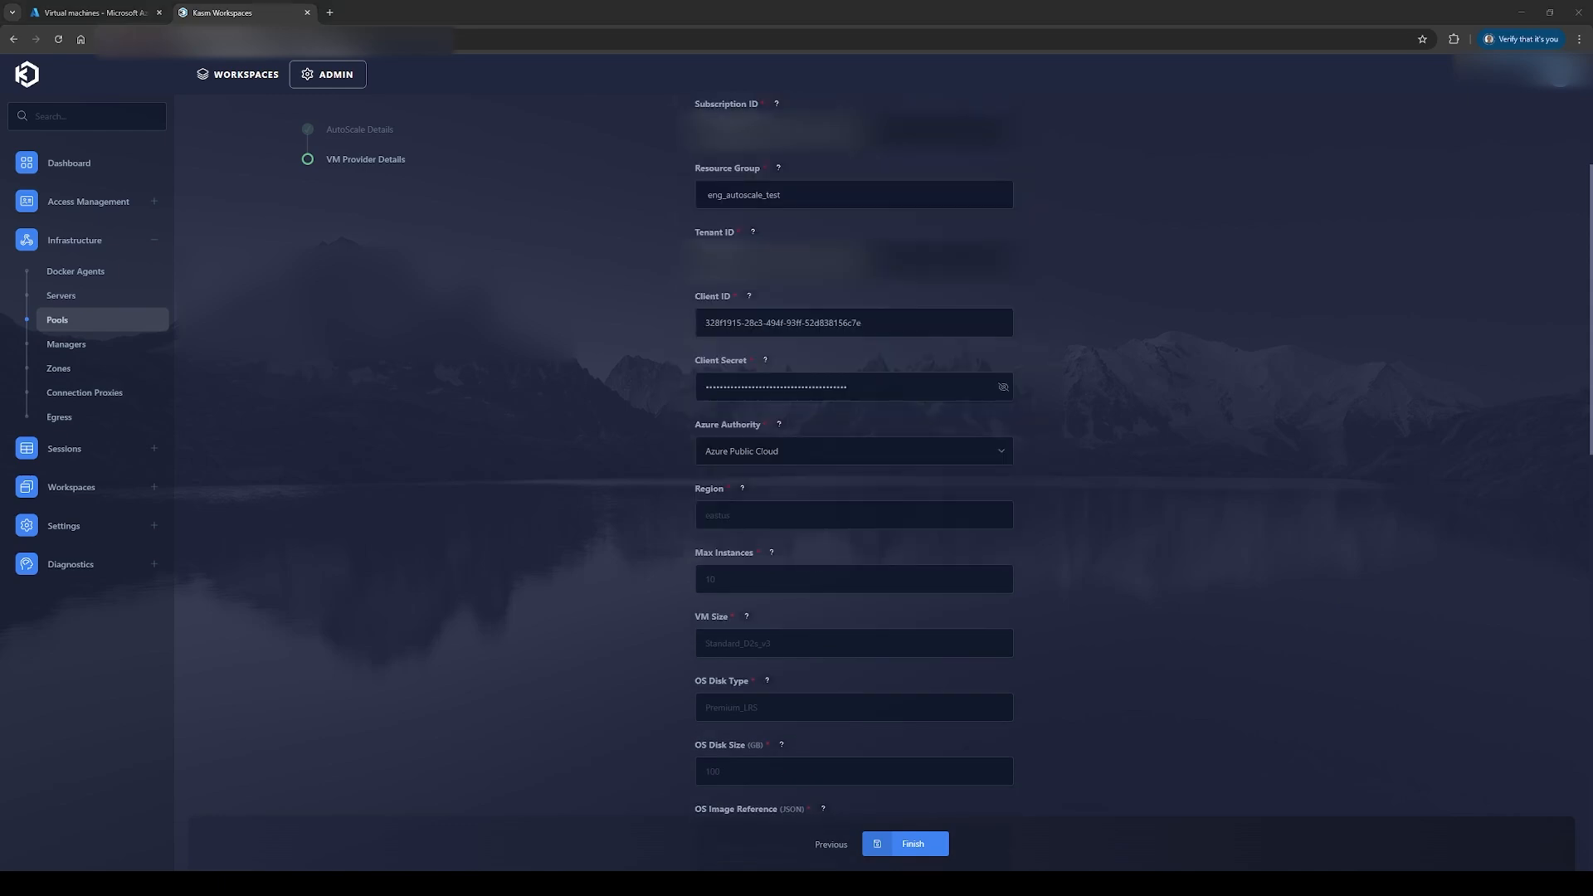
pyautogui.click(764, 516)
pyautogui.hotkey('ctrl', 'v')
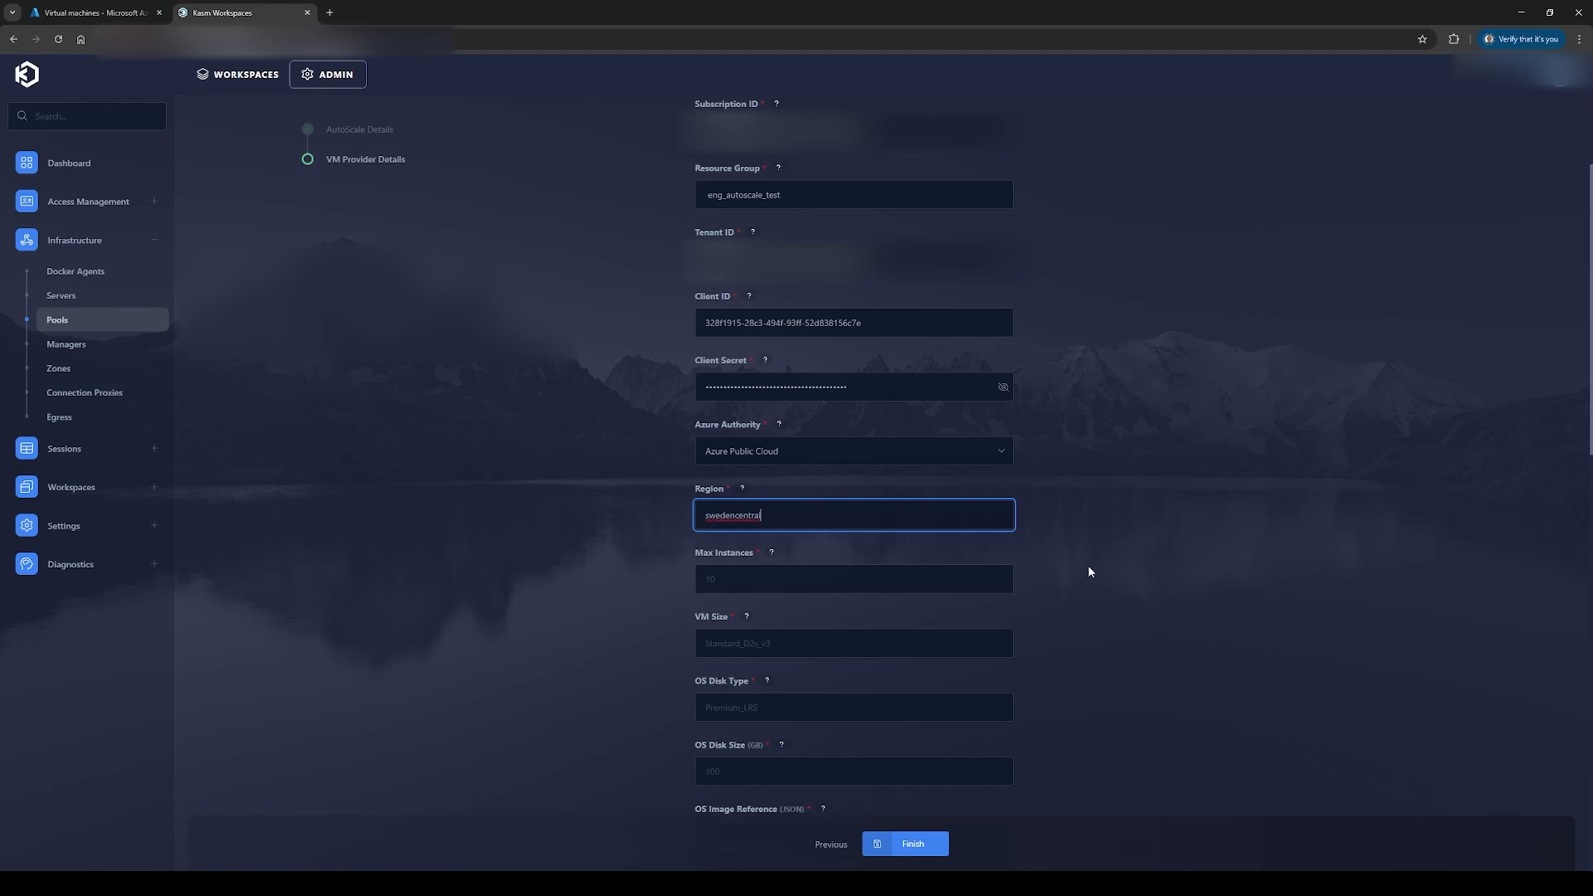
pyautogui.click(1088, 565)
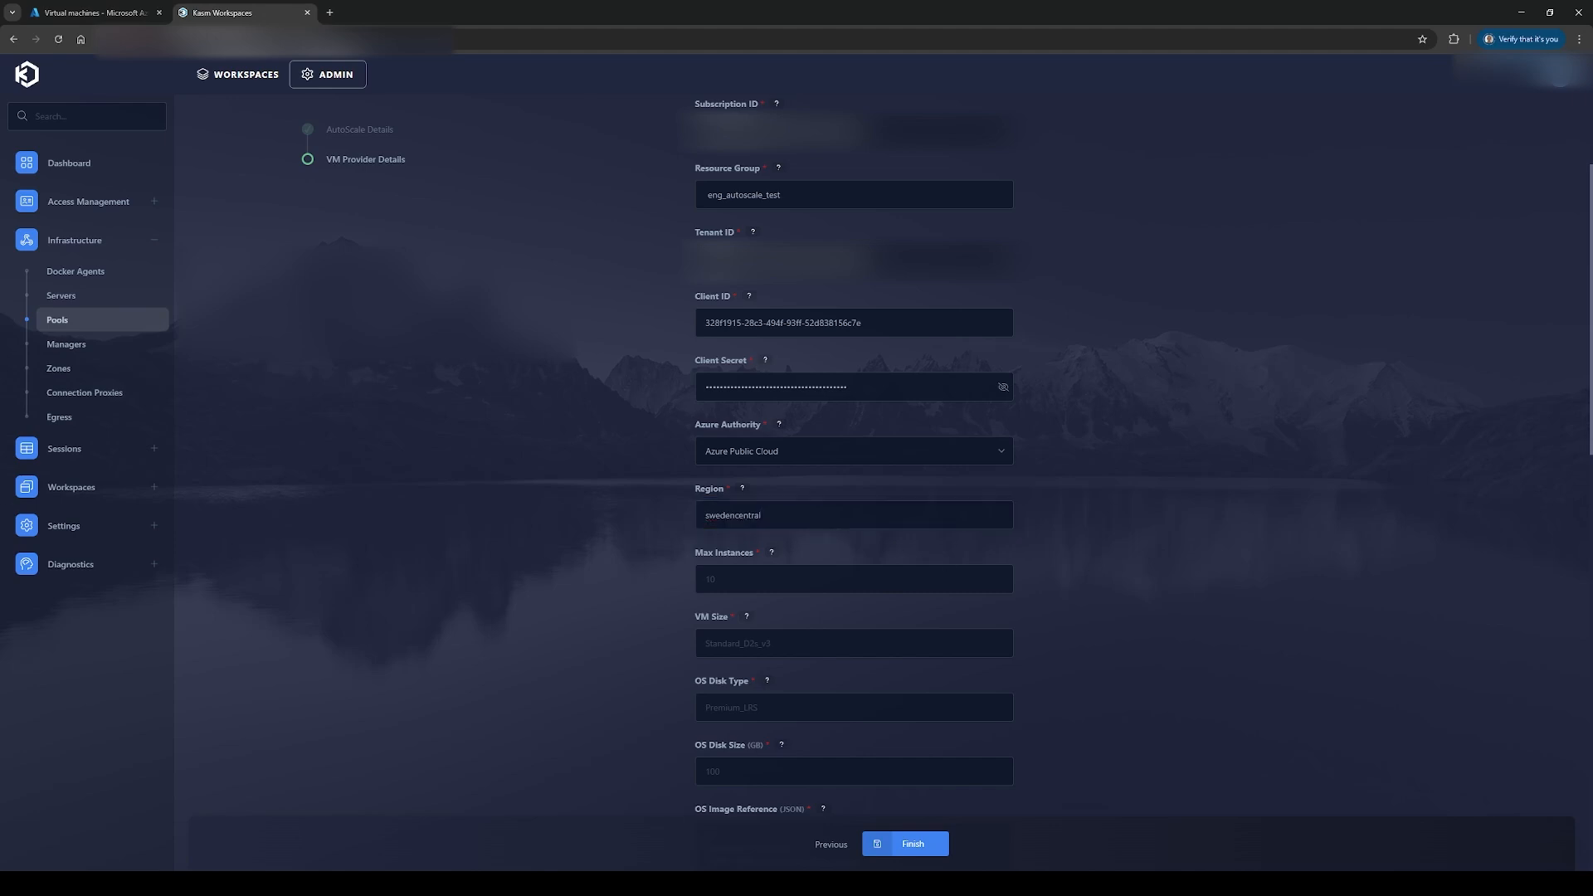
# Step: Set the maximum instances to 3 and the VM size to Standard_B2ms
pyautogui.click(725, 584)
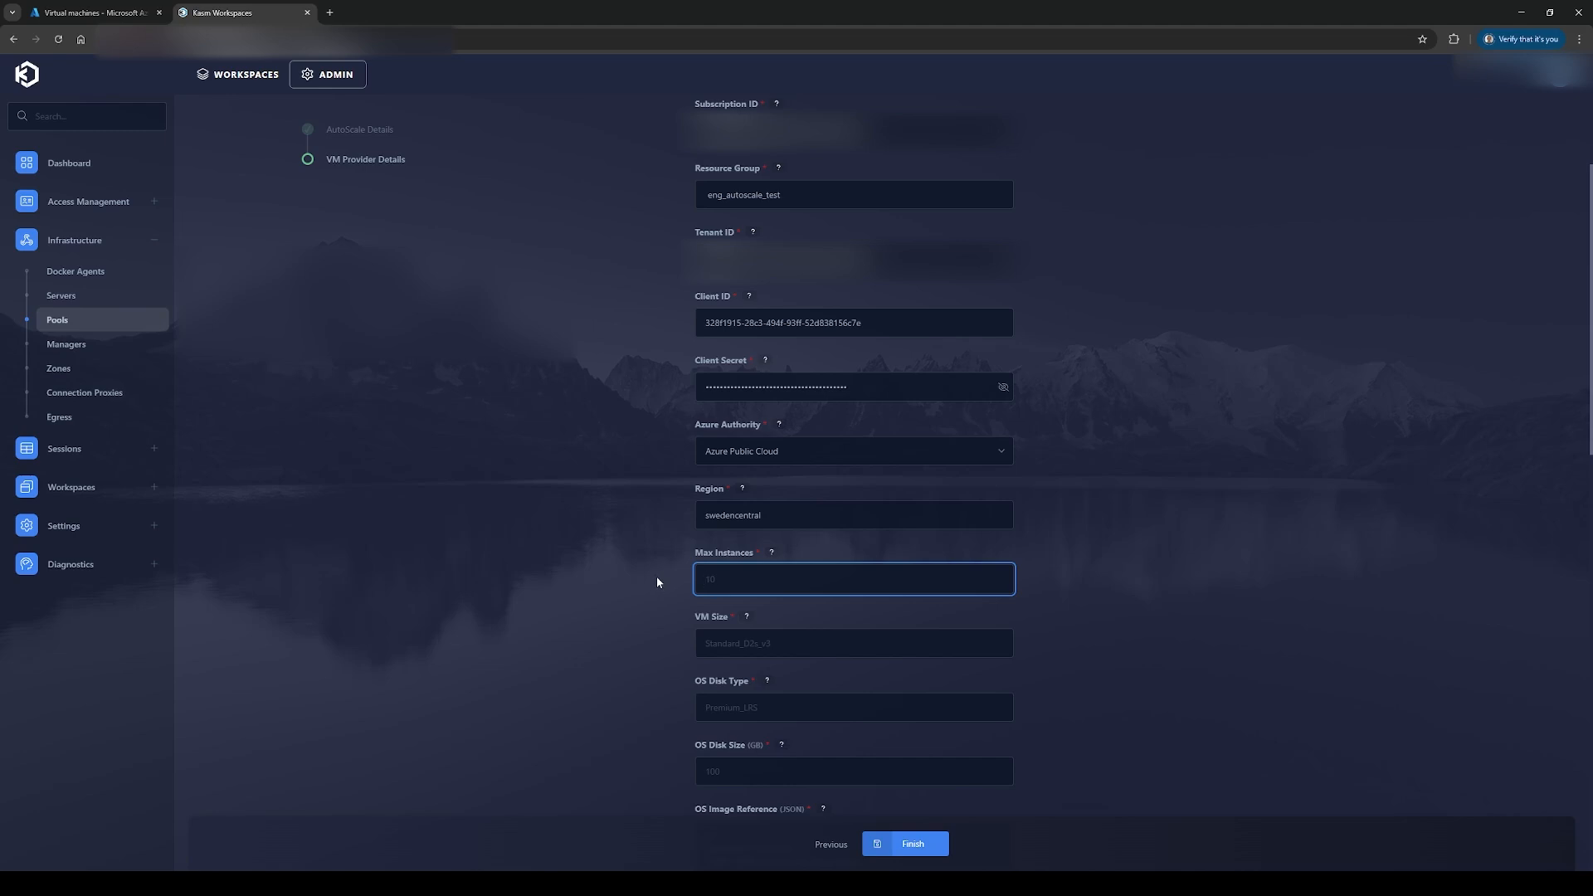
pyautogui.write('3')
pyautogui.click(600, 582)
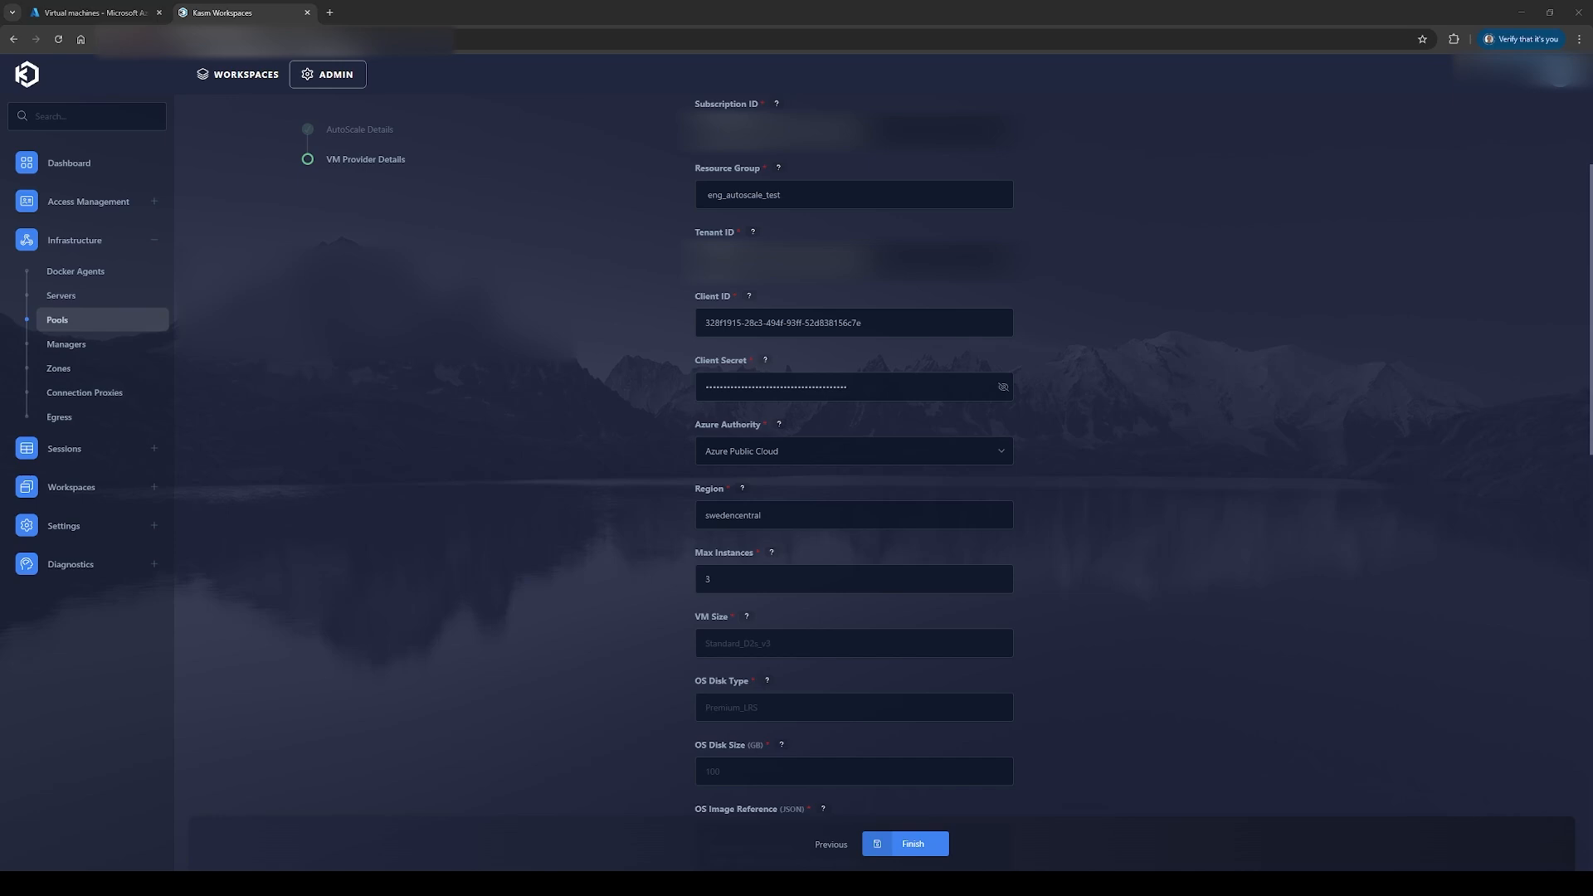
pyautogui.click(811, 644)
pyautogui.write('Standard_B2ms')
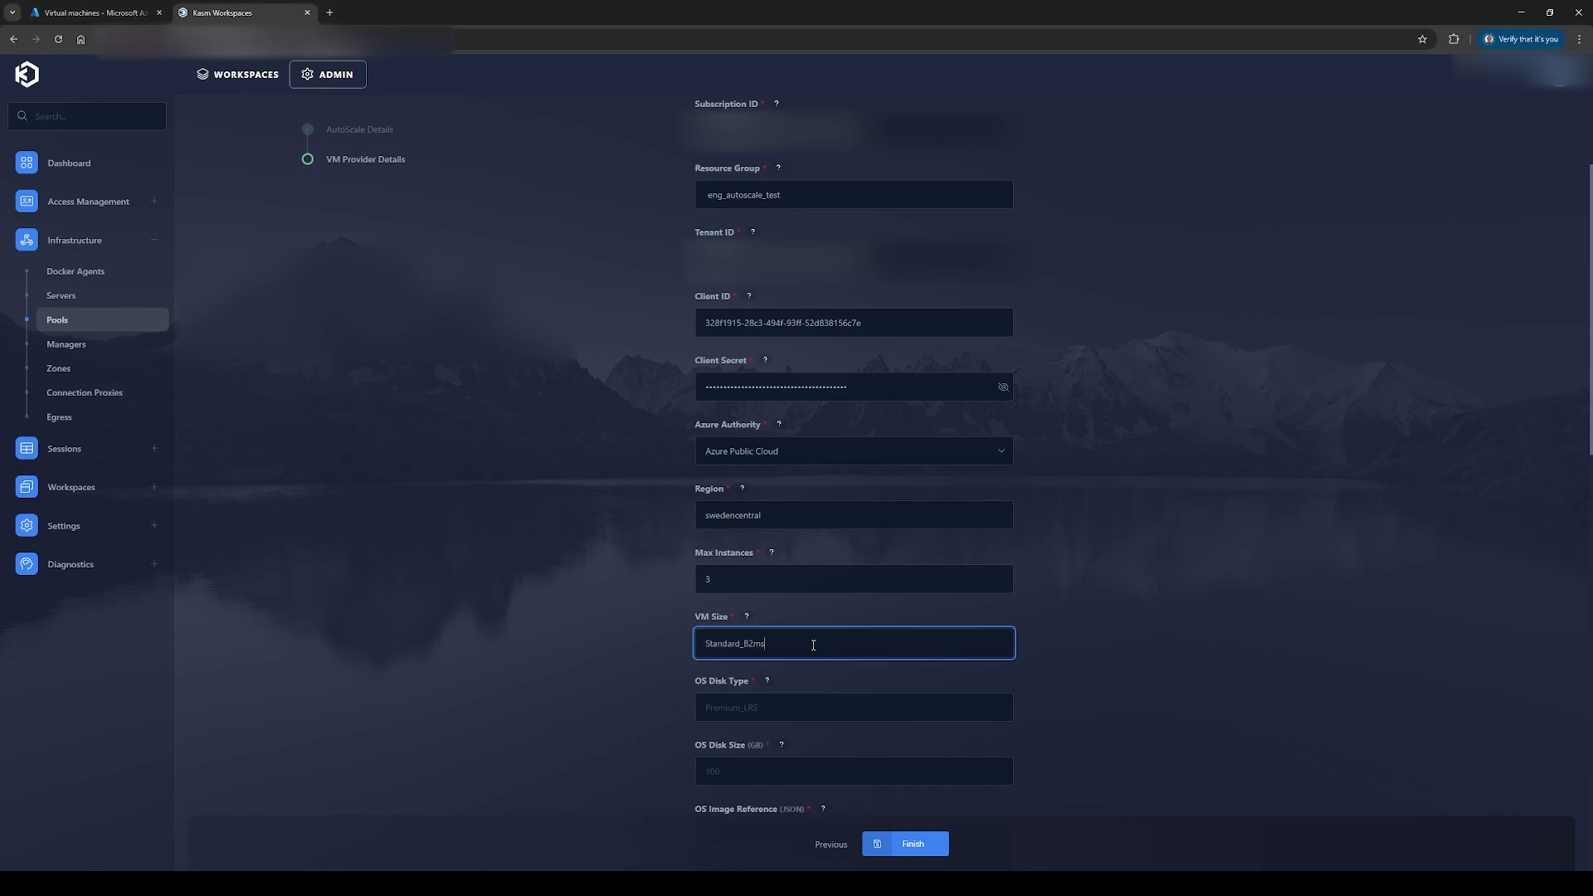
pyautogui.click(523, 659)
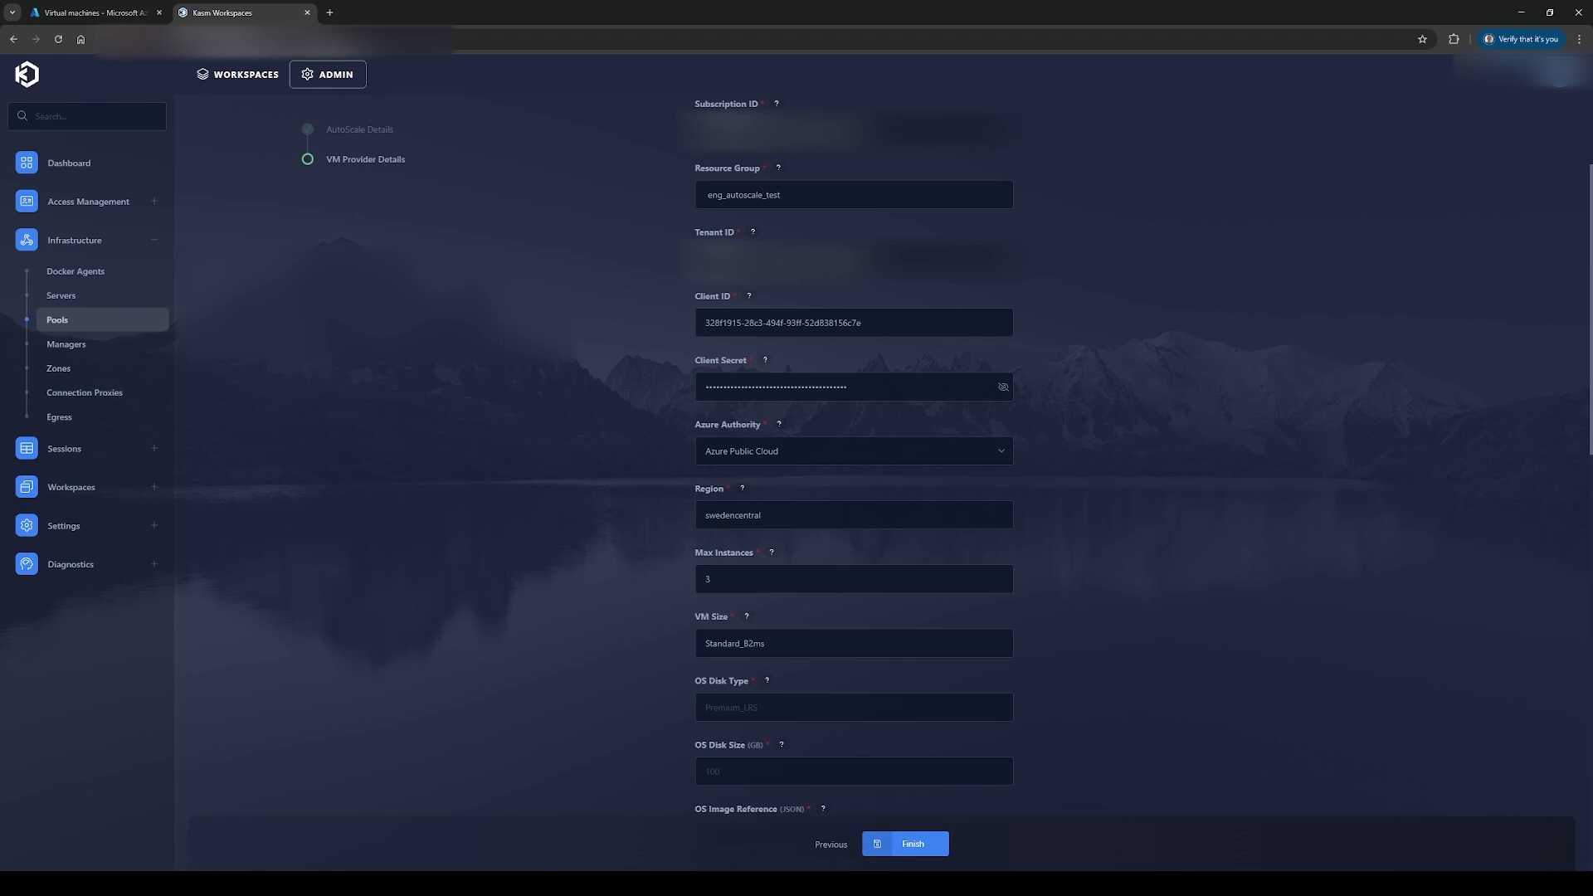
# Step: Set the OS disk type to Standard_LRS and the OS disk size to 100 GB
pyautogui.hotkey('alt', 'Tab')
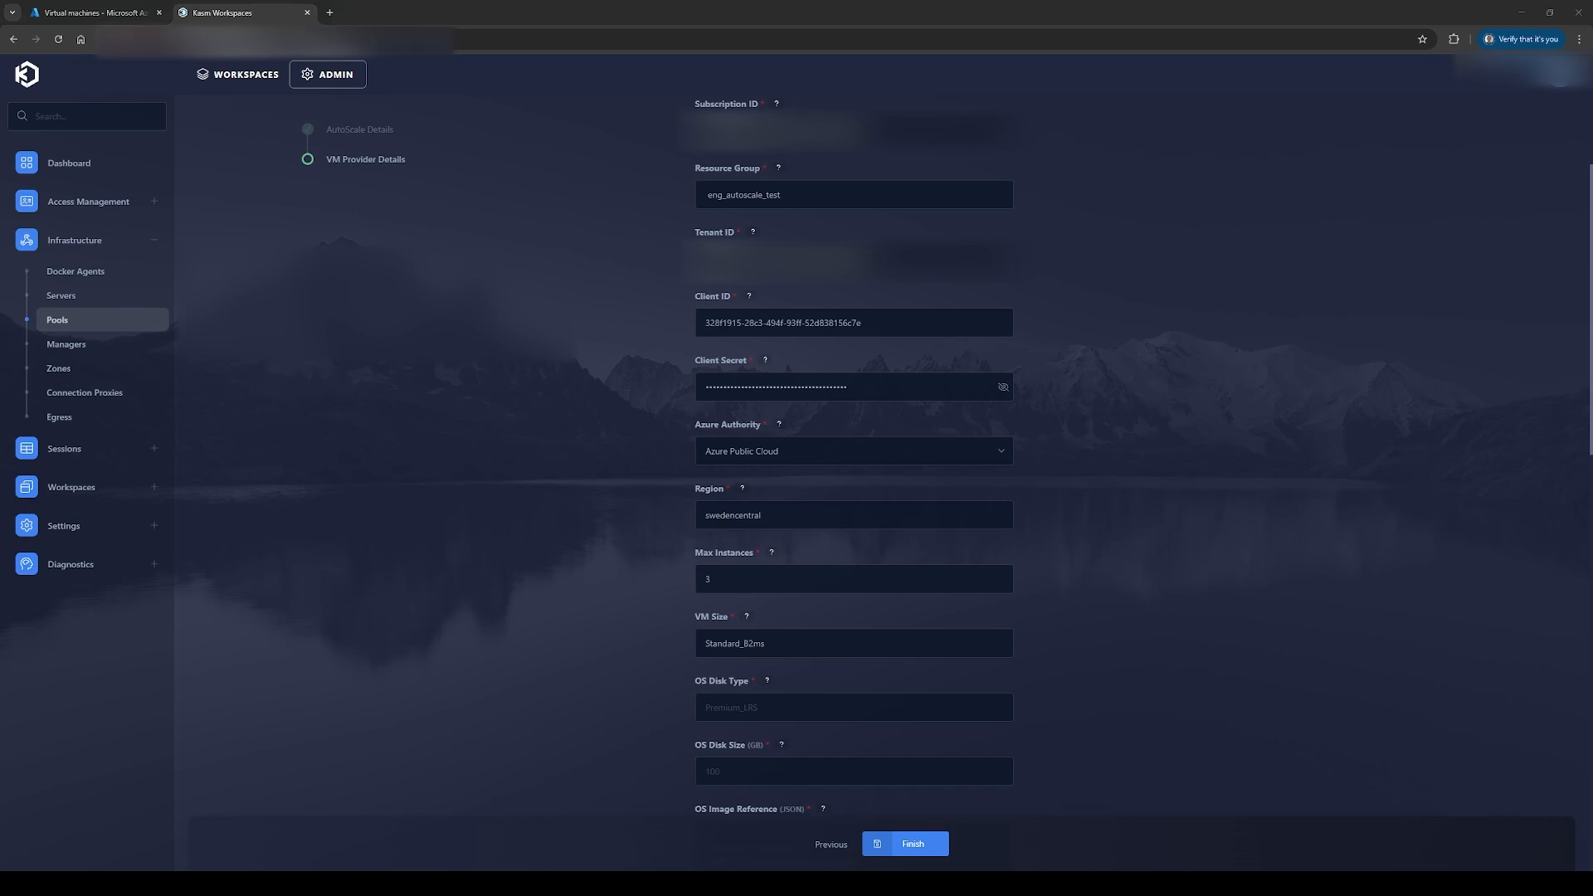
pyautogui.click(450, 592)
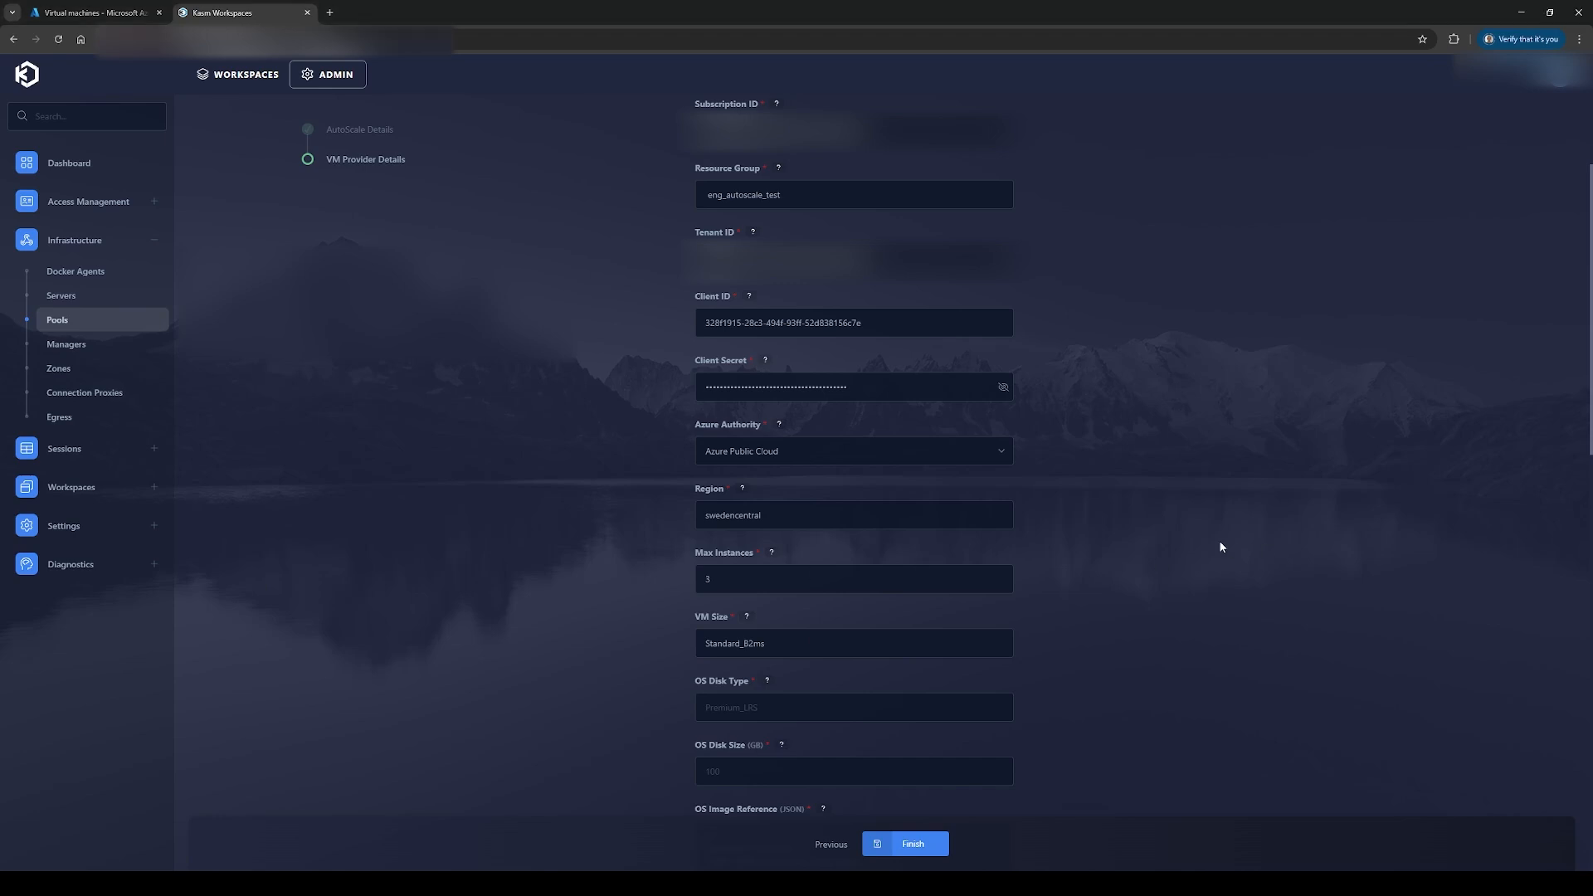
pyautogui.scroll(-2, 1212, 539)
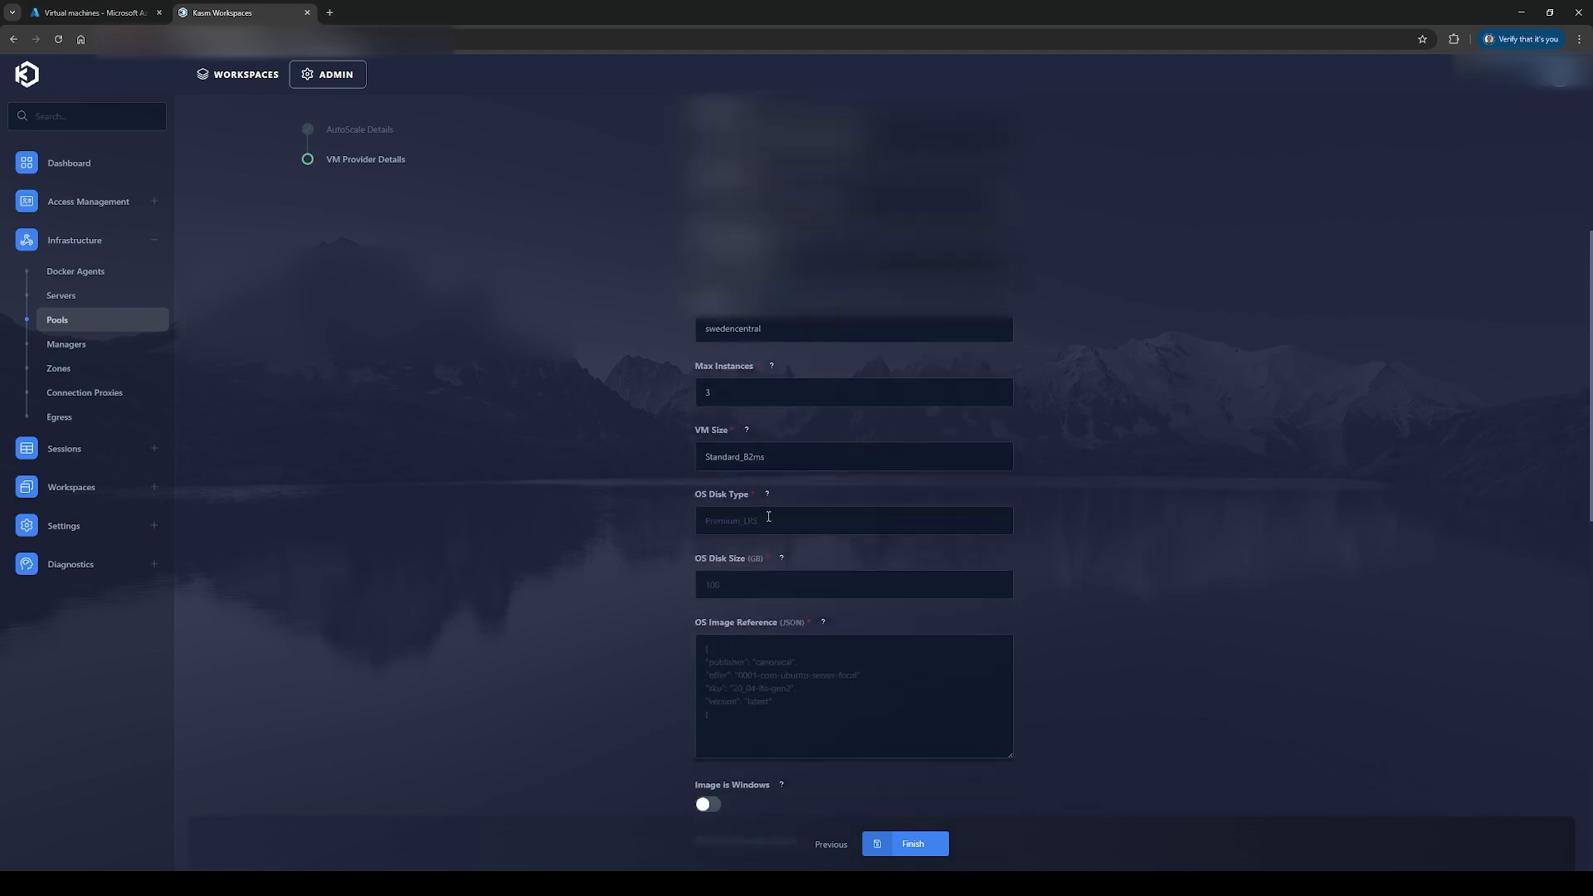
pyautogui.click(753, 515)
pyautogui.write('Standard_LRS')
pyautogui.click(570, 616)
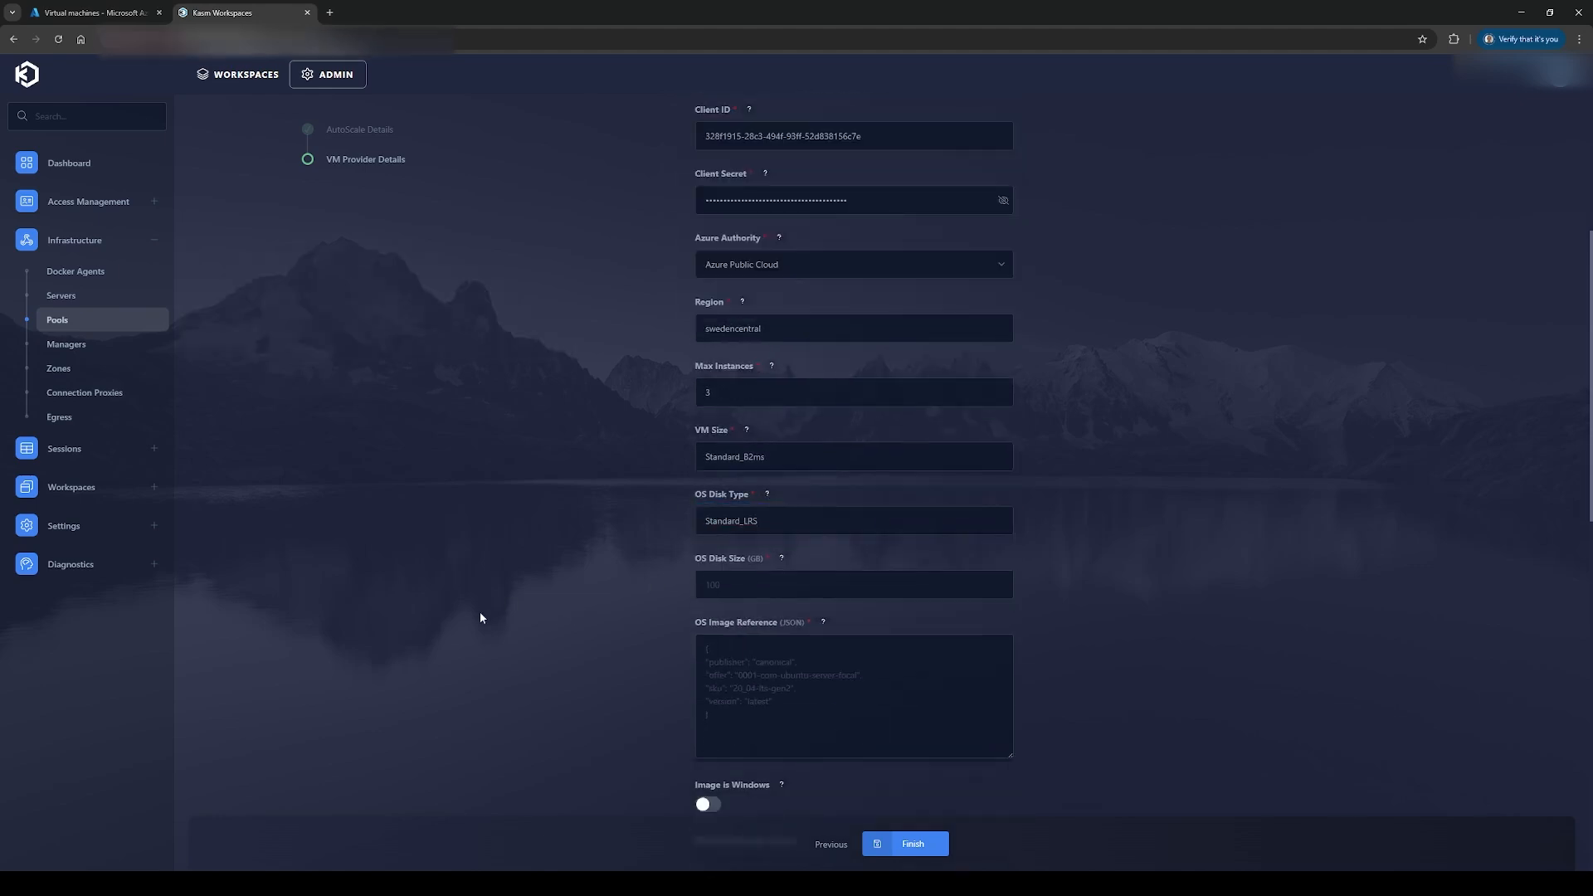
pyautogui.click(707, 585)
pyautogui.write('100')
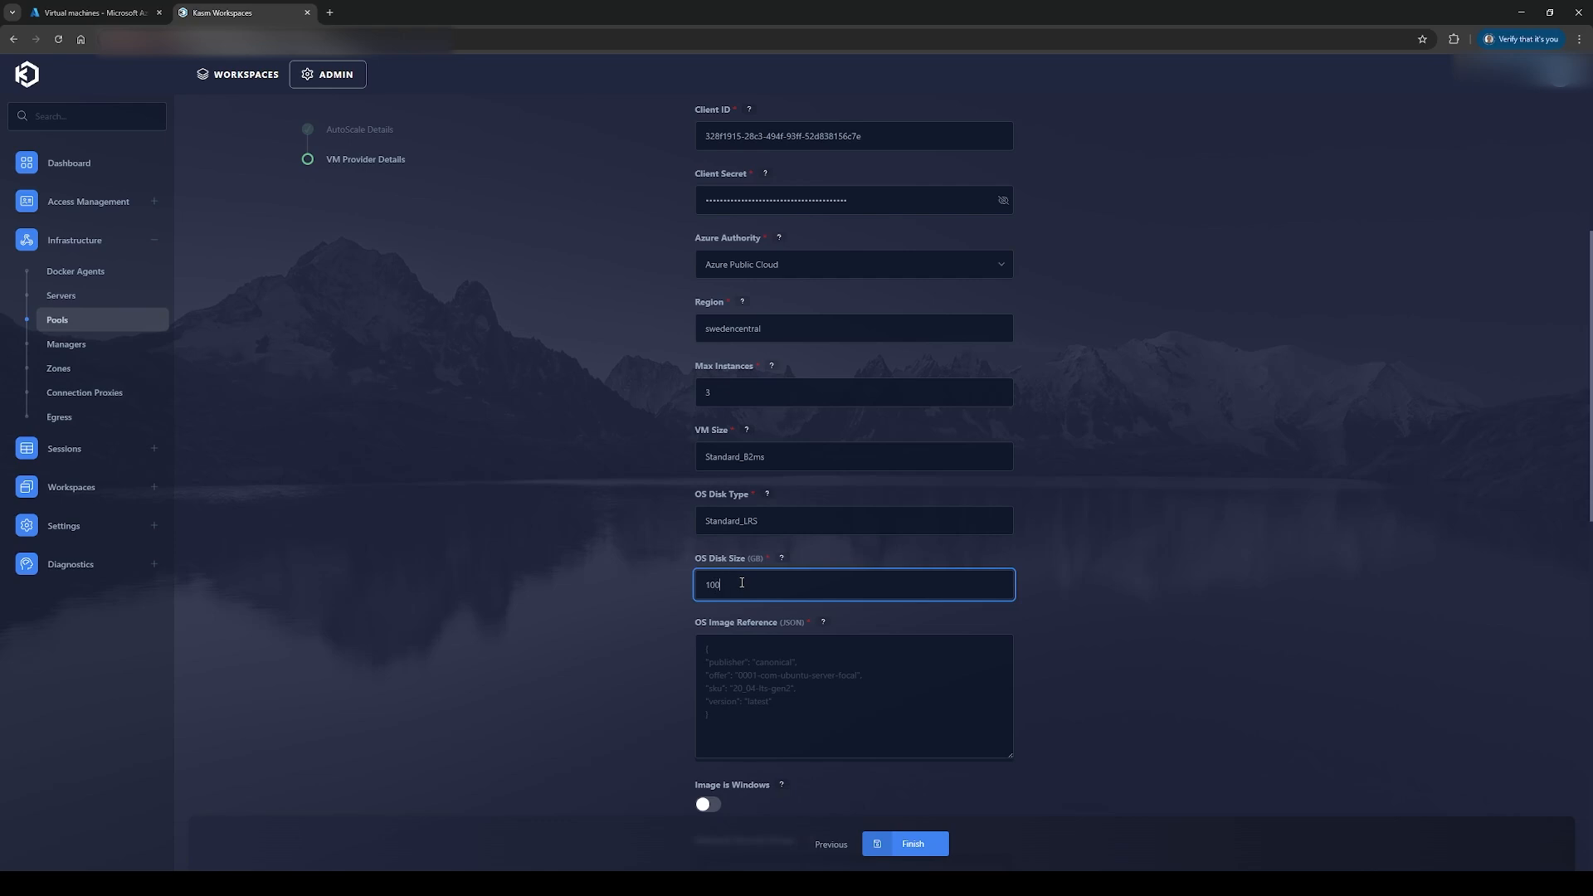
pyautogui.click(578, 596)
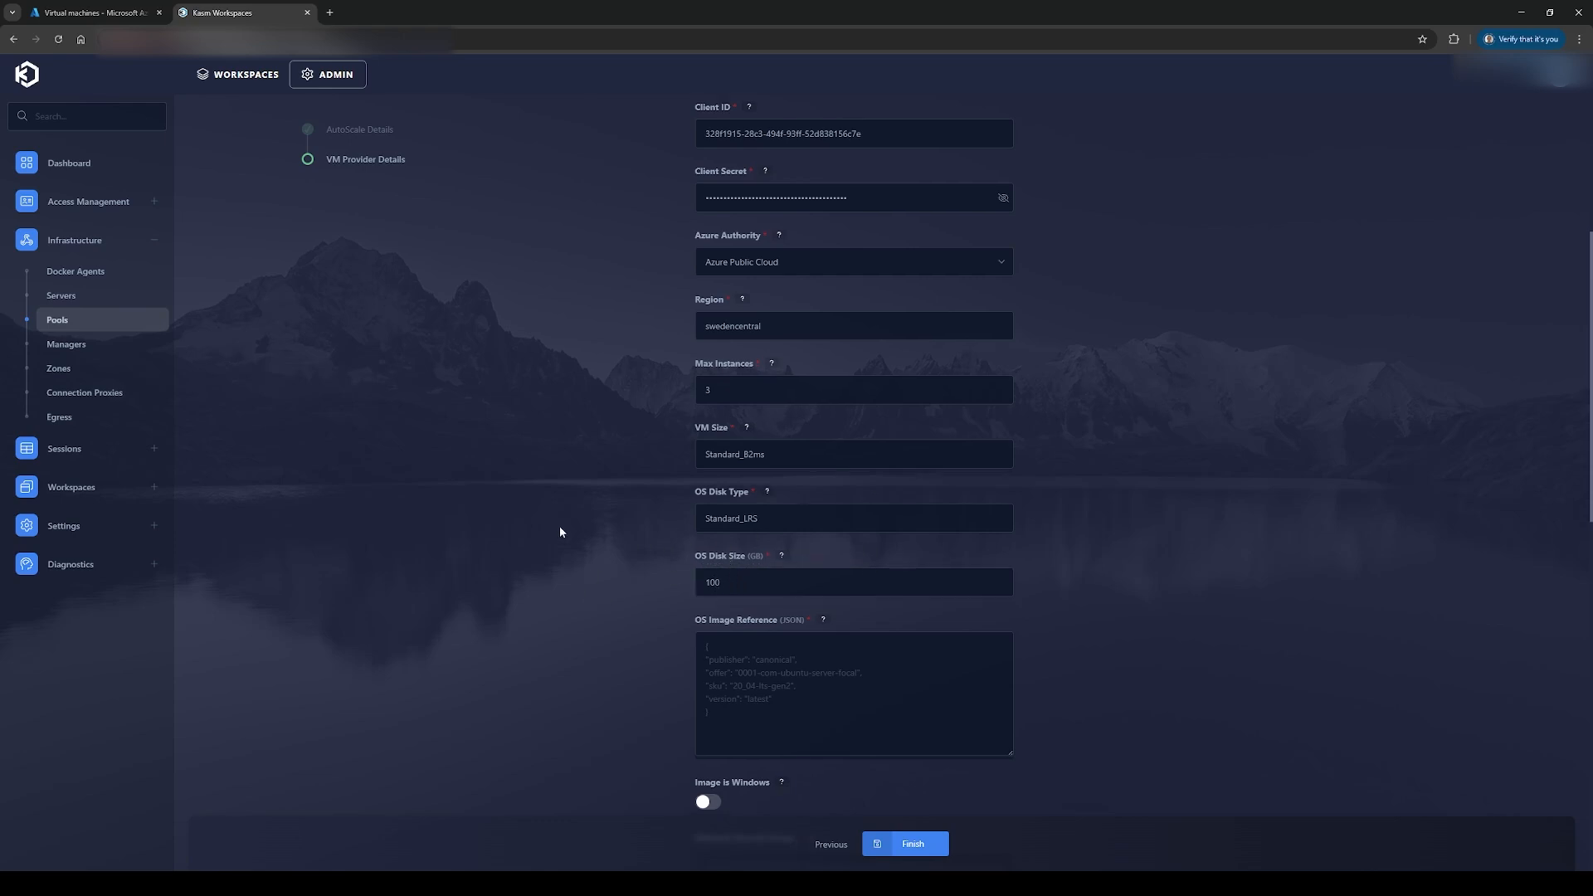
# Step: Enter the OS image reference JSON for Canonical's x64 0001-com-ubuntu-server-jammy image, SKU 22_04-lts-gen2, alias Ubuntu2204, version latest
pyautogui.scroll(-3, 558, 524)
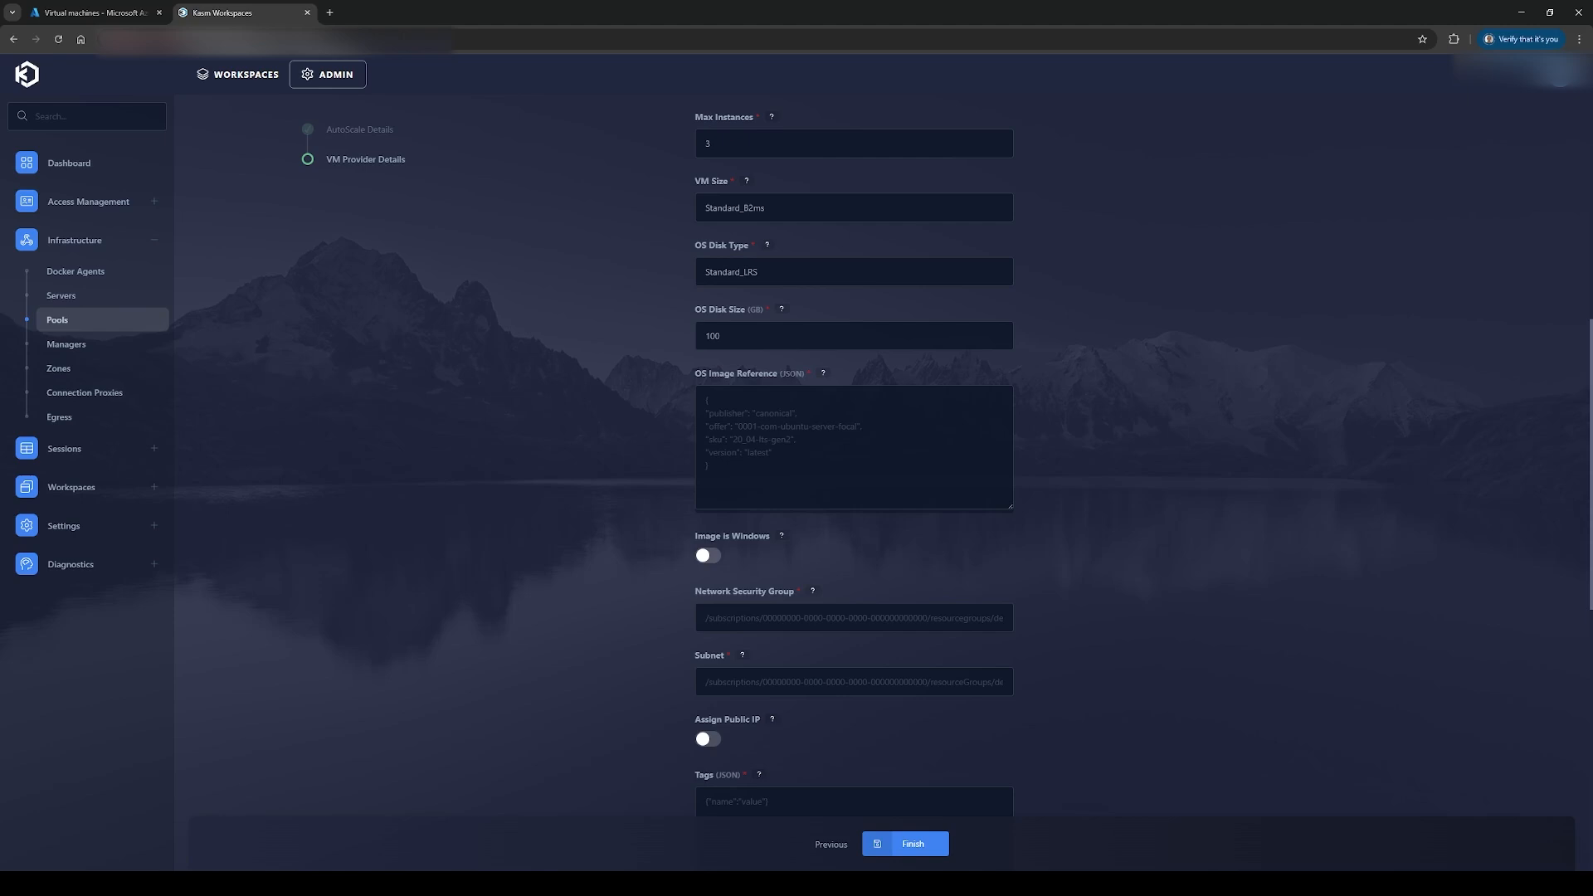
pyautogui.hotkey('alt', 'Tab')
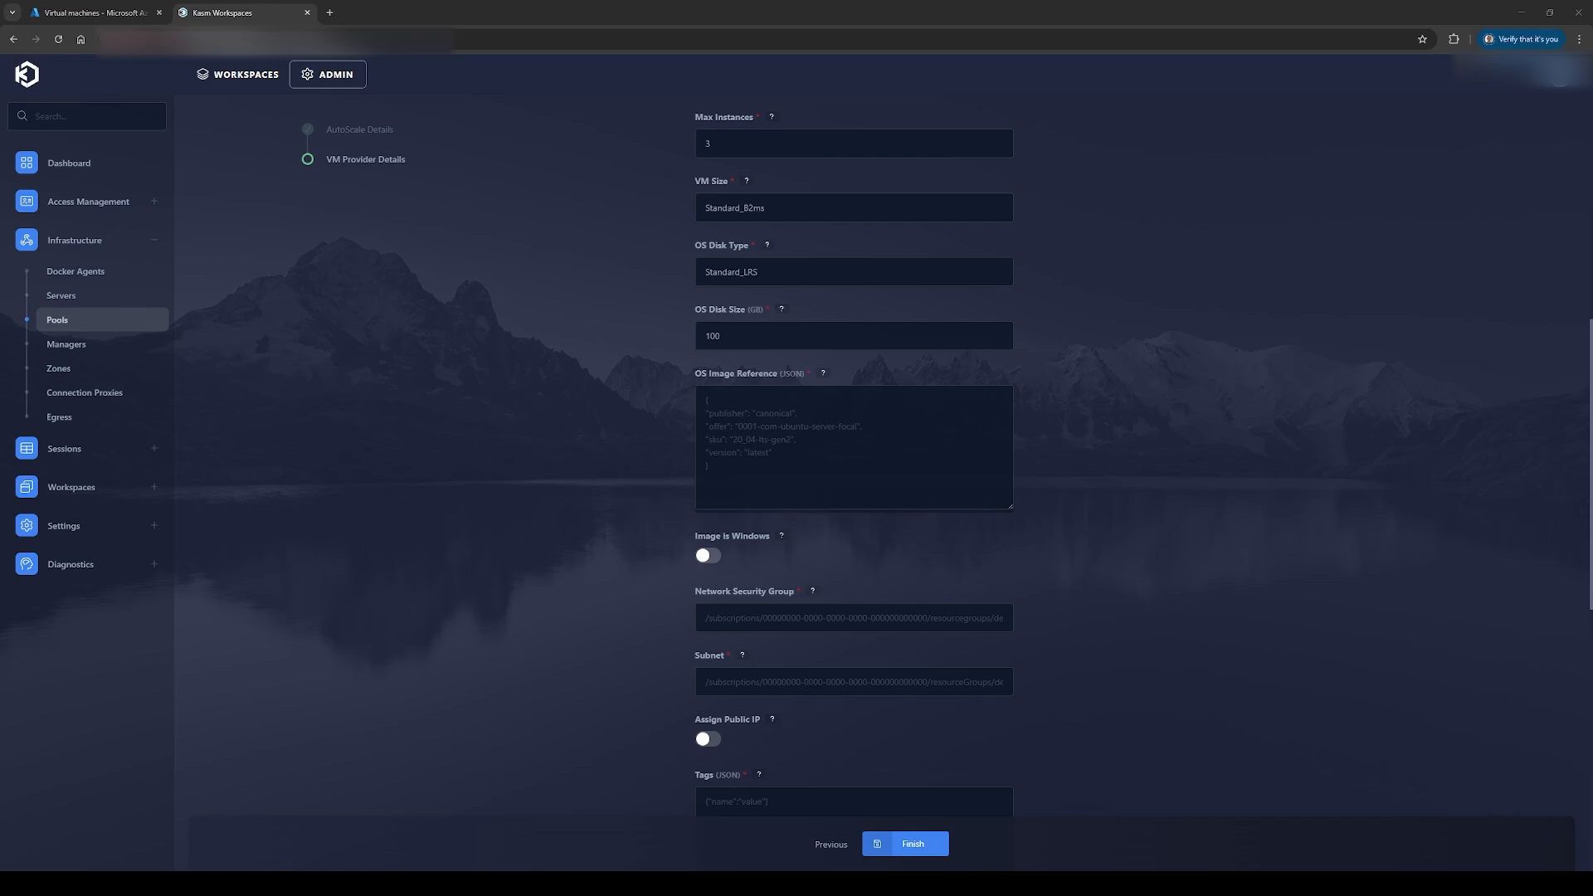
pyautogui.click(792, 442)
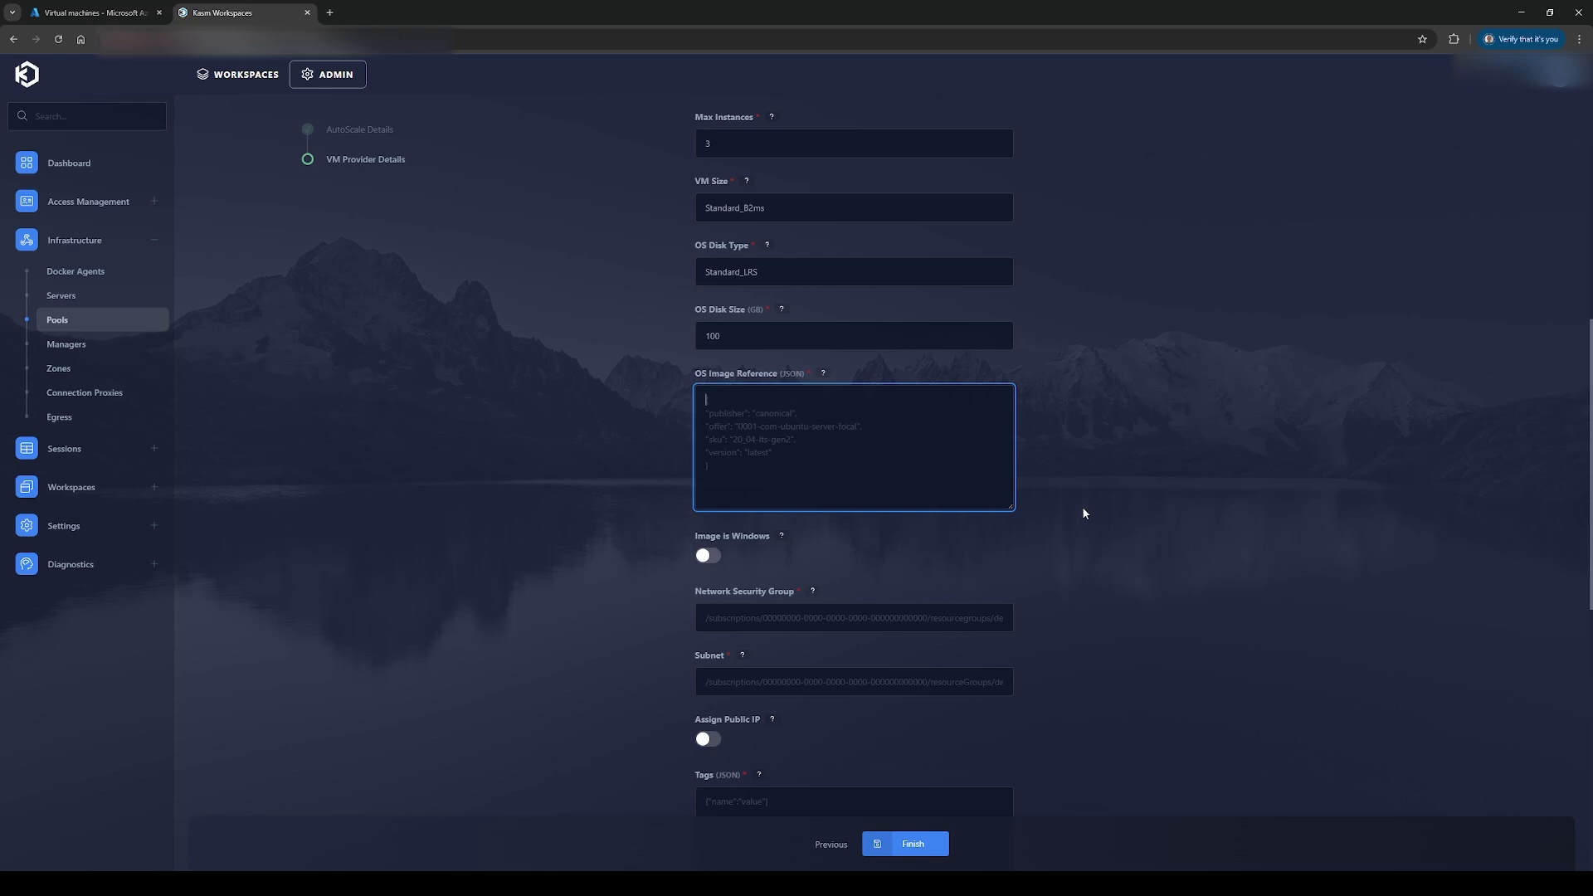
pyautogui.write('{   "architecture": "x64",   "offer": "0001-com-ubuntu-server-jammy",   "publisher": "Canonical",   "sku": "22_04-lts-gen2",   "urn": "Canonical:0001-com-ubuntu-server-jammy:22_04-lts-gen2:latest",   "urnAlias": "Ubuntu2204",   "version": "latest" }')
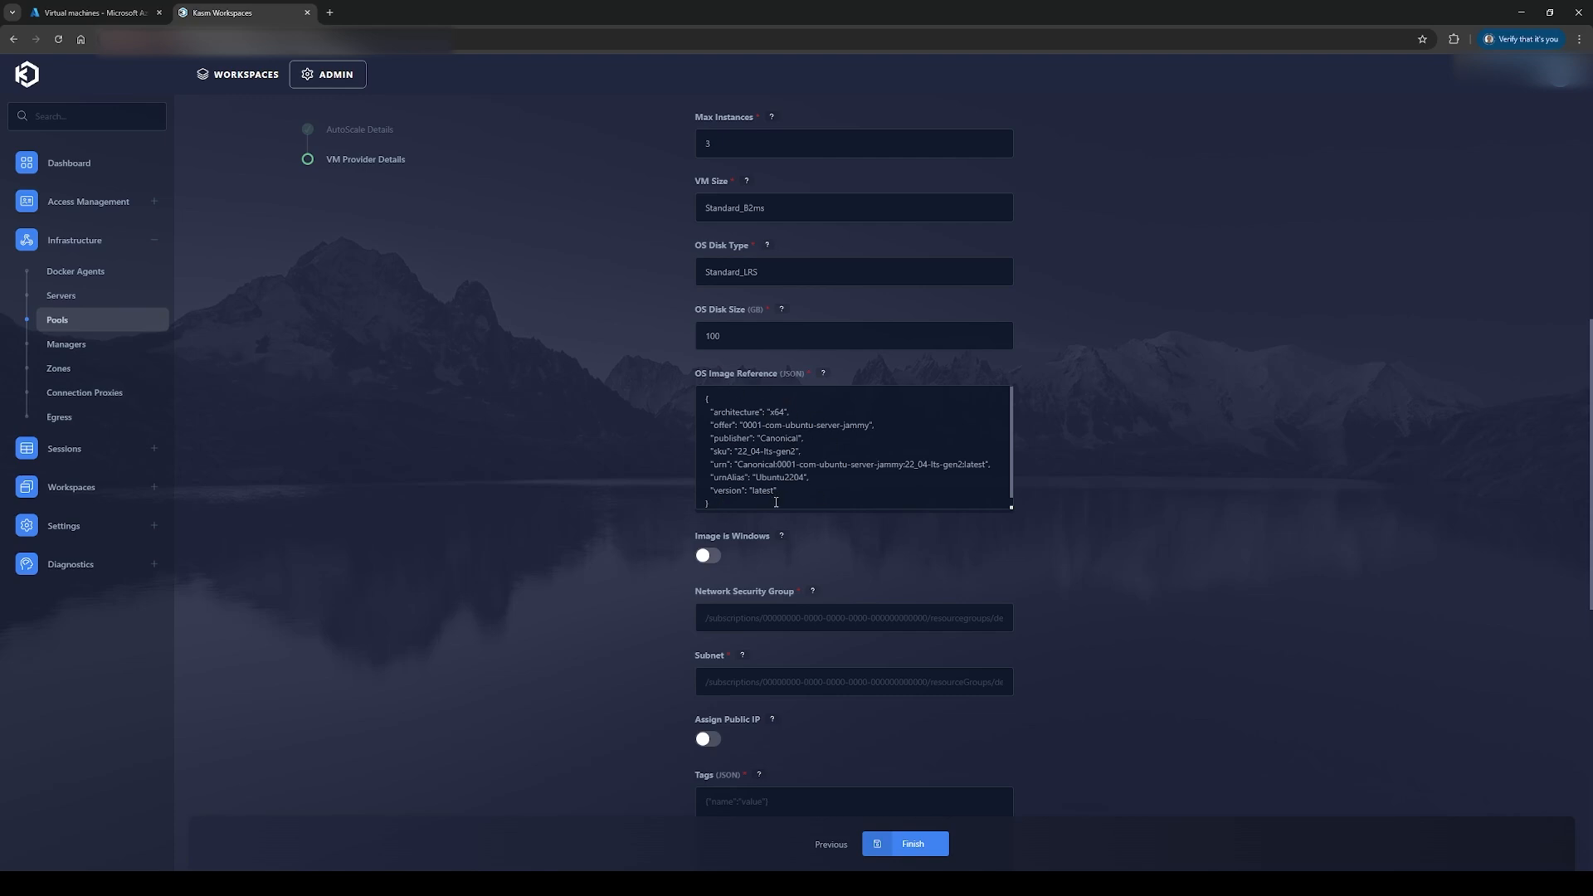
pyautogui.scroll(-1, 775, 502)
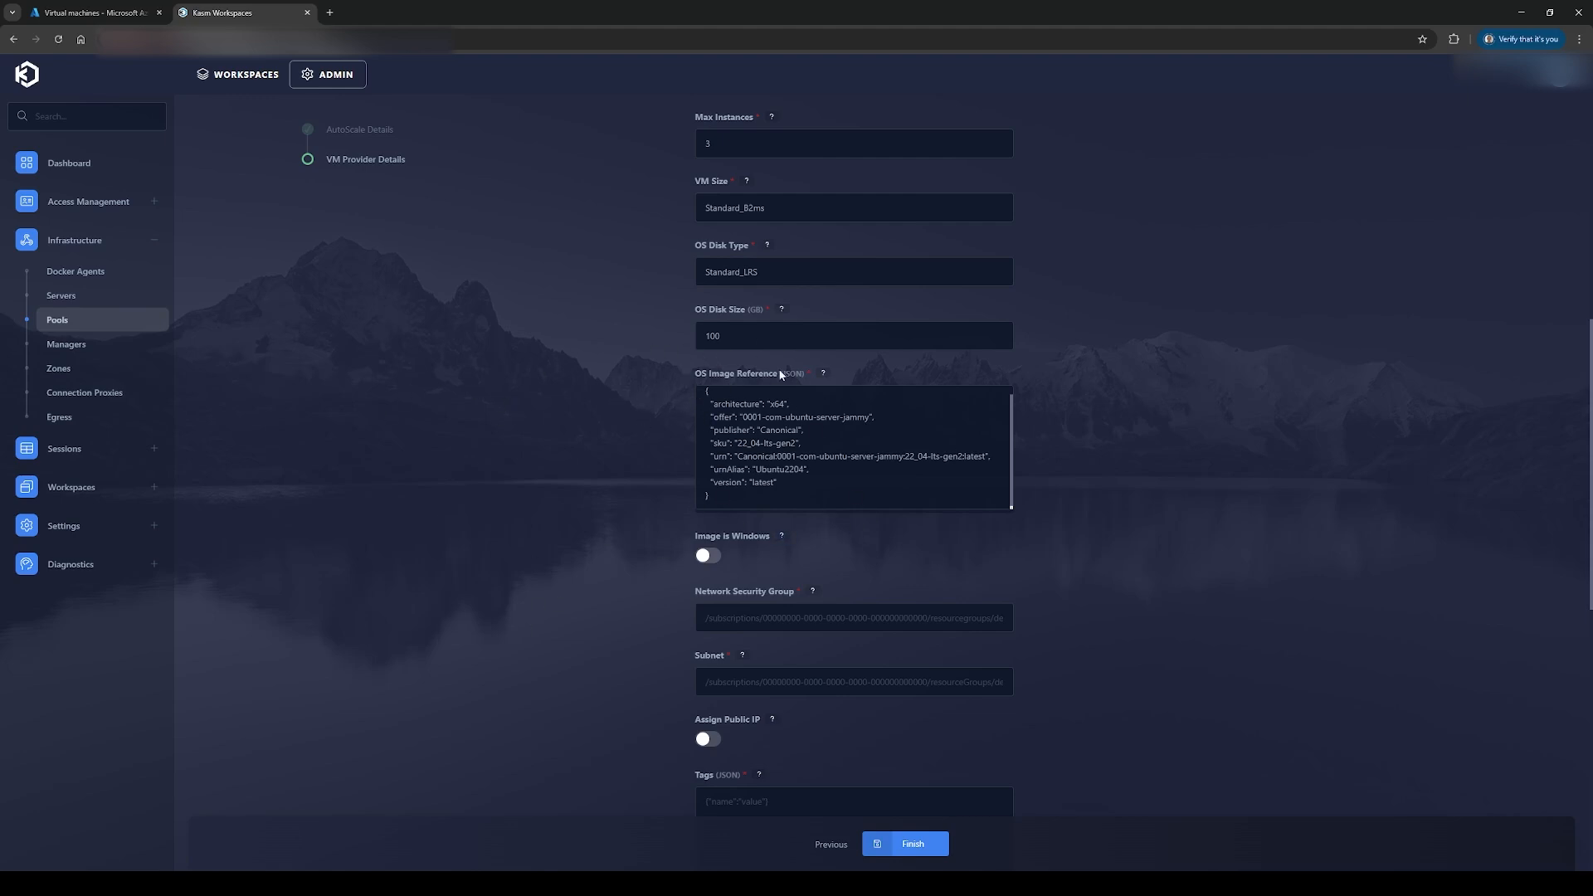
# Step: Review the help text for the OS Image Reference setting, including its custom image ID example
pyautogui.click(824, 373)
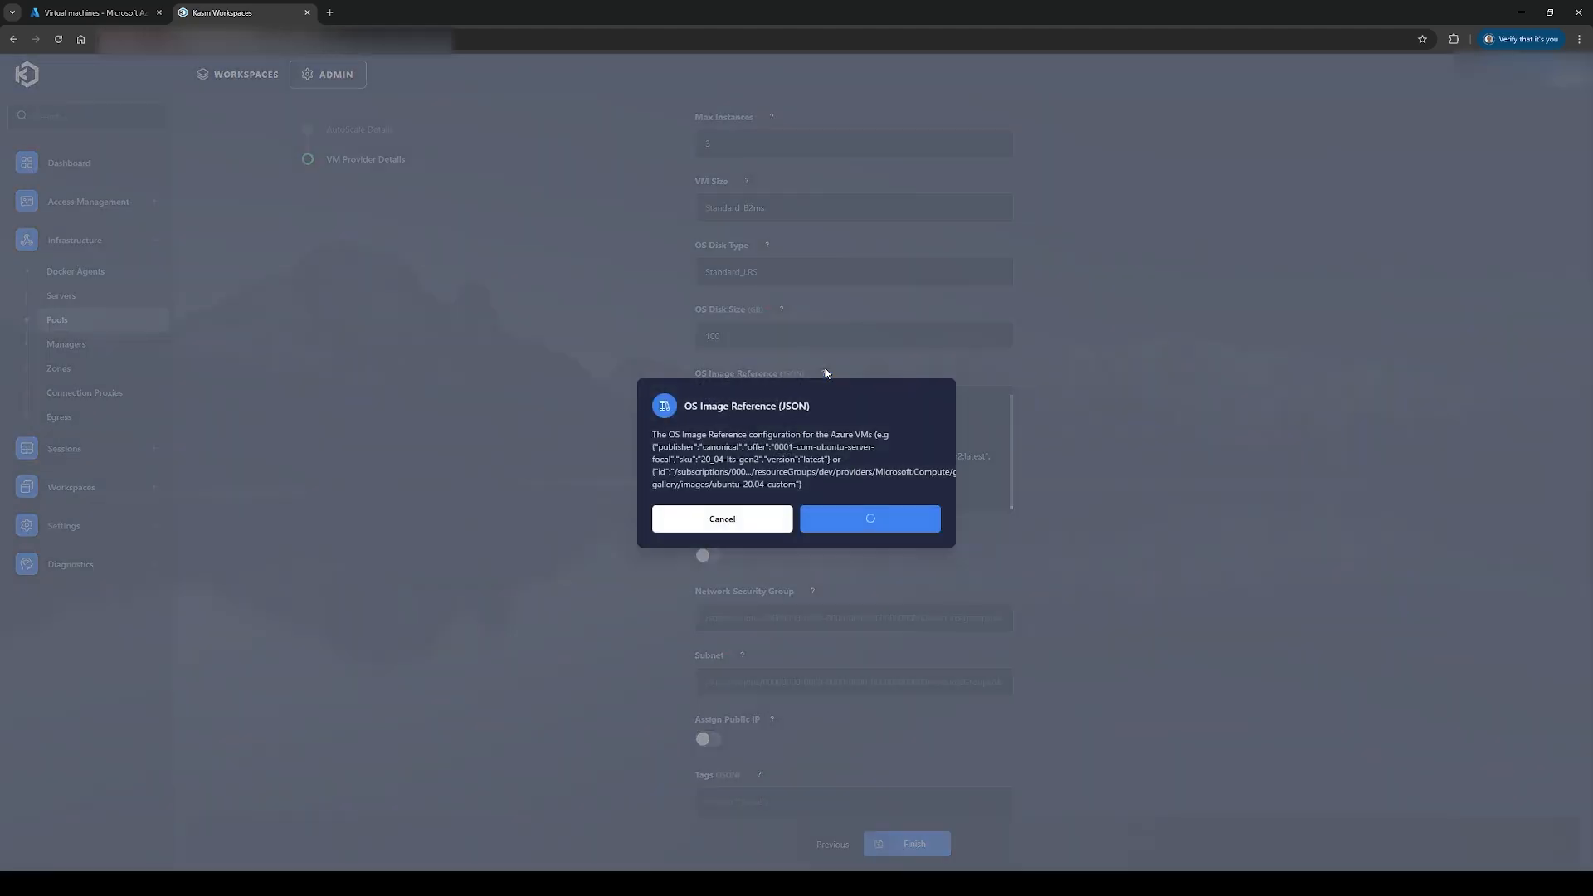
pyautogui.moveTo(657, 473); pyautogui.dragTo(797, 485)
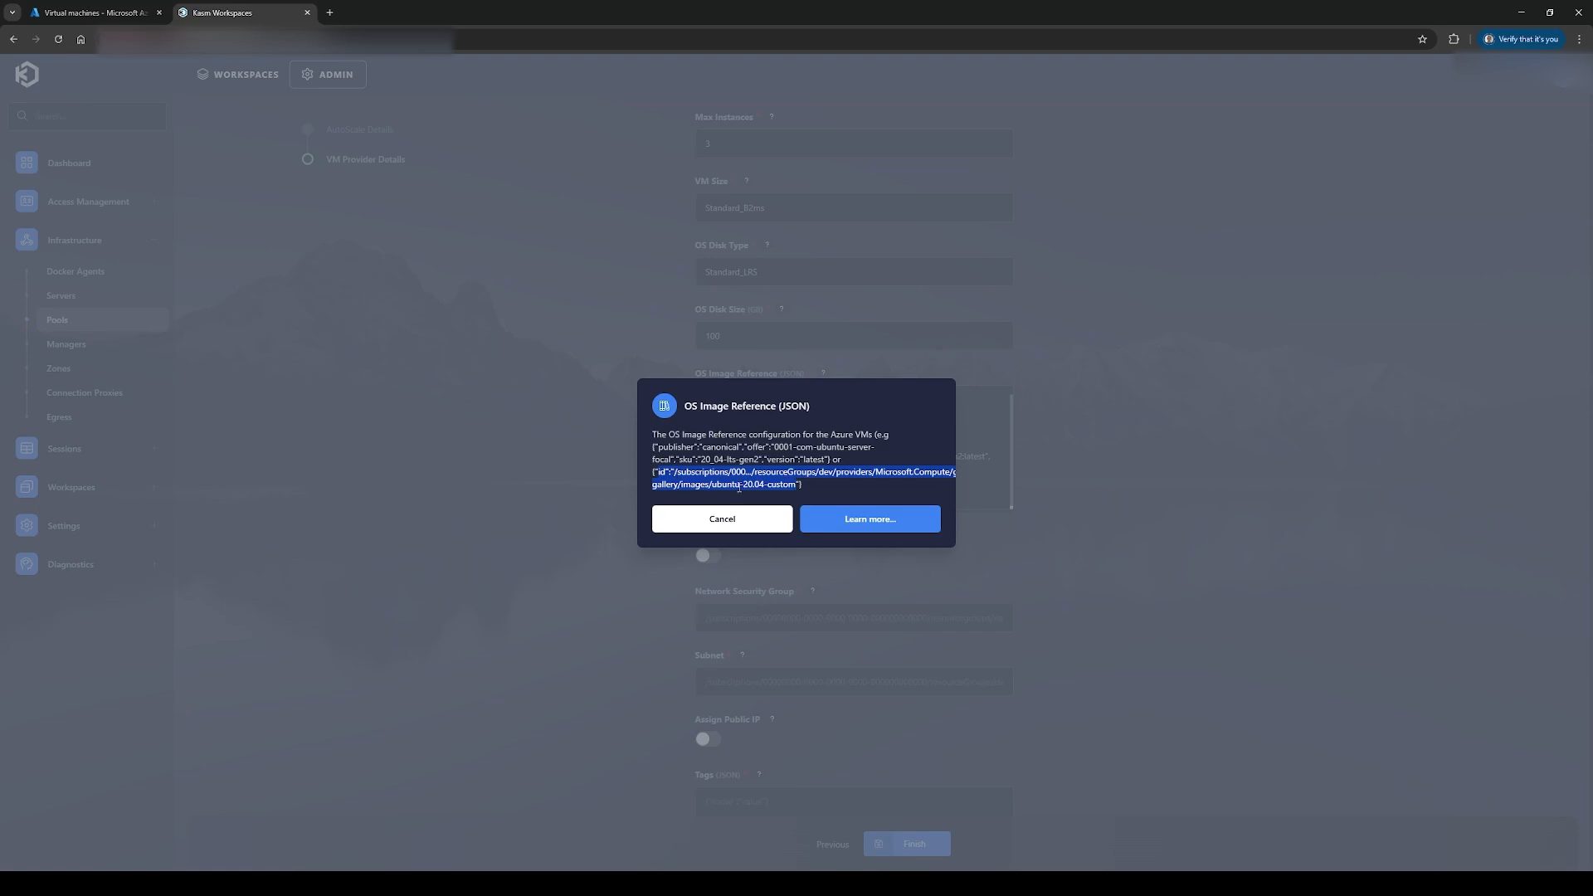
pyautogui.click(735, 523)
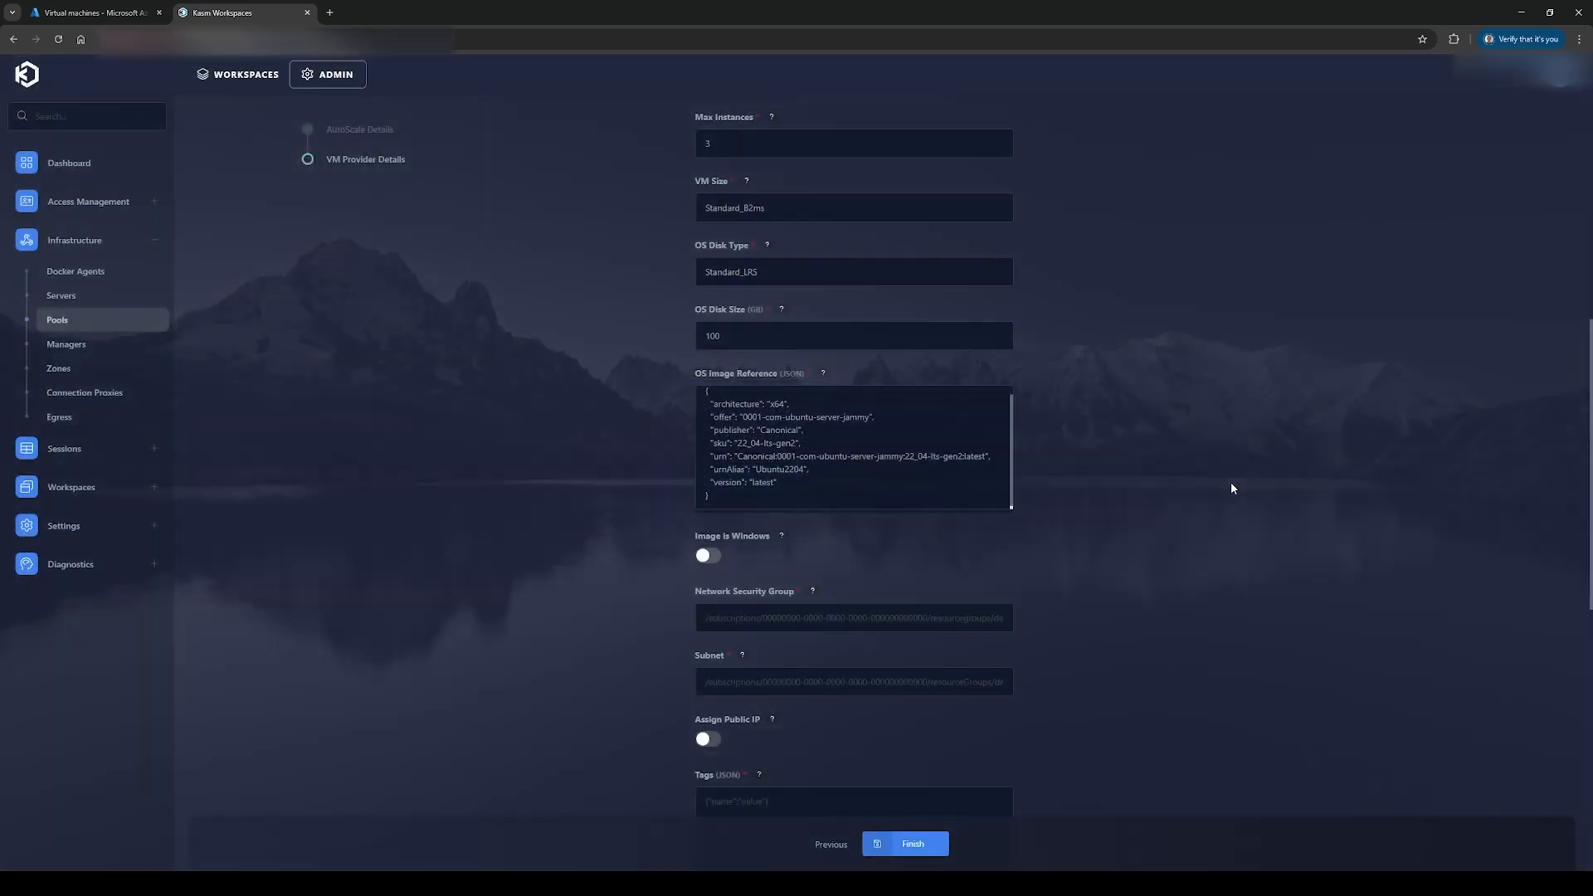
# Step: In the Azure portal, copy the resource ID of kasmserver's network security group and enter it as the Network Security Group in Kasm Workspaces
pyautogui.scroll(-3, 1231, 488)
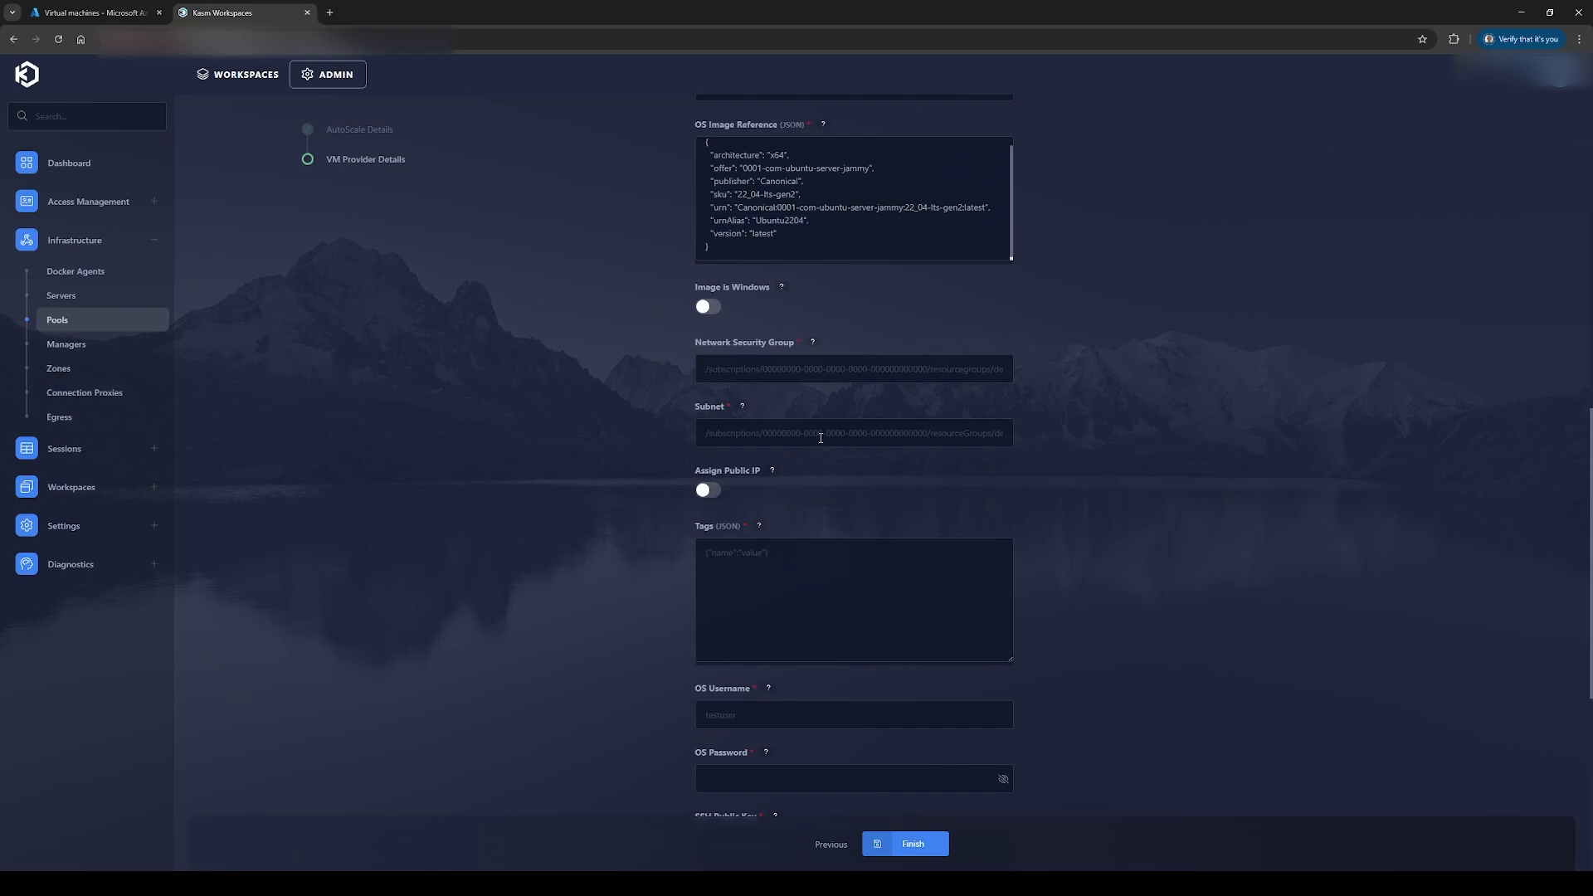
pyautogui.click(93, 13)
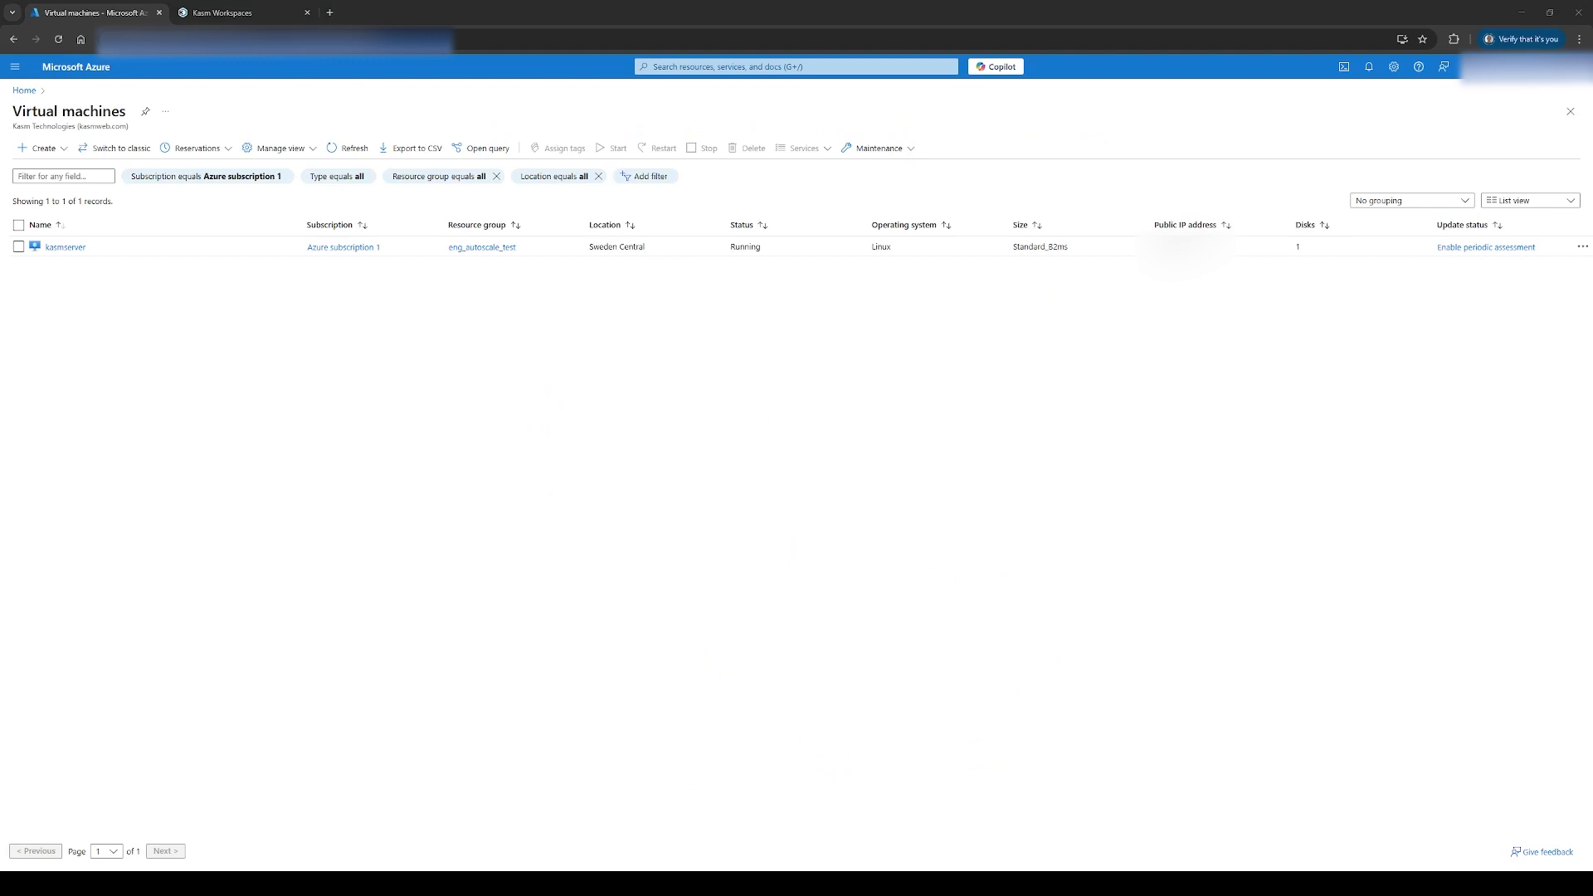
pyautogui.click(66, 247)
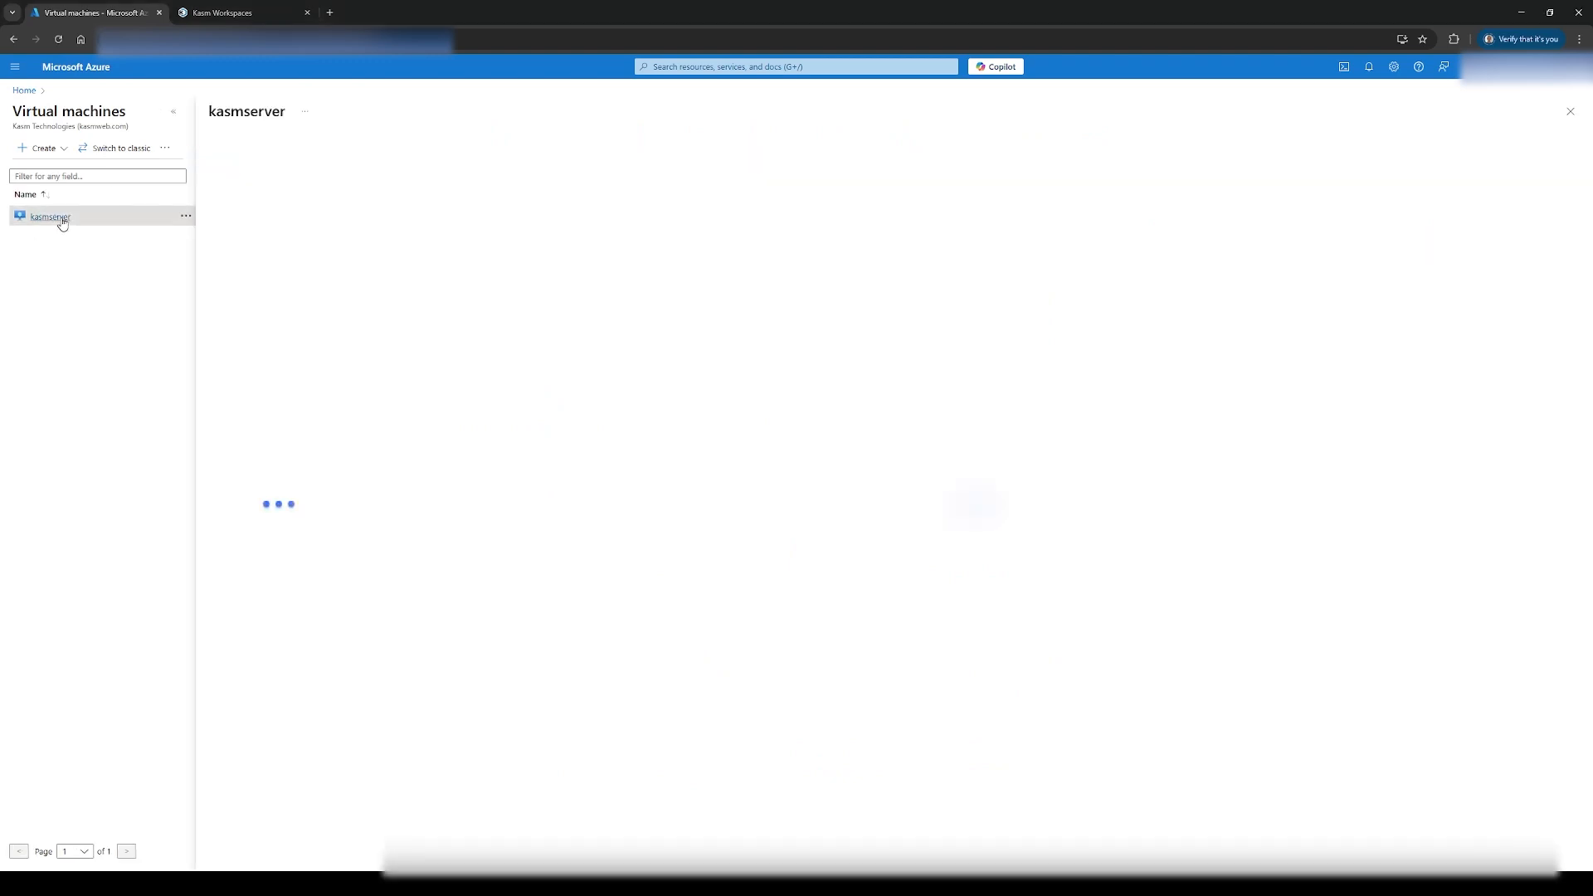
pyautogui.click(269, 373)
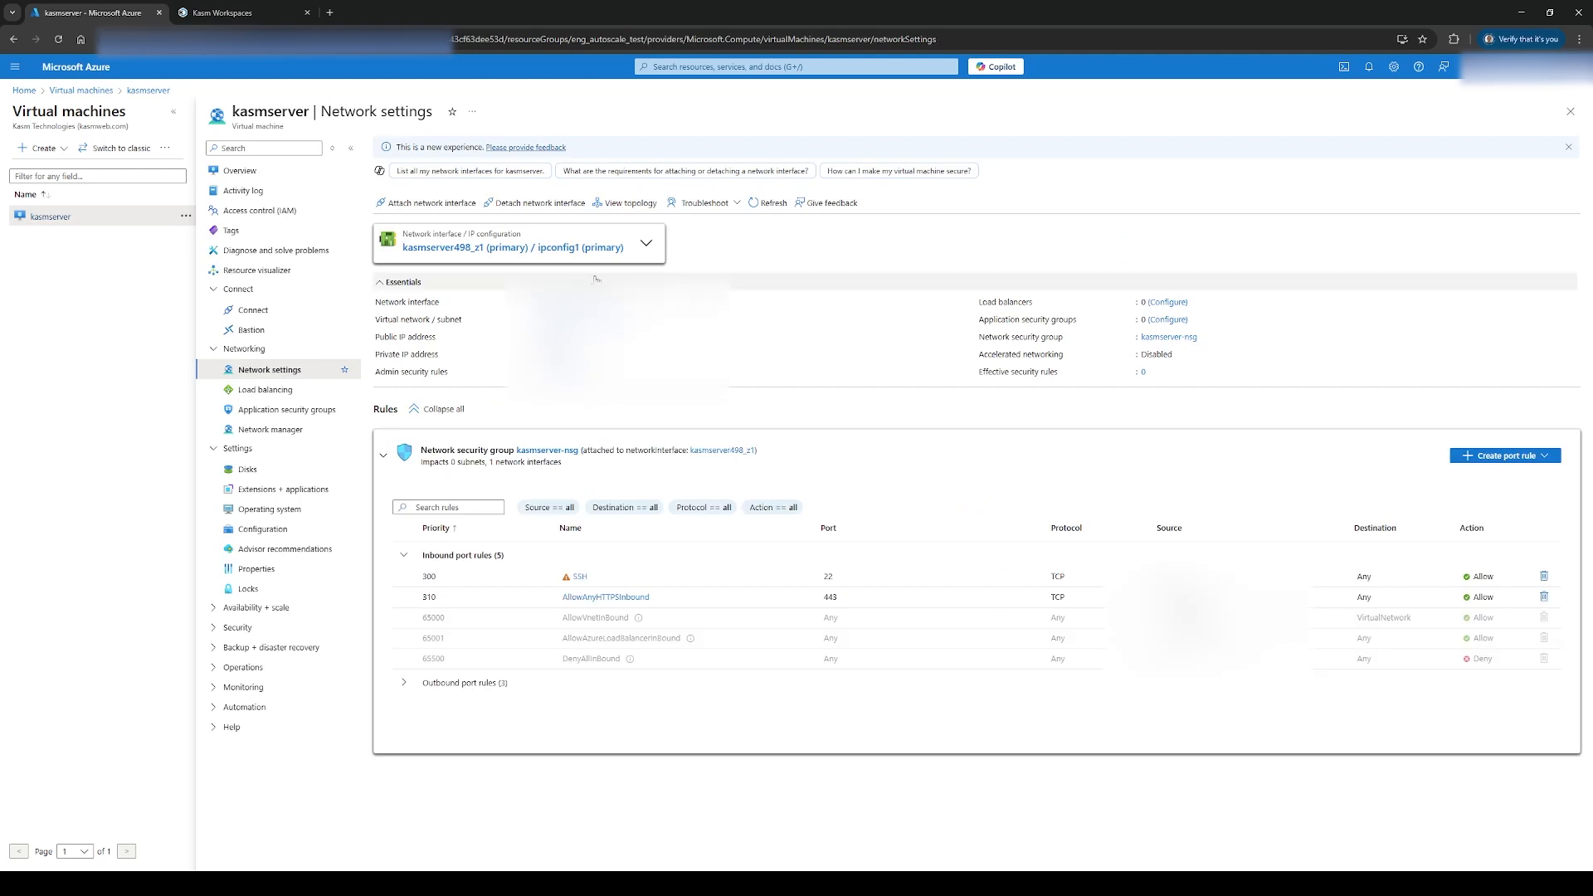
pyautogui.click(555, 450)
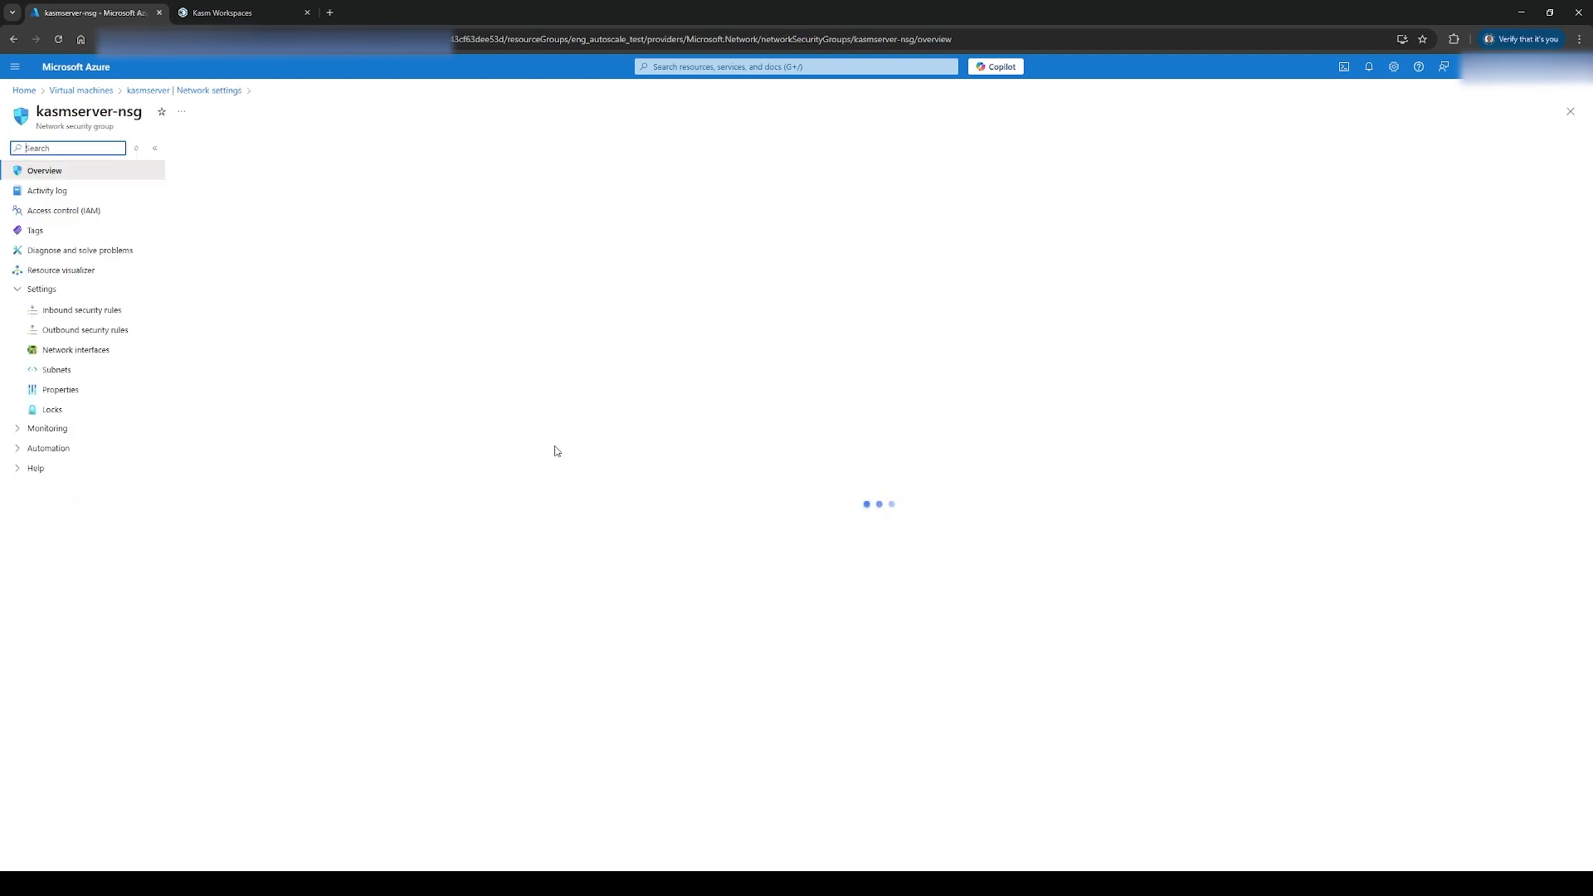
pyautogui.click(1564, 170)
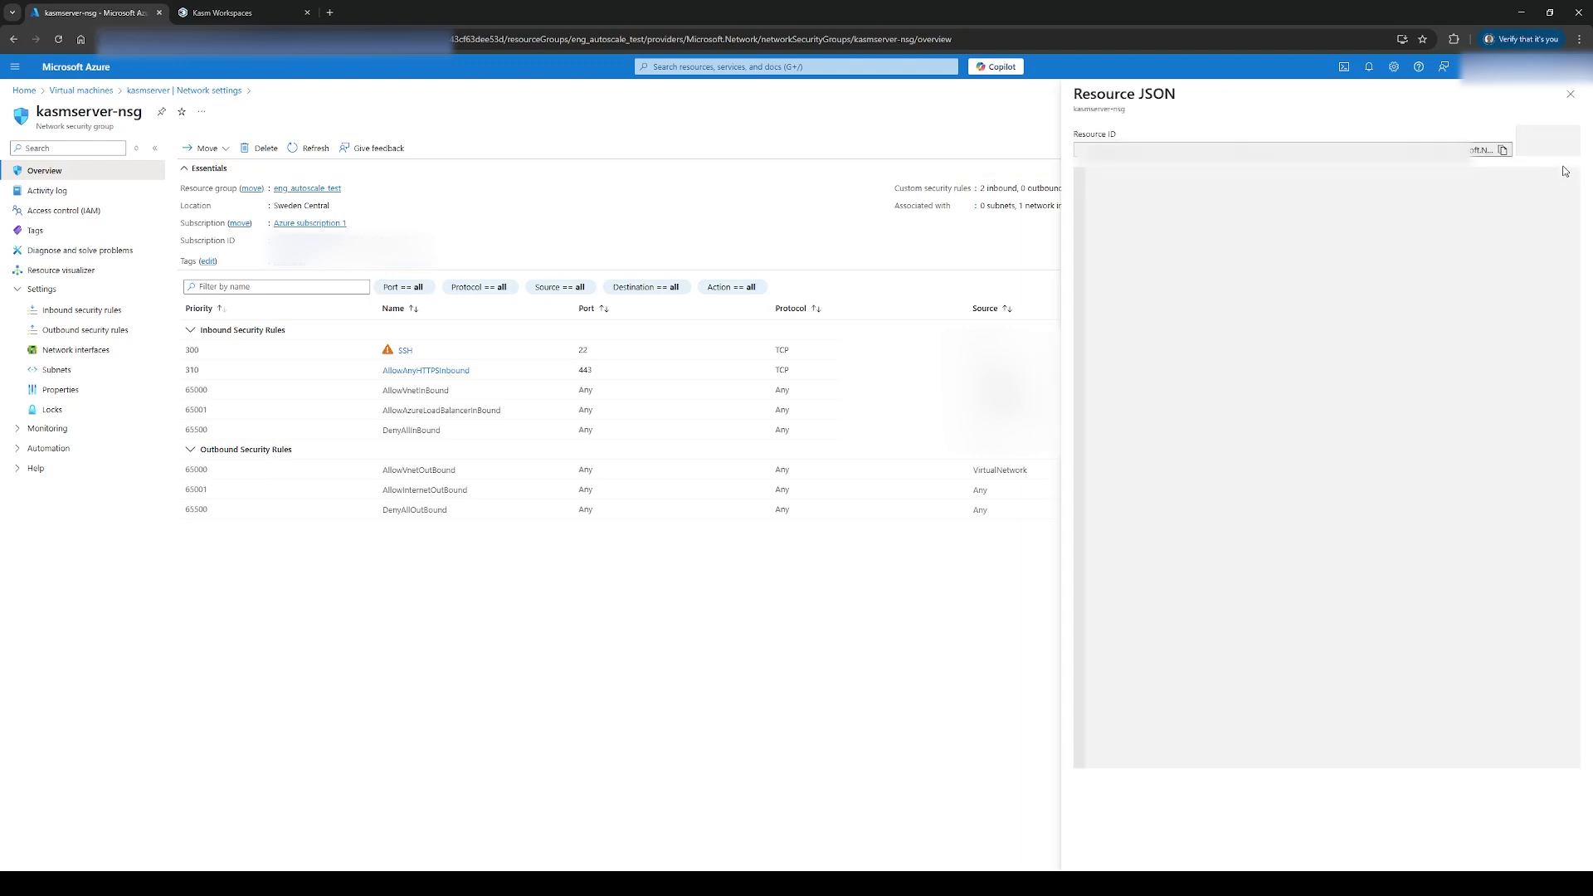
pyautogui.moveTo(1167, 196); pyautogui.dragTo(1564, 197)
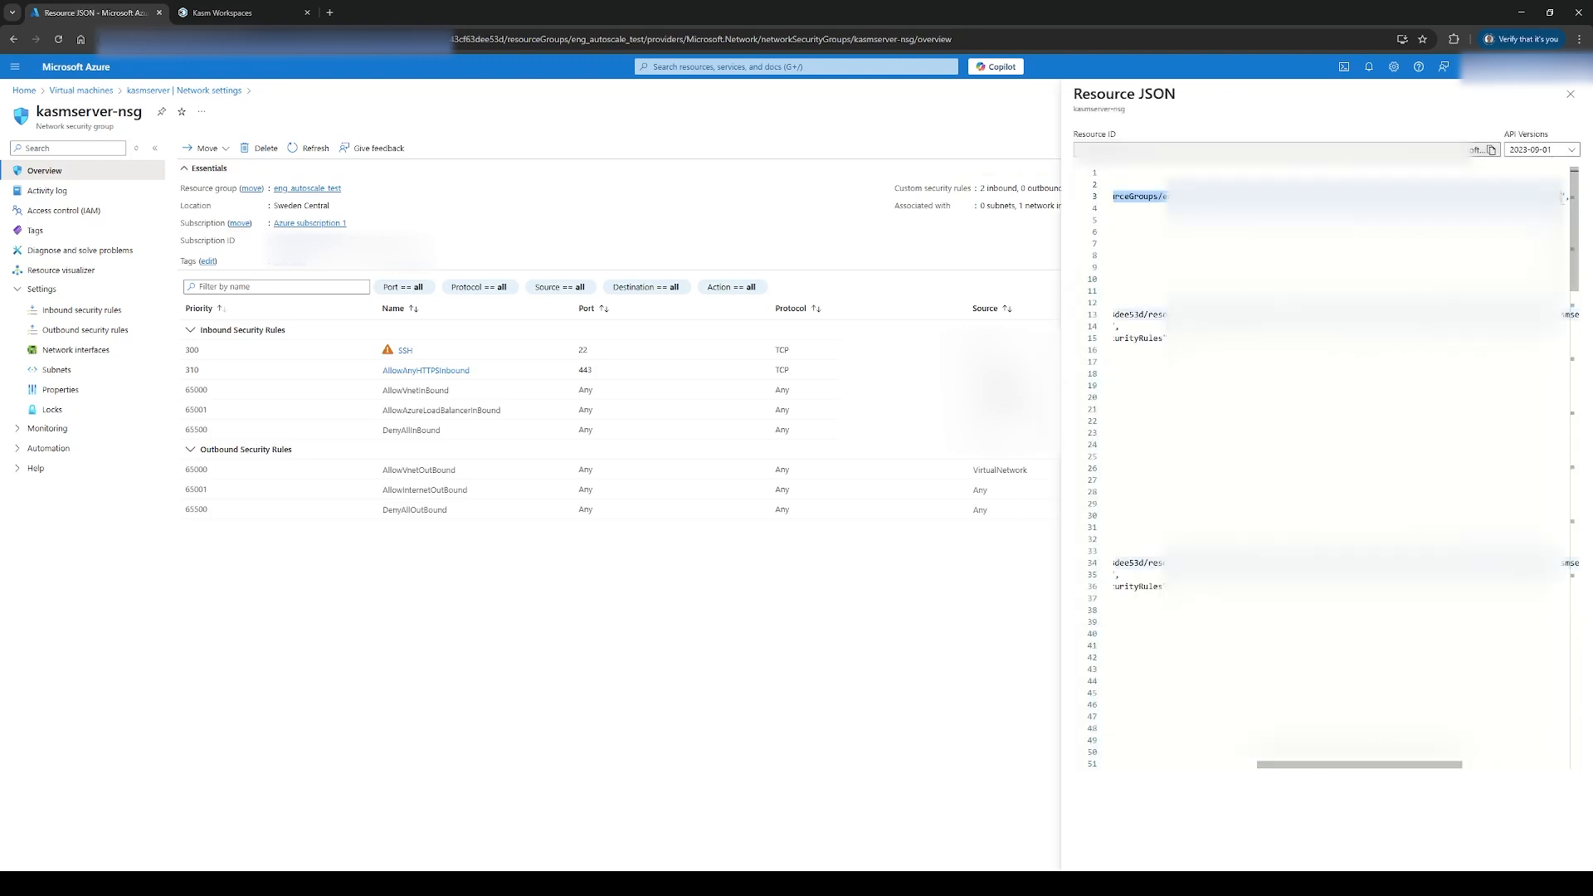
pyautogui.click(240, 13)
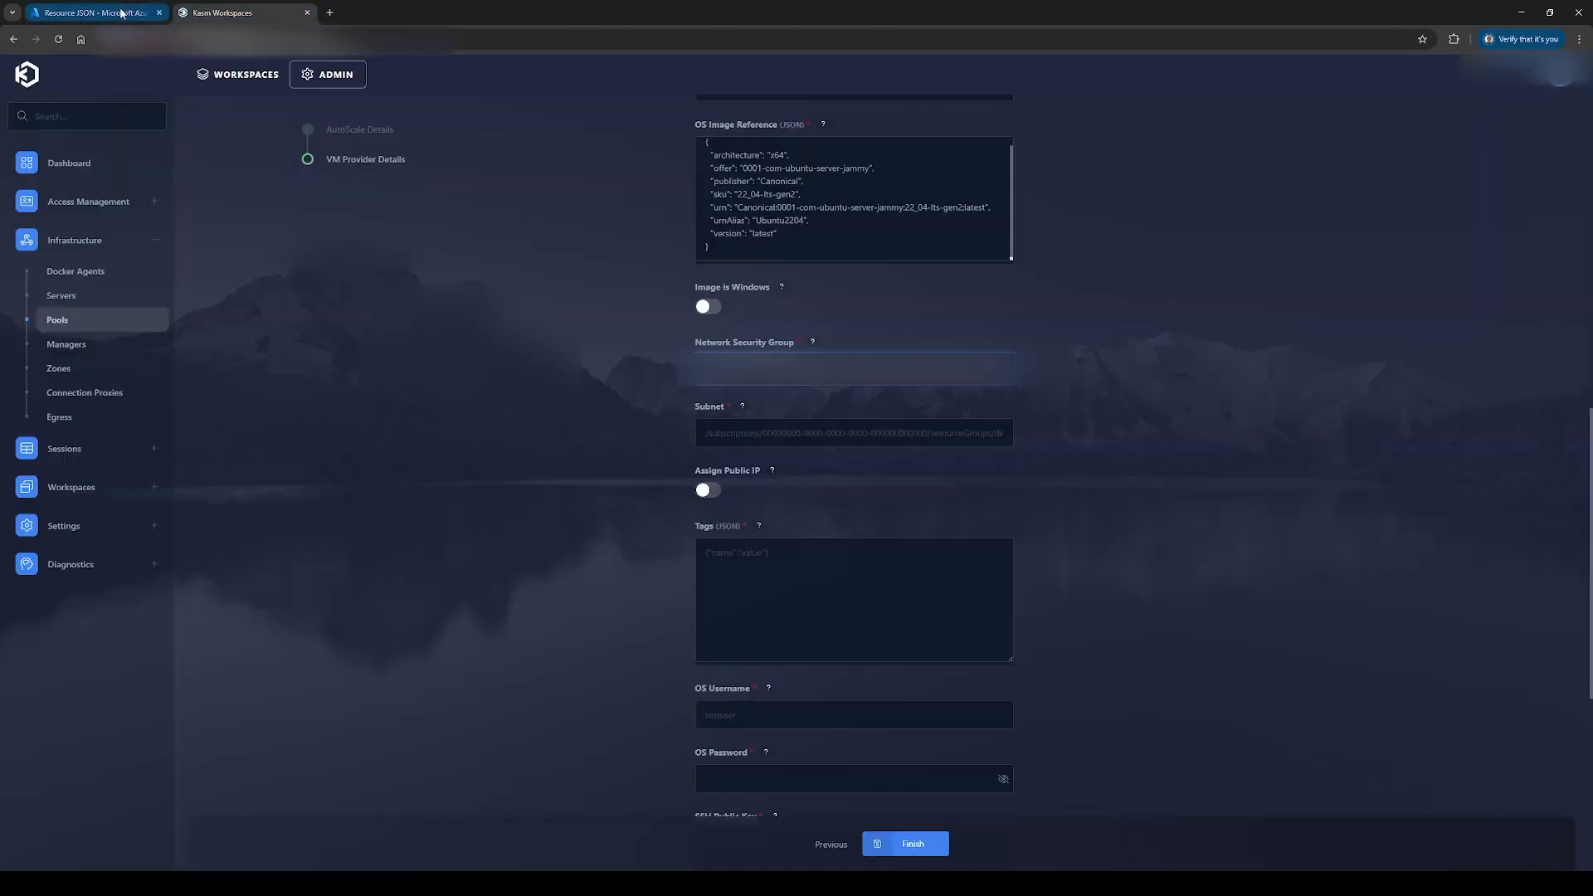
# Step: Copy the ID of kasmserver-vnet's default subnet from the Azure portal and enter it as the Subnet in Kasm Workspaces
pyautogui.click(93, 13)
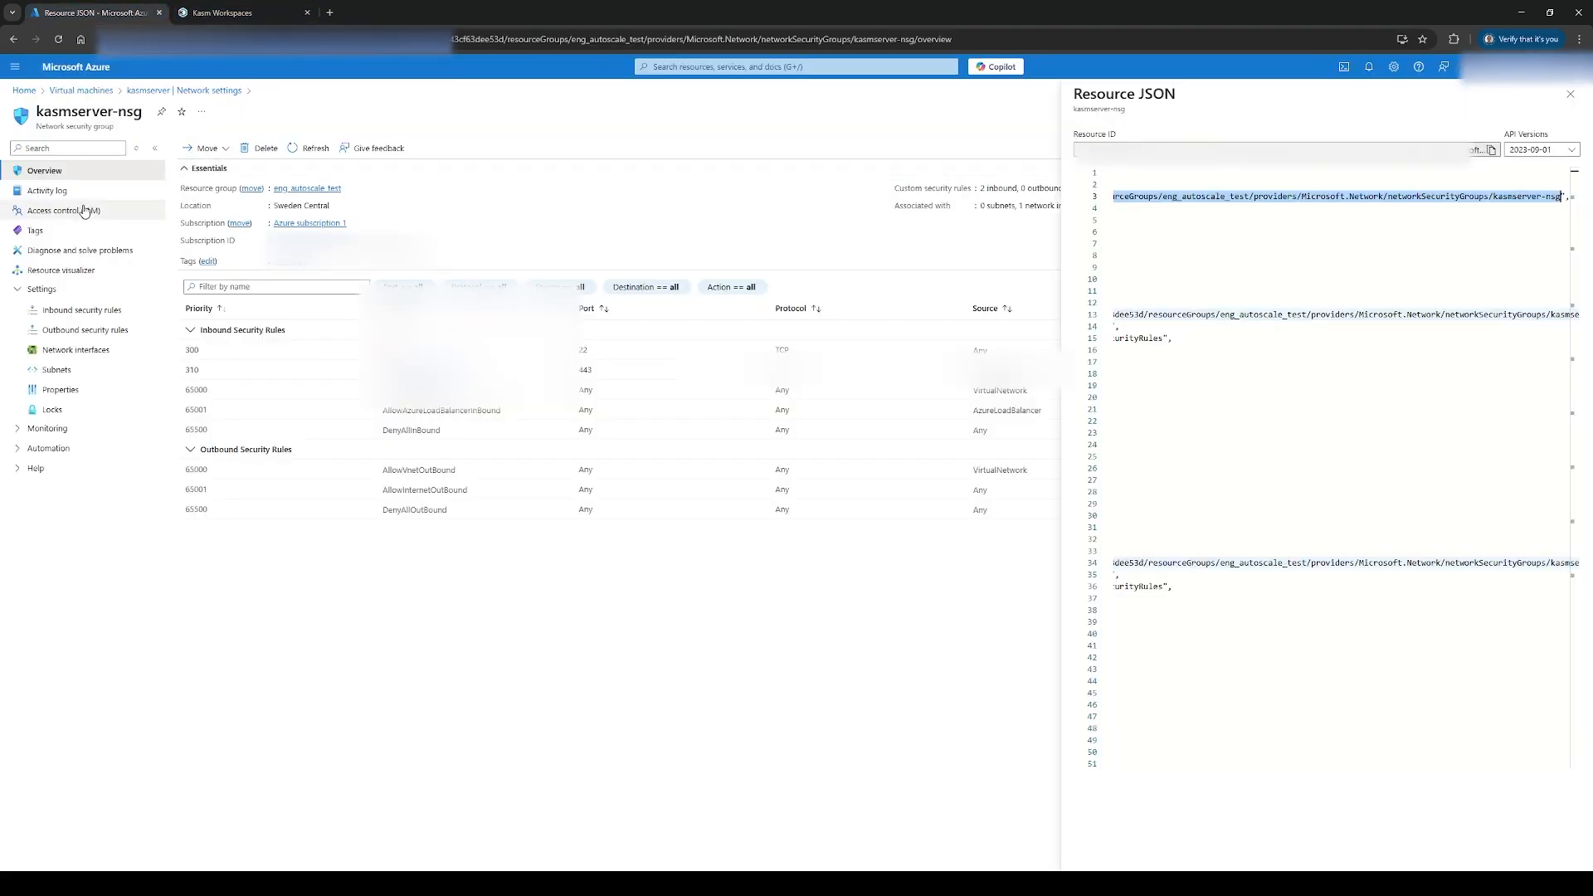
pyautogui.hotkey('alt', 'Left')
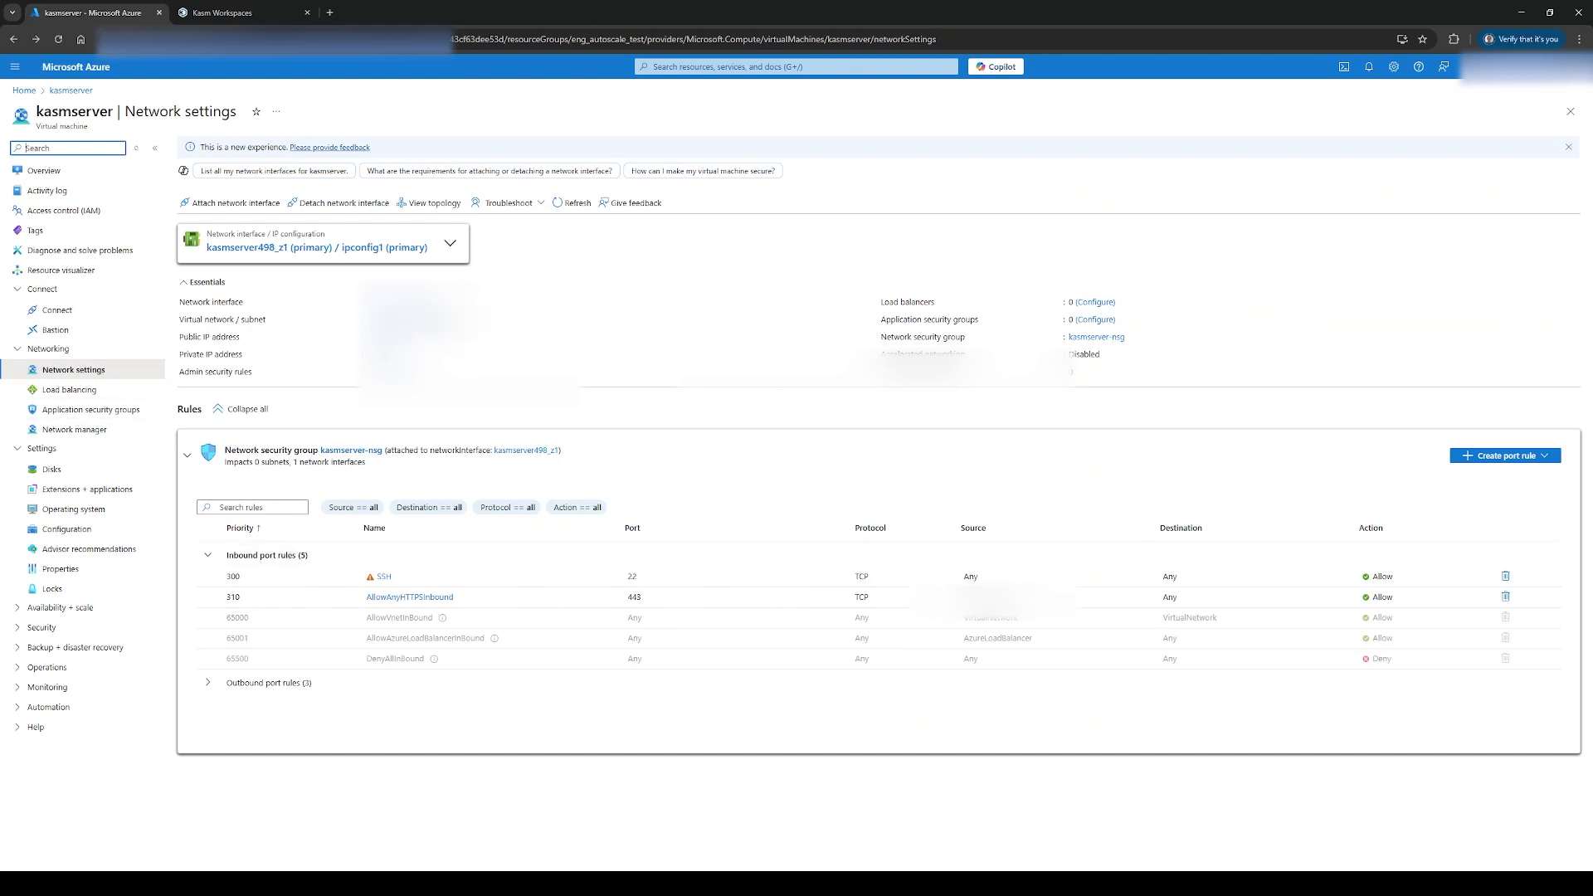
pyautogui.click(417, 319)
pyautogui.click(232, 258)
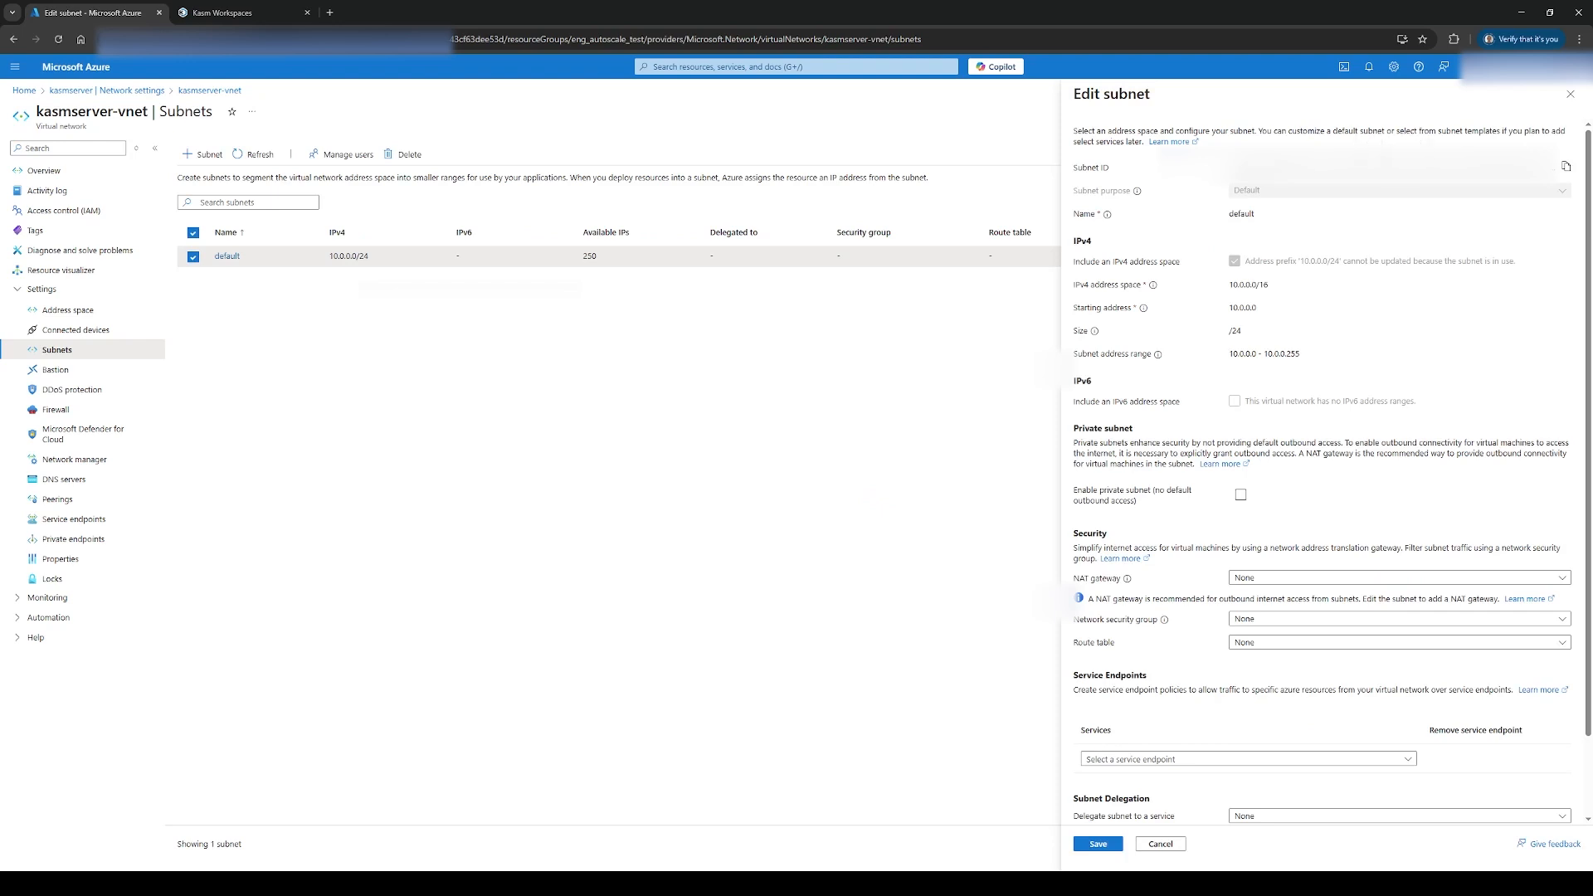
pyautogui.click(220, 18)
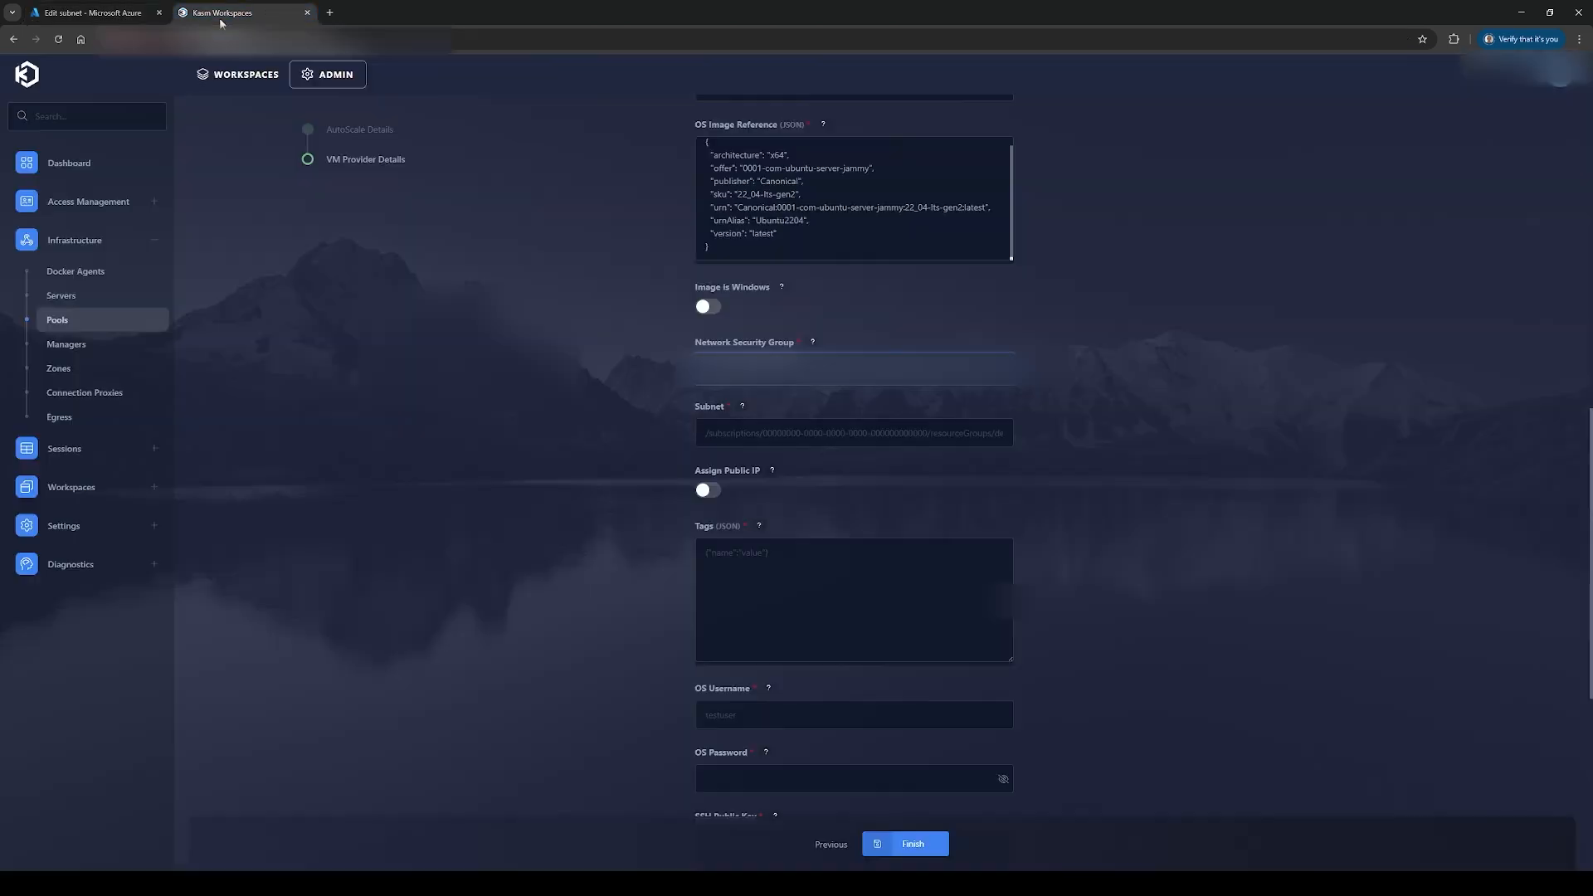
pyautogui.click(777, 429)
pyautogui.hotkey('ctrl', 'v')
pyautogui.click(507, 479)
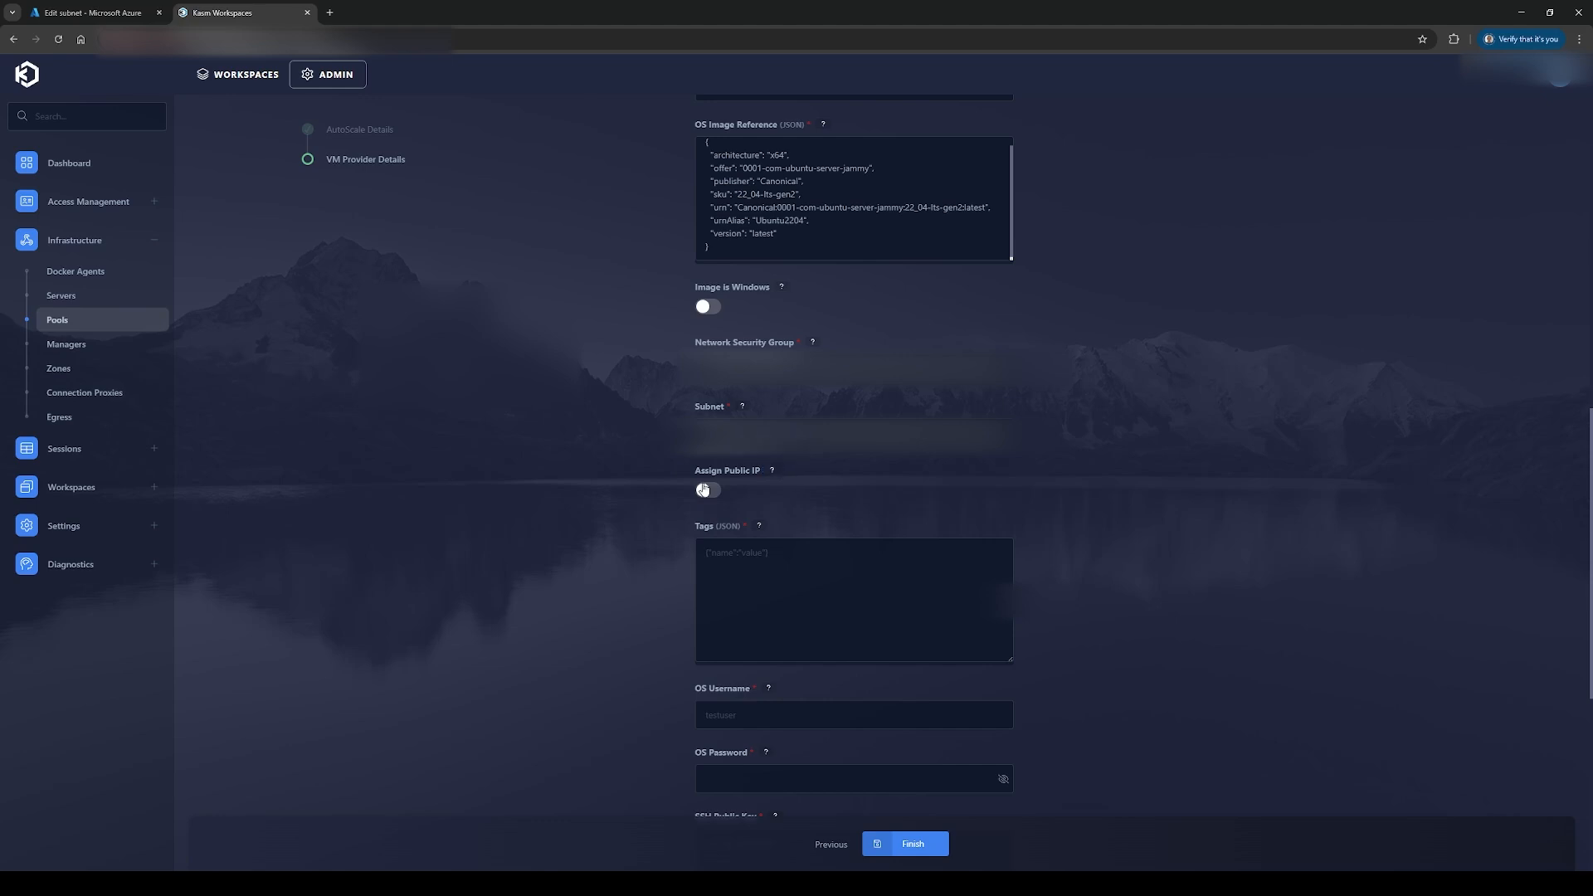
# Step: Set the VM provider's Tags to an empty JSON object, {}
pyautogui.scroll(-1, 720, 476)
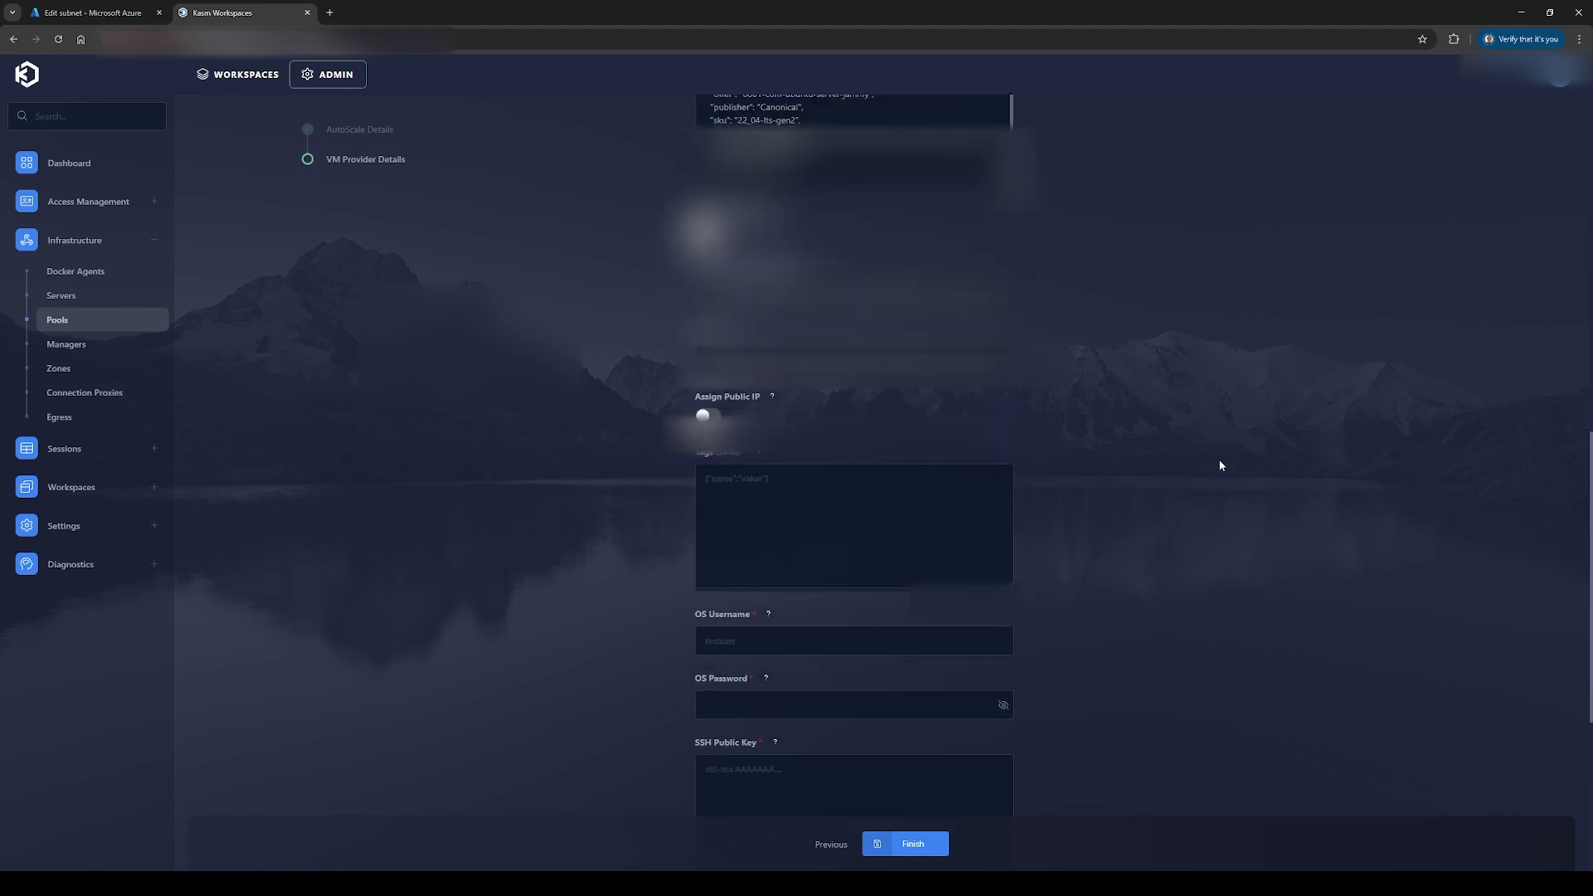
pyautogui.click(757, 462)
pyautogui.write('{}')
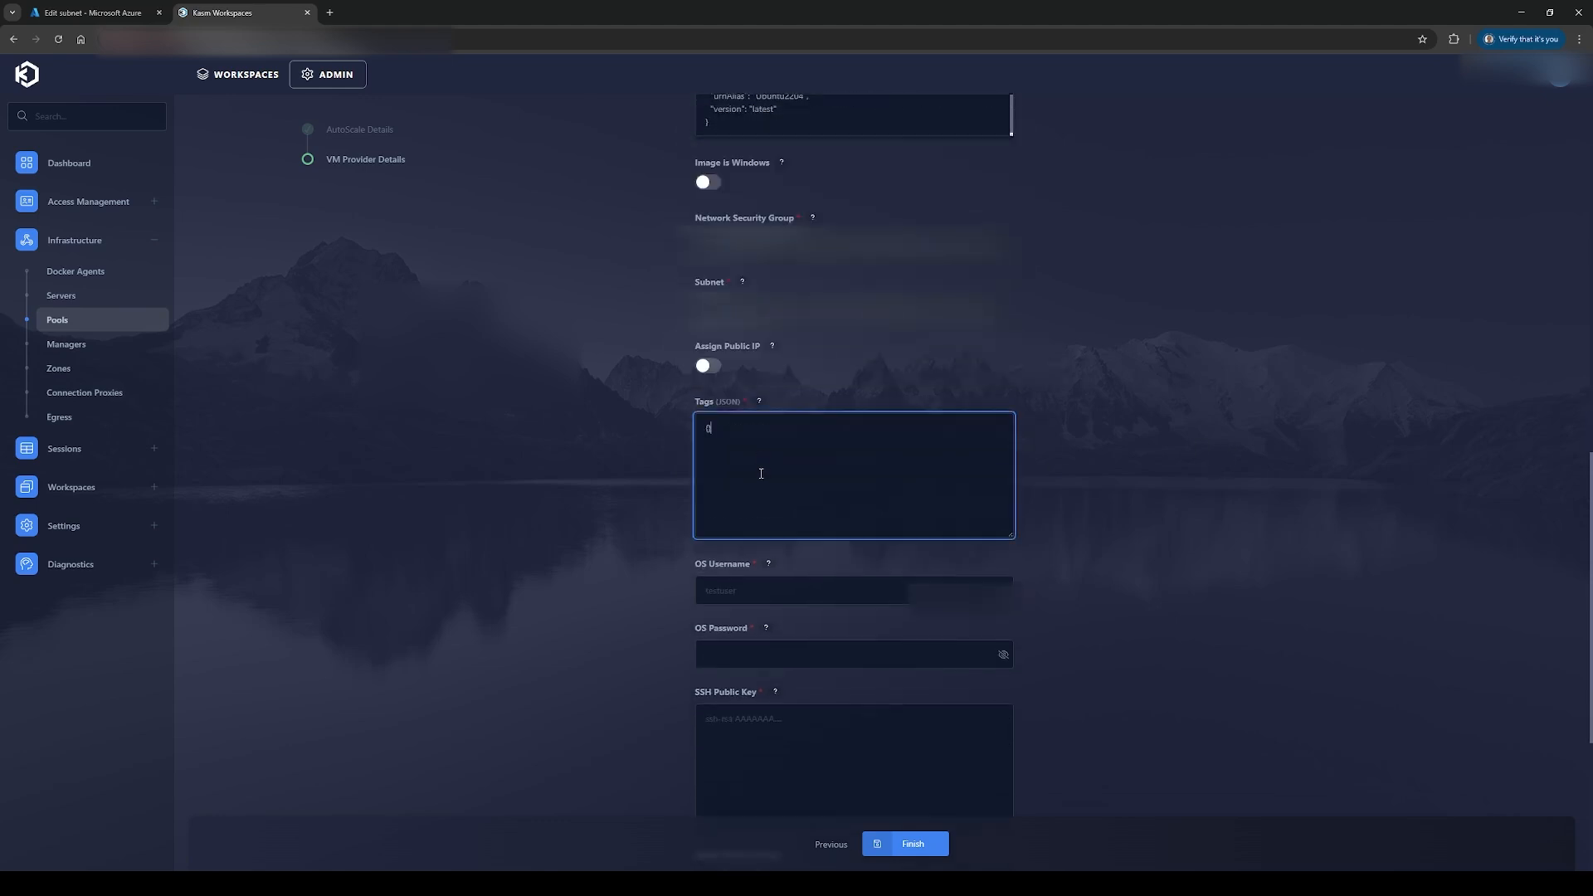
pyautogui.click(1329, 423)
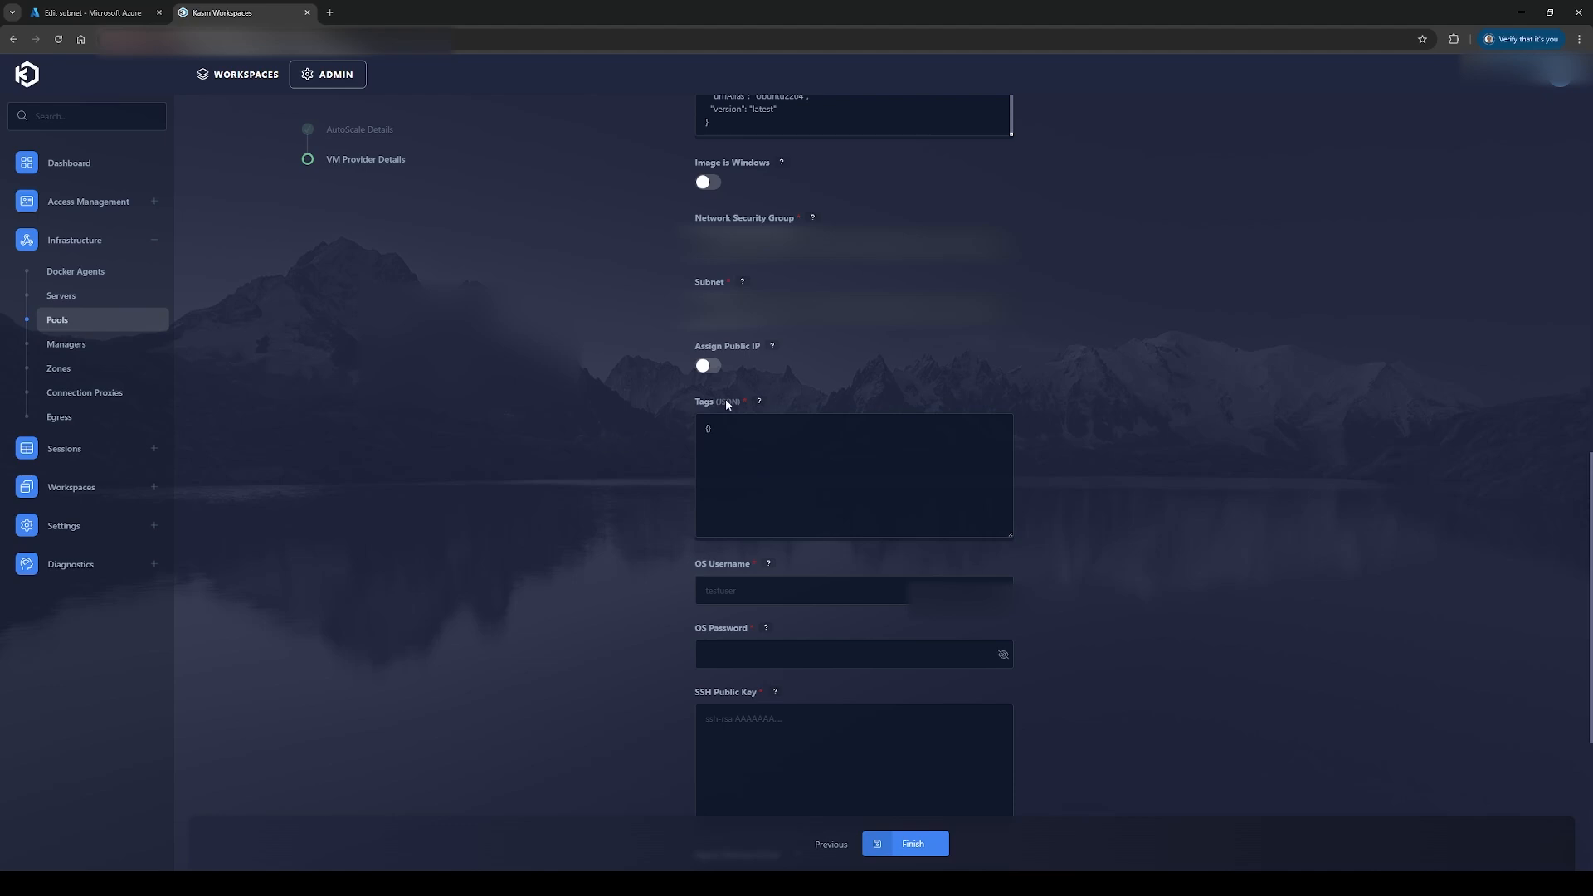
# Step: Set the OS username to kasmuser and enter the OS password
pyautogui.scroll(-2, 727, 405)
pyautogui.click(756, 405)
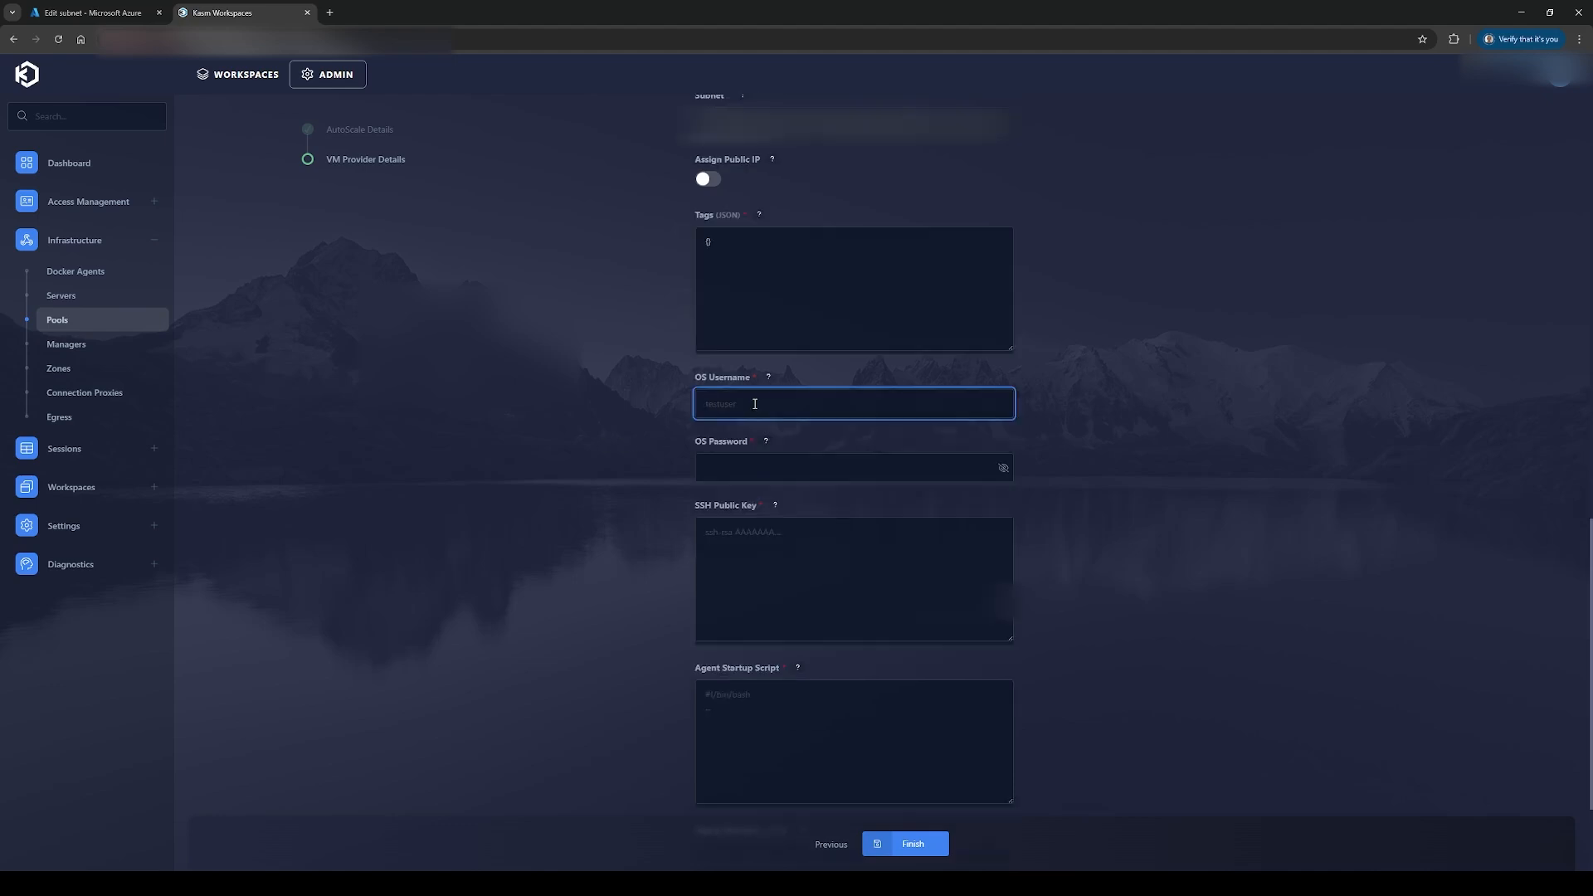
pyautogui.write('kasmuser')
pyautogui.click(750, 467)
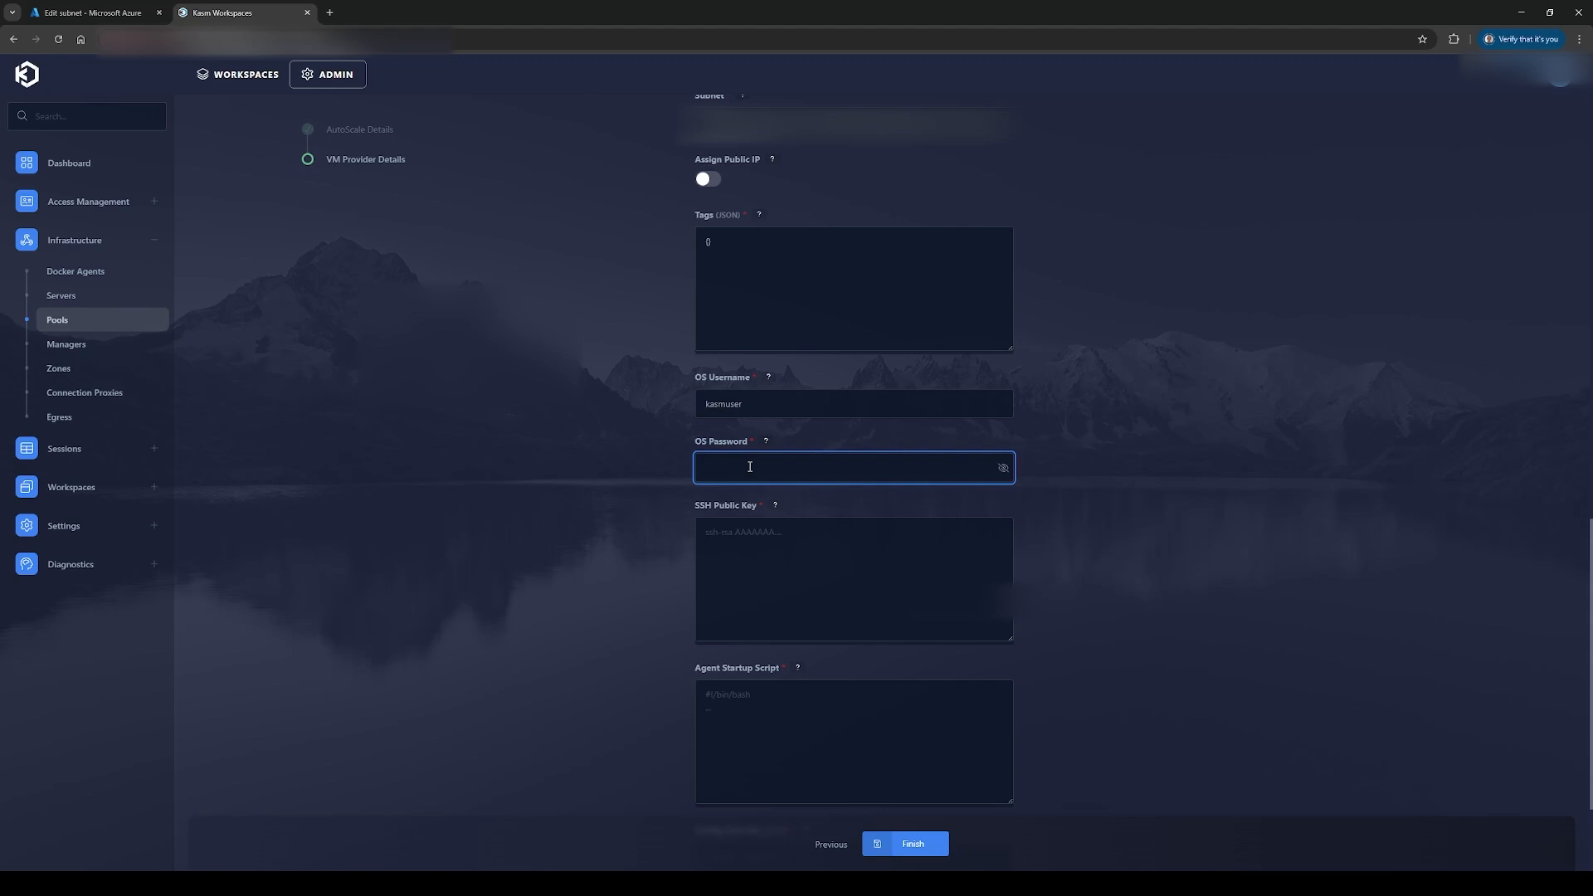
pyautogui.write('••••••')
# Step: Paste the ssh-ed25519 public key as the VM provider's SSH Public Key
pyautogui.hotkey('alt', 'Tab')
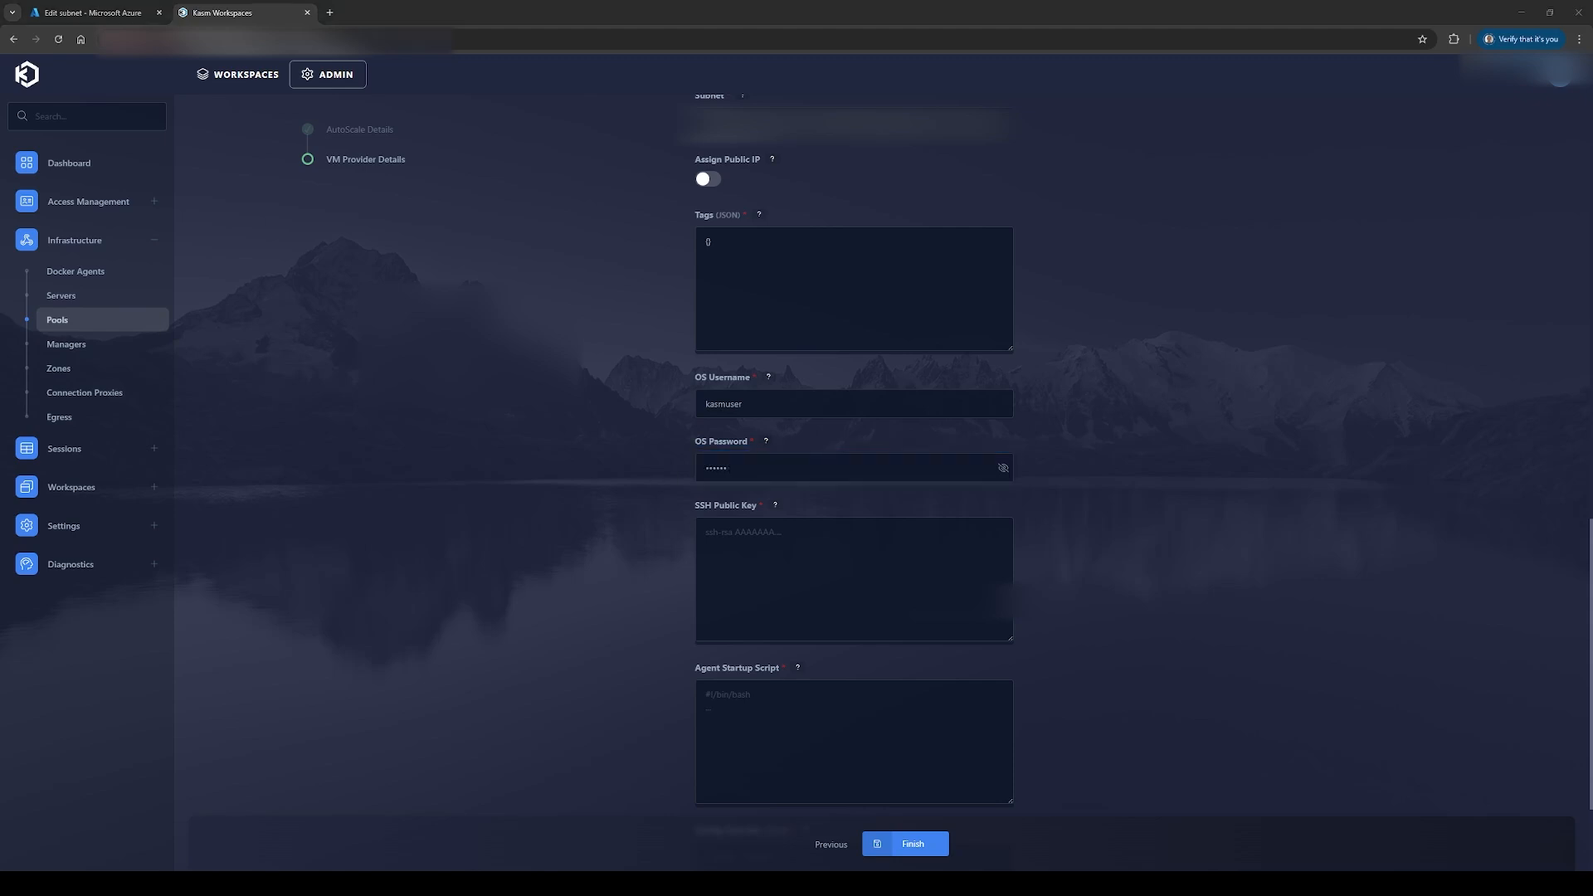
pyautogui.click(913, 581)
pyautogui.hotkey('ctrl', 'v')
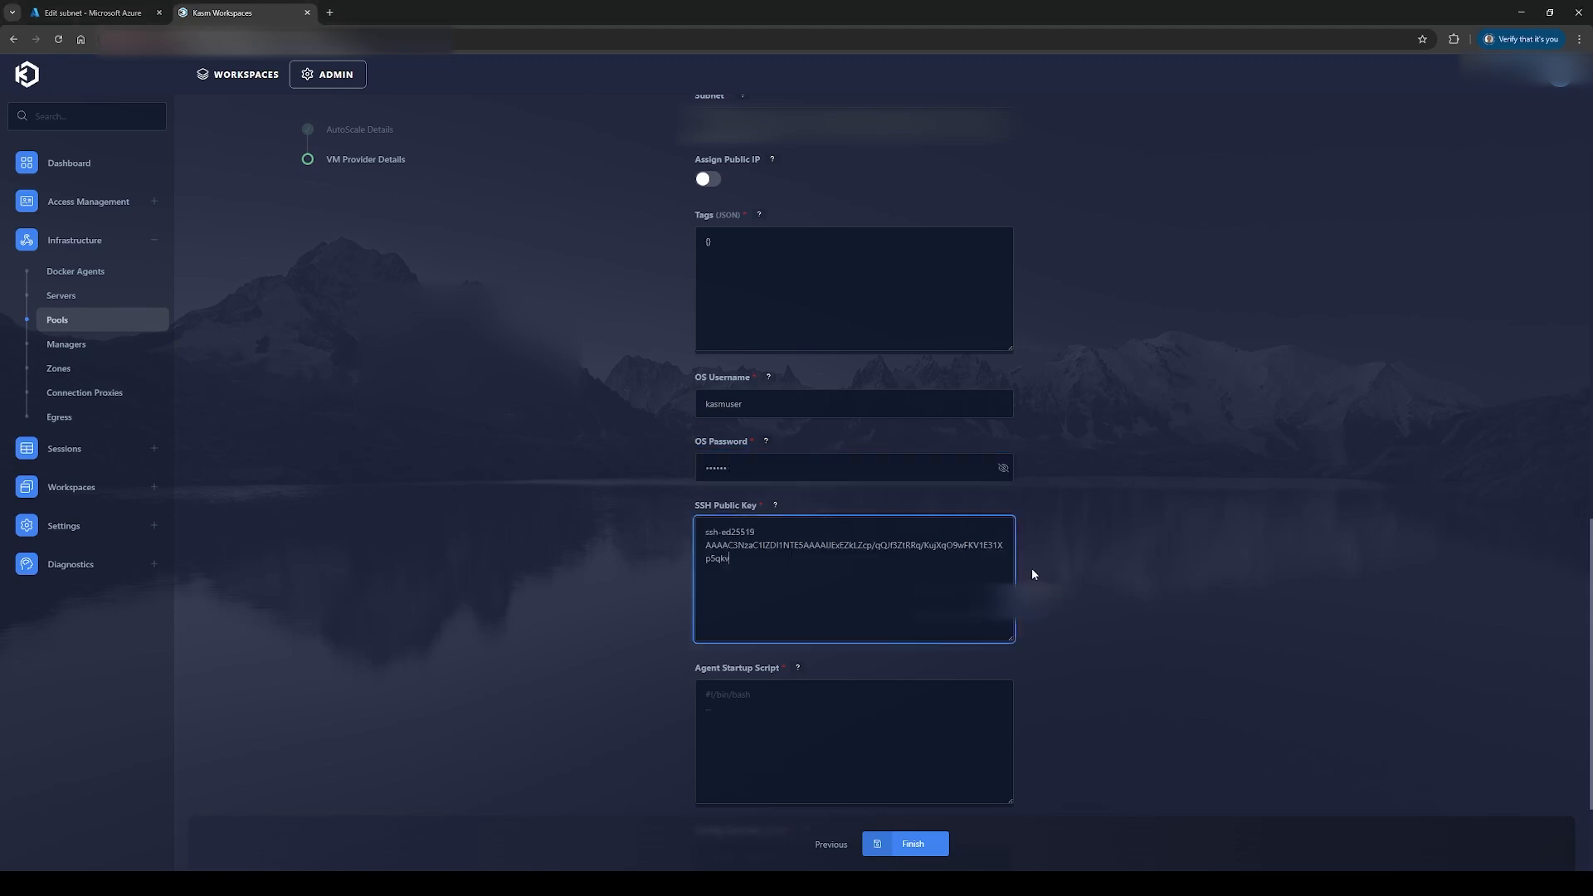
pyautogui.click(1125, 535)
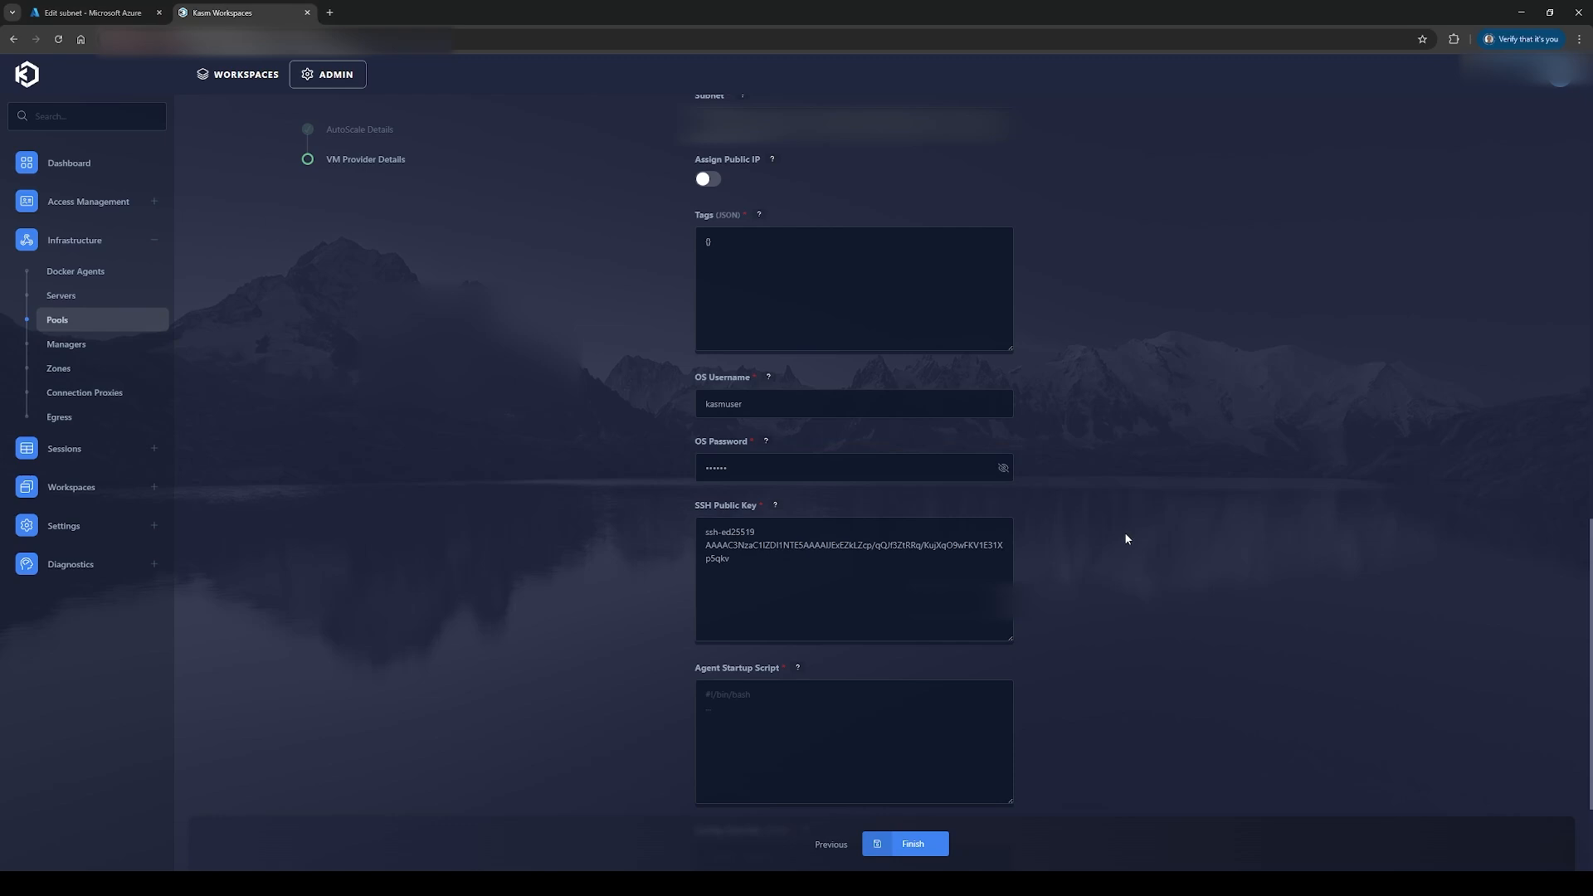
# Step: Paste the Kasm autoscale startup script as the Agent Startup Script
pyautogui.scroll(-2, 847, 564)
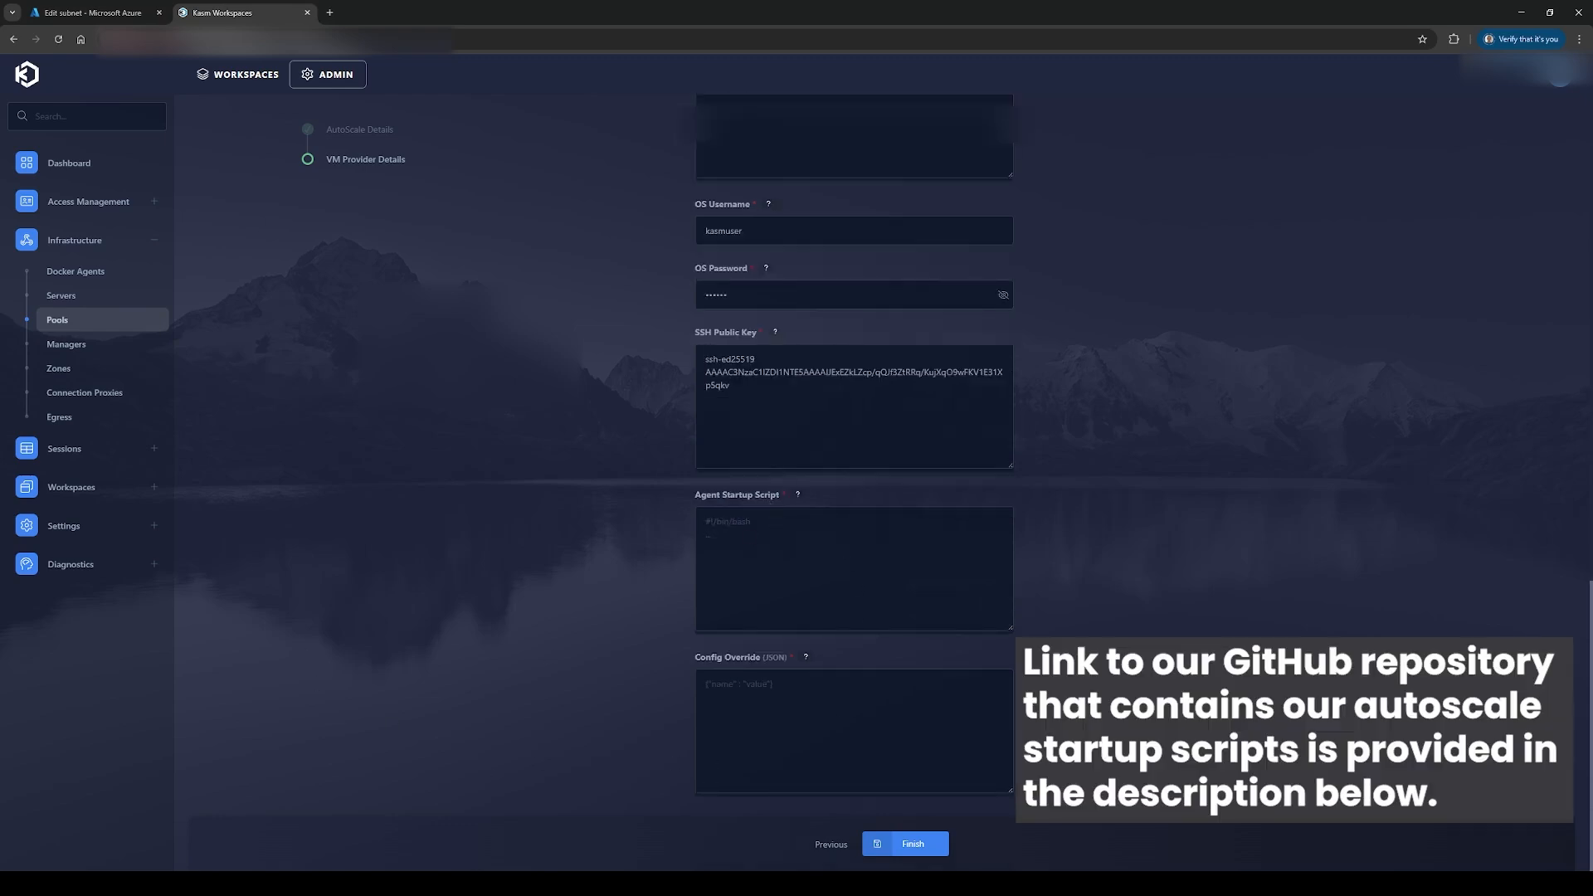
pyautogui.click(907, 602)
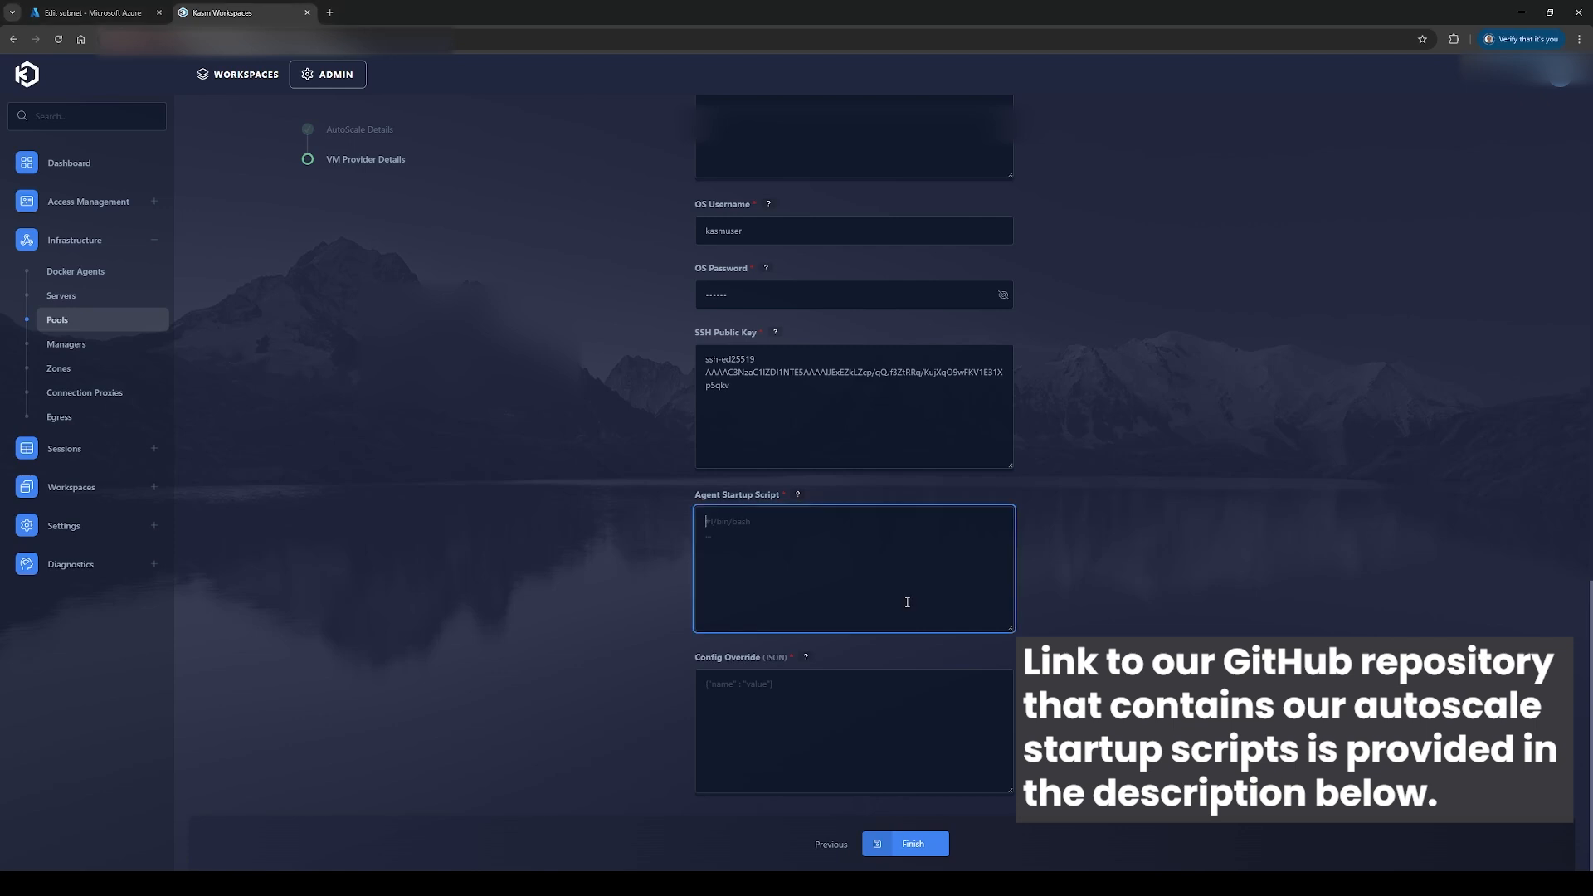
pyautogui.hotkey('ctrl', 'v')
# Step: Uncomment the IP assignment under Azure Private IP in the agent startup script
pyautogui.scroll(5, 907, 602)
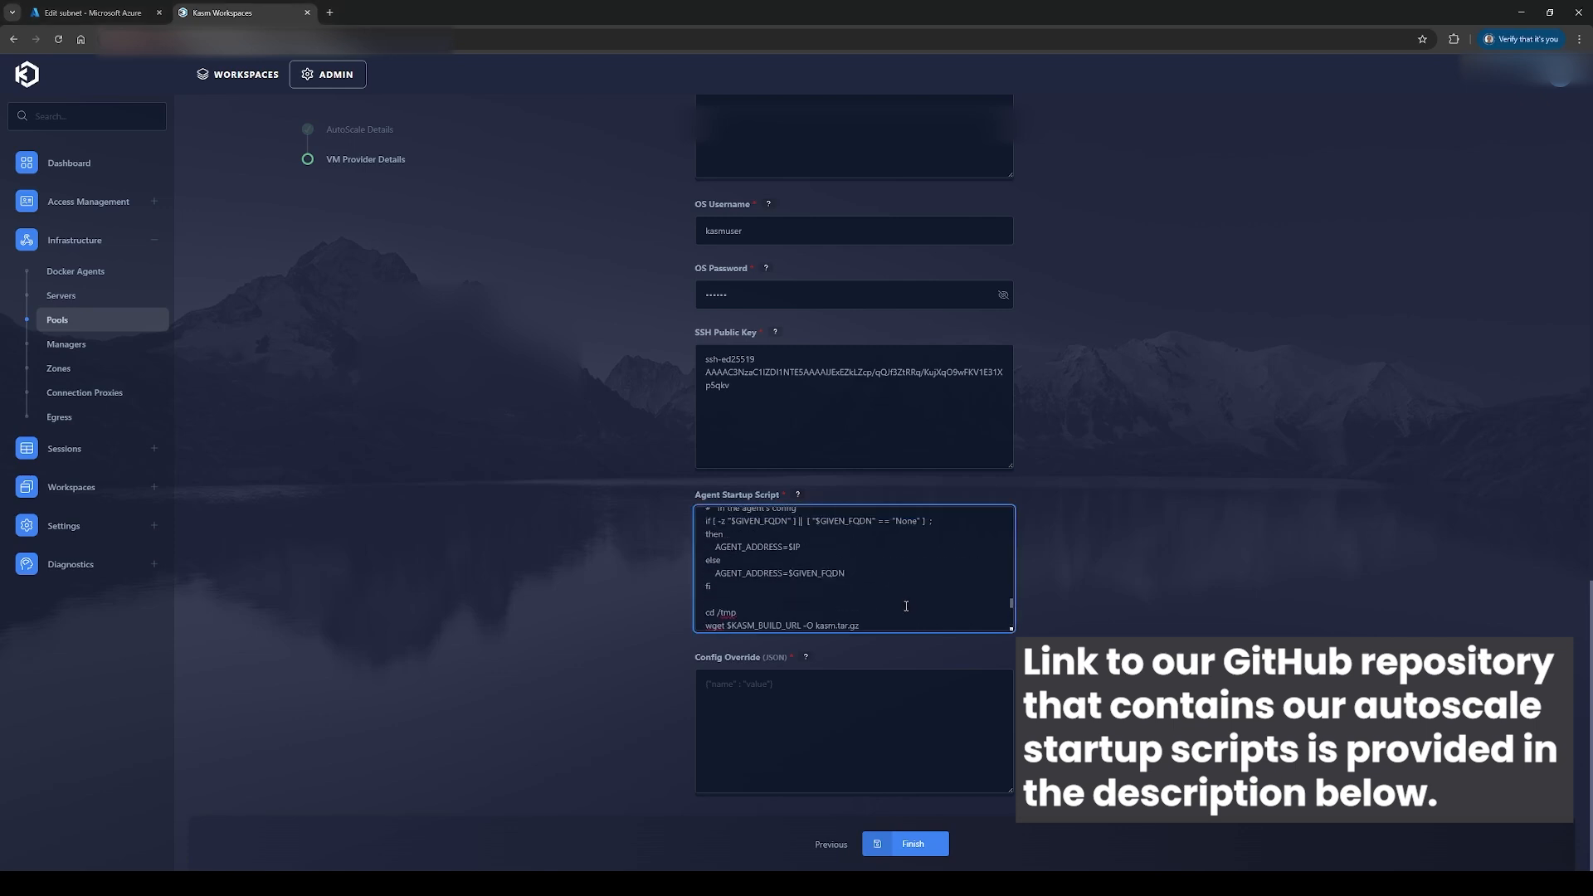
pyautogui.scroll(1, 711, 575)
pyautogui.click(706, 551)
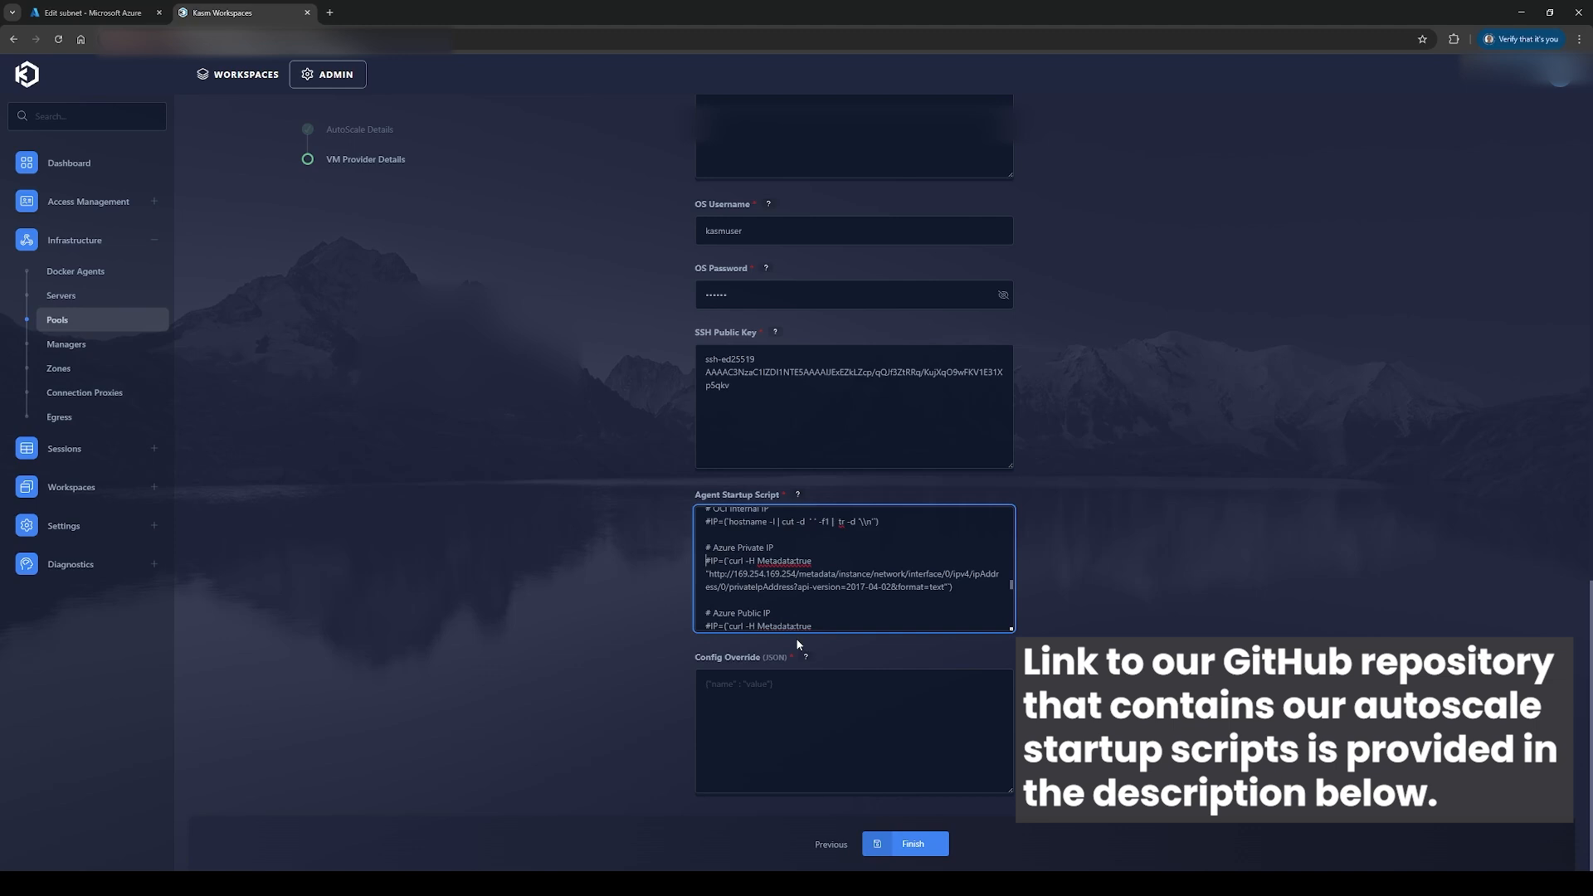
pyautogui.press('Delete')
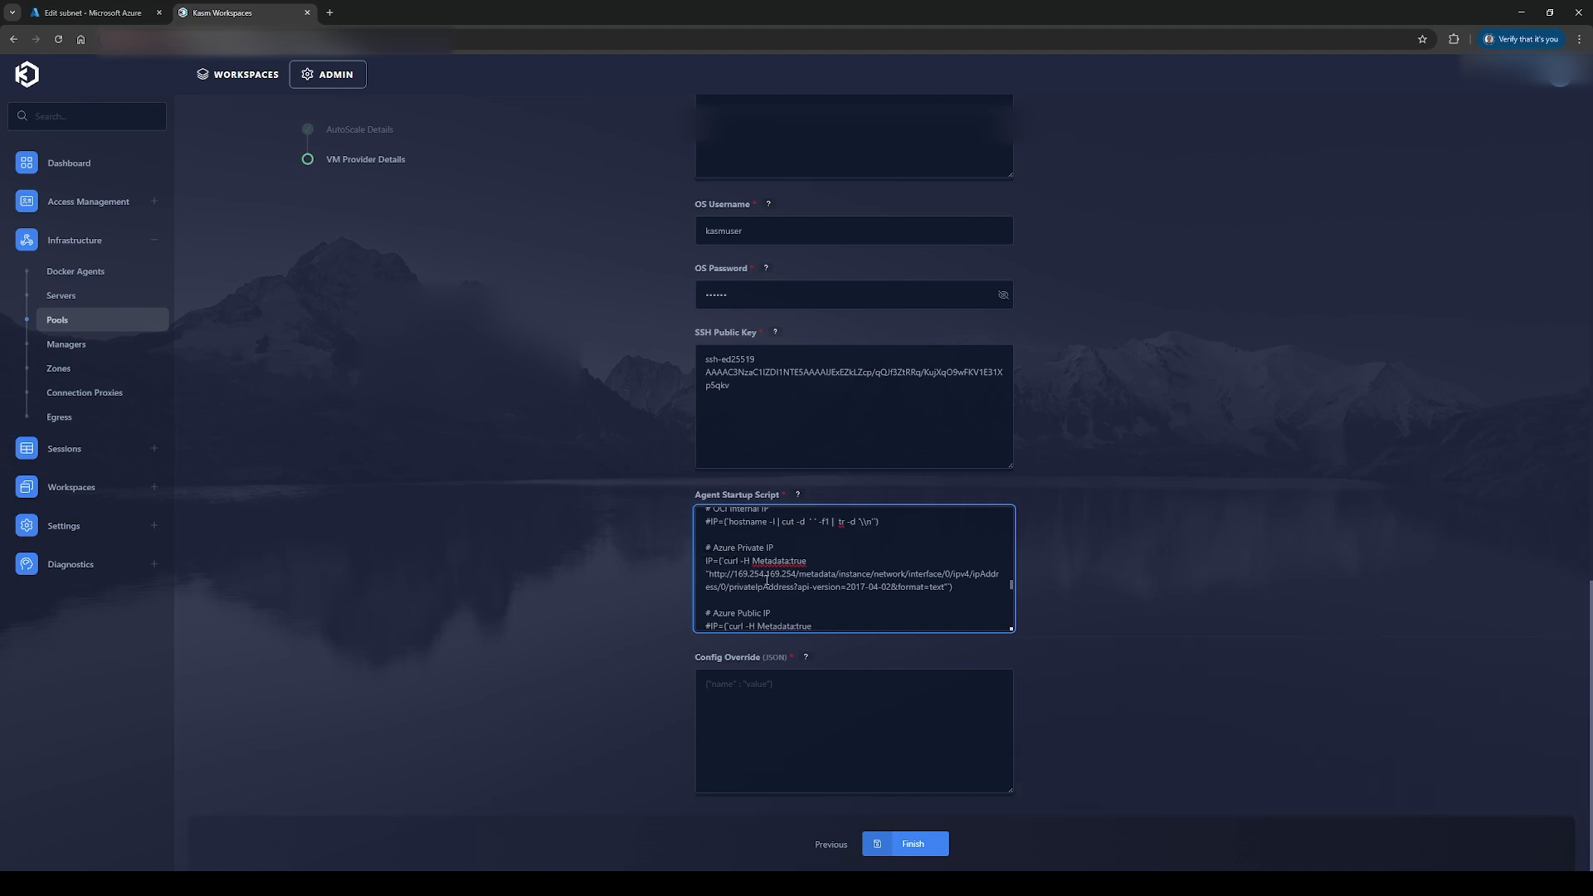
# Step: Set the Config Override to {} and save the VM provider and autoscale configuration
pyautogui.click(852, 760)
pyautogui.write('{}')
pyautogui.click(1298, 631)
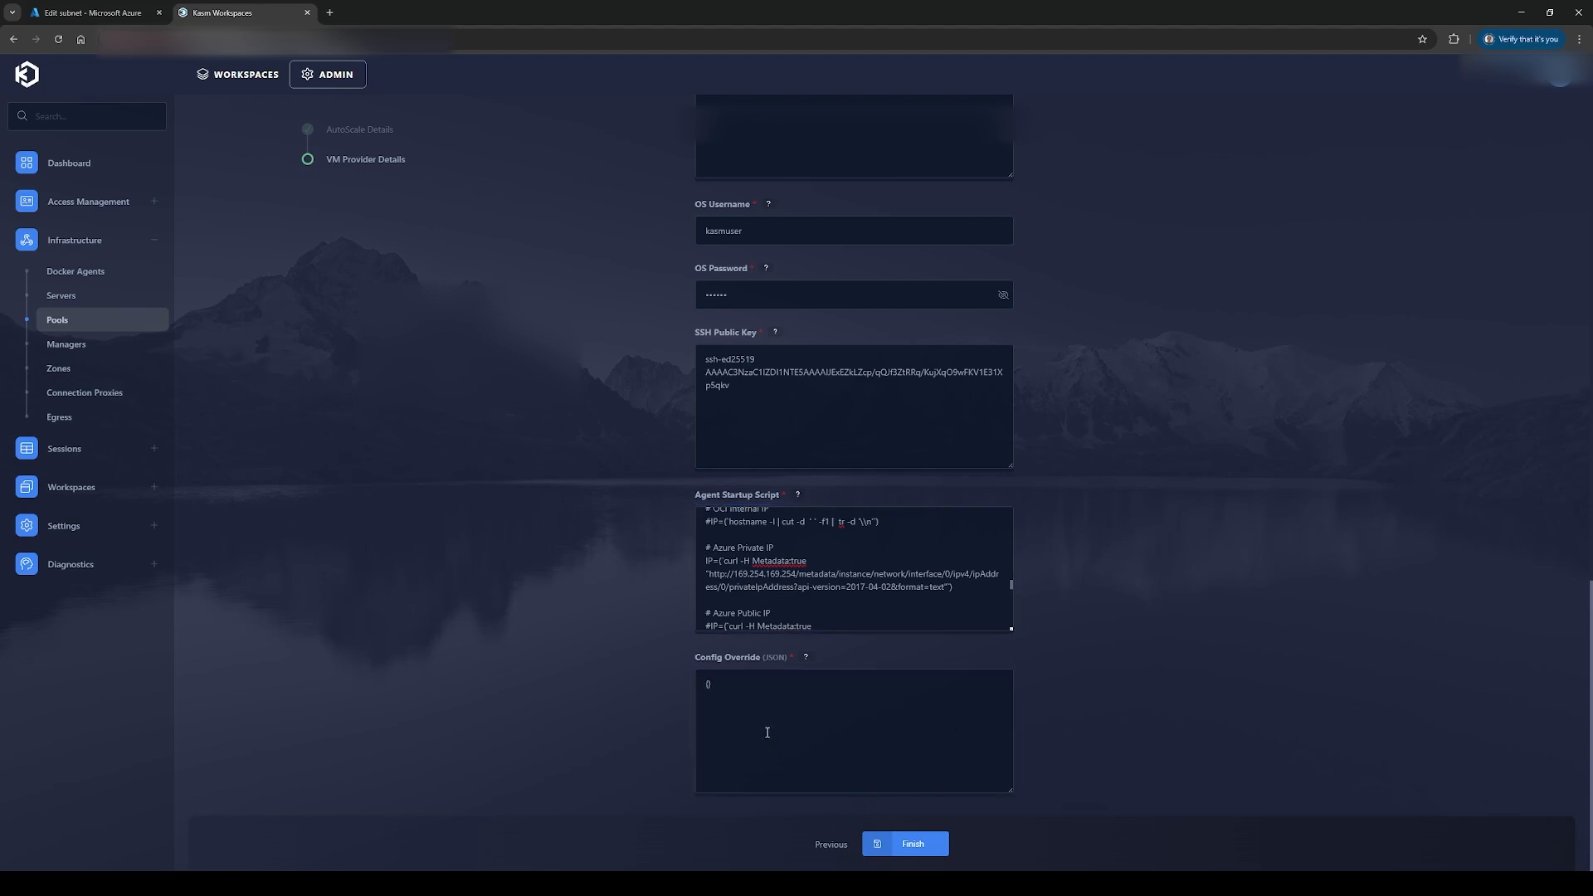
pyautogui.click(924, 854)
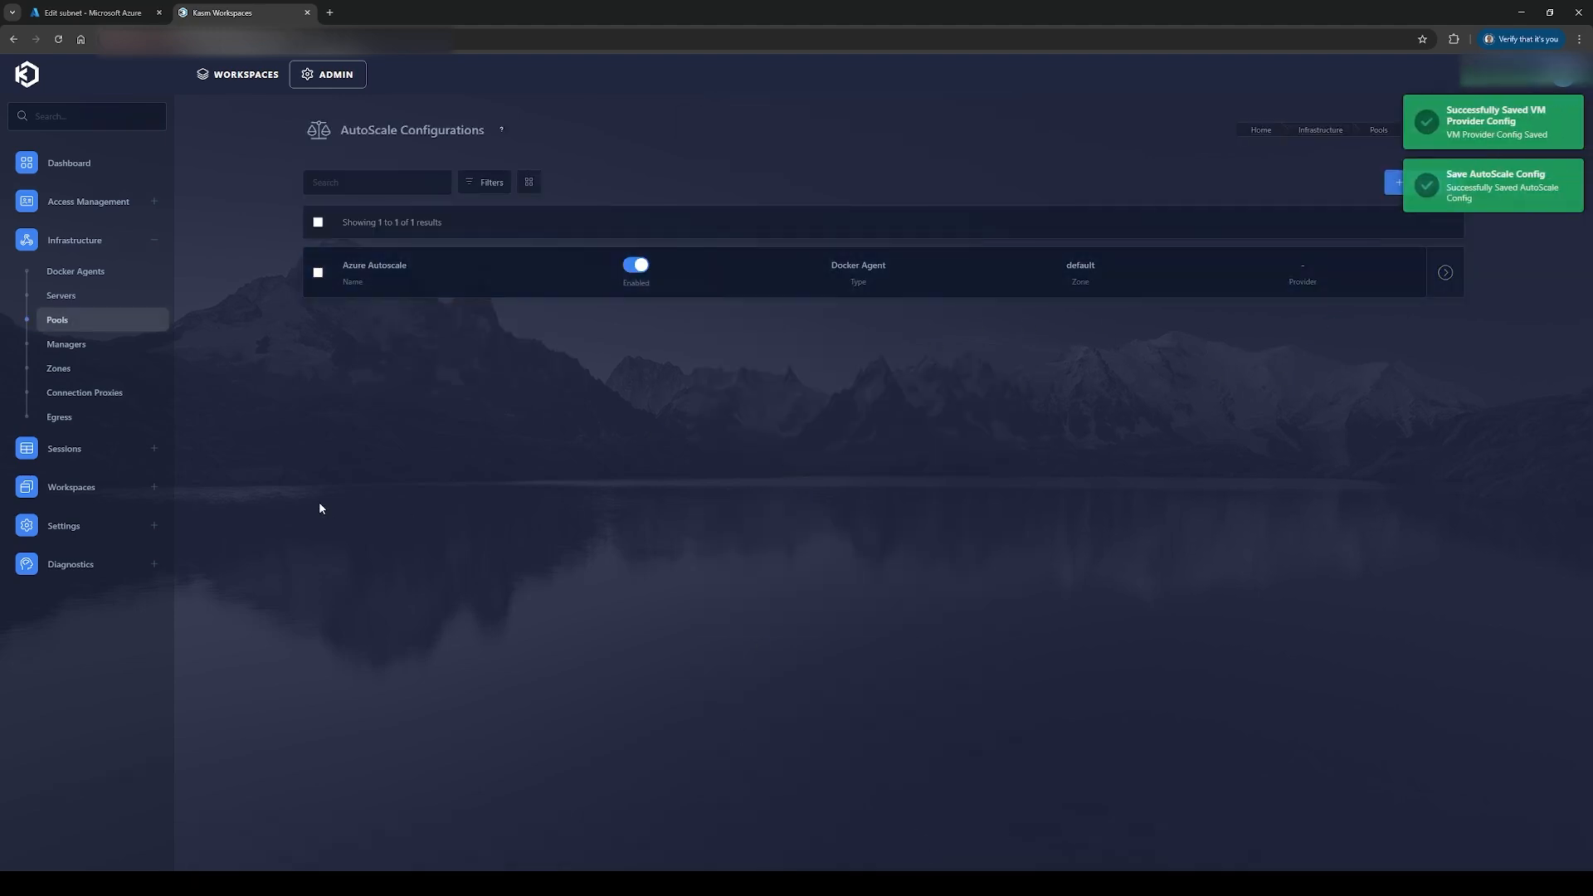
# Step: Check the refreshed Docker Agents list for the autoscaled Azure agent, and check the virtual machines in the Azure portal
pyautogui.click(68, 272)
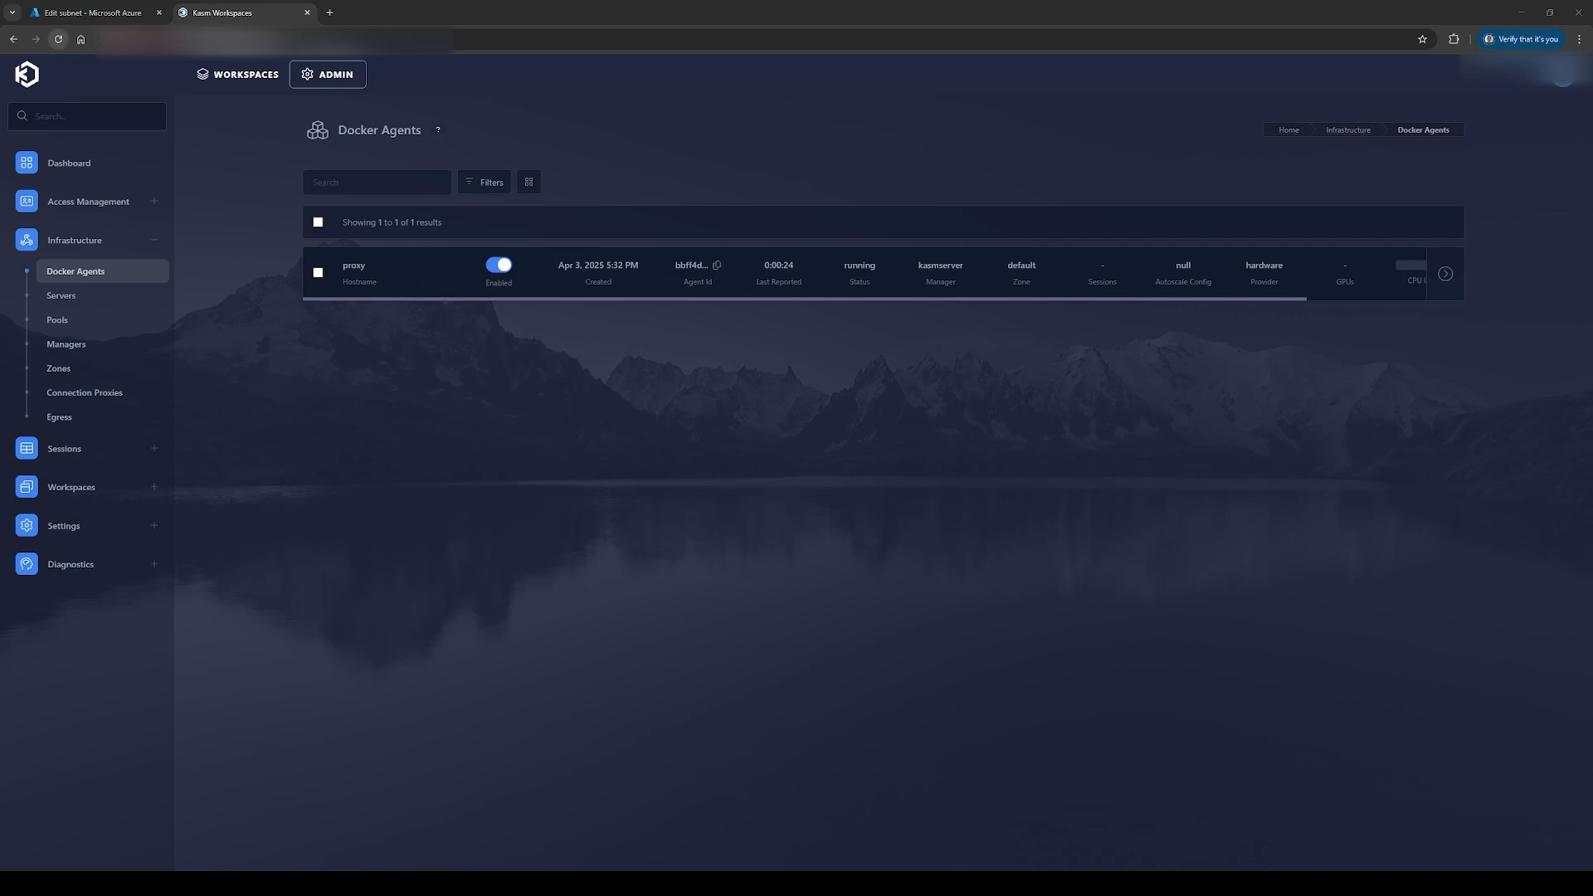
pyautogui.click(63, 40)
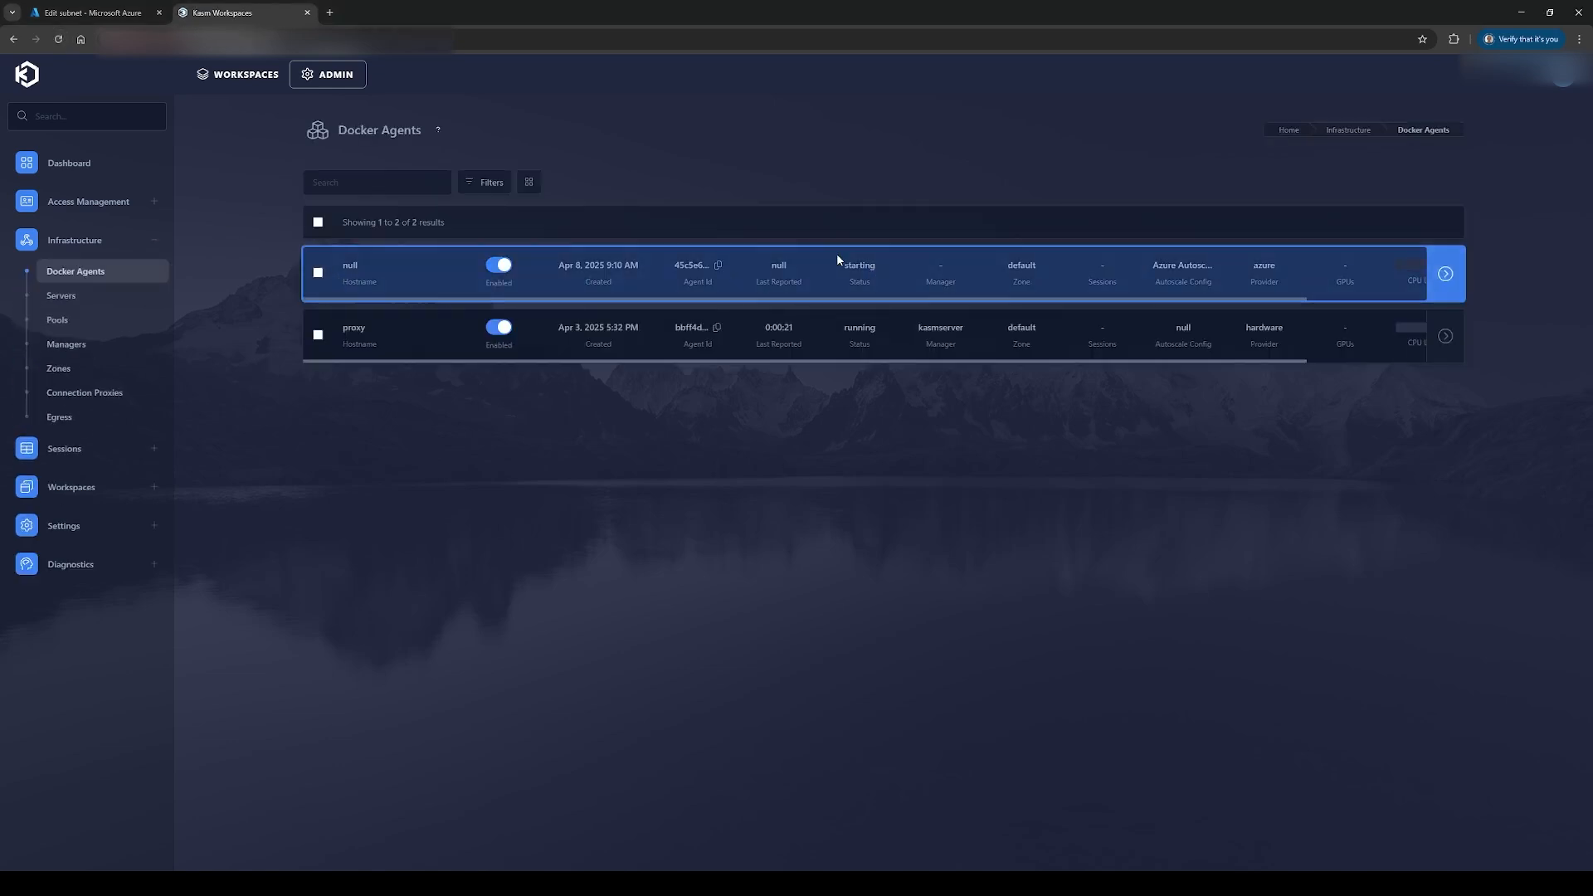
pyautogui.click(91, 13)
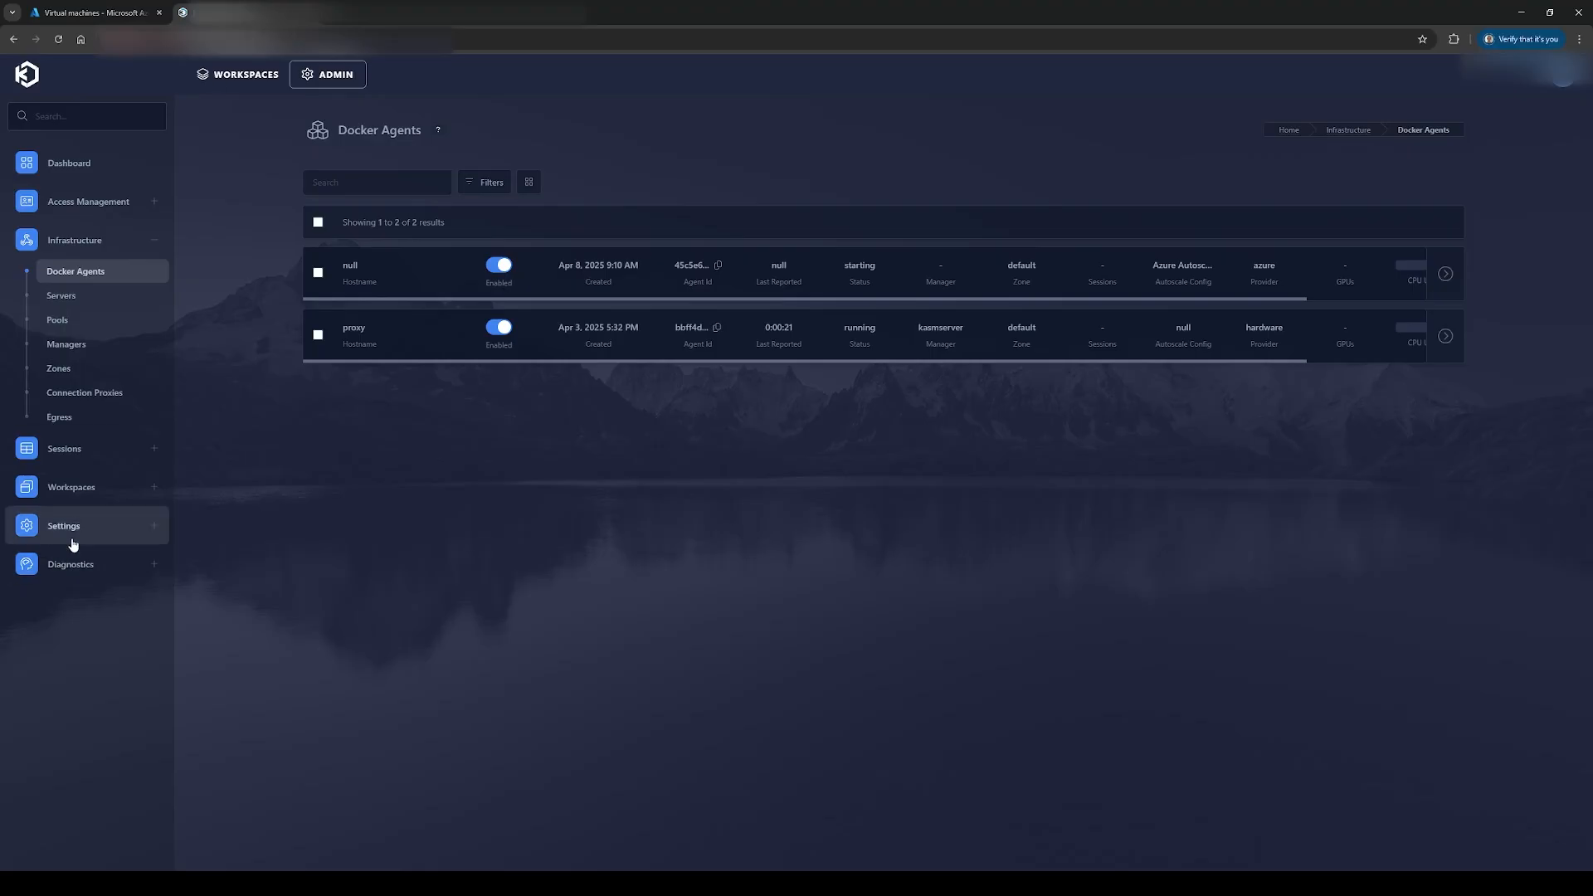
# Step: Install the Chrome, Firefox and Slack workspaces from the Workspace Registry
pyautogui.click(66, 490)
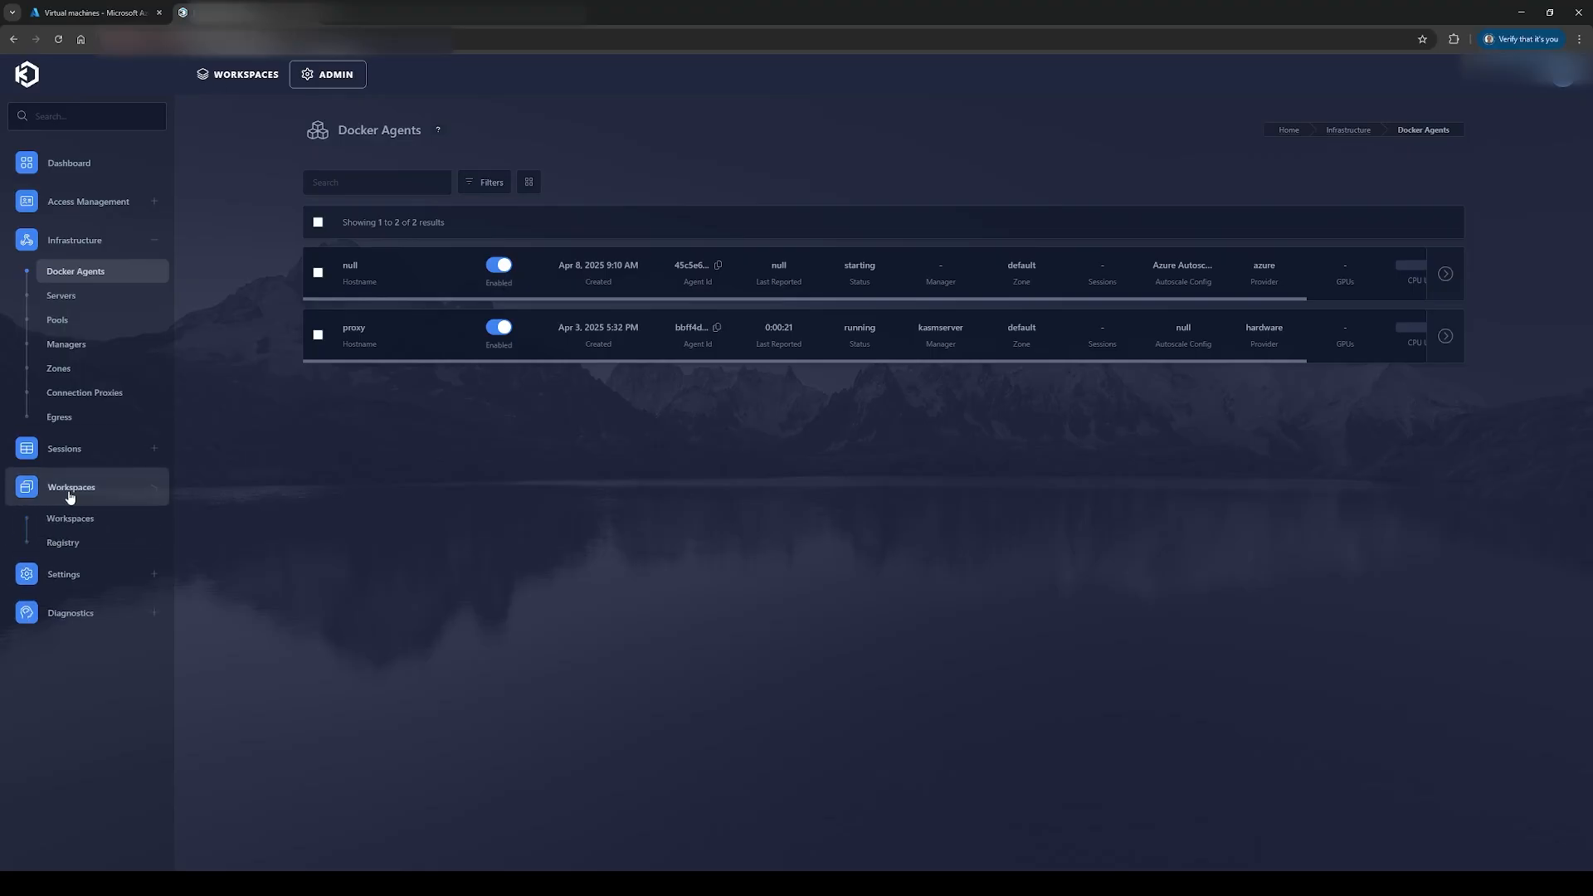
pyautogui.click(63, 543)
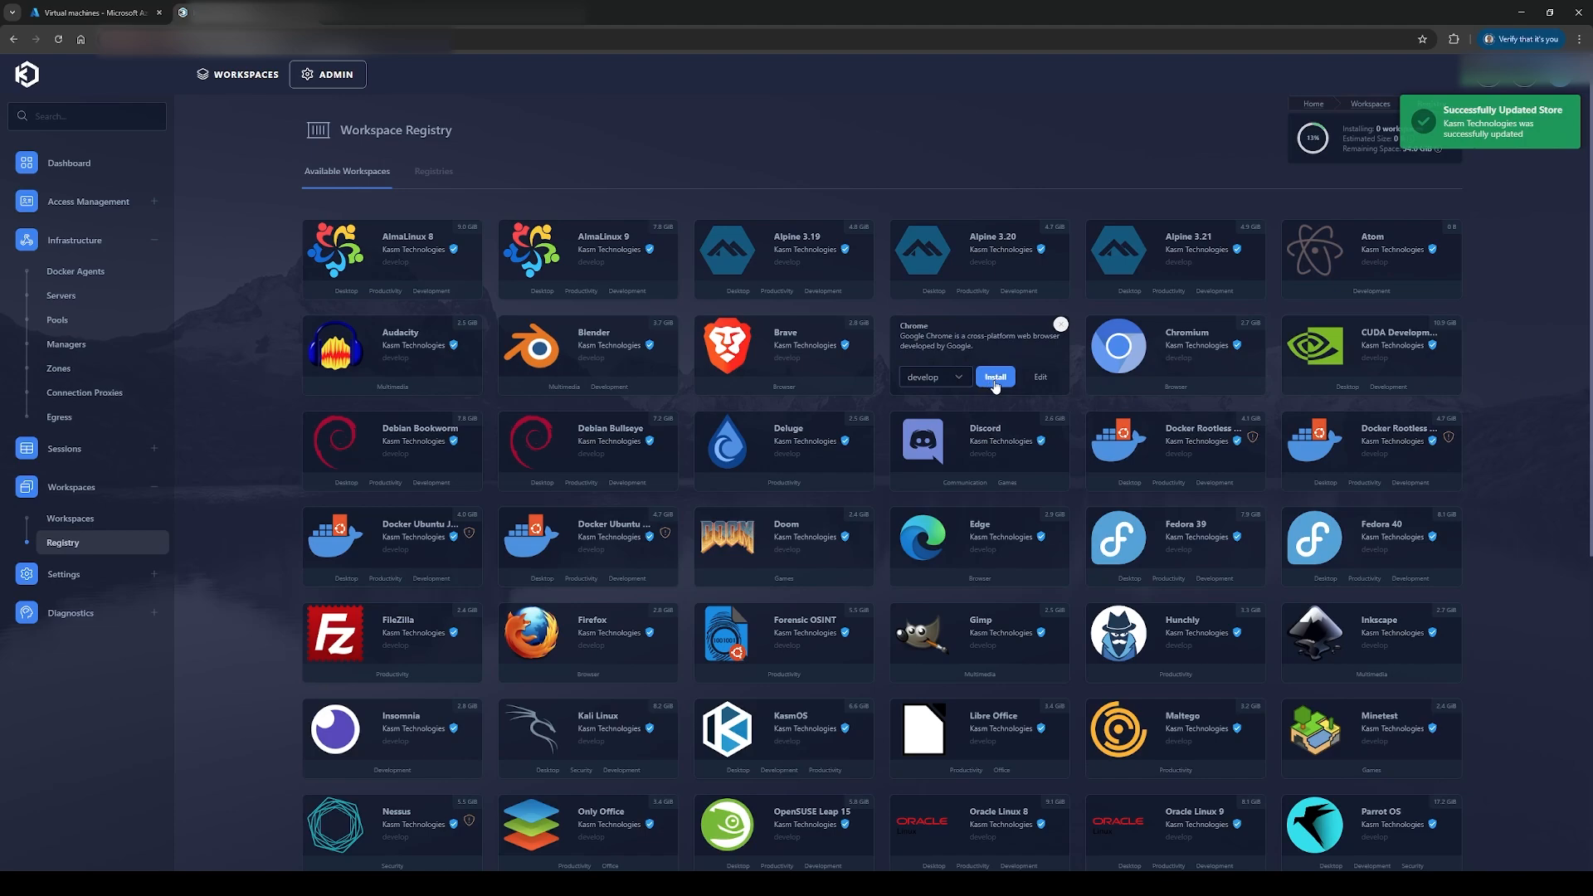
pyautogui.click(992, 380)
pyautogui.scroll(-1, 1548, 444)
pyautogui.scroll(-5, 1542, 445)
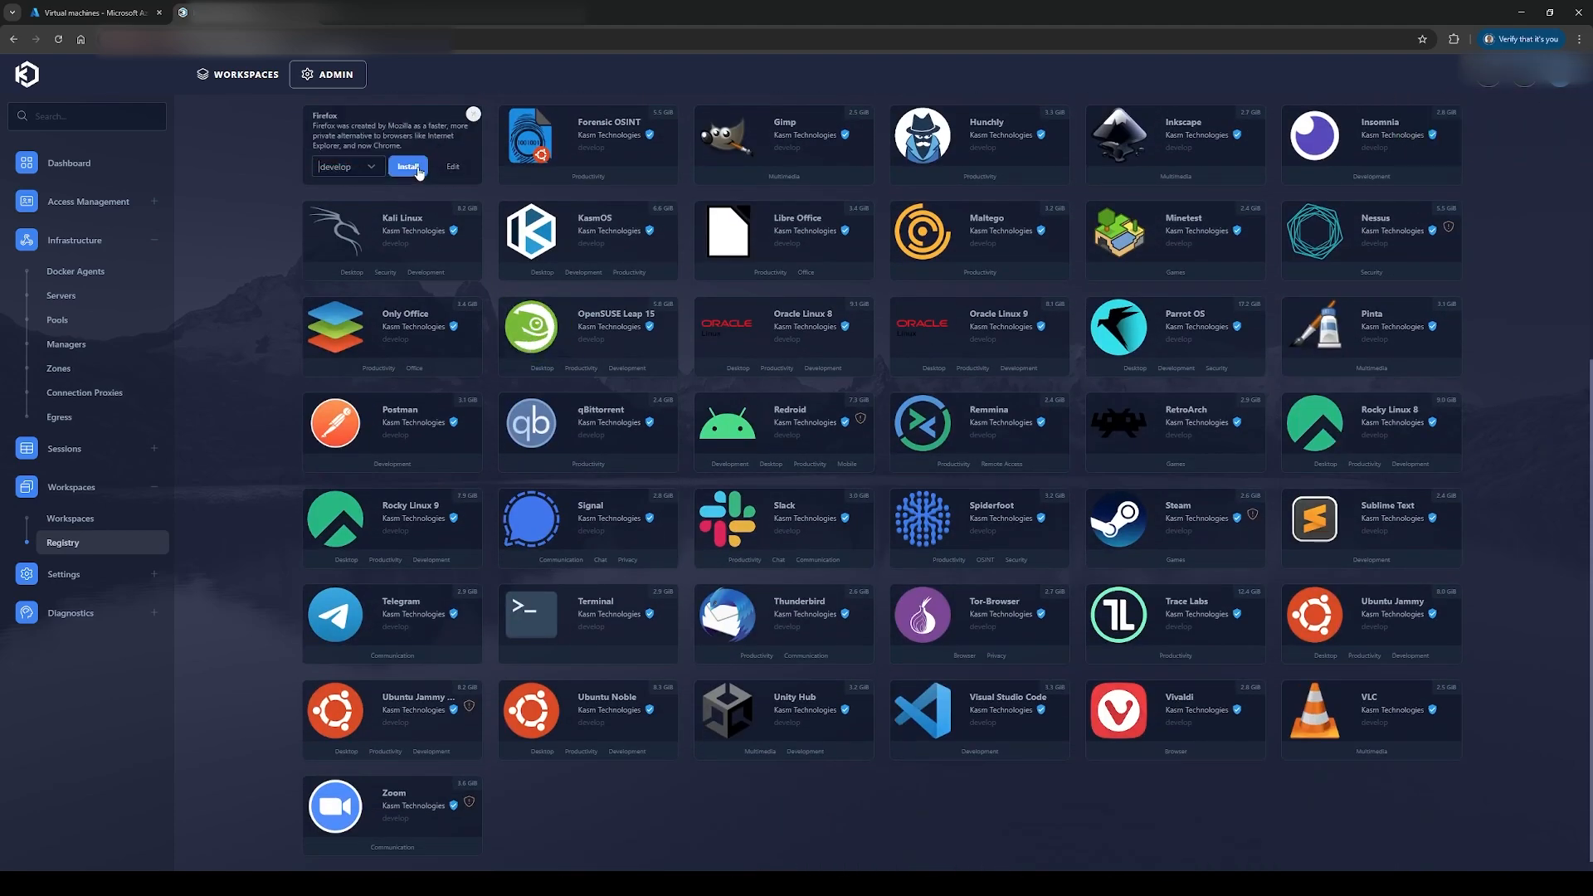
pyautogui.click(415, 165)
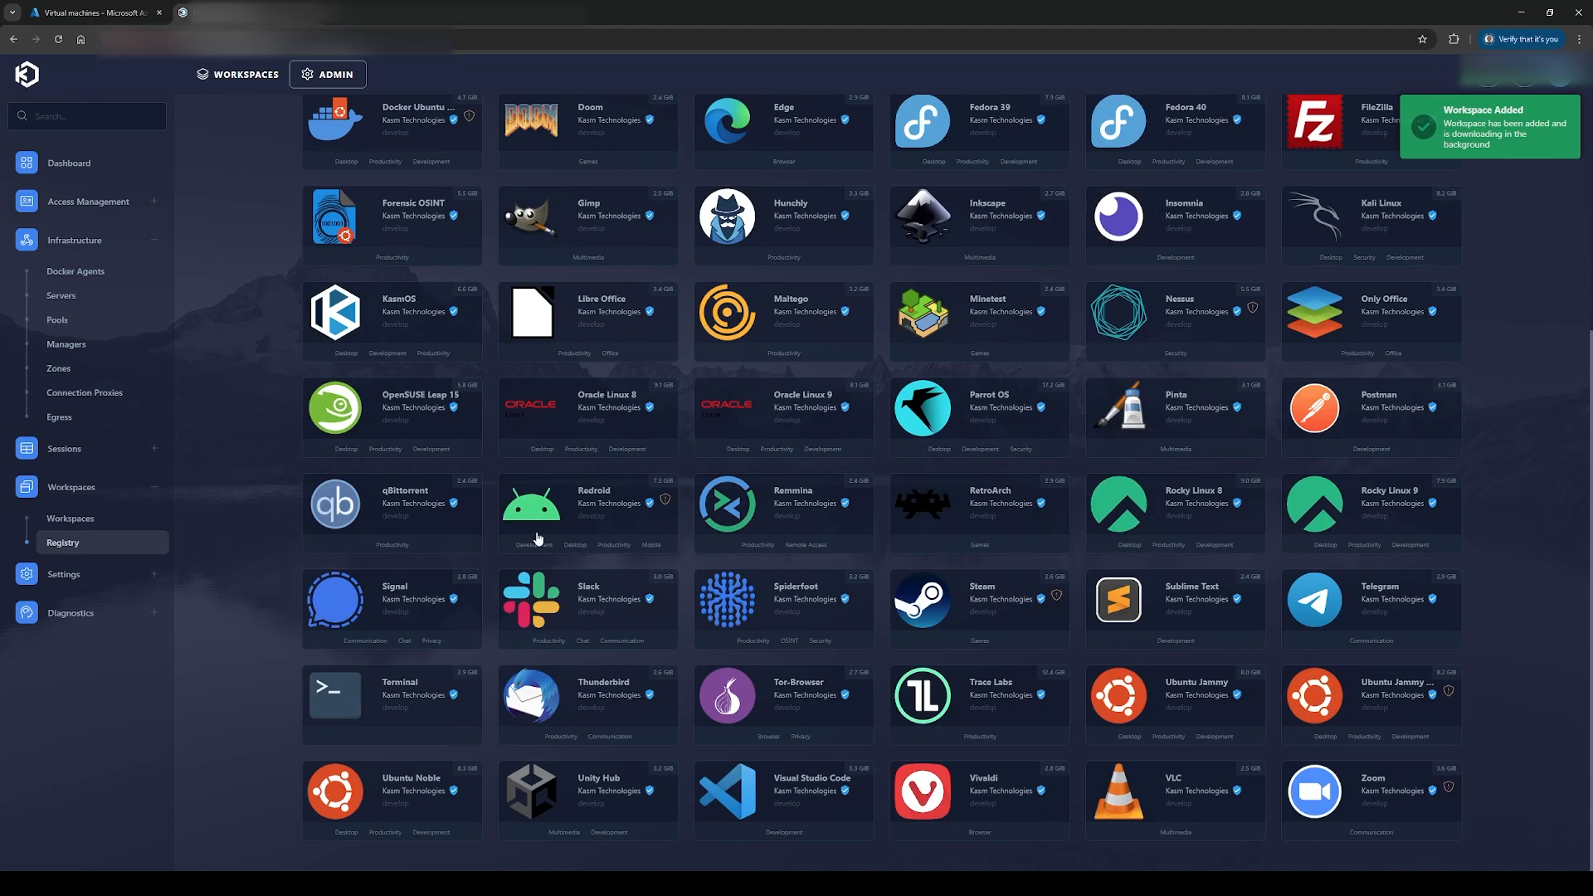
pyautogui.click(604, 631)
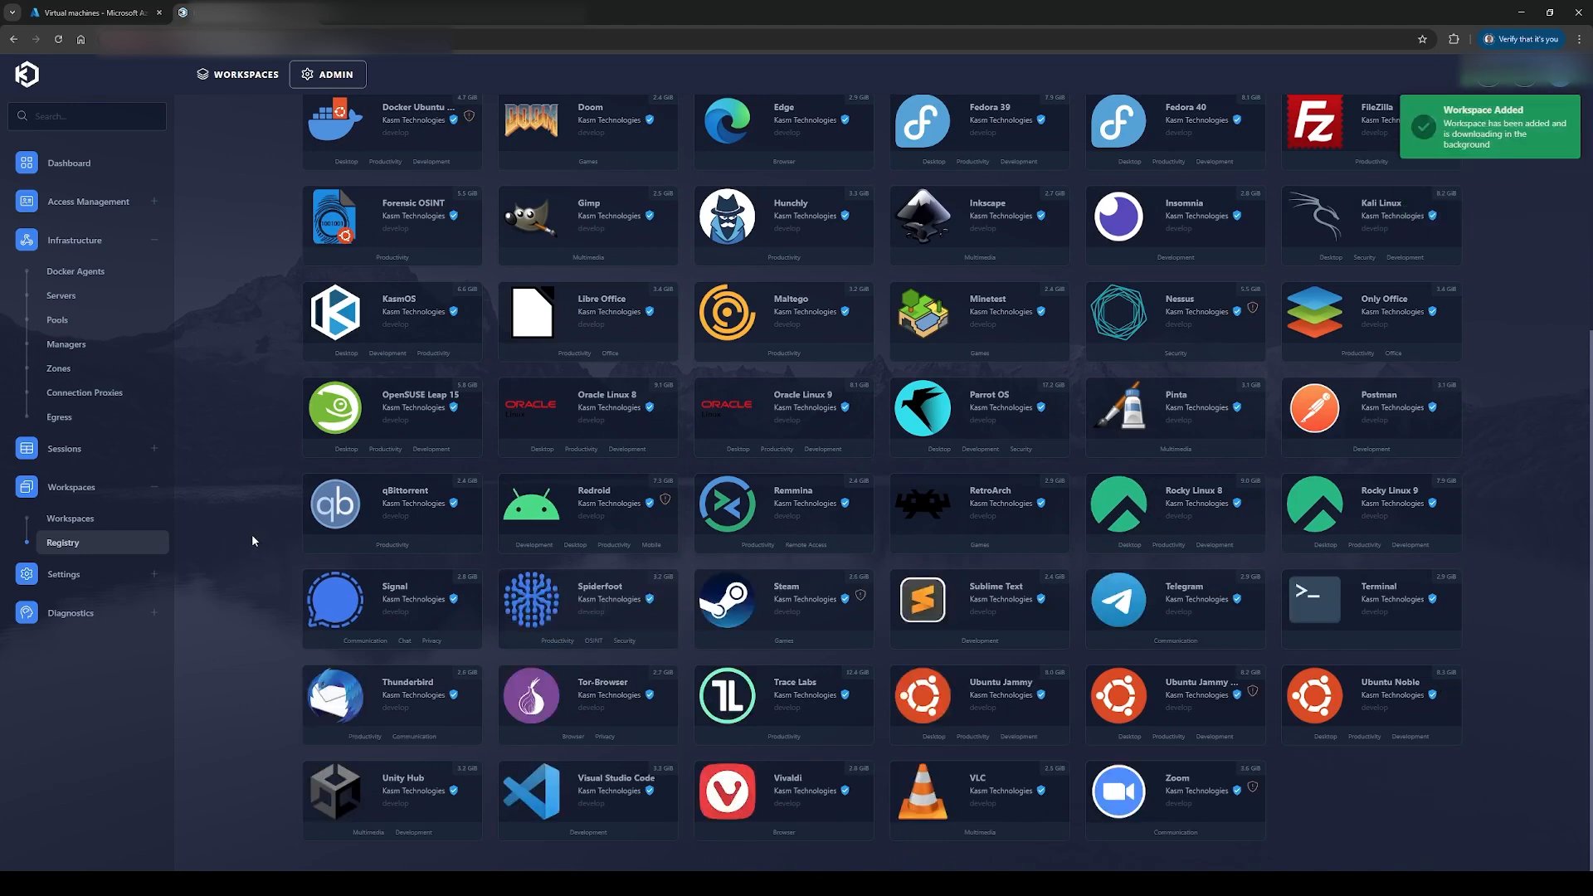
pyautogui.scroll(5, 252, 534)
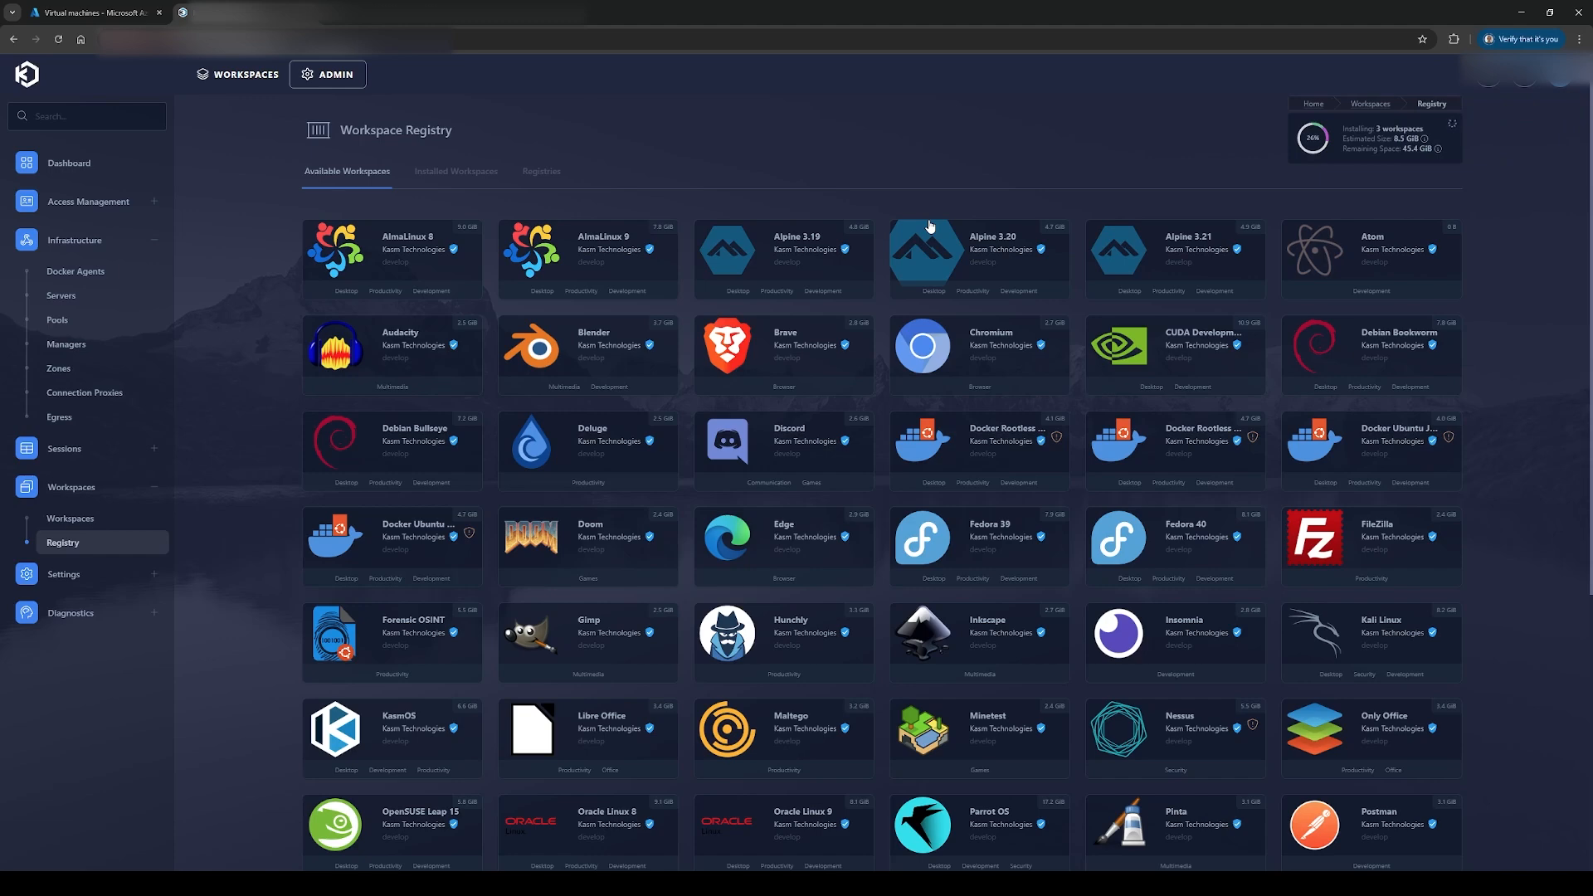
# Step: Check the image download status of the Chrome and Firefox workspaces on the user-facing Workspaces page
pyautogui.click(242, 74)
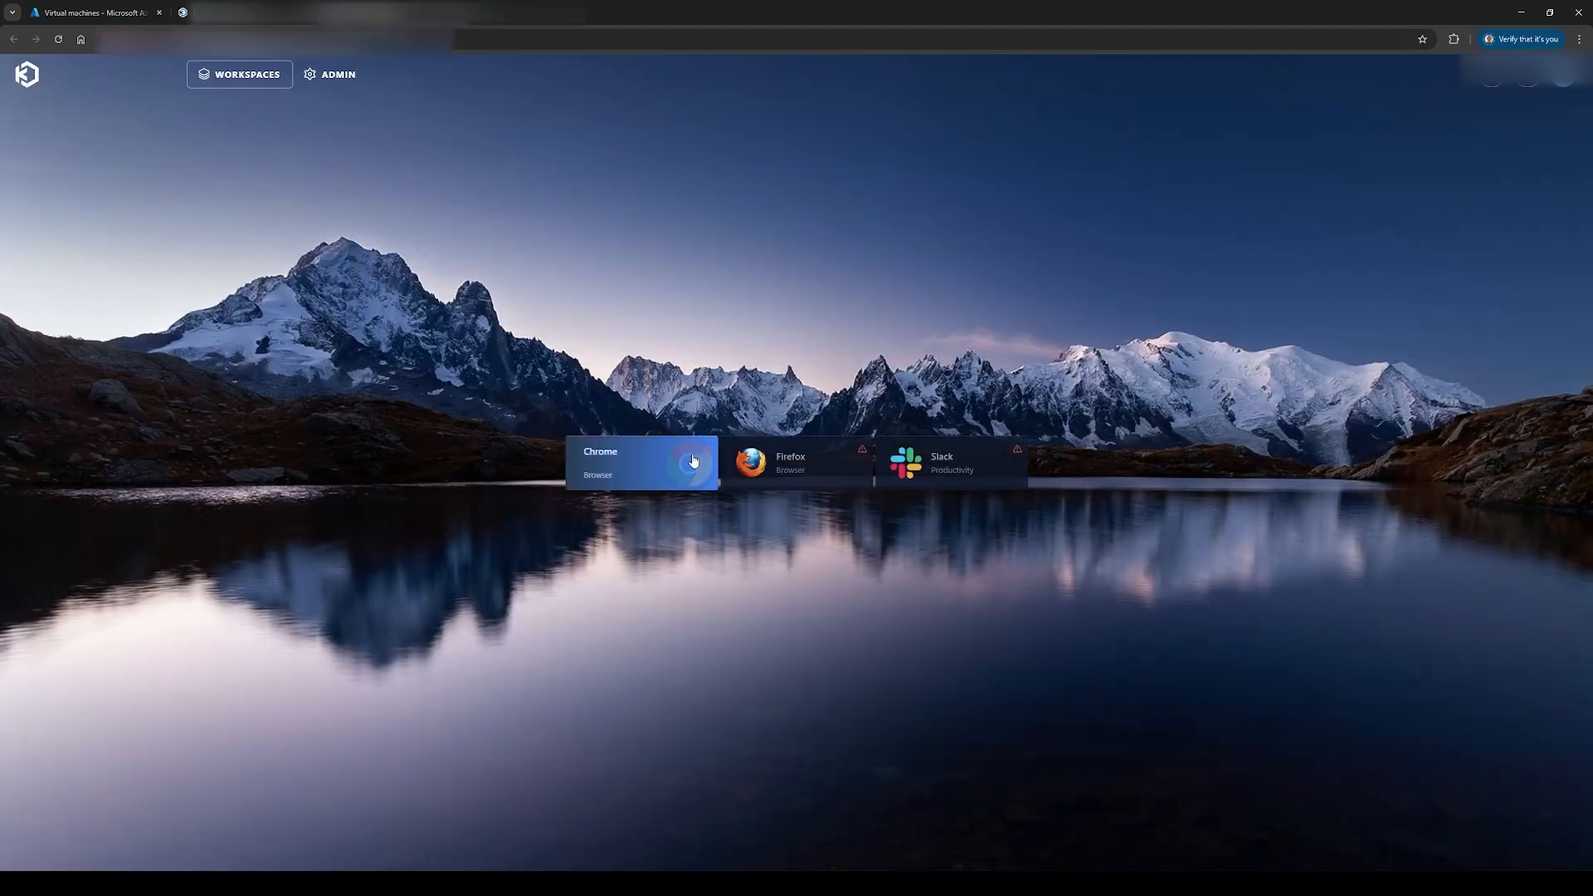
pyautogui.moveTo(709, 459)
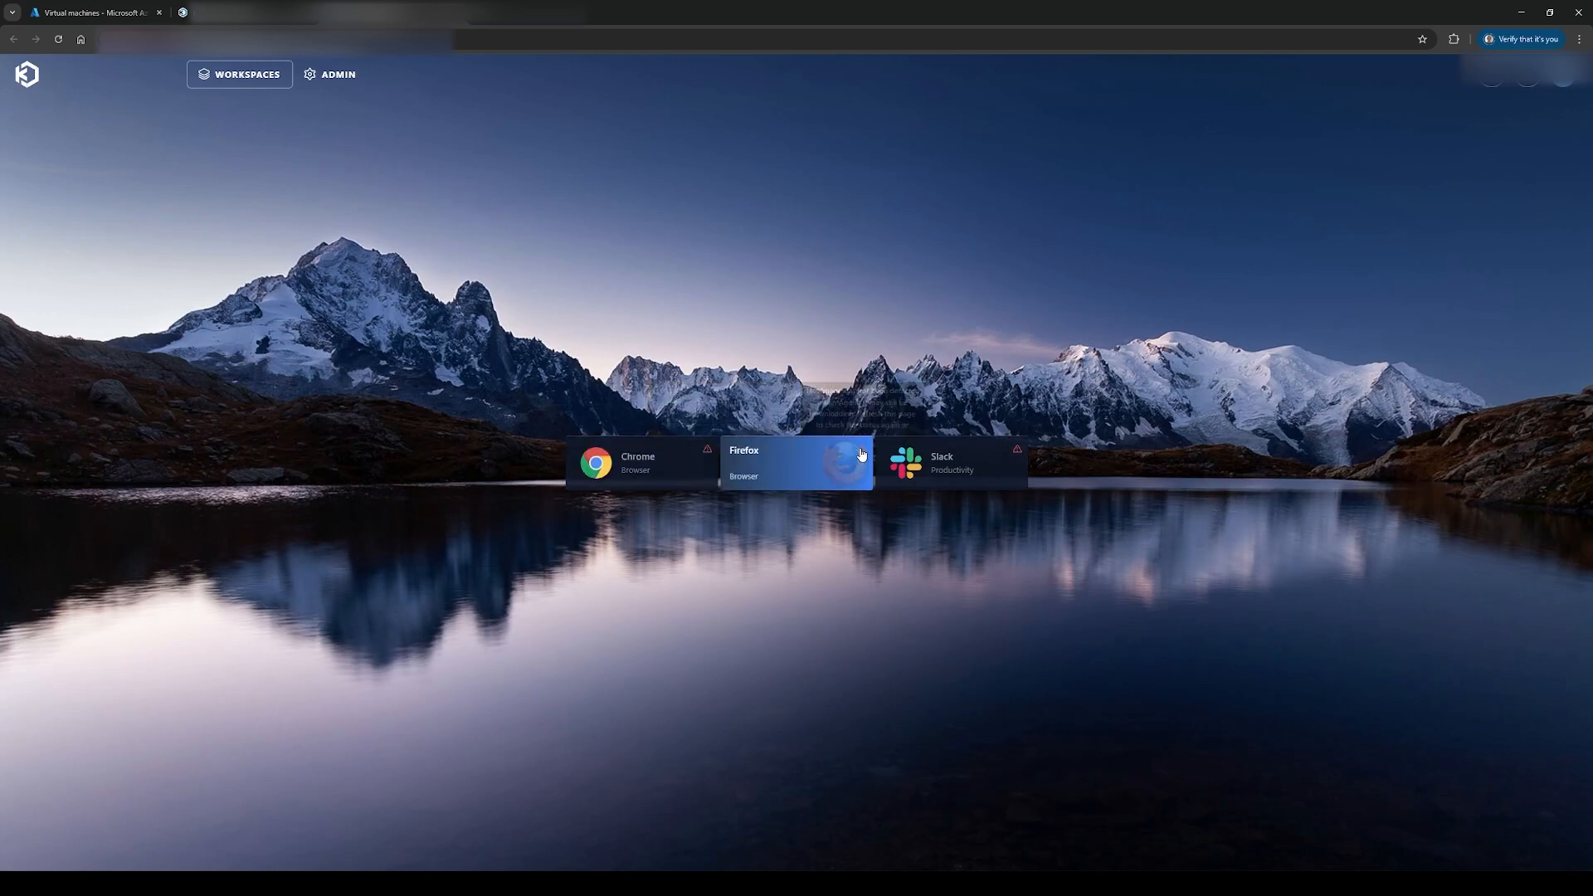
pyautogui.moveTo(864, 455)
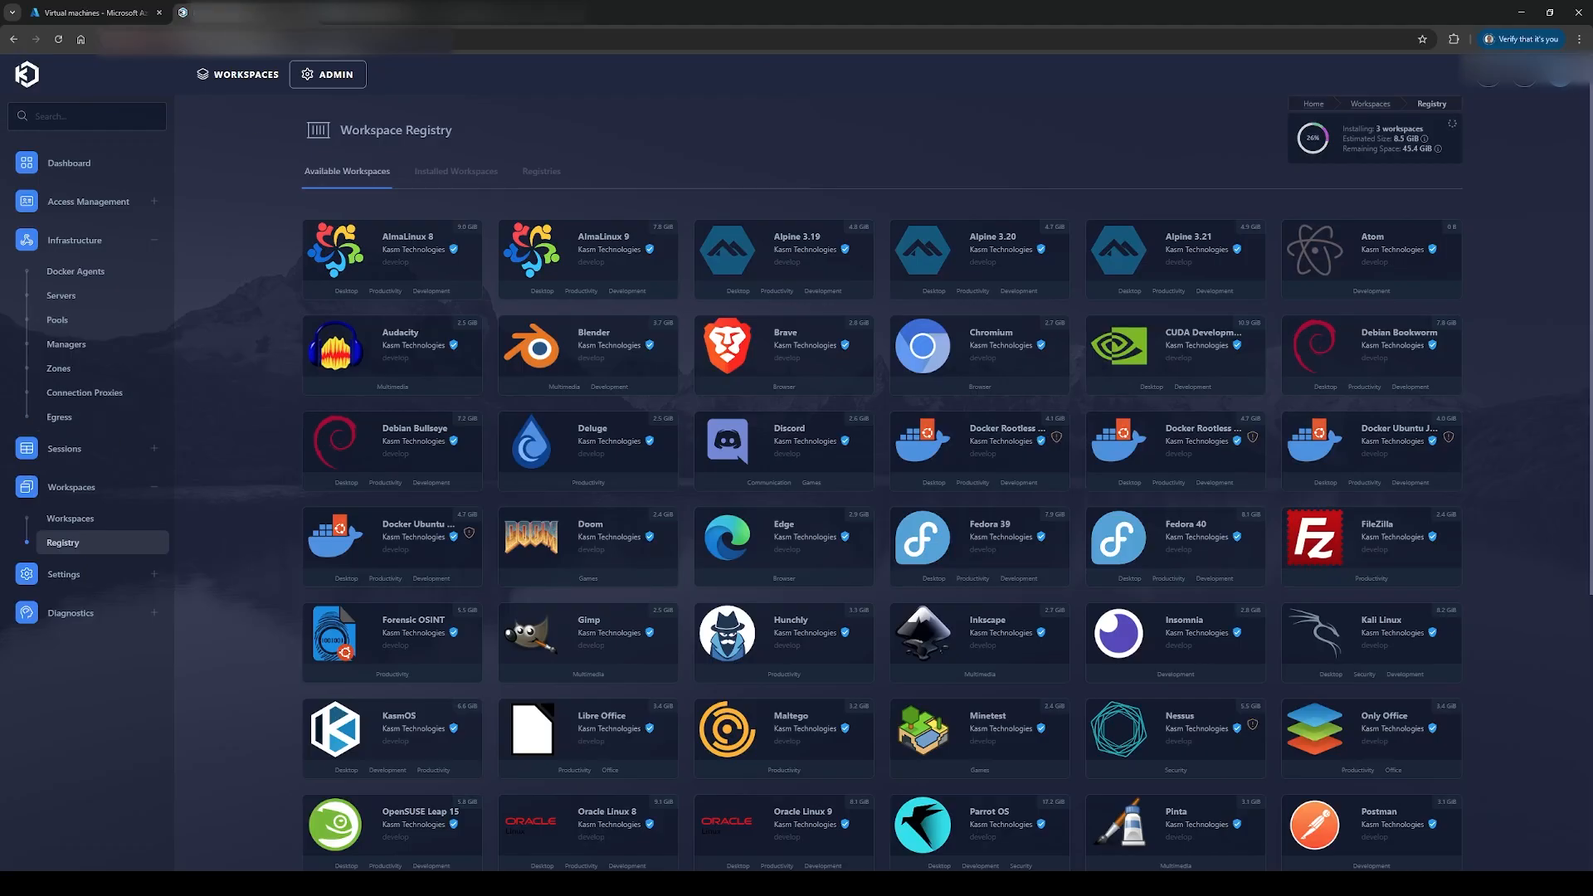
# Step: Check the status of the Azure agent in the refreshed Docker Agents list, and recheck the warnings on the Chrome and Firefox workspaces
pyautogui.click(101, 278)
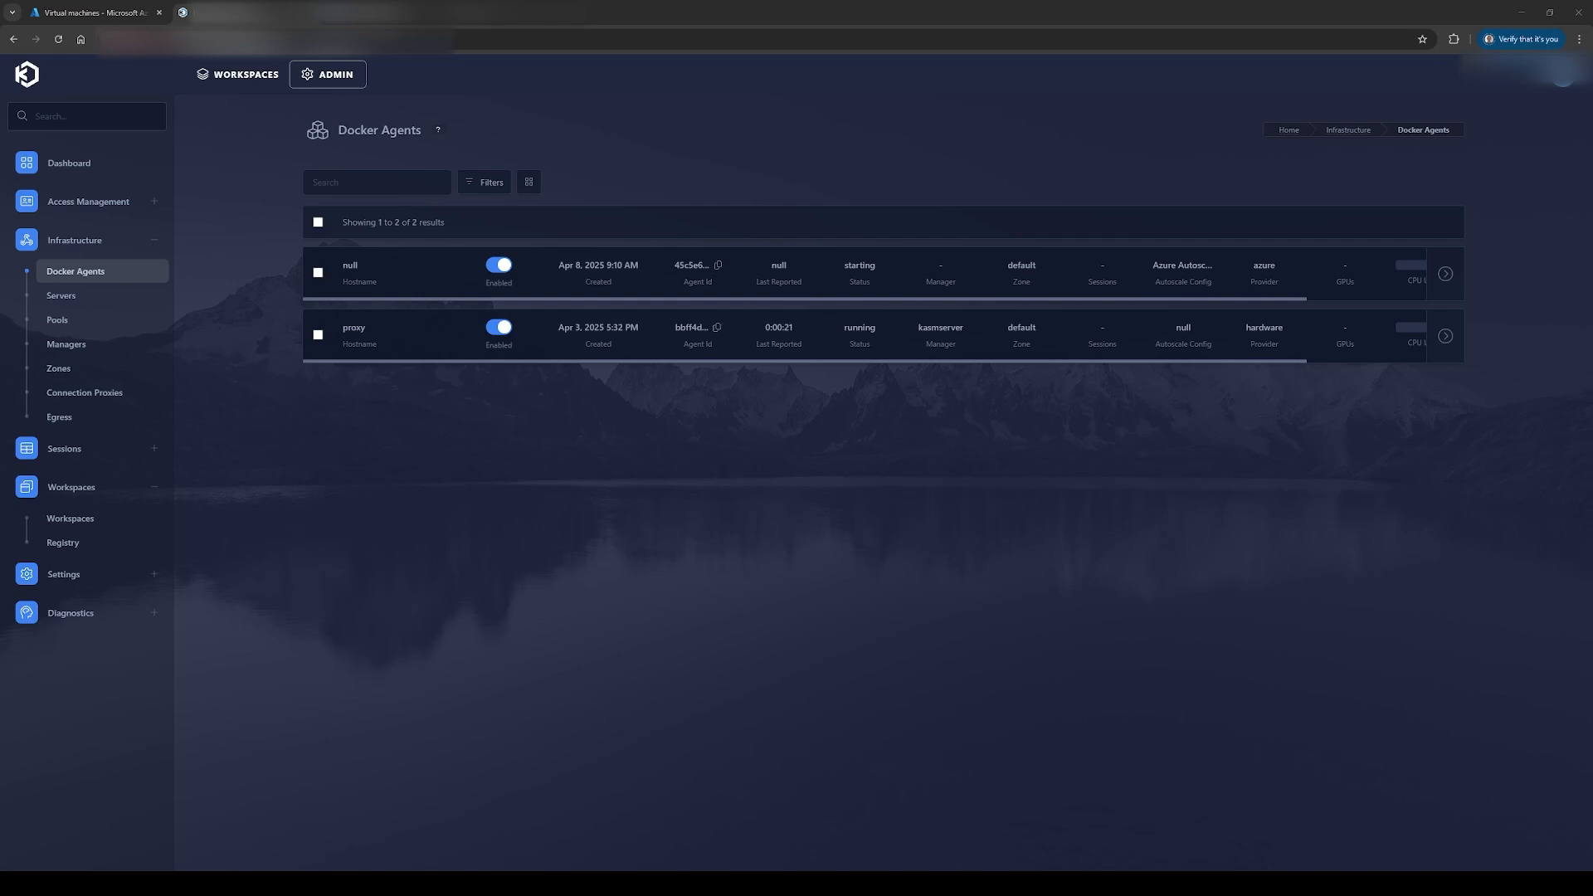
pyautogui.click(60, 40)
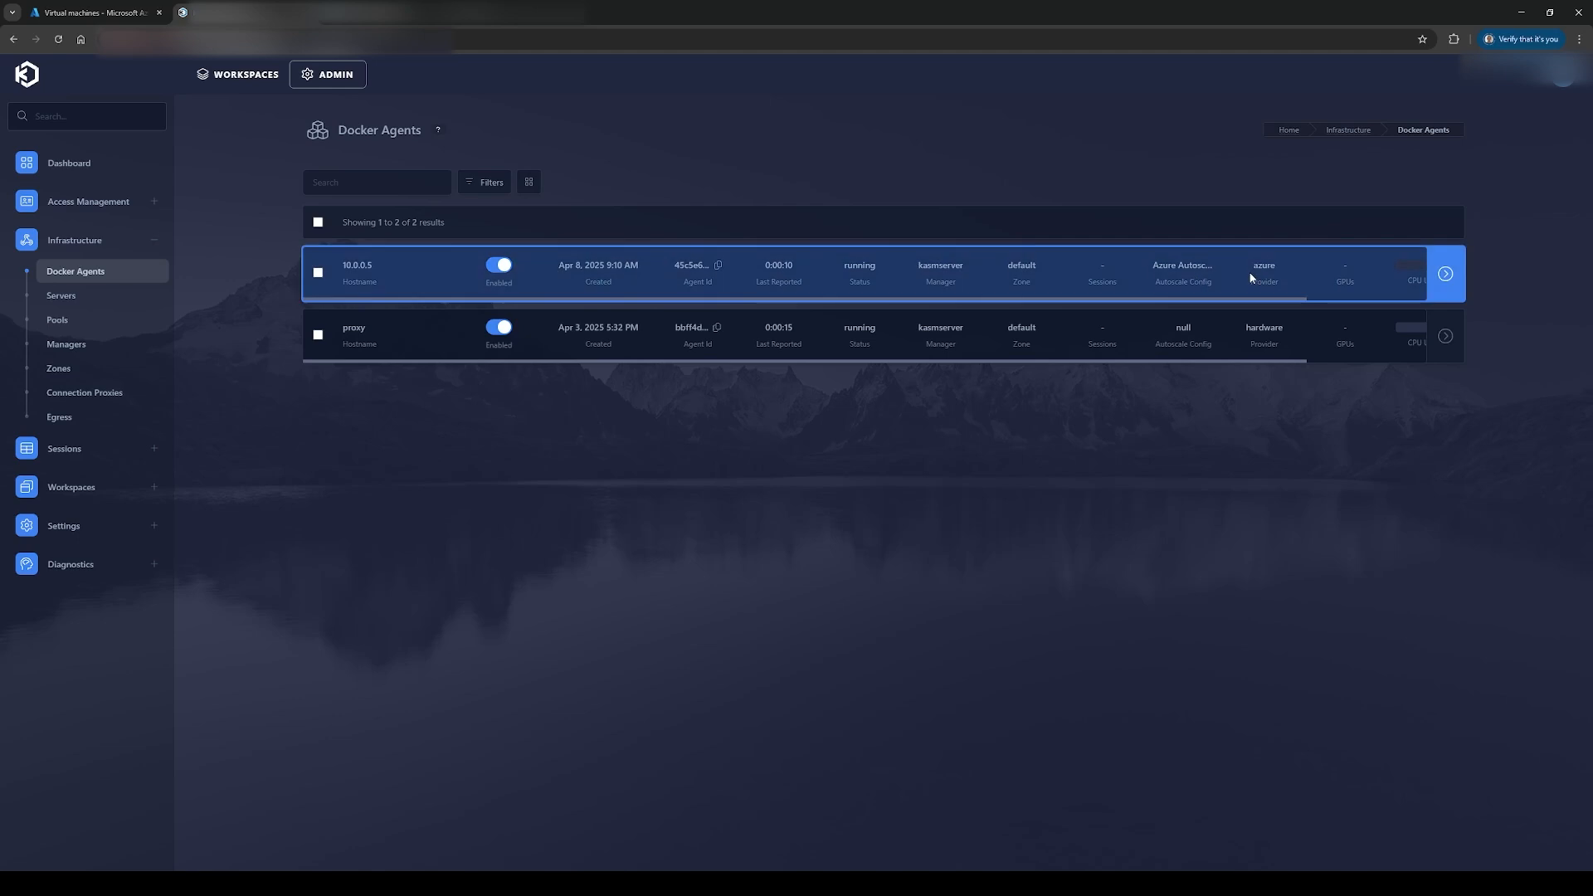
pyautogui.click(239, 74)
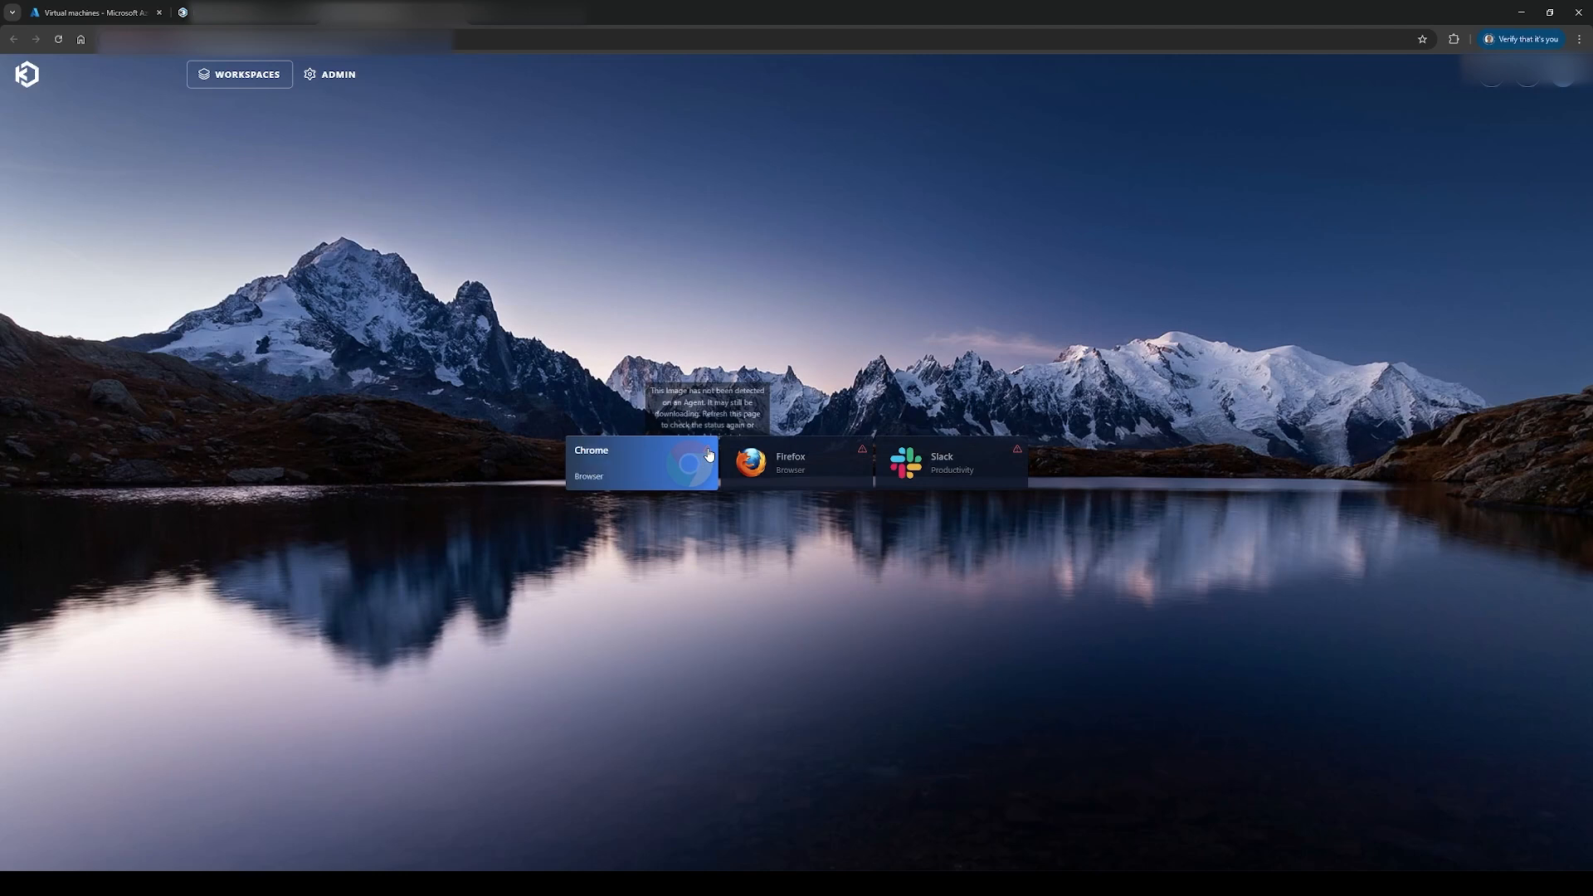
pyautogui.moveTo(864, 451)
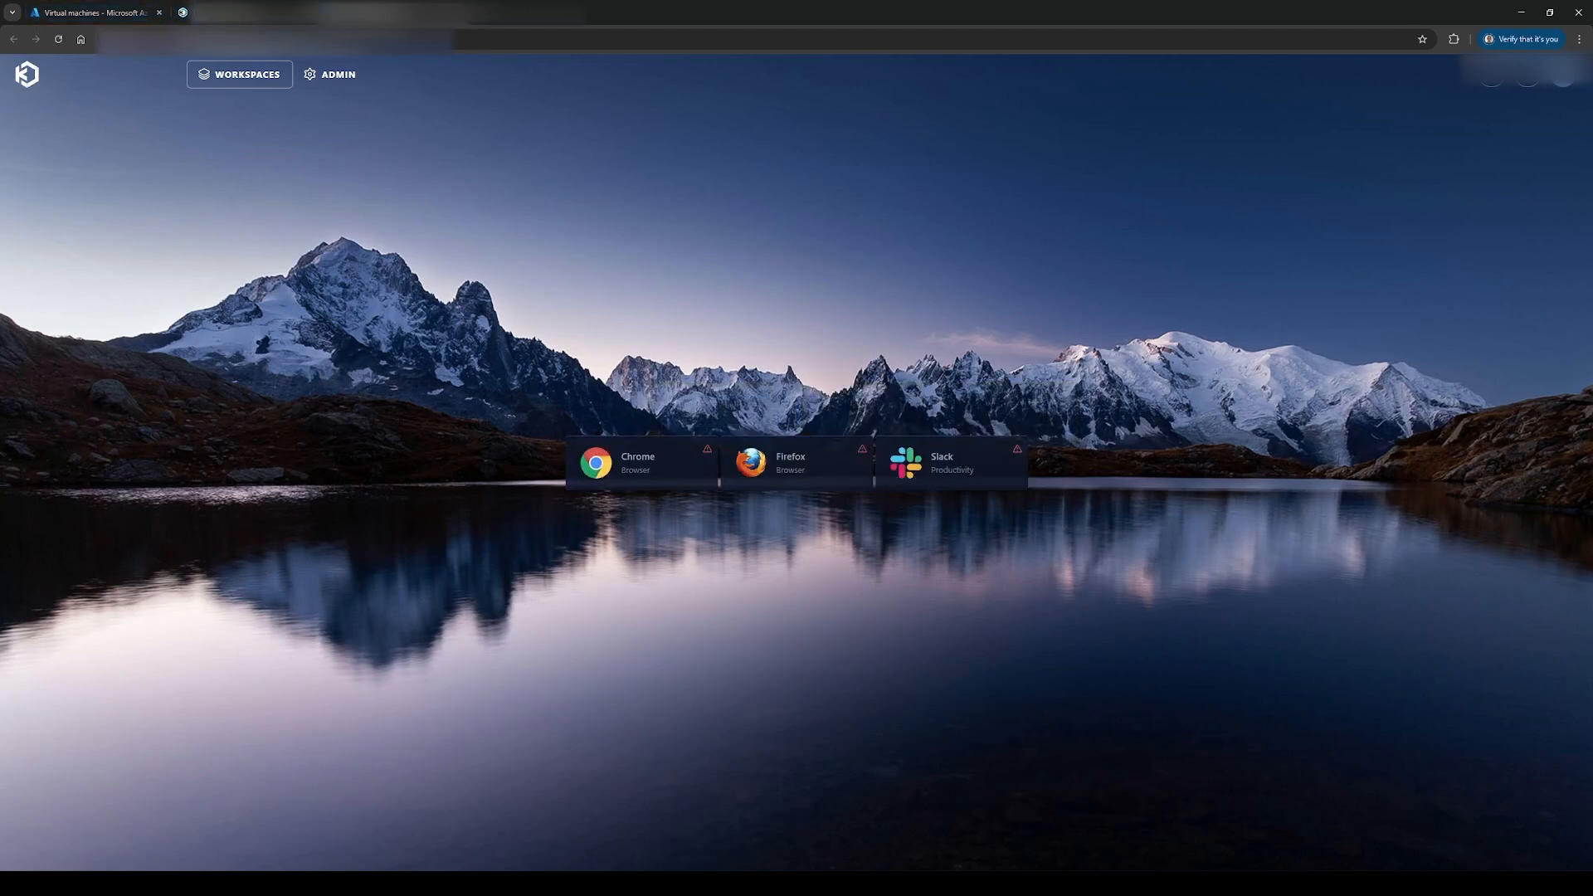
# Step: Search the application logs for "image" to follow the workspace image pulls on the agents
pyautogui.click(243, 18)
pyautogui.click(53, 566)
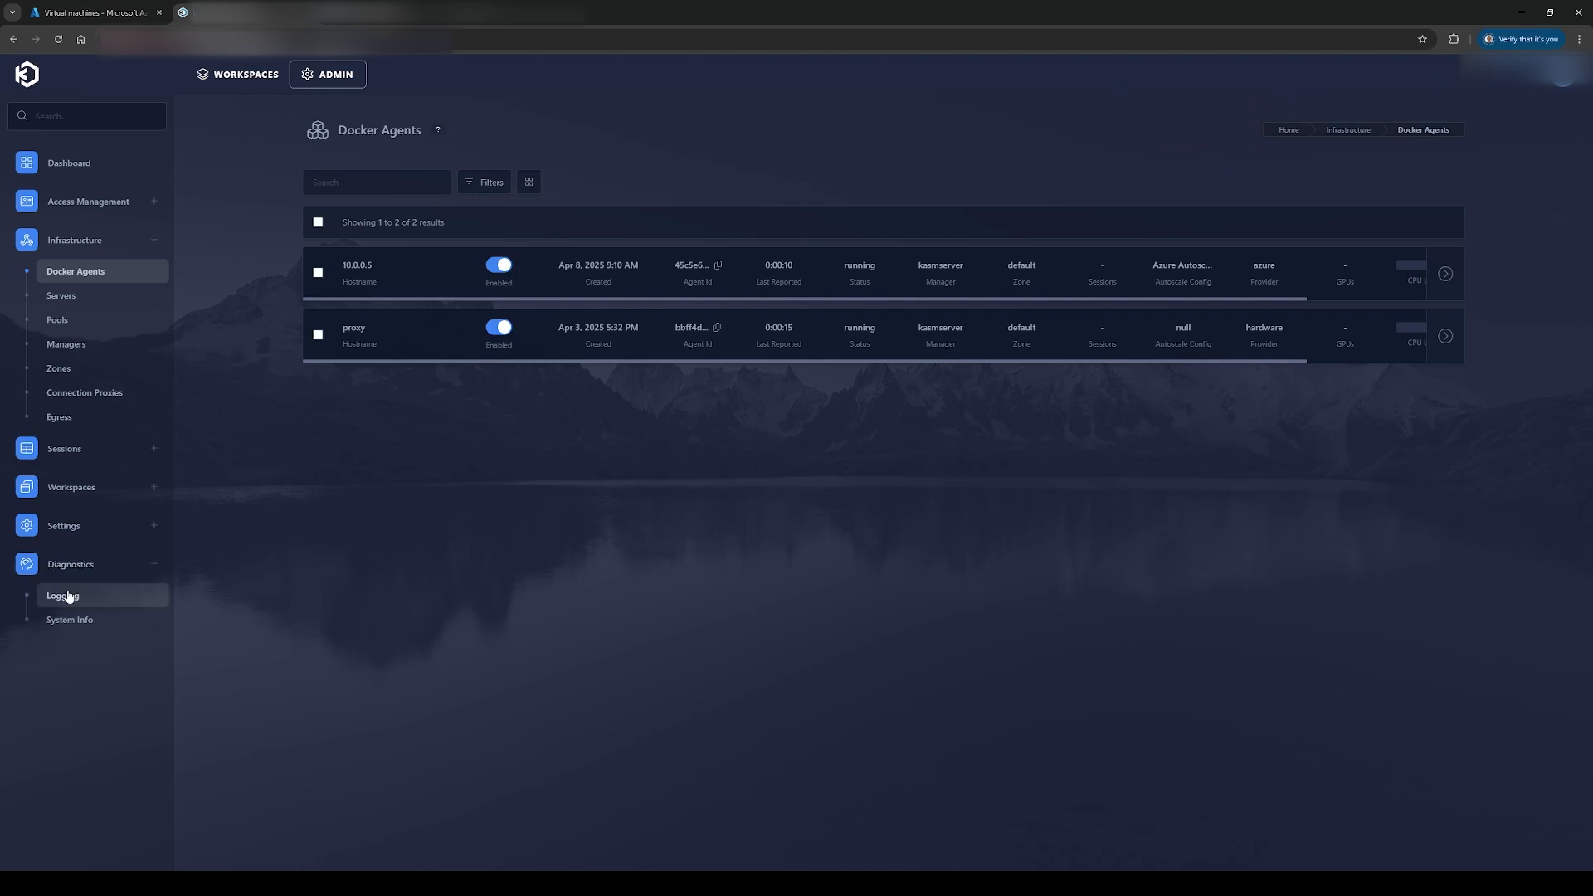
pyautogui.click(64, 595)
pyautogui.click(420, 231)
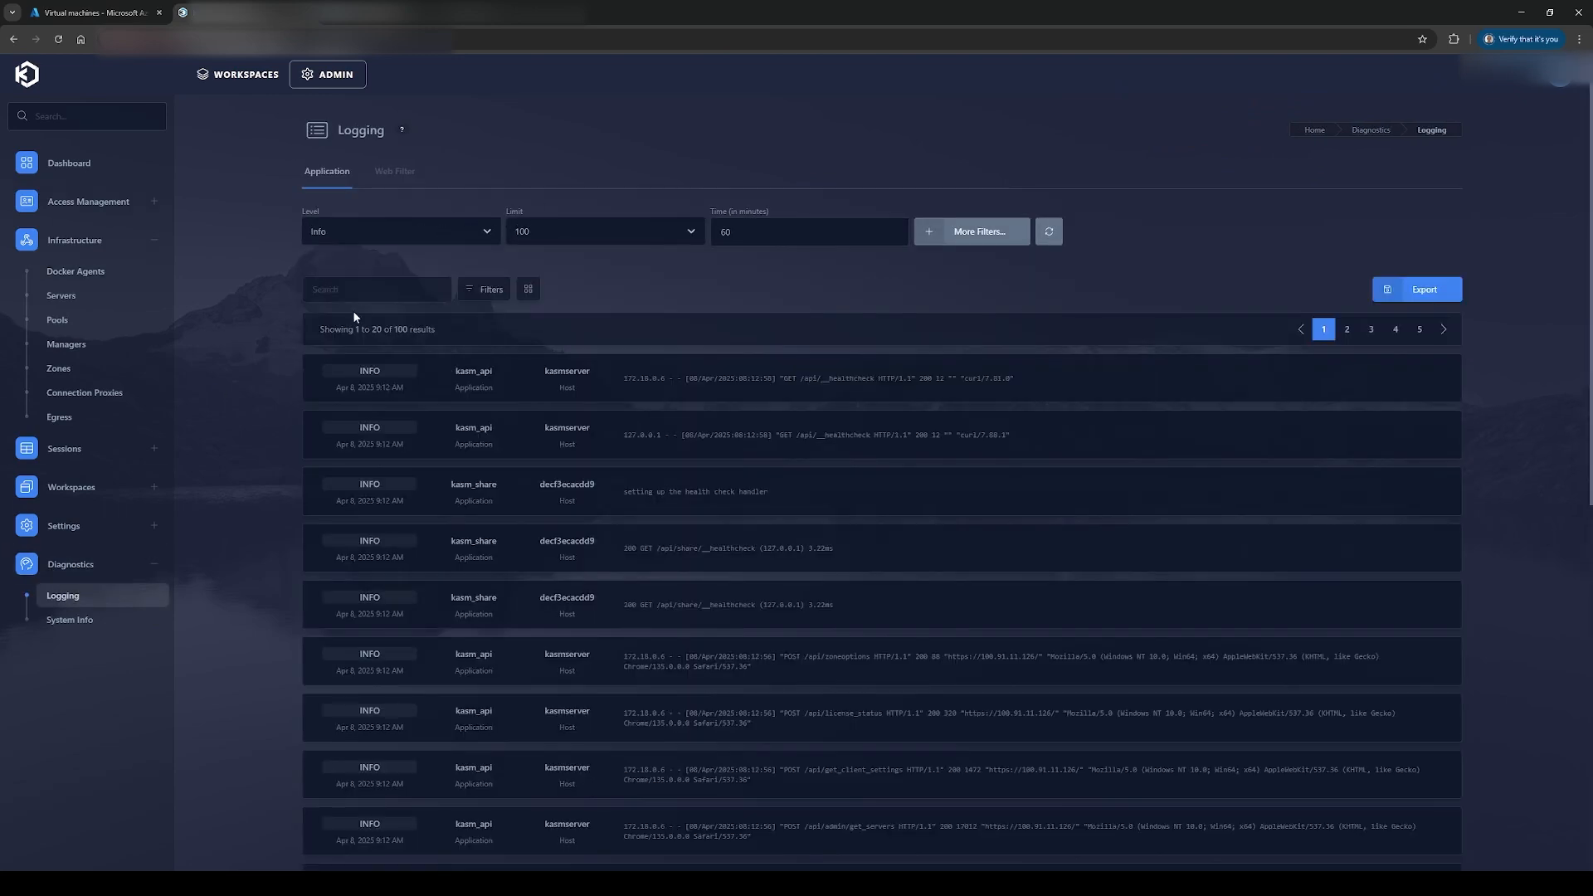
pyautogui.click(349, 290)
pyautogui.write('image d')
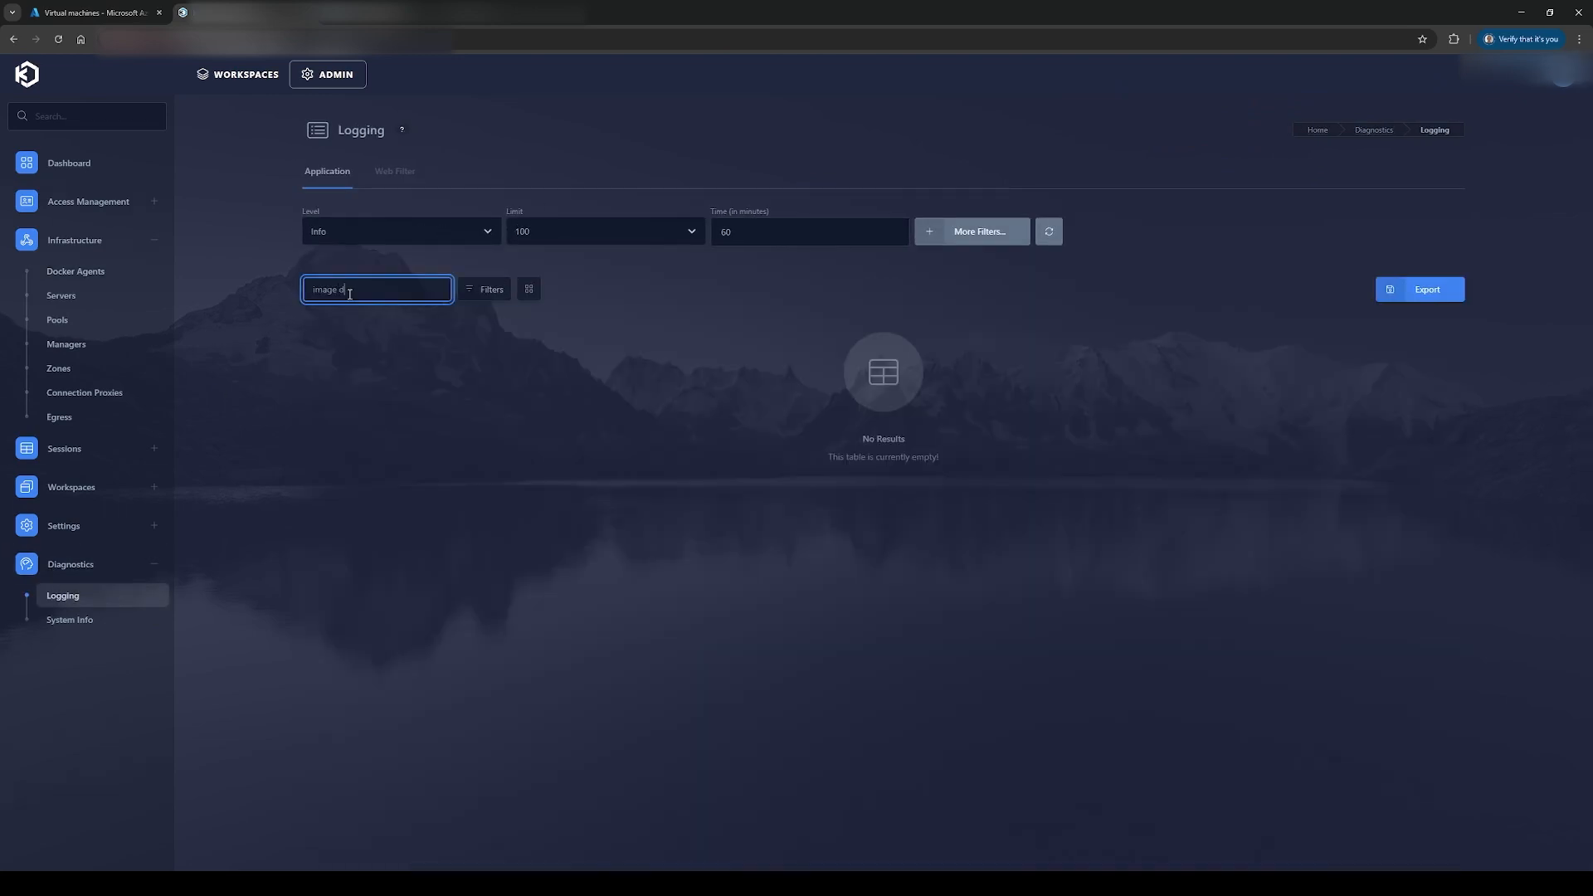
pyautogui.press('BackSpace')
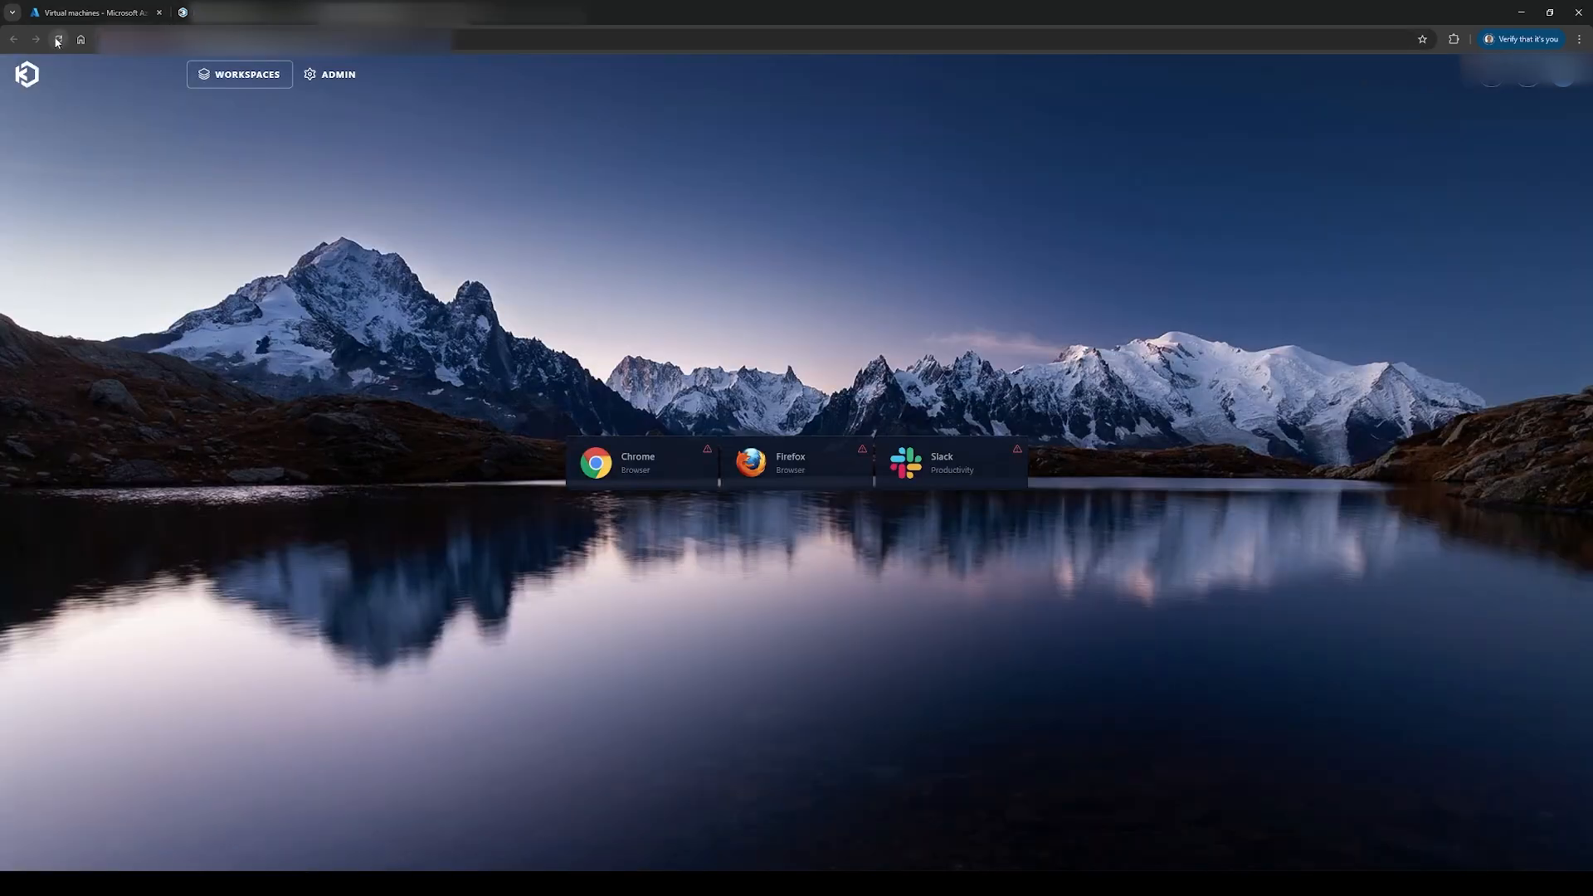
# Step: Reload the Workspaces page and launch a Chrome session
pyautogui.click(58, 39)
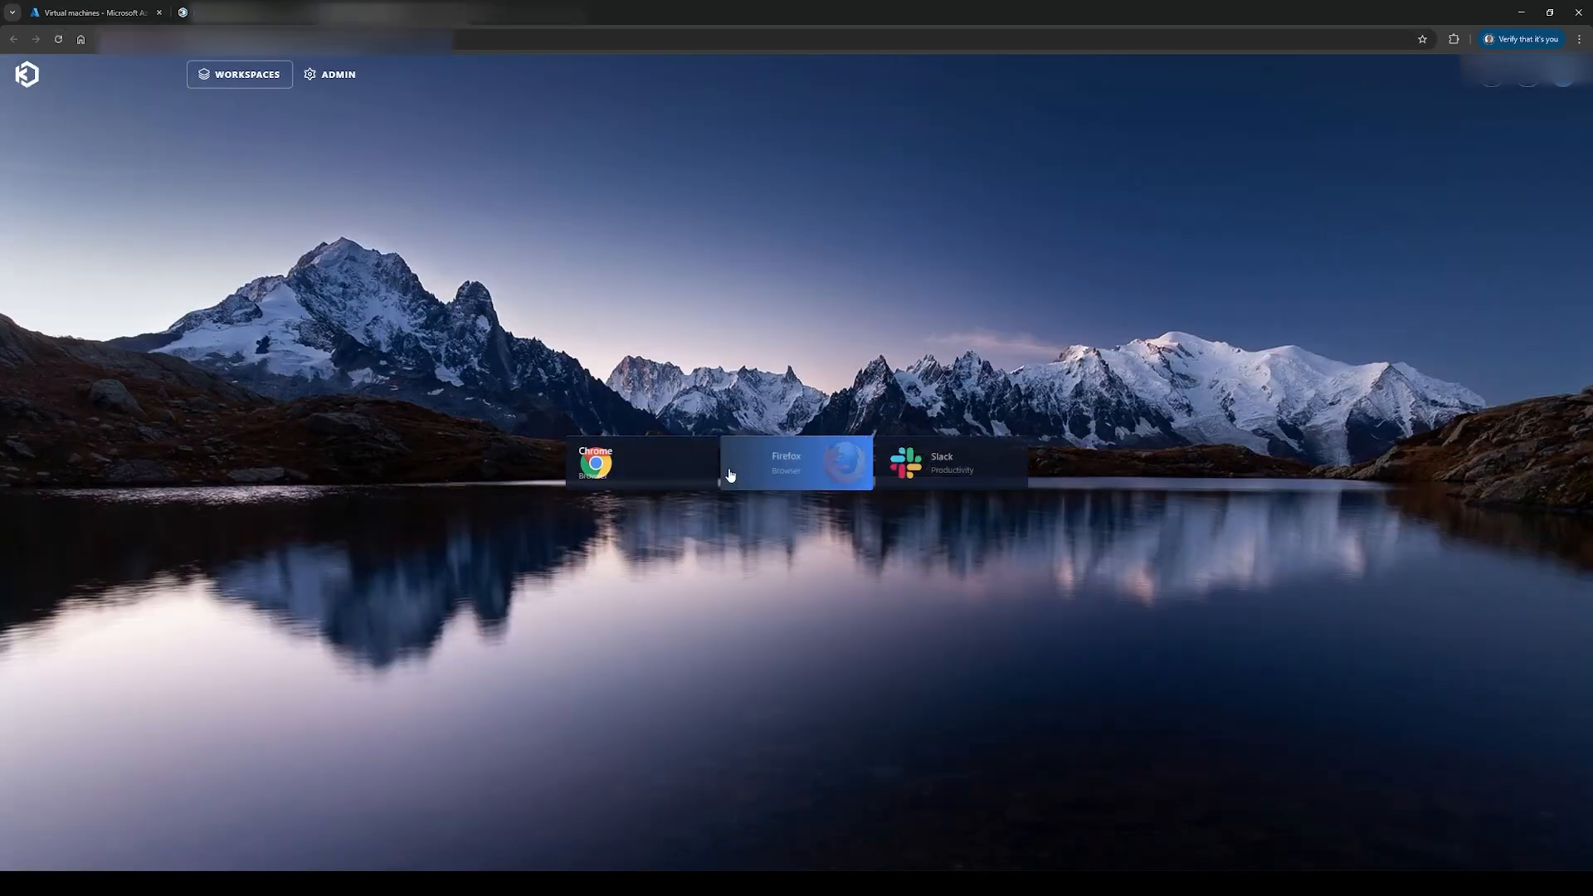
pyautogui.click(654, 462)
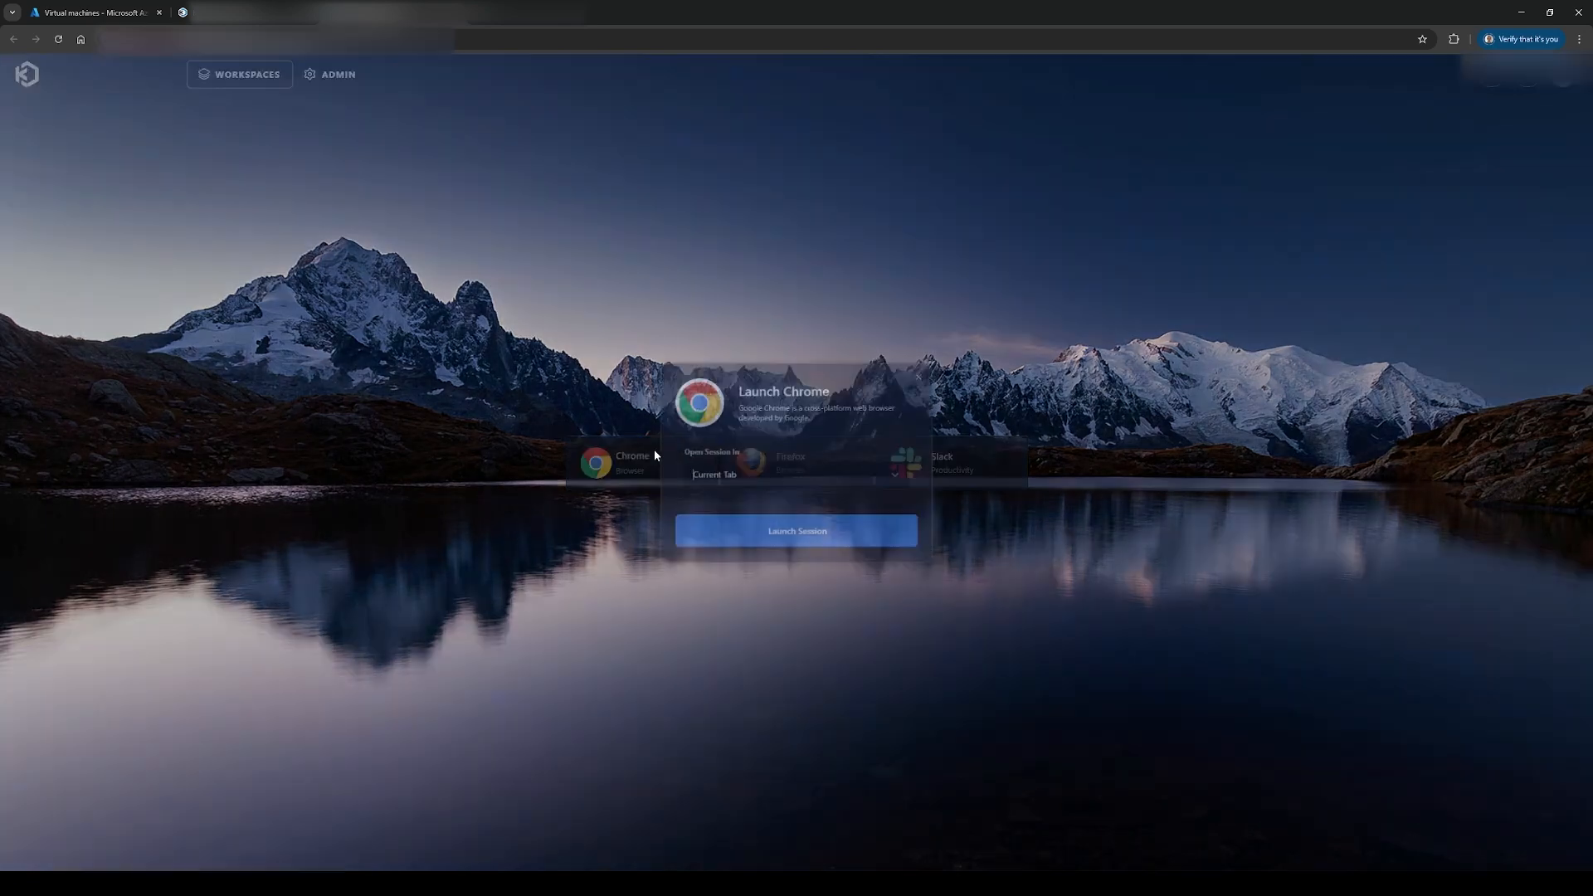
pyautogui.click(780, 535)
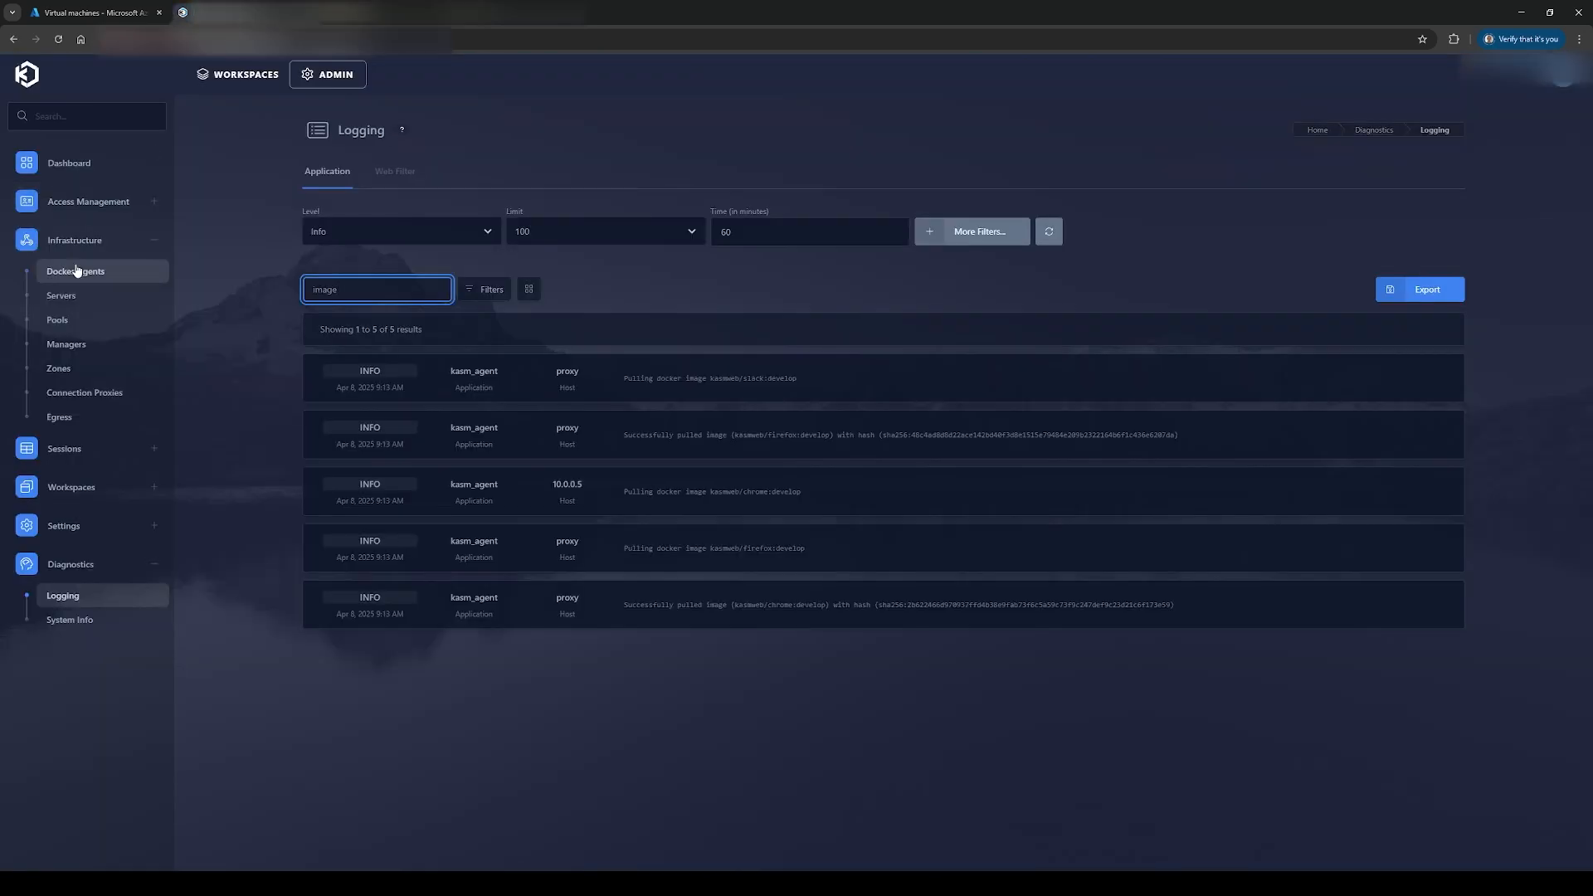
# Step: Examine the sessions, CPU usage and memory usage of both agents in the Docker Agents list
pyautogui.click(78, 270)
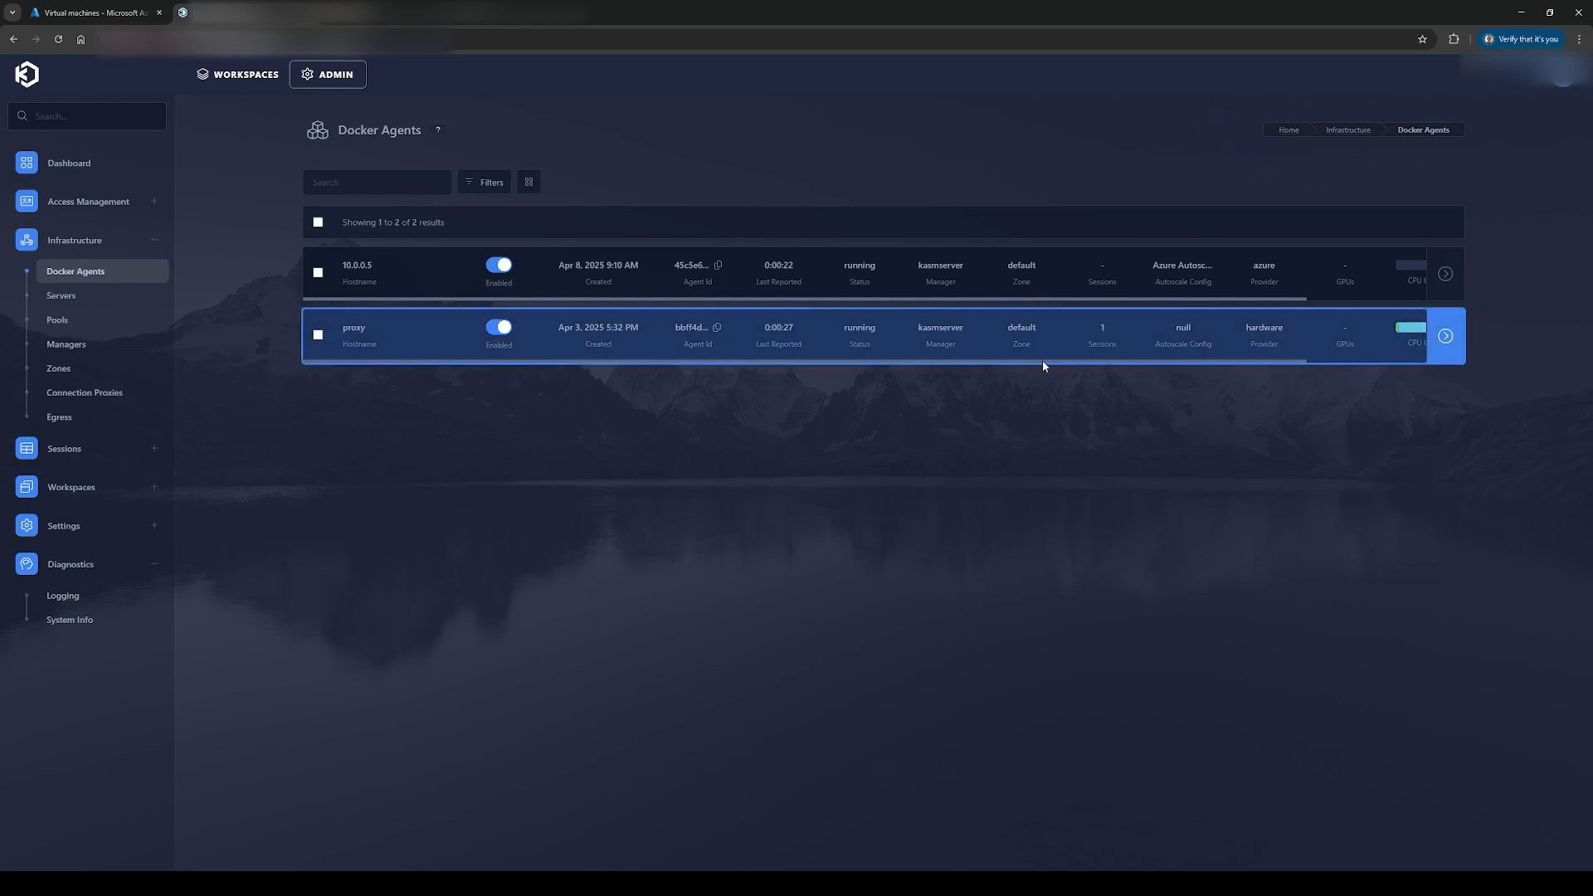
pyautogui.hscroll(3, 1042, 360)
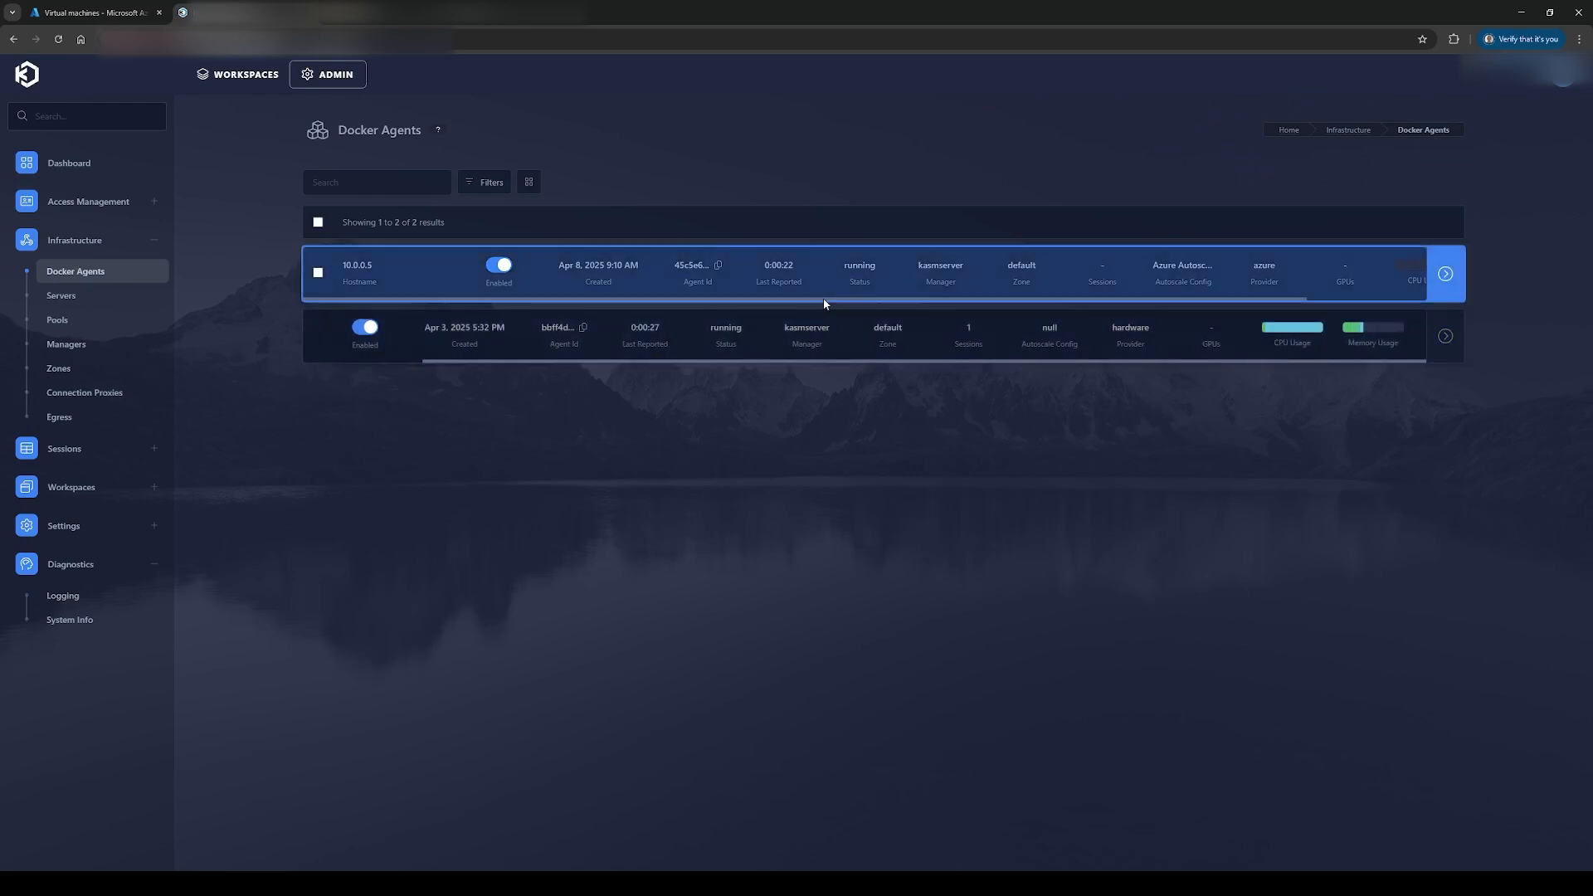
pyautogui.hscroll(3, 823, 297)
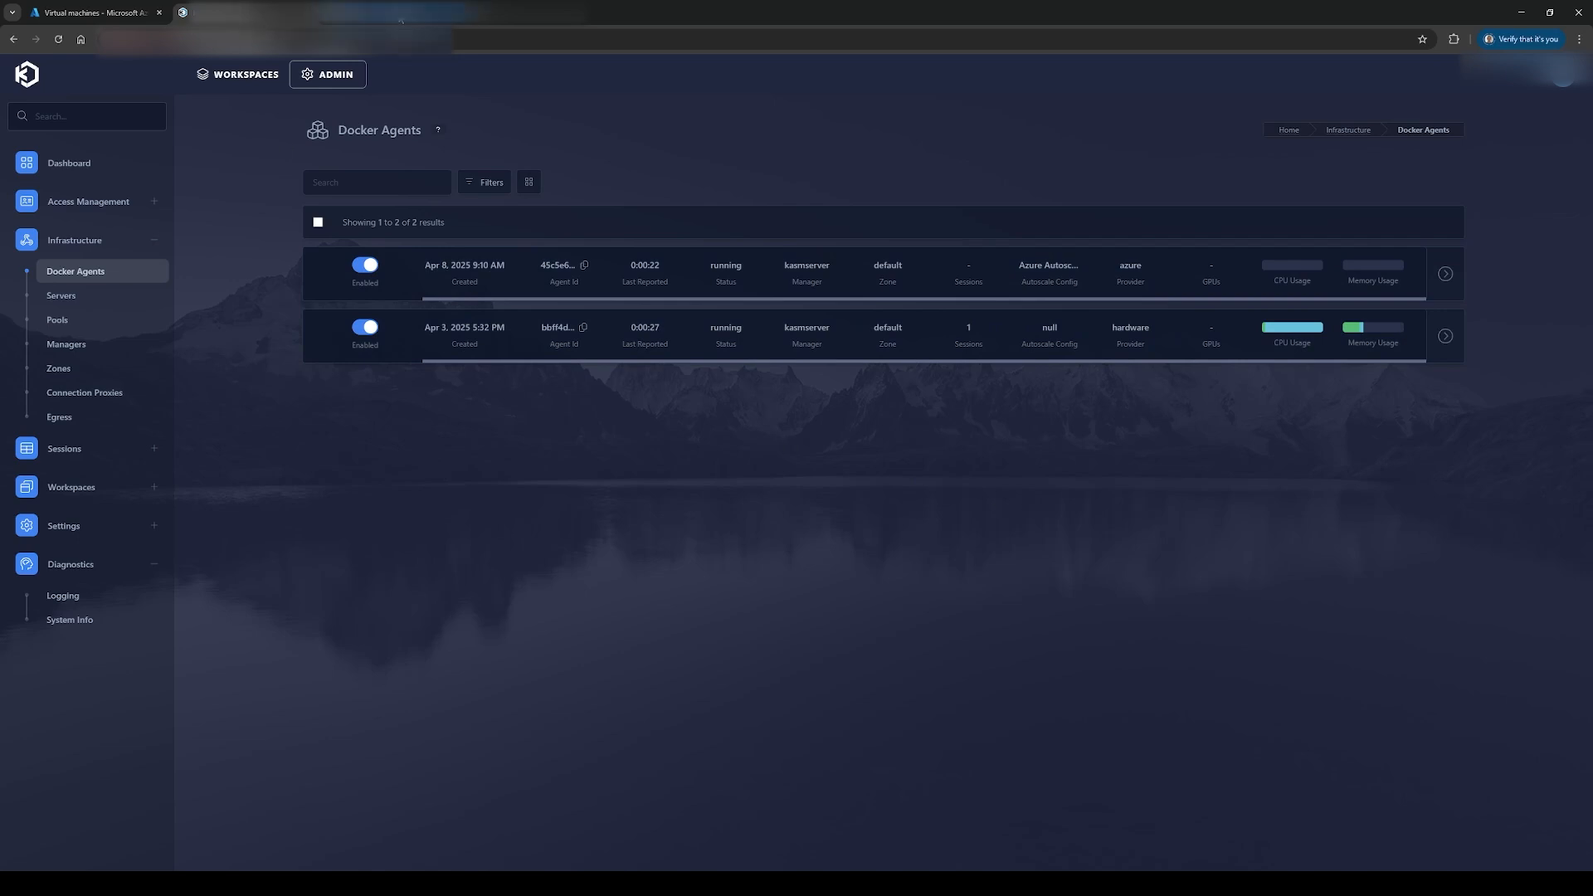
# Step: Try to launch a Firefox session in a new tab, and dismiss the launch dialog
pyautogui.click(400, 18)
pyautogui.click(236, 14)
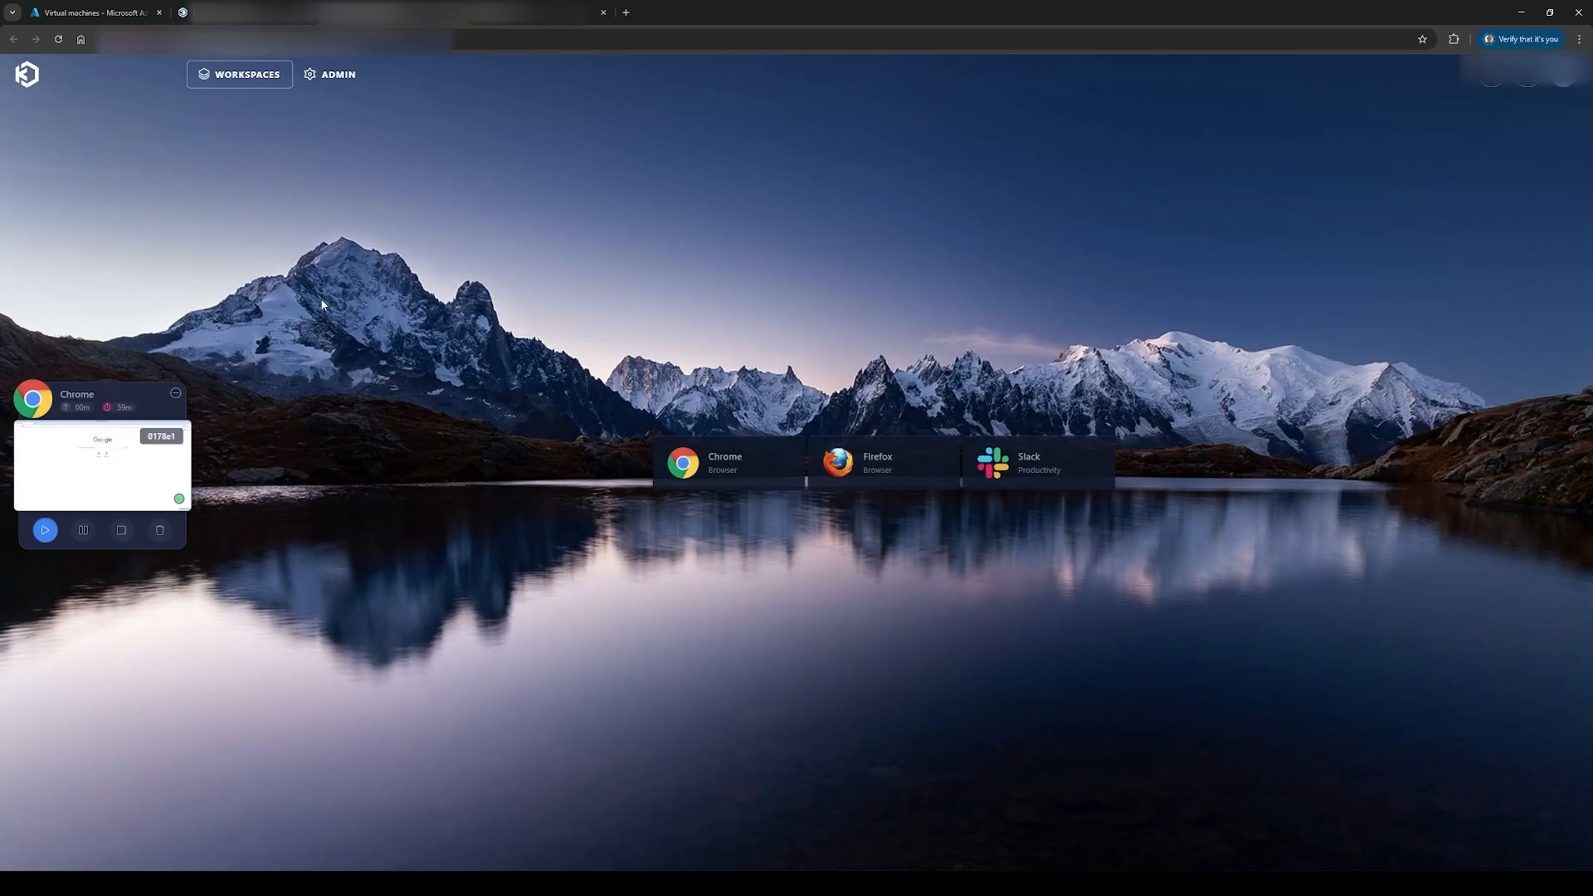
pyautogui.click(861, 455)
pyautogui.click(729, 481)
pyautogui.click(706, 530)
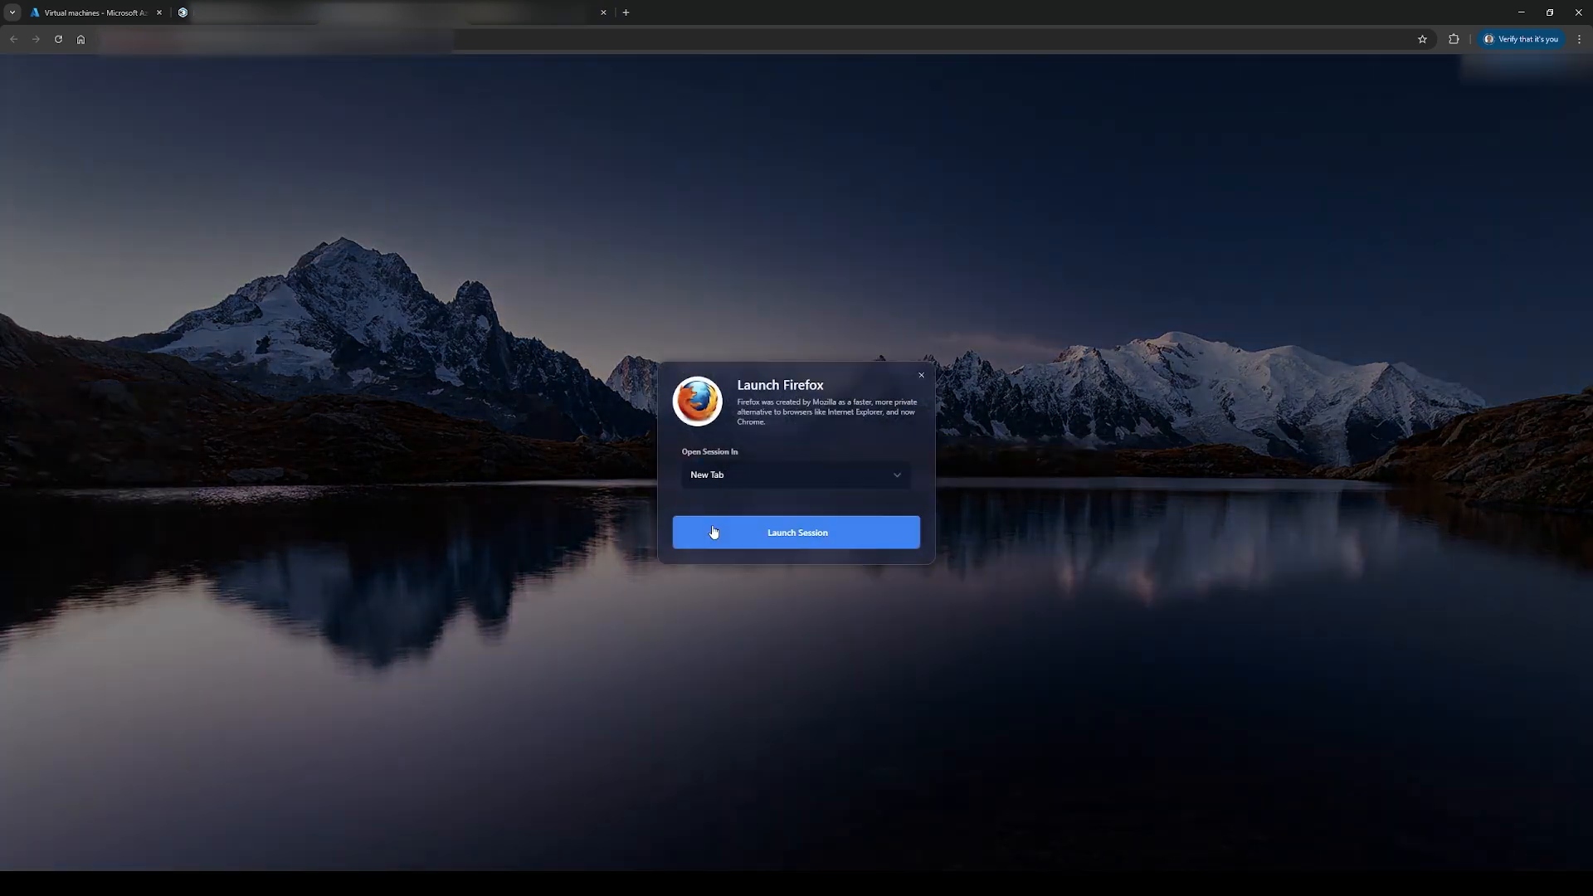
pyautogui.click(795, 534)
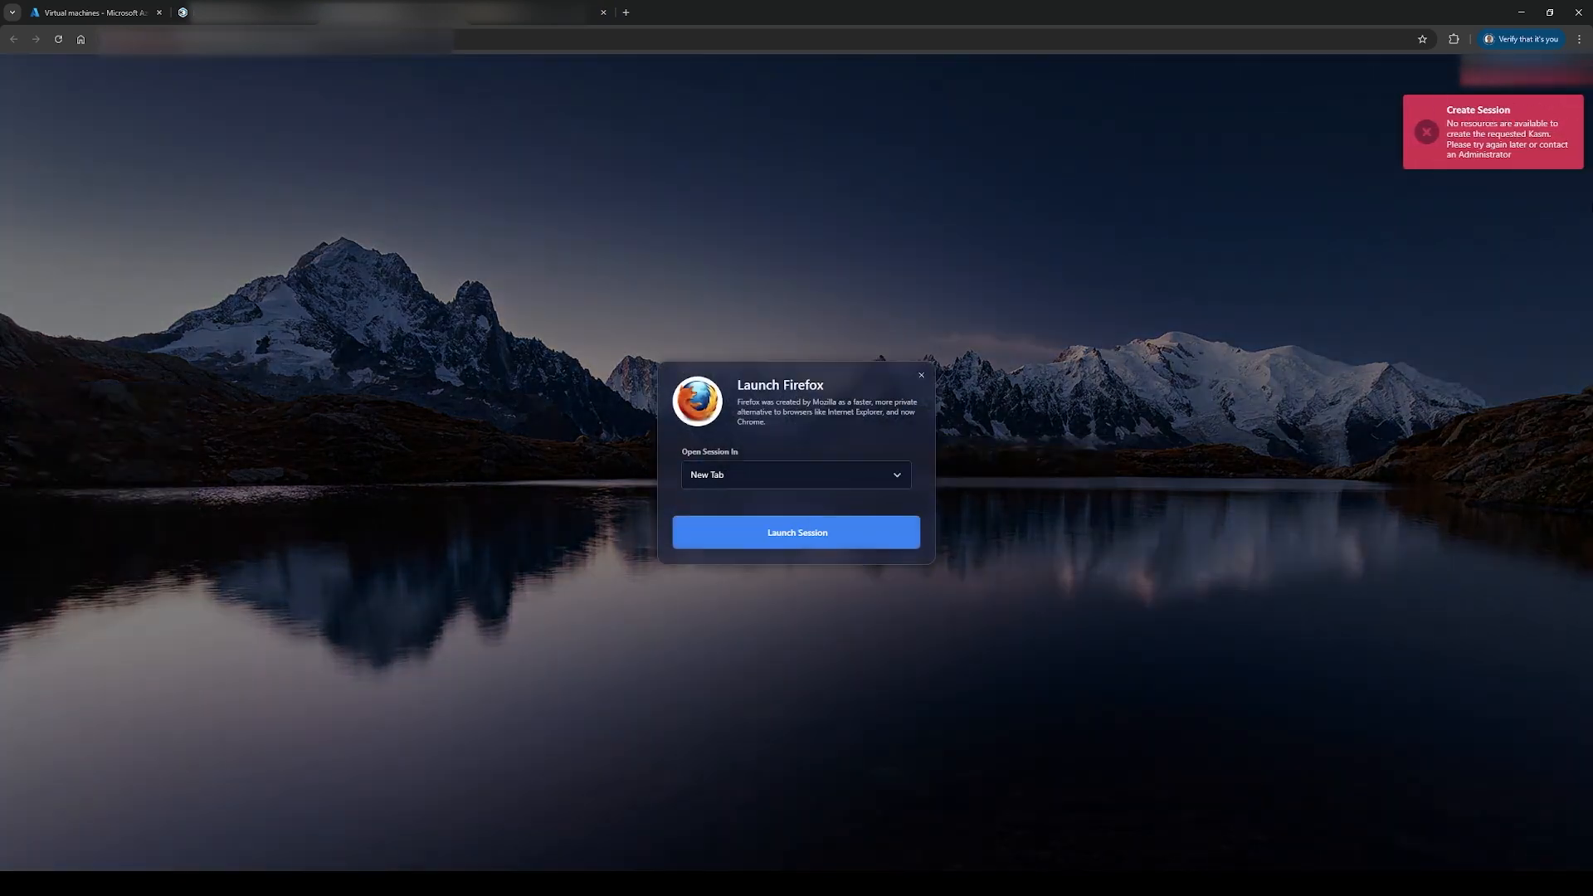
pyautogui.click(1510, 130)
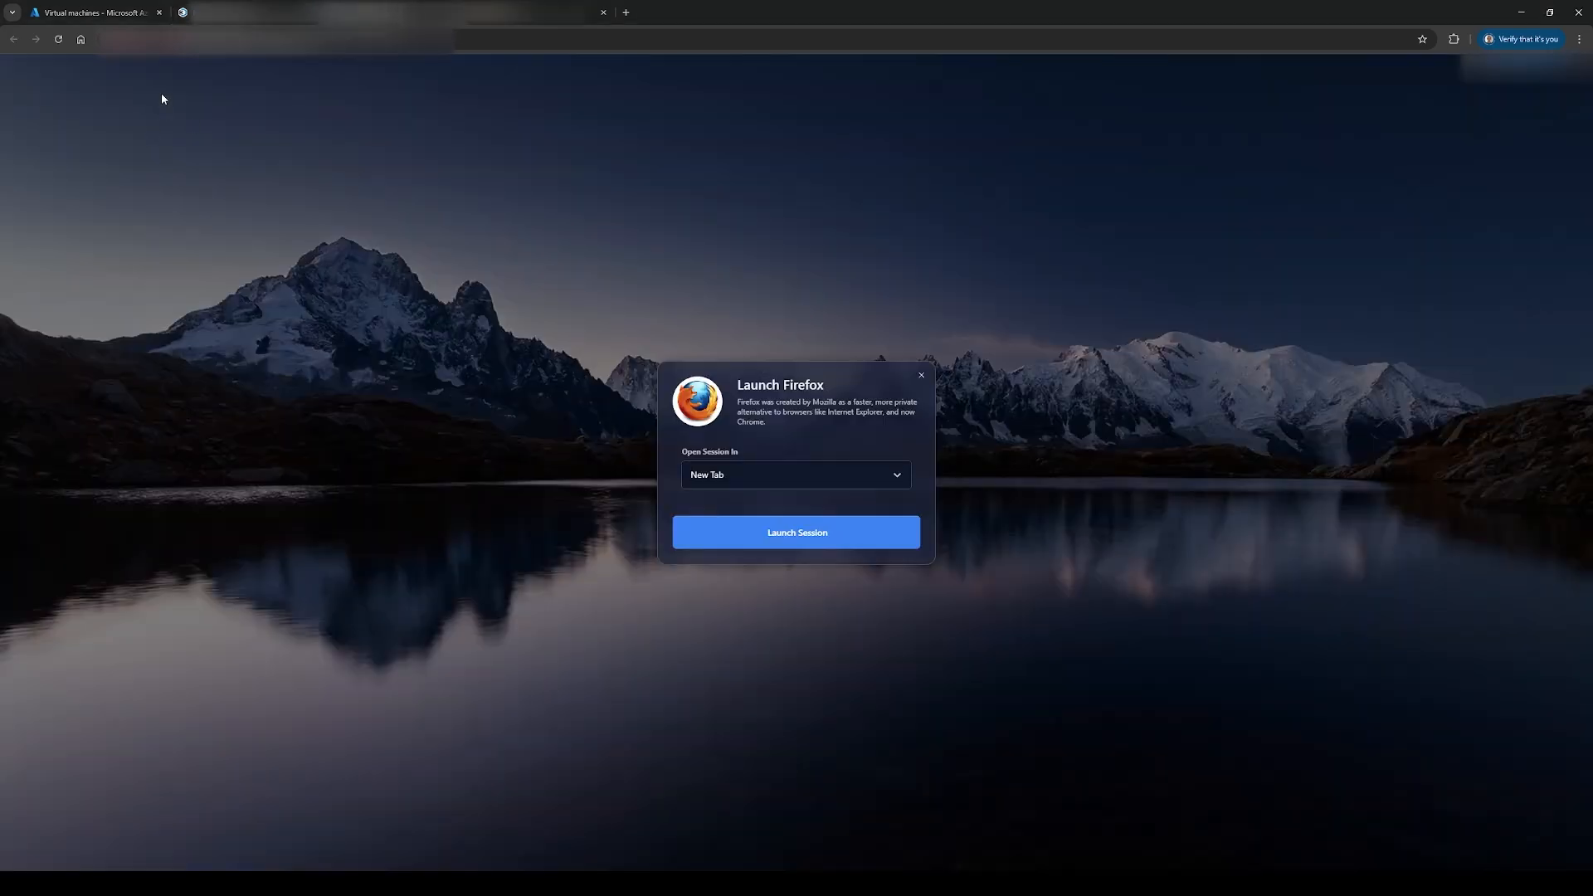
pyautogui.click(921, 376)
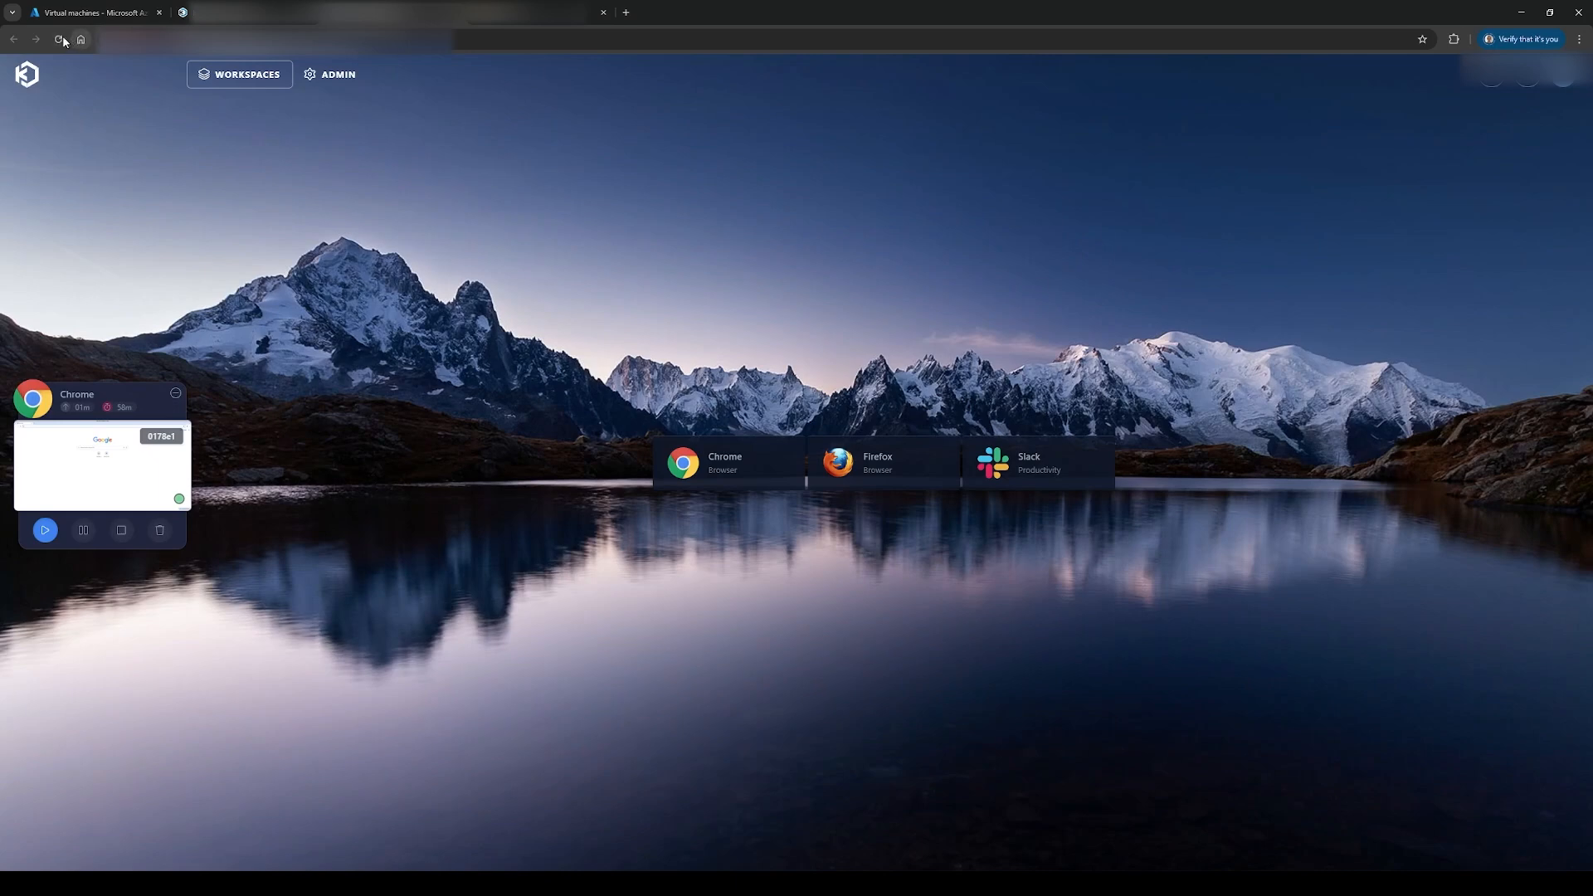
# Step: Launch the Firefox workspace again with its session set to open in a new tab
pyautogui.click(830, 478)
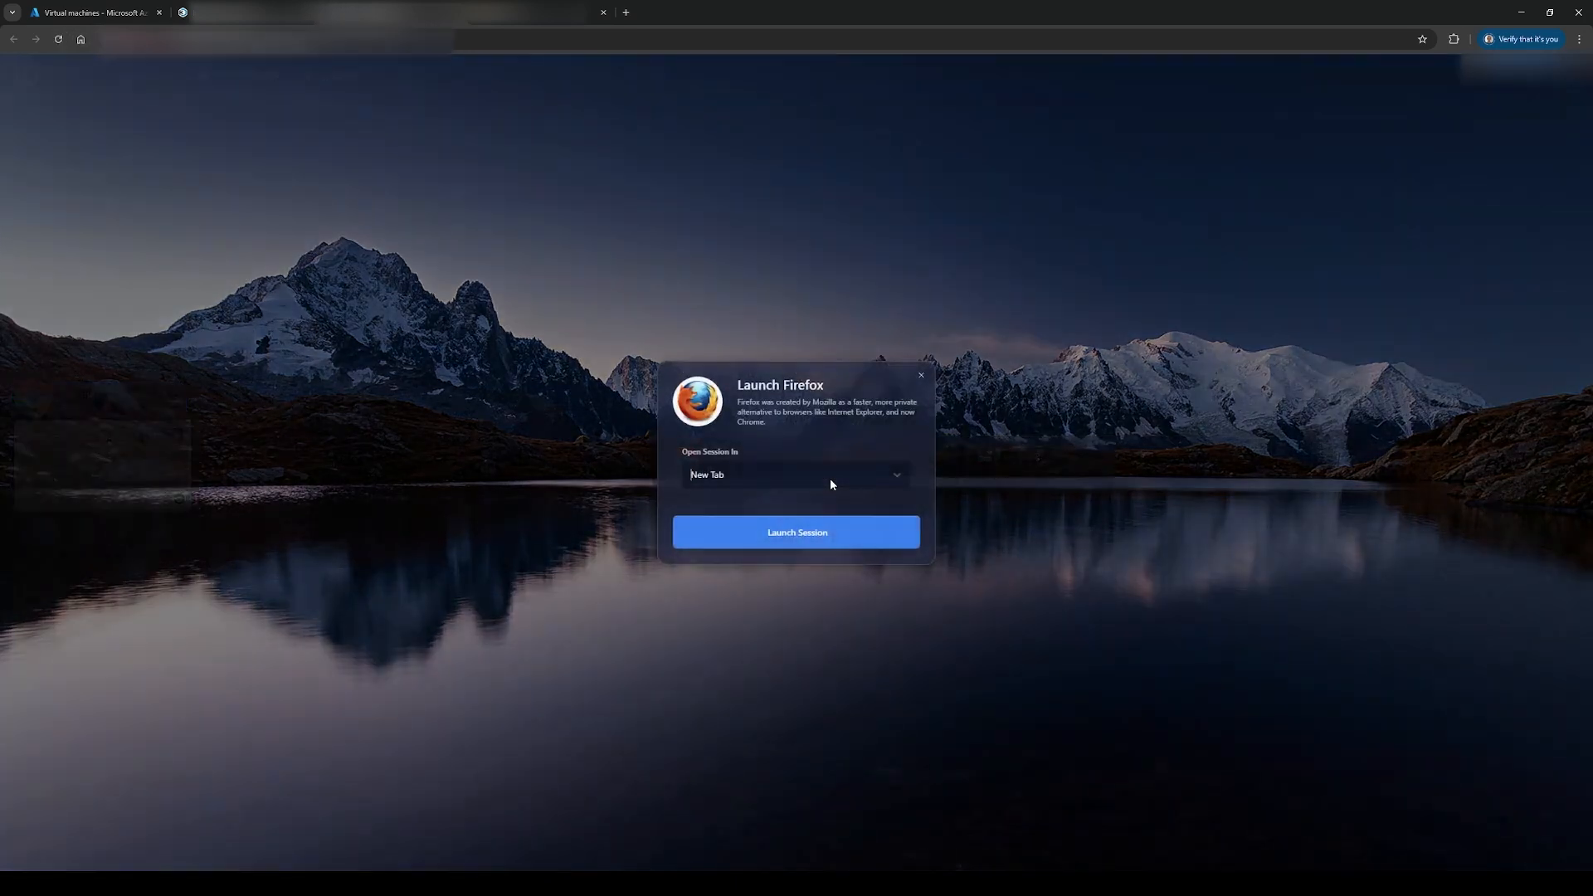
pyautogui.click(772, 540)
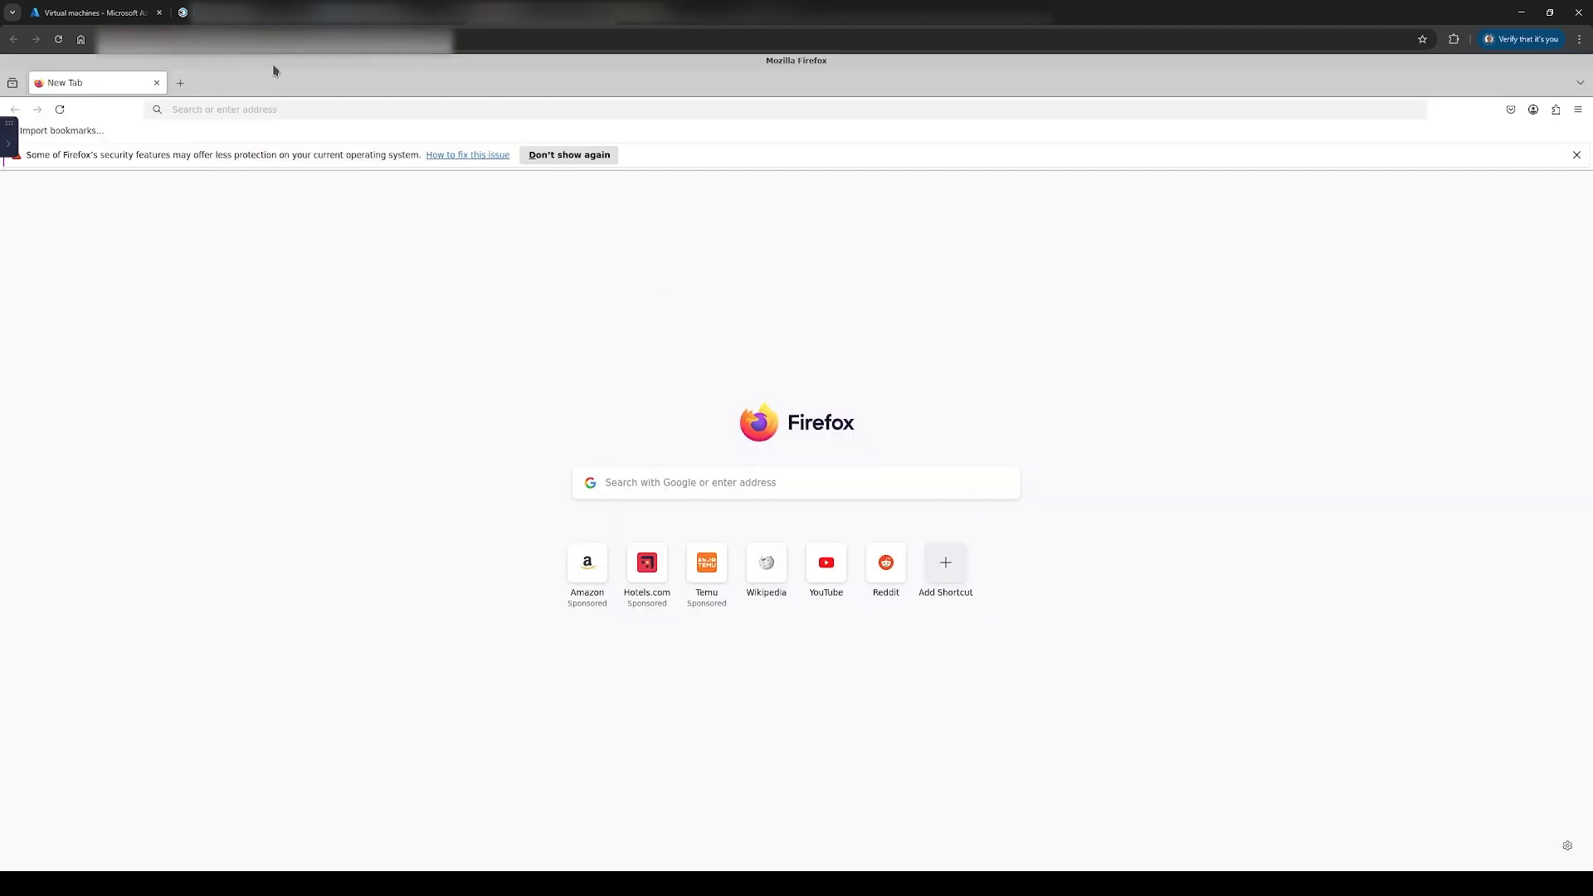
# Step: Refresh the Docker Agents list, compare both agents' sessions and resource usage, and check the list again for a newly autoscaled Azure agent
pyautogui.click(243, 22)
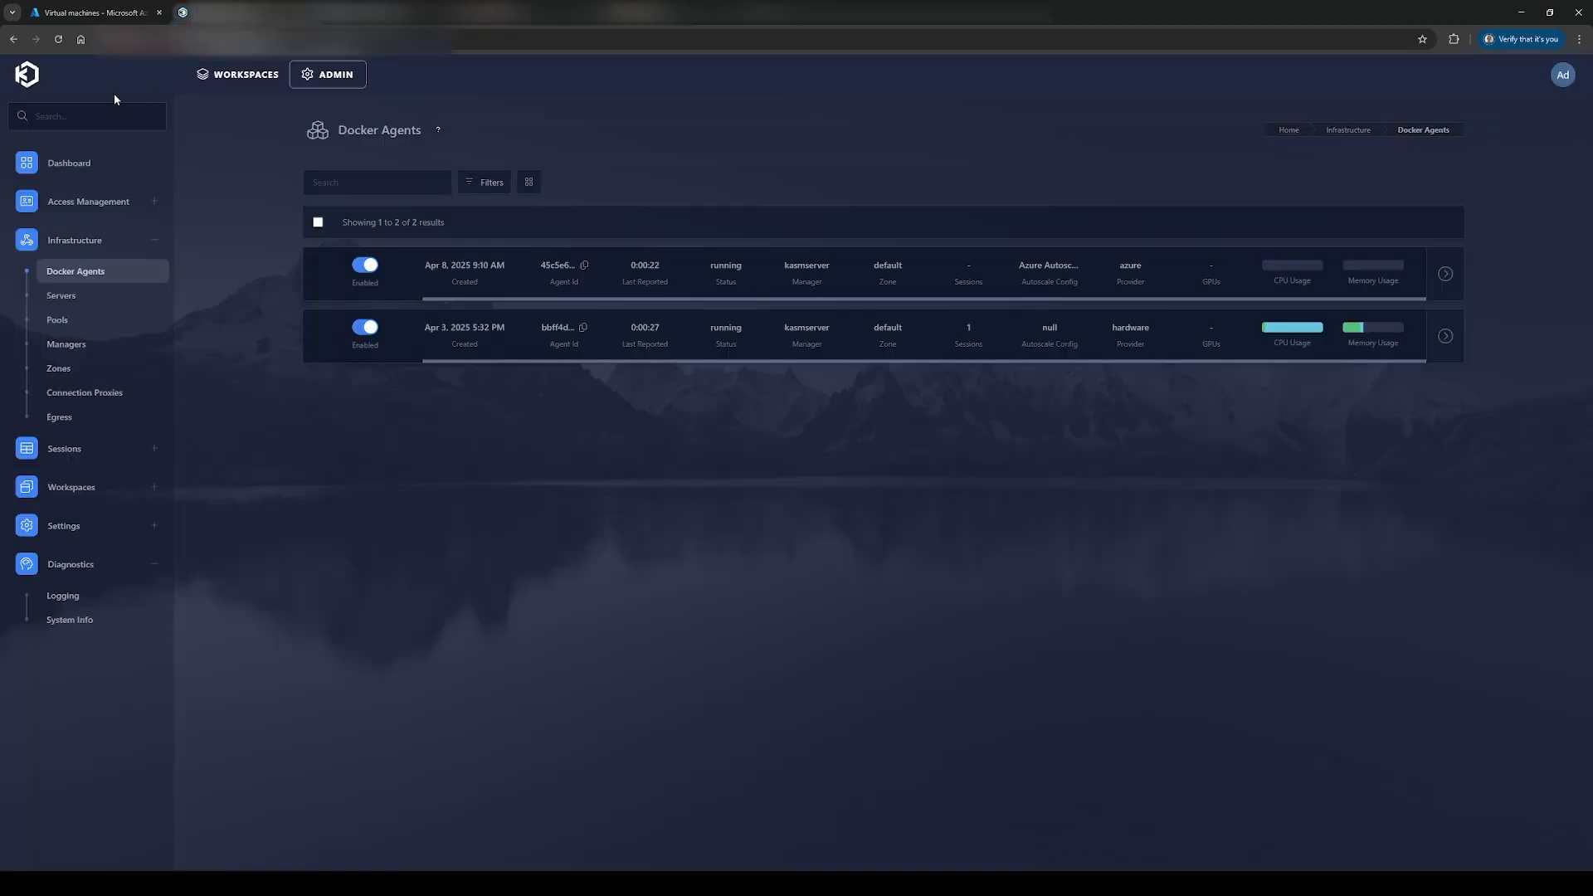
pyautogui.click(58, 39)
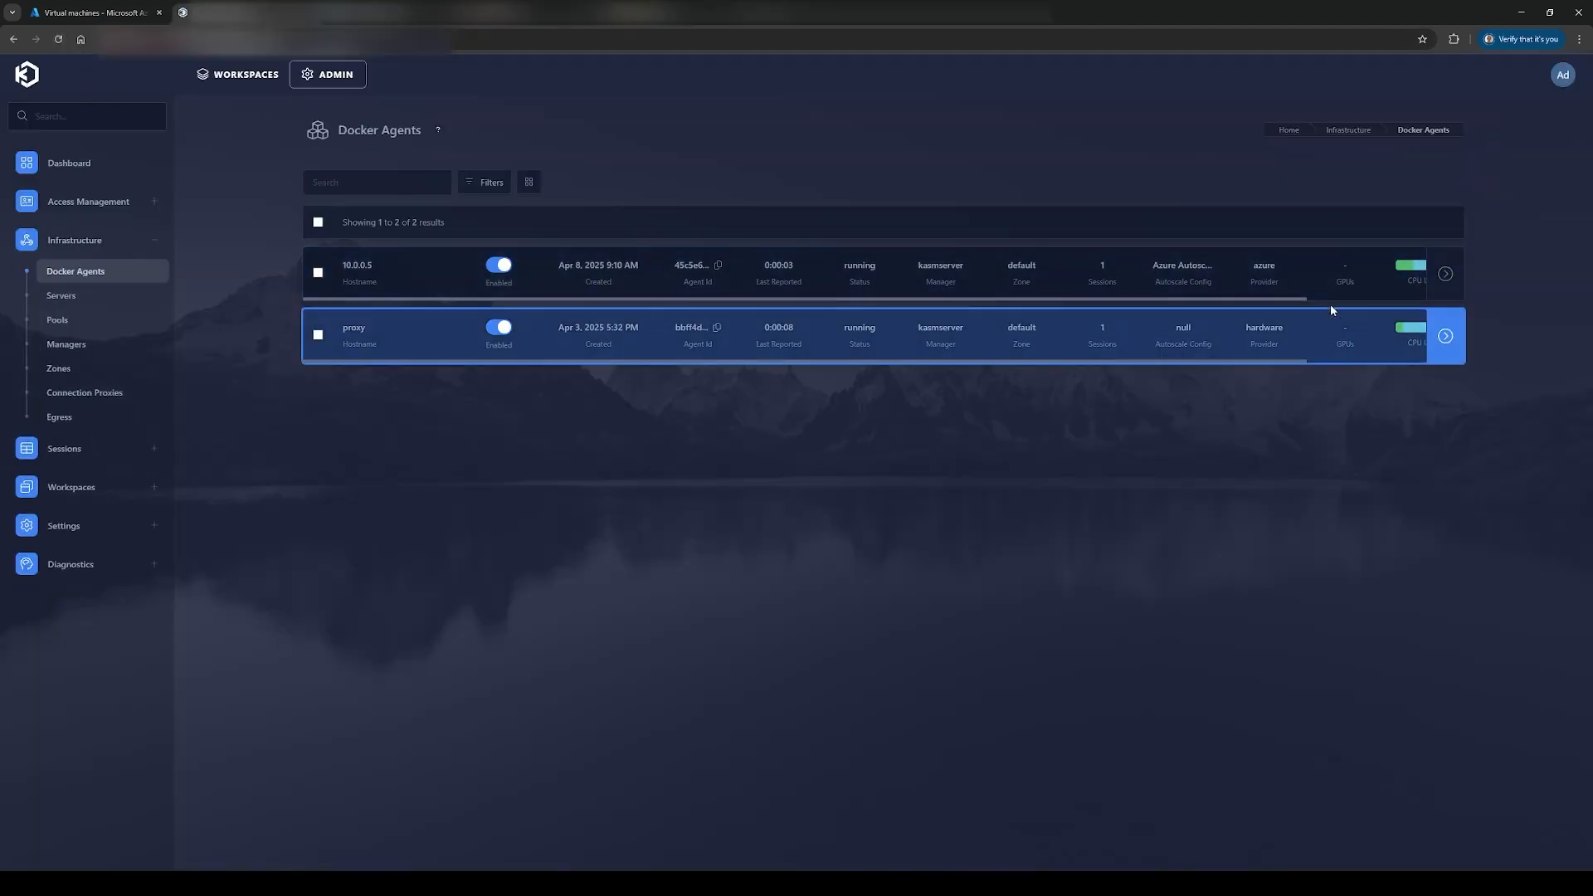
pyautogui.click(1323, 299)
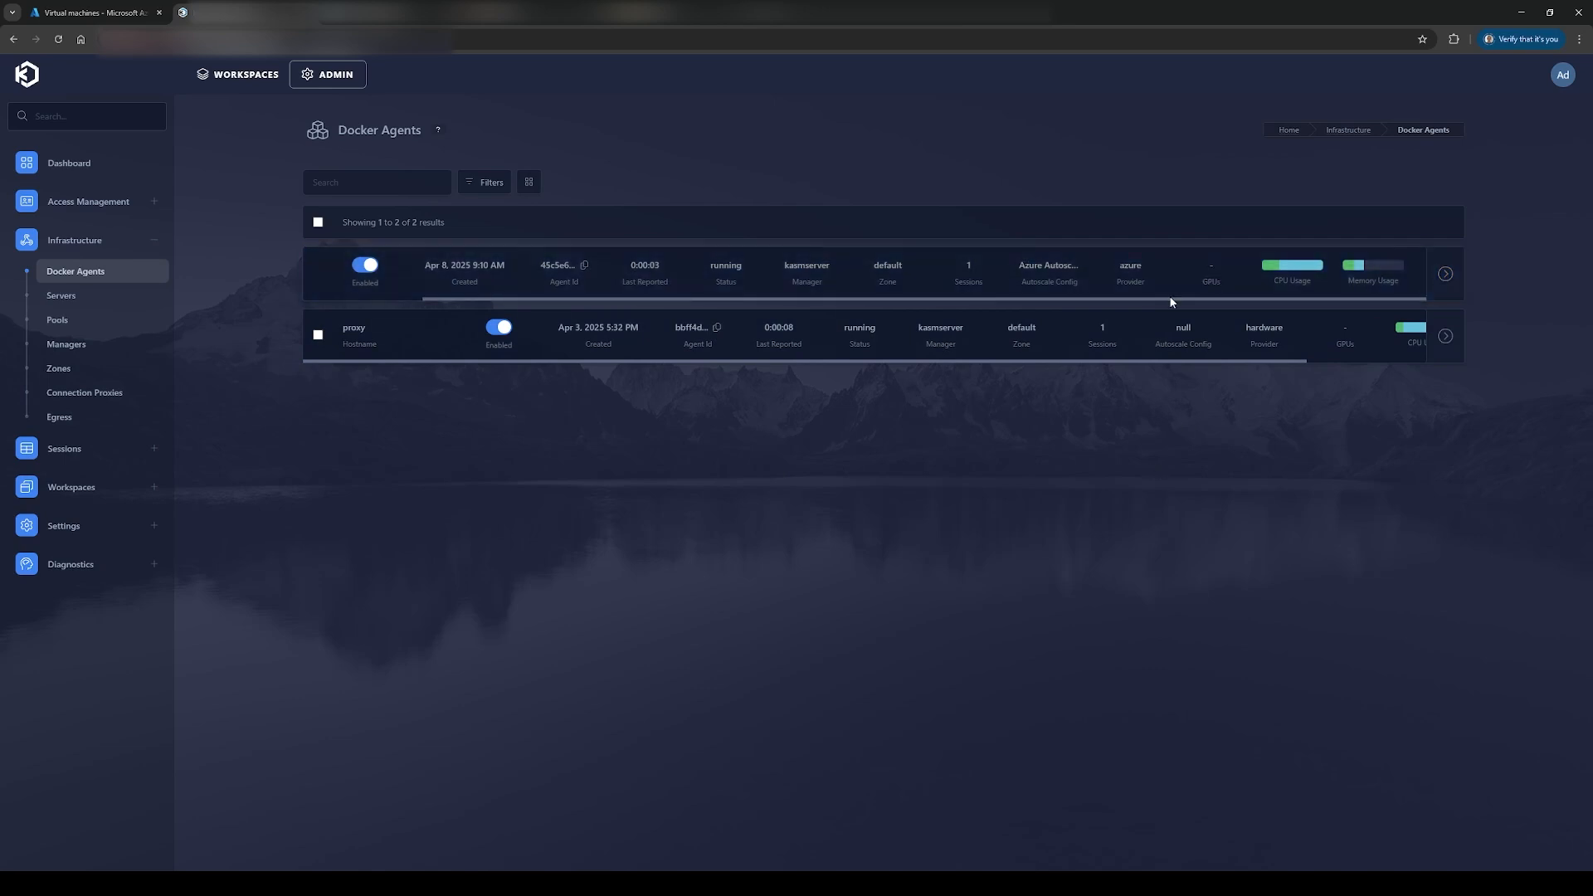
pyautogui.moveTo(939, 360); pyautogui.dragTo(1120, 360)
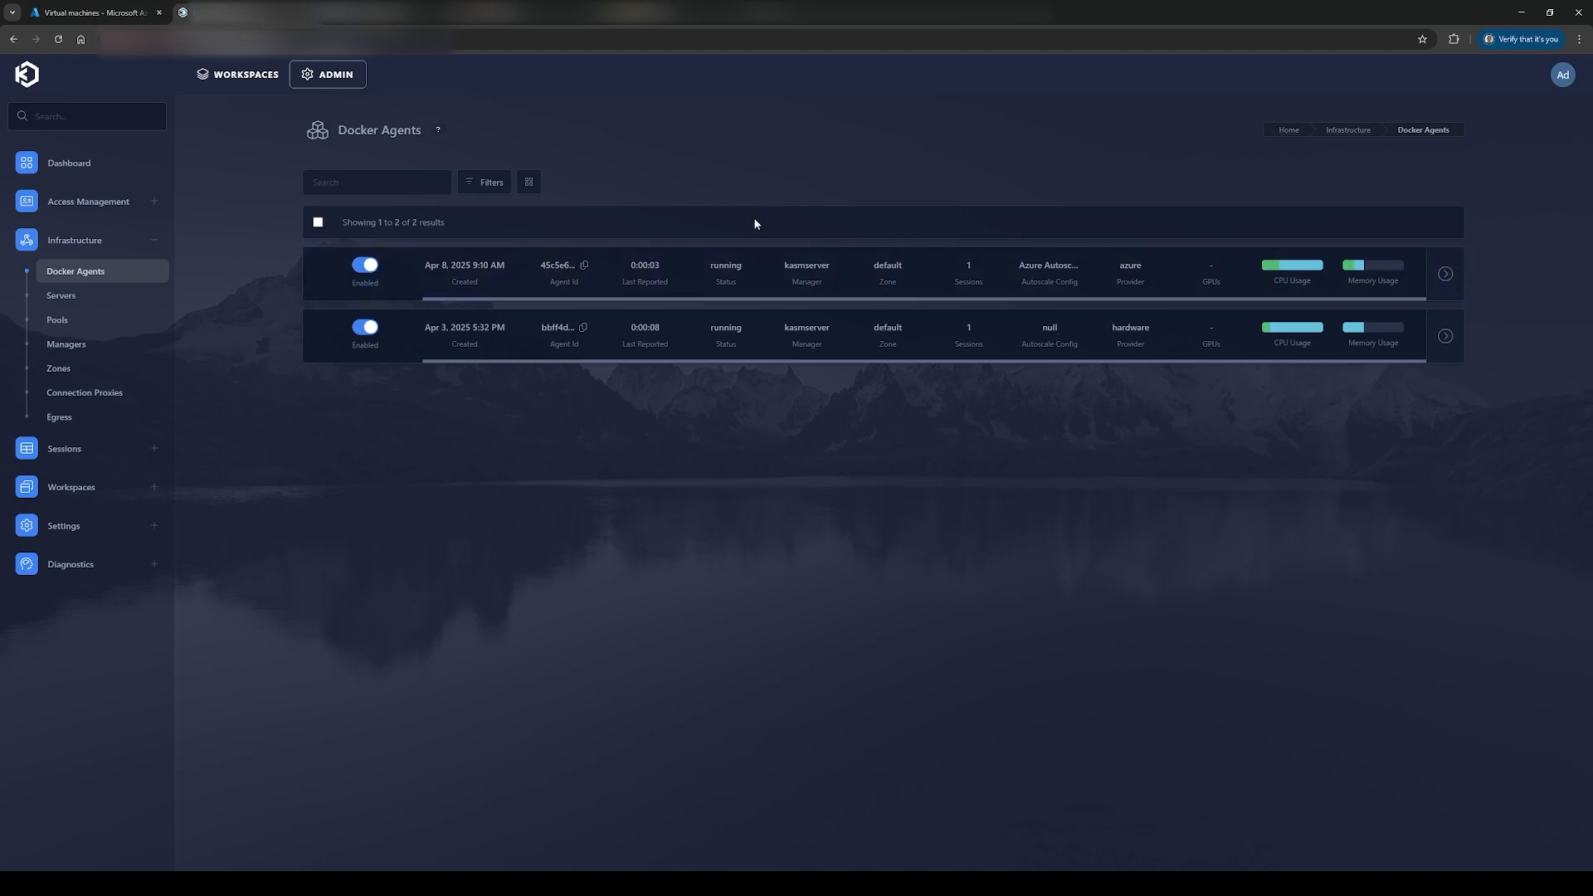
pyautogui.click(90, 274)
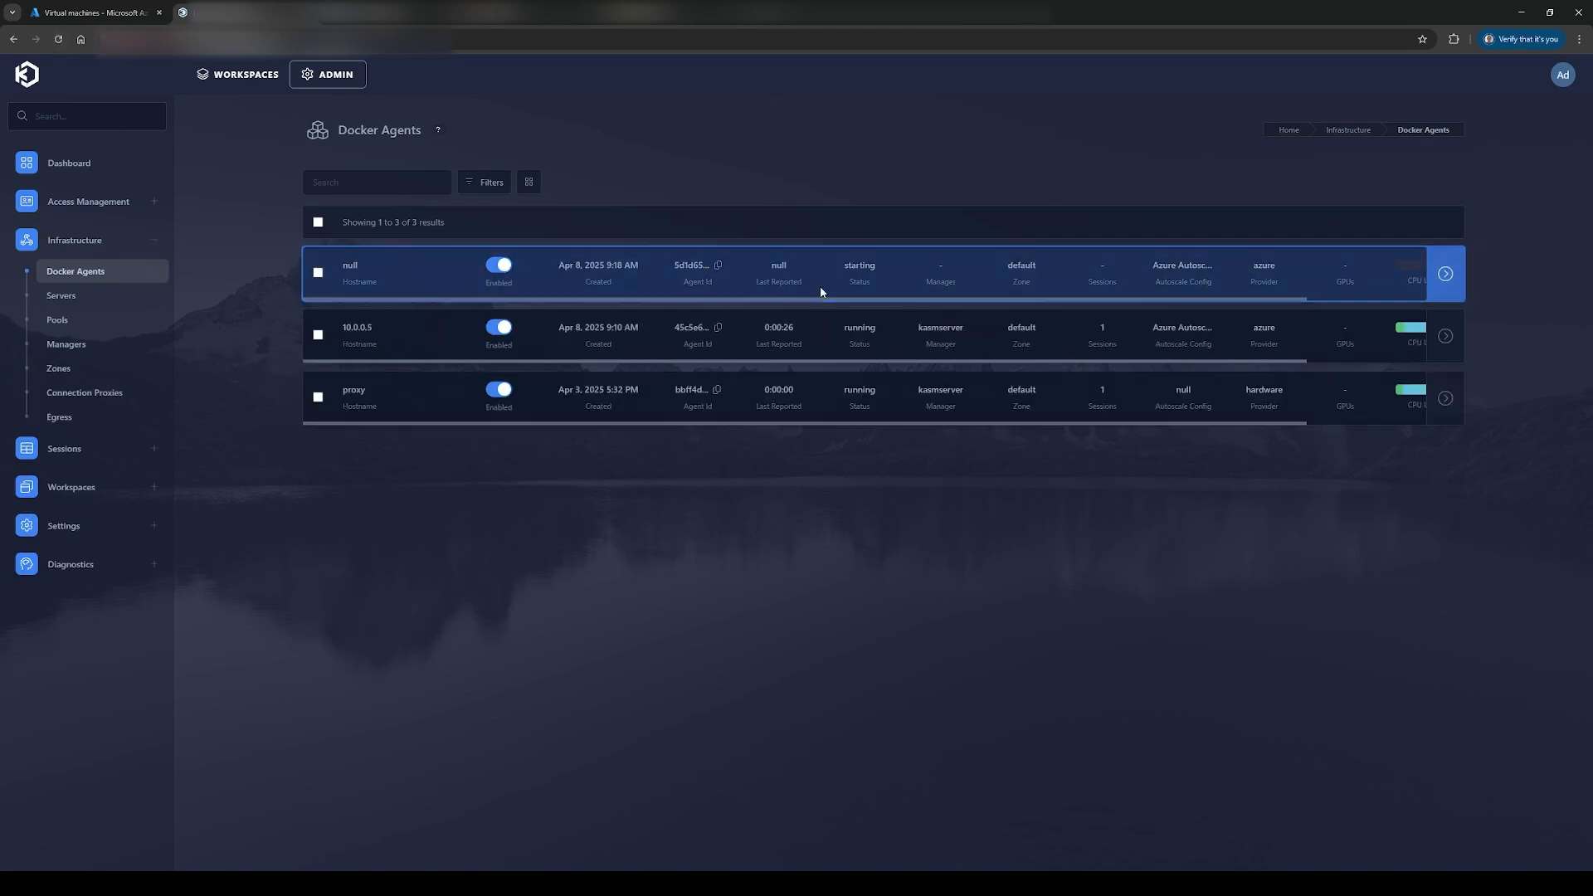
# Step: Switch to the Azure portal and refresh the virtual machines list to look for the newly provisioned agent
pyautogui.click(96, 13)
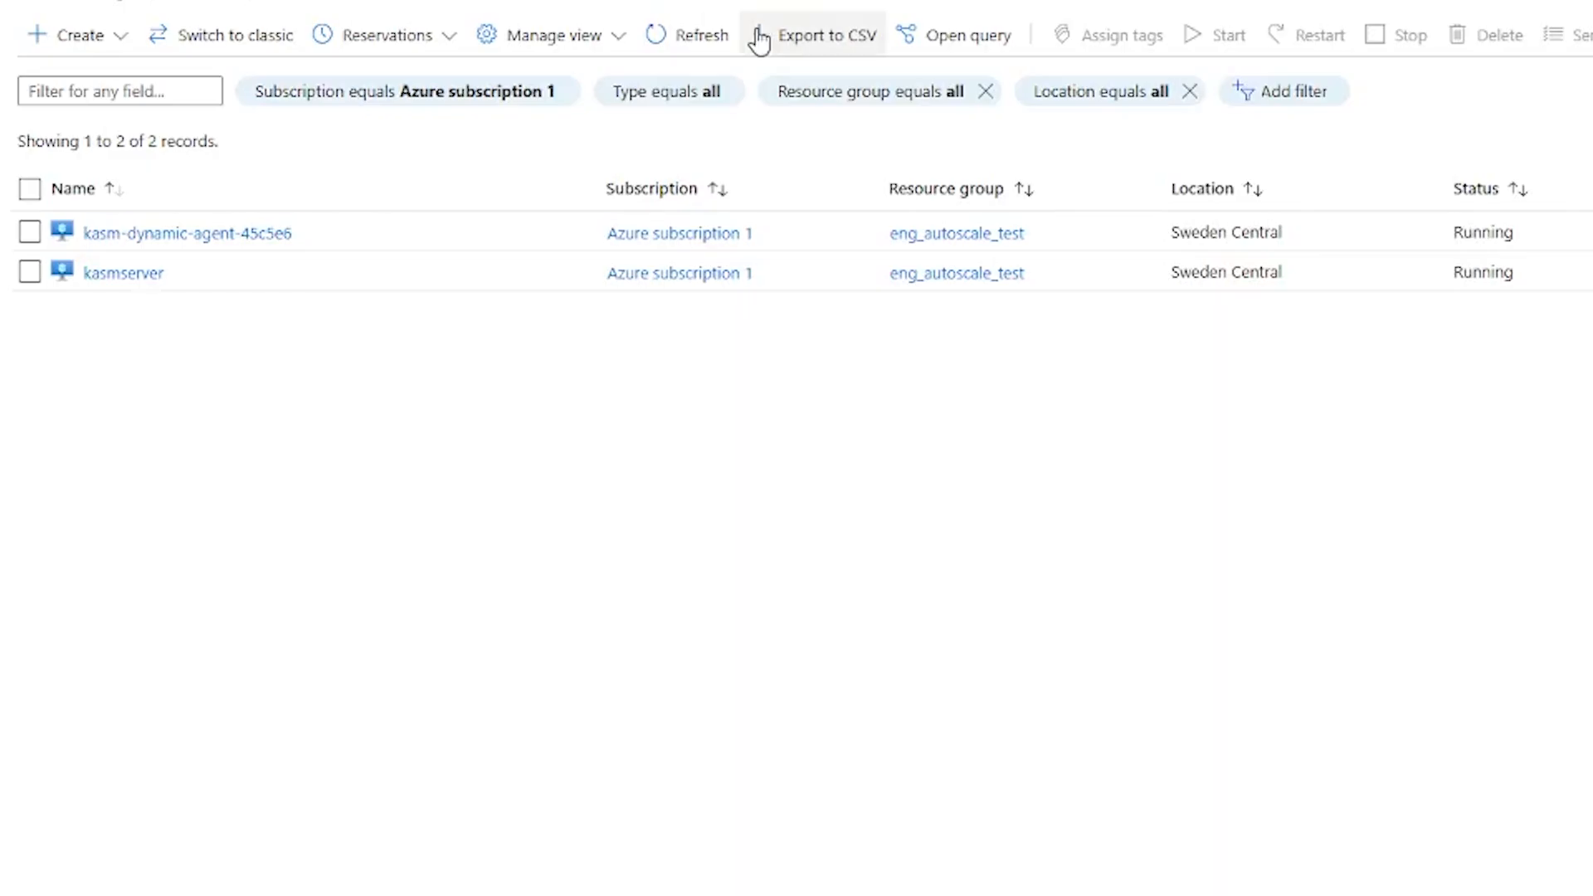
pyautogui.click(693, 35)
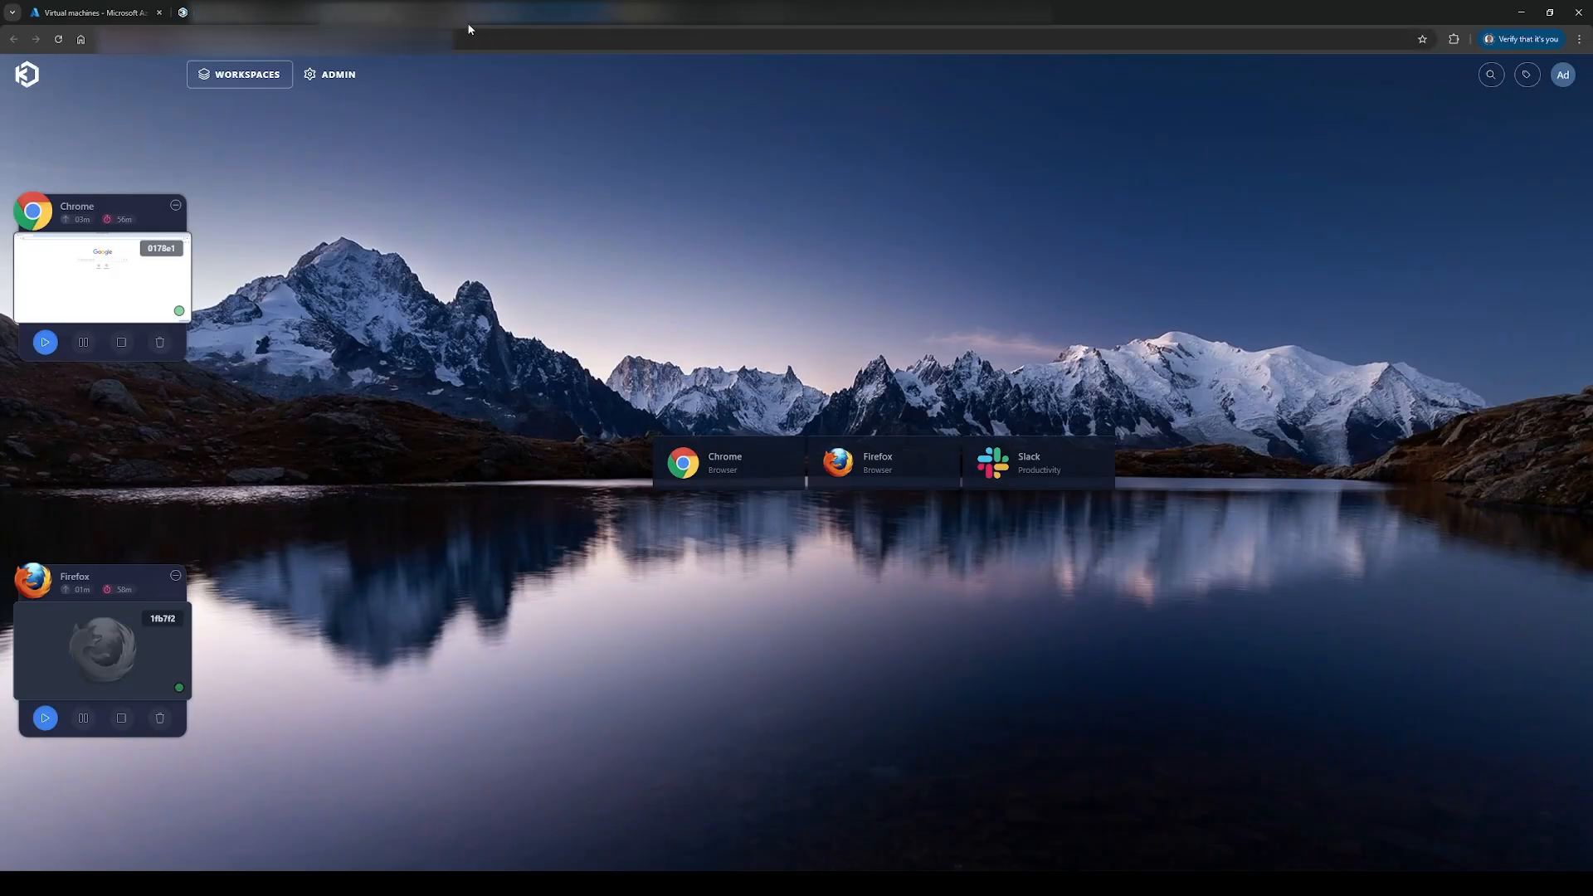
# Step: Delete the running Chrome and Firefox sessions from the Workspaces dashboard
pyautogui.click(166, 348)
pyautogui.click(751, 509)
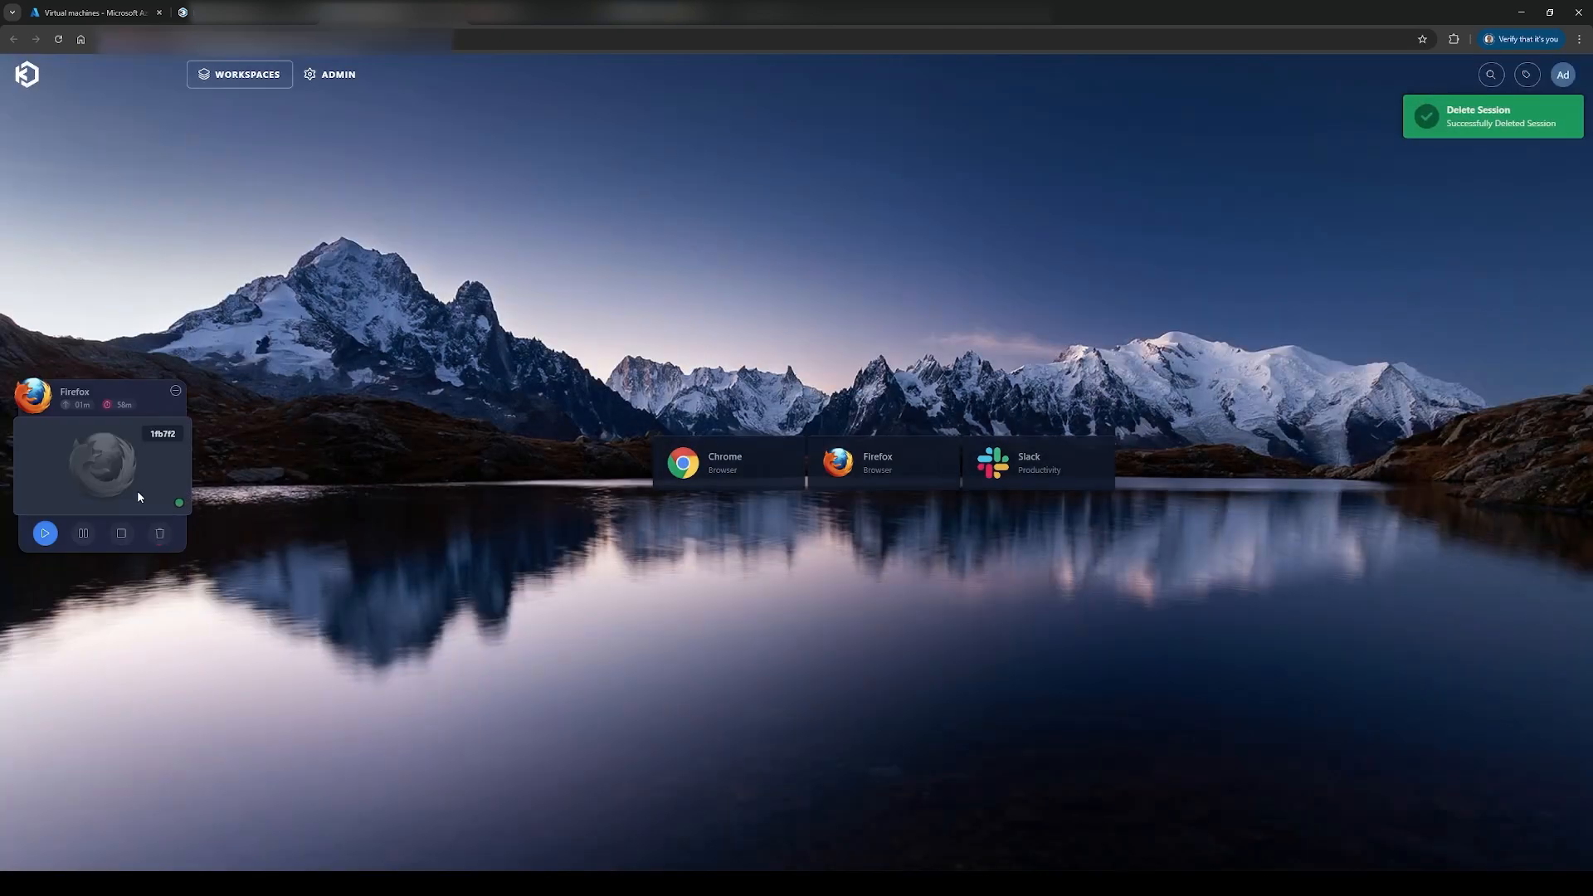
pyautogui.click(160, 533)
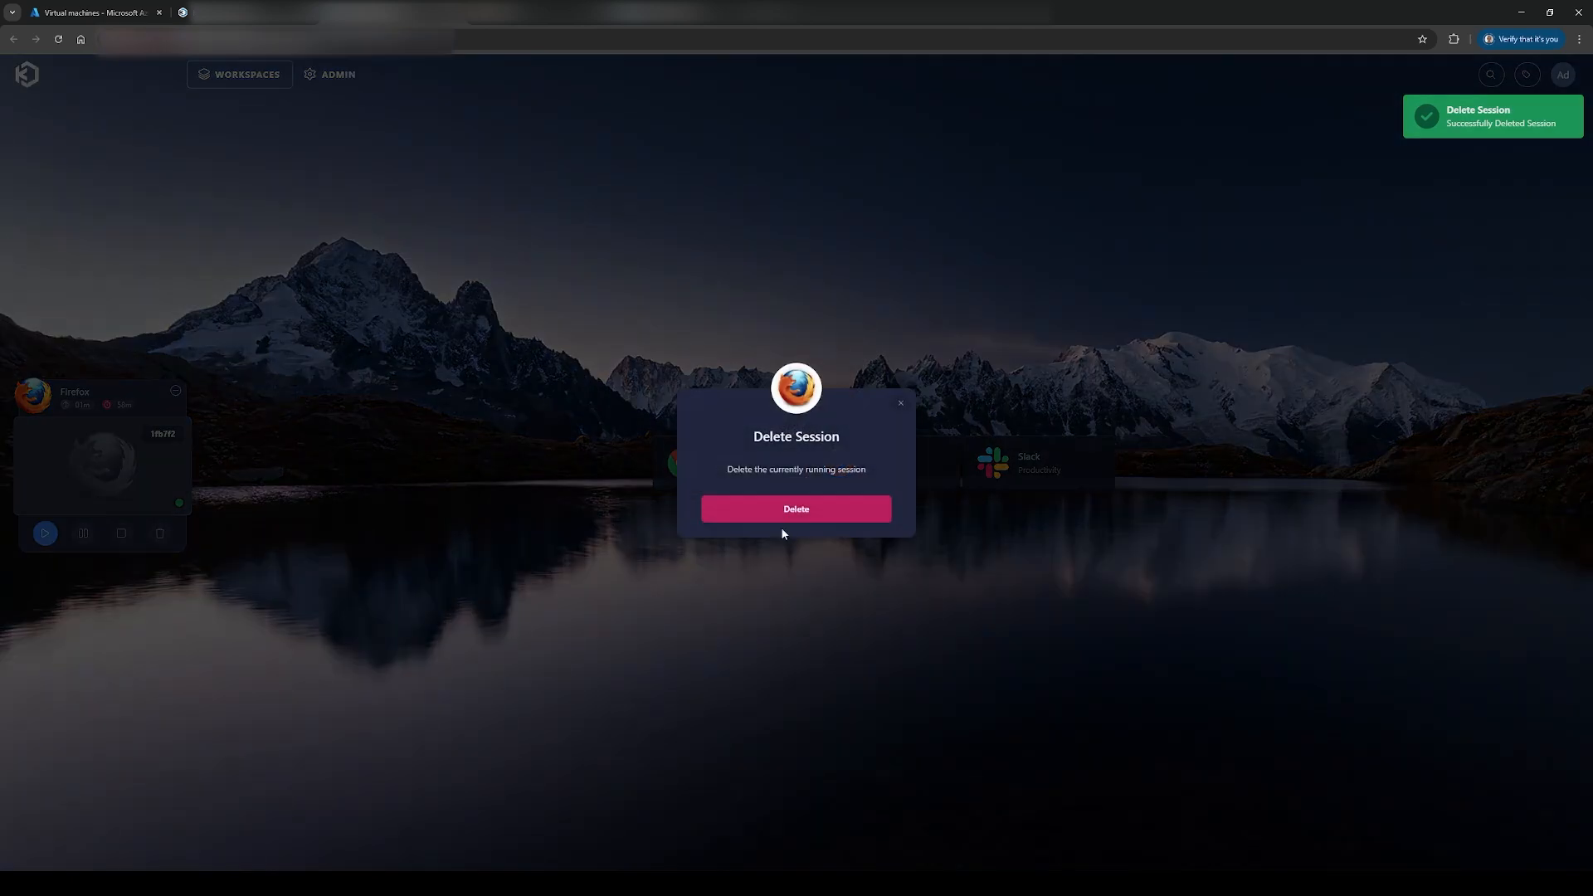
pyautogui.click(784, 510)
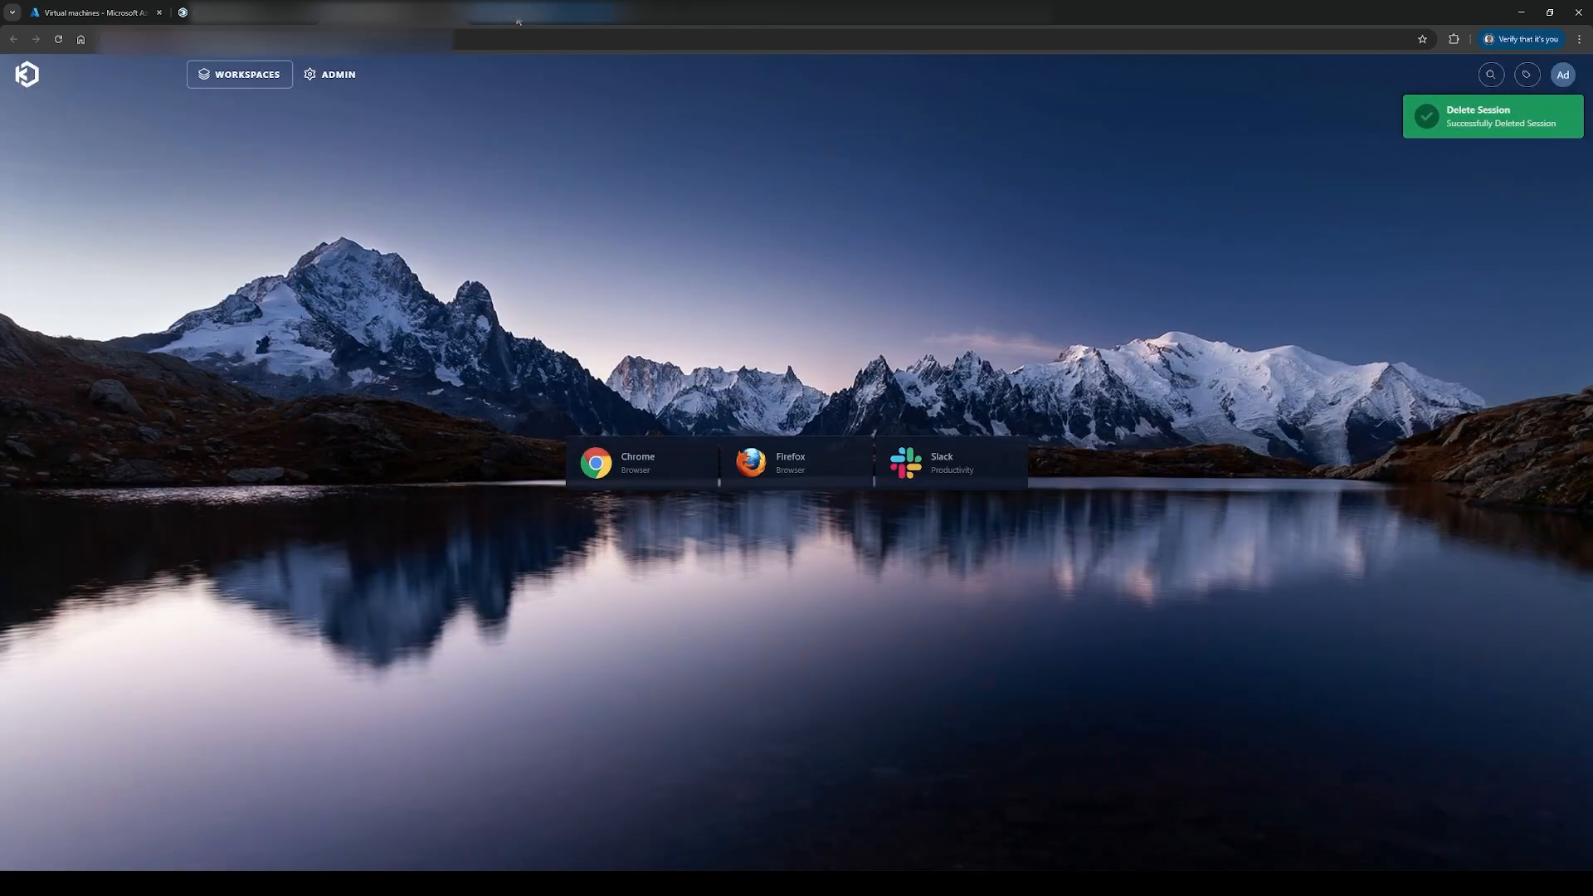
# Step: Refresh the Docker Agents list and the Azure virtual machines list to check how the agents scale down without sessions
pyautogui.click(240, 17)
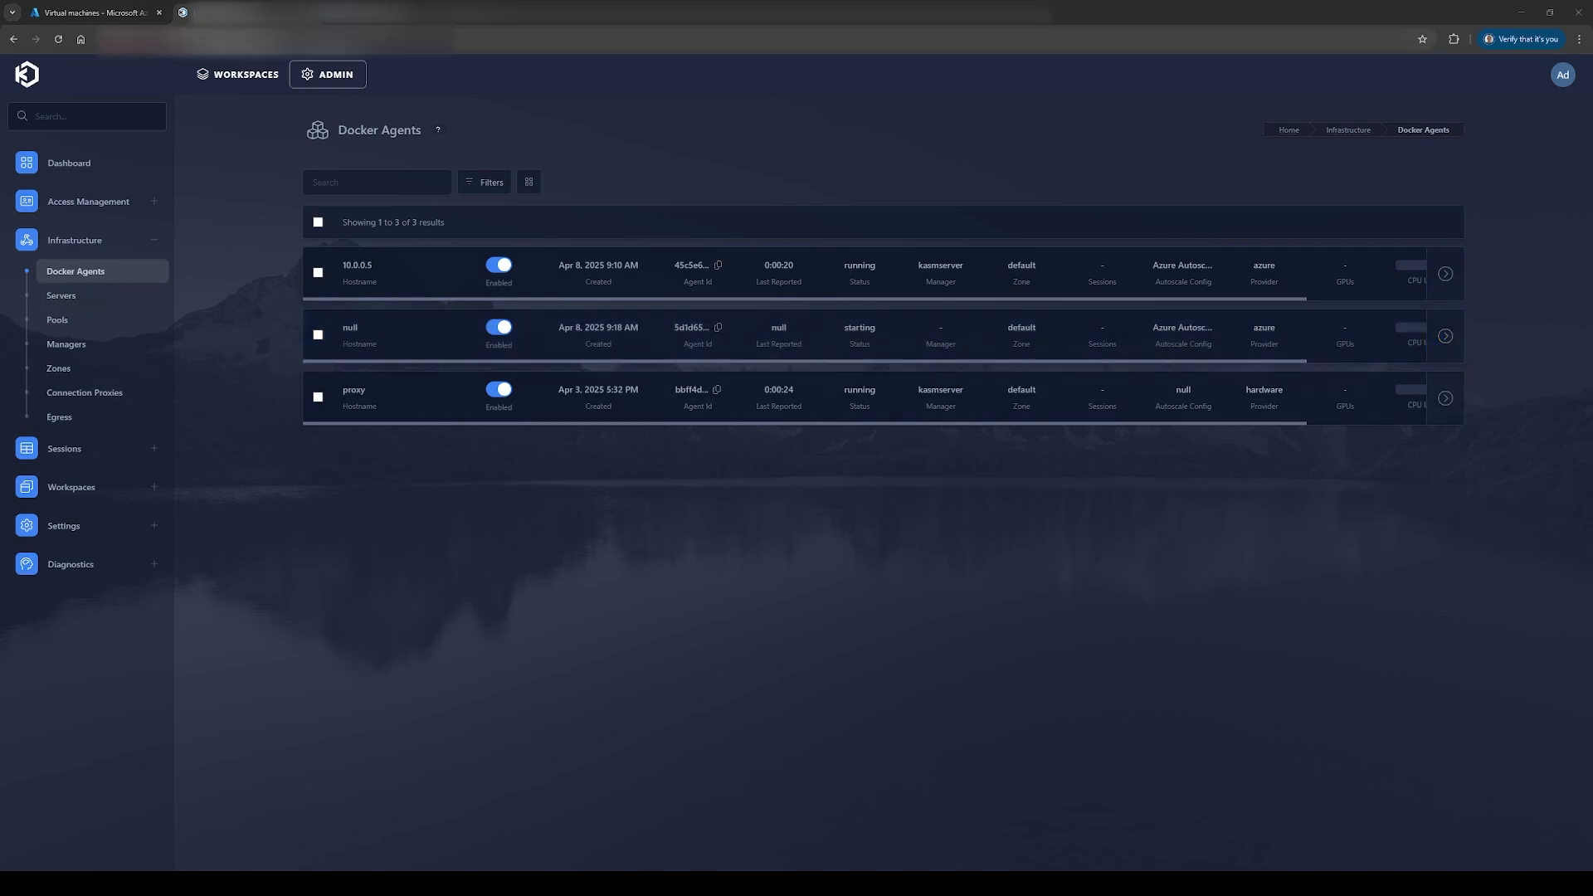
pyautogui.click(58, 39)
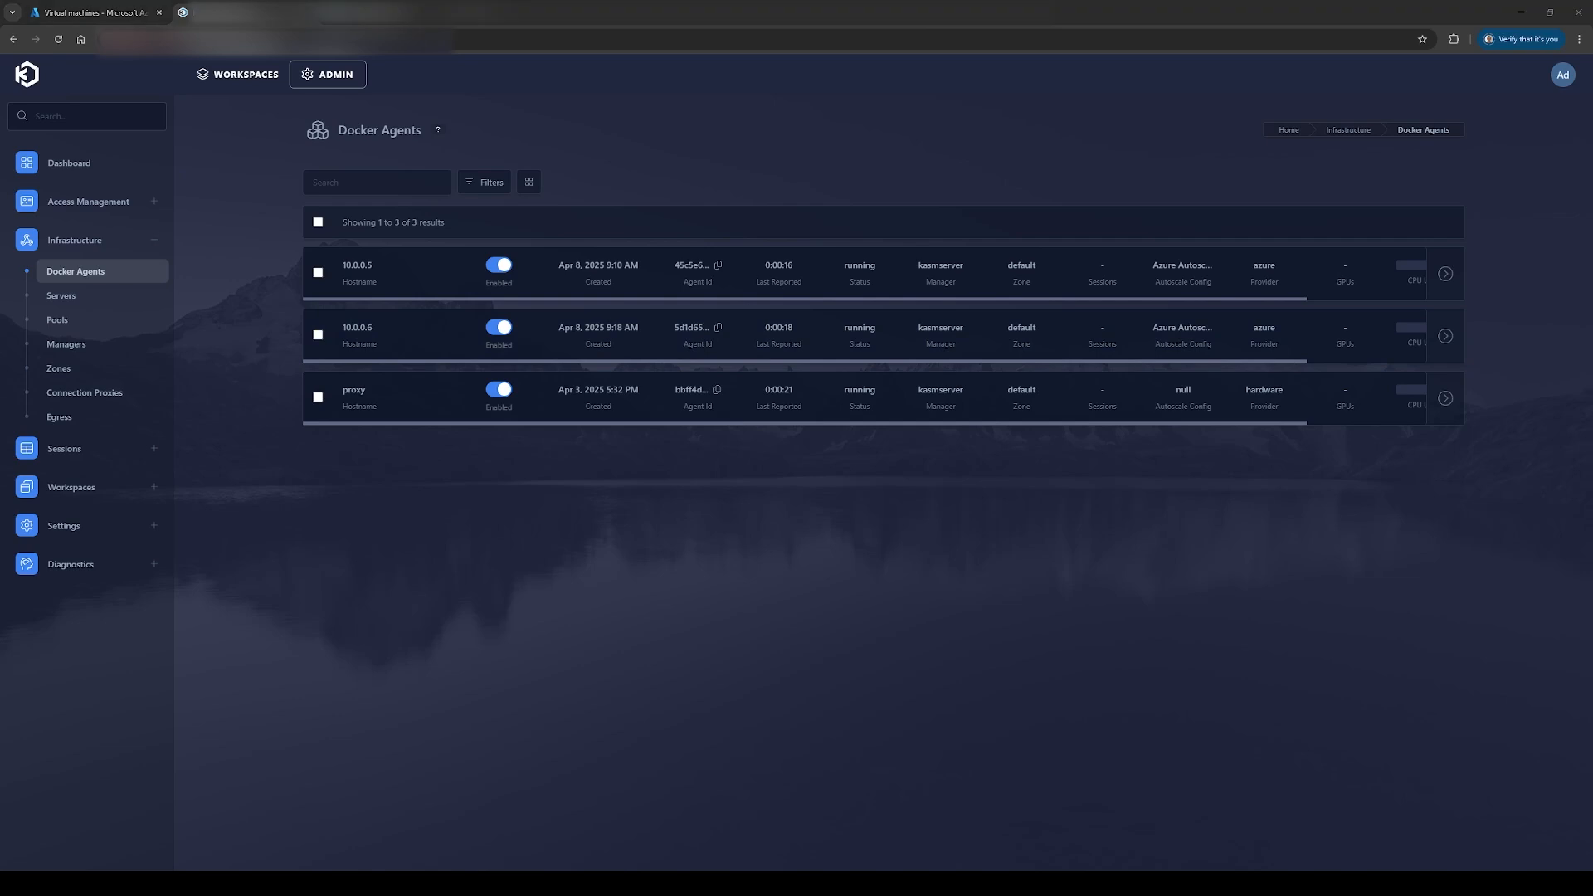
pyautogui.click(58, 39)
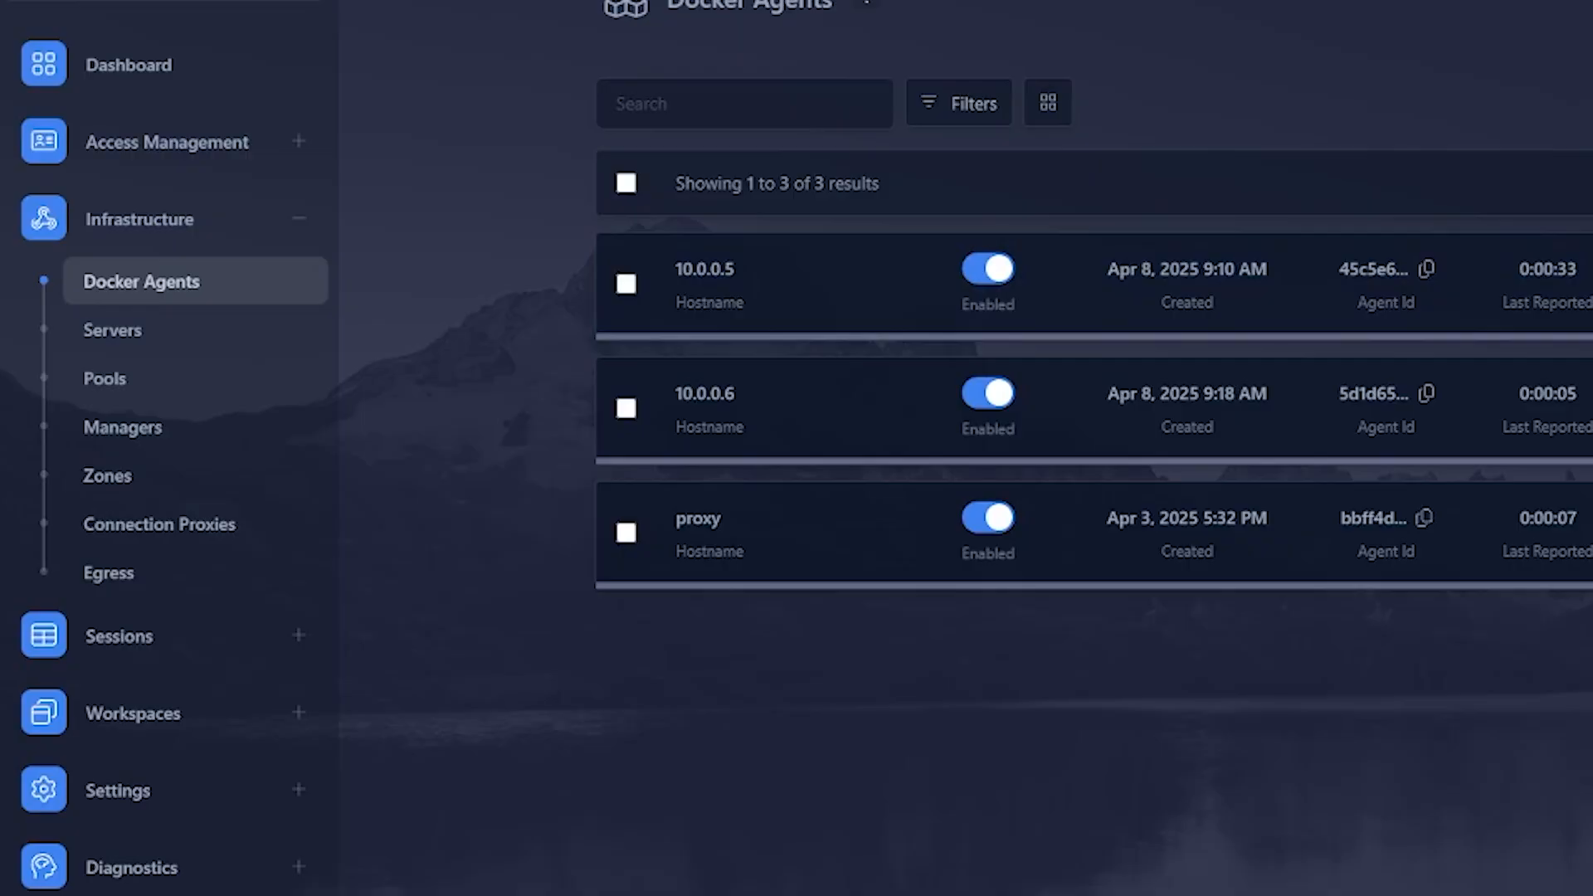
pyautogui.click(87, 15)
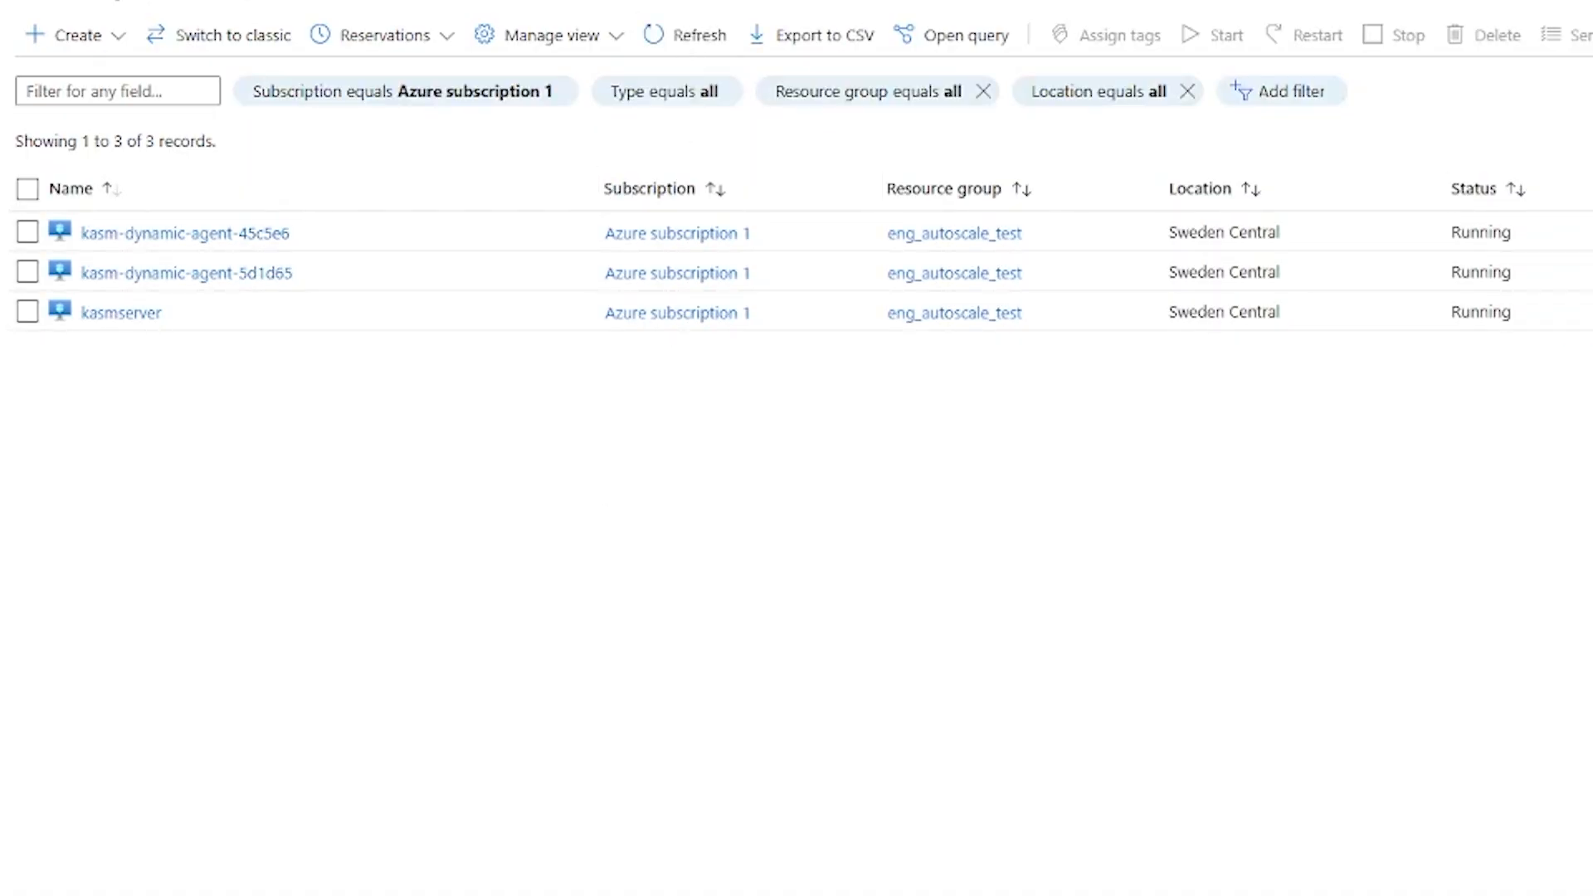
pyautogui.click(228, 14)
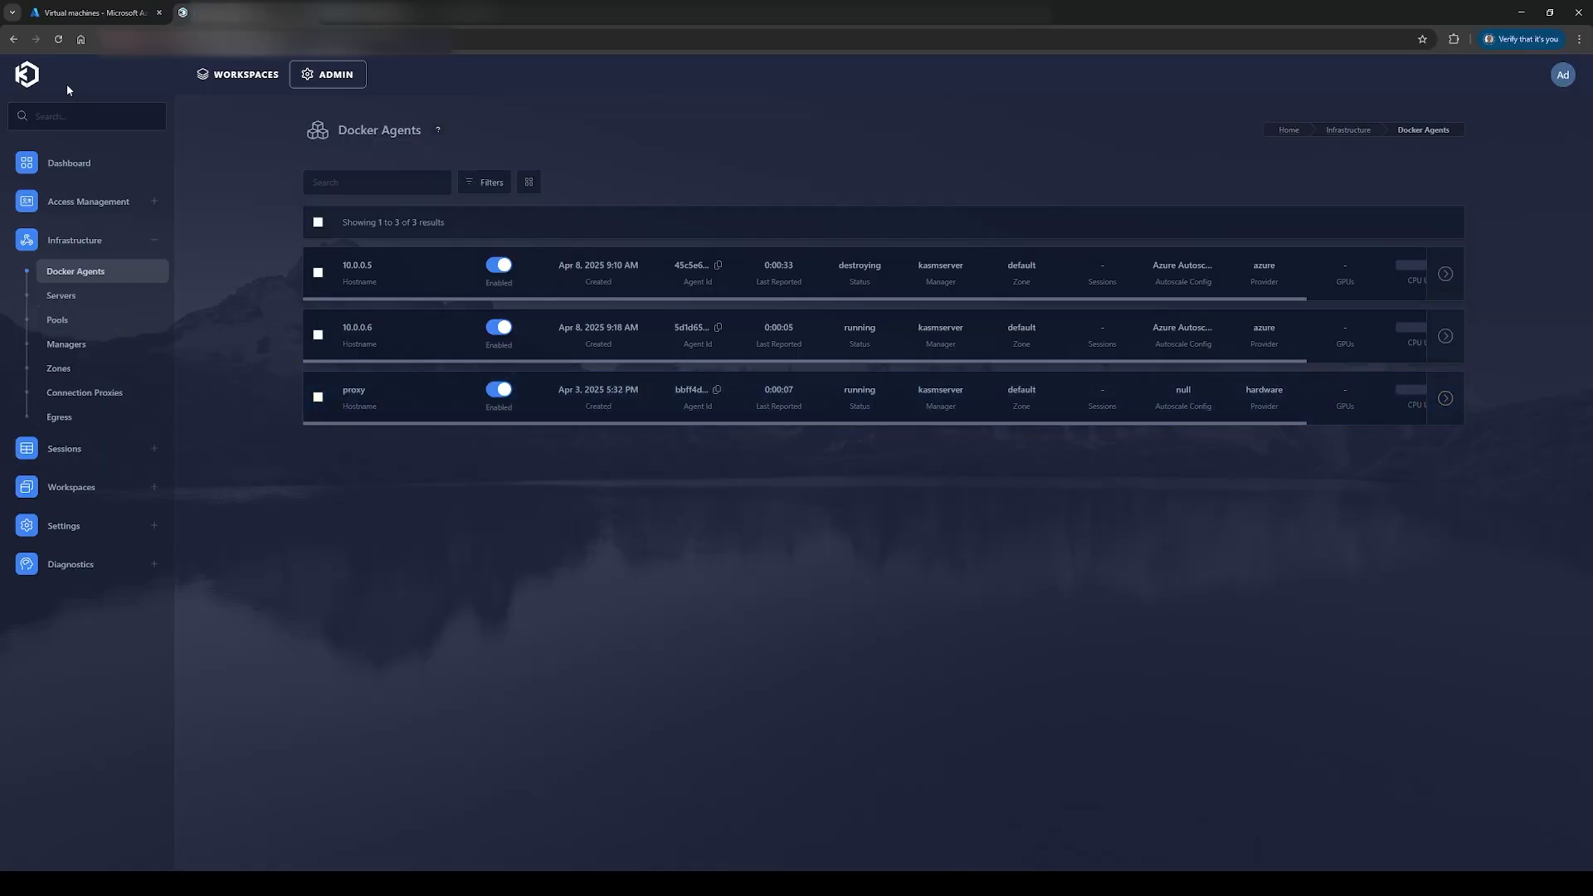
pyautogui.click(58, 39)
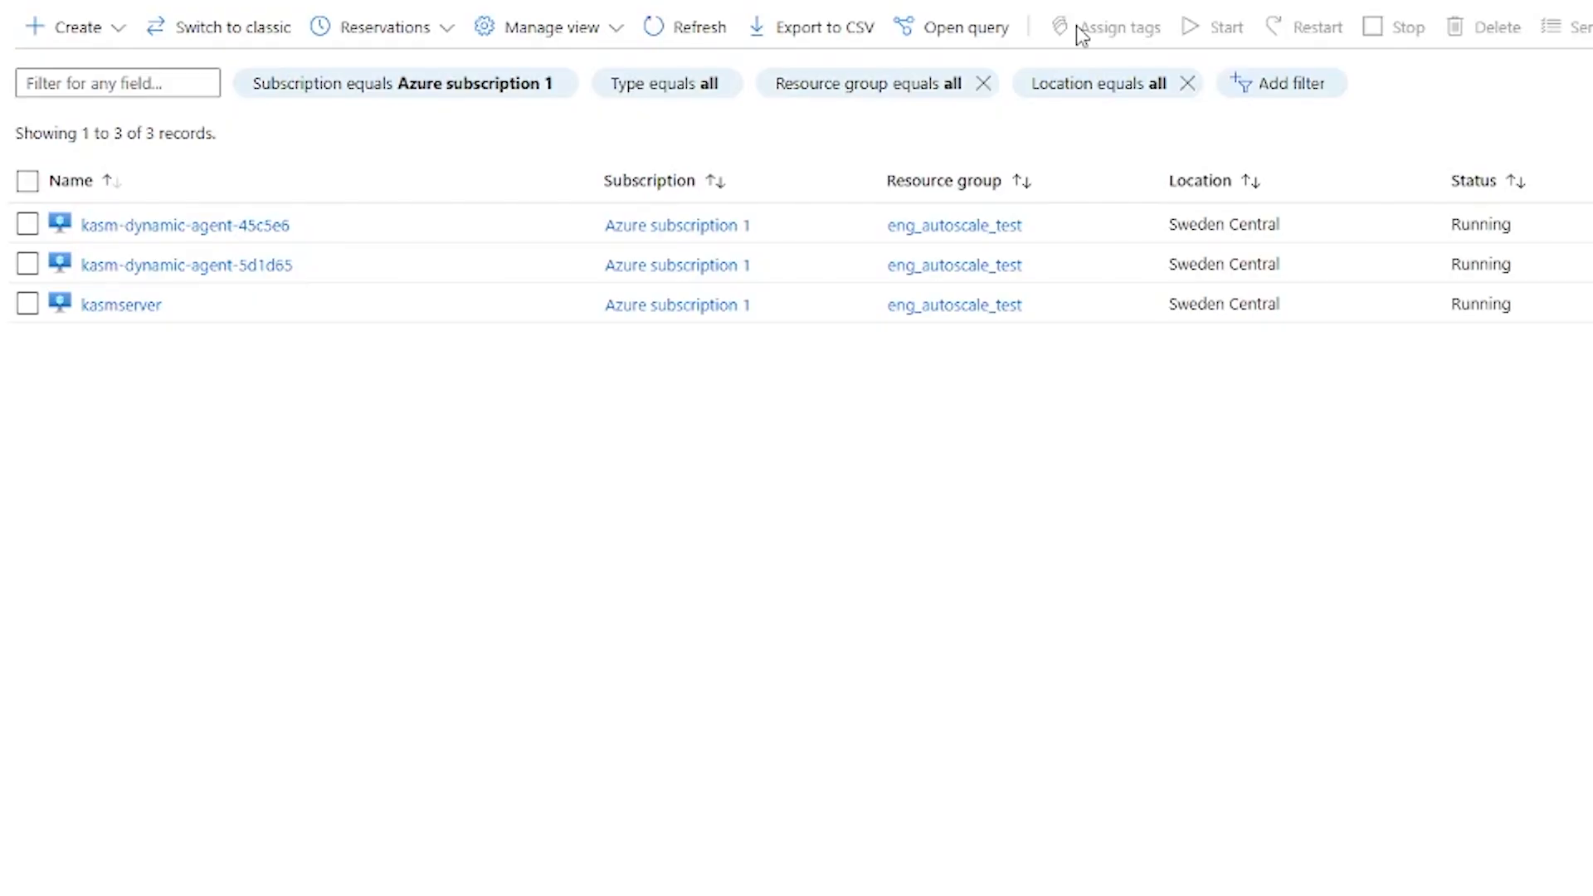
pyautogui.click(668, 33)
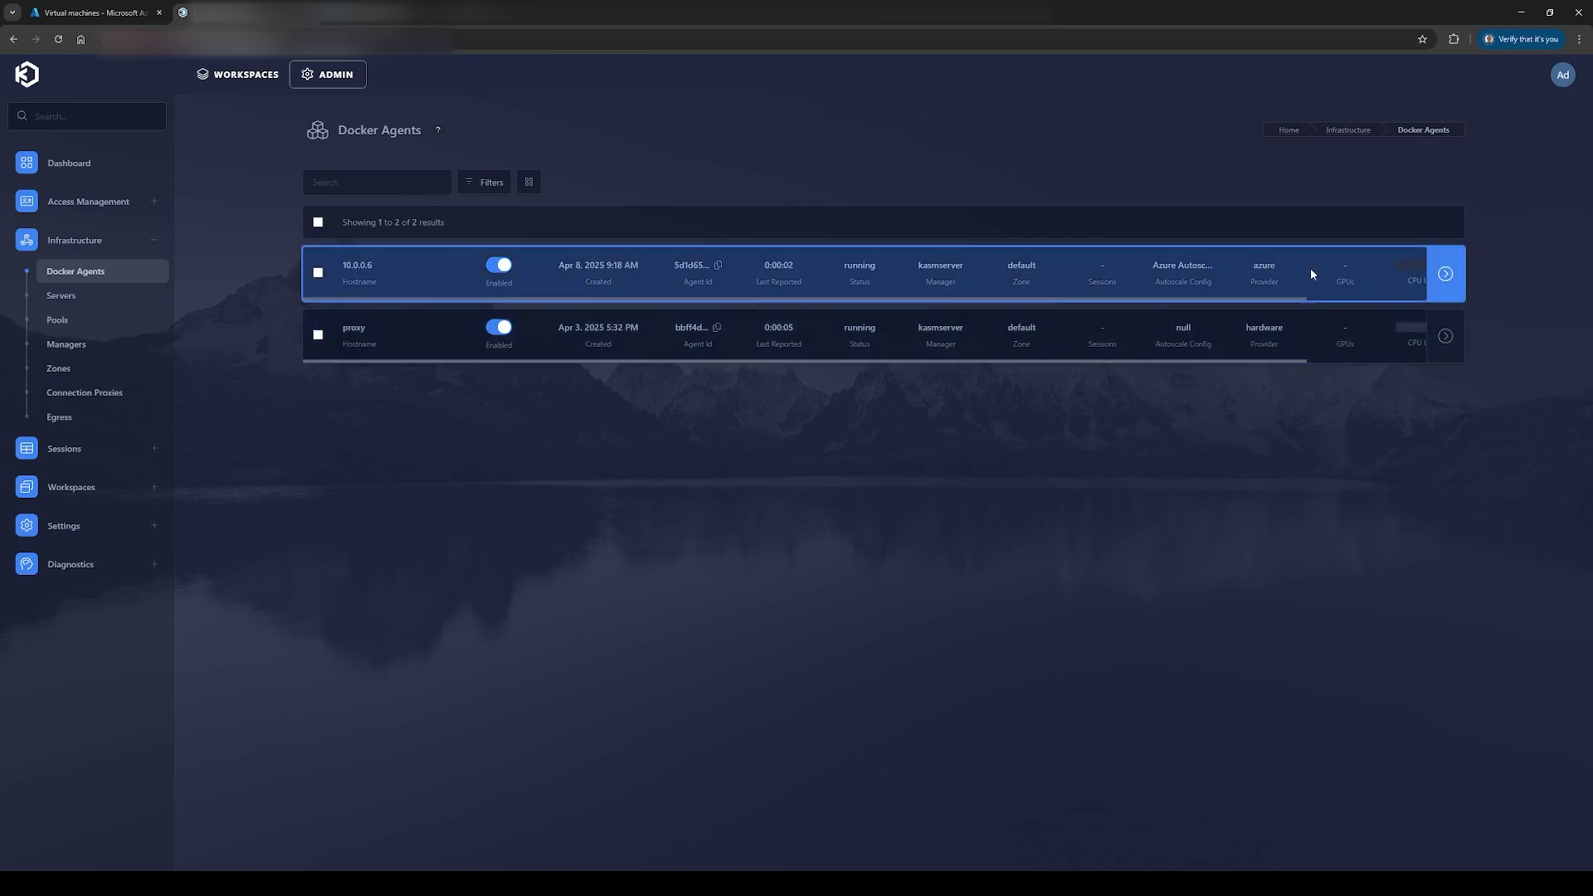
# Step: Set Downscale Backoff, Standby Cores and Standby Memory to 0 in the Azure Autoscale configuration and save it
pyautogui.click(64, 320)
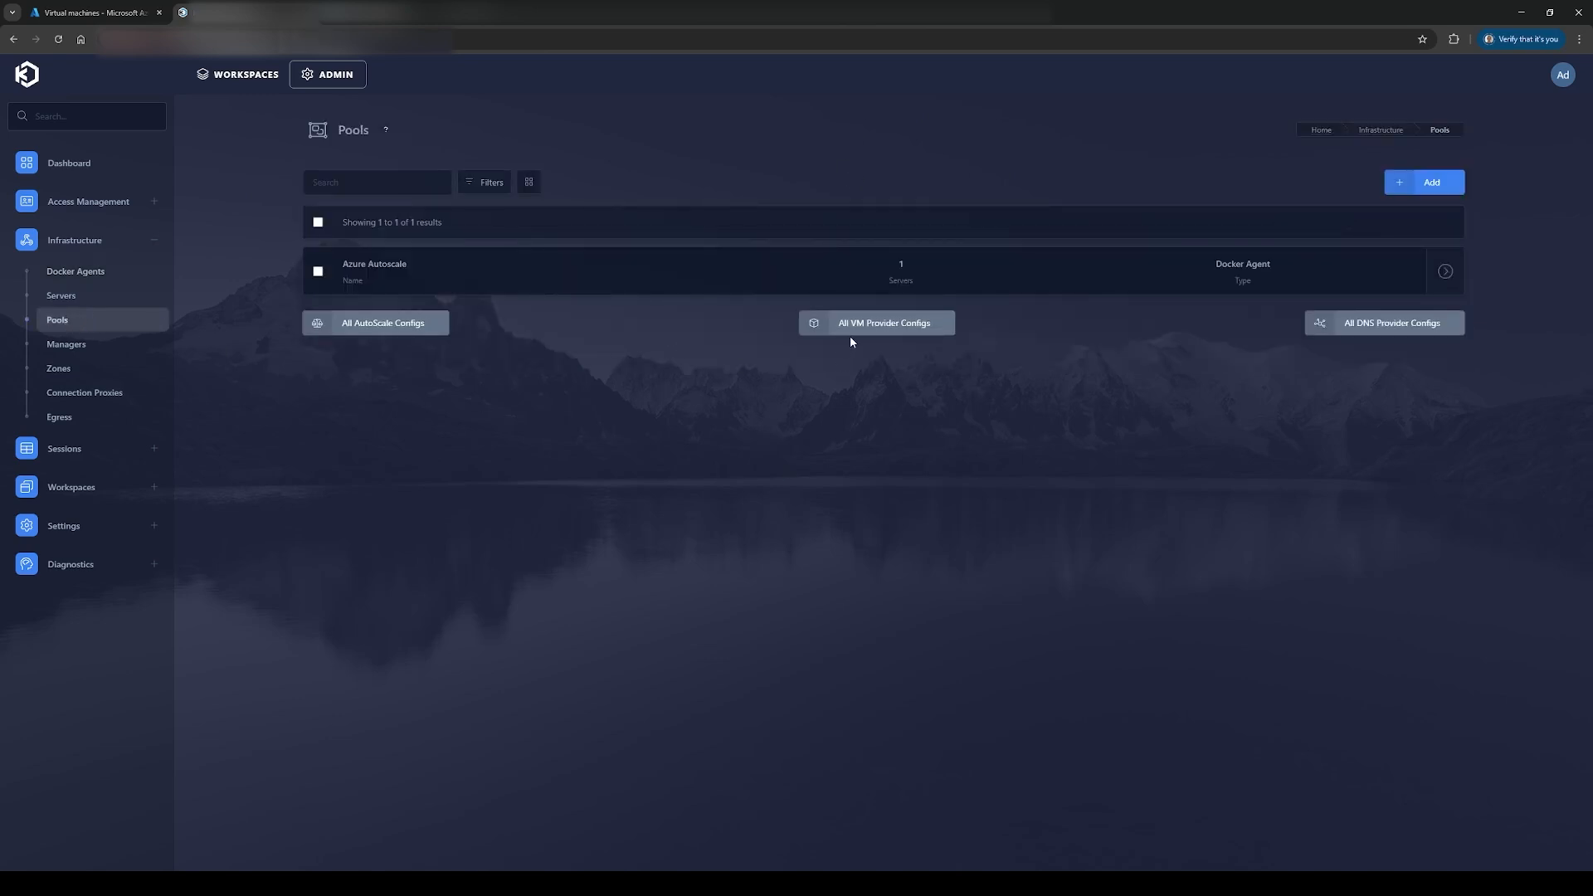
pyautogui.click(359, 330)
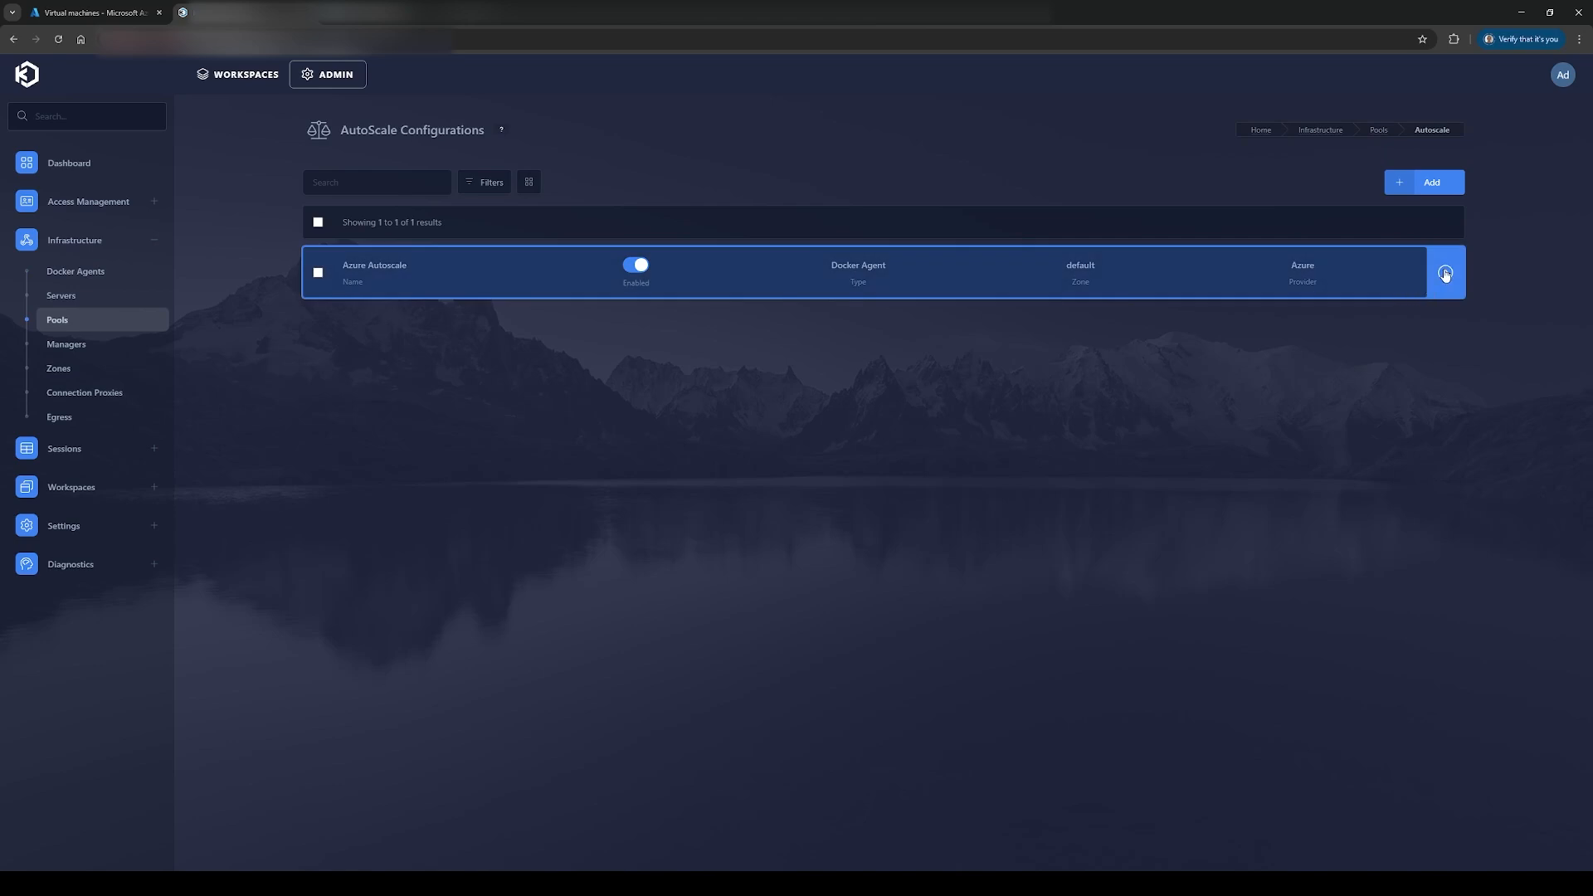
pyautogui.click(1364, 274)
pyautogui.scroll(-1, 1052, 415)
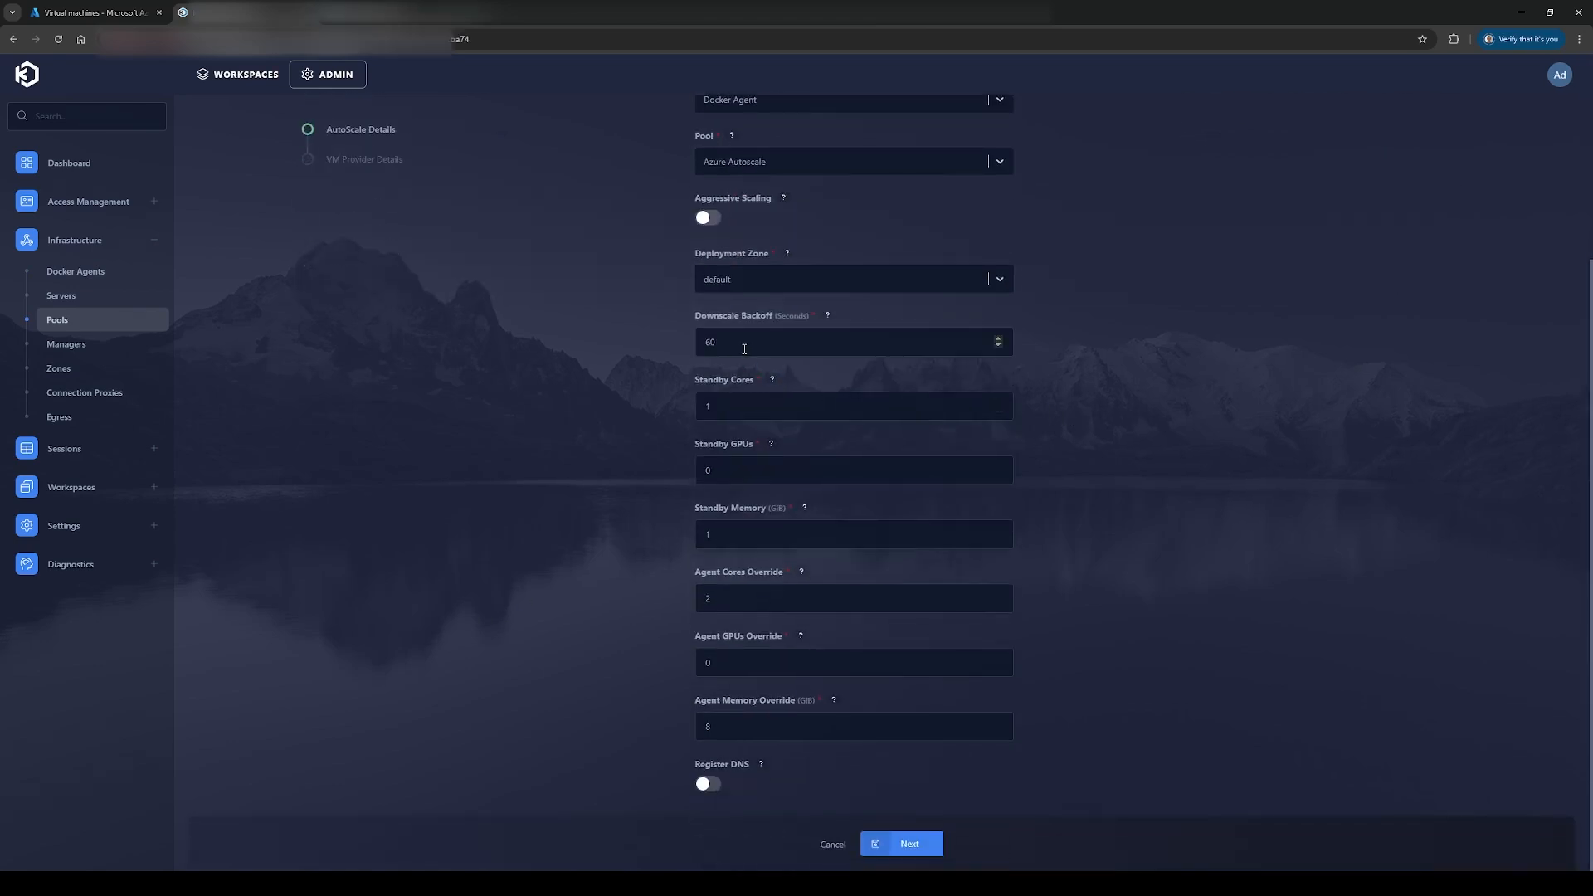
pyautogui.doubleClick(709, 342)
pyautogui.write('0')
pyautogui.press('Tab')
pyautogui.write('0')
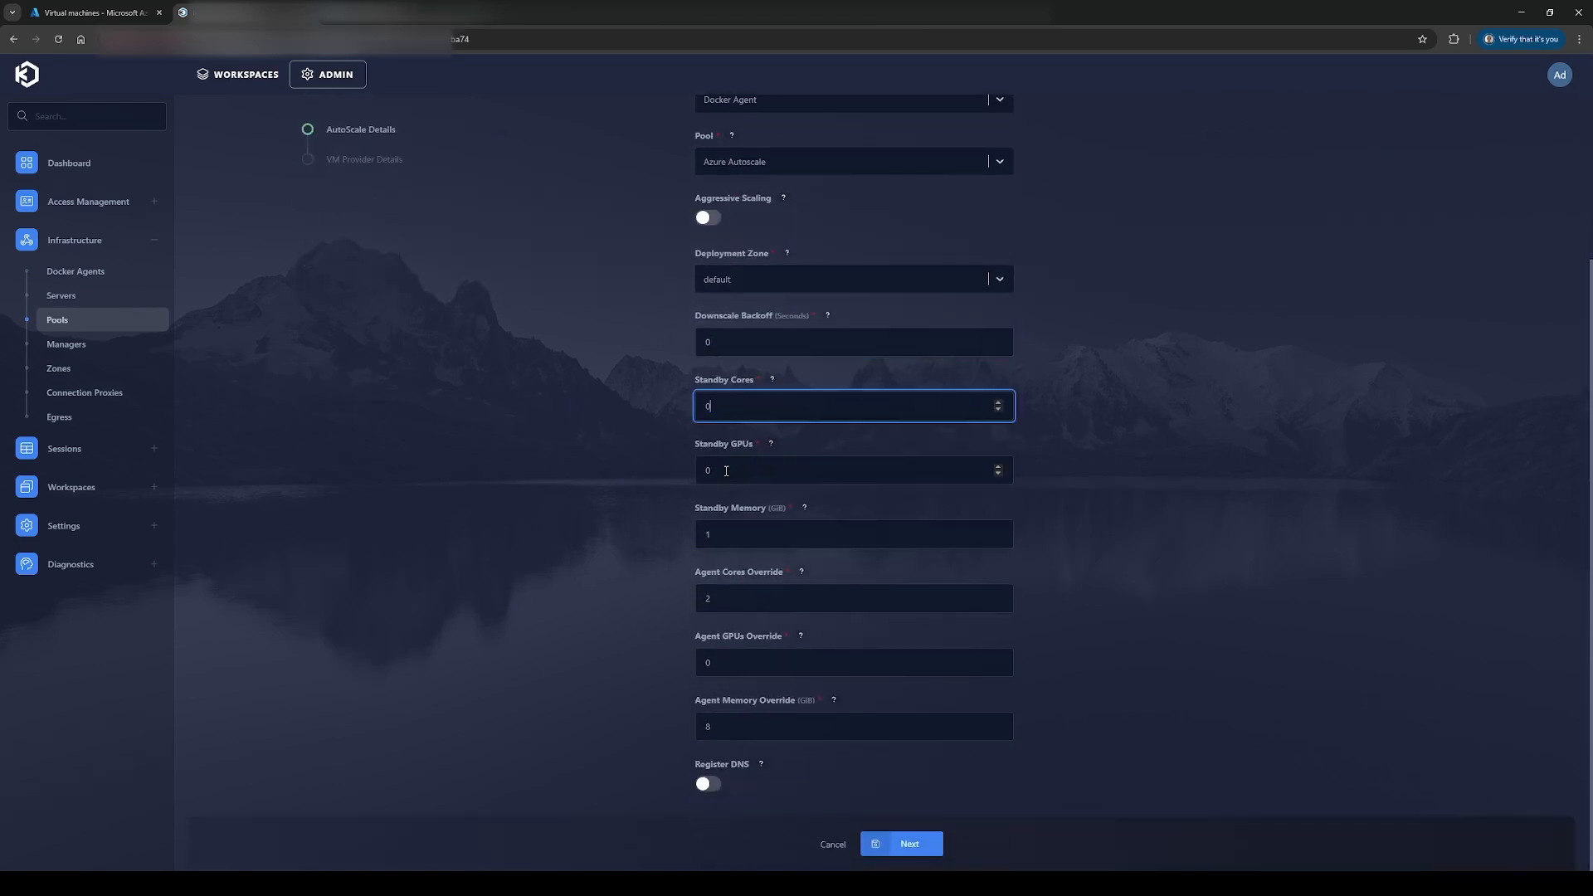
pyautogui.press('Tab')
pyautogui.press('Tab')
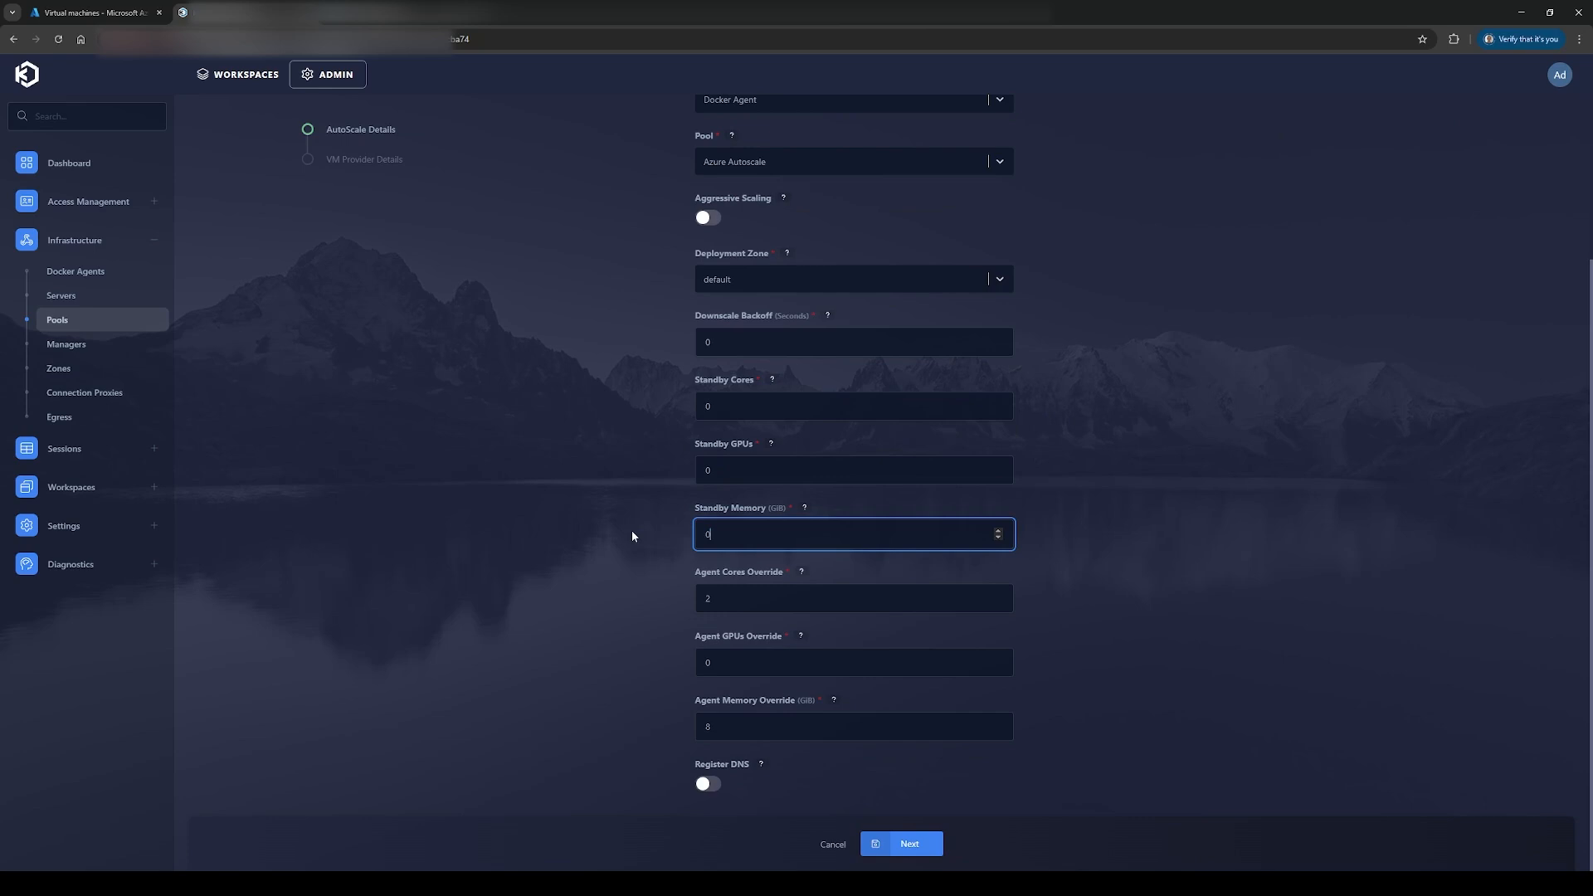
pyautogui.write('0')
pyautogui.press('Return')
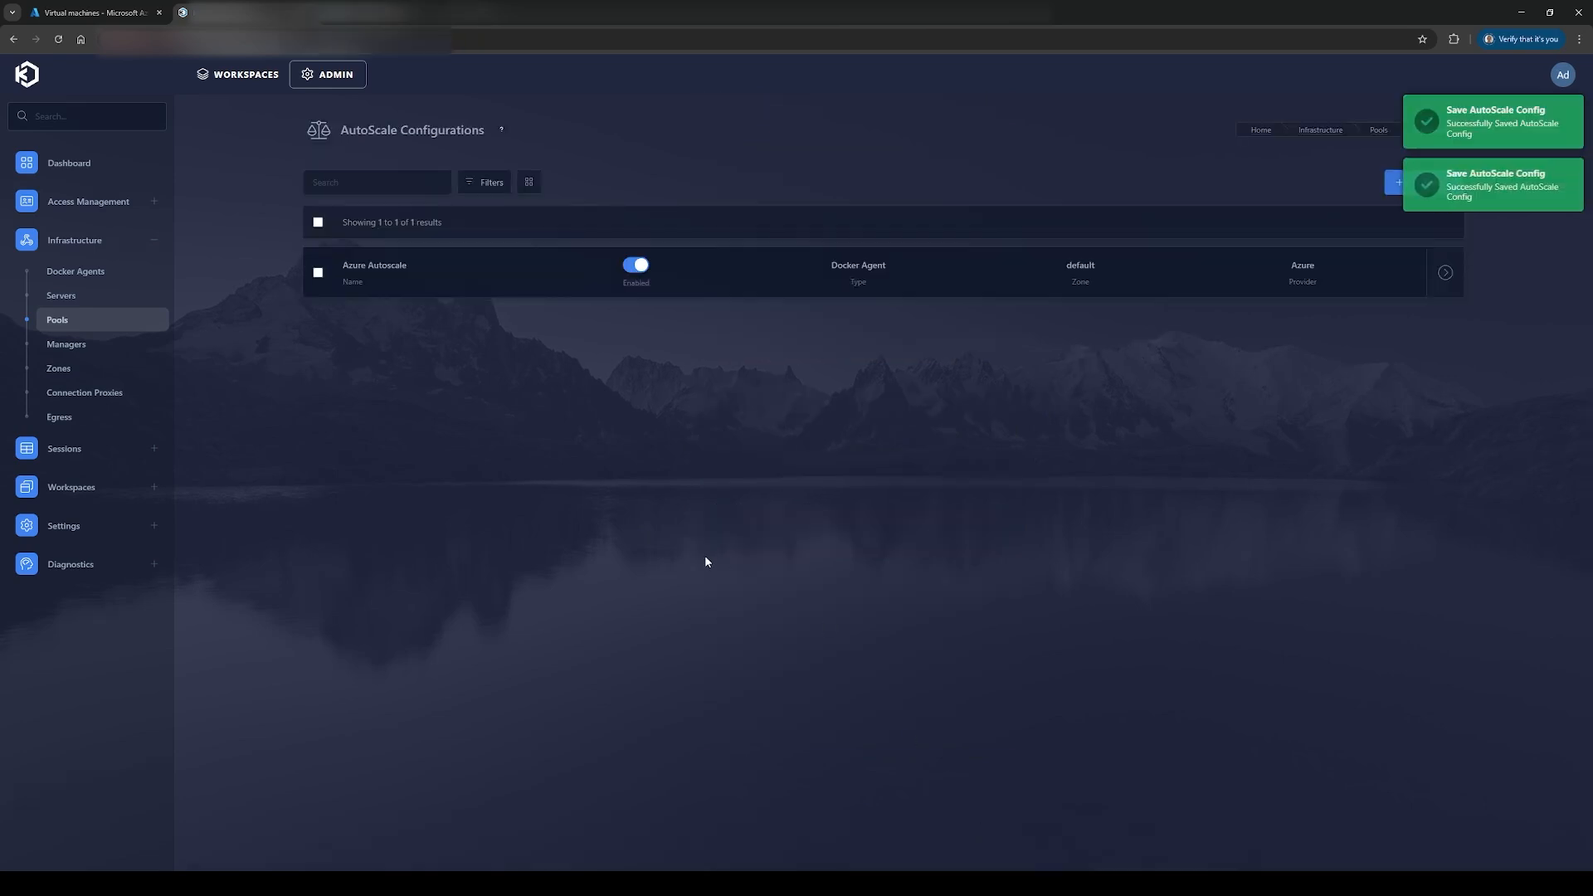
# Step: Check the Docker Agents list and the refreshed Azure virtual machines list for removal of the remaining dynamic agent
pyautogui.click(91, 272)
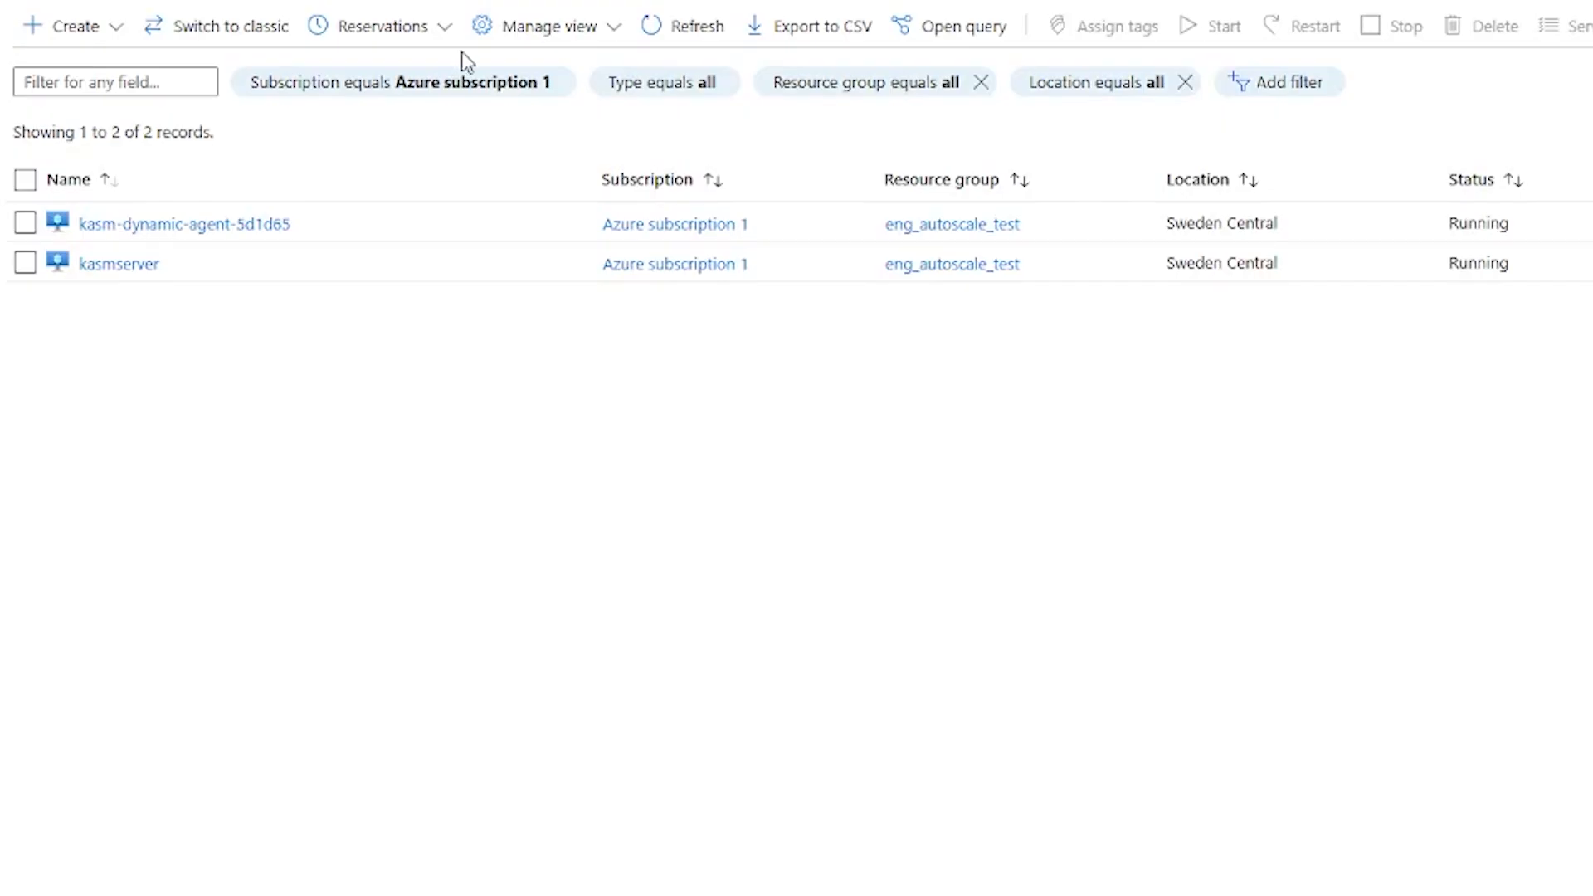
pyautogui.click(686, 29)
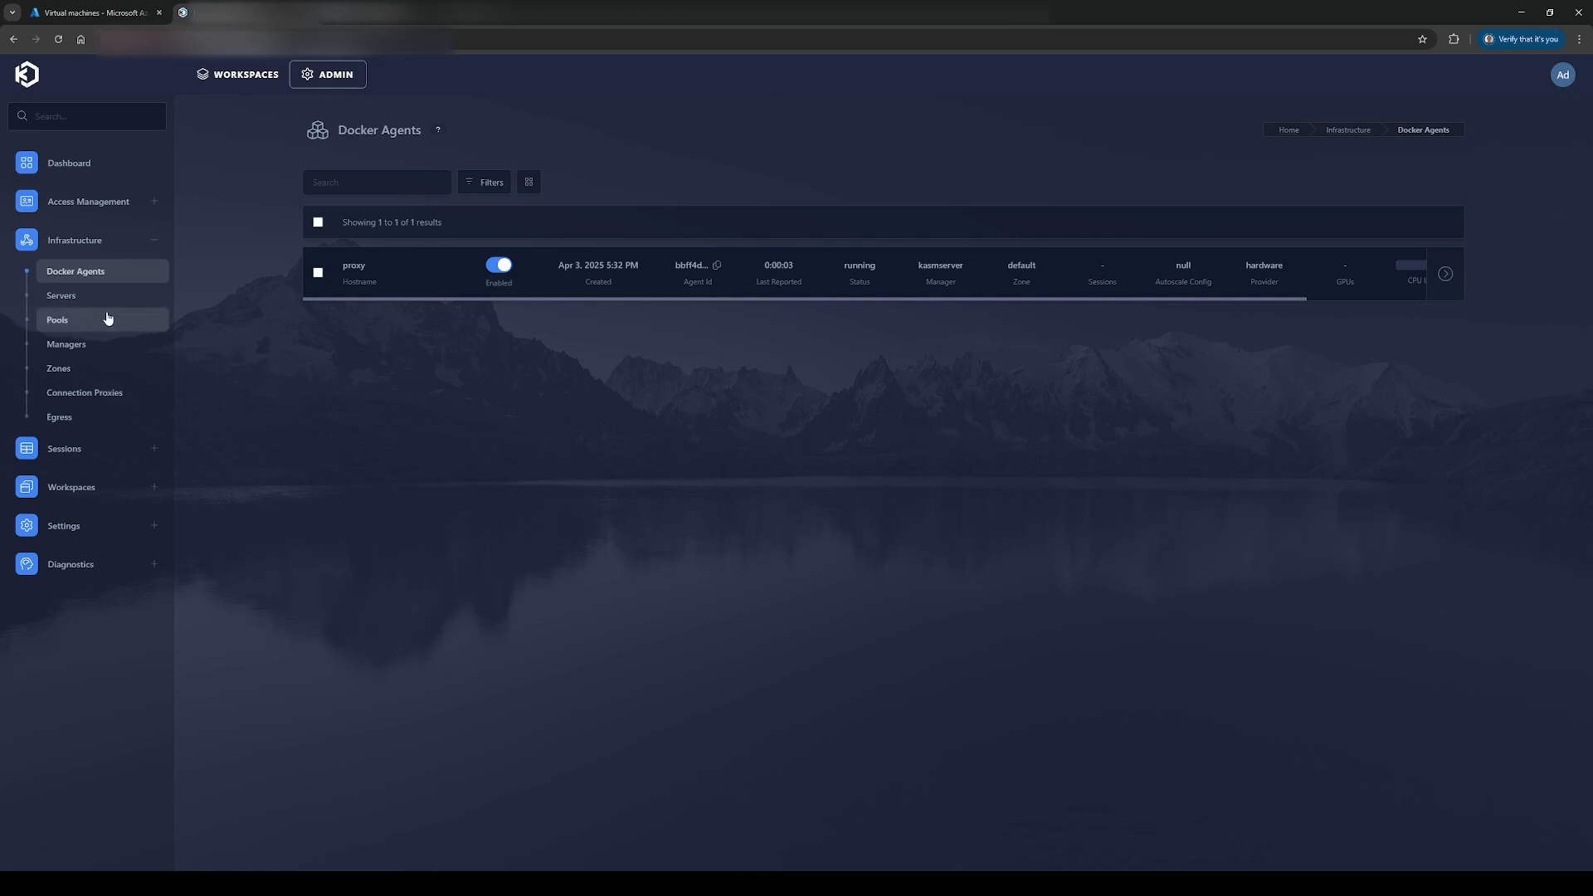
# Step: Delete the Azure Autoscale VM provider configuration
pyautogui.click(107, 318)
pyautogui.click(880, 325)
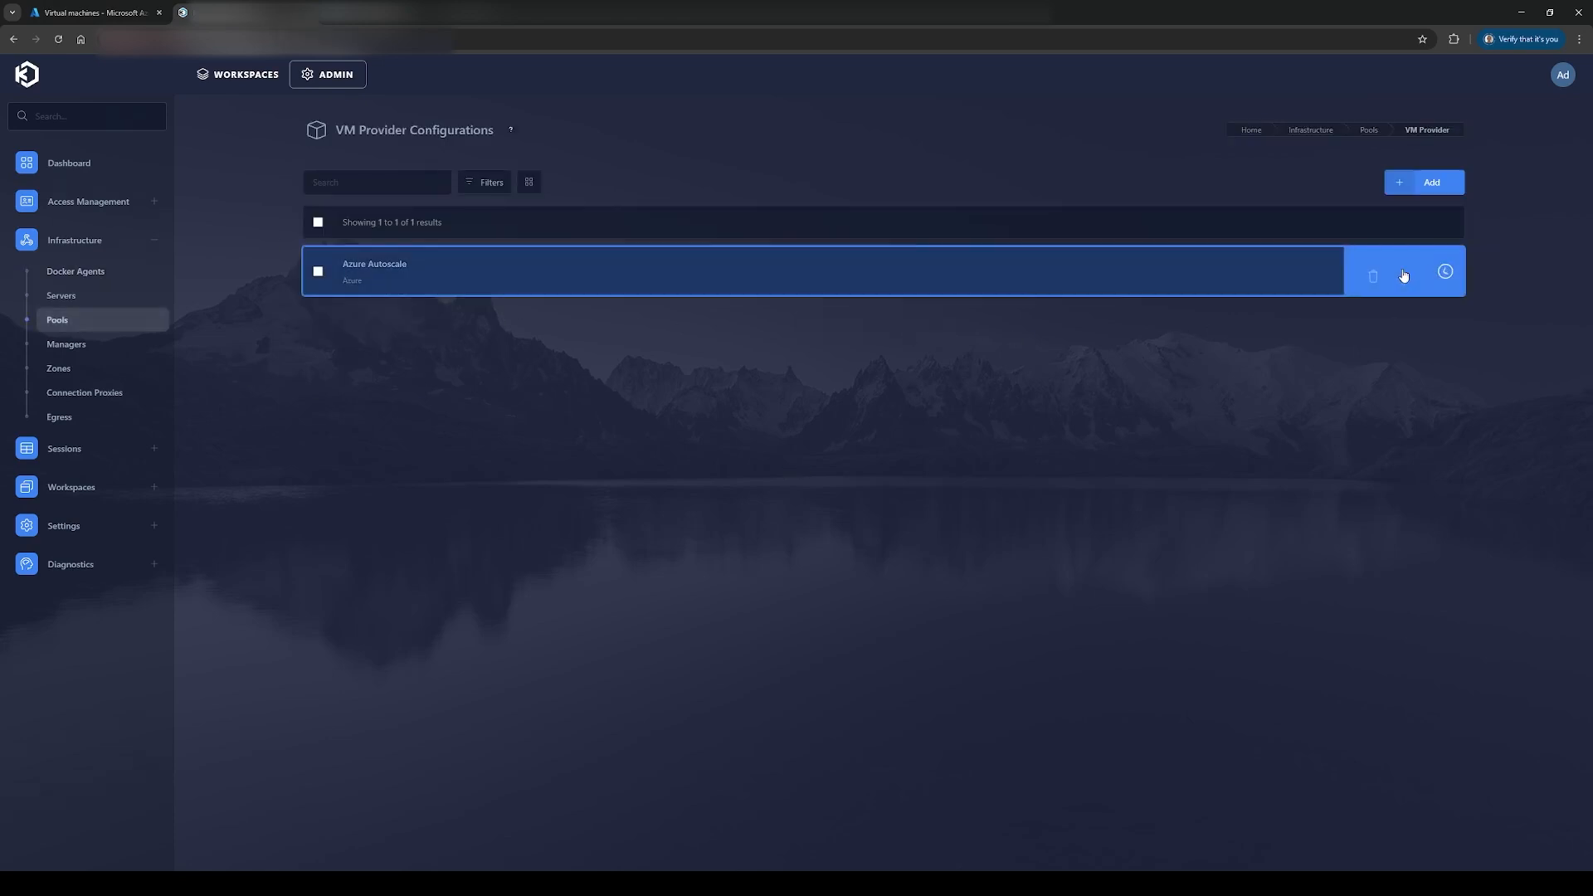
pyautogui.click(1361, 272)
pyautogui.click(913, 506)
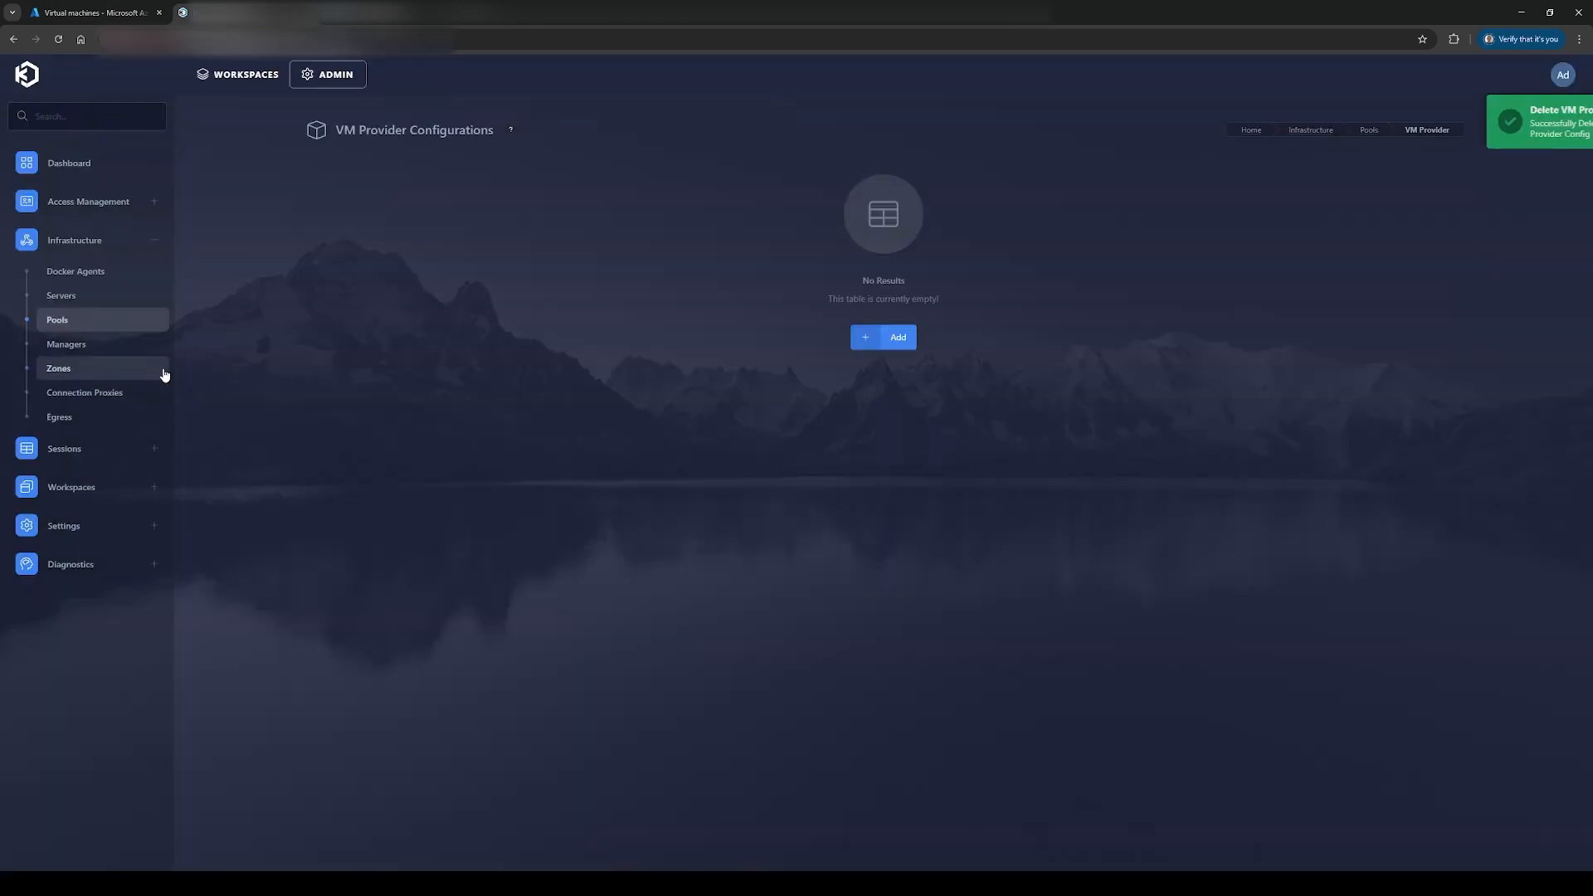
# Step: Delete the Azure Autoscale entry from the AutoScale configurations
pyautogui.click(80, 327)
pyautogui.click(402, 320)
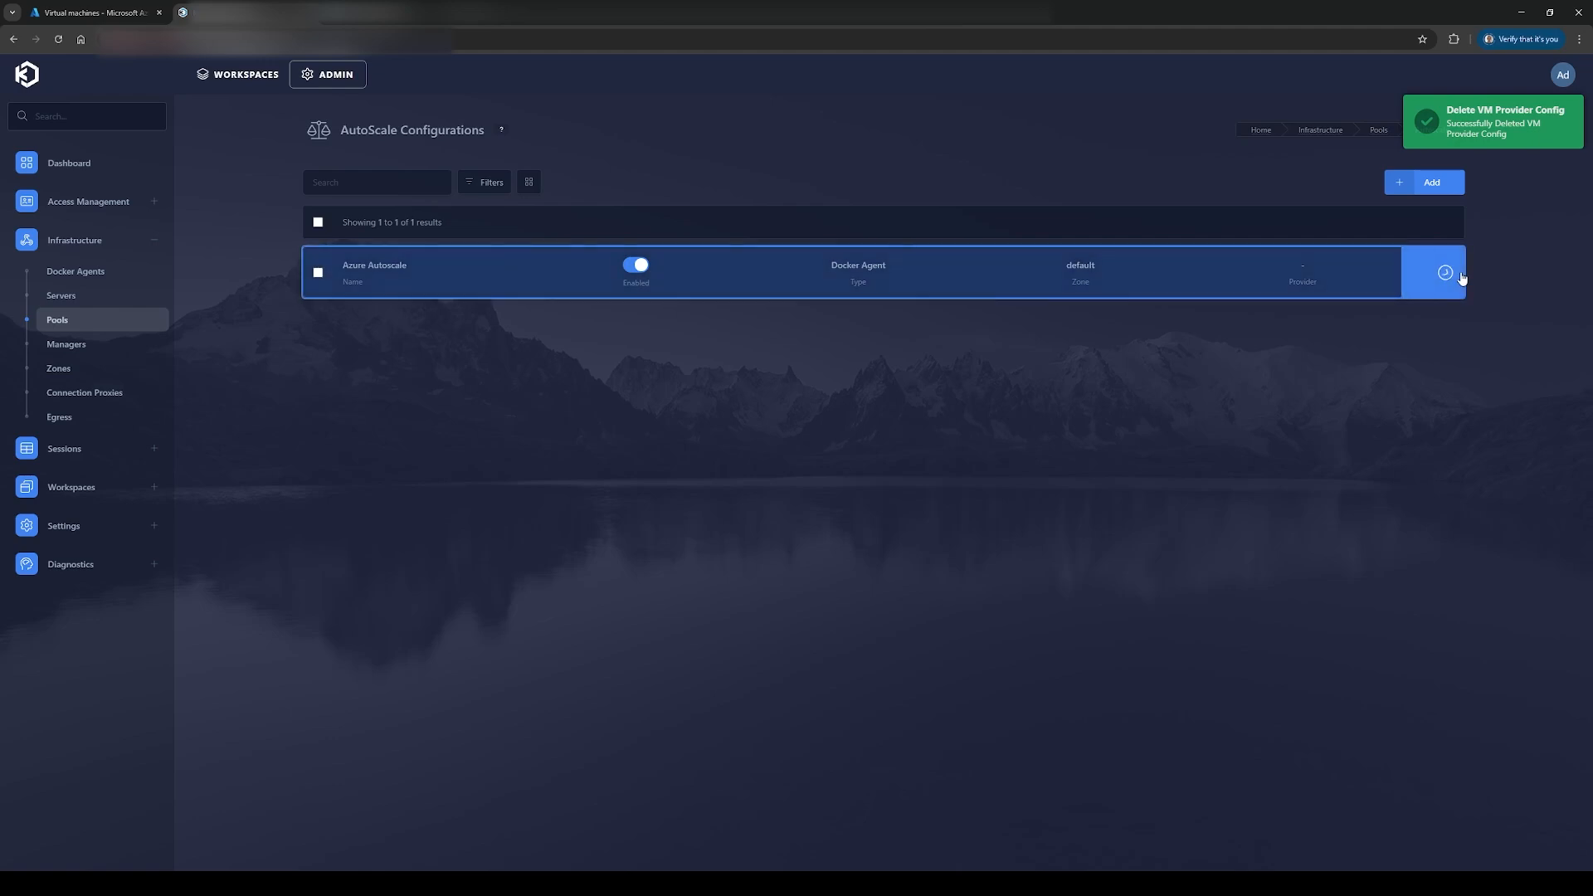
pyautogui.click(1328, 273)
pyautogui.click(859, 505)
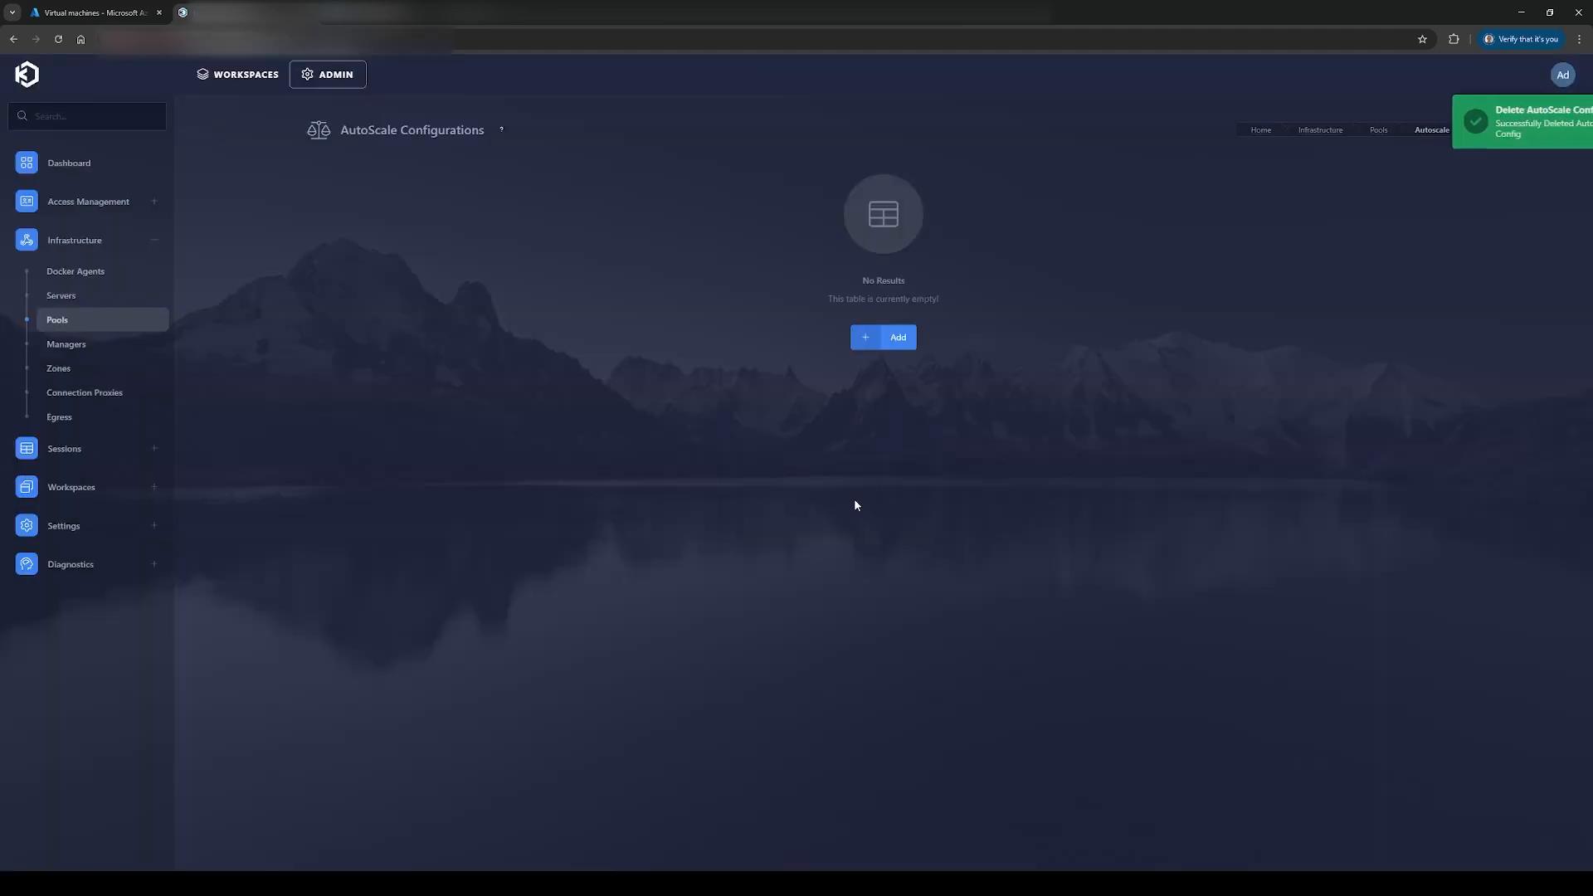
# Step: Delete the Azure Autoscale pool of Docker agents
pyautogui.click(61, 328)
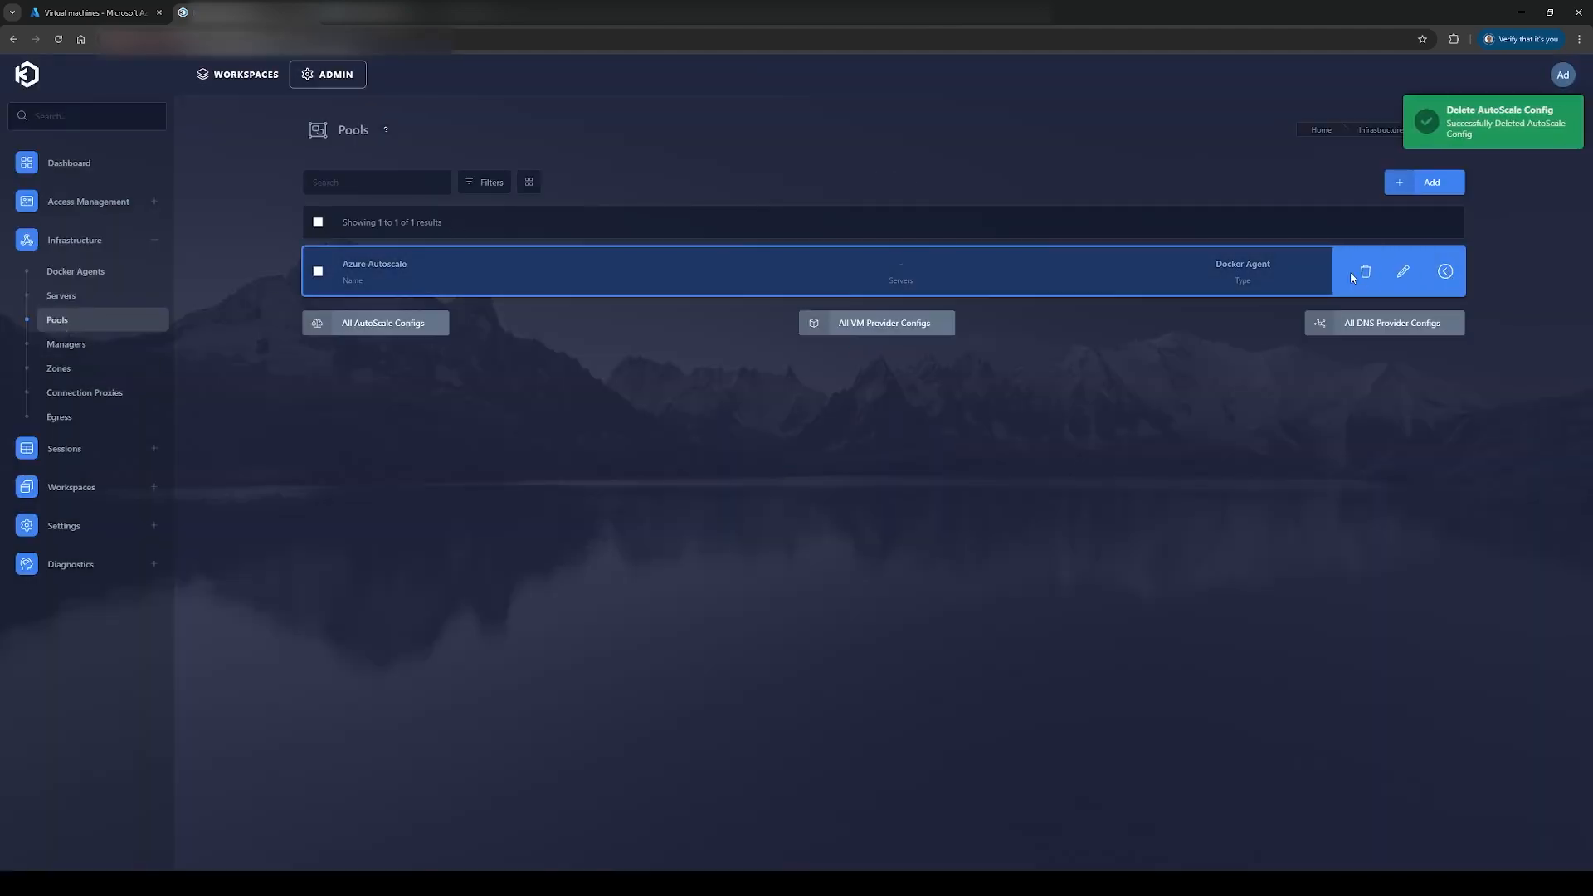
pyautogui.click(1363, 273)
pyautogui.click(911, 509)
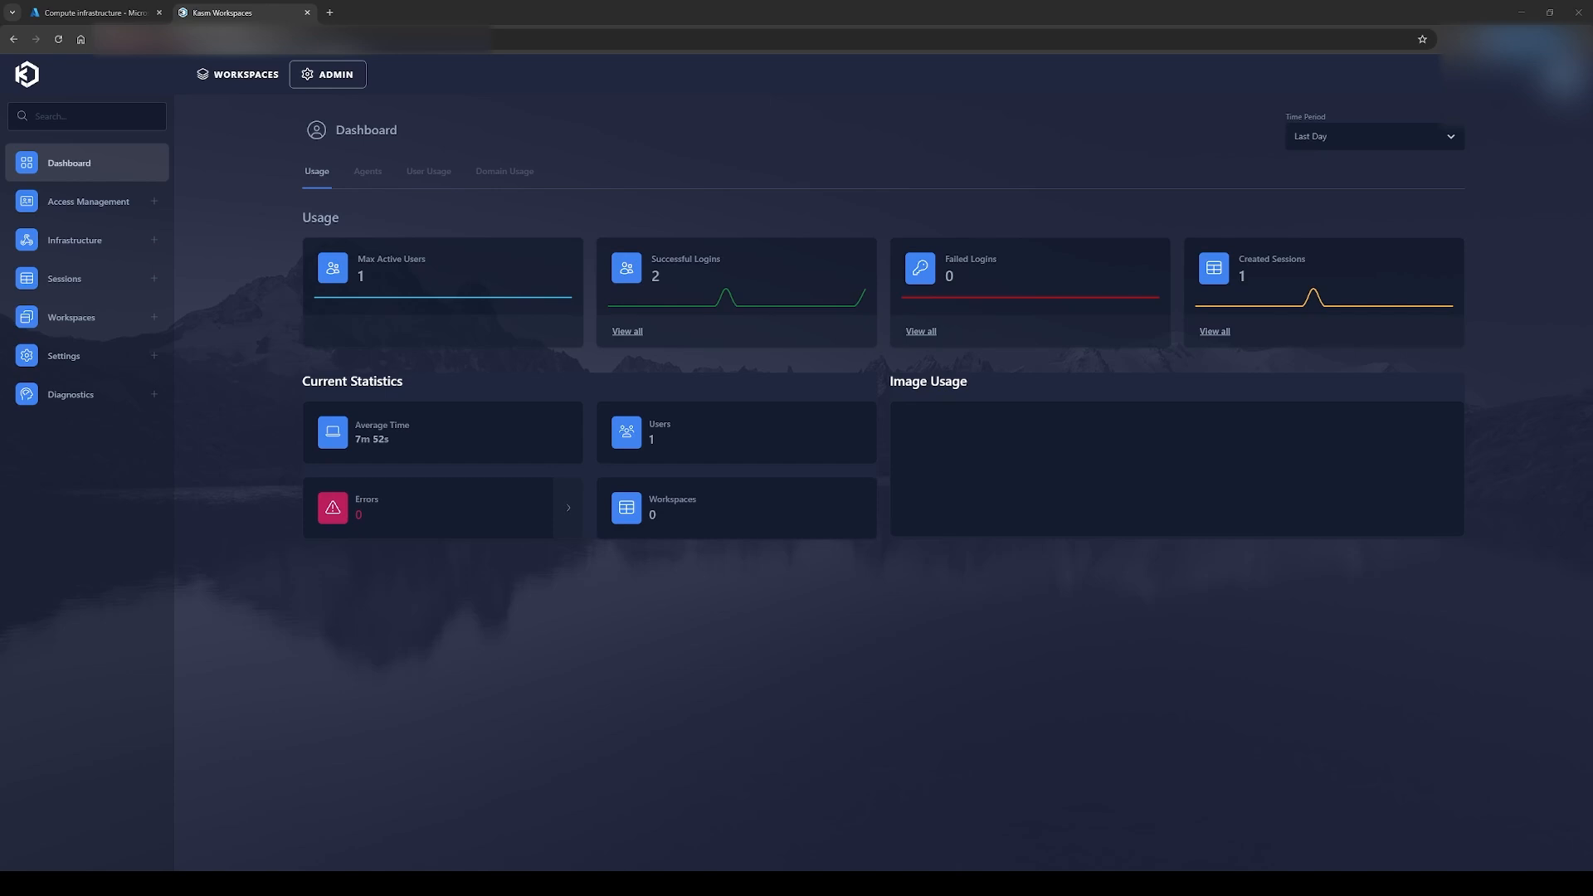
# Step: Create a pool named Azure Windows Pool with the type Server and save it
pyautogui.click(75, 241)
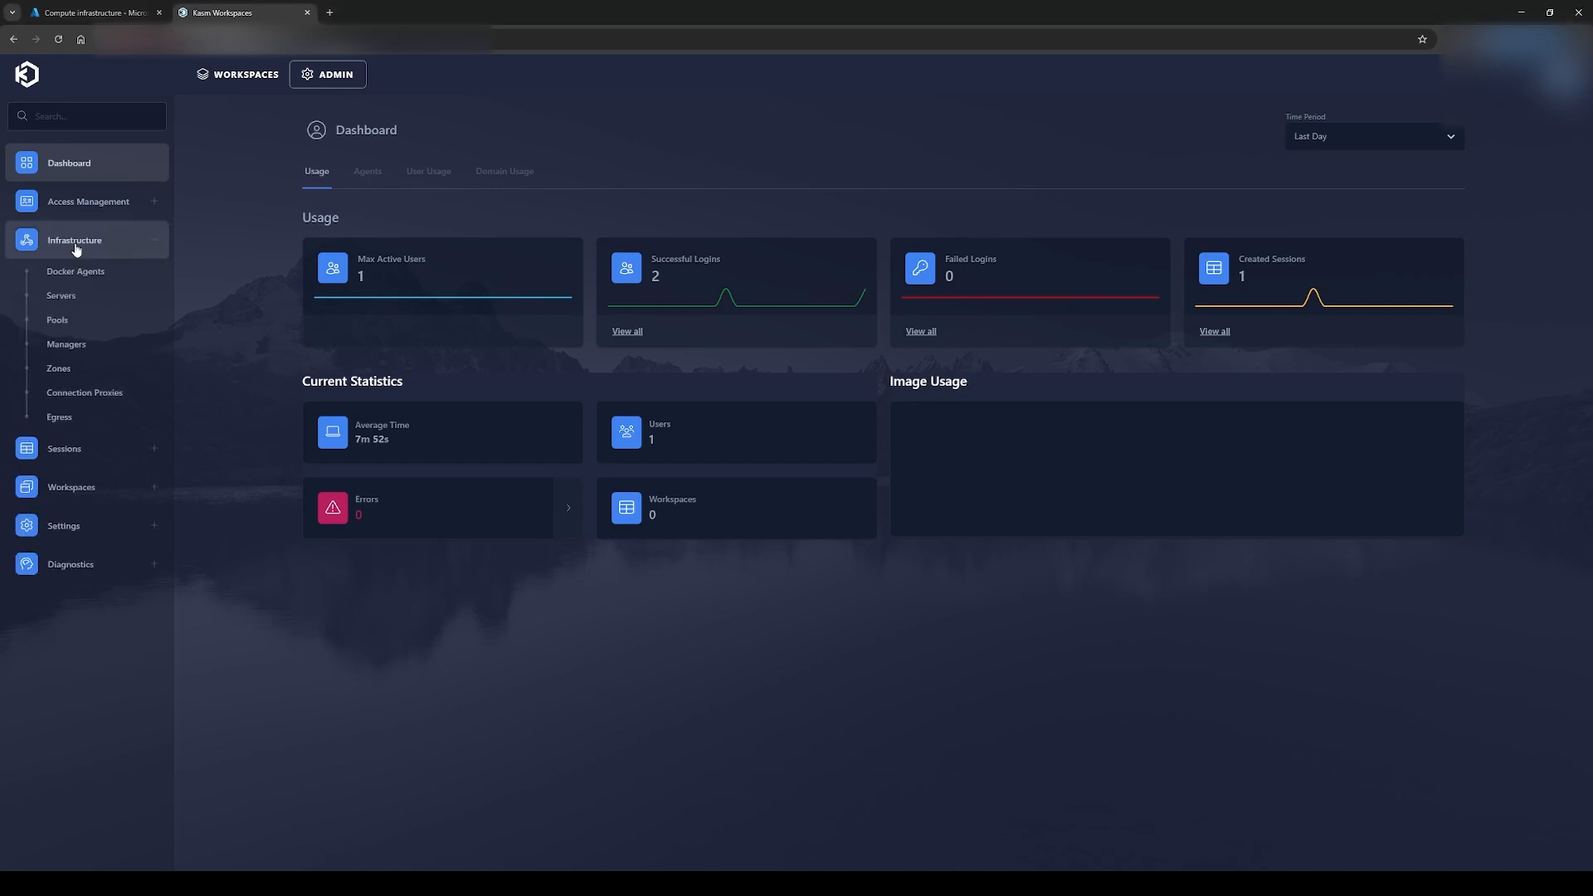
pyautogui.click(68, 321)
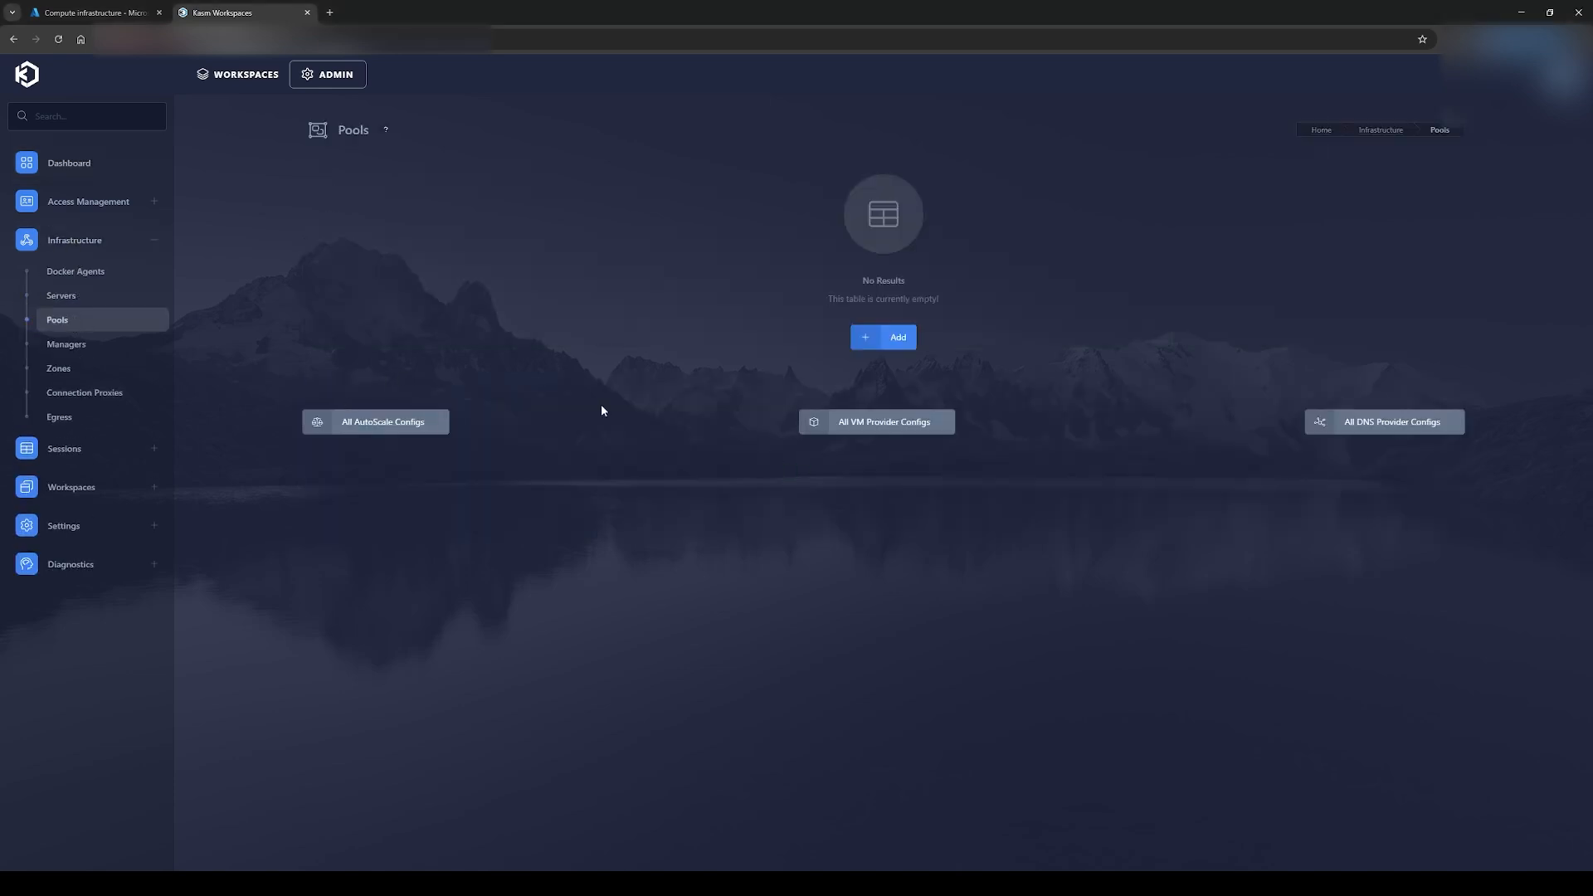
pyautogui.click(897, 338)
pyautogui.click(583, 254)
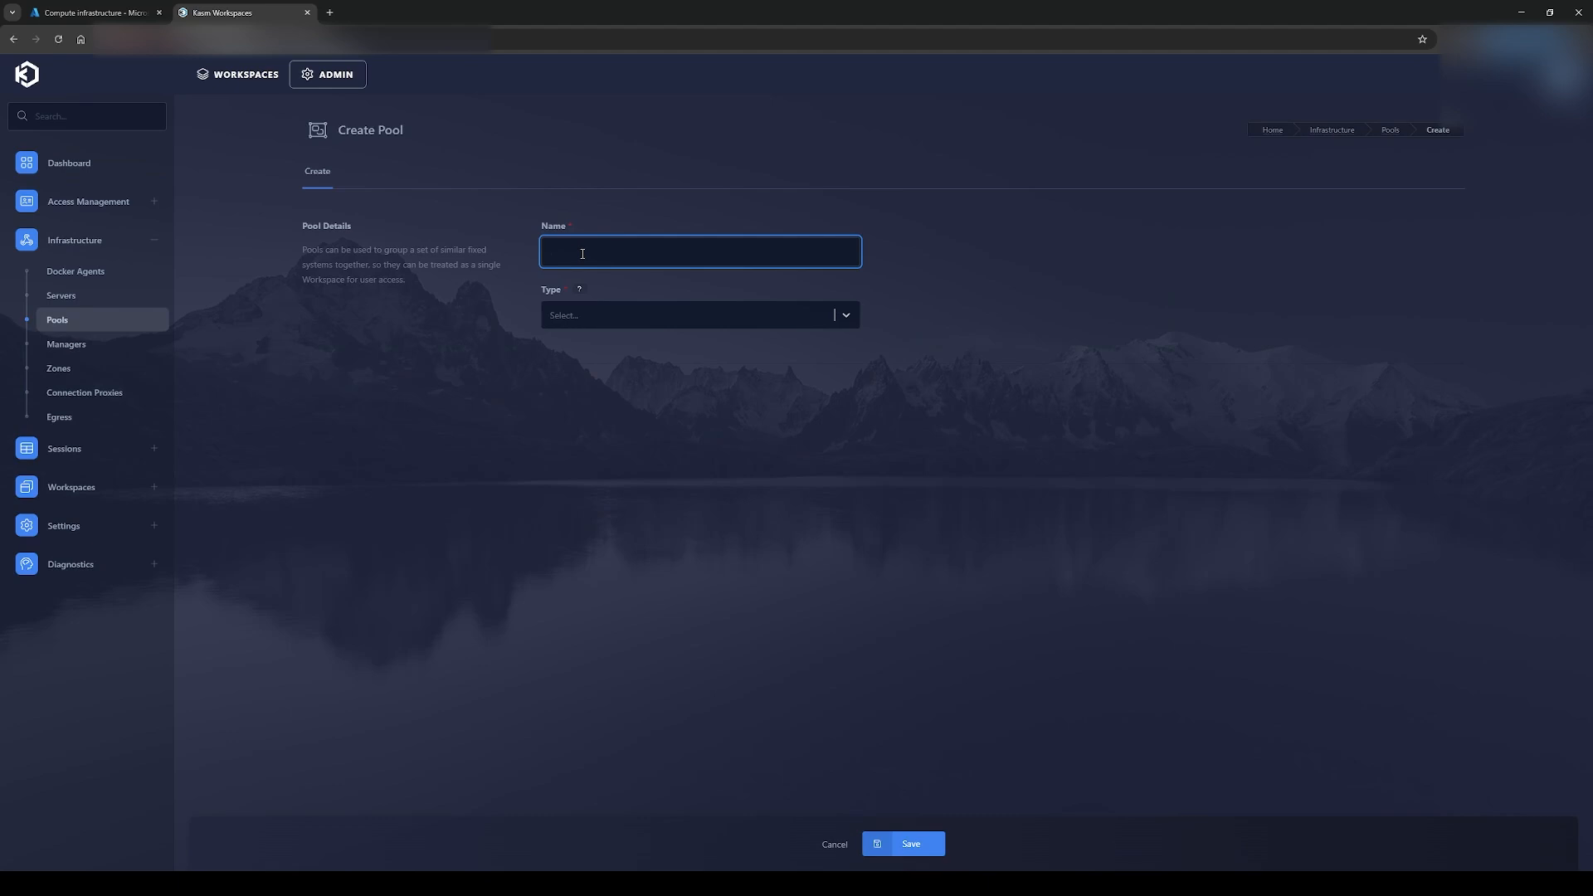
pyautogui.write('WindowsAzure')
pyautogui.press('End')
pyautogui.write('Pool')
pyautogui.click(597, 316)
pyautogui.click(606, 373)
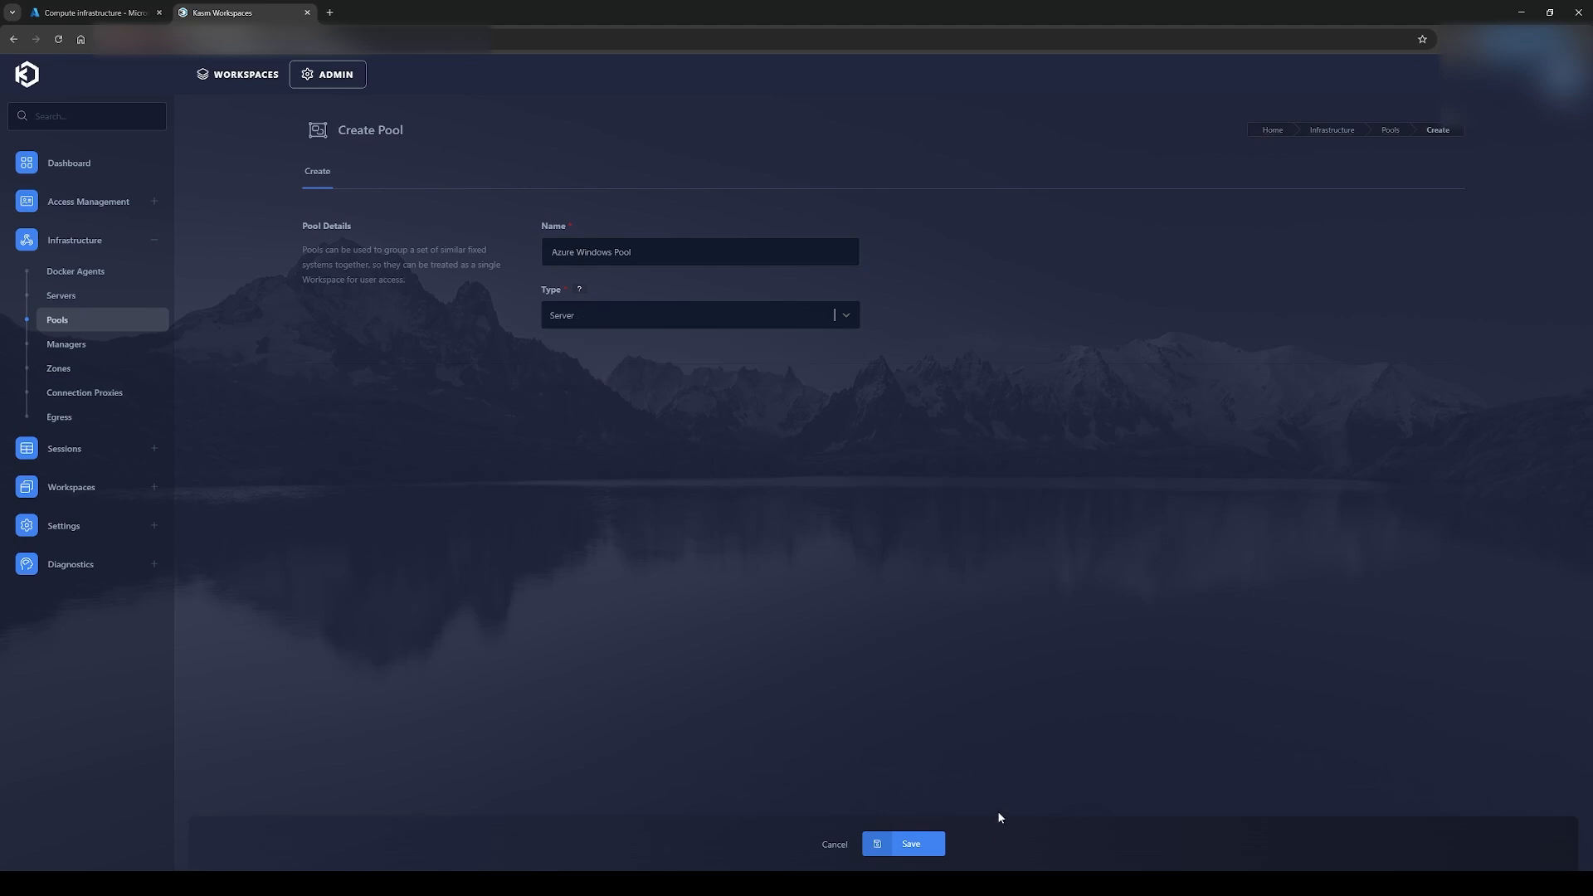
pyautogui.click(934, 842)
# Step: Start an AutoScale configuration named Azure Windows Config with type Server, assigned to Azure Windows Pool
pyautogui.click(369, 323)
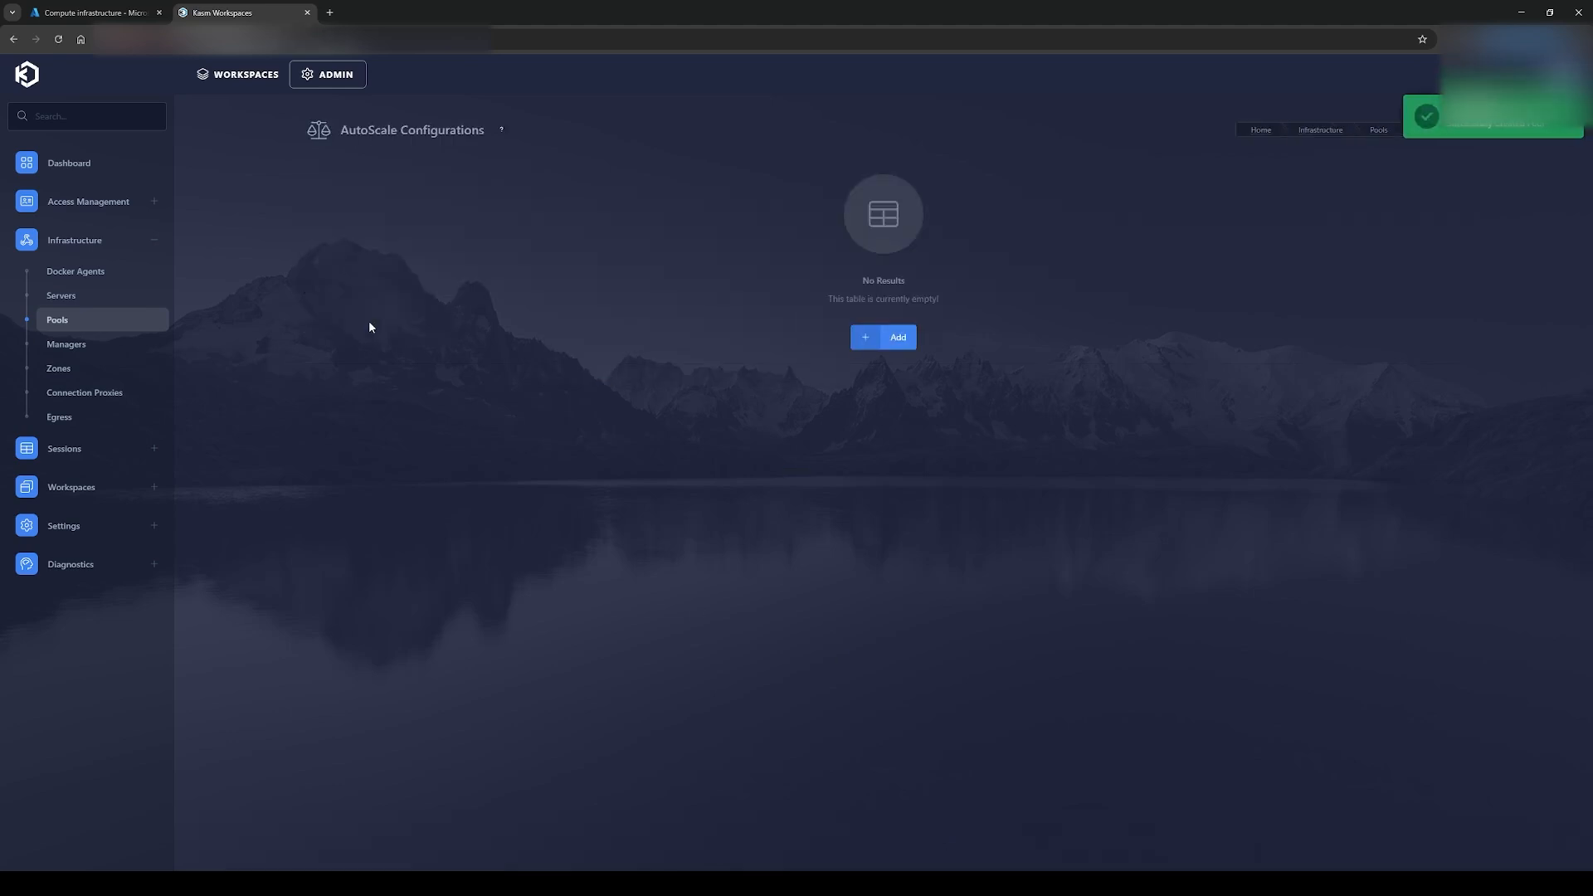
pyautogui.click(896, 353)
pyautogui.click(816, 307)
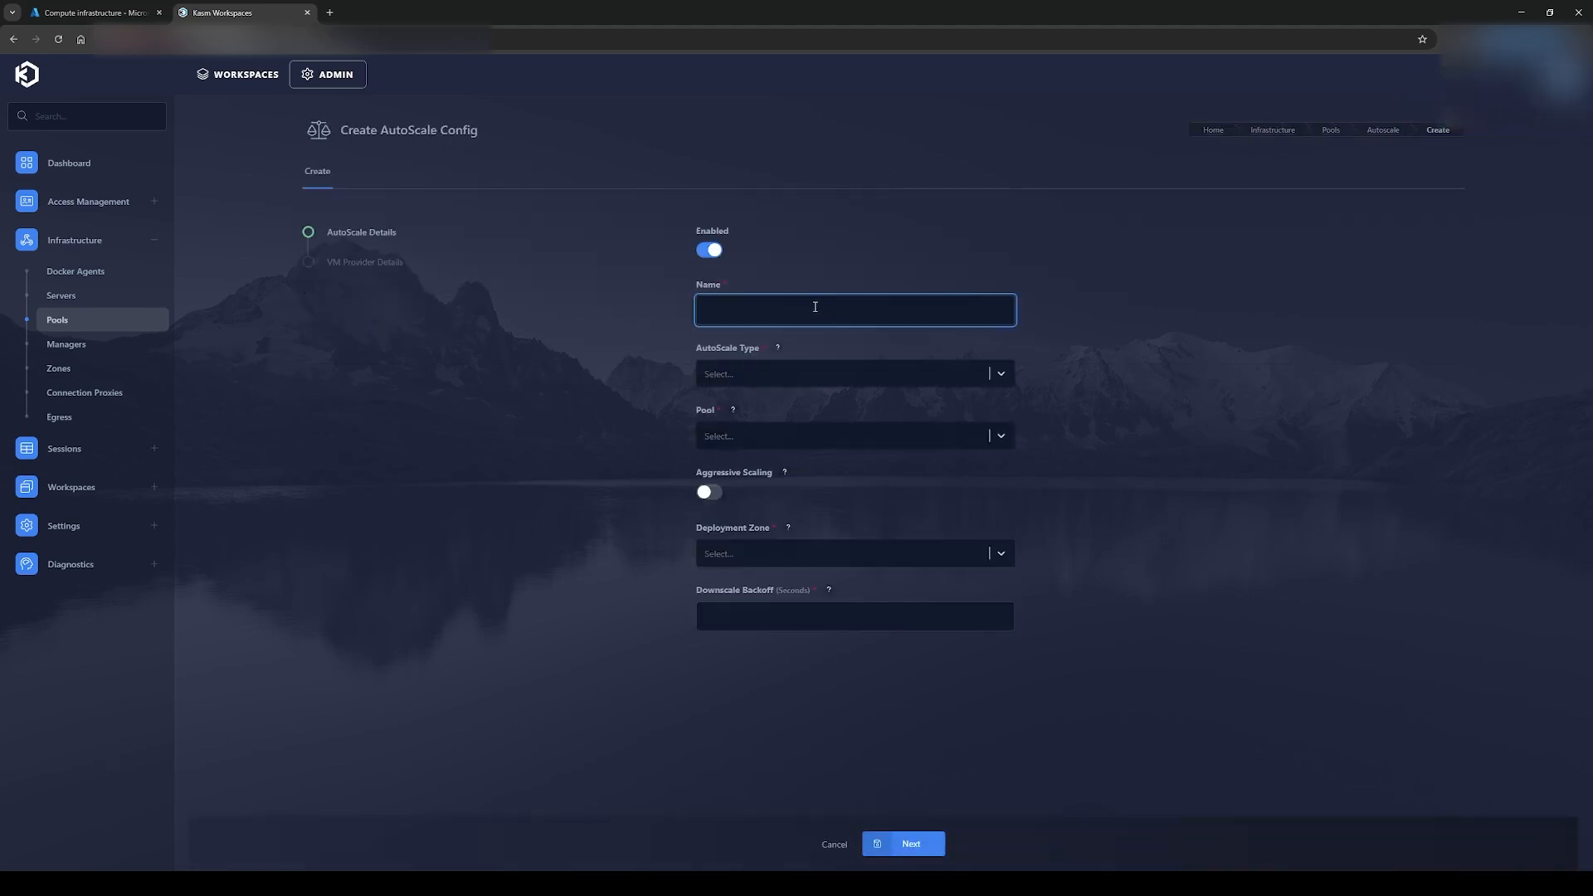
pyautogui.write('Azure Windows Config')
pyautogui.click(763, 377)
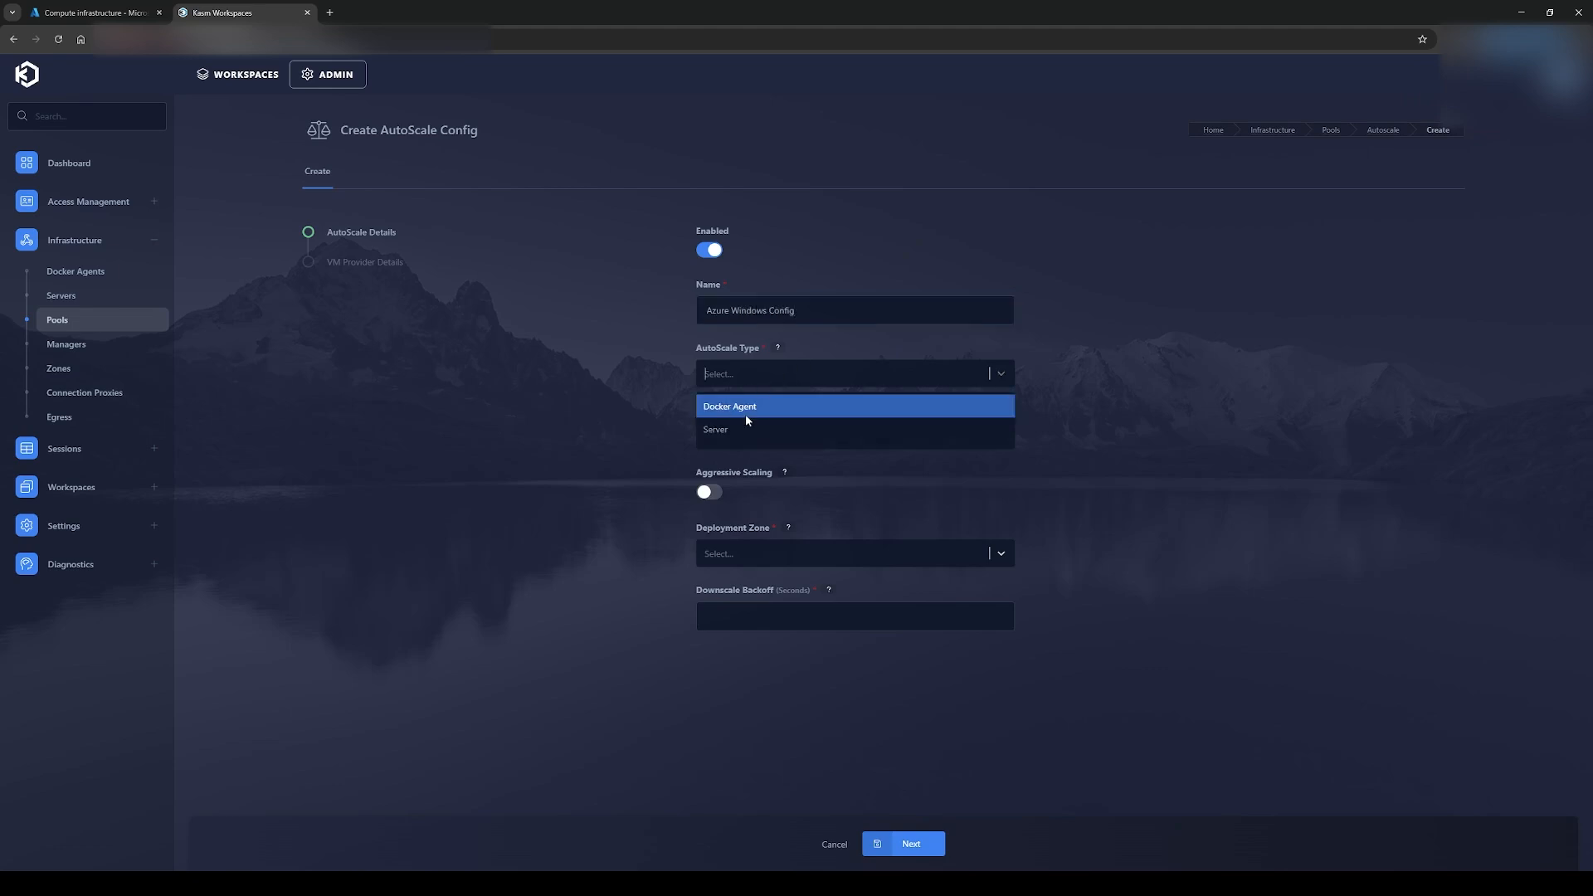
pyautogui.click(746, 415)
pyautogui.click(701, 433)
pyautogui.click(714, 466)
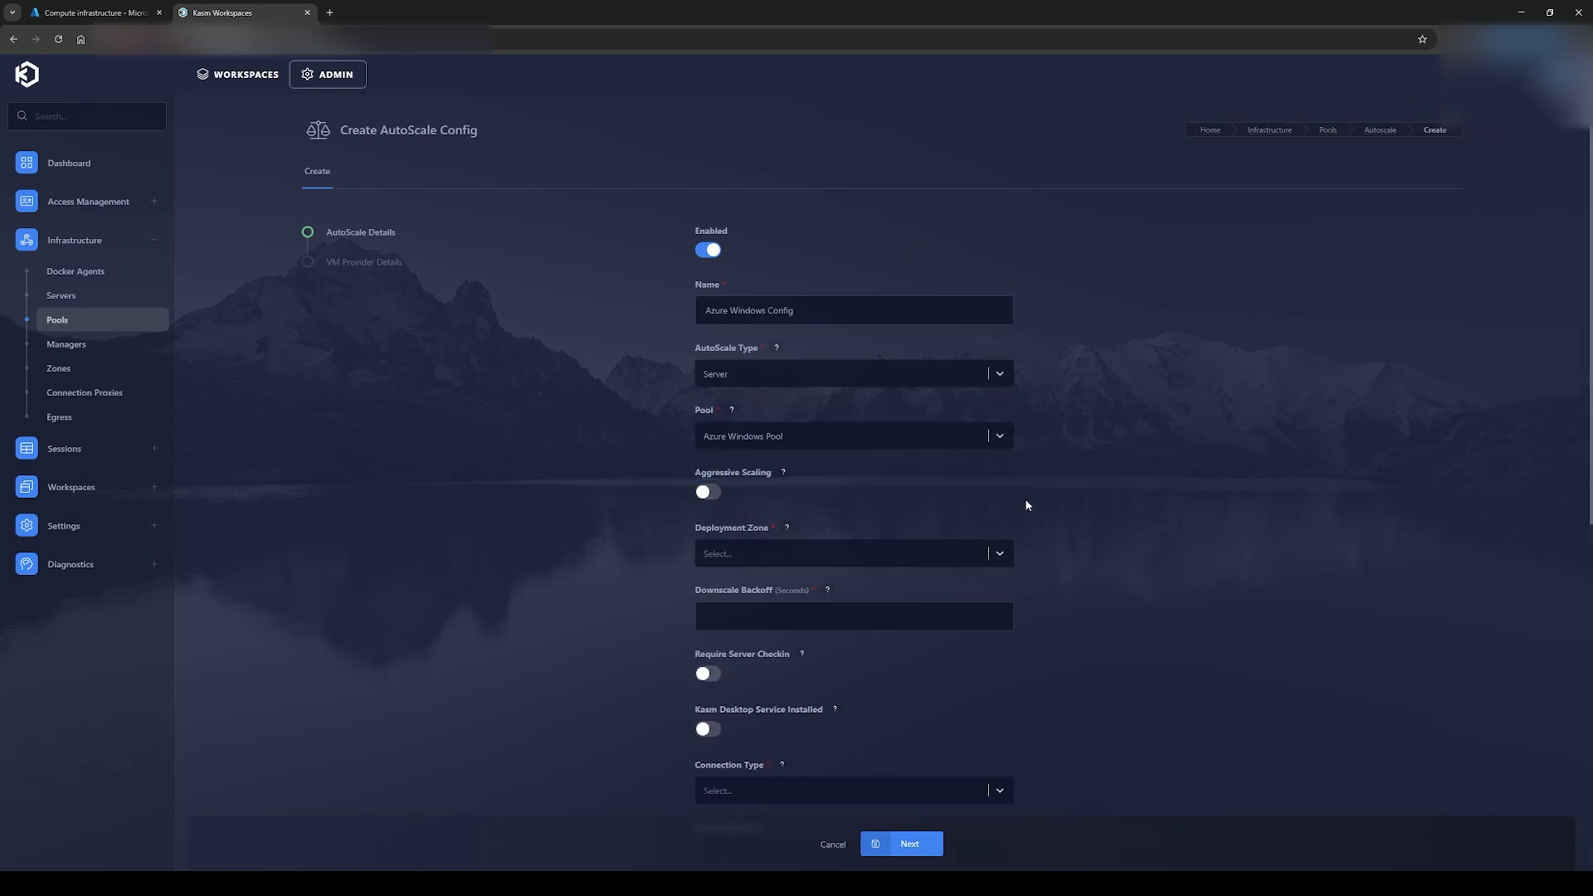
# Step: Set the deployment zone to default and the downscale backoff to 60 seconds
pyautogui.scroll(-1, 765, 499)
pyautogui.click(765, 500)
pyautogui.click(741, 525)
pyautogui.click(760, 550)
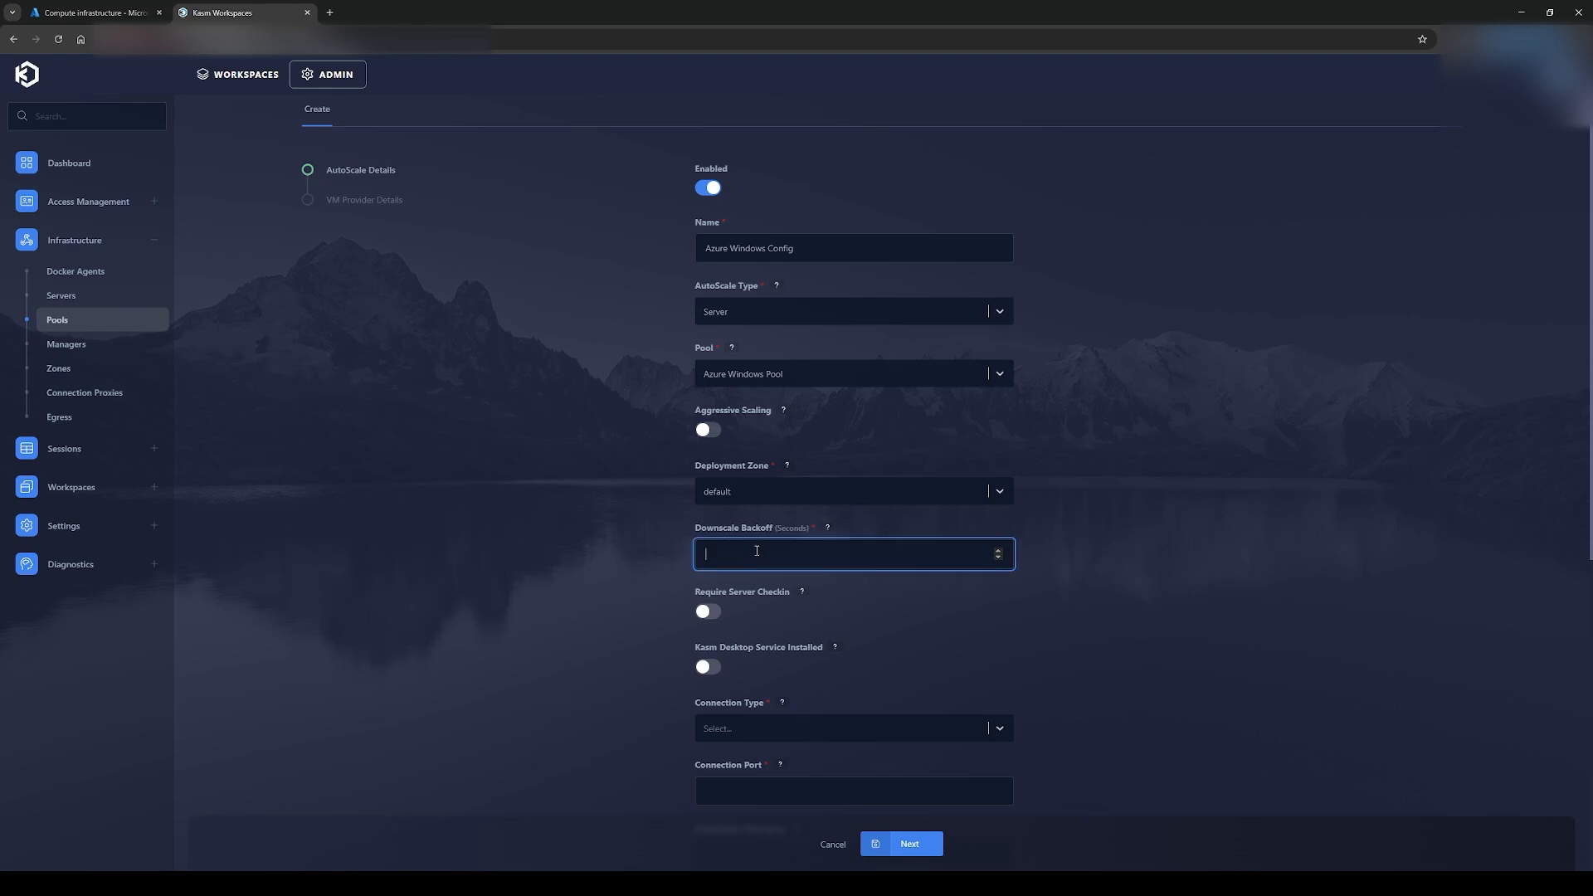
pyautogui.write('60')
pyautogui.click(1234, 583)
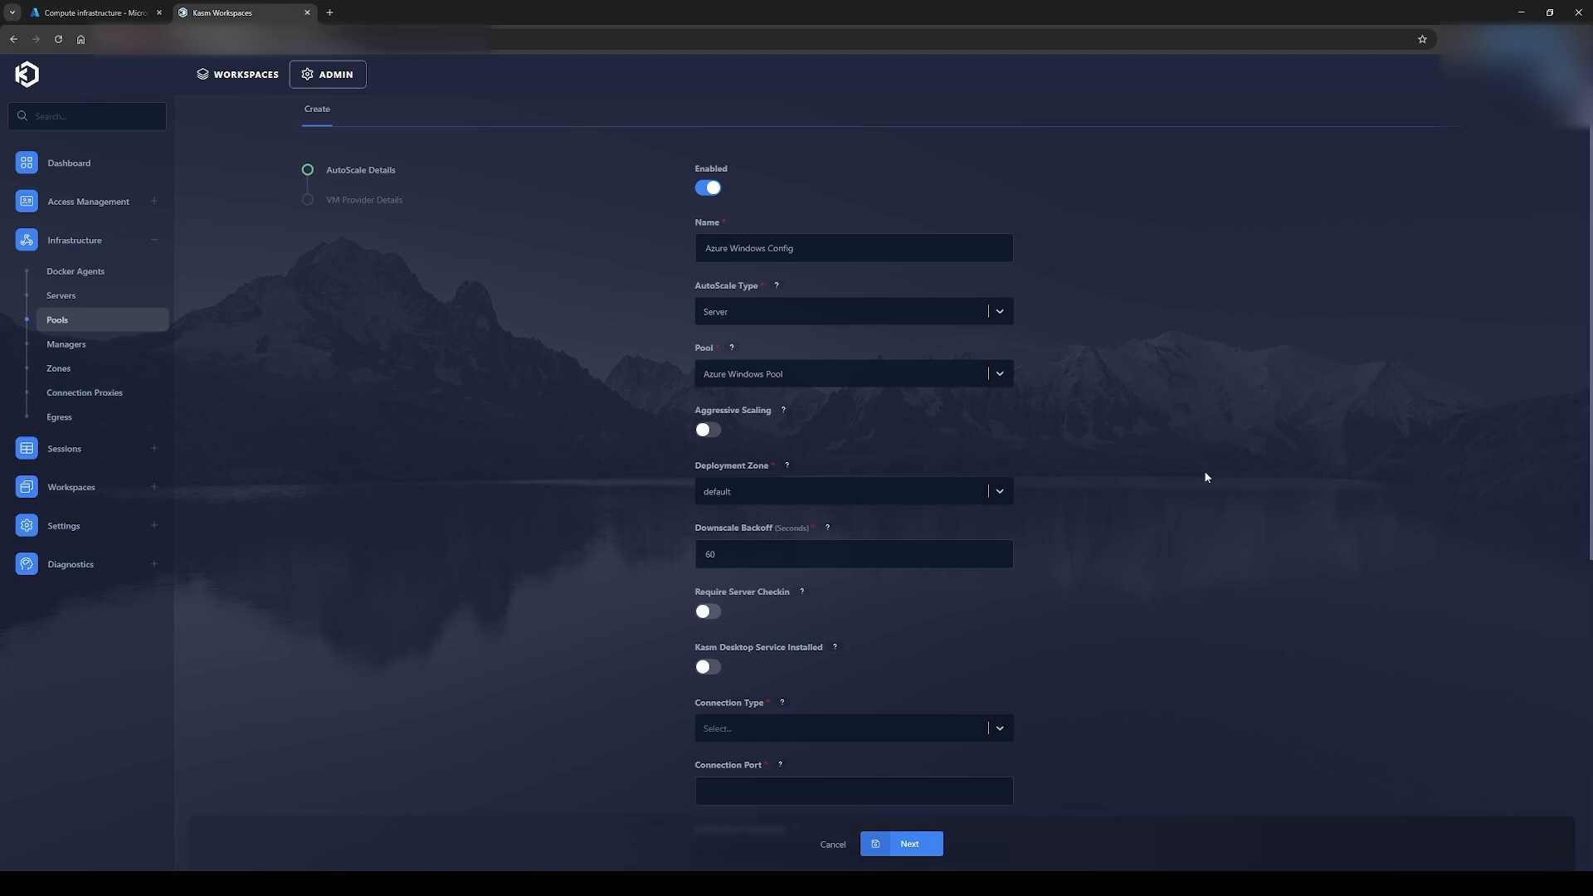
# Step: Enable Require Server Checkin and Kasm Desktop Service Installed for the AutoScale configuration
pyautogui.scroll(-5, 1207, 477)
pyautogui.click(709, 239)
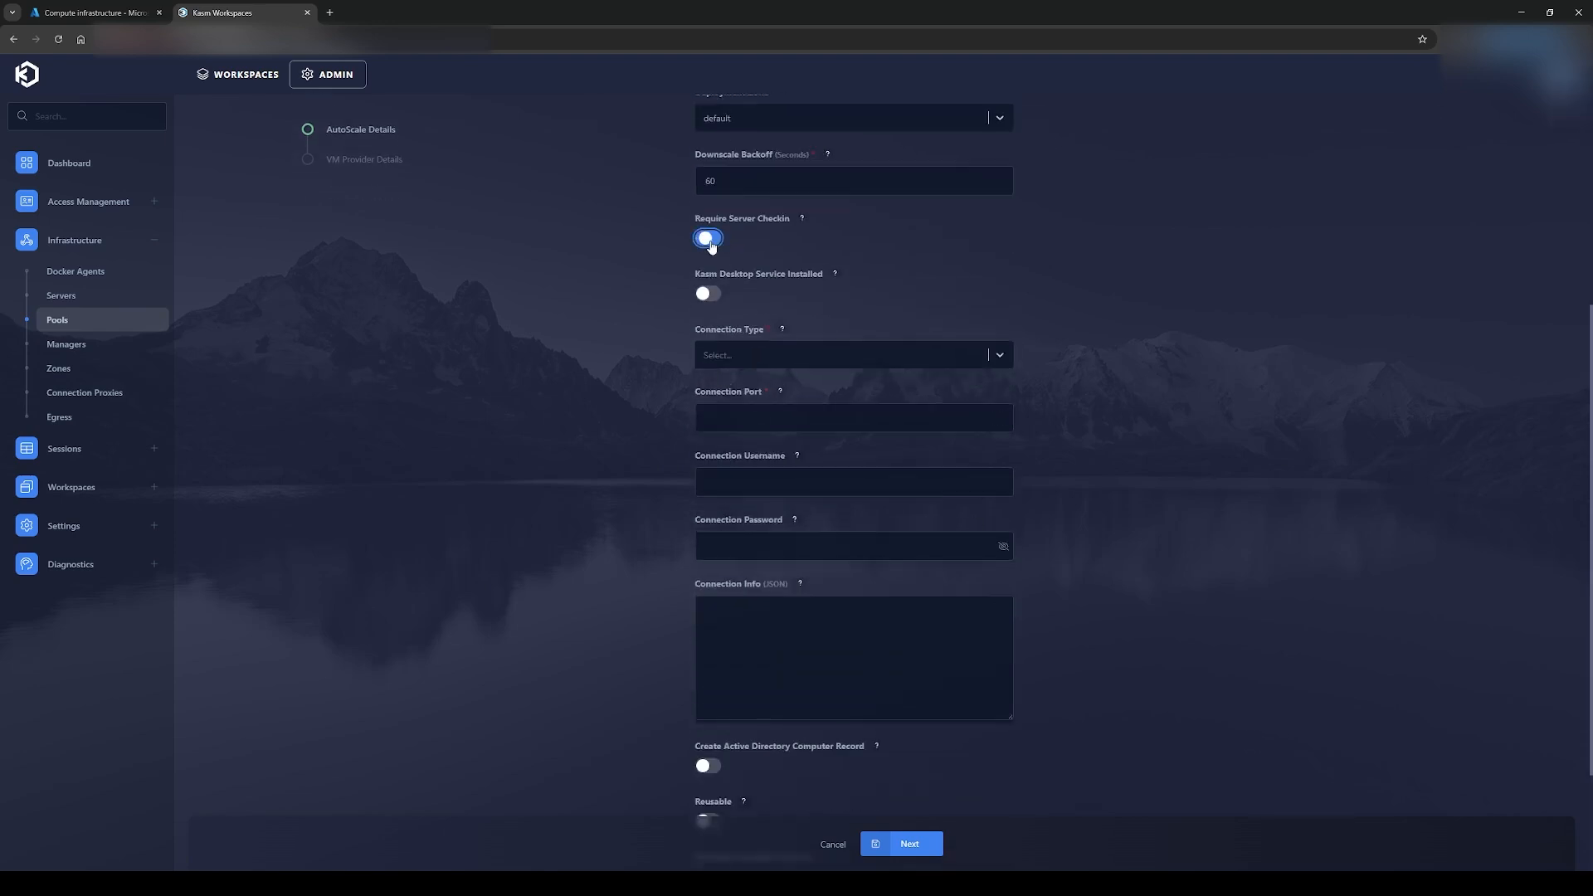
pyautogui.click(709, 294)
# Step: Set the connection type to RDP and the connection port to 3389
pyautogui.scroll(1, 1087, 319)
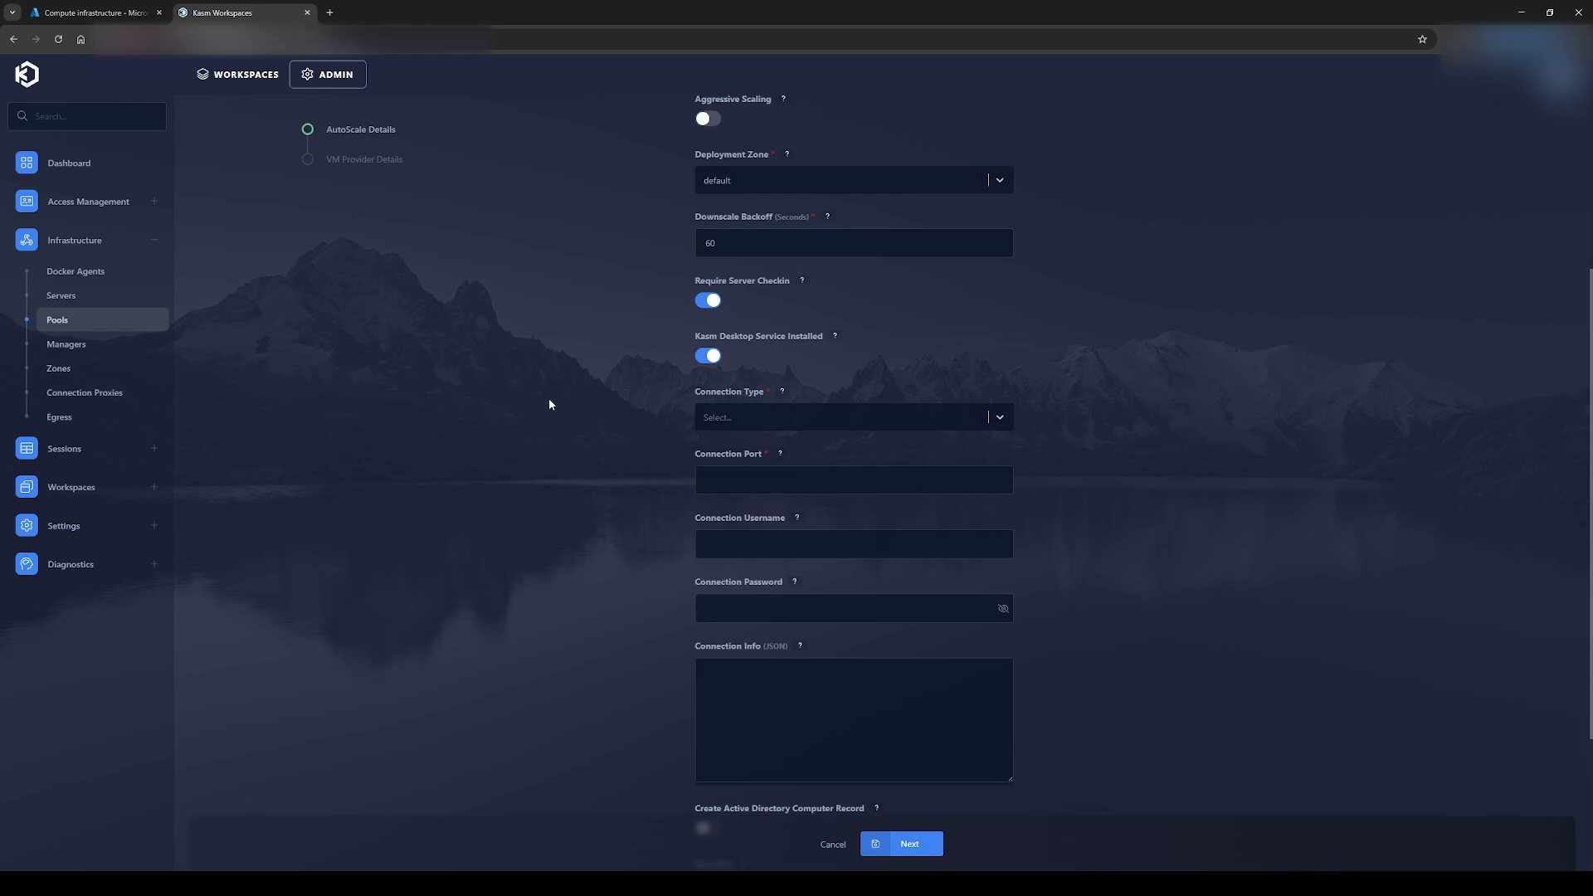
pyautogui.click(727, 412)
pyautogui.click(737, 471)
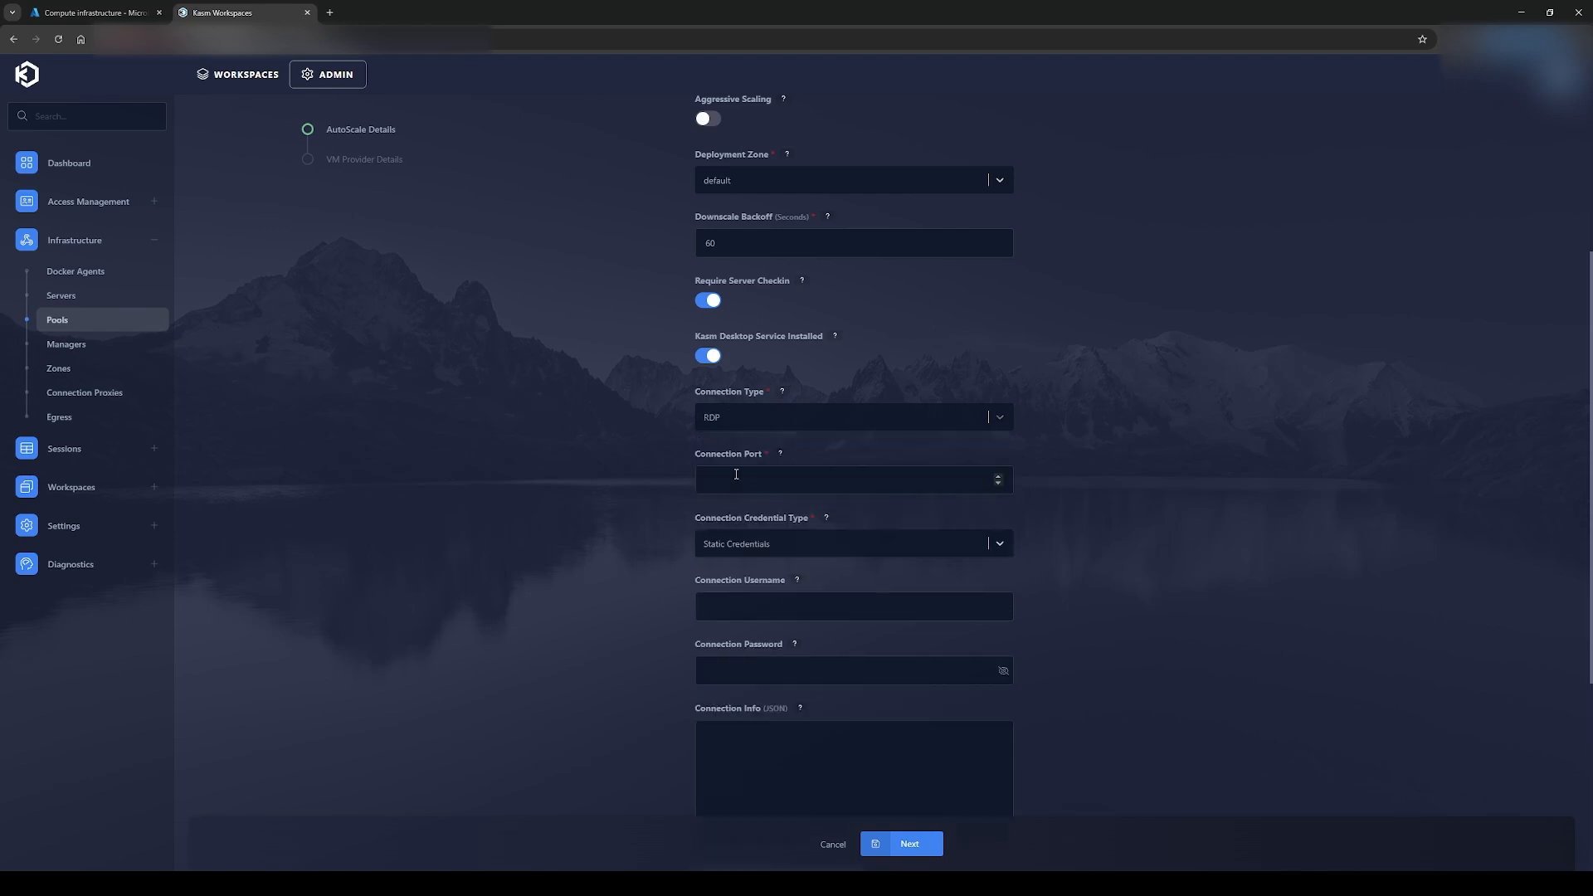
pyautogui.click(736, 474)
pyautogui.write('3389')
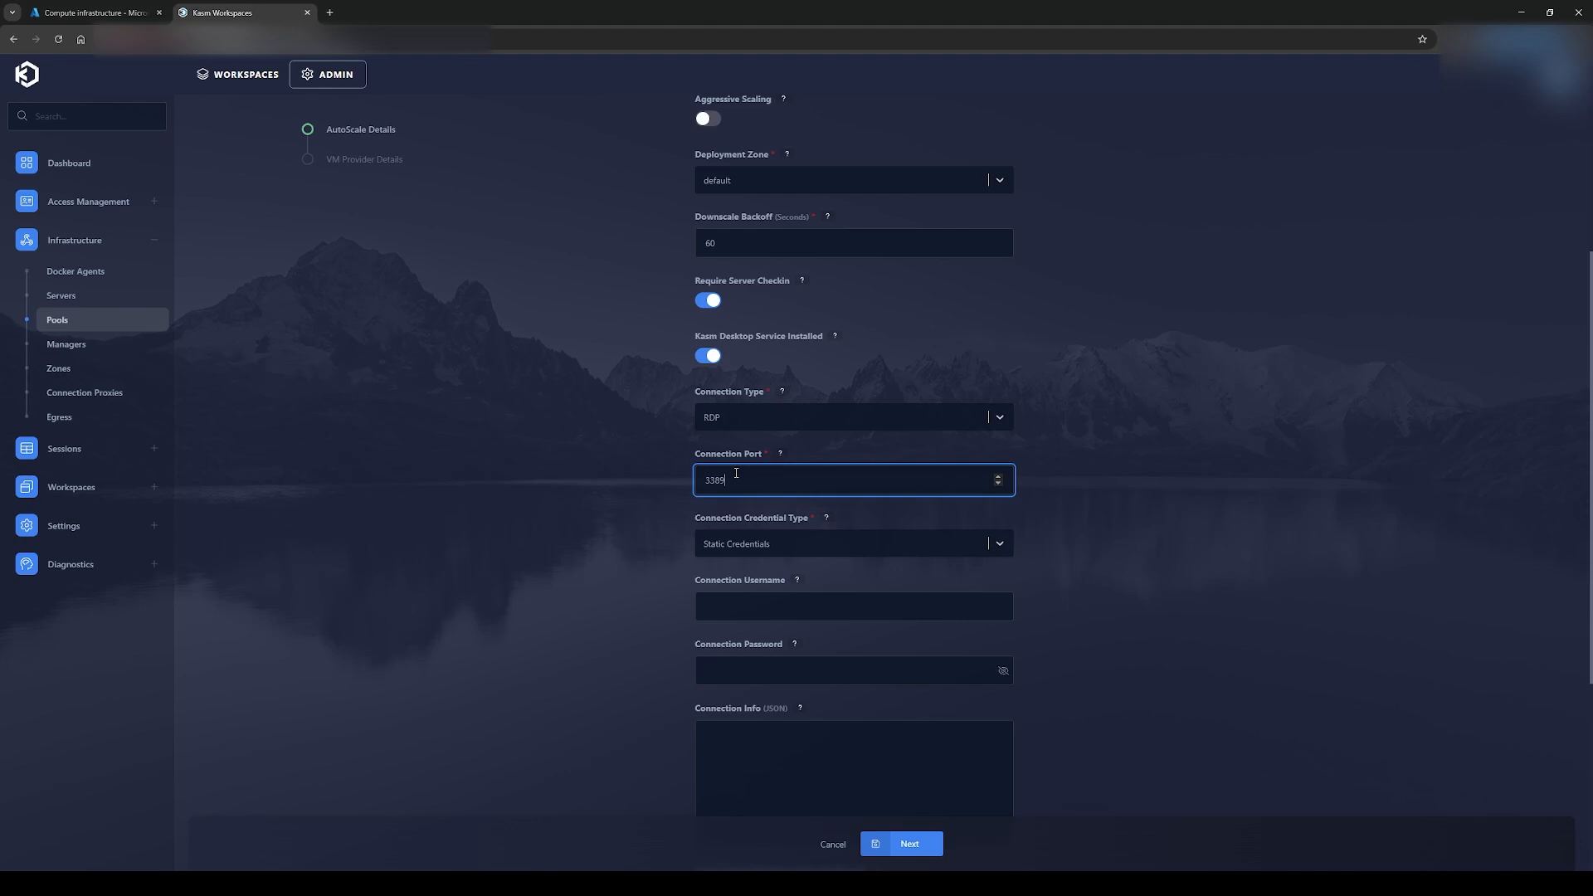
pyautogui.click(519, 554)
# Step: Keep Static Credentials as the connection credential type, with kasmuser as the username, and enter the connection password
pyautogui.scroll(-1, 1219, 456)
pyautogui.scroll(-1, 1219, 455)
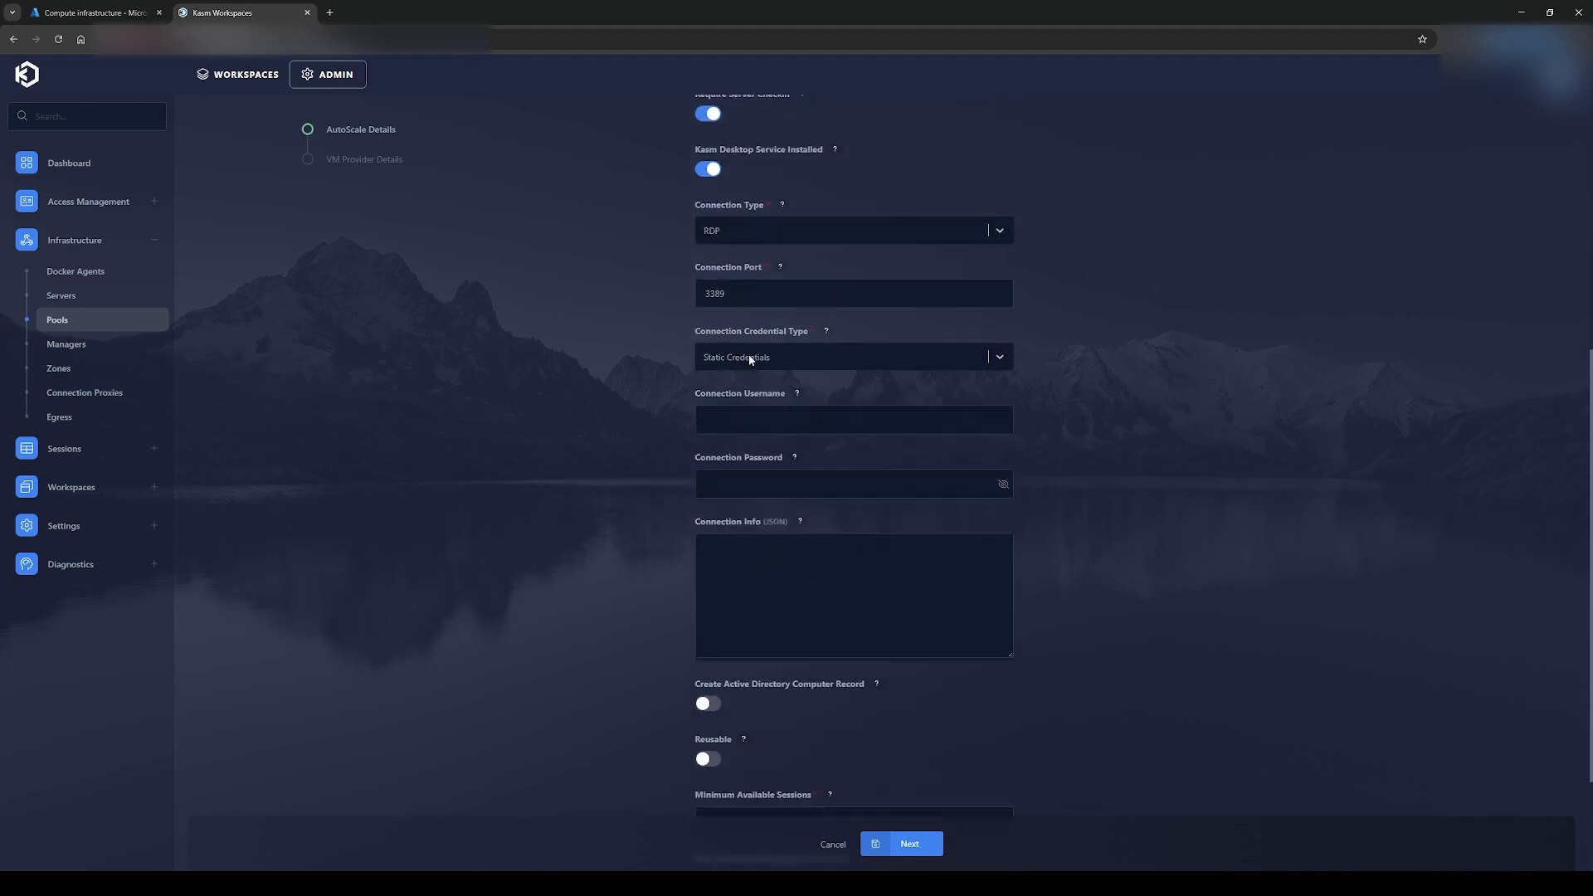
pyautogui.click(748, 355)
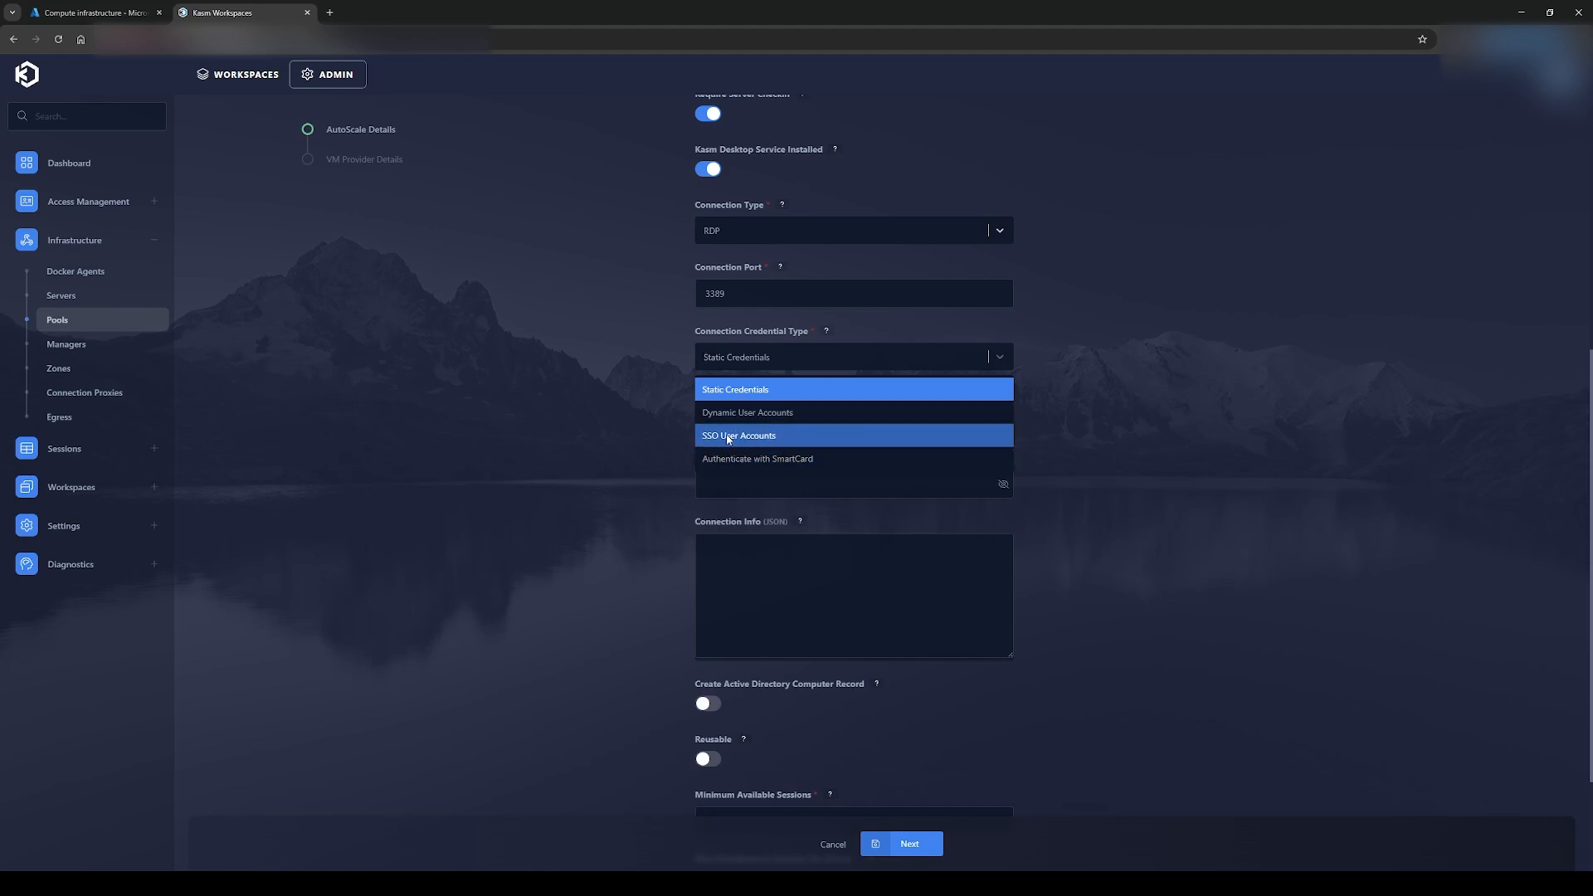
pyautogui.click(625, 441)
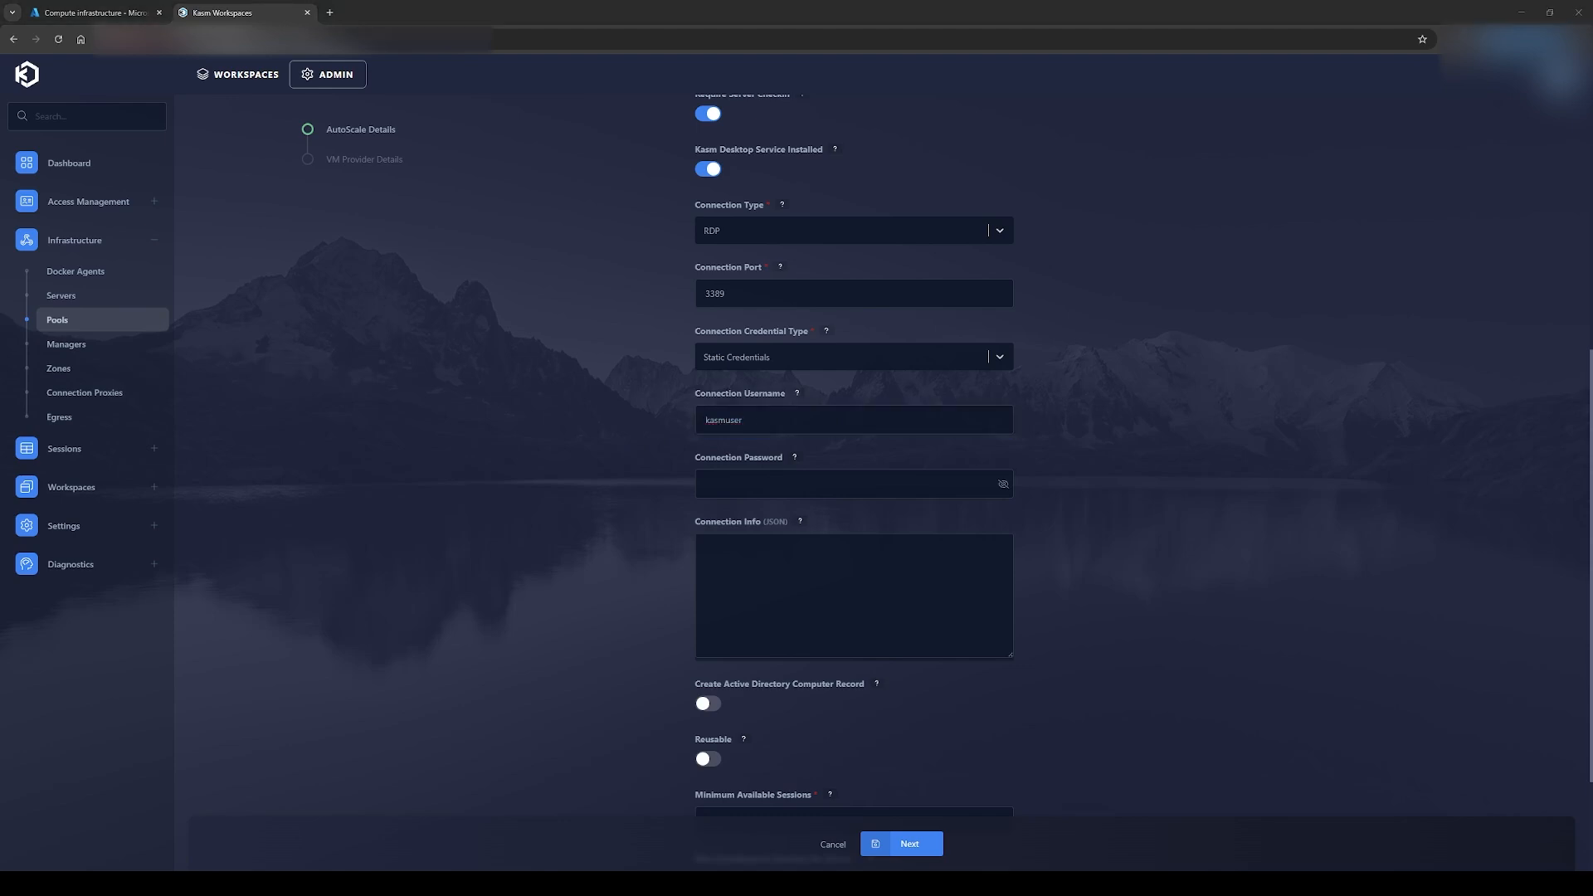
pyautogui.click(854, 484)
pyautogui.hotkey('ctrl', 'v')
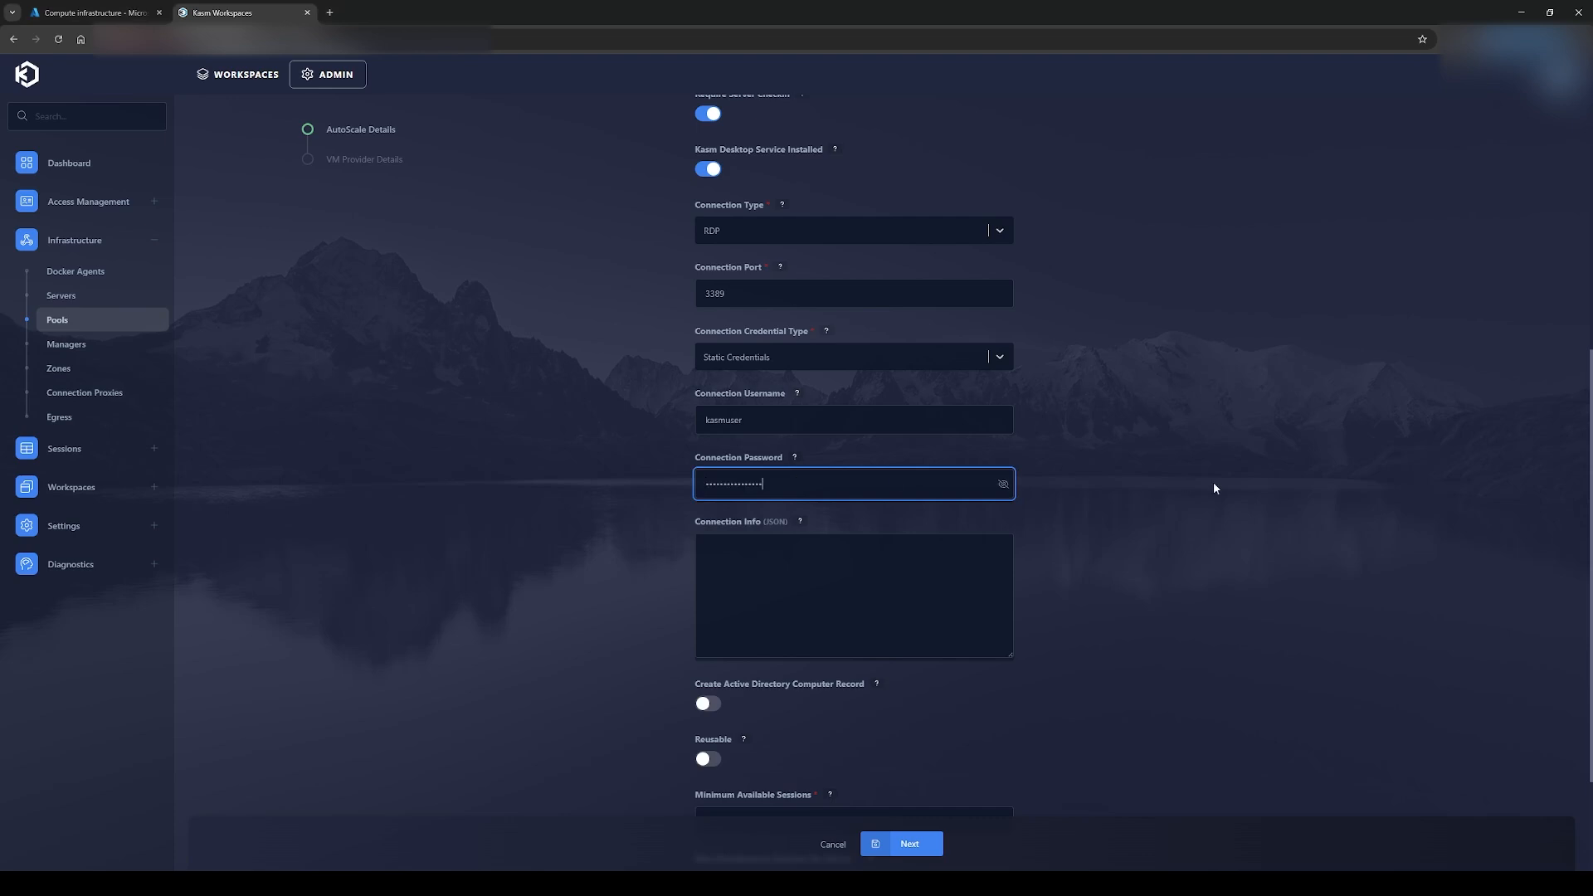
pyautogui.click(1213, 481)
# Step: Set minimum available sessions to 1 and max simultaneous sessions per server to 5, and continue to the VM provider details
pyautogui.scroll(-1, 1213, 482)
pyautogui.scroll(-1, 1076, 523)
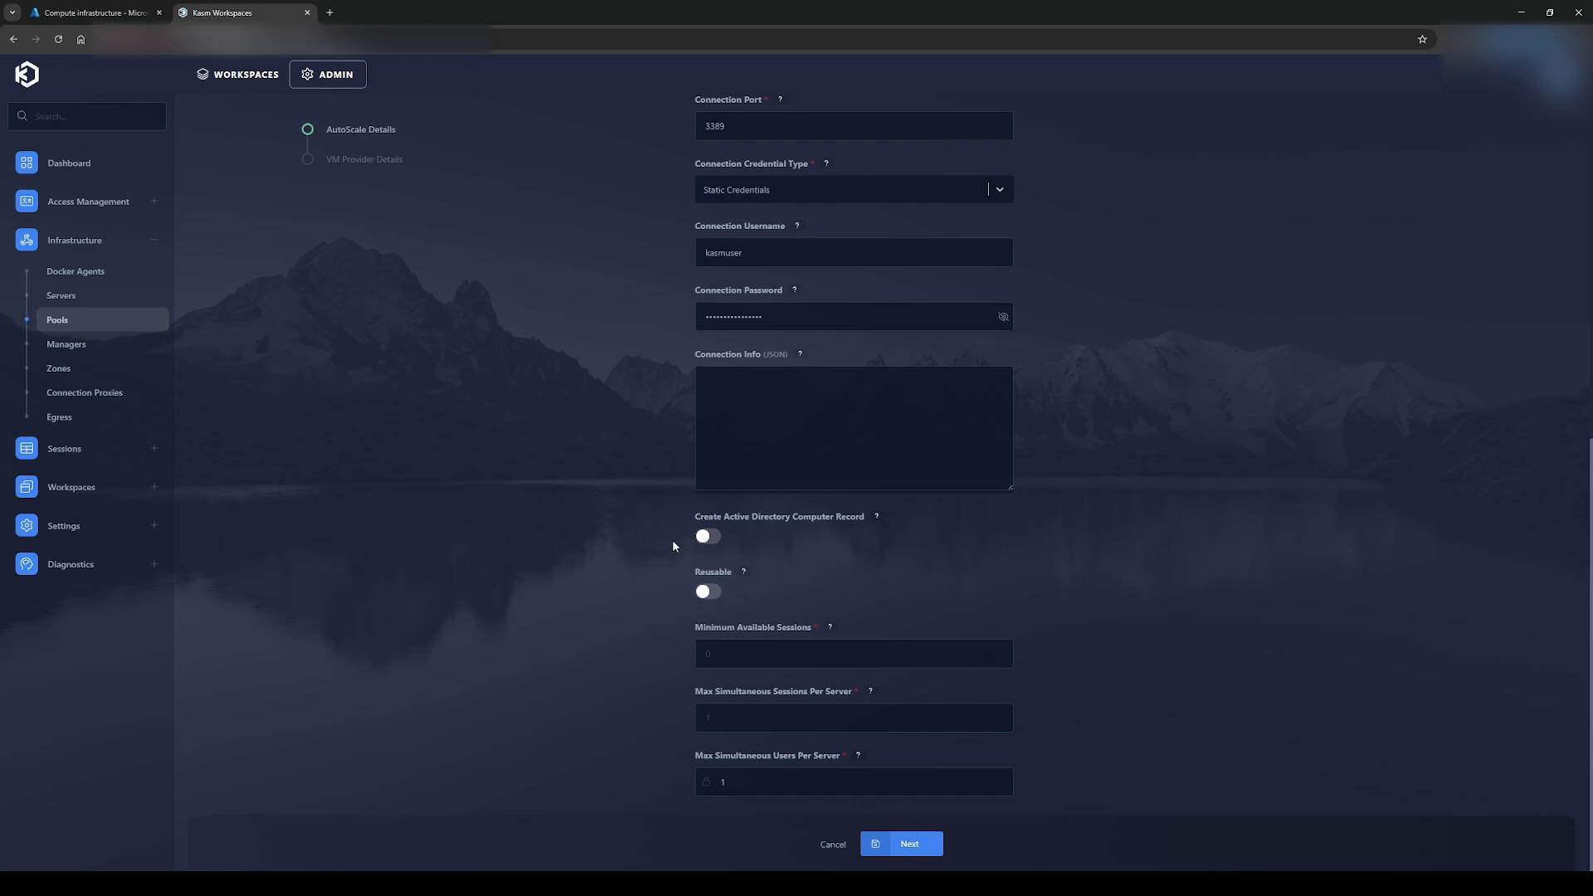
pyautogui.click(776, 624)
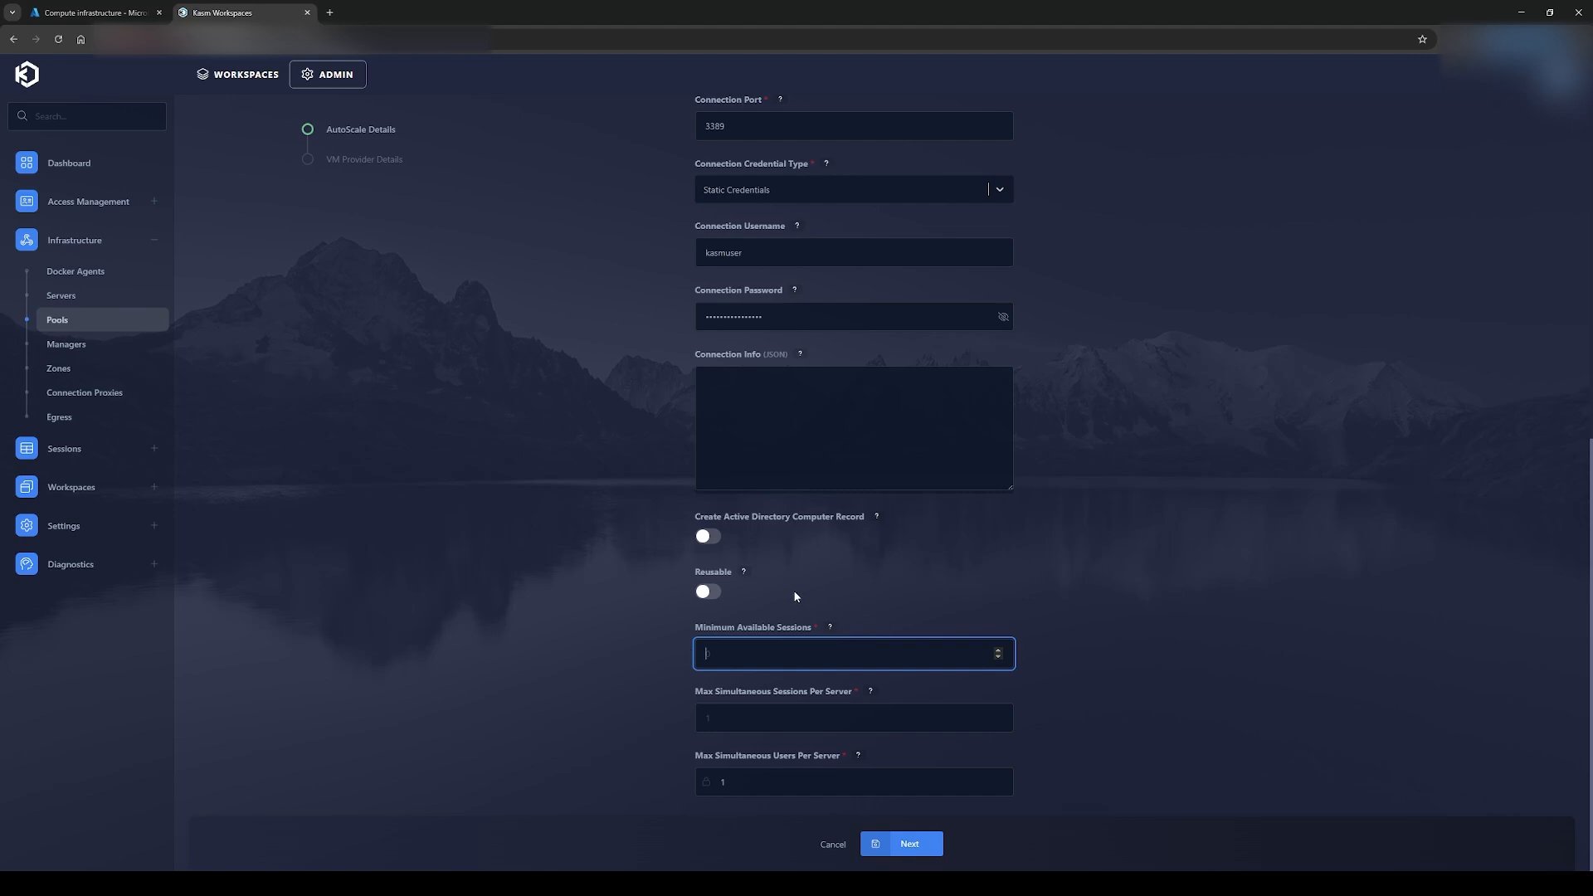
pyautogui.click(579, 625)
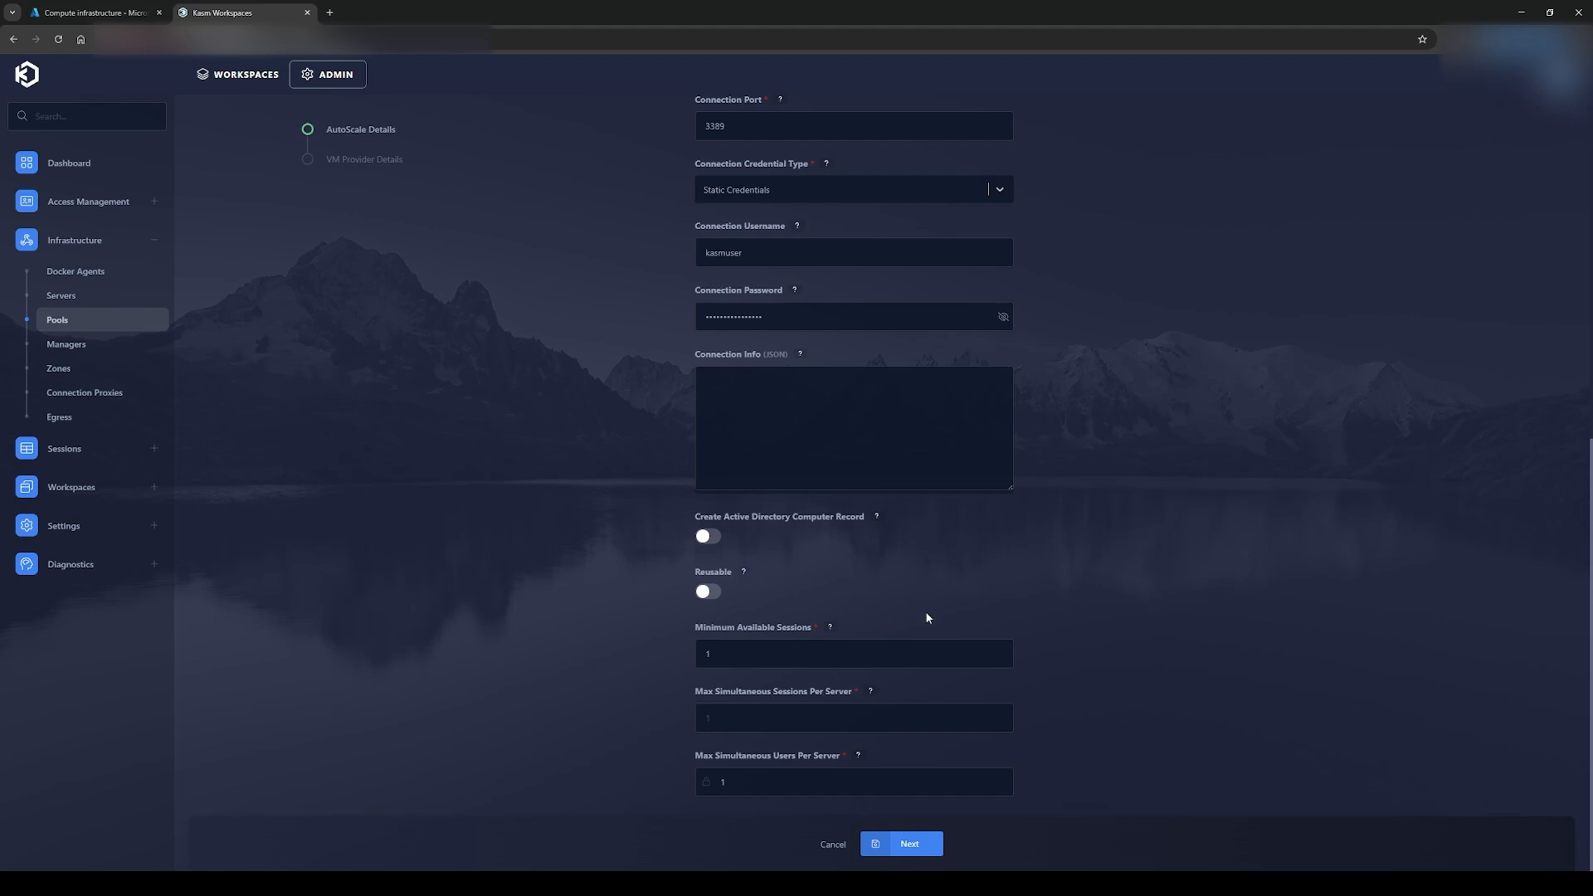
pyautogui.click(778, 717)
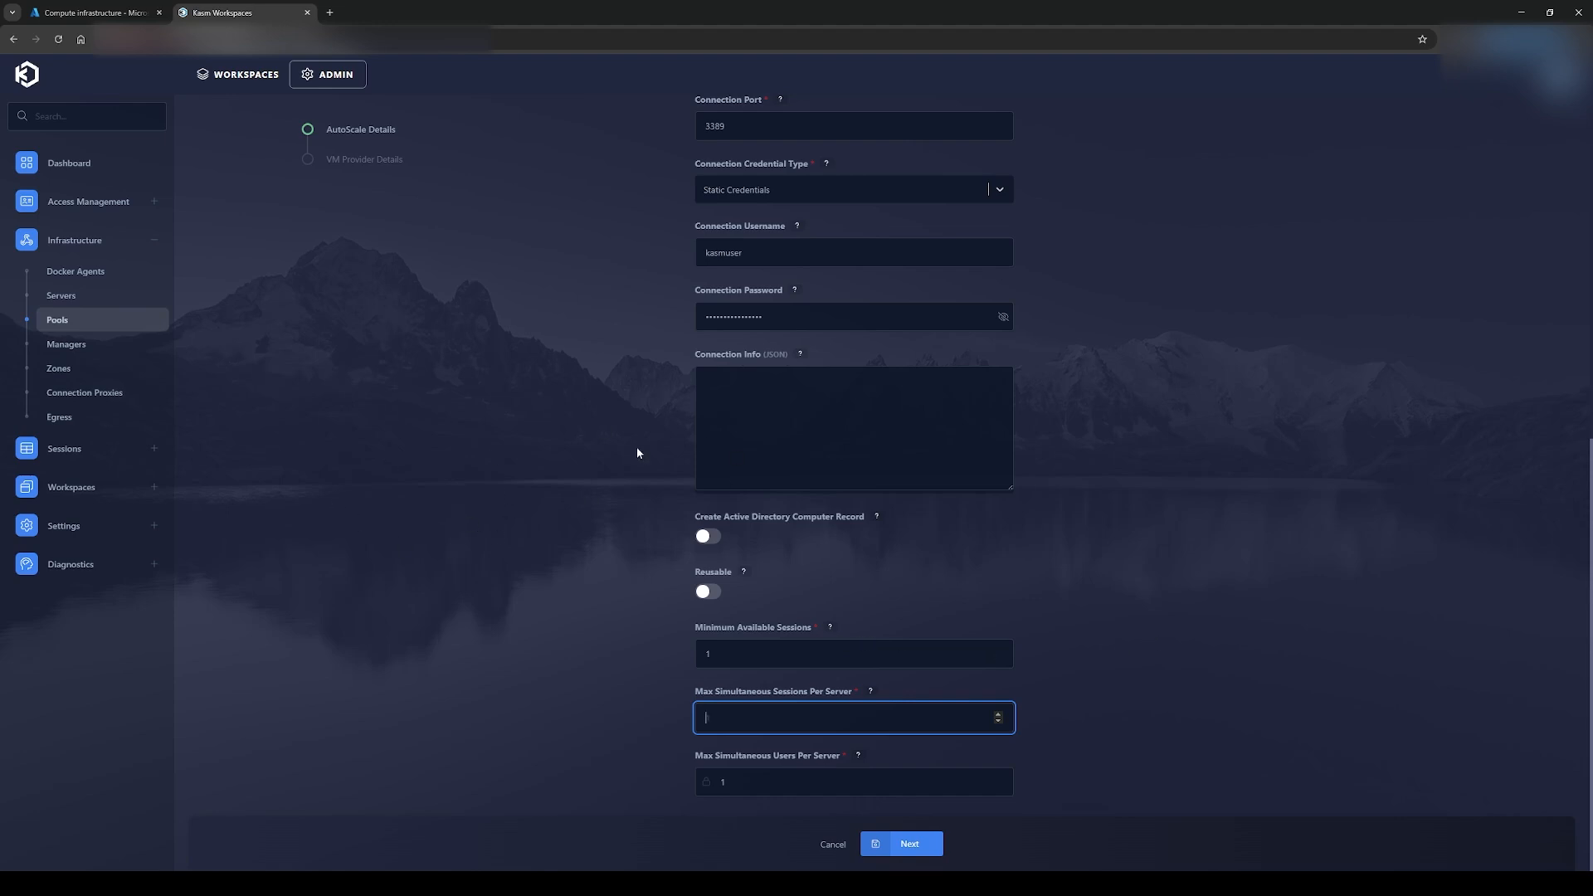
pyautogui.write('5')
pyautogui.click(539, 643)
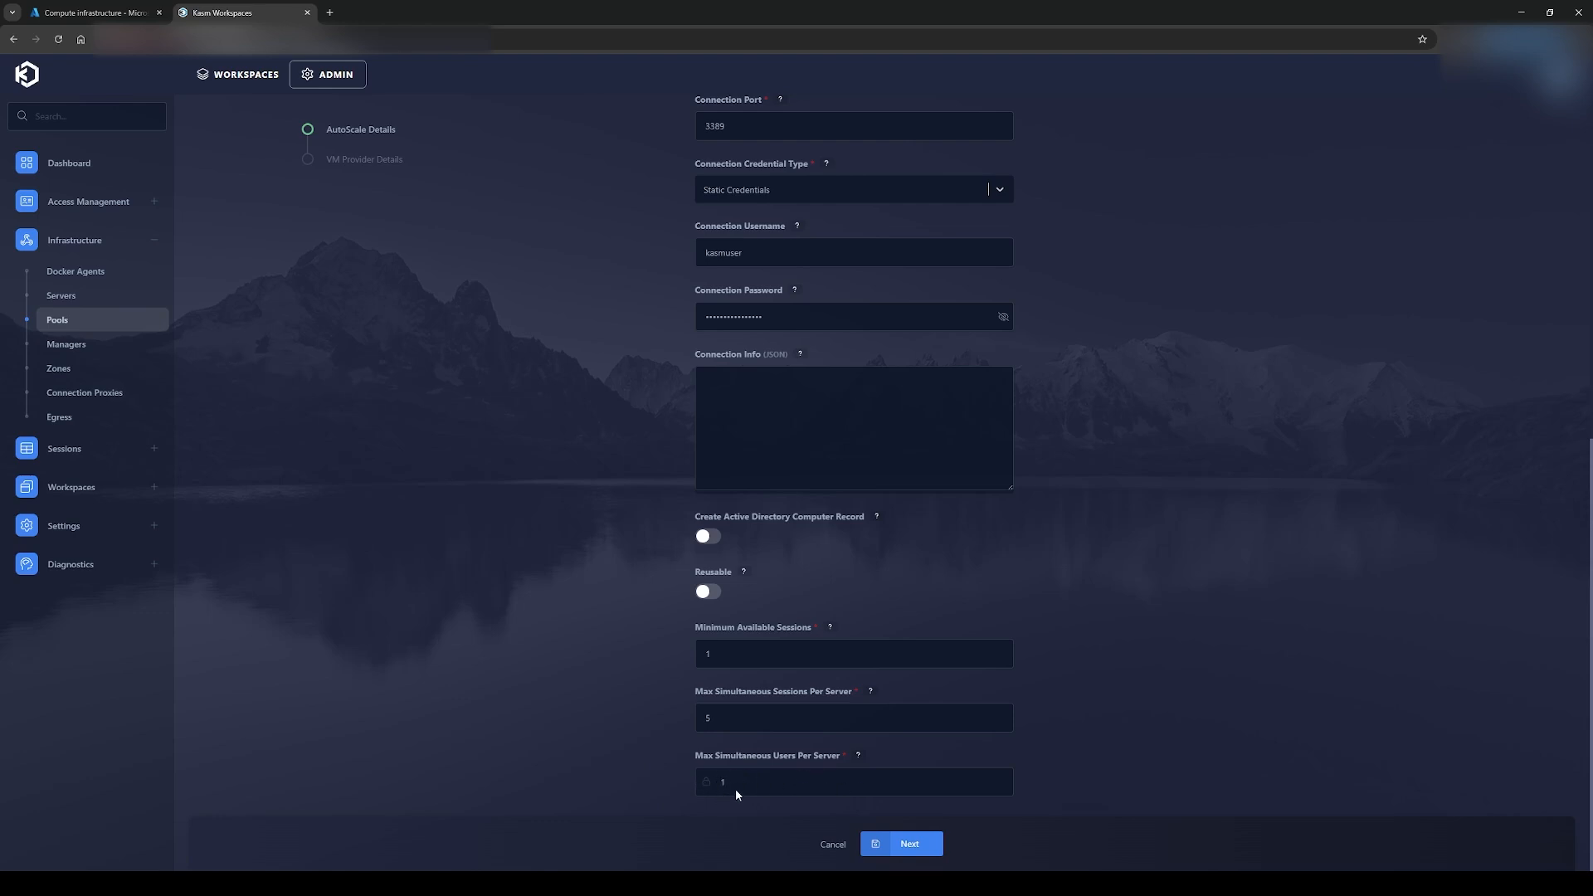
pyautogui.click(910, 843)
# Step: Create a new VM provider config with the provider Azure, named Windows Azure Config
pyautogui.click(753, 251)
pyautogui.click(795, 213)
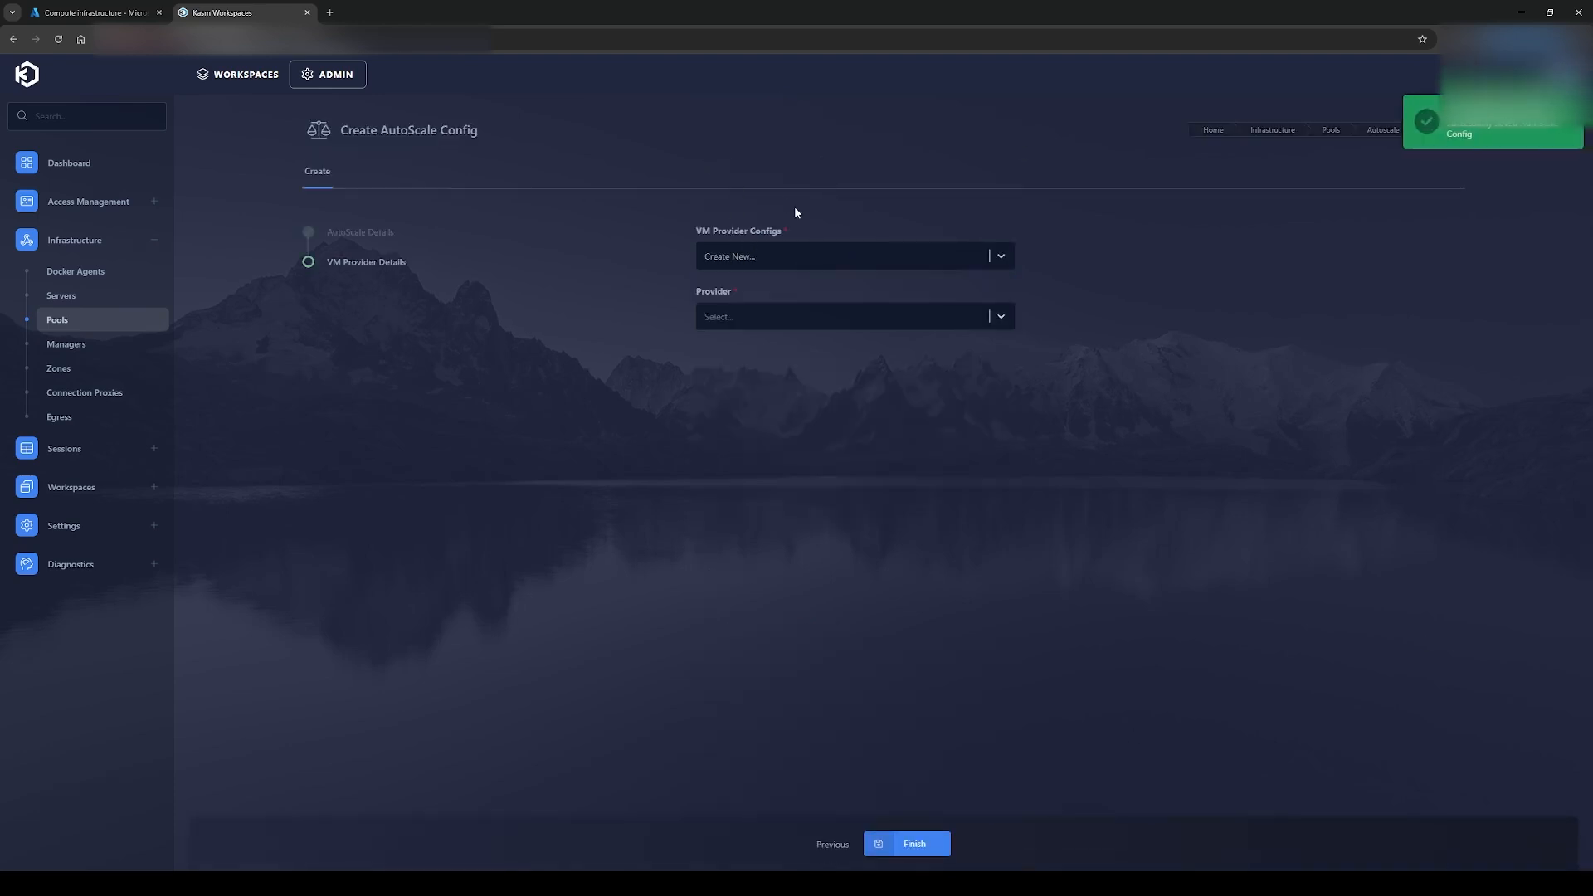
pyautogui.click(720, 317)
pyautogui.click(743, 365)
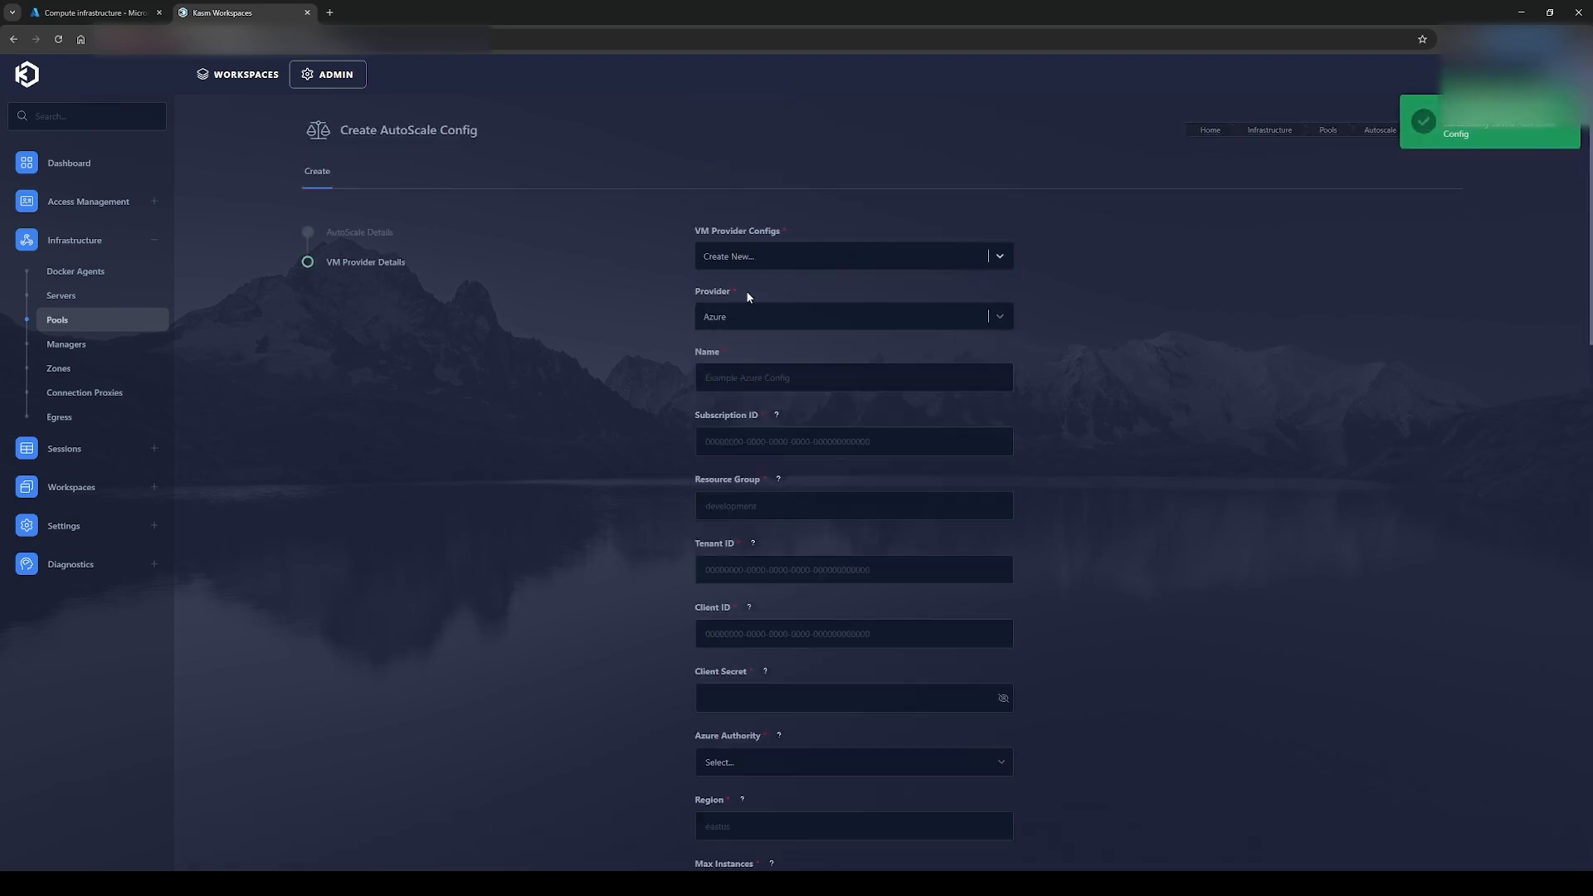
pyautogui.click(719, 375)
pyautogui.write('Windows Azu')
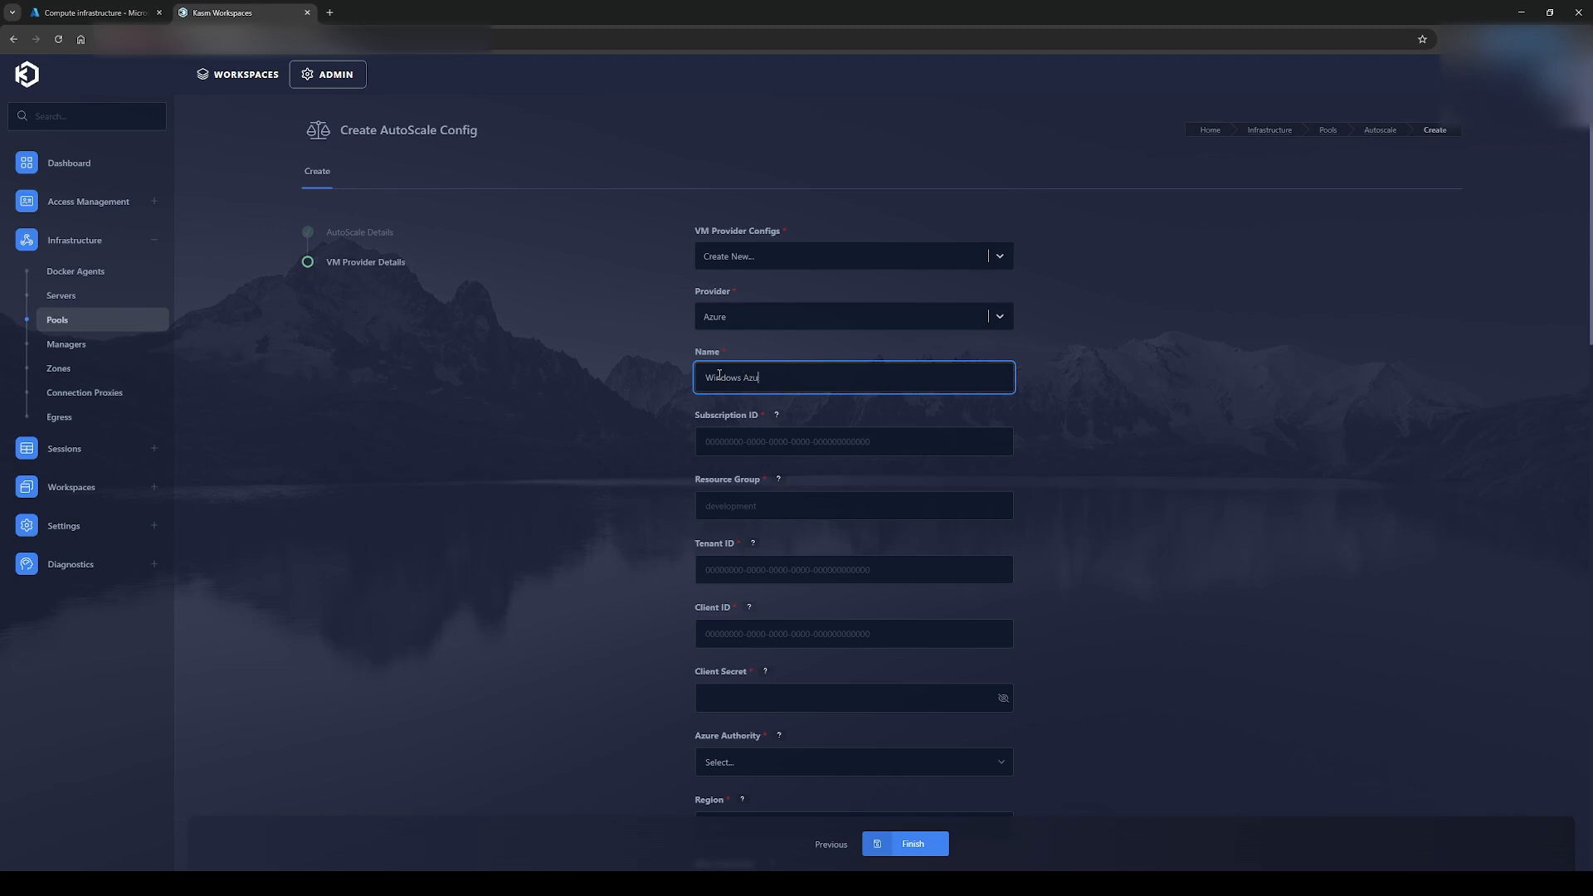
pyautogui.write('re Config')
# Step: Paste the Azure subscription ID and set the resource group to eng_autoscale_test
pyautogui.scroll(-2, 982, 427)
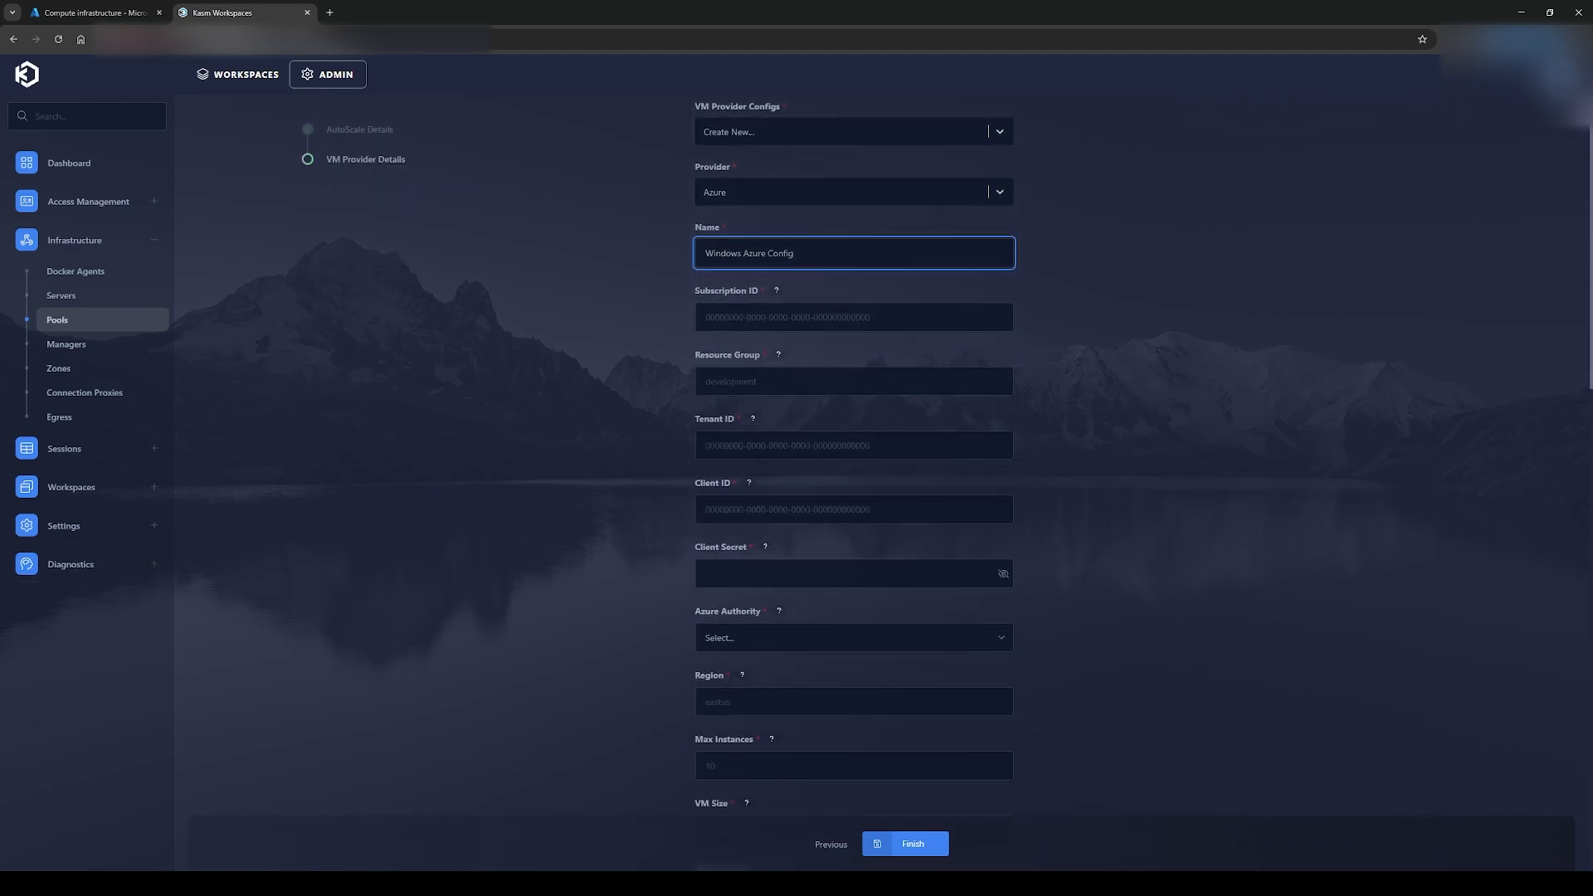
pyautogui.hotkey('alt', 'Tab')
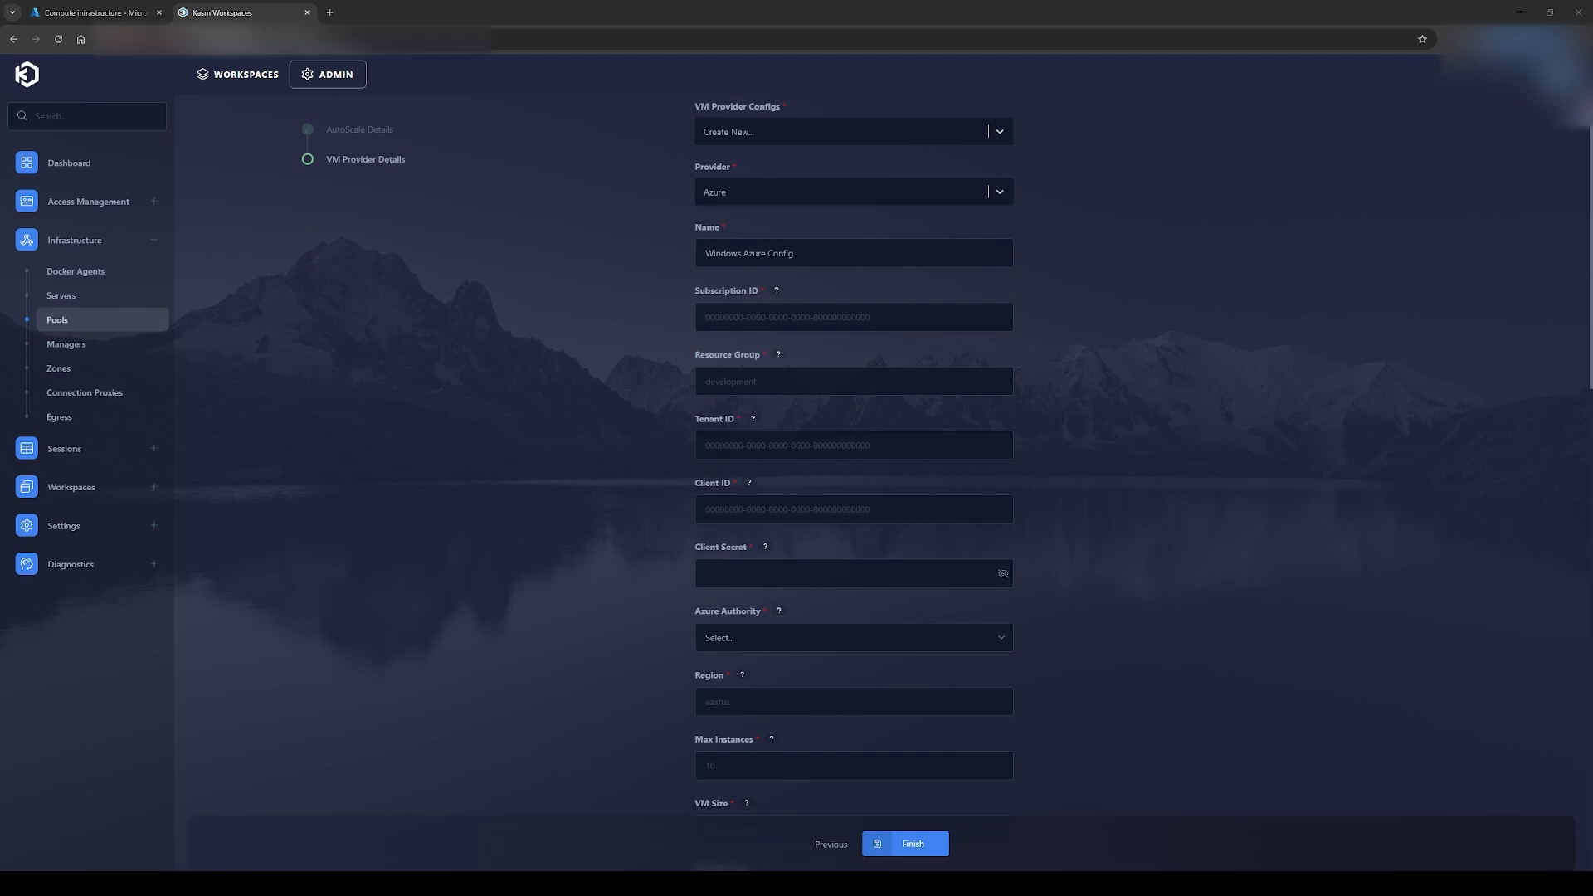
pyautogui.click(821, 310)
pyautogui.hotkey('ctrl', 'v')
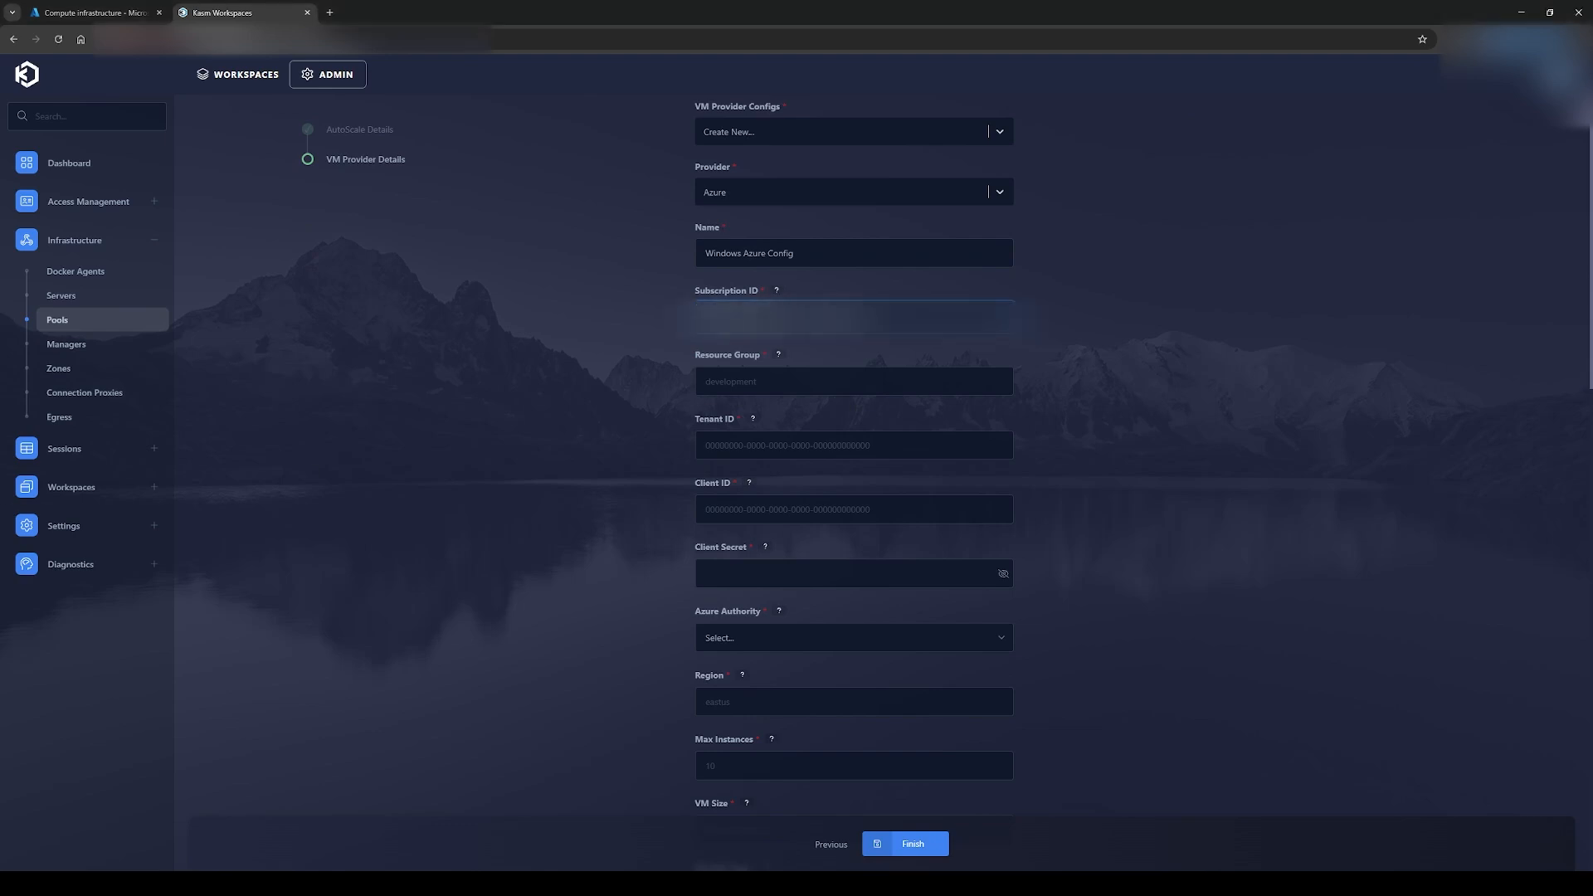
pyautogui.hotkey('alt', 'Tab')
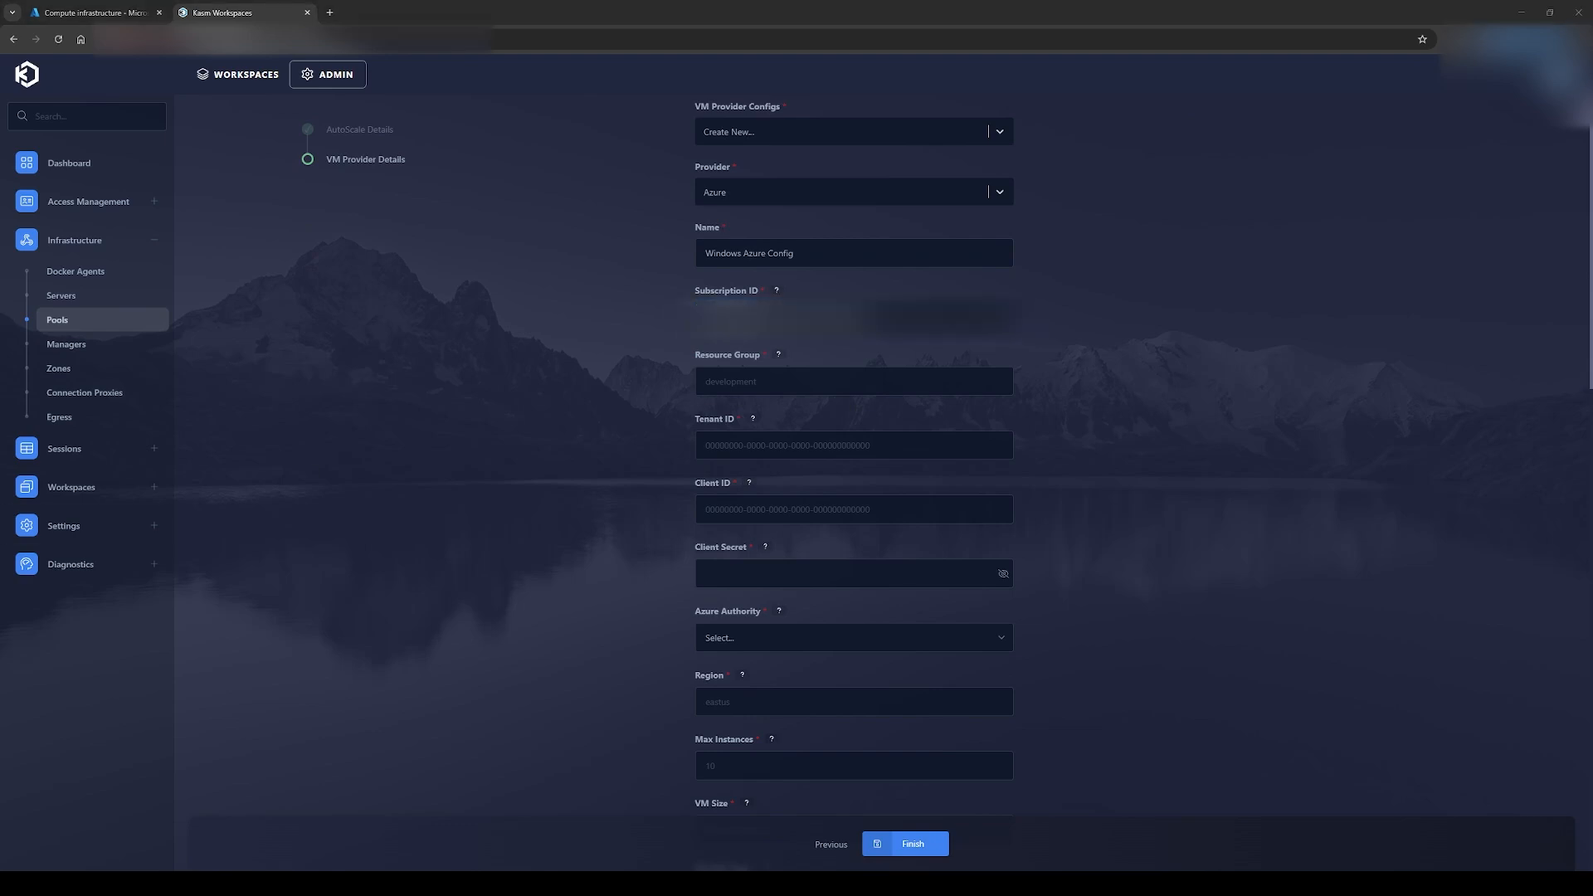
pyautogui.click(735, 384)
pyautogui.write('eng_autoscale_test')
# Step: Find the tenant ID in the Tenant properties of the Azure portal and enter it as Tenant ID in the Kasm provider config
pyautogui.hotkey('alt', 'Tab')
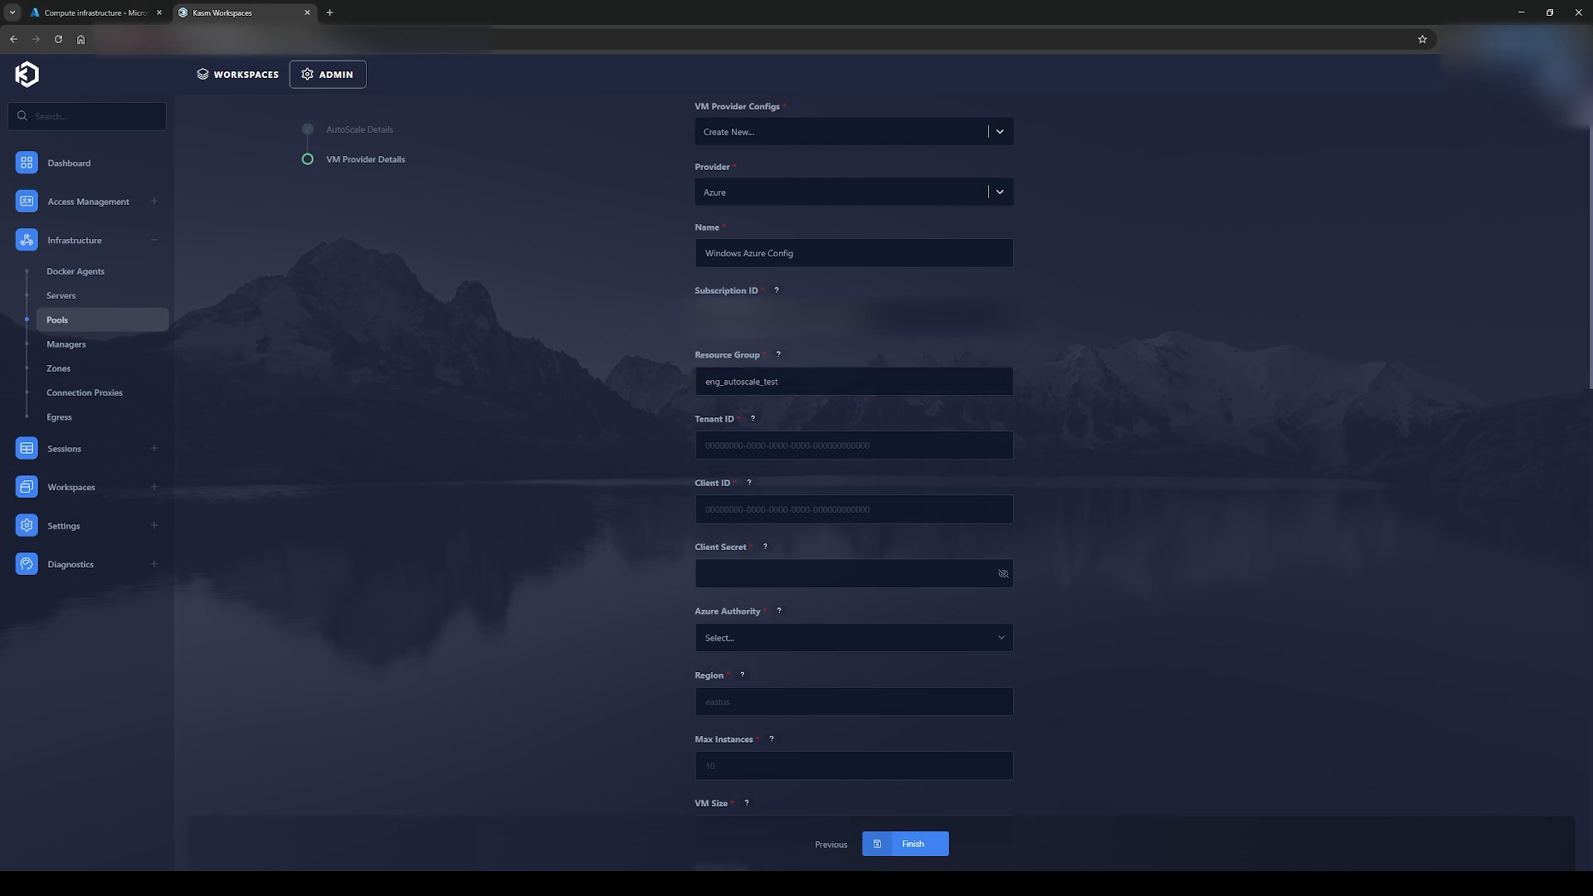
pyautogui.hotkey('alt', 'Tab')
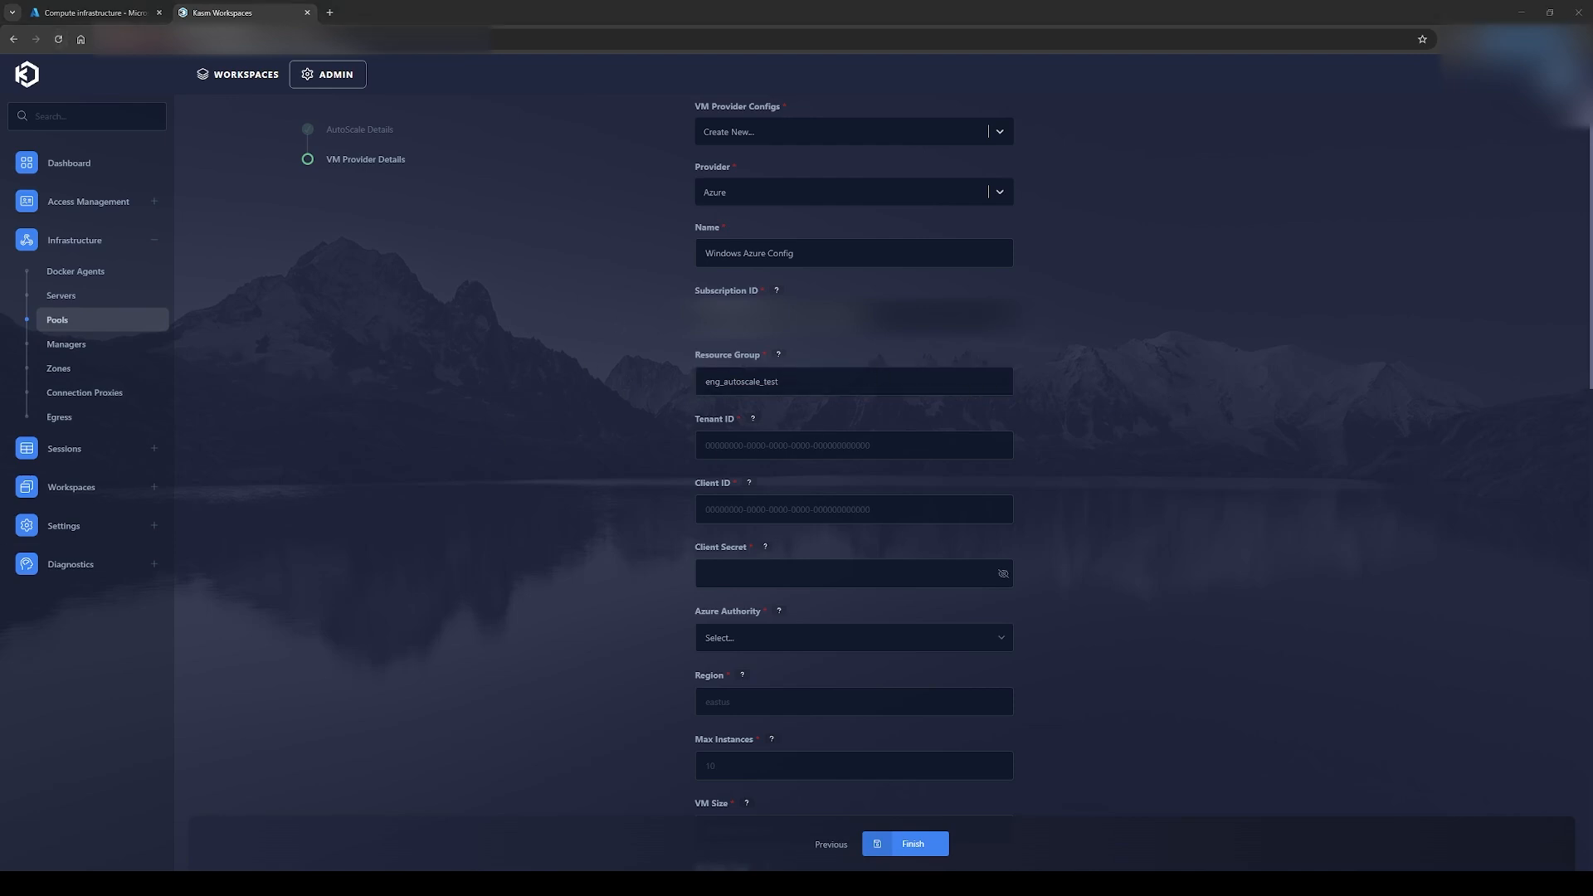
pyautogui.hotkey('alt', 'Tab')
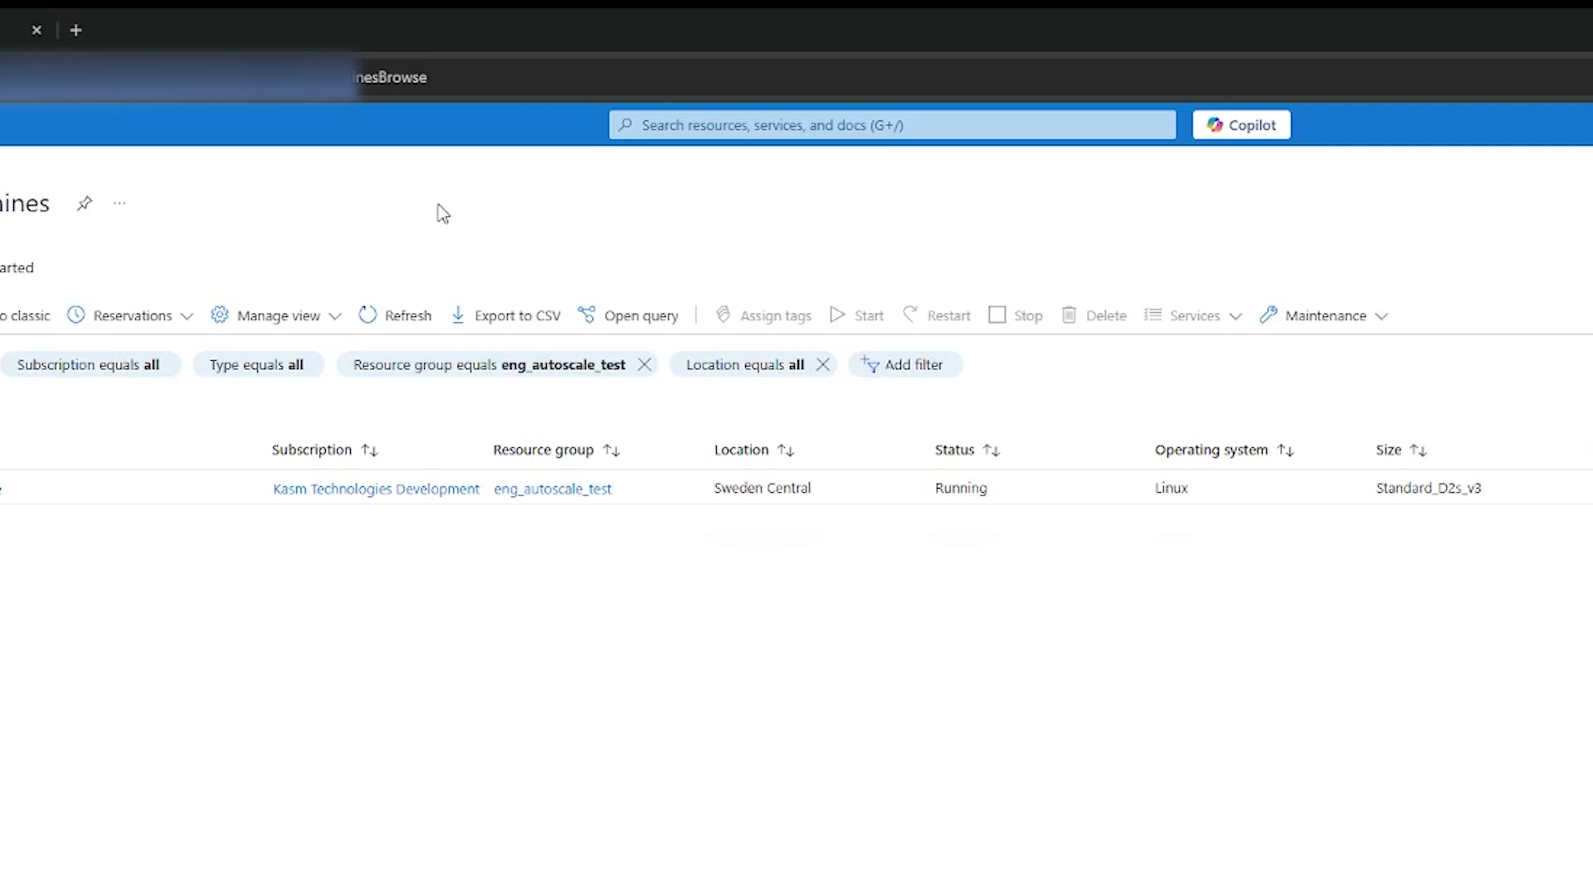
pyautogui.click(743, 125)
pyautogui.write('tent')
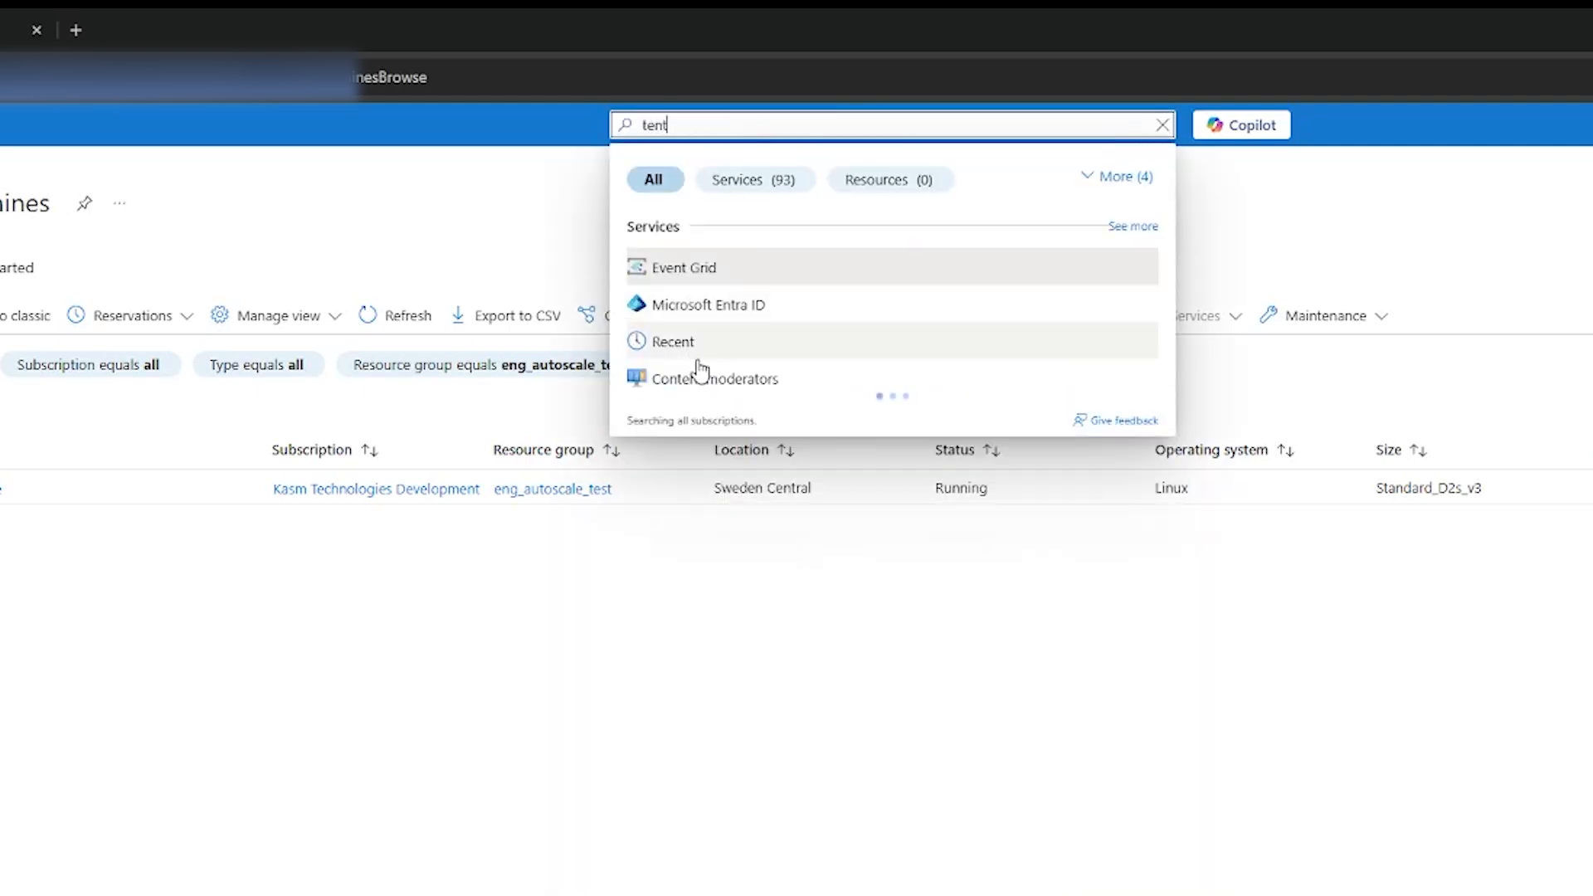
pyautogui.write('e')
pyautogui.press('BackSpace')
pyautogui.write('ant')
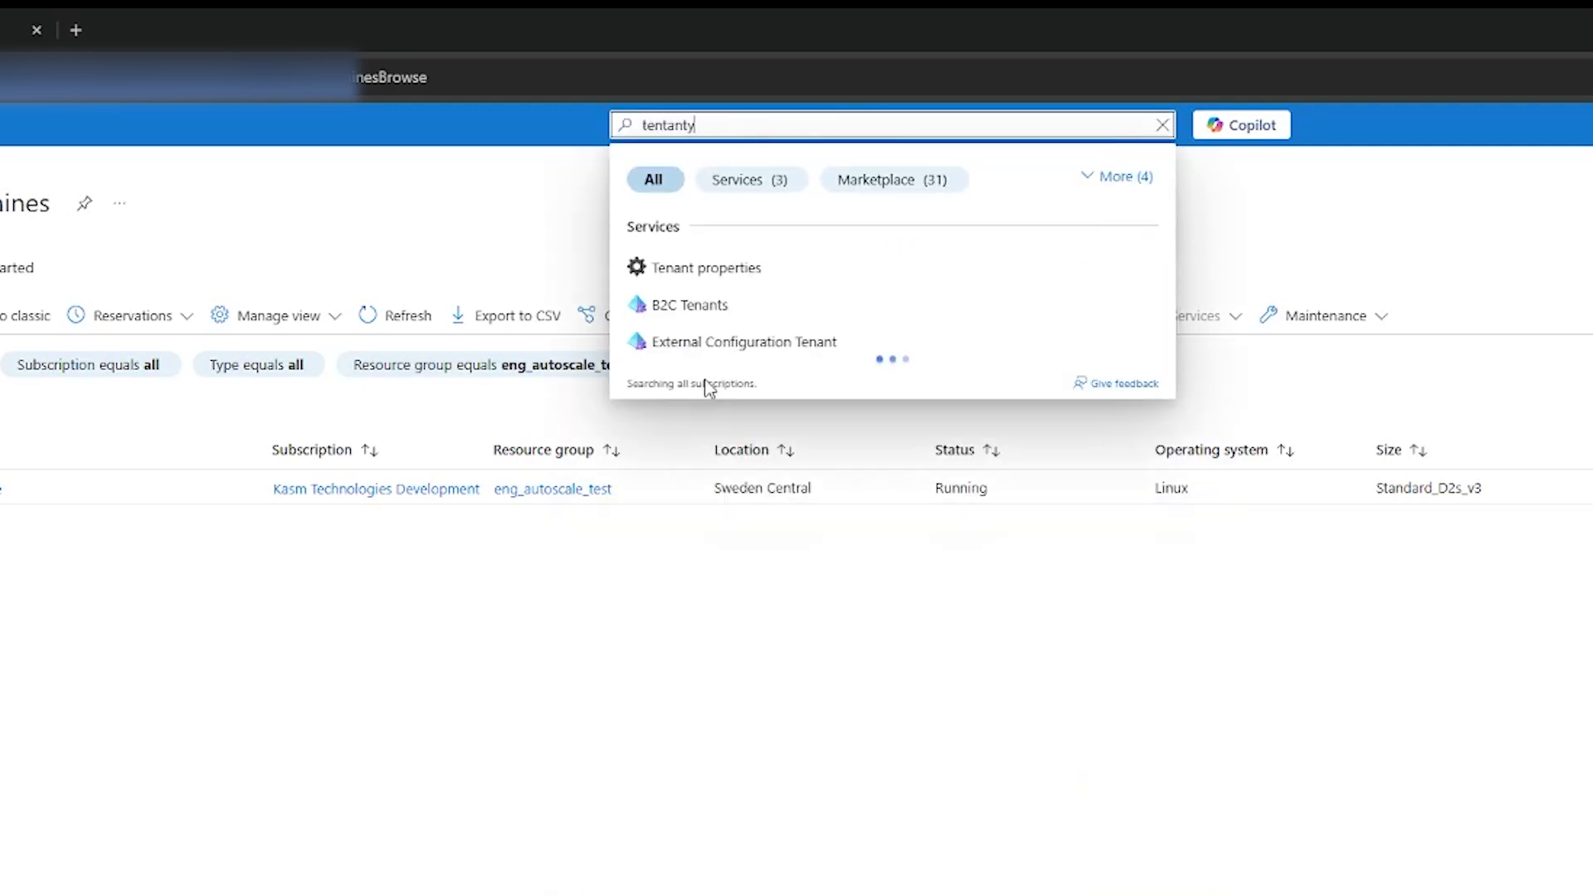
pyautogui.click(719, 266)
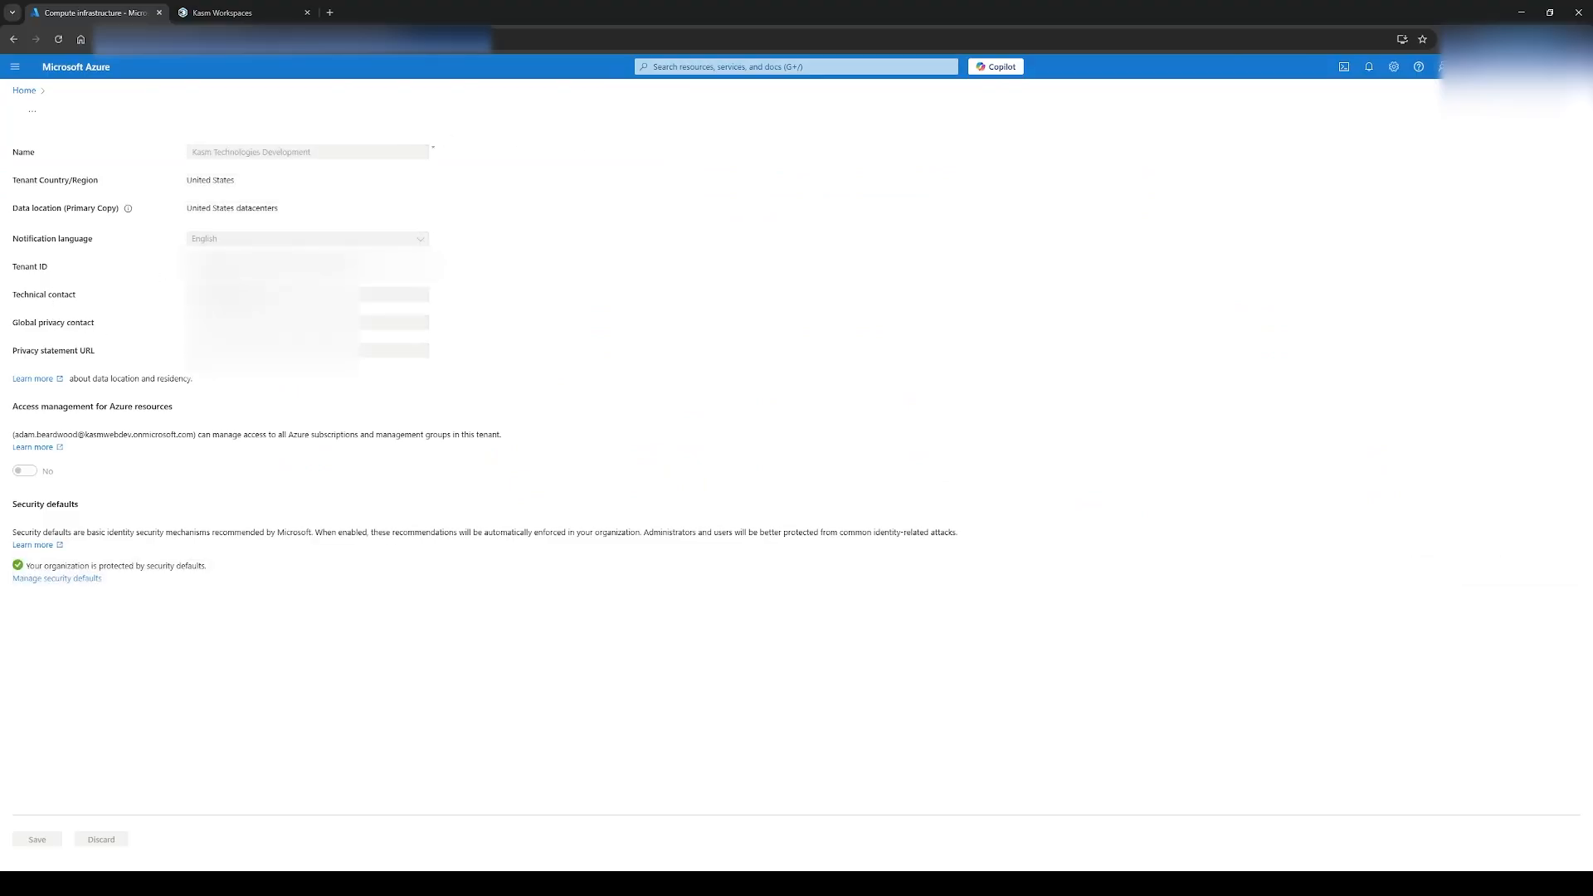
pyautogui.click(222, 12)
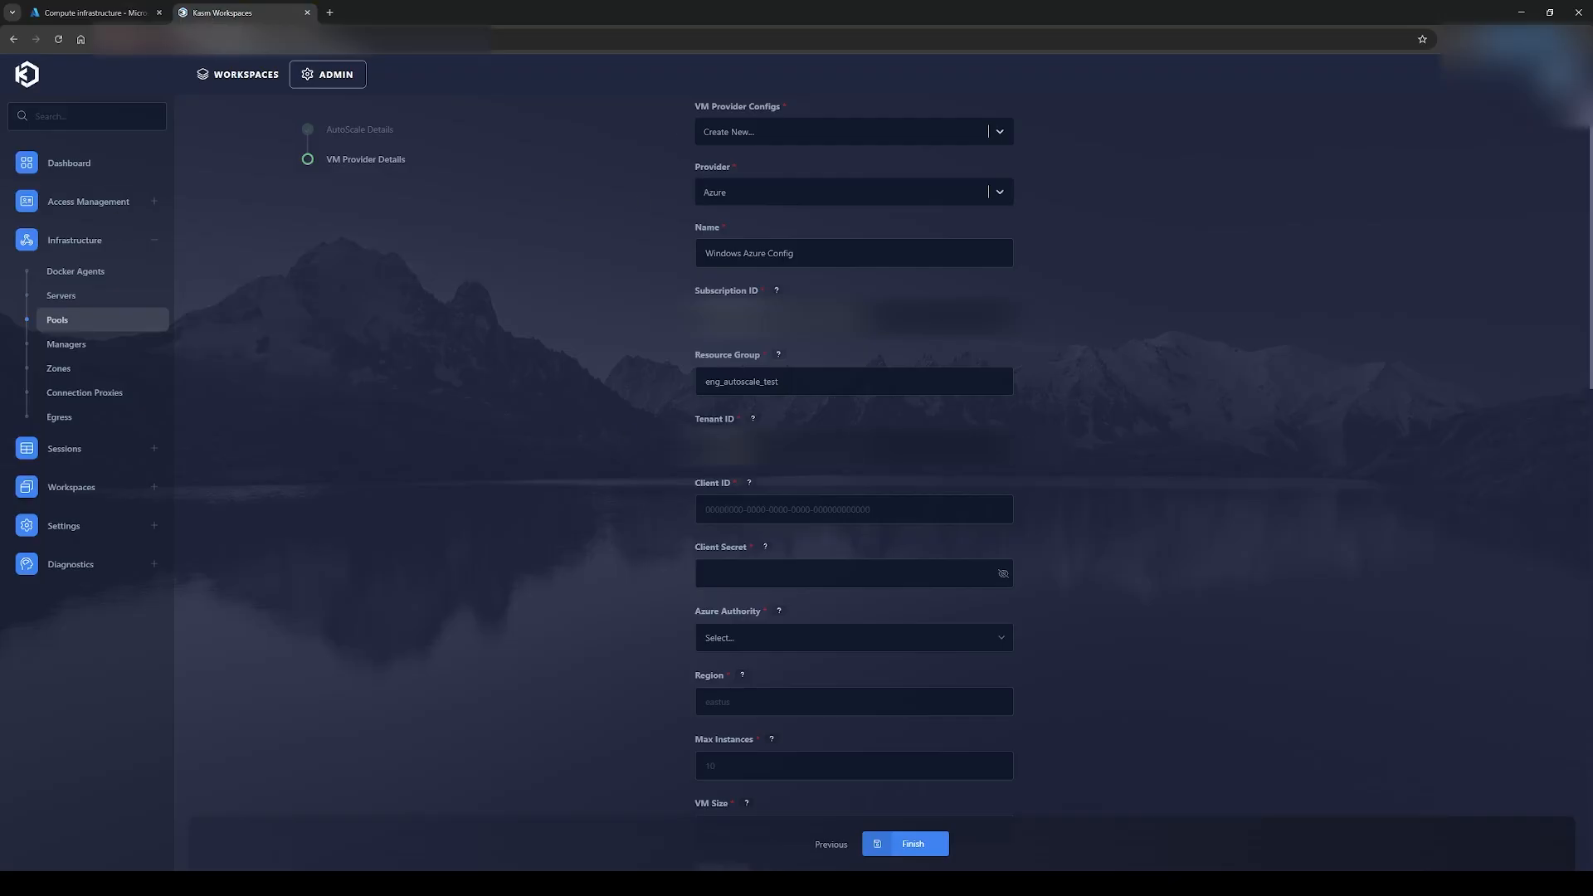
pyautogui.click(757, 428)
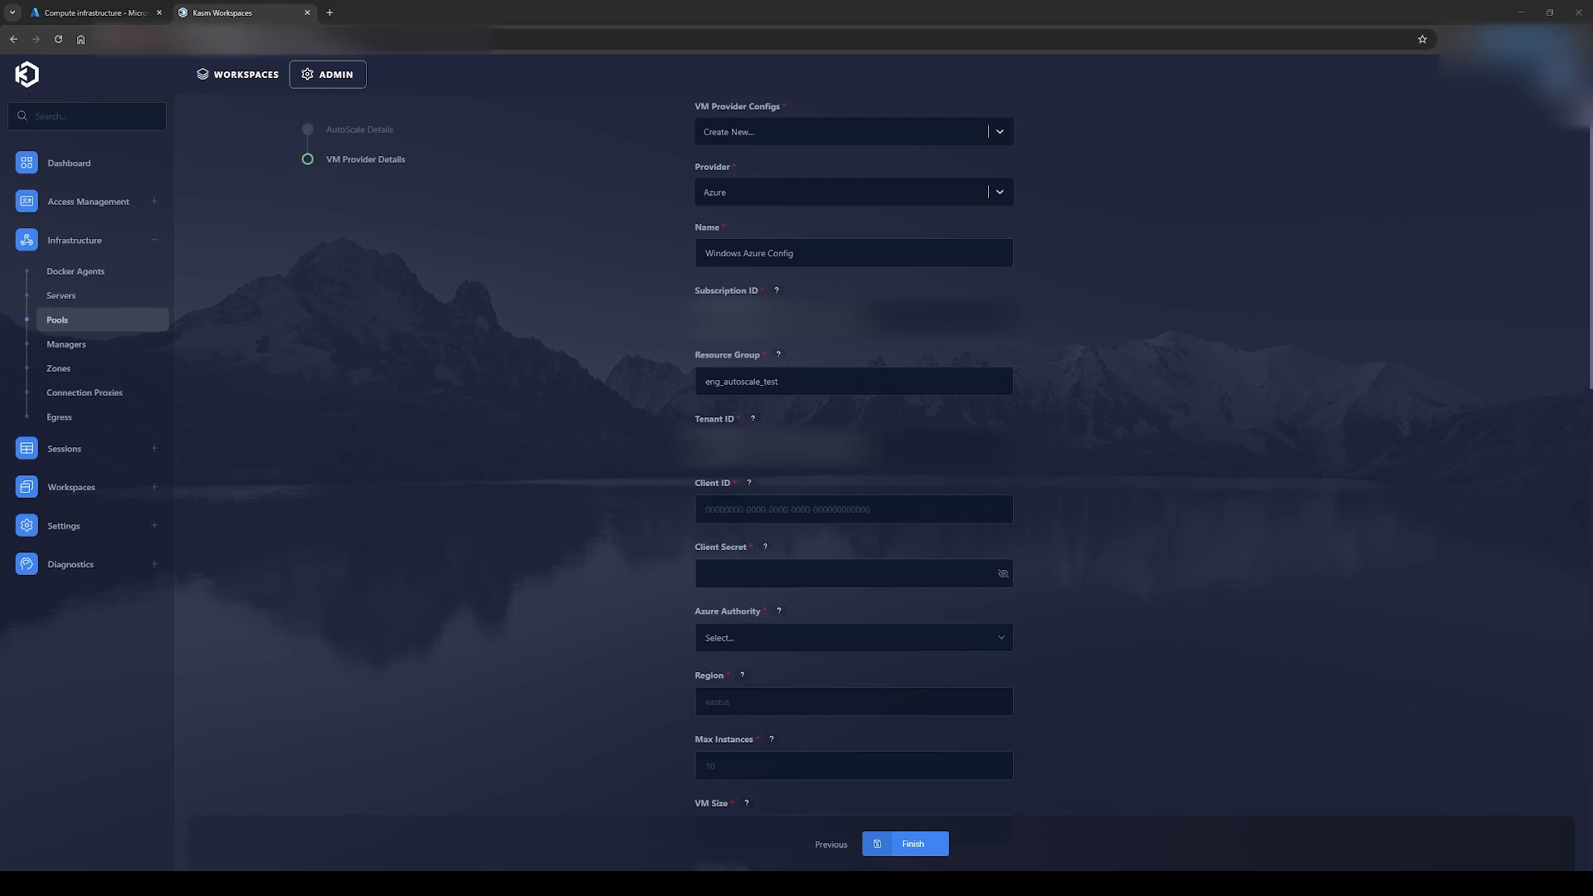
# Step: Enter the client ID and paste the client secret for the Azure provider config
pyautogui.click(819, 510)
pyautogui.write('5973c05b-ea80-4c80-a511-d173a4a25300')
pyautogui.click(838, 573)
pyautogui.hotkey('ctrl', 'v')
pyautogui.click(1105, 517)
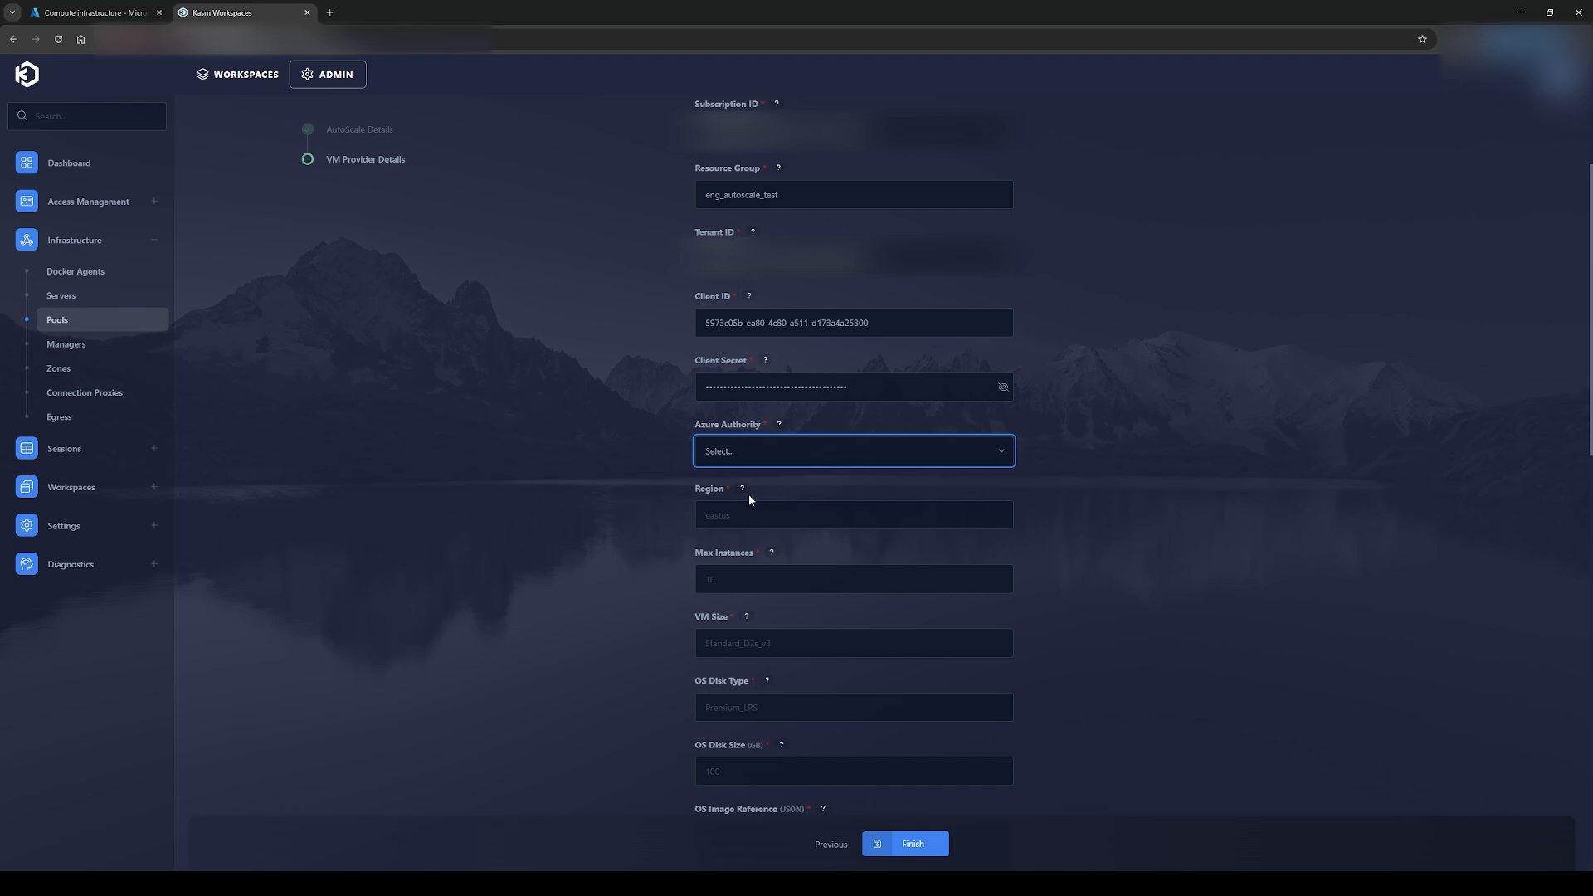
# Step: Set the Azure Authority to Azure Public Cloud, the region to swedencentral and the max instances to 3
pyautogui.click(742, 497)
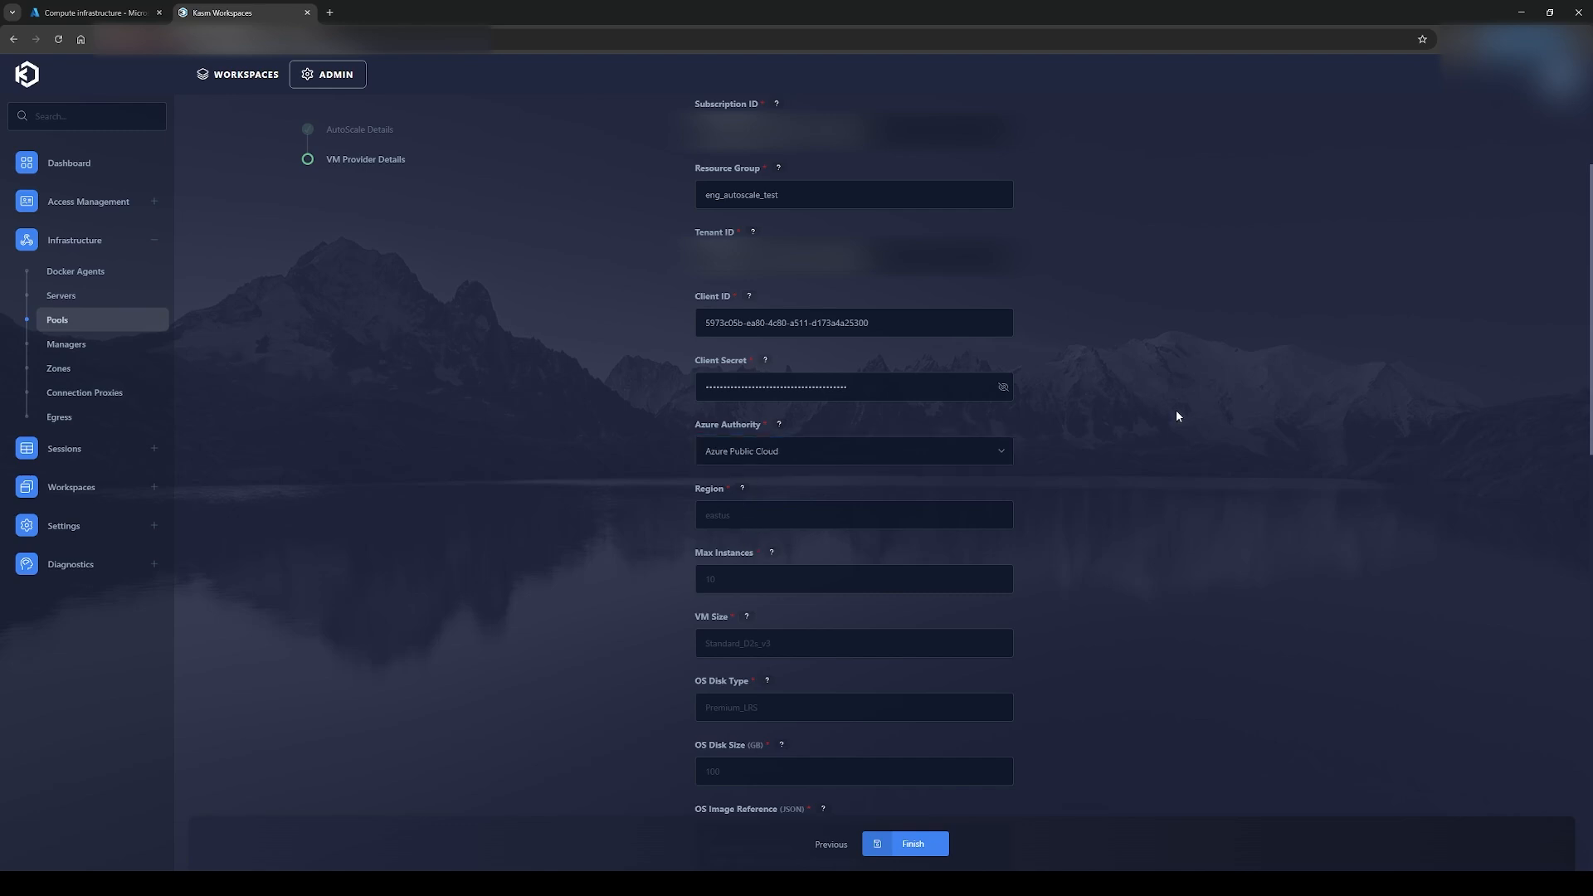
pyautogui.scroll(-2, 793, 400)
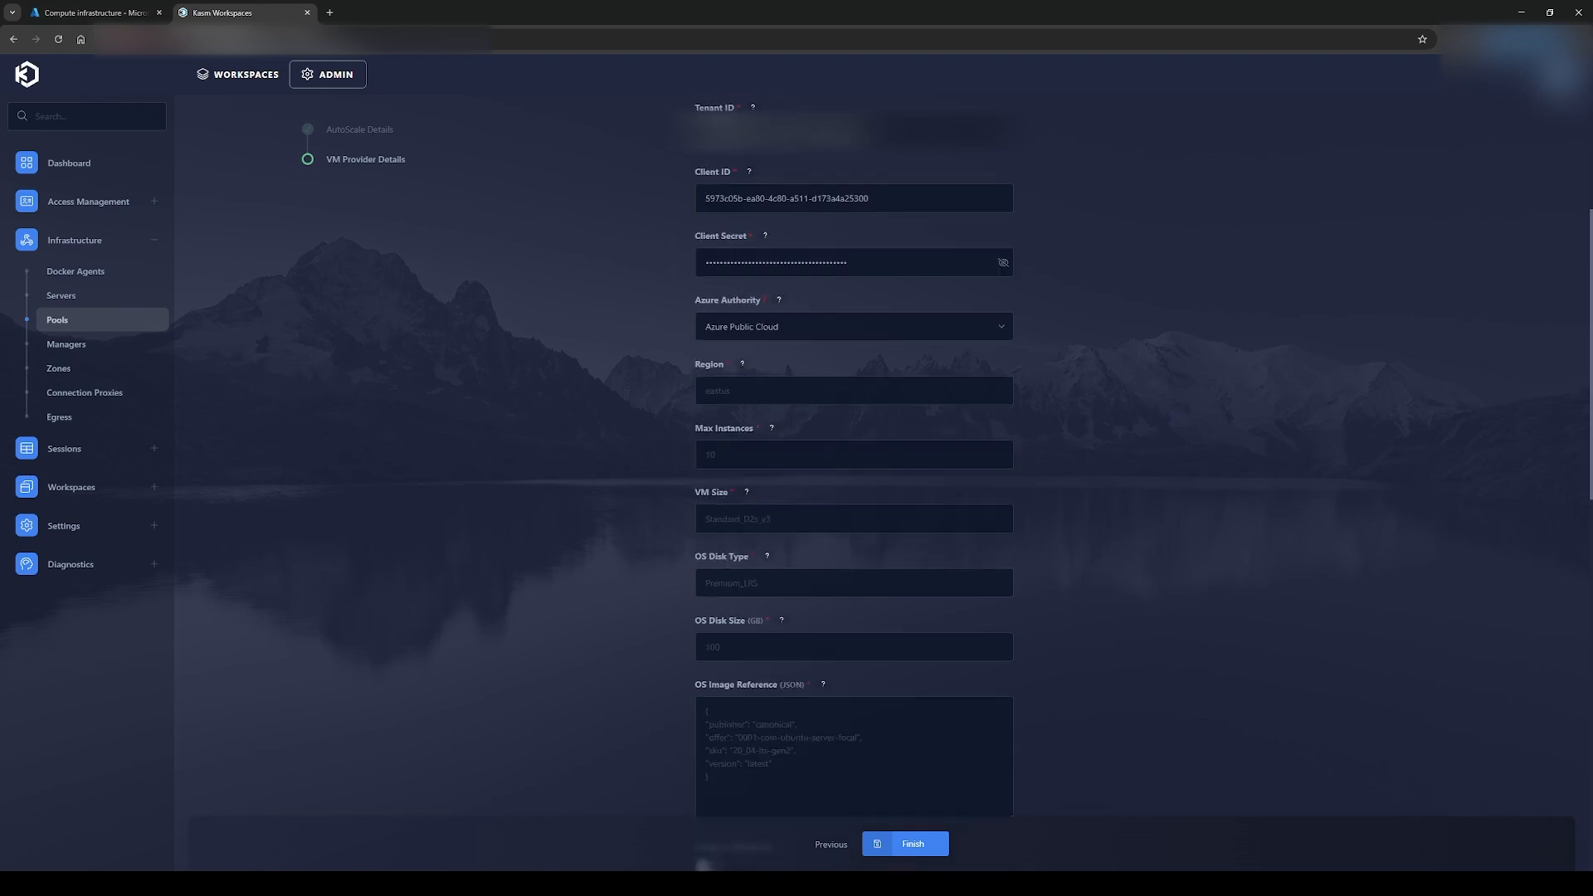
pyautogui.click(797, 391)
pyautogui.write('swedencentral')
pyautogui.click(400, 527)
pyautogui.click(729, 467)
pyautogui.write('3')
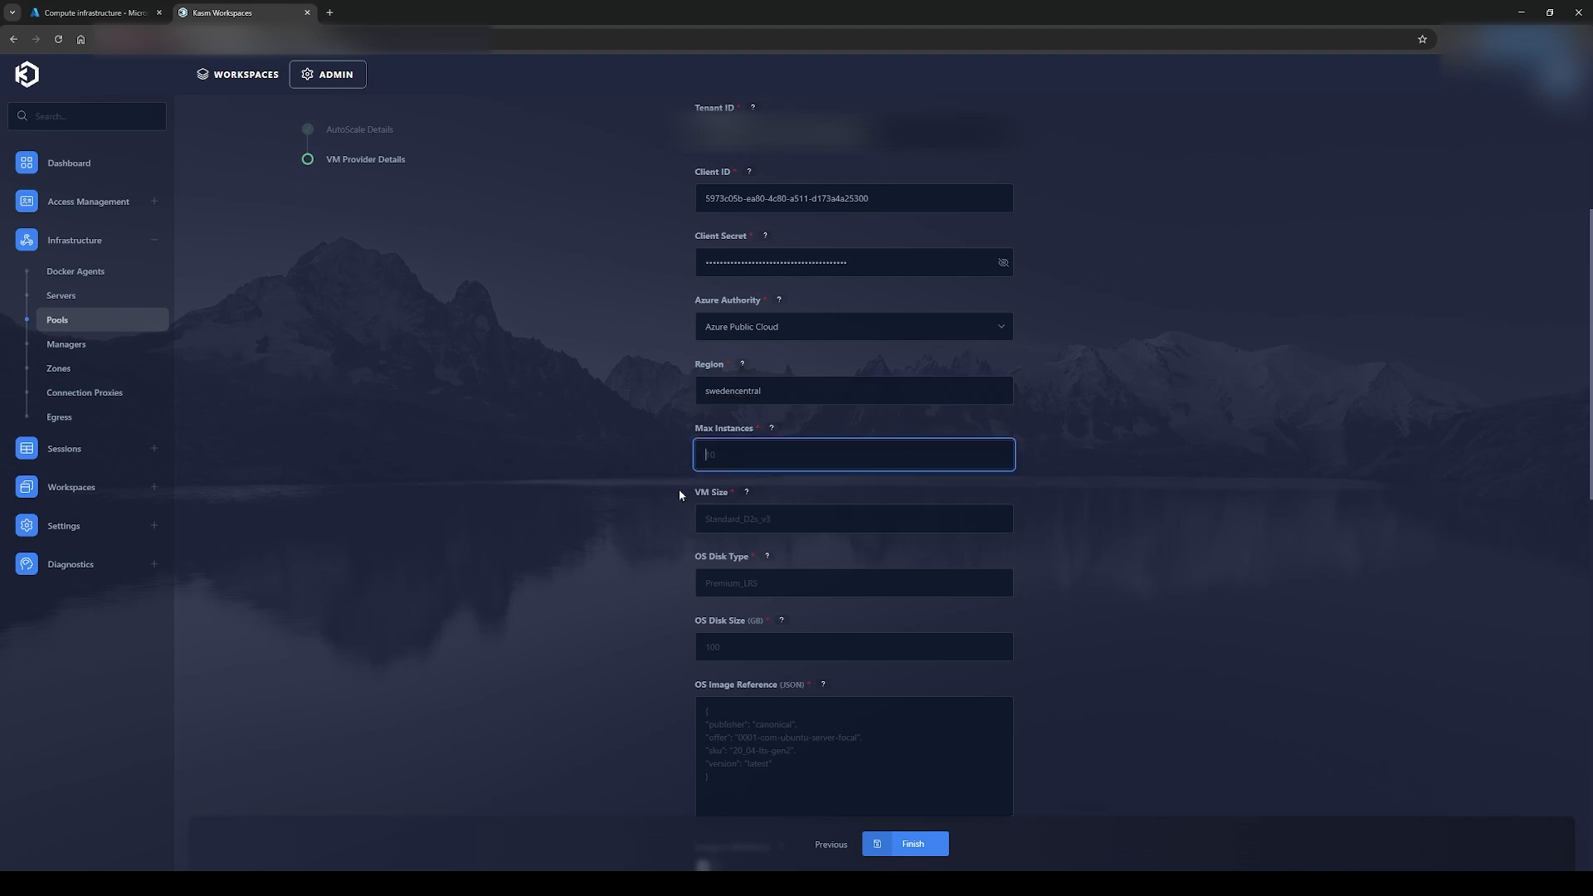
pyautogui.click(624, 578)
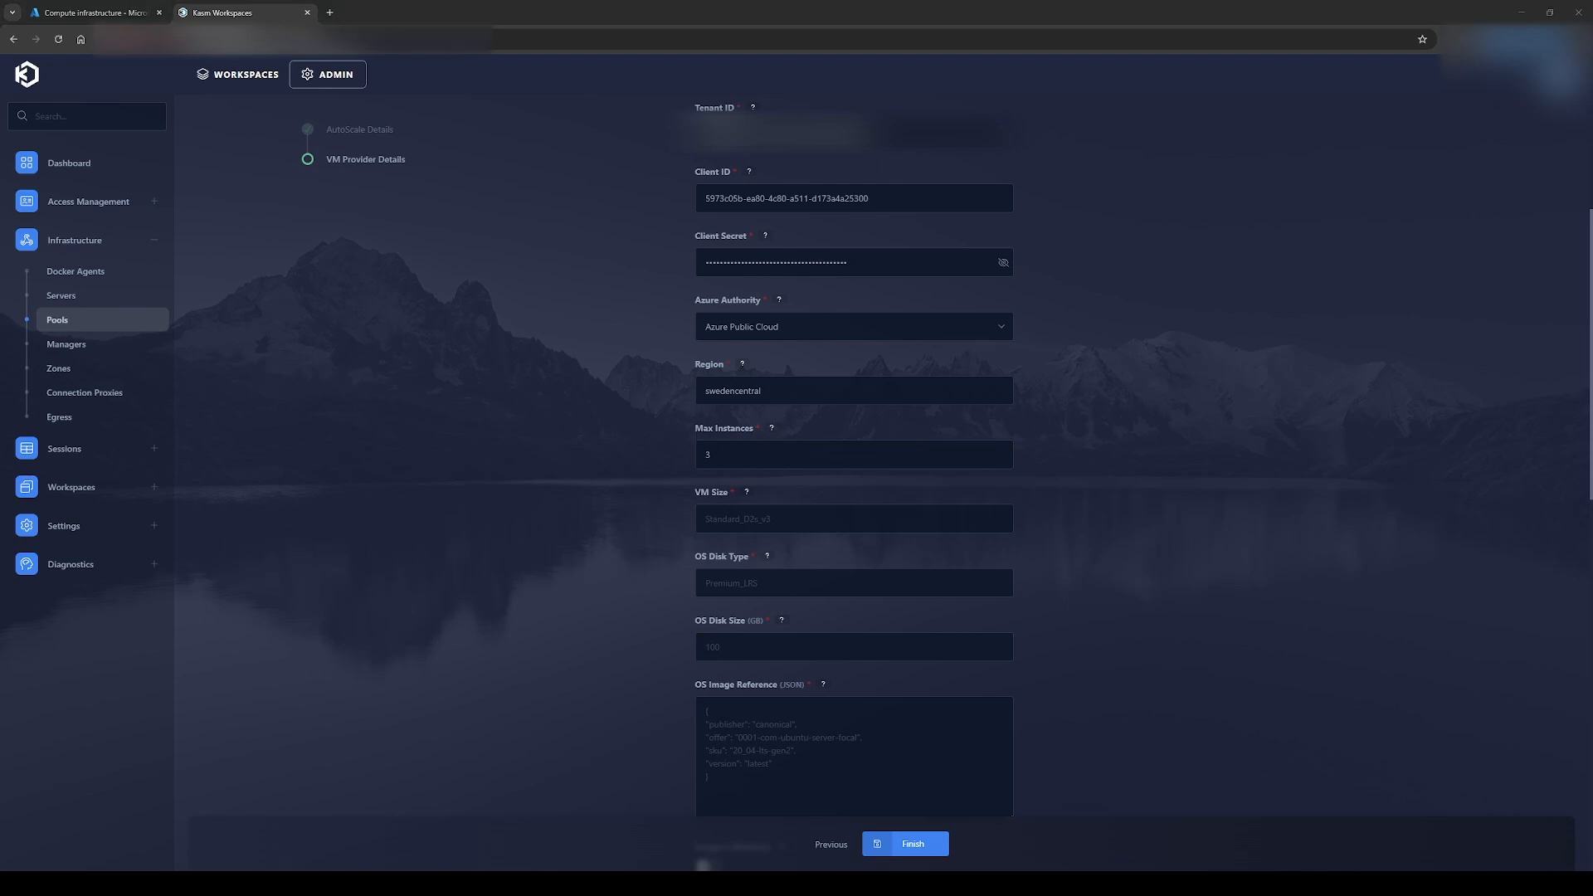
# Step: Set the VM size to Standard_D2s_v3, the OS disk type to Premium_LRS and the OS disk size to 128 GB
pyautogui.click(888, 519)
pyautogui.write('Standard_D2s_v3')
pyautogui.click(1174, 531)
pyautogui.click(980, 574)
pyautogui.write('Premium_LRS')
pyautogui.scroll(-2, 1087, 561)
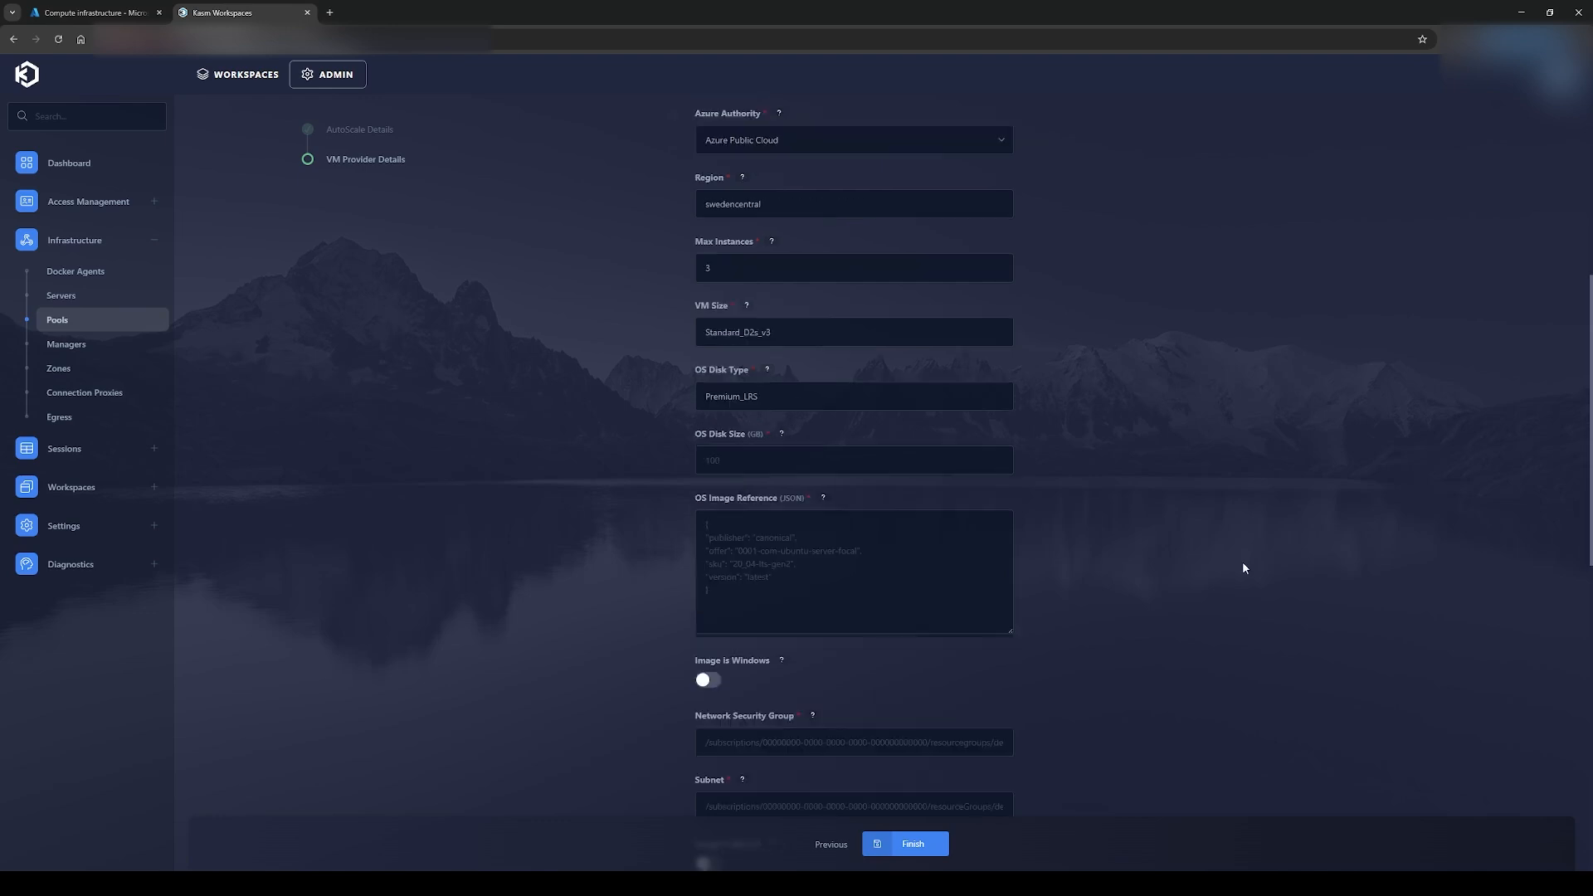
pyautogui.click(784, 460)
pyautogui.write('128')
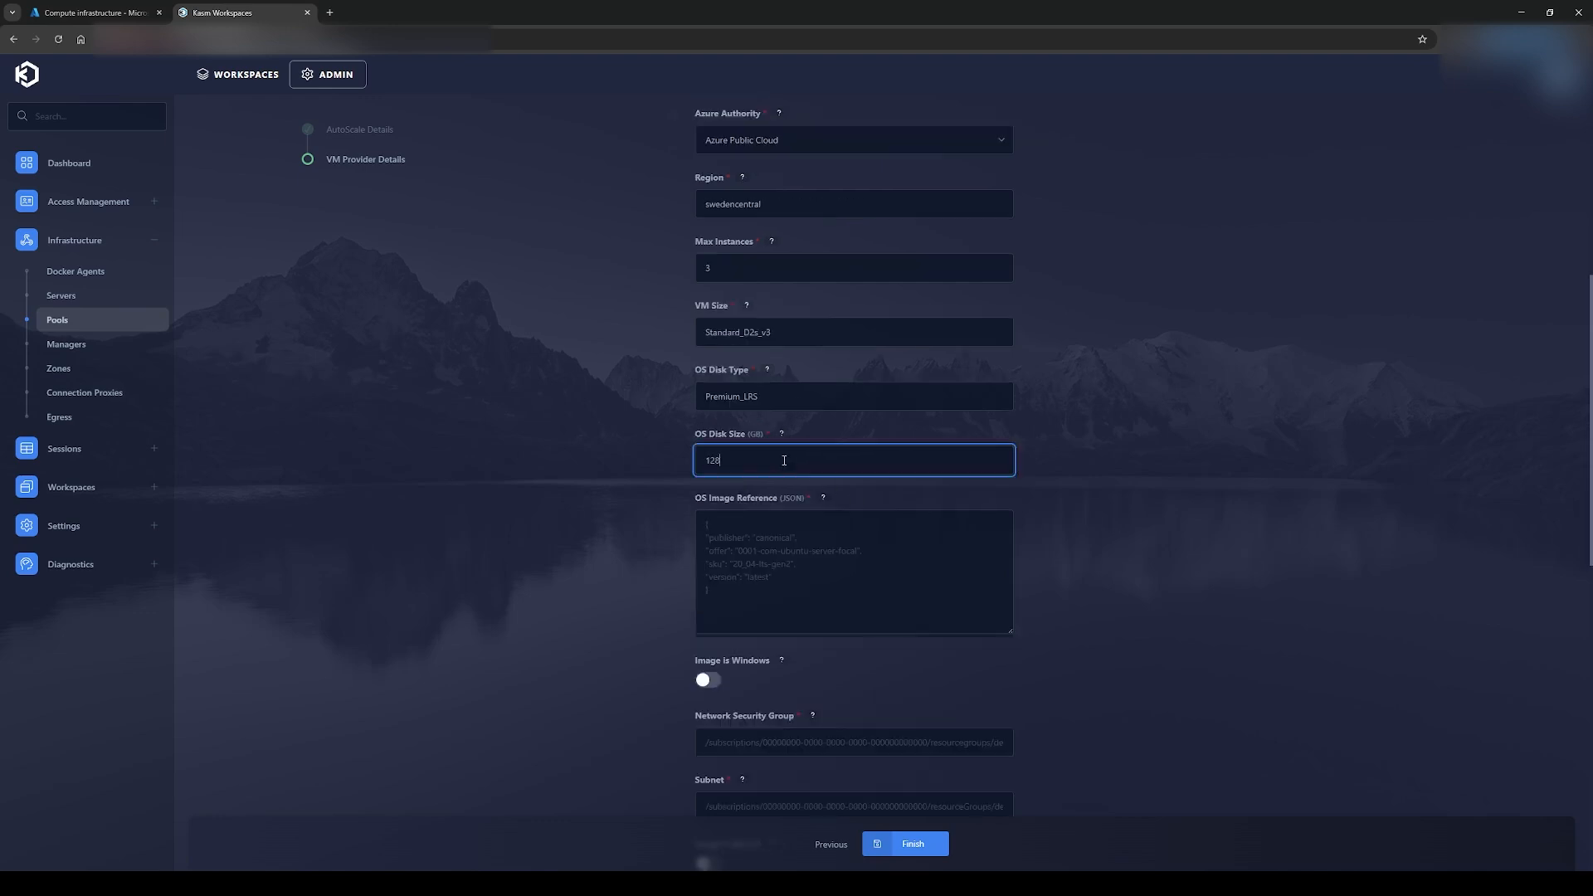
pyautogui.click(1072, 459)
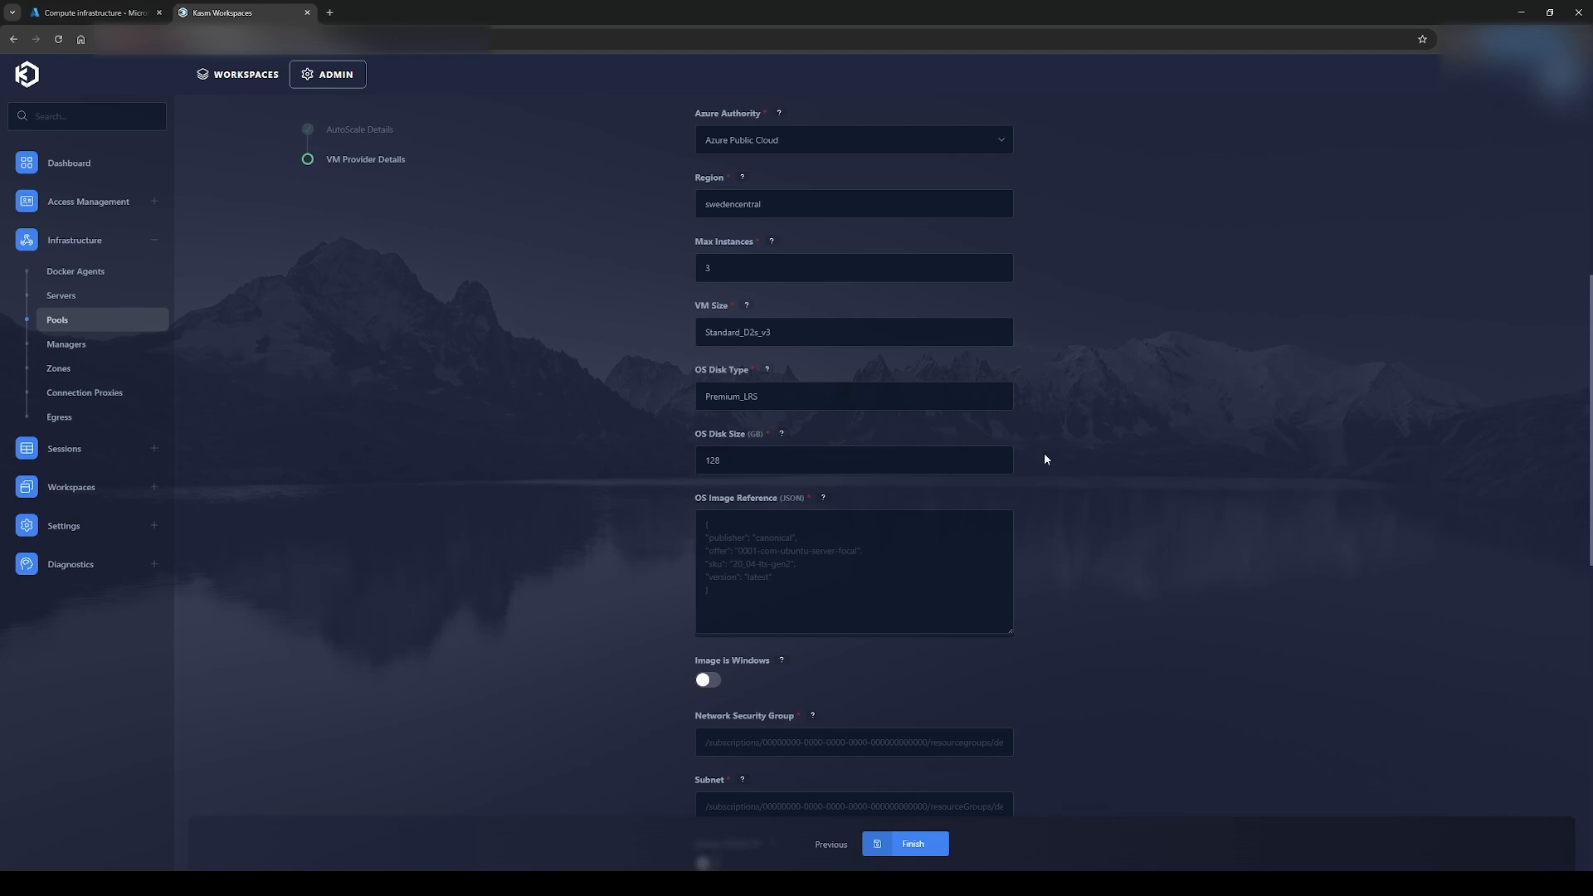
pyautogui.scroll(-2, 1205, 739)
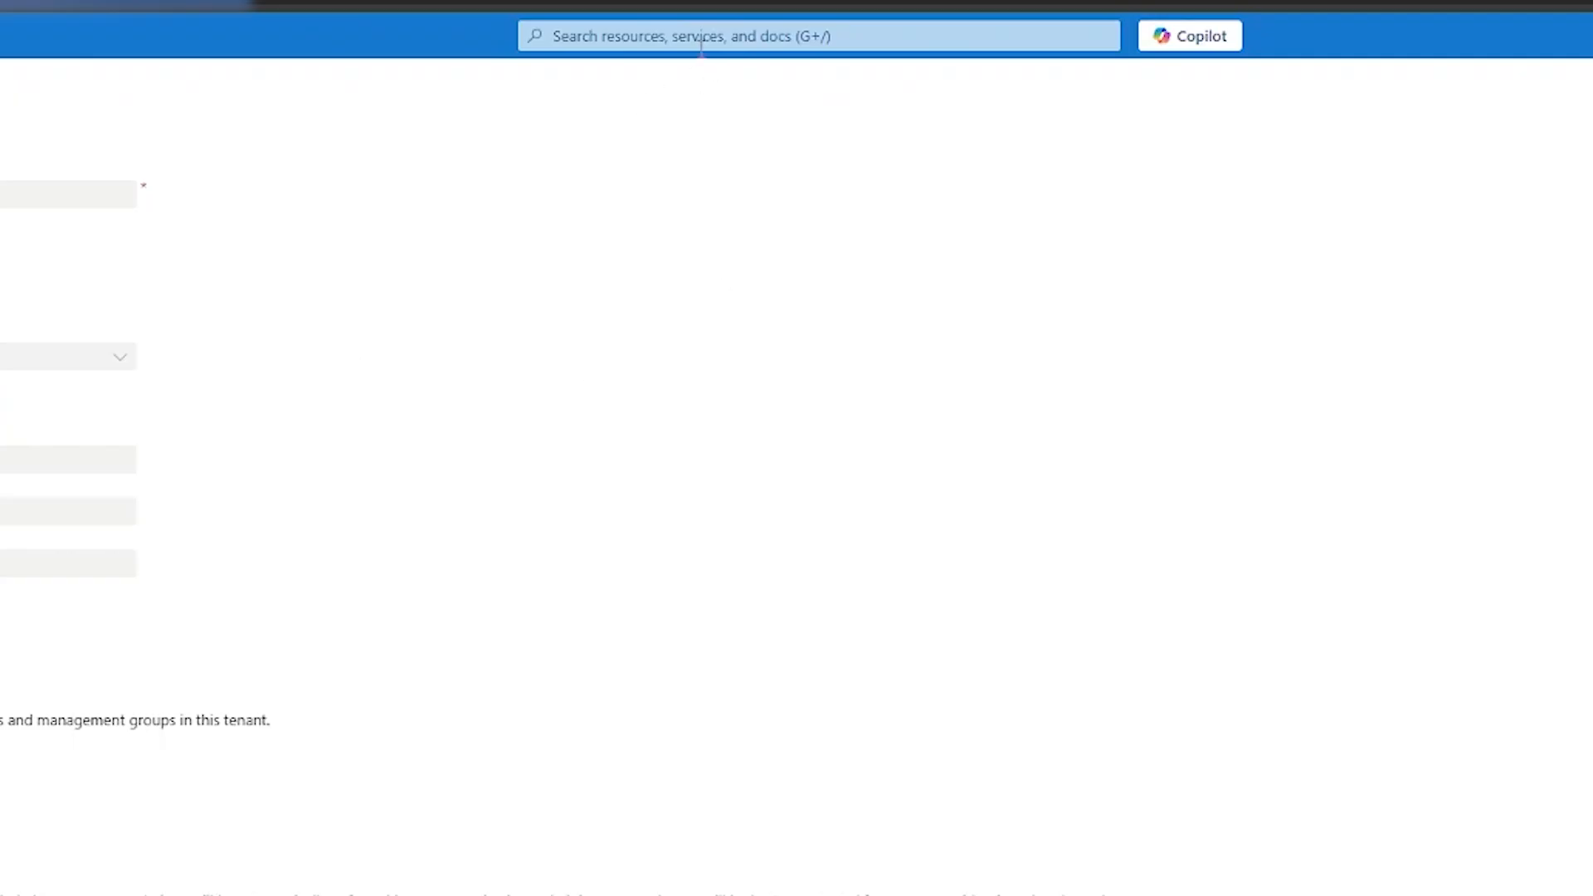
# Step: In the Azure portal, open version 1.0.1 of the windows-autoscale-template image definition in the kasm_autoscale_templates compute gallery
pyautogui.click(700, 37)
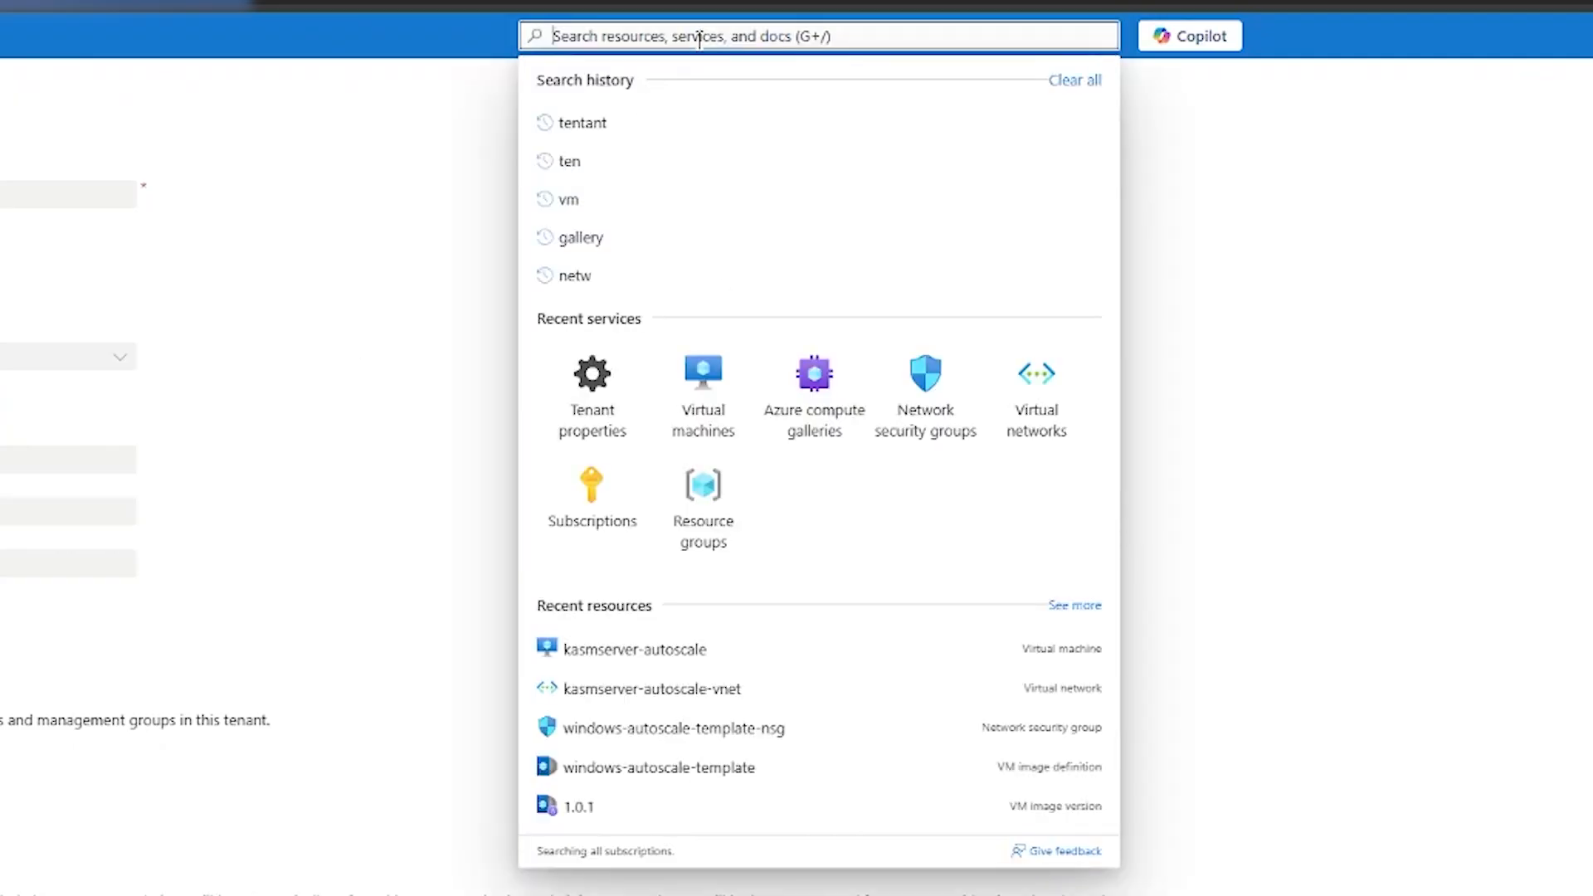
pyautogui.write('gallery')
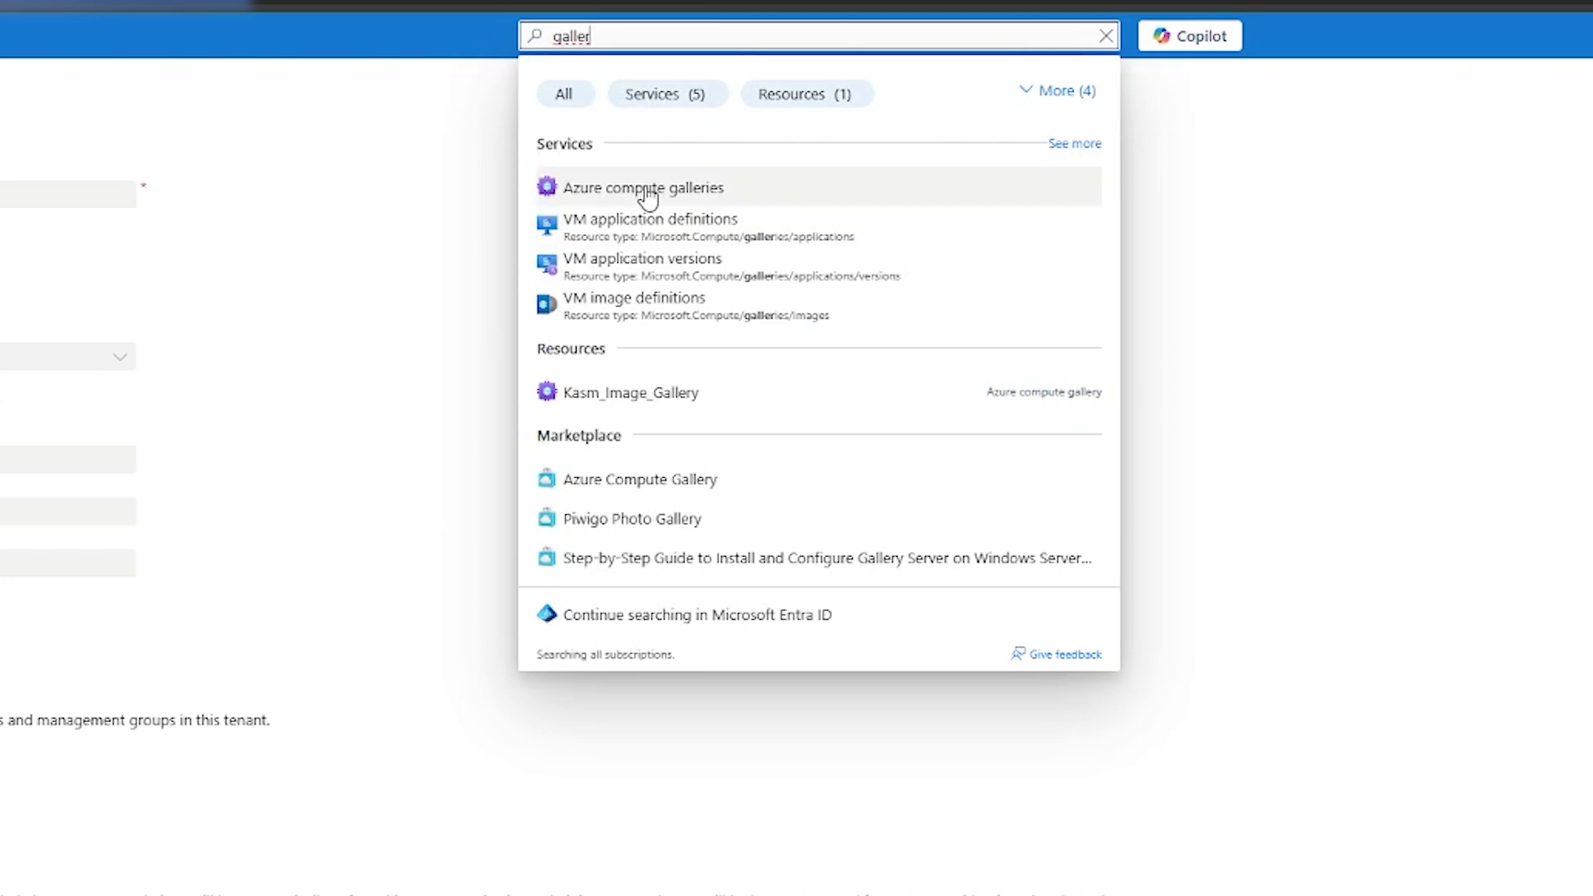
pyautogui.click(652, 184)
pyautogui.click(265, 371)
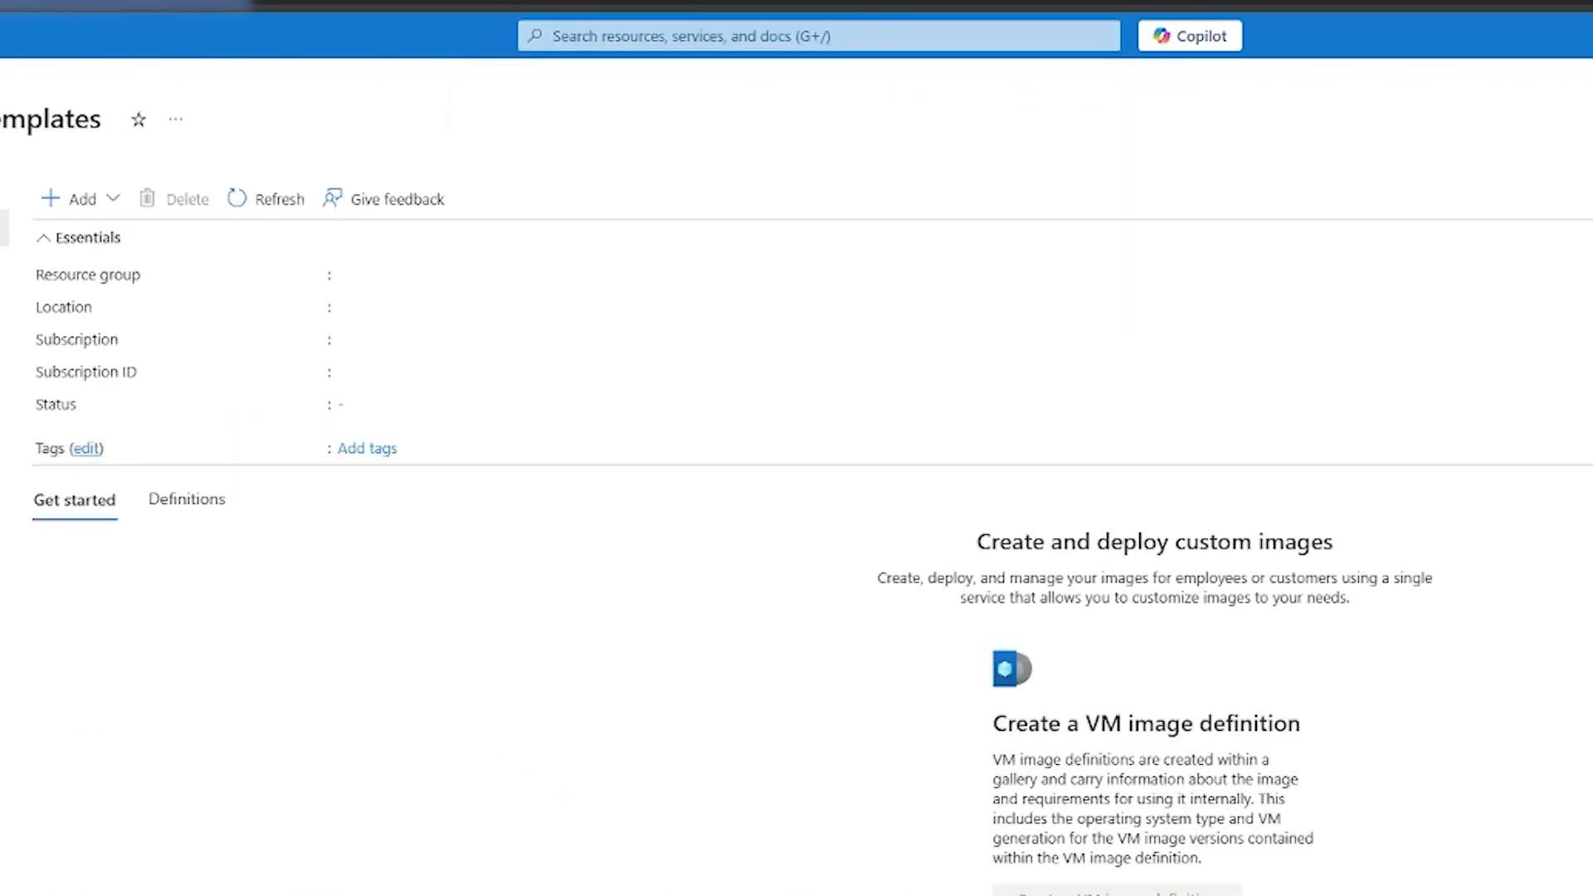
pyautogui.click(456, 316)
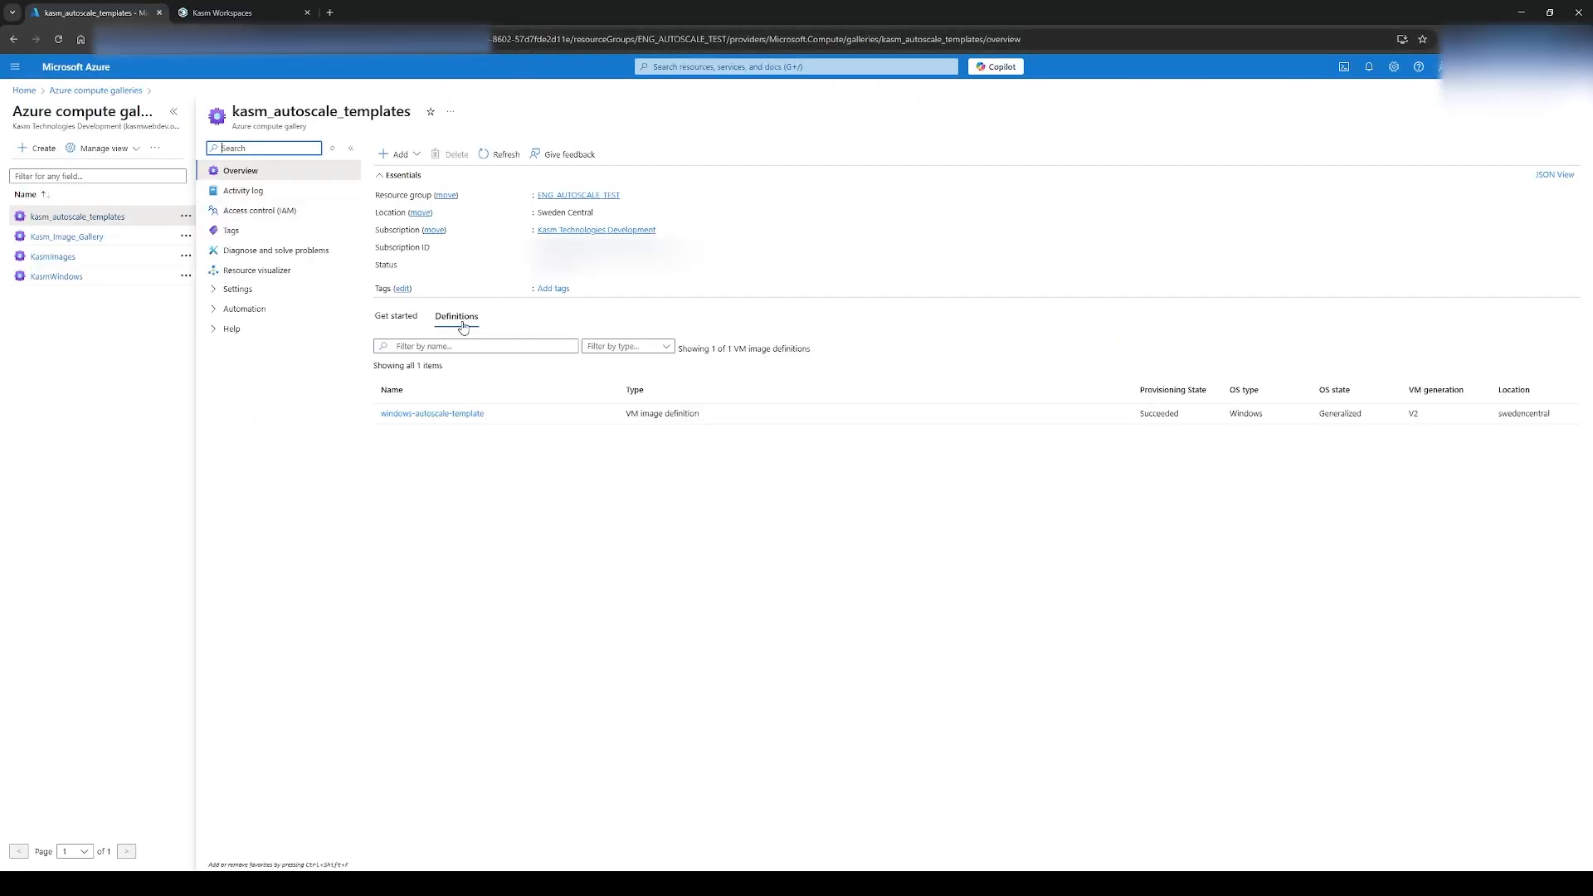
pyautogui.click(428, 414)
pyautogui.click(308, 322)
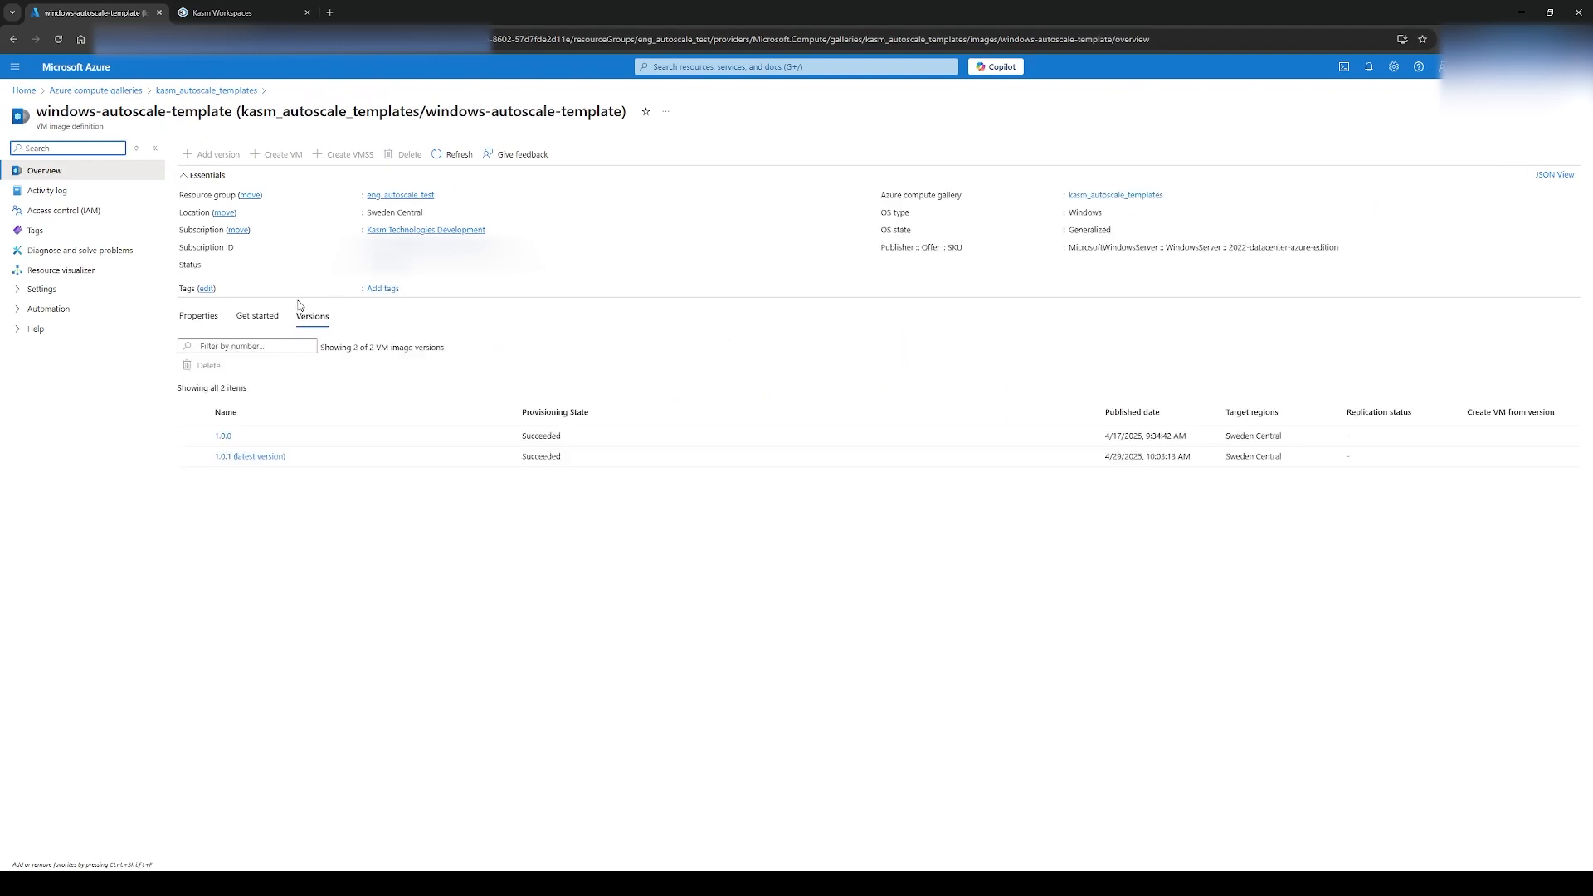
pyautogui.click(251, 457)
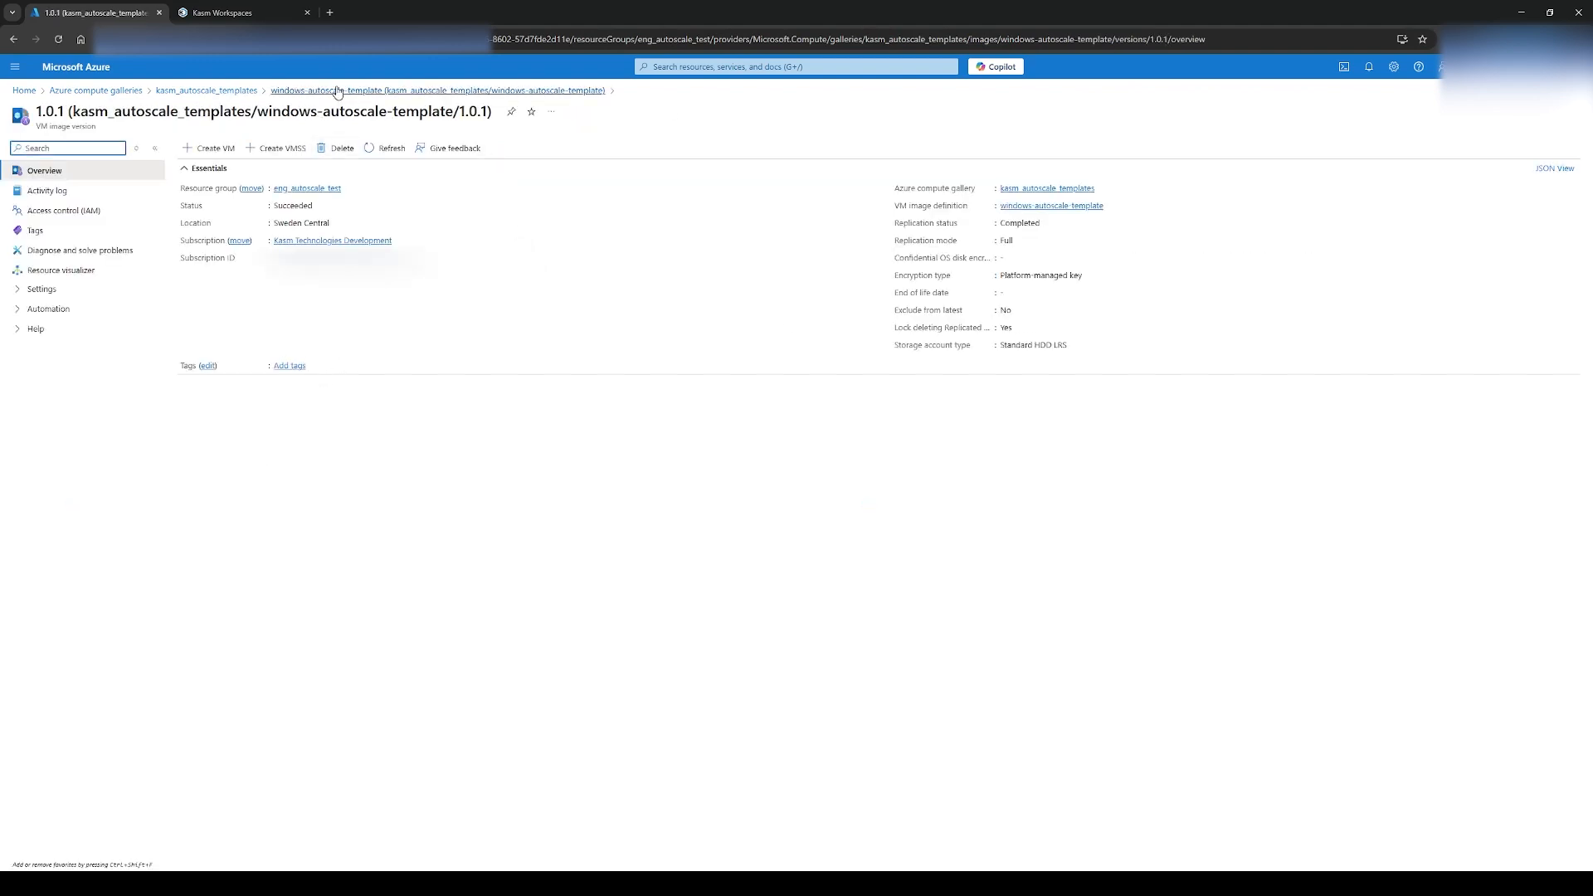
# Step: Copy the image version's resource ID from its JSON view, enter it as OS Image Reference JSON in Kasm and enable Image is Windows
pyautogui.click(1554, 169)
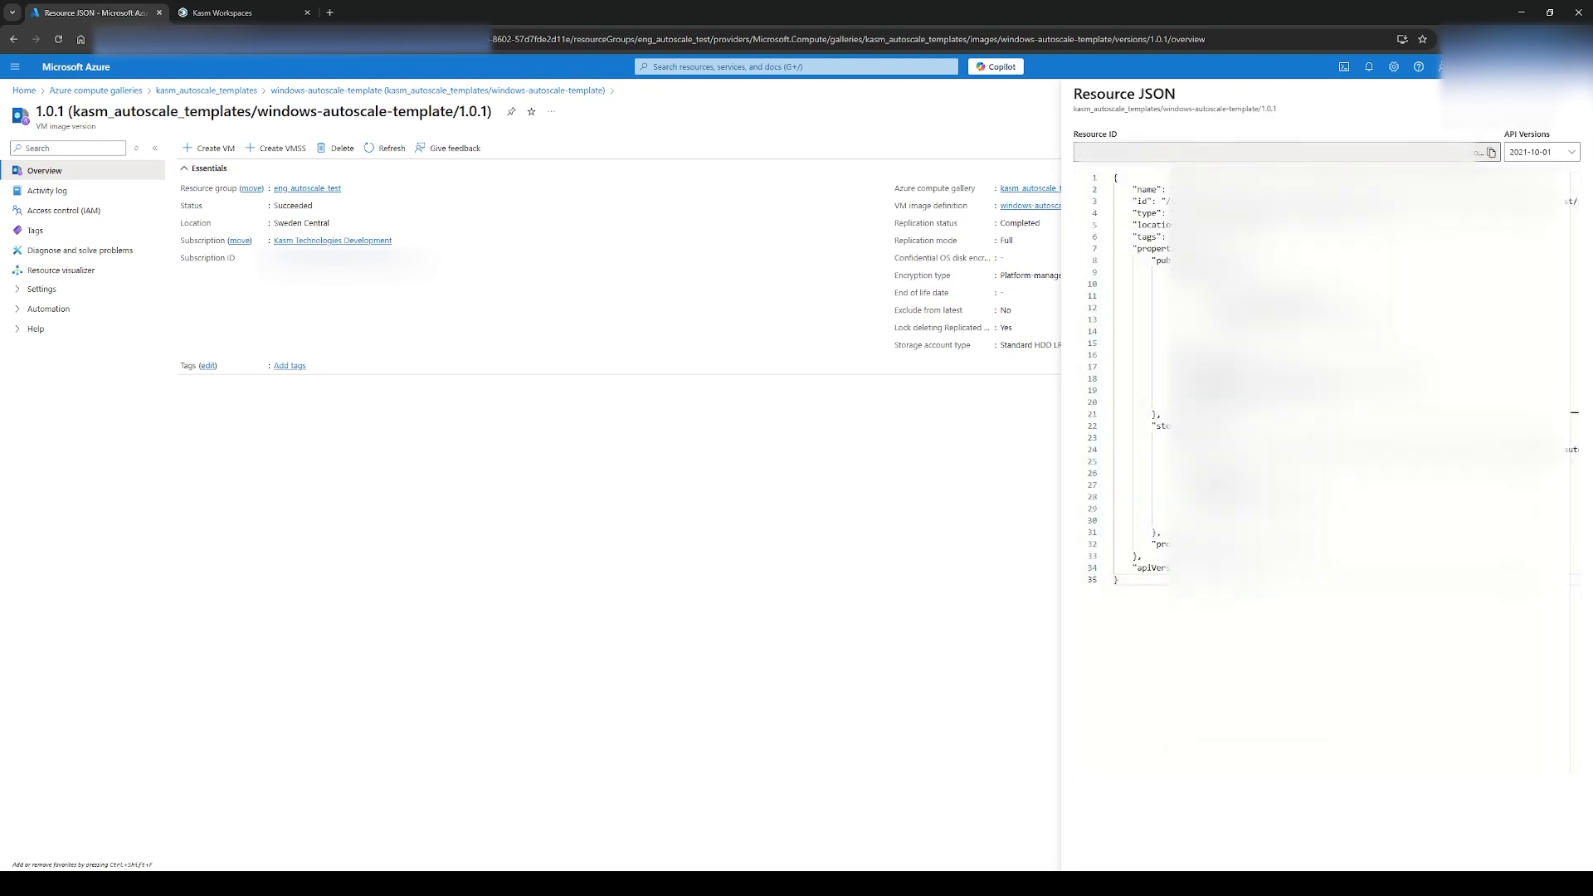
pyautogui.click(1492, 153)
pyautogui.click(236, 12)
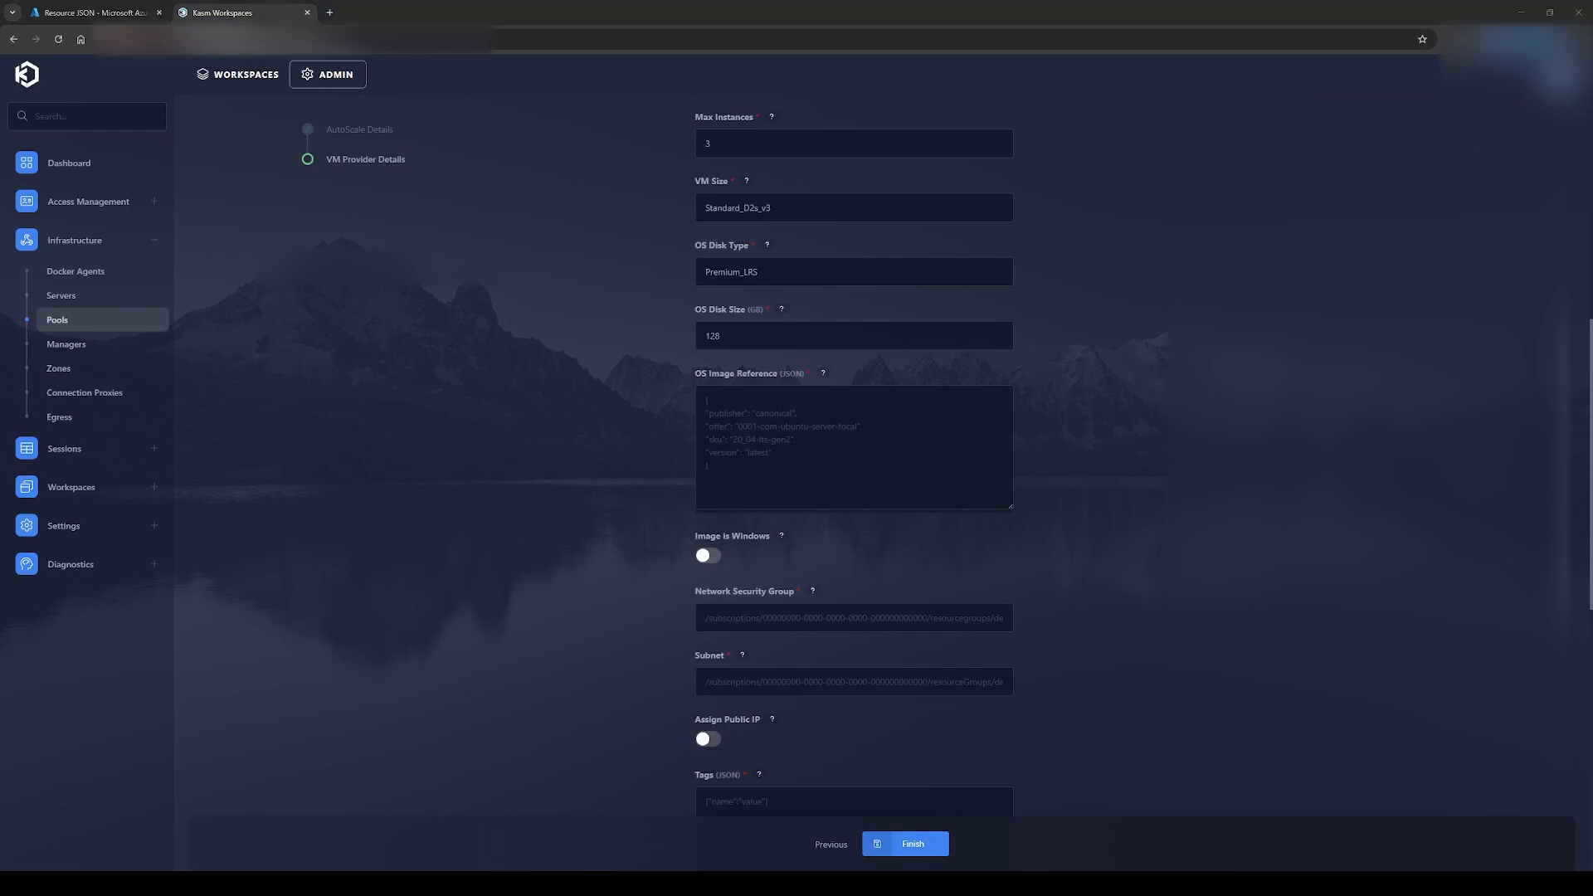
pyautogui.click(915, 488)
pyautogui.hotkey('ctrl', 'v')
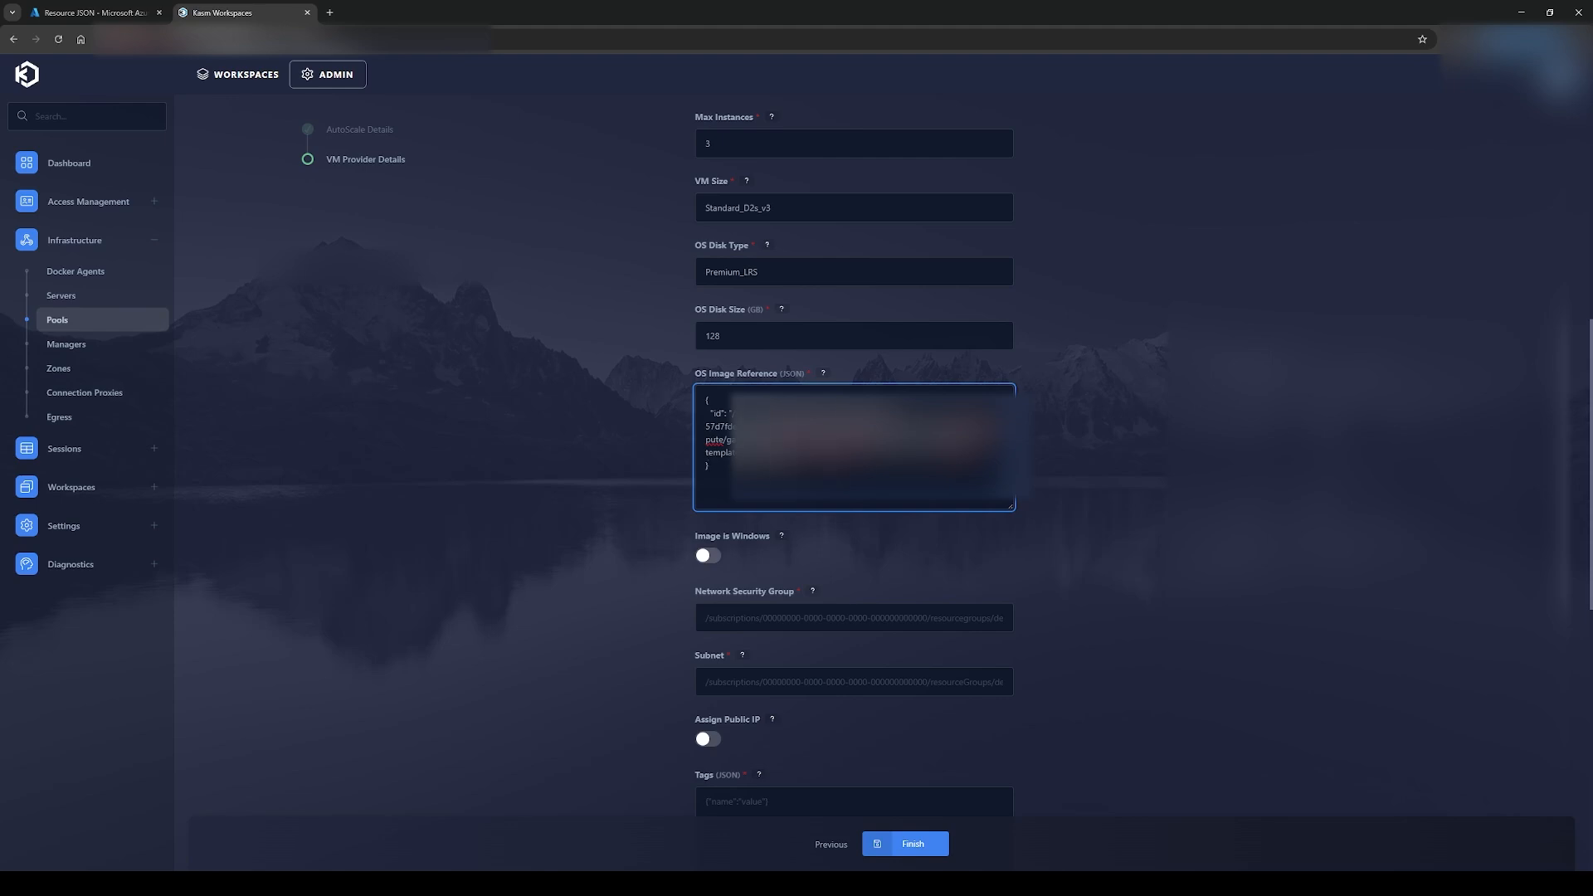
pyautogui.click(711, 556)
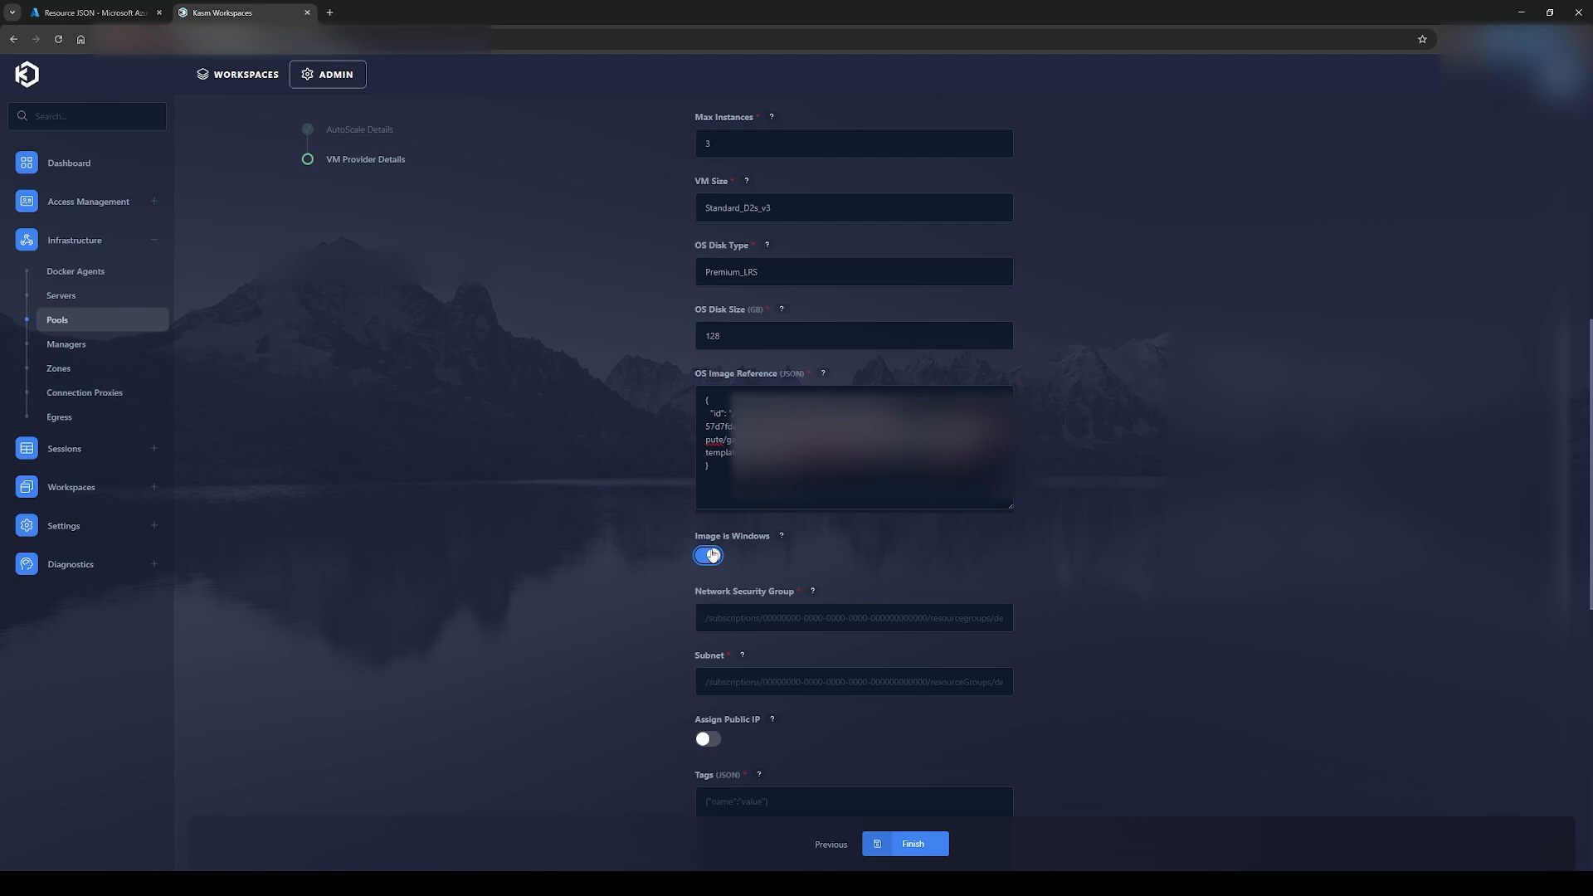
# Step: Open the network settings of the kasmserver-autoscale virtual machine in the Azure portal
pyautogui.scroll(-2, 760, 419)
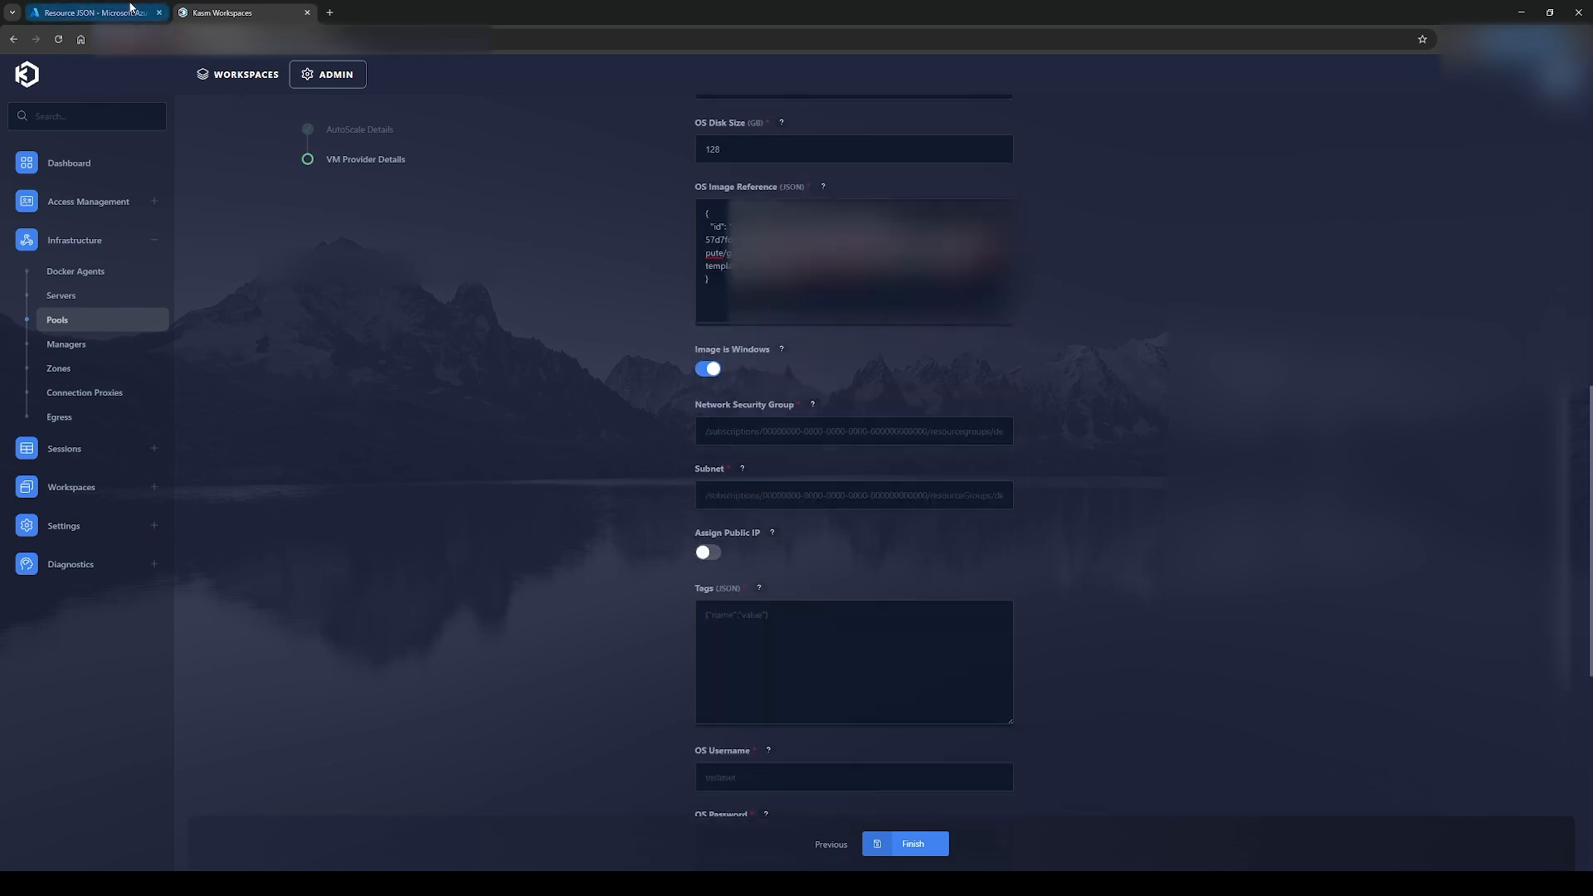
pyautogui.click(106, 13)
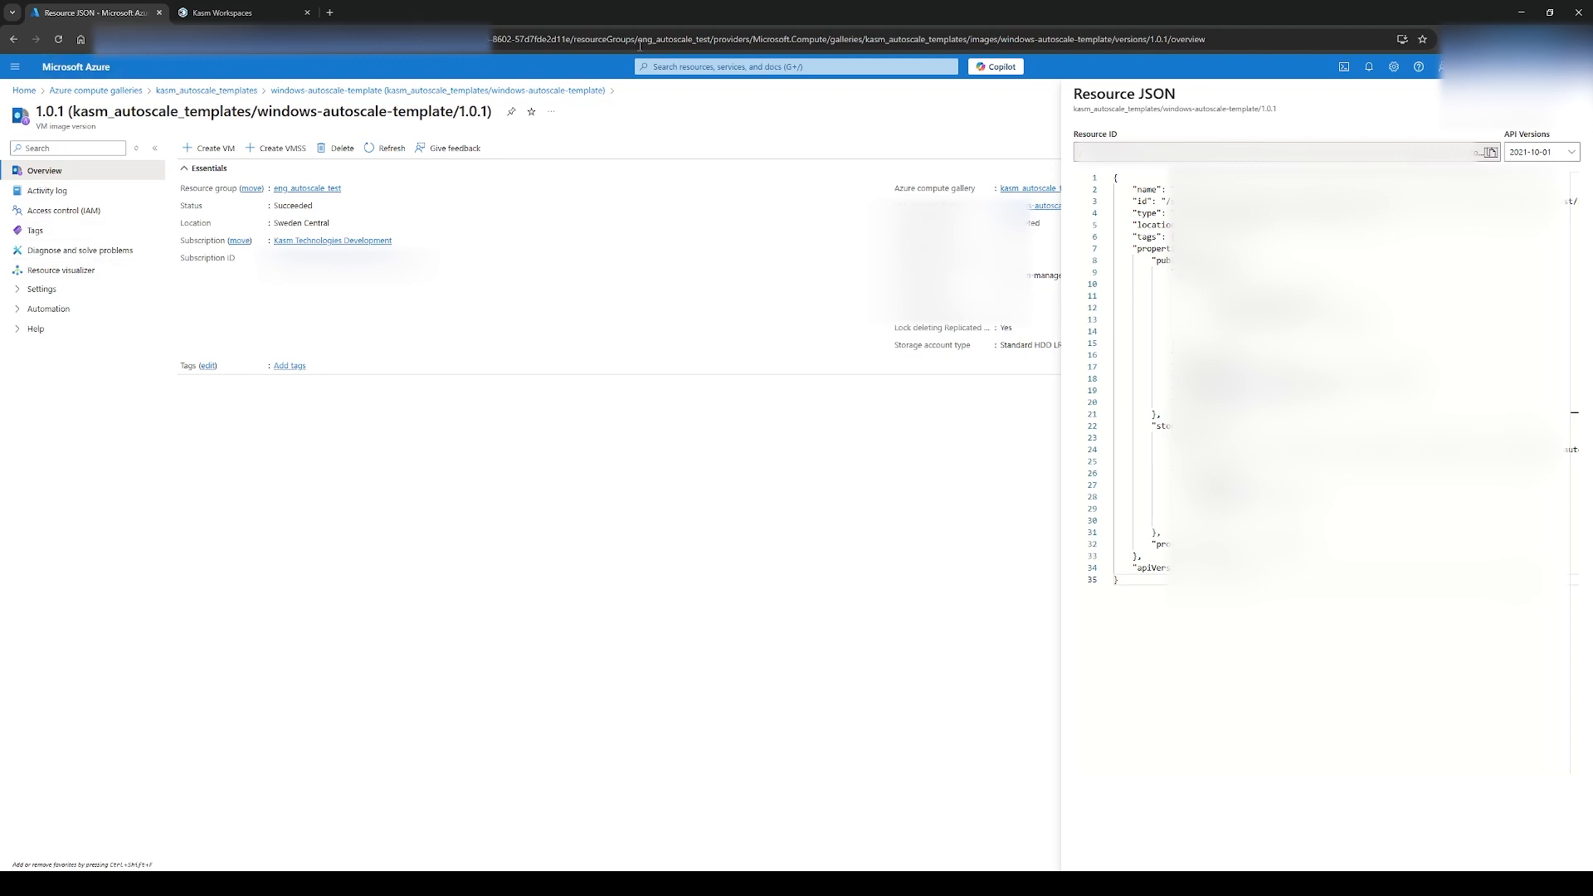
pyautogui.click(697, 66)
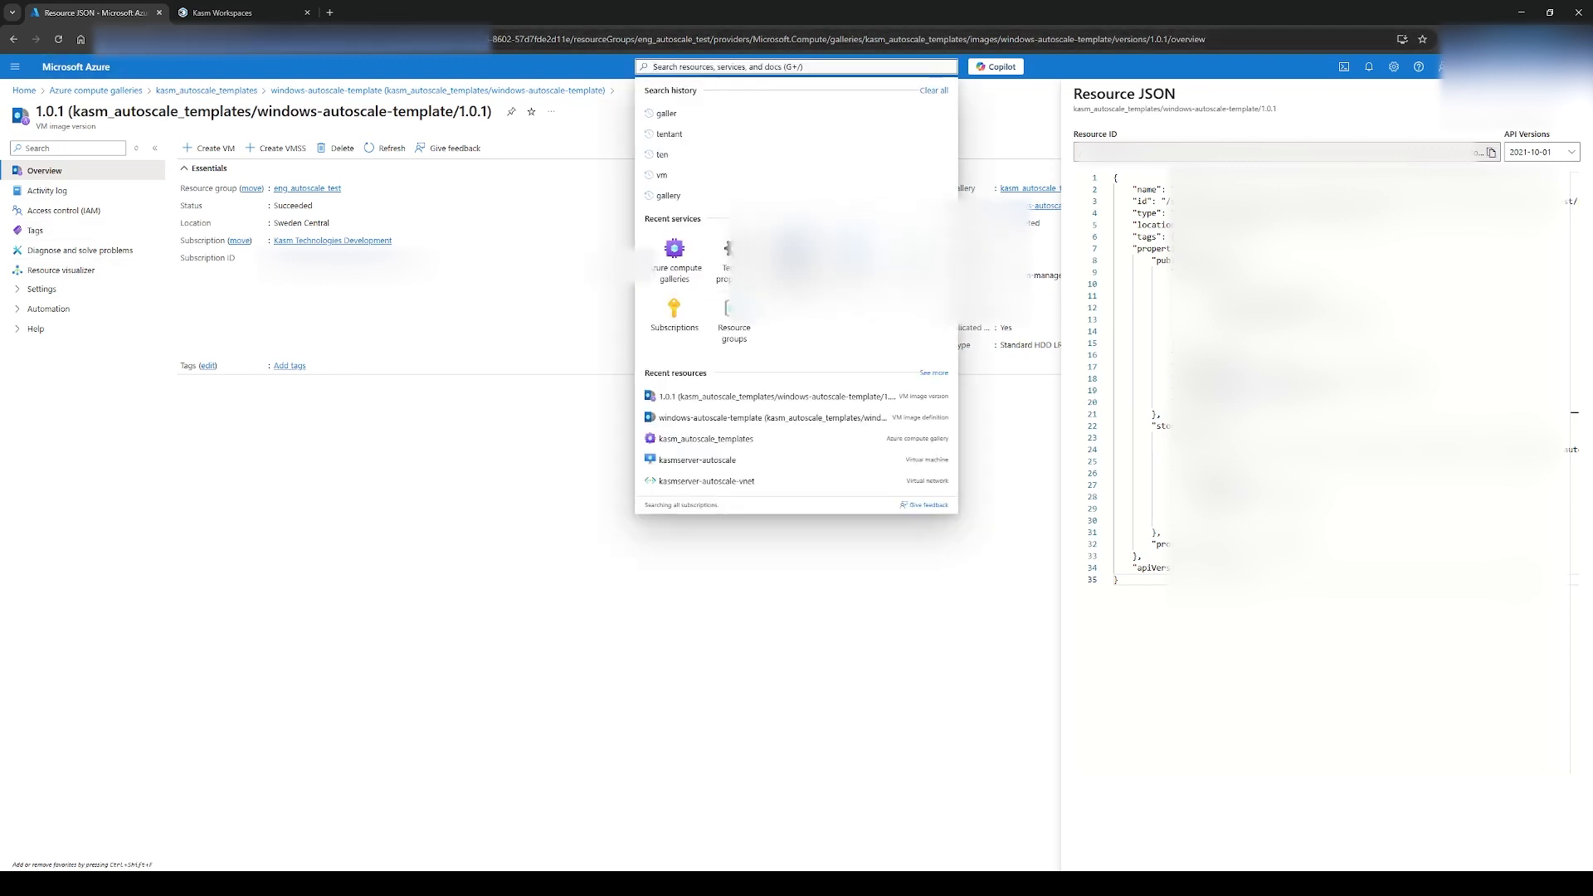
pyautogui.click(798, 266)
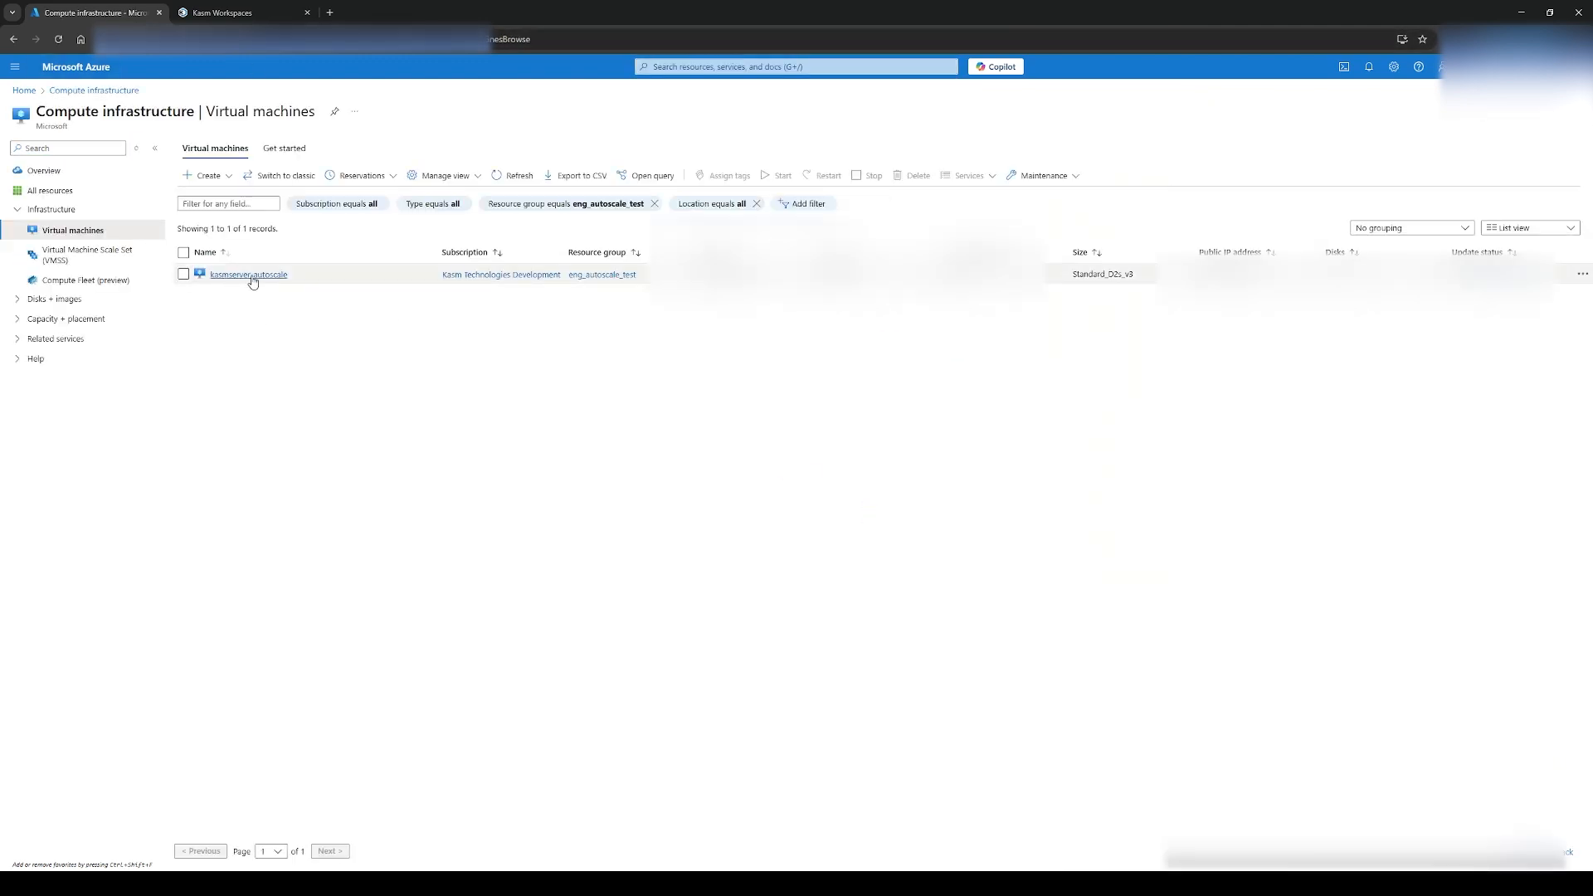
pyautogui.click(249, 275)
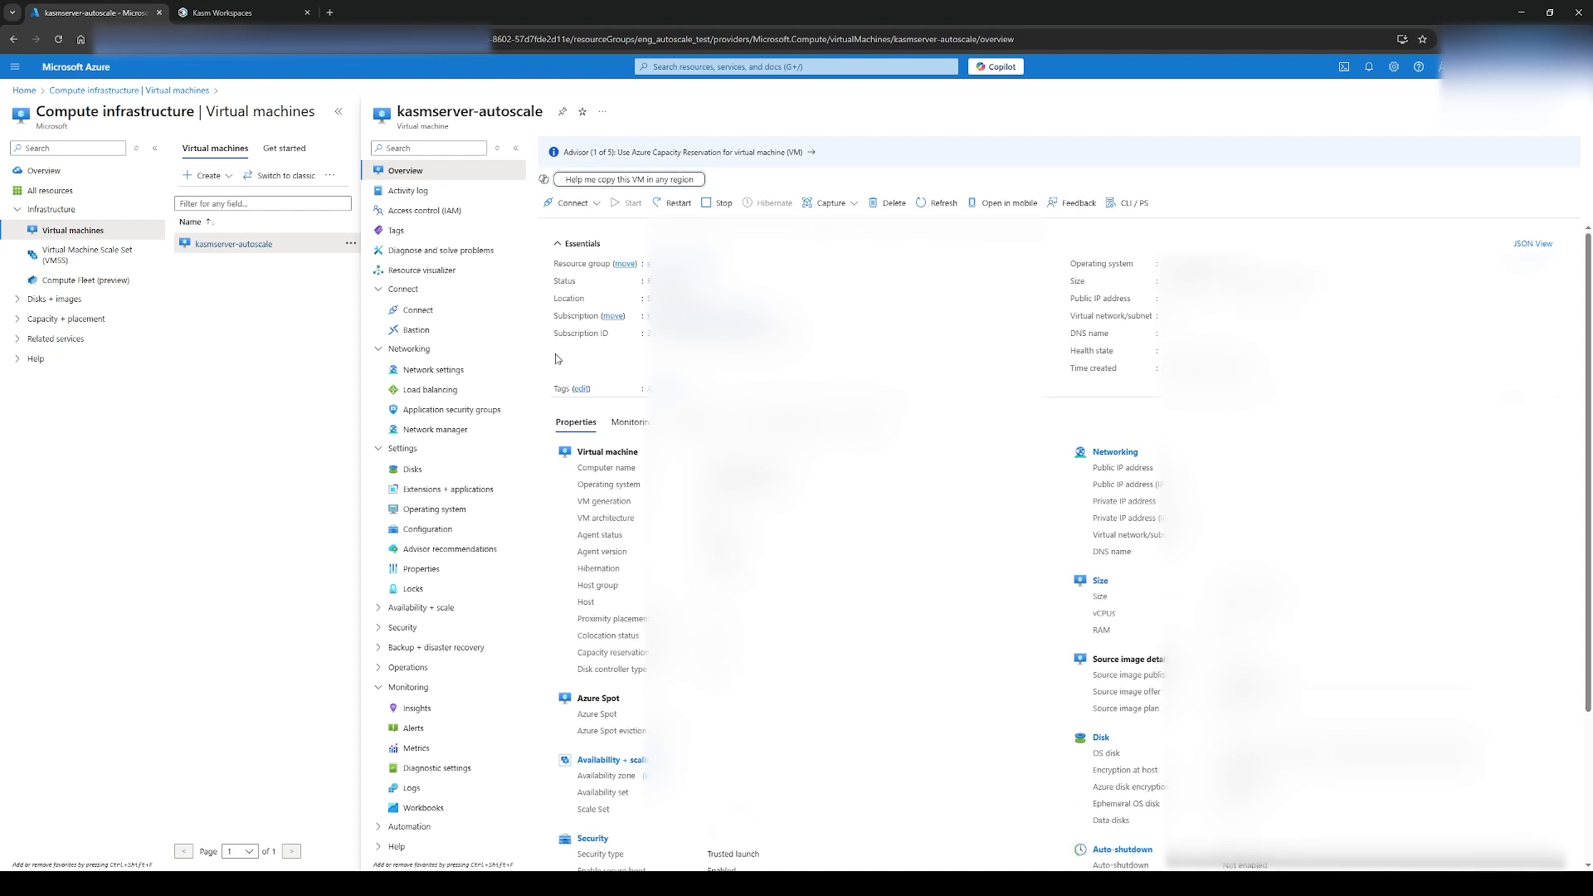
pyautogui.click(409, 372)
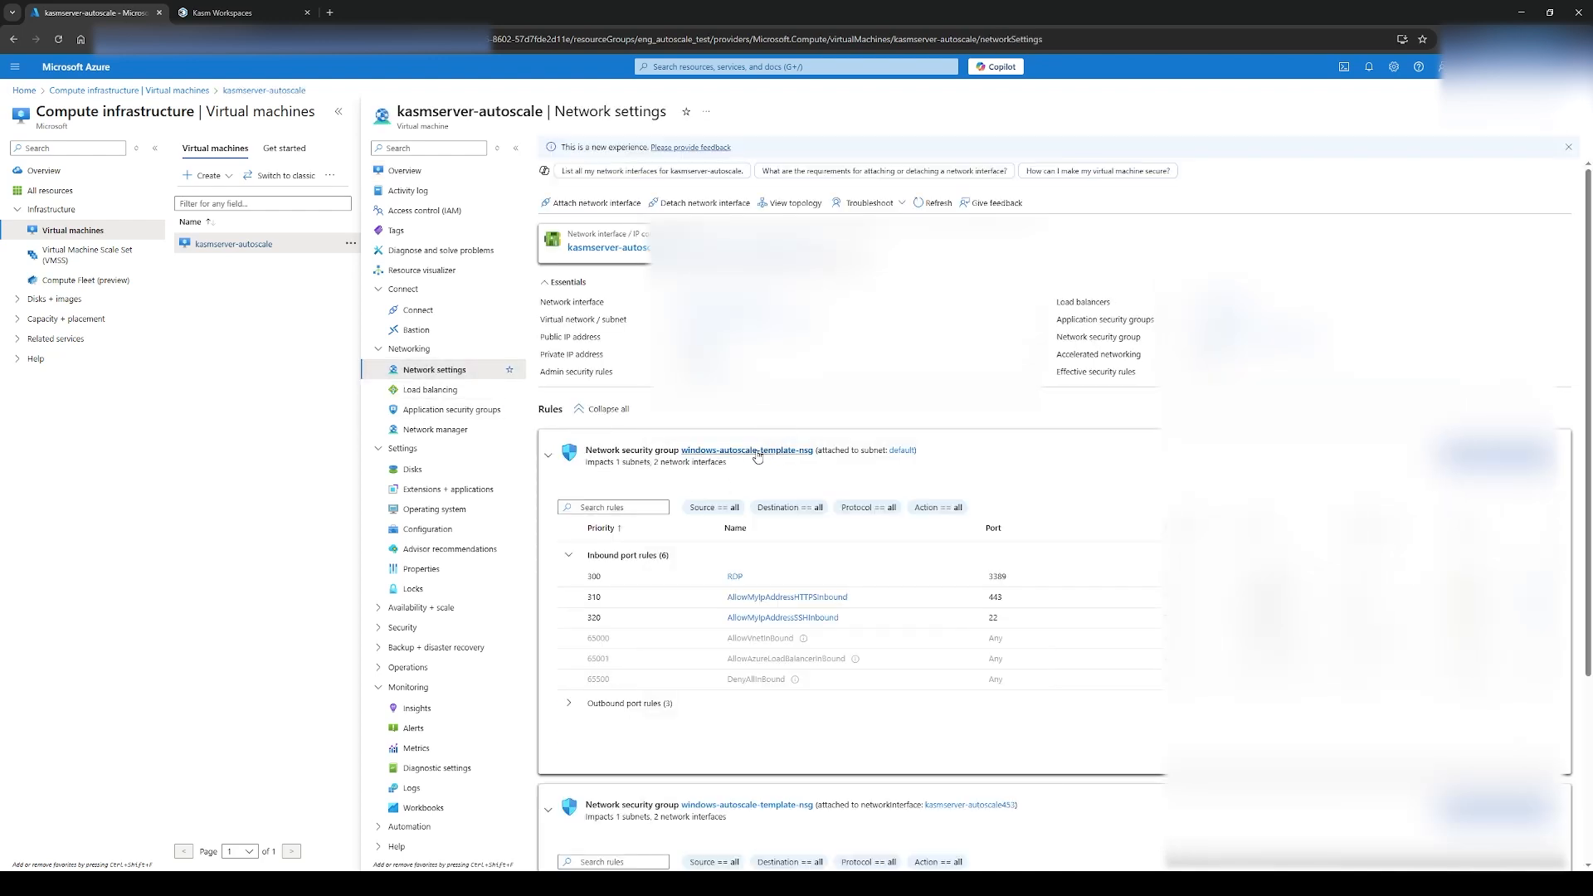
# Step: Copy the resource ID of windows-autoscale-template-nsg from its JSON view and enter it as Network Security Group in Kasm
pyautogui.click(756, 451)
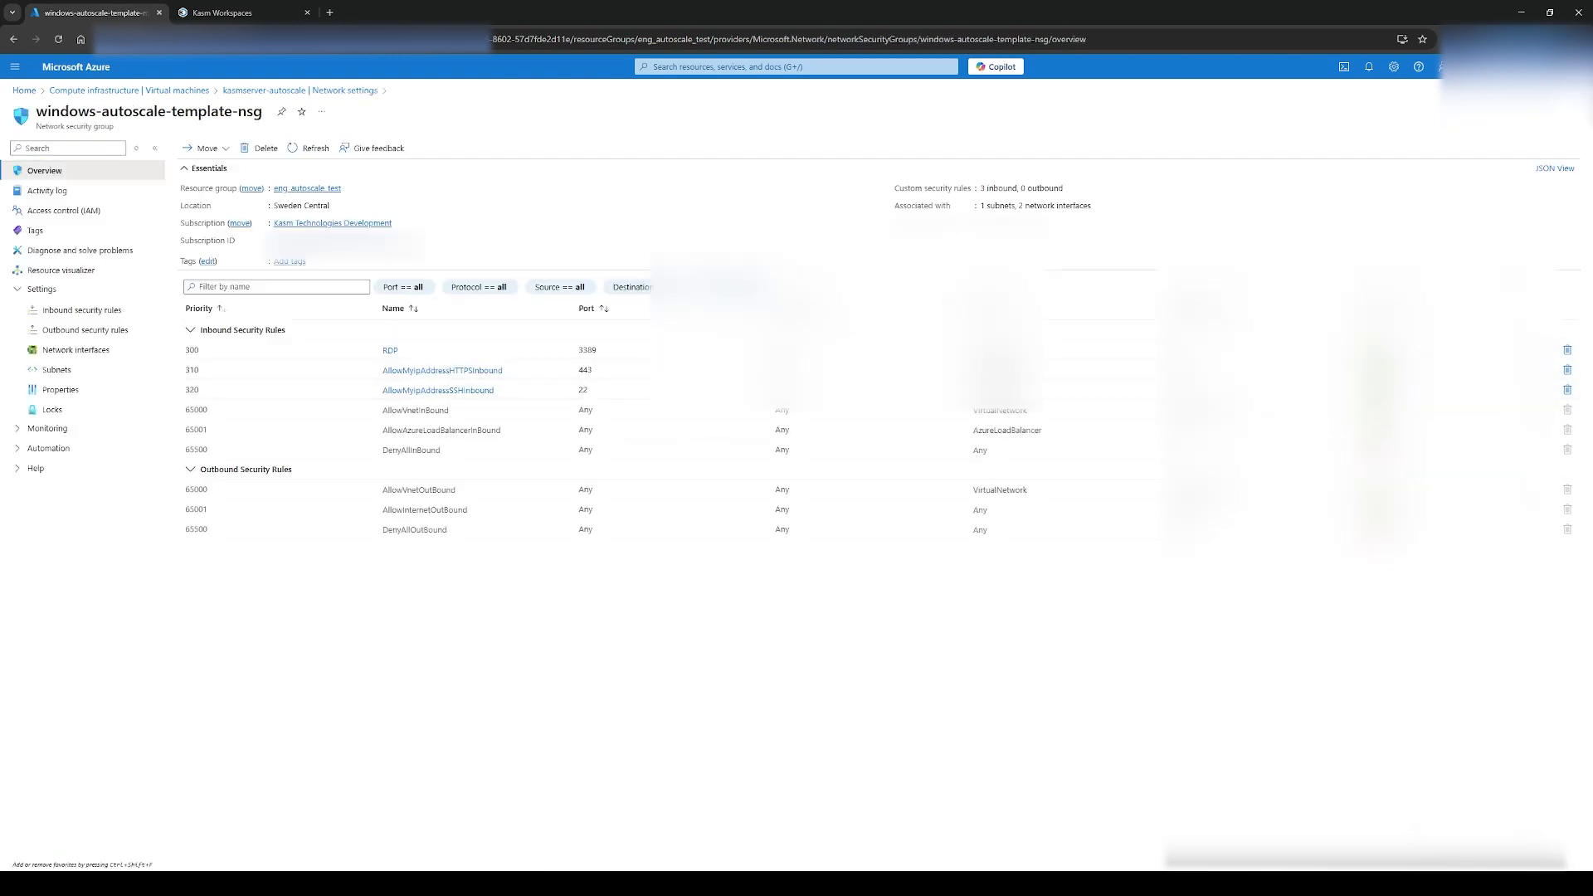
pyautogui.click(1555, 169)
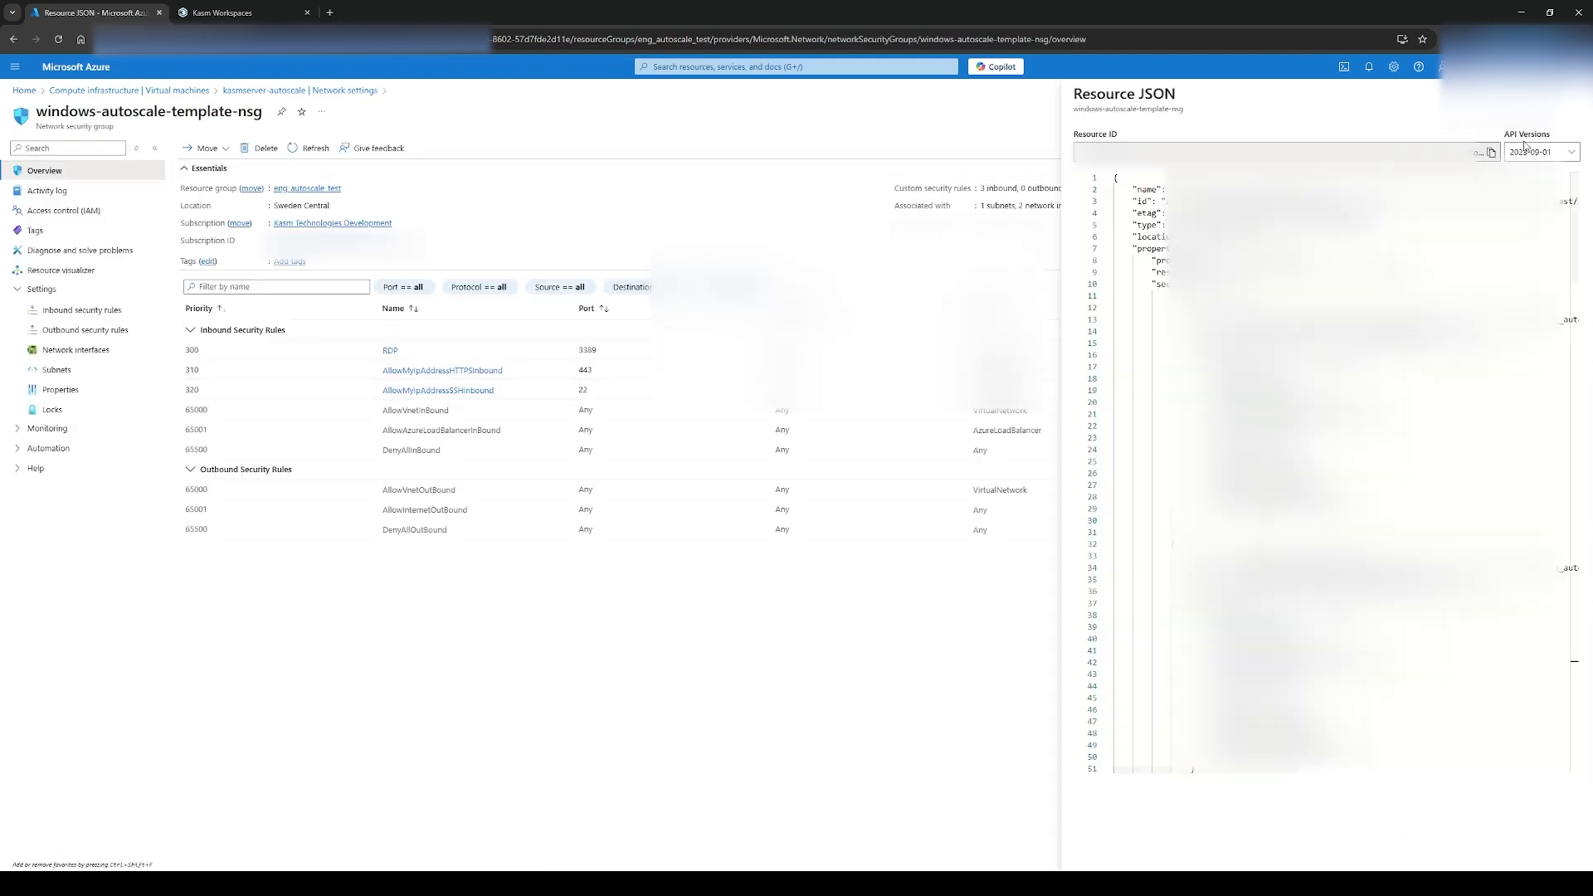
pyautogui.click(219, 12)
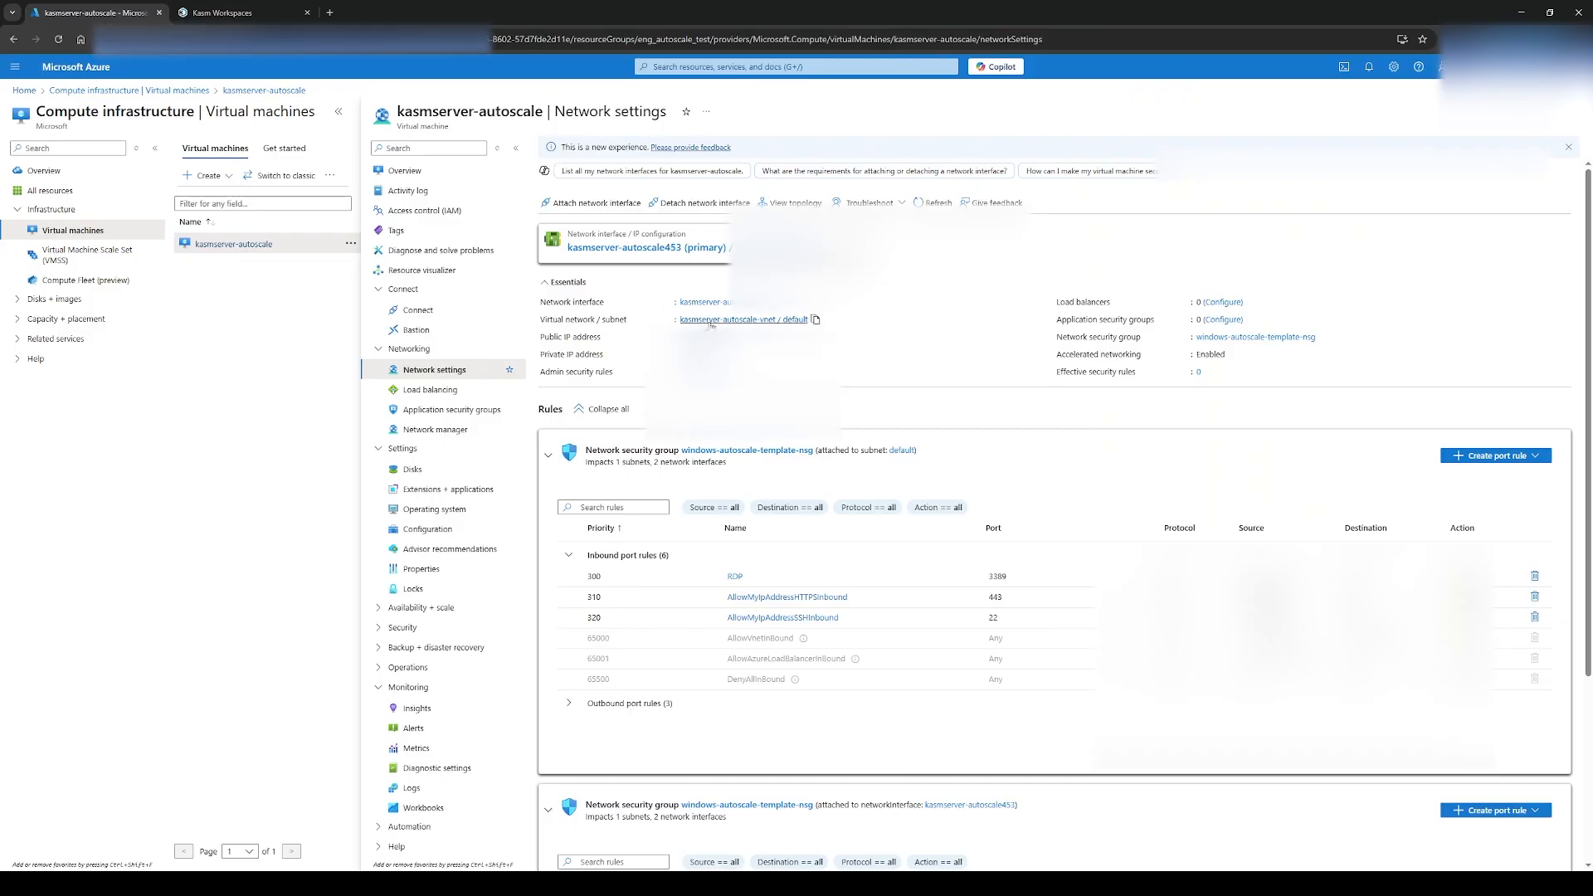
# Step: Copy the subnet ID of the default subnet in kasmserver-autoscale-vnet and enter it as Subnet in the Kasm provider config
pyautogui.click(719, 321)
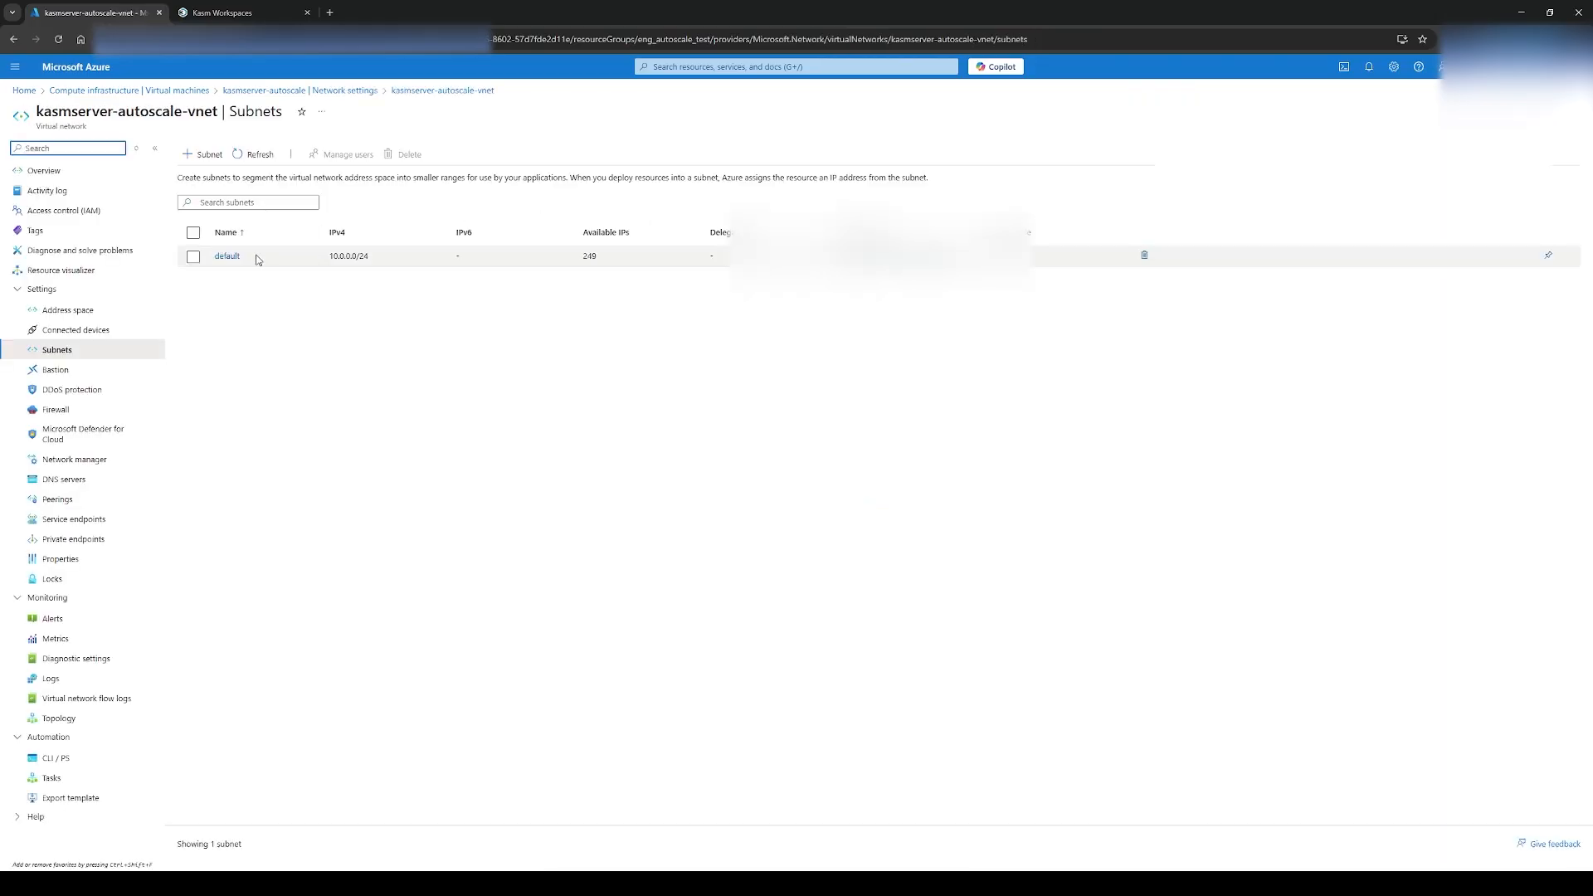
pyautogui.click(228, 256)
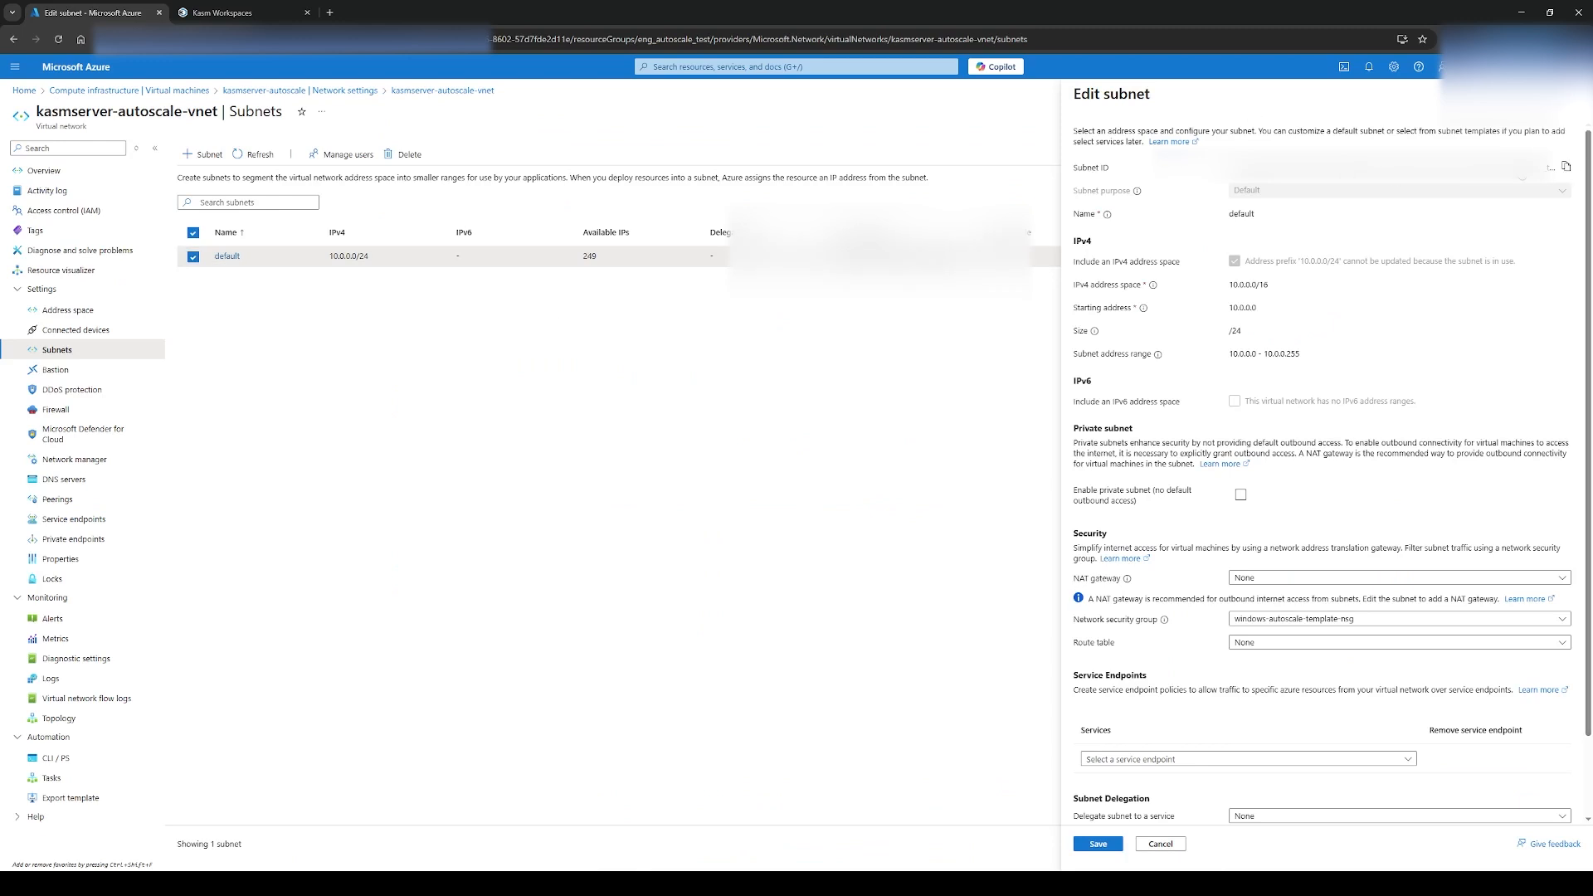
pyautogui.click(222, 12)
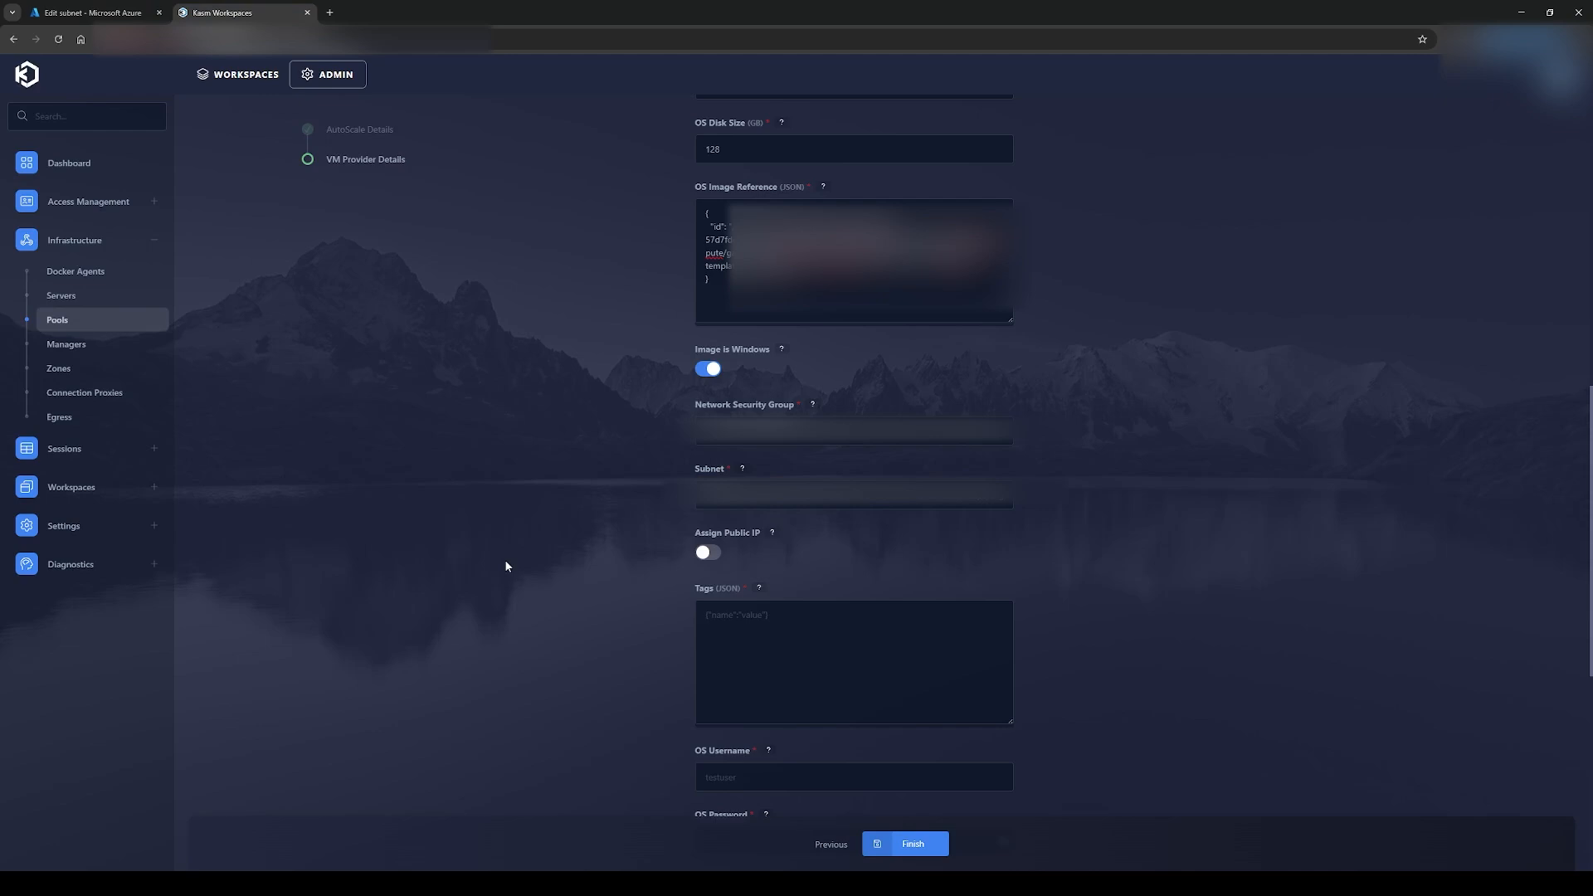
# Step: Enter an empty JSON object {} as the Tags of the VM provider config
pyautogui.scroll(-3, 699, 264)
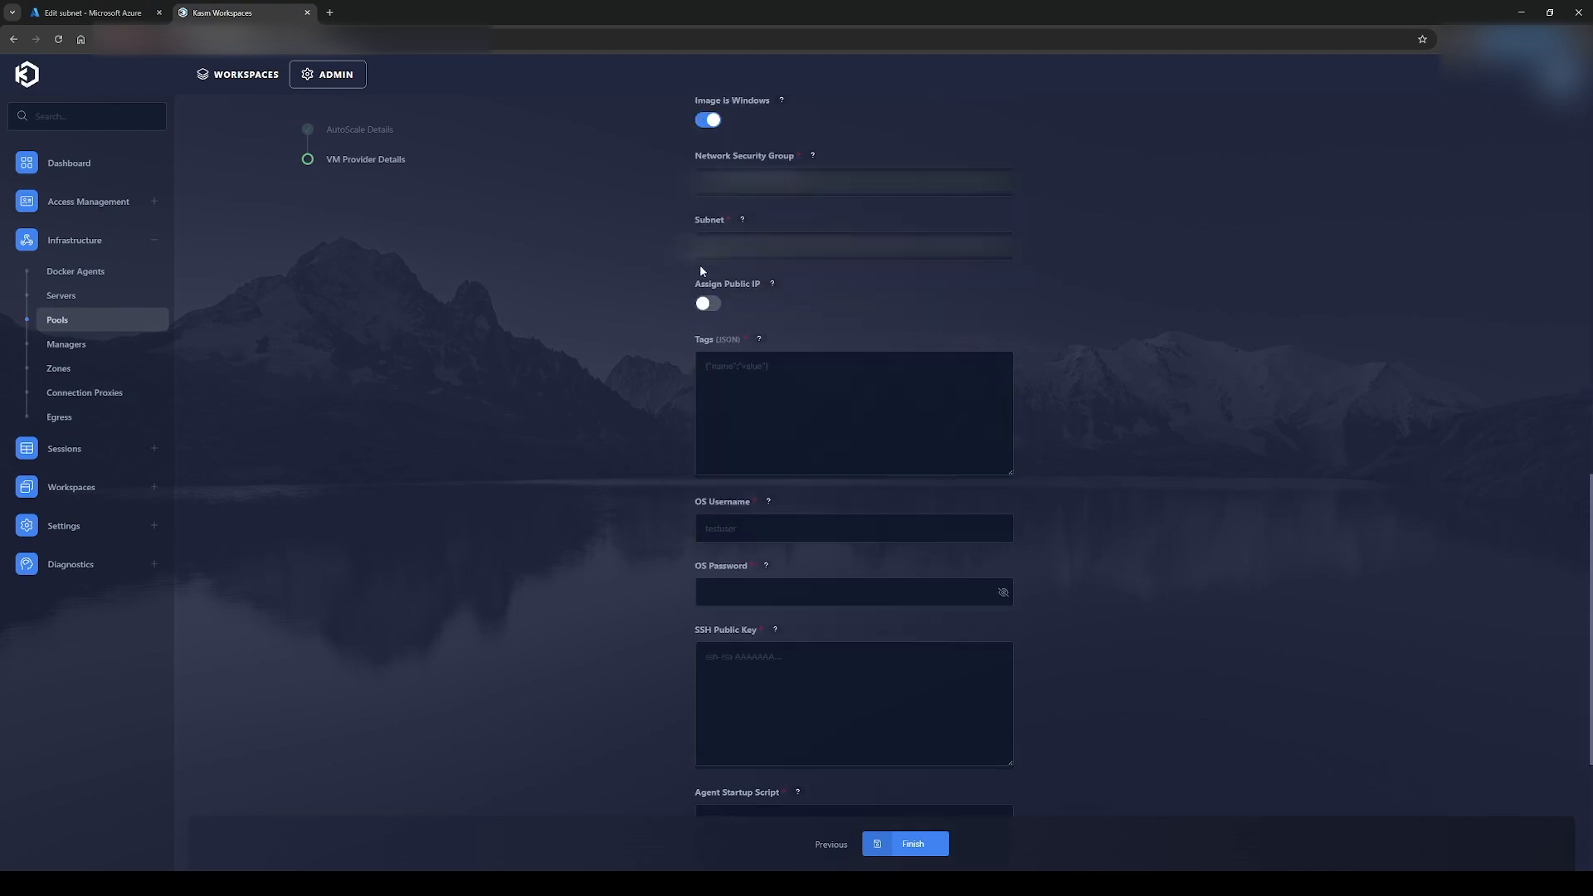
pyautogui.click(826, 392)
pyautogui.write('{}')
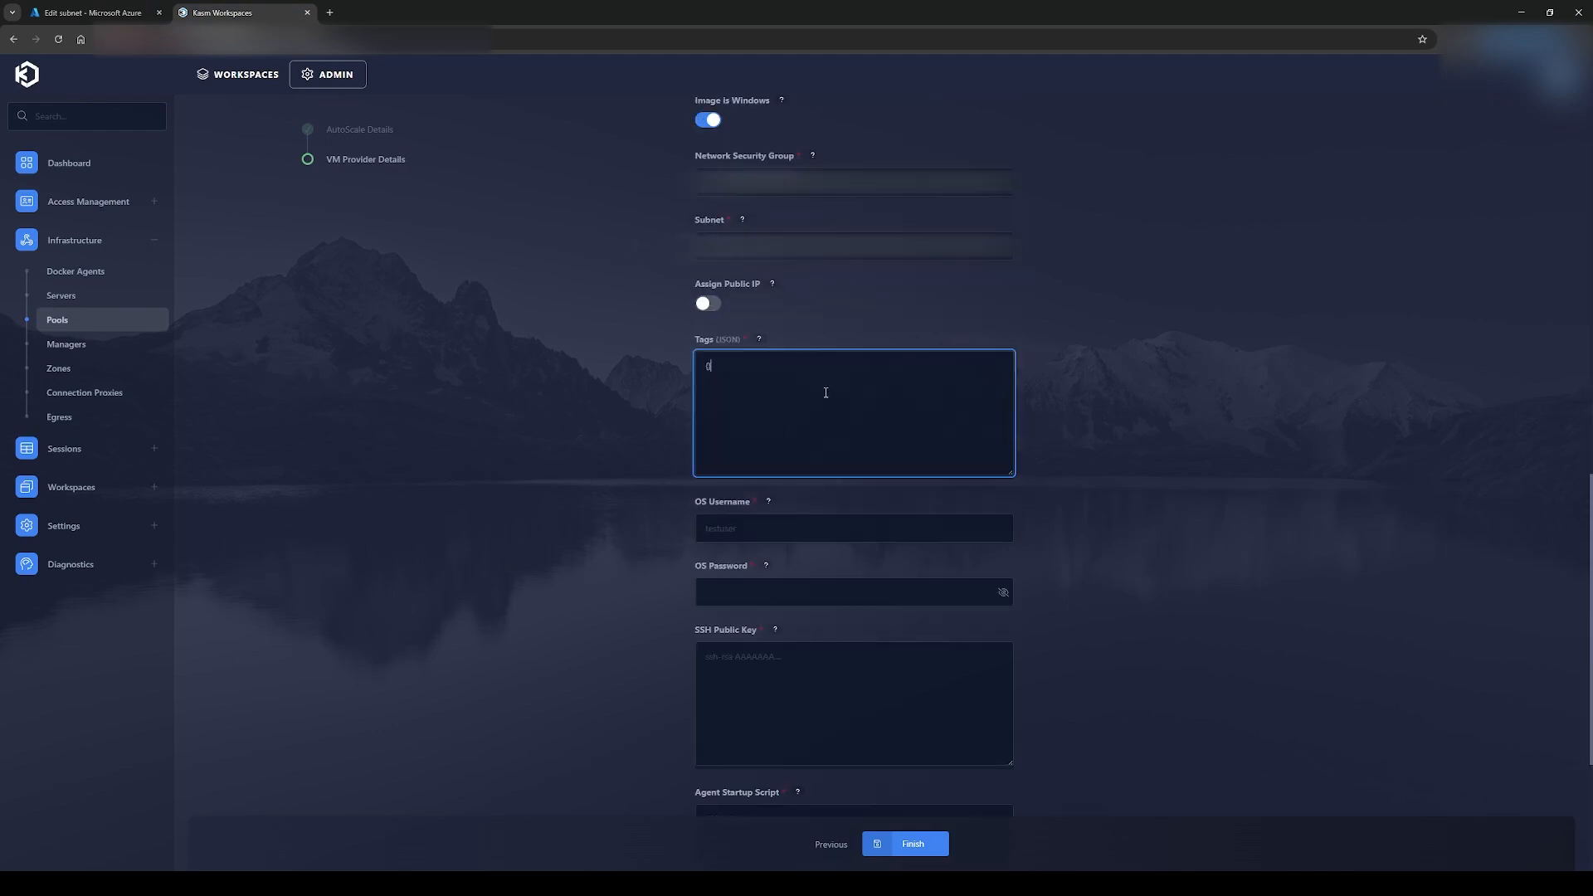
pyautogui.click(1245, 412)
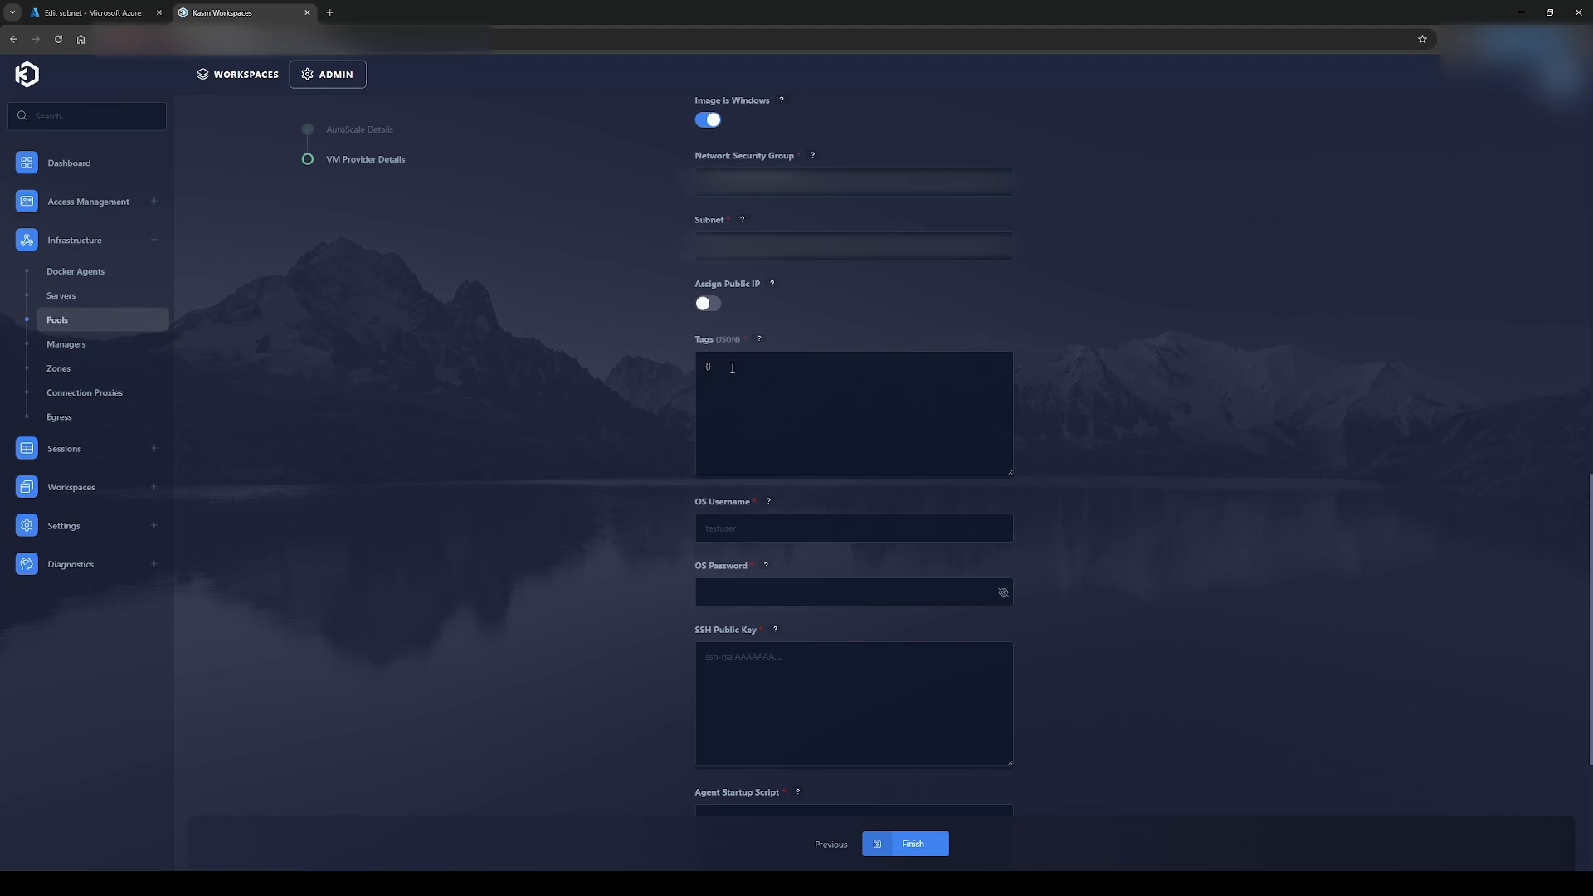
# Step: Set the OS username to kasmuser and paste the OS password
pyautogui.scroll(-2, 732, 368)
pyautogui.click(835, 388)
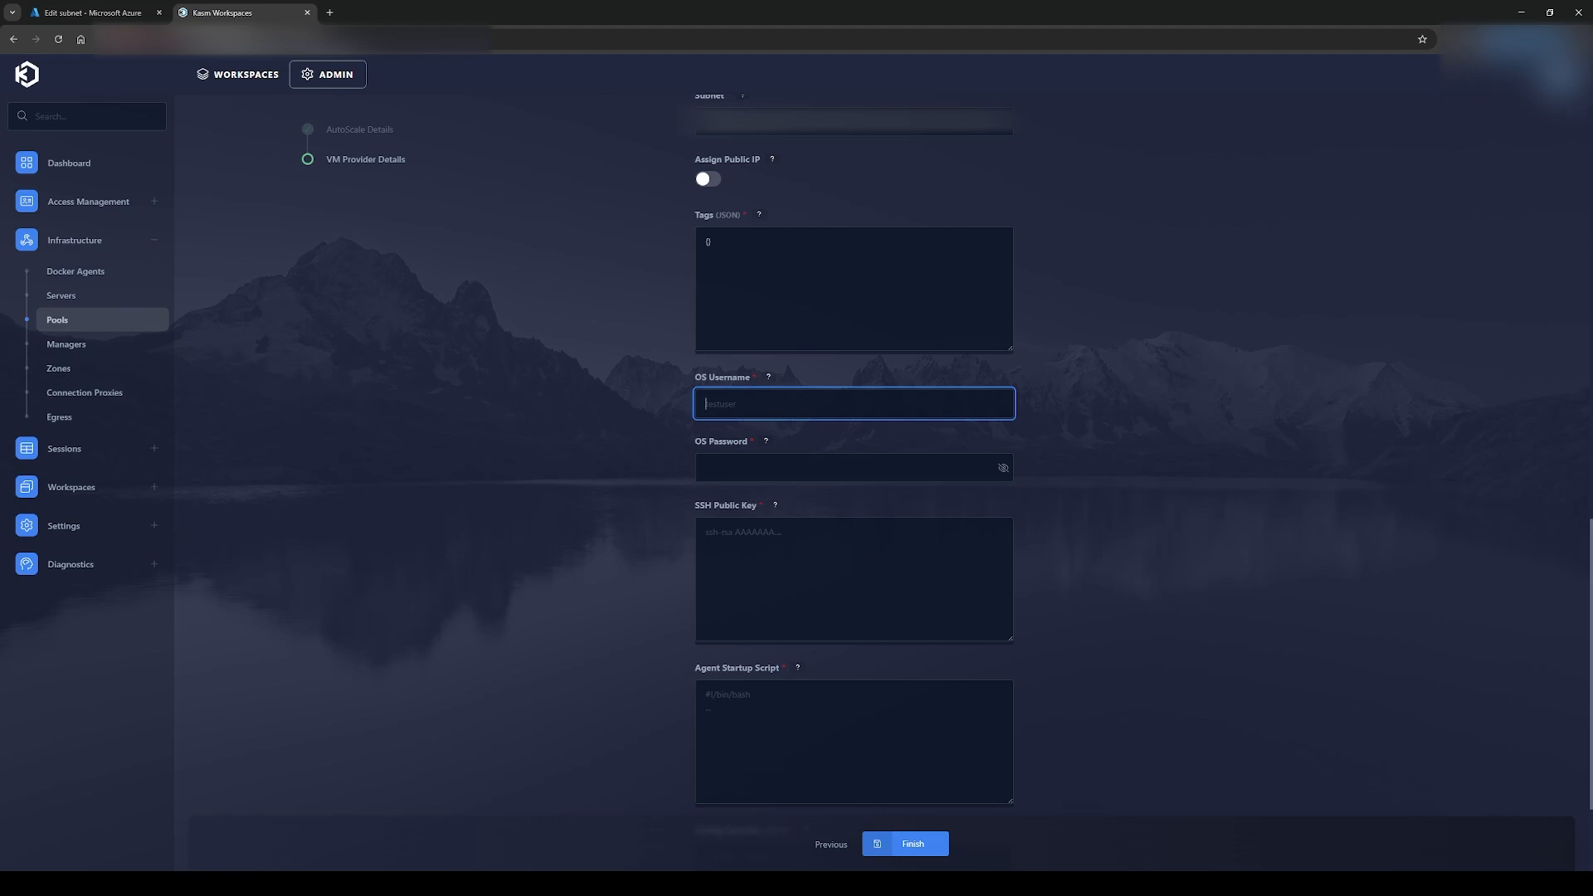
pyautogui.hotkey('alt', 'Tab')
pyautogui.hotkey('alt', 'Tab')
pyautogui.write('kasmuser')
pyautogui.hotkey('alt', 'Tab')
pyautogui.click(854, 468)
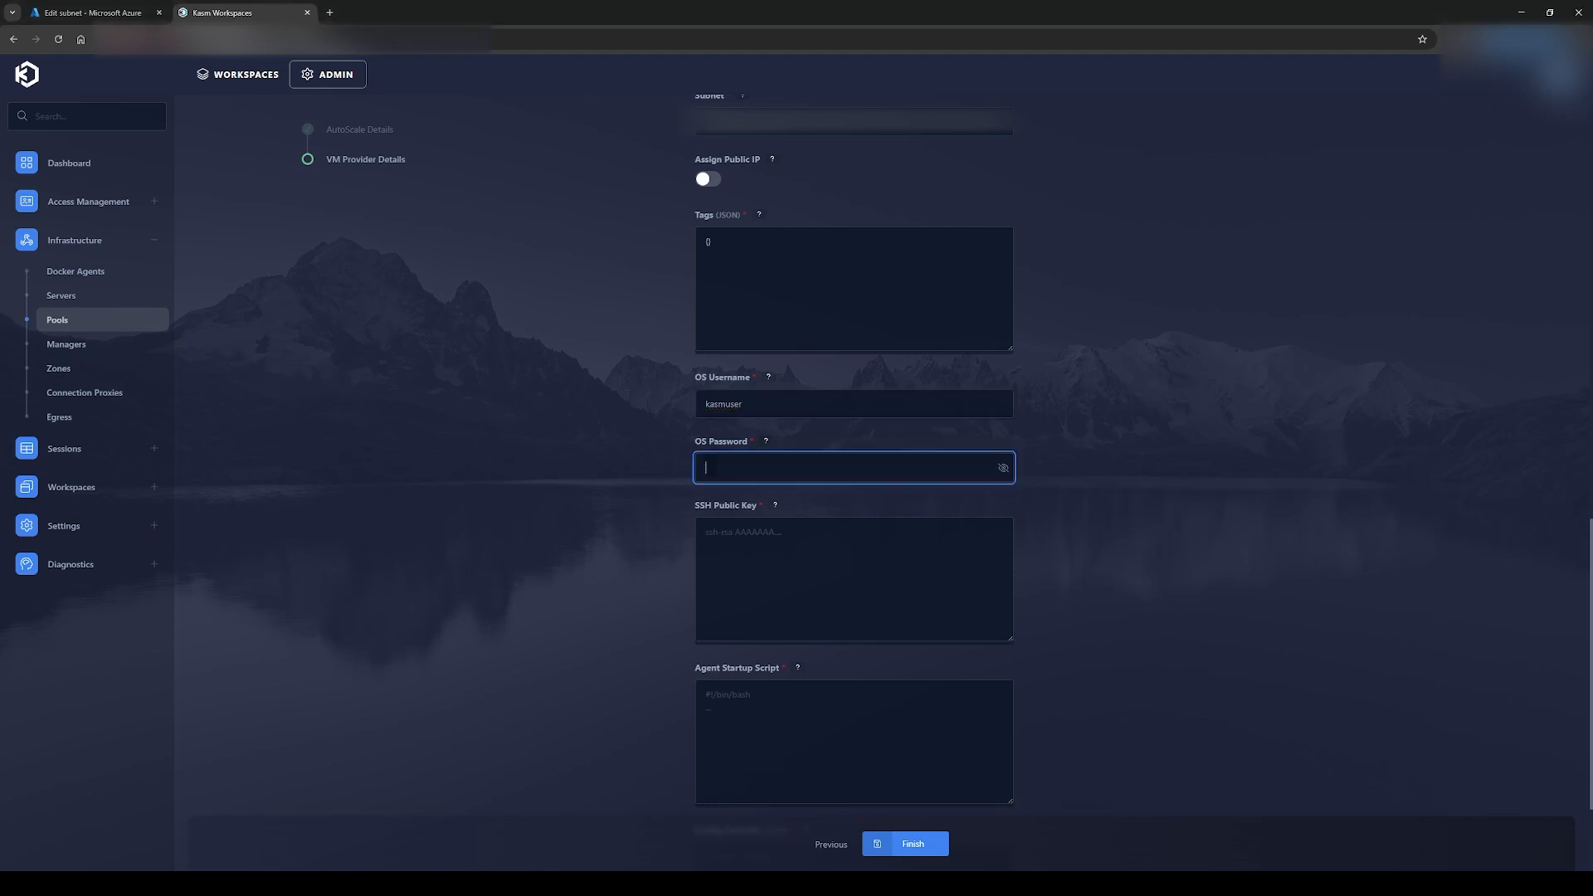
pyautogui.hotkey('ctrl', 'v')
pyautogui.click(1244, 492)
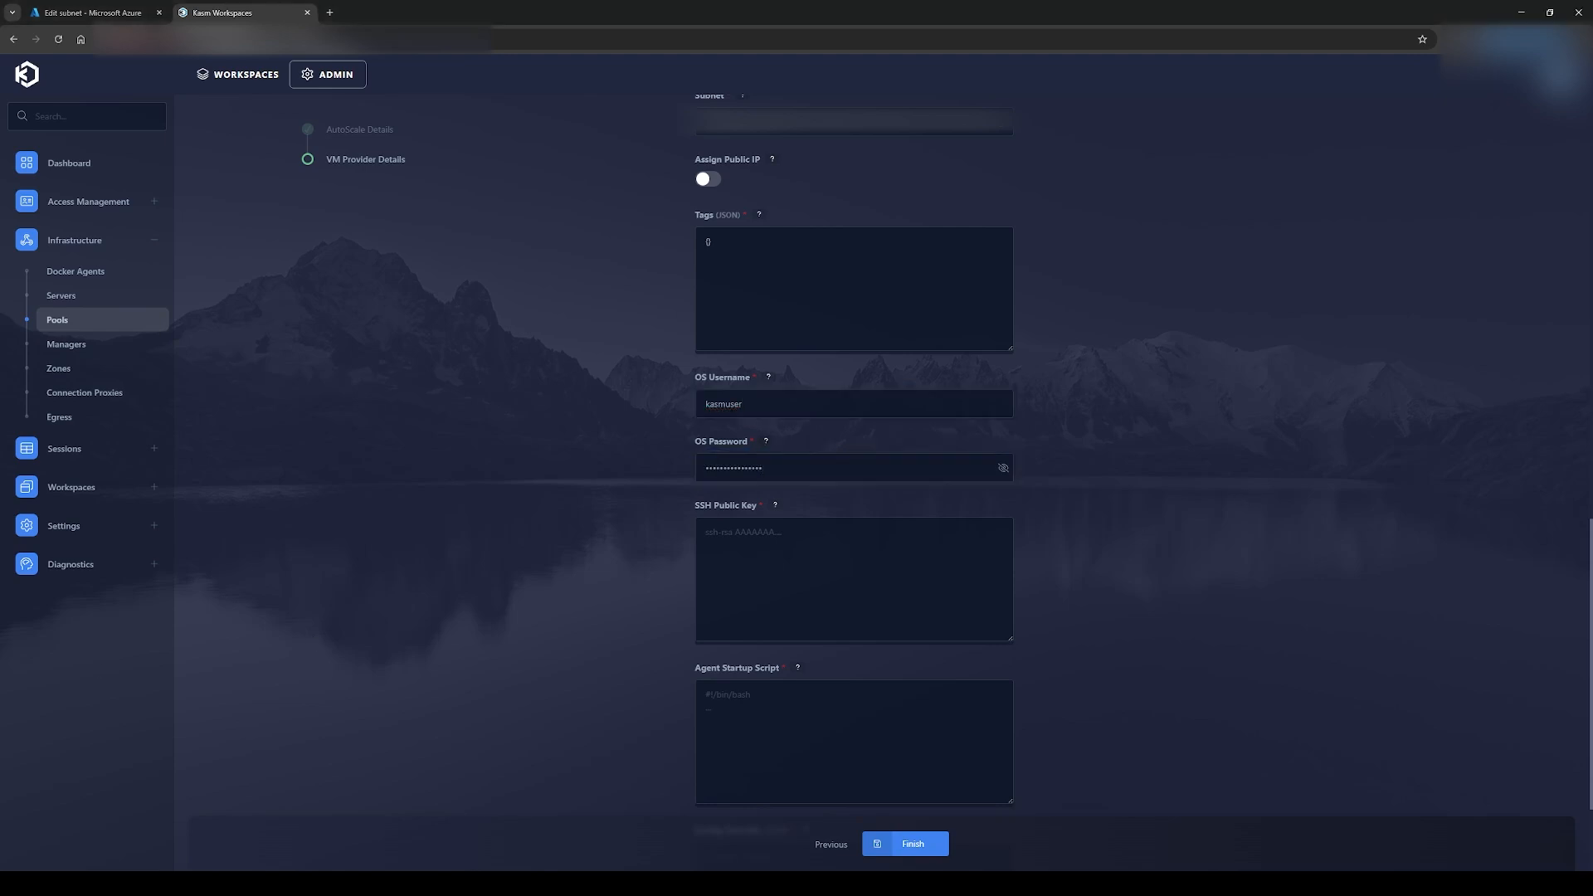
# Step: Copy the SSH public key from the other window and paste it into the SSH Public Key setting
pyautogui.hotkey('alt', 'Tab')
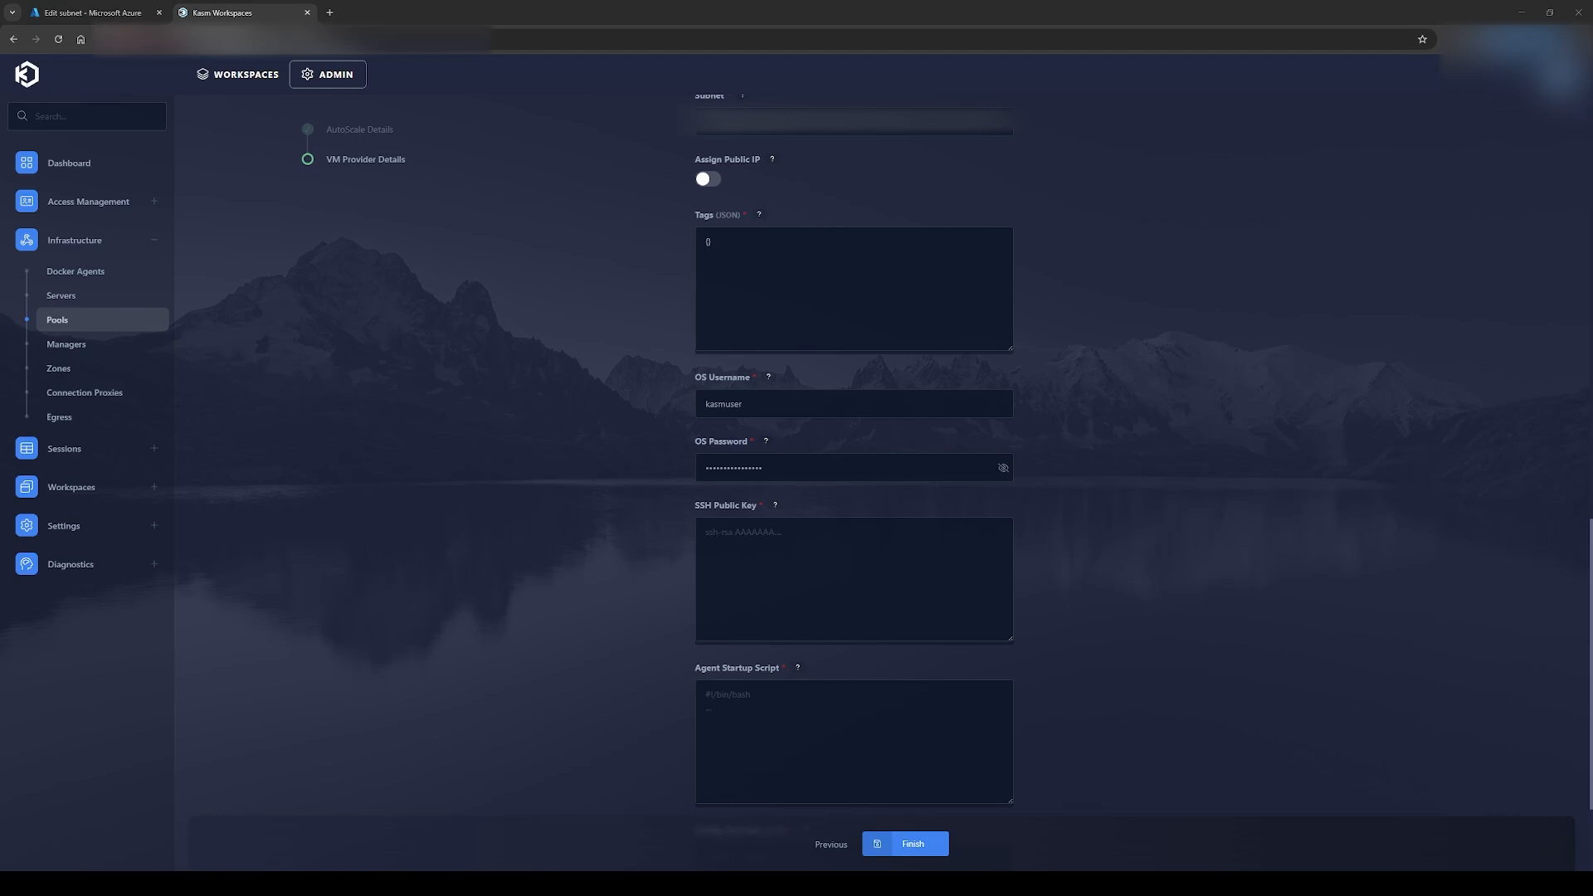
pyautogui.click(853, 579)
pyautogui.hotkey('ctrl', 'v')
pyautogui.click(1175, 575)
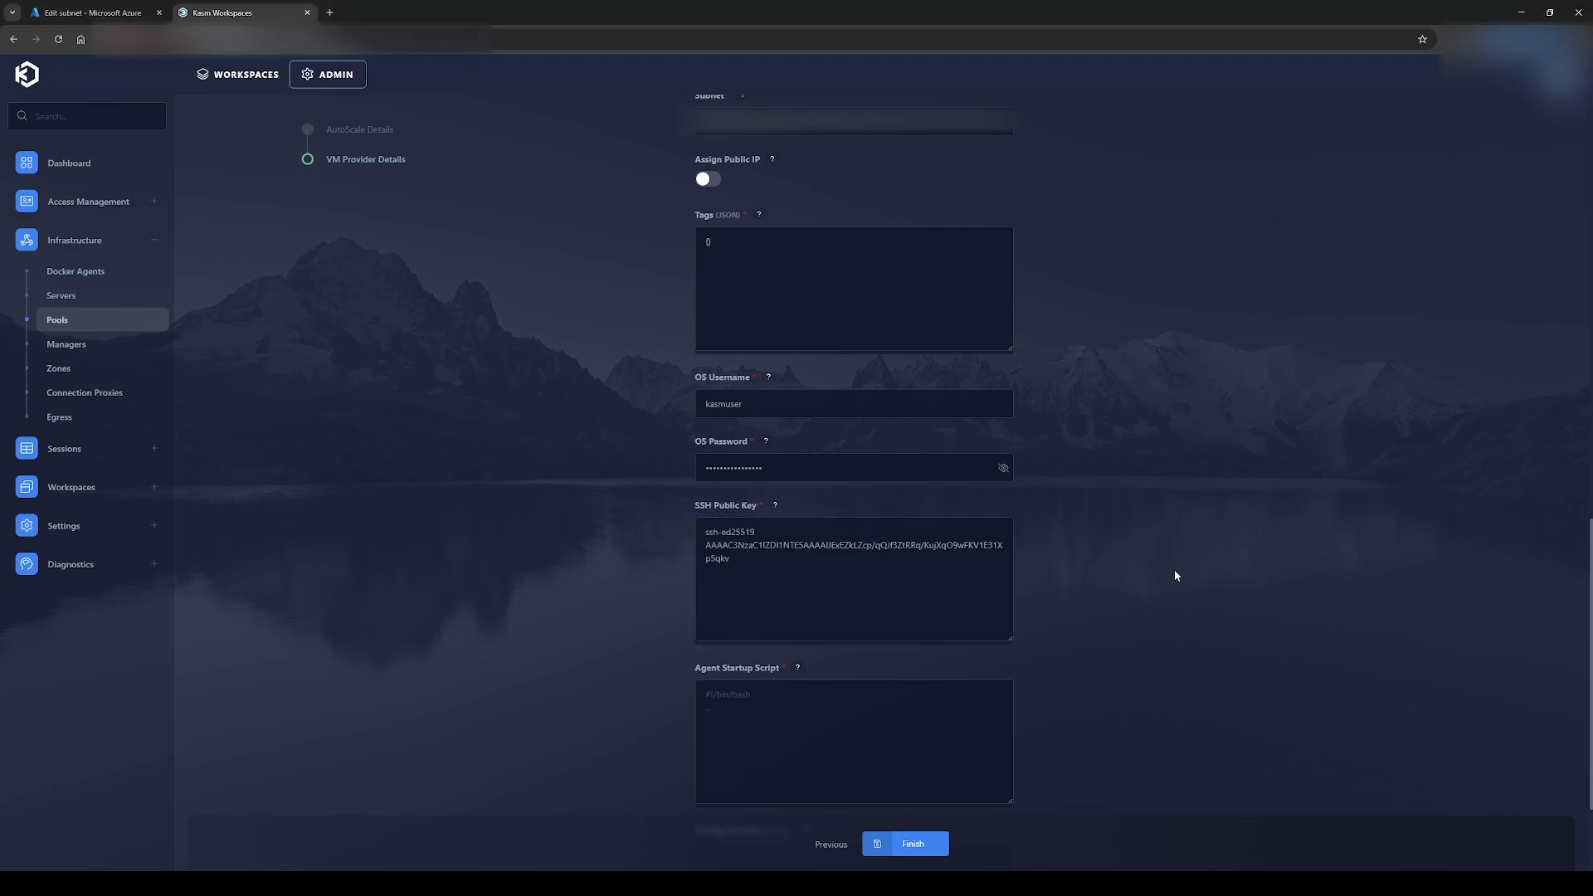
pyautogui.scroll(-2, 832, 522)
pyautogui.hotkey('alt', 'Tab')
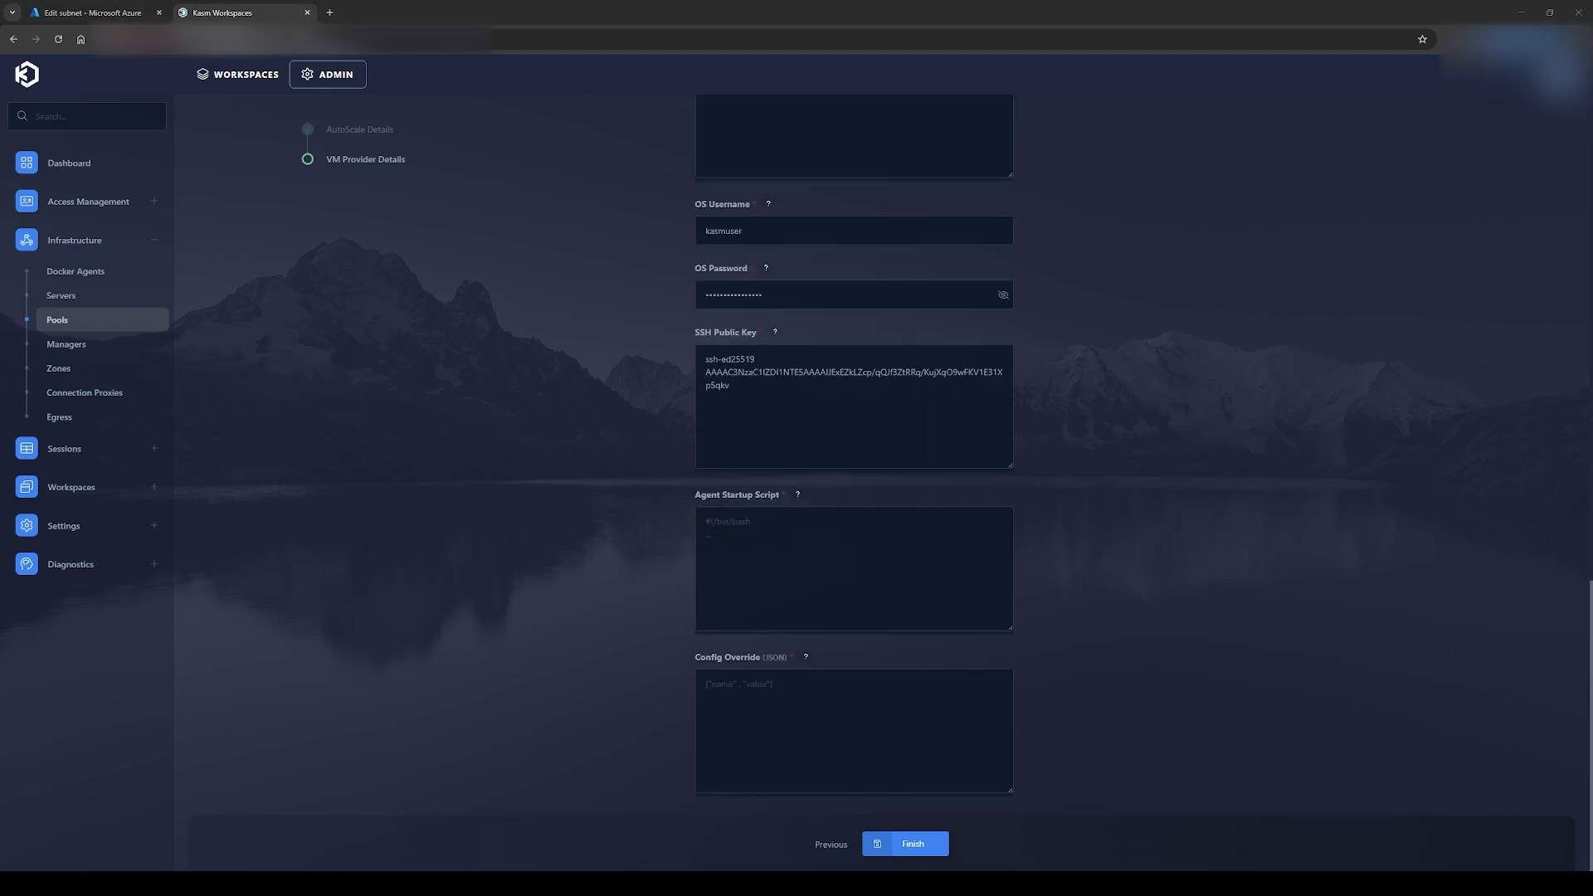
# Step: Paste the prepared PowerShell startup script that registers the Kasm service into the Agent Startup Script setting
pyautogui.hotkey('alt', 'Tab')
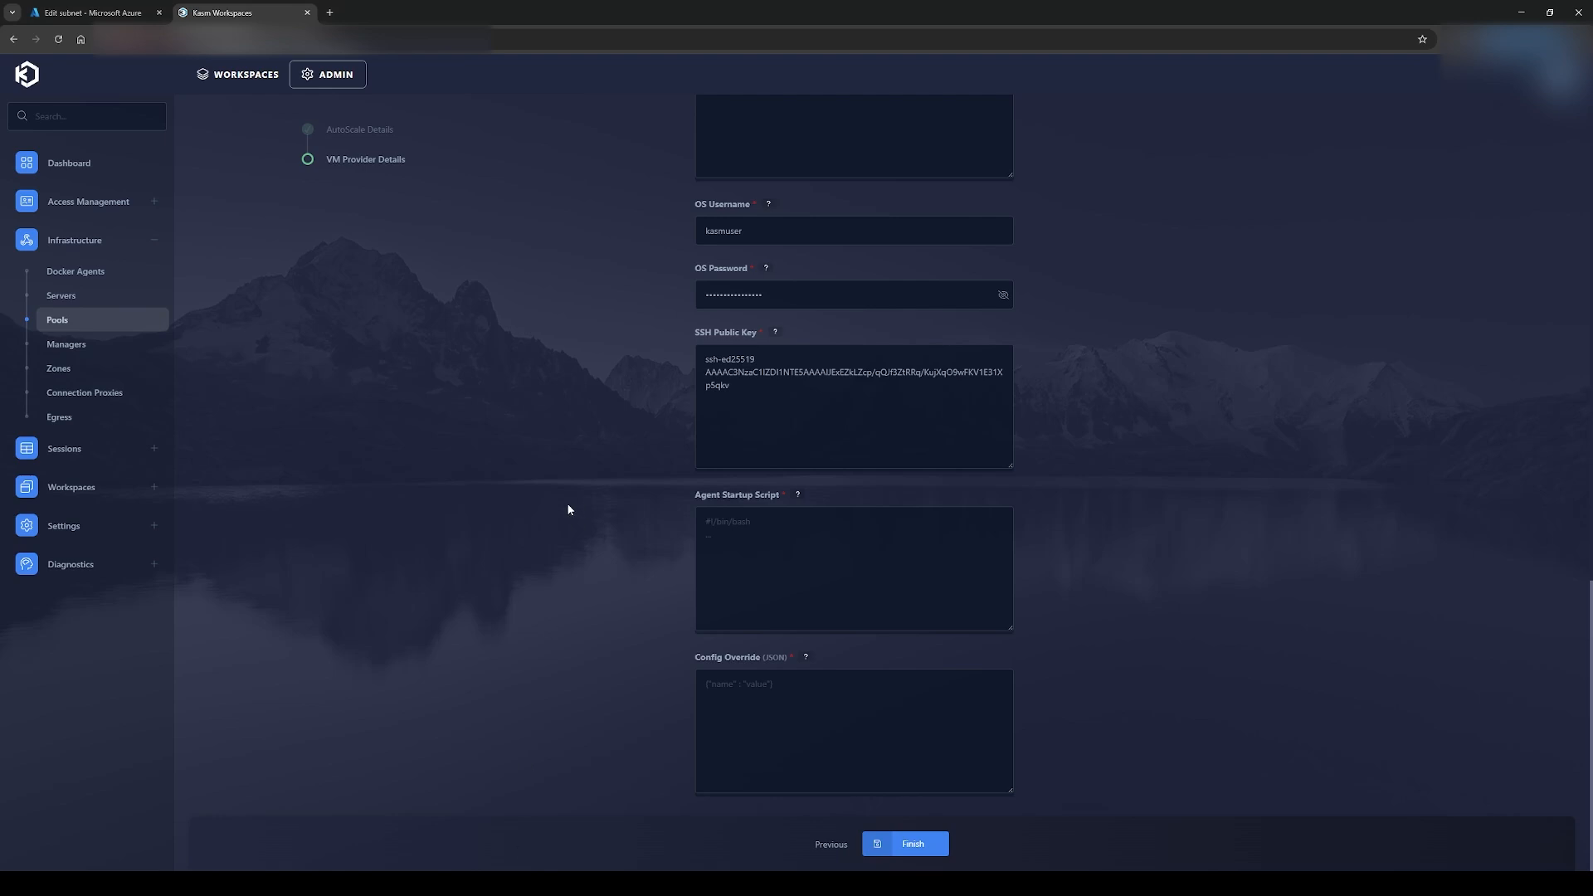
pyautogui.click(857, 536)
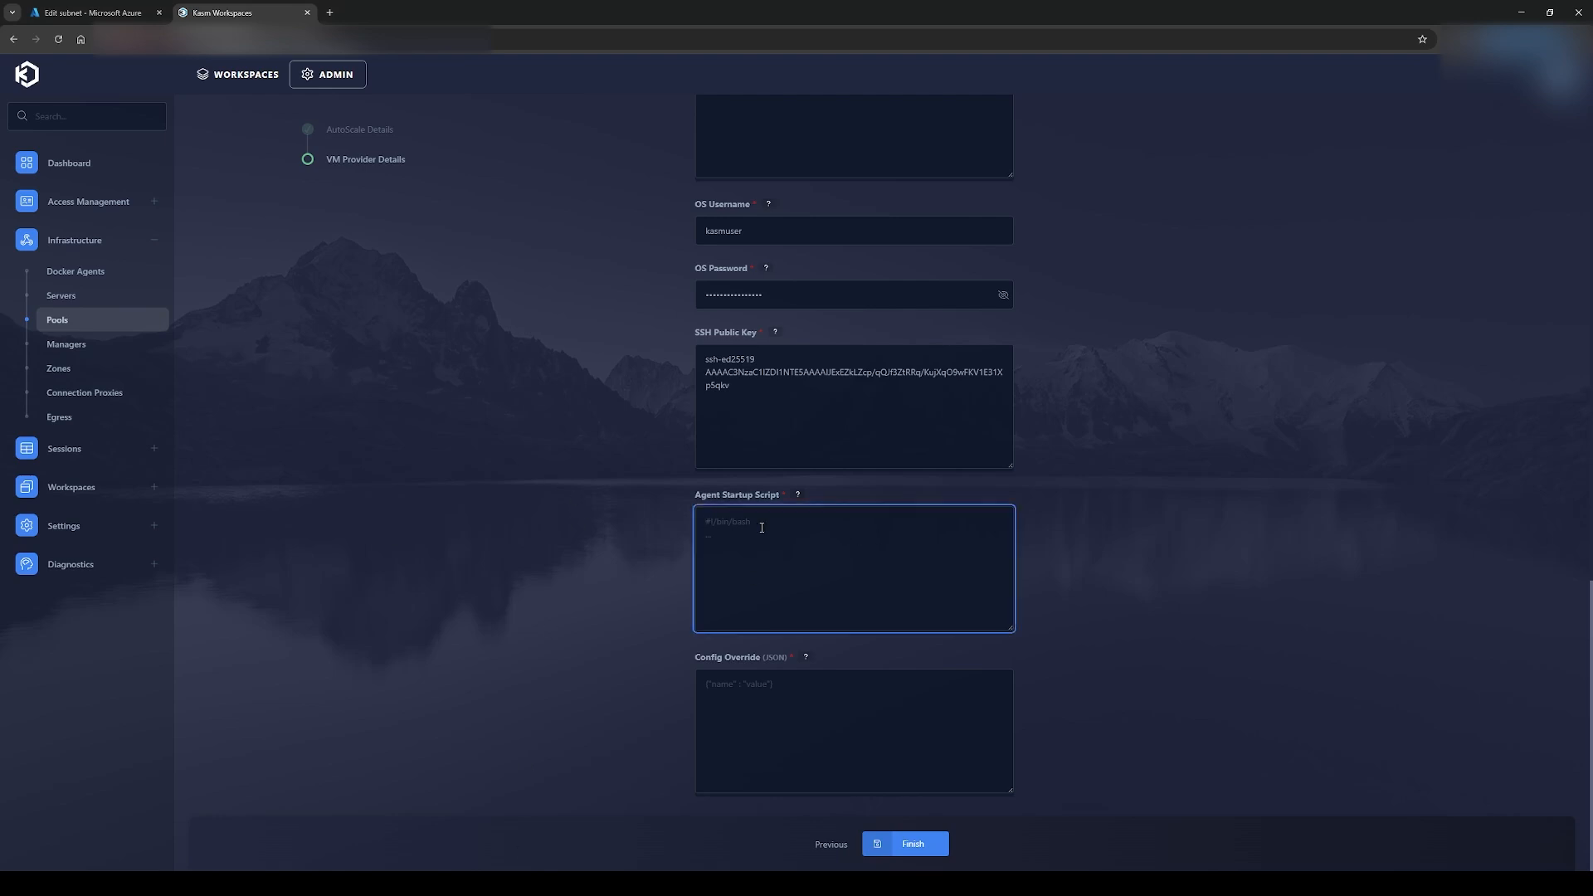
pyautogui.hotkey('ctrl', 'v')
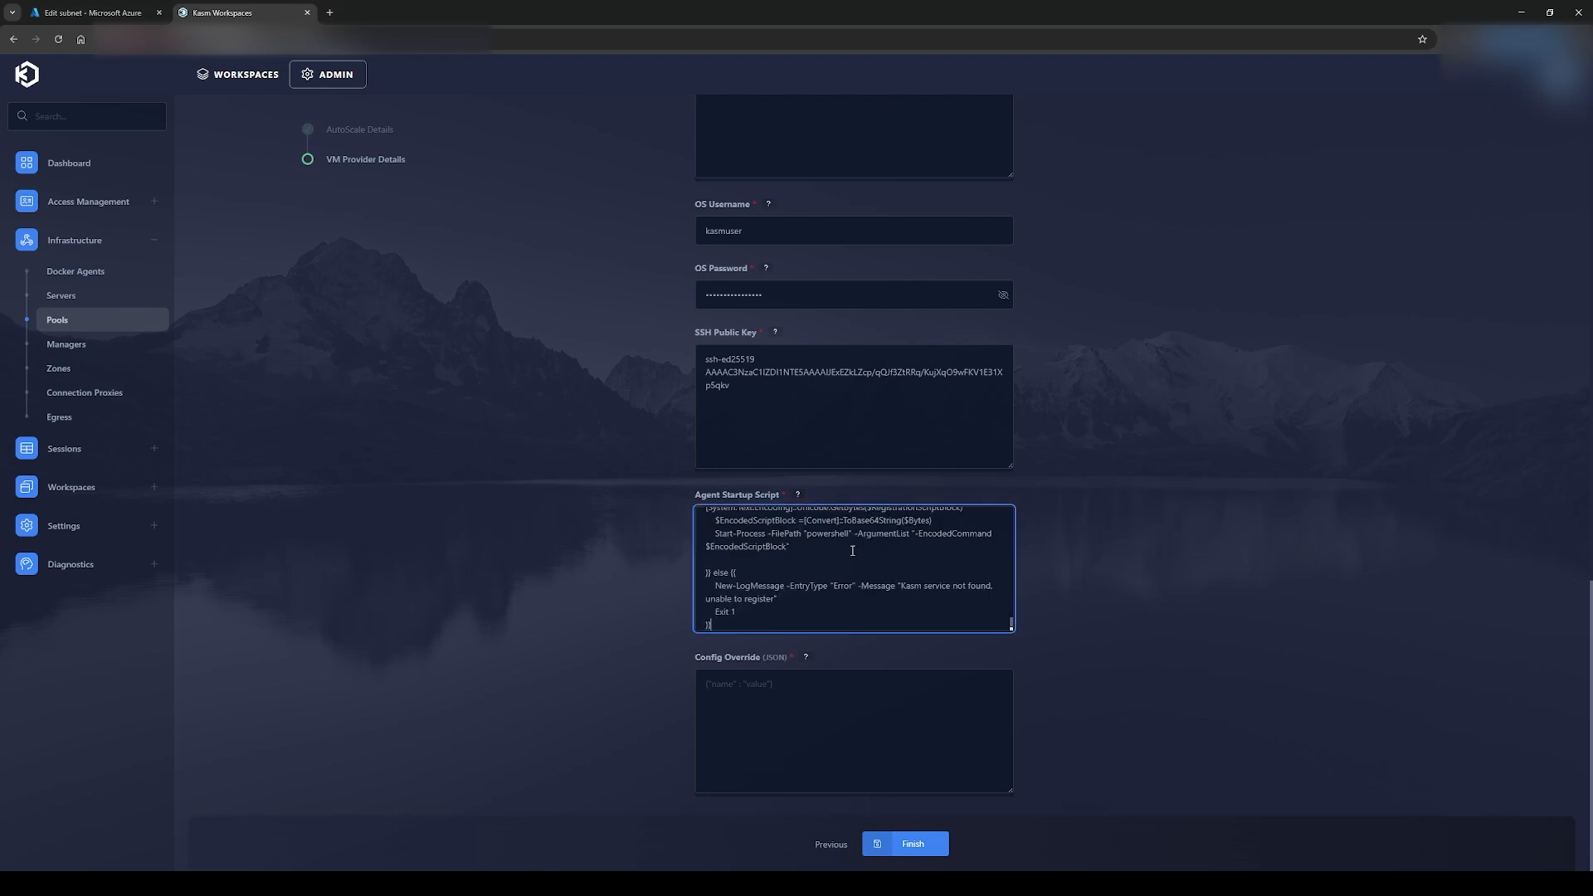
pyautogui.click(1220, 509)
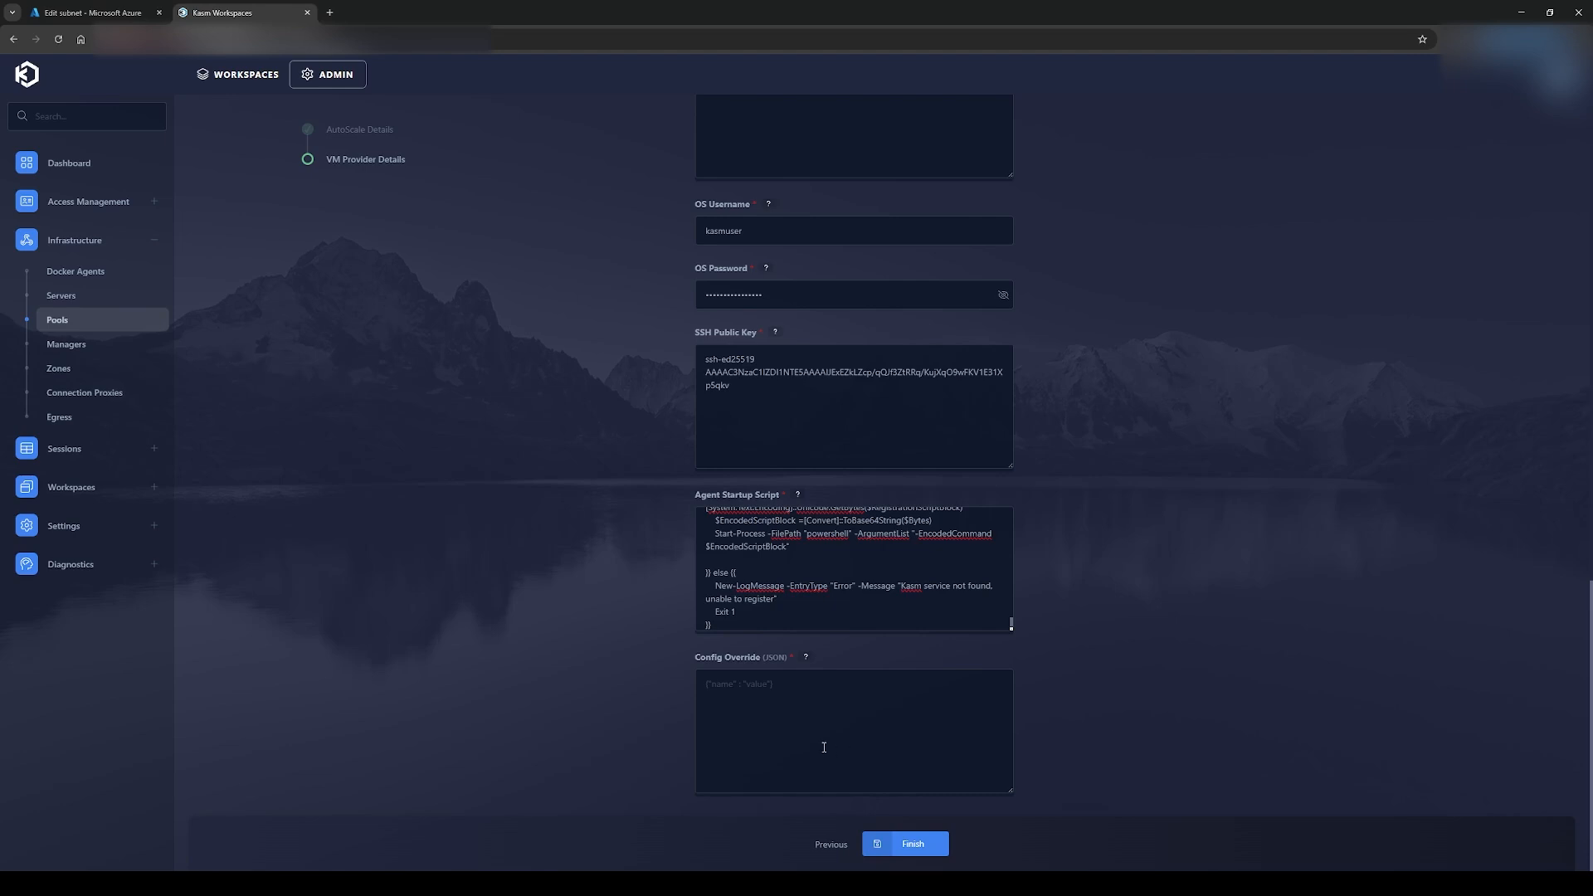
# Step: Paste the Config Override JSON with secureBootEnabled true, vTpmEnabled true and securityType TrustedLaunch, and finish the AutoScale and VM provider configuration
pyautogui.click(808, 780)
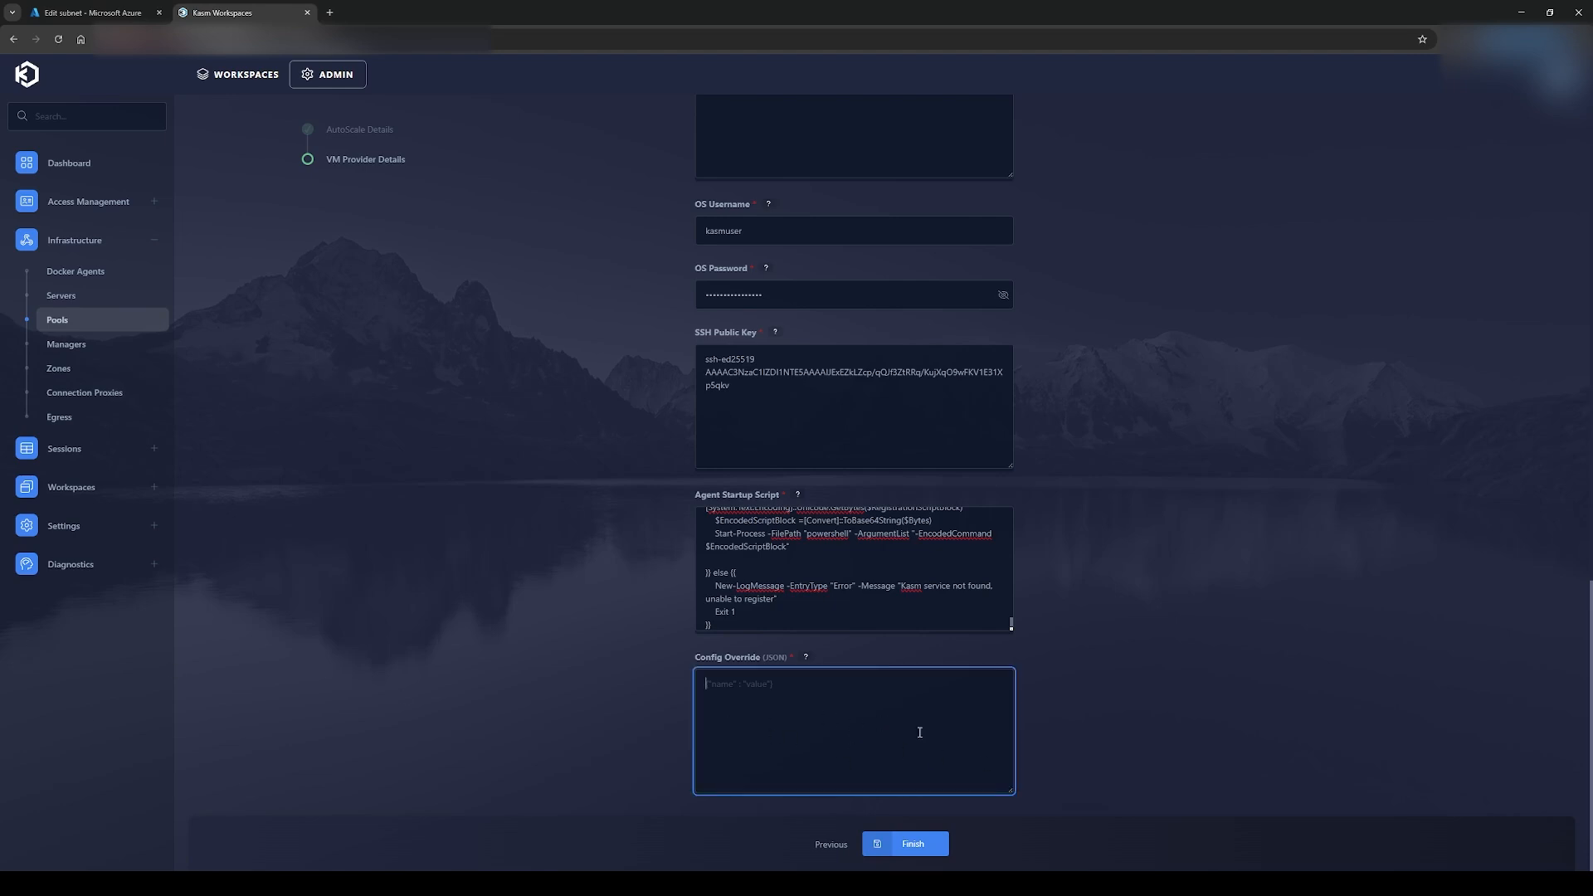
pyautogui.hotkey('ctrl', 'v')
pyautogui.scroll(3, 756, 678)
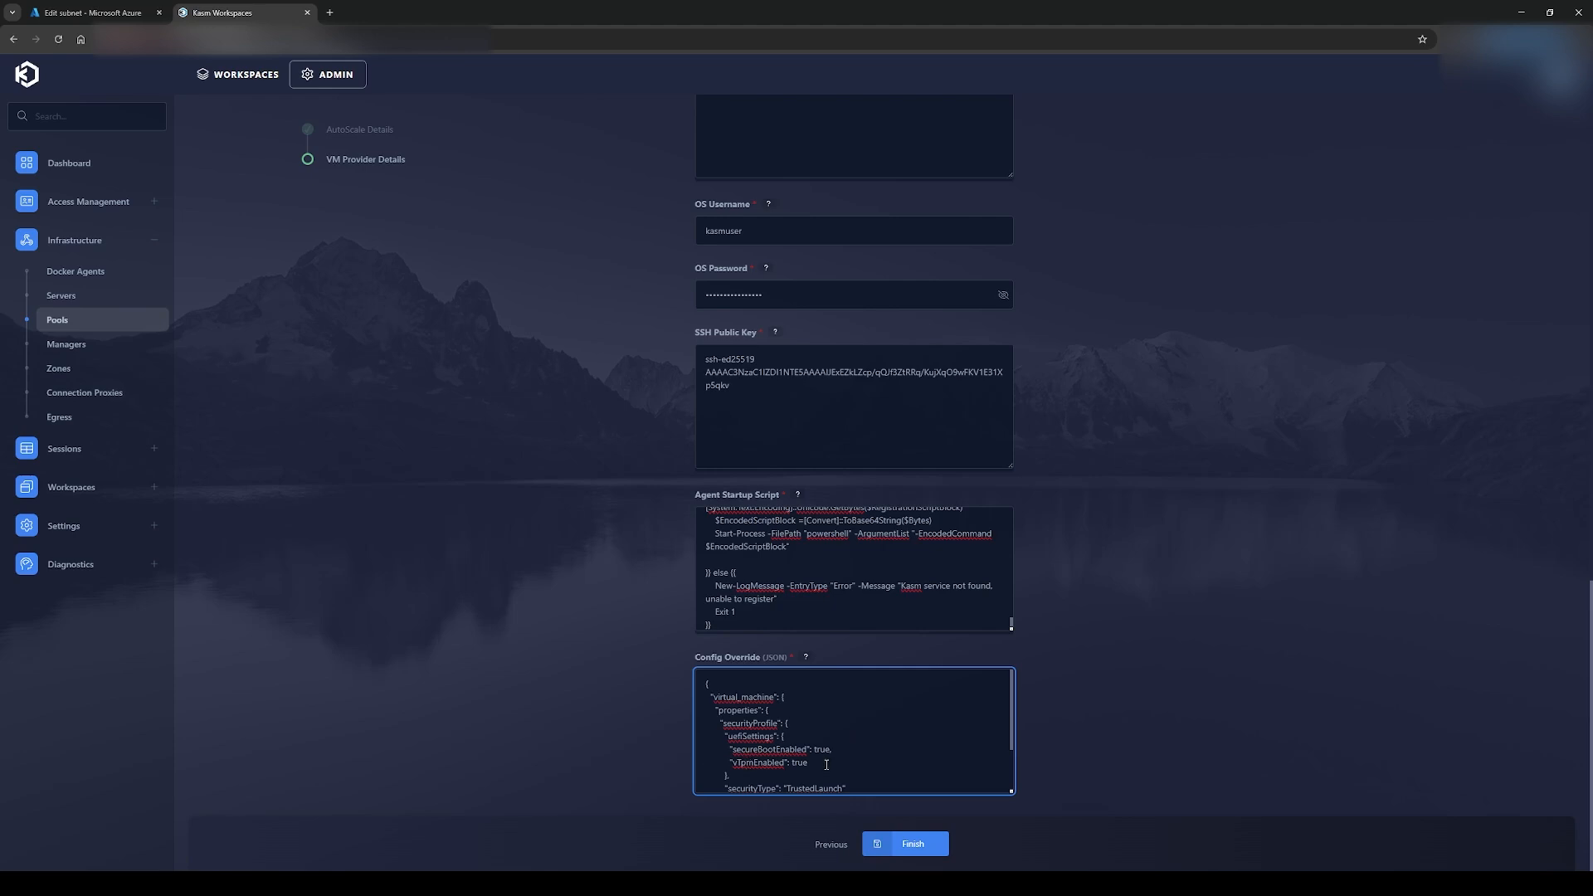
pyautogui.scroll(-2, 863, 751)
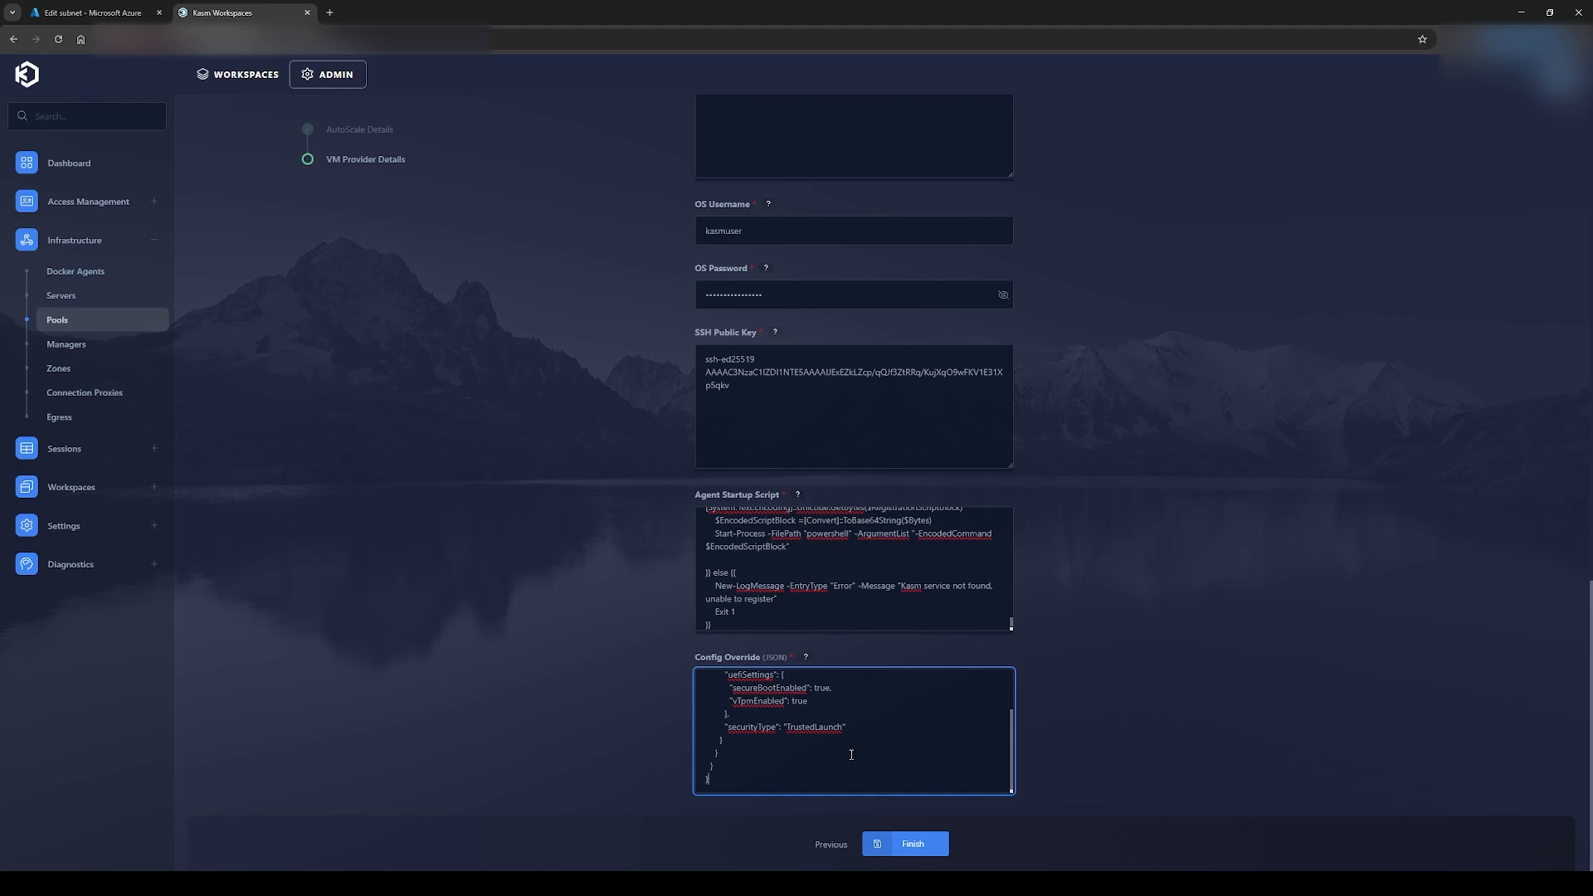
pyautogui.scroll(2, 973, 712)
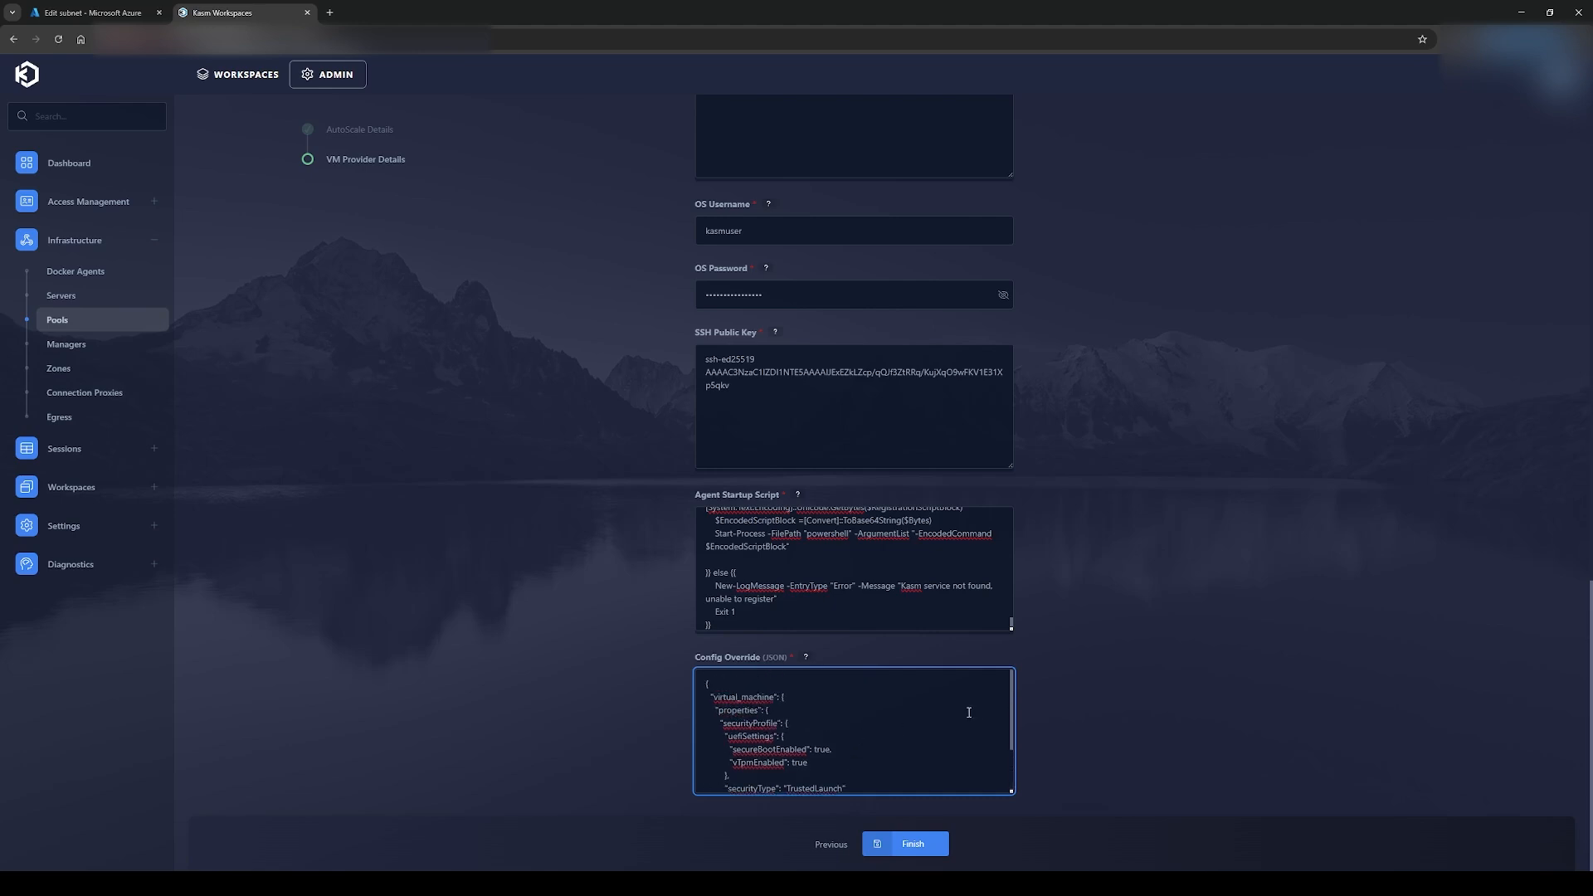
pyautogui.click(919, 845)
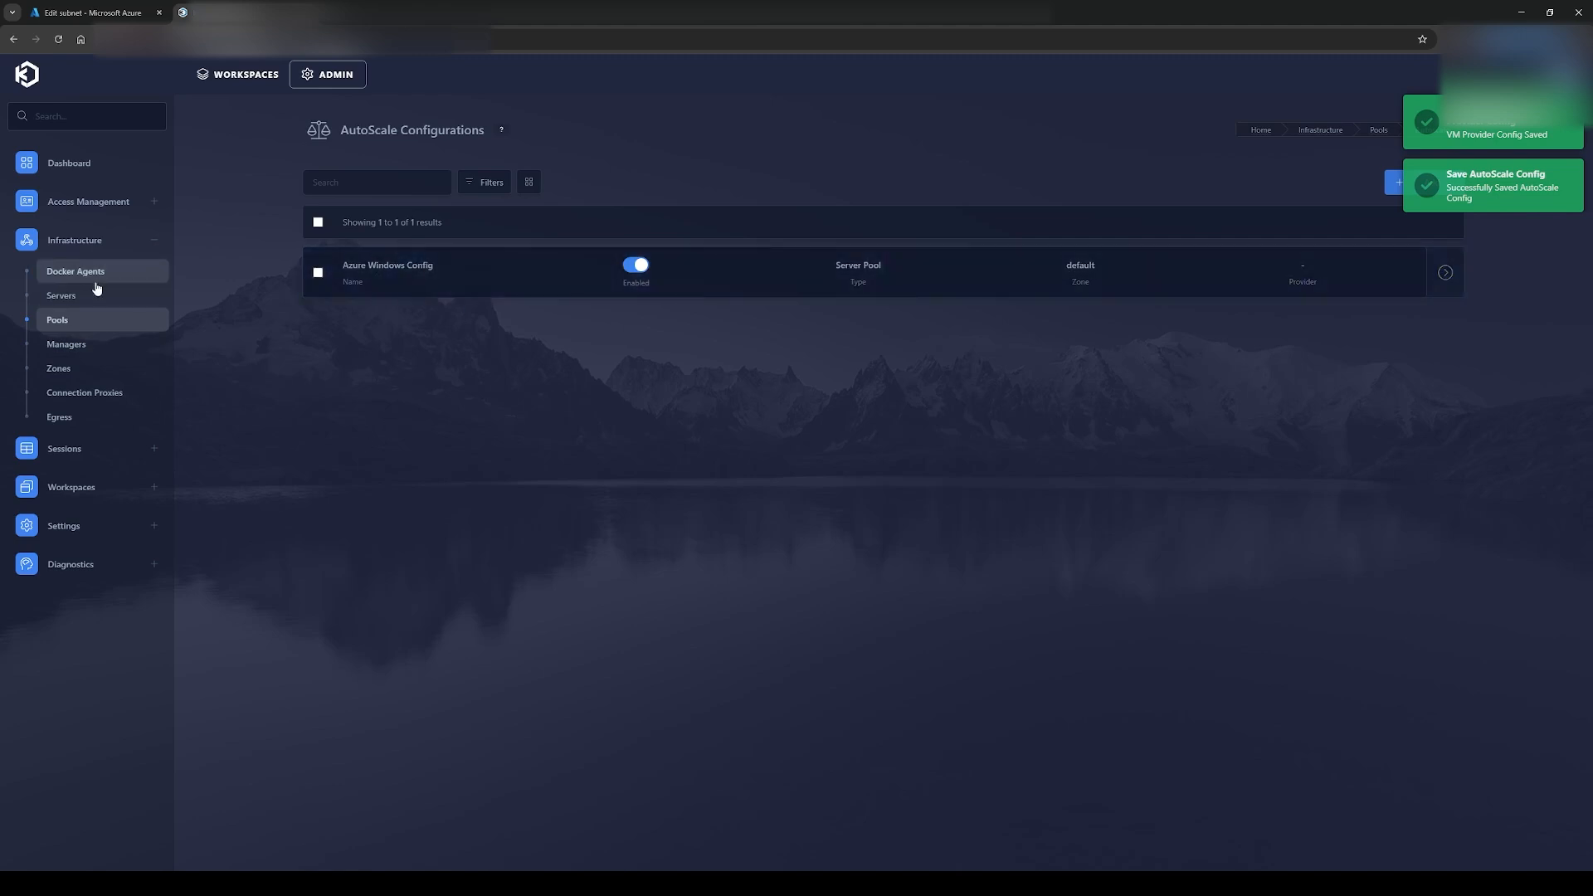
# Step: Check the Kasm server list and refresh the Azure virtual machines list of the eng_autoscale_test resource group for the autoscaled server
pyautogui.click(73, 297)
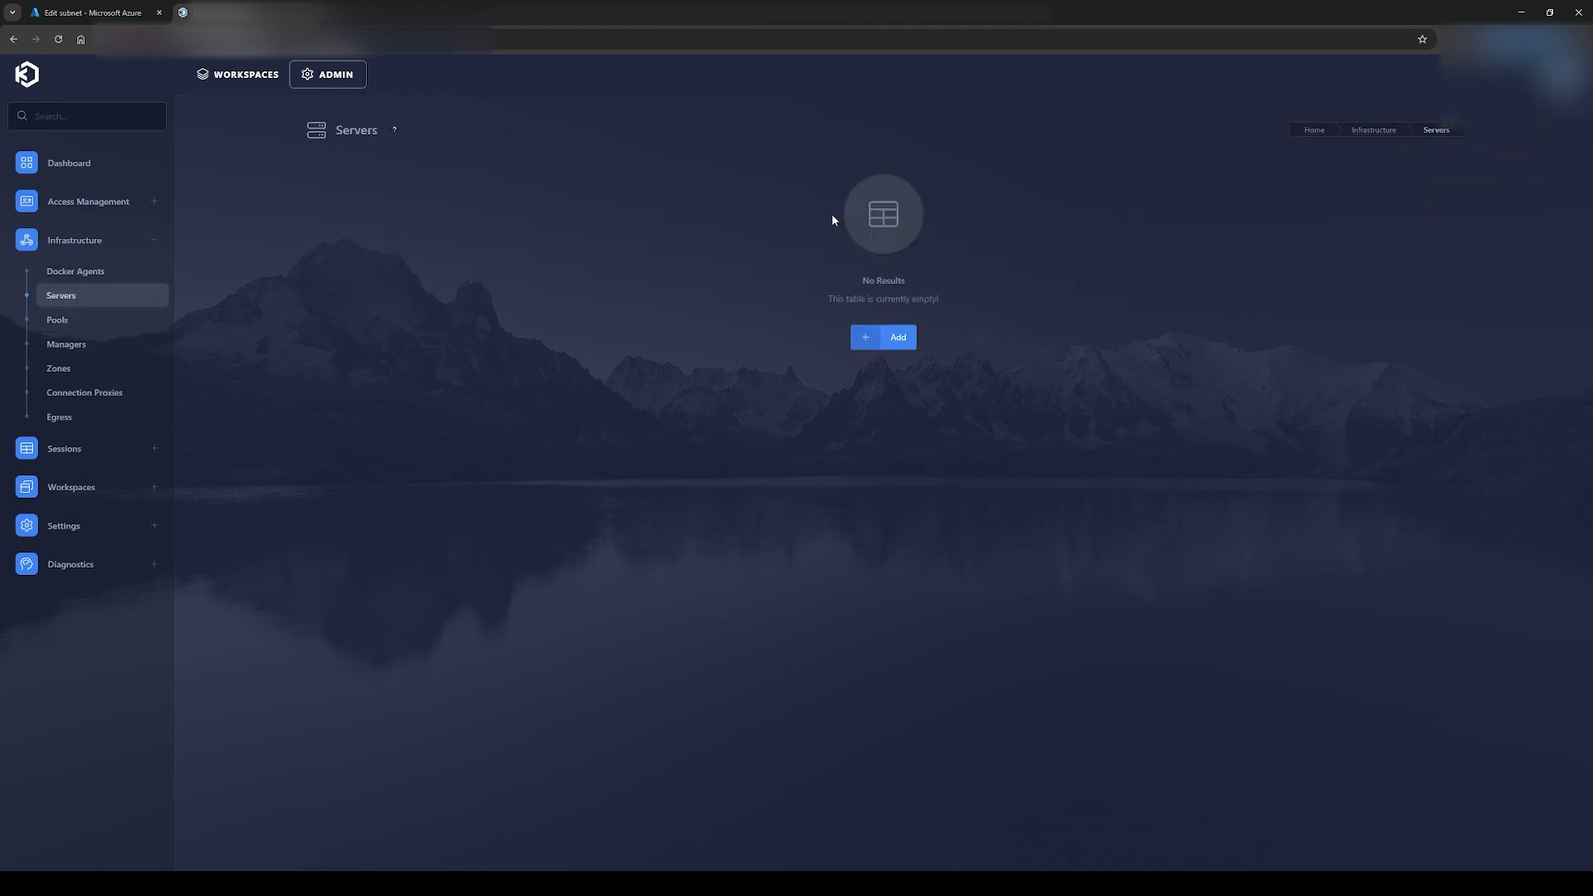
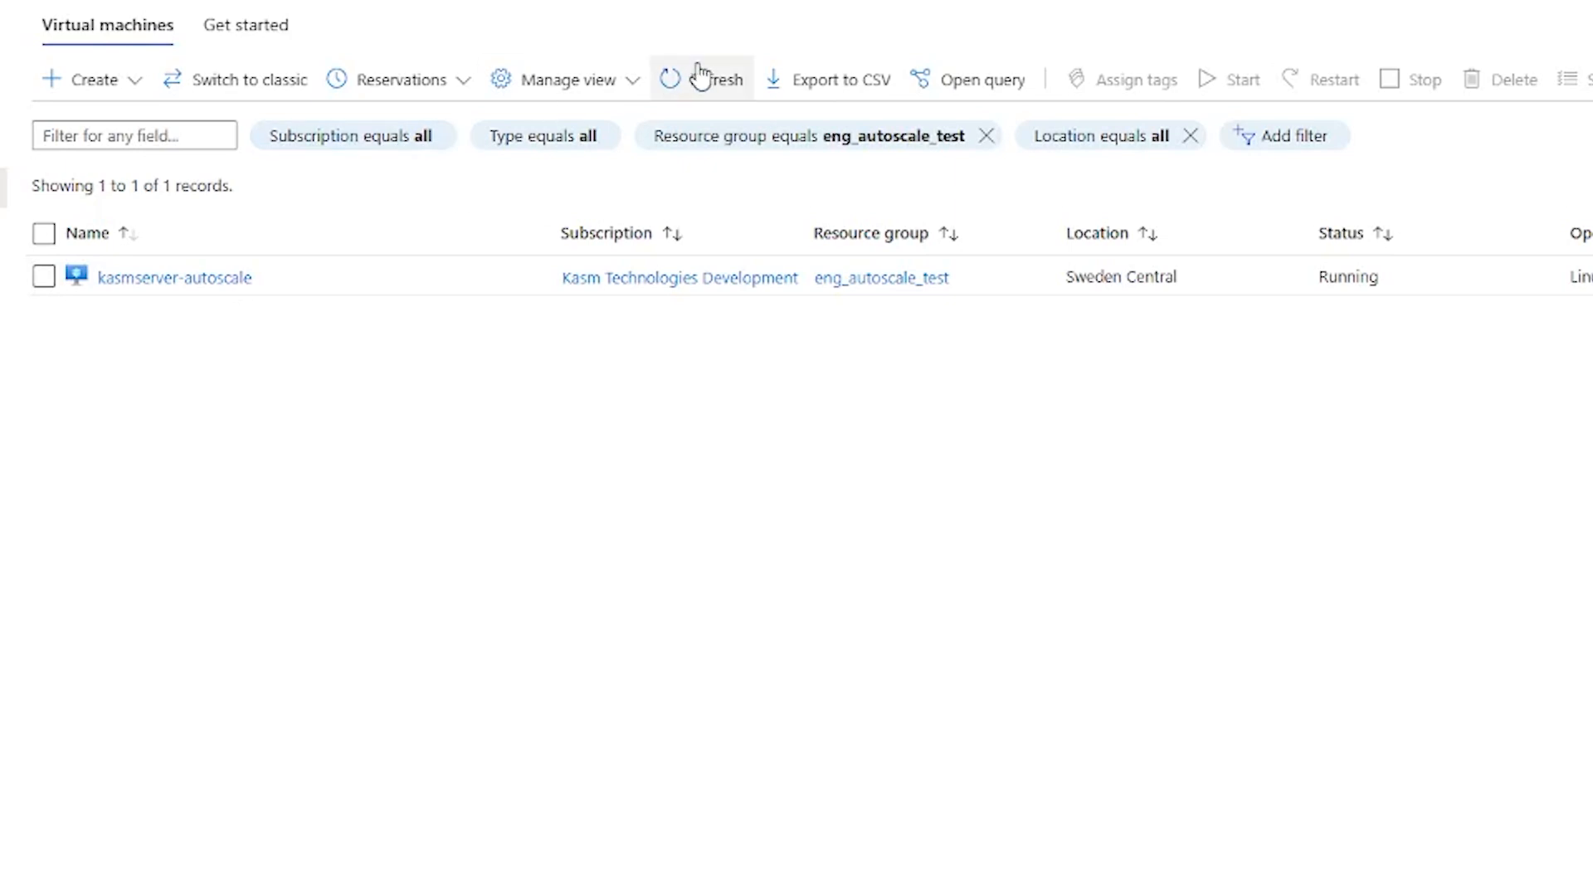
pyautogui.click(701, 77)
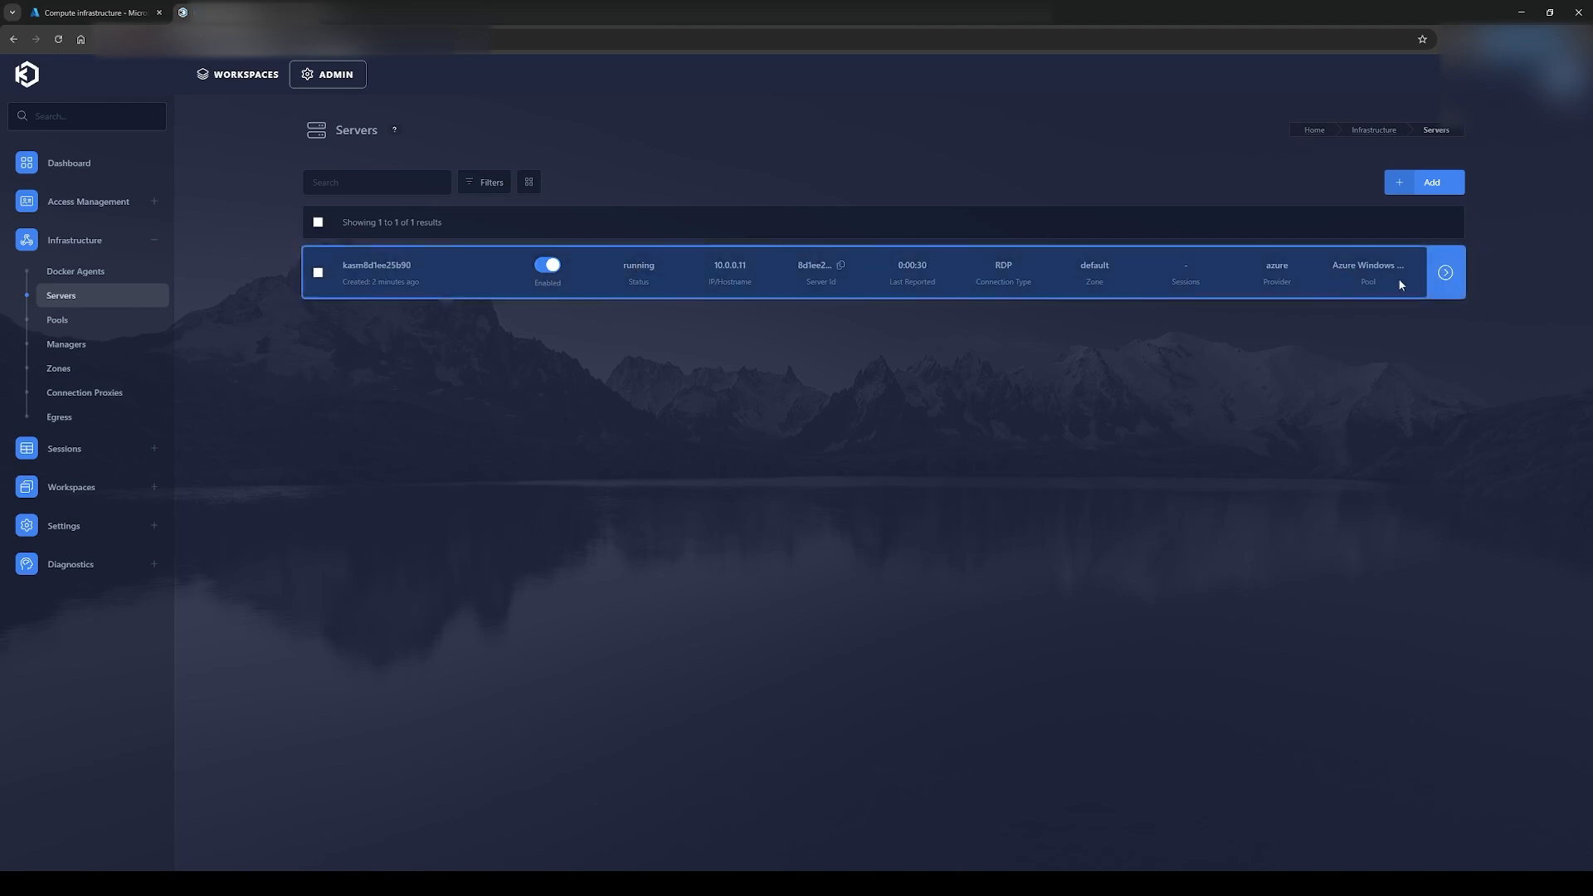
# Step: Start a new workspace of type Pool with Windows Server as both friendly name and description
pyautogui.click(54, 497)
pyautogui.click(83, 521)
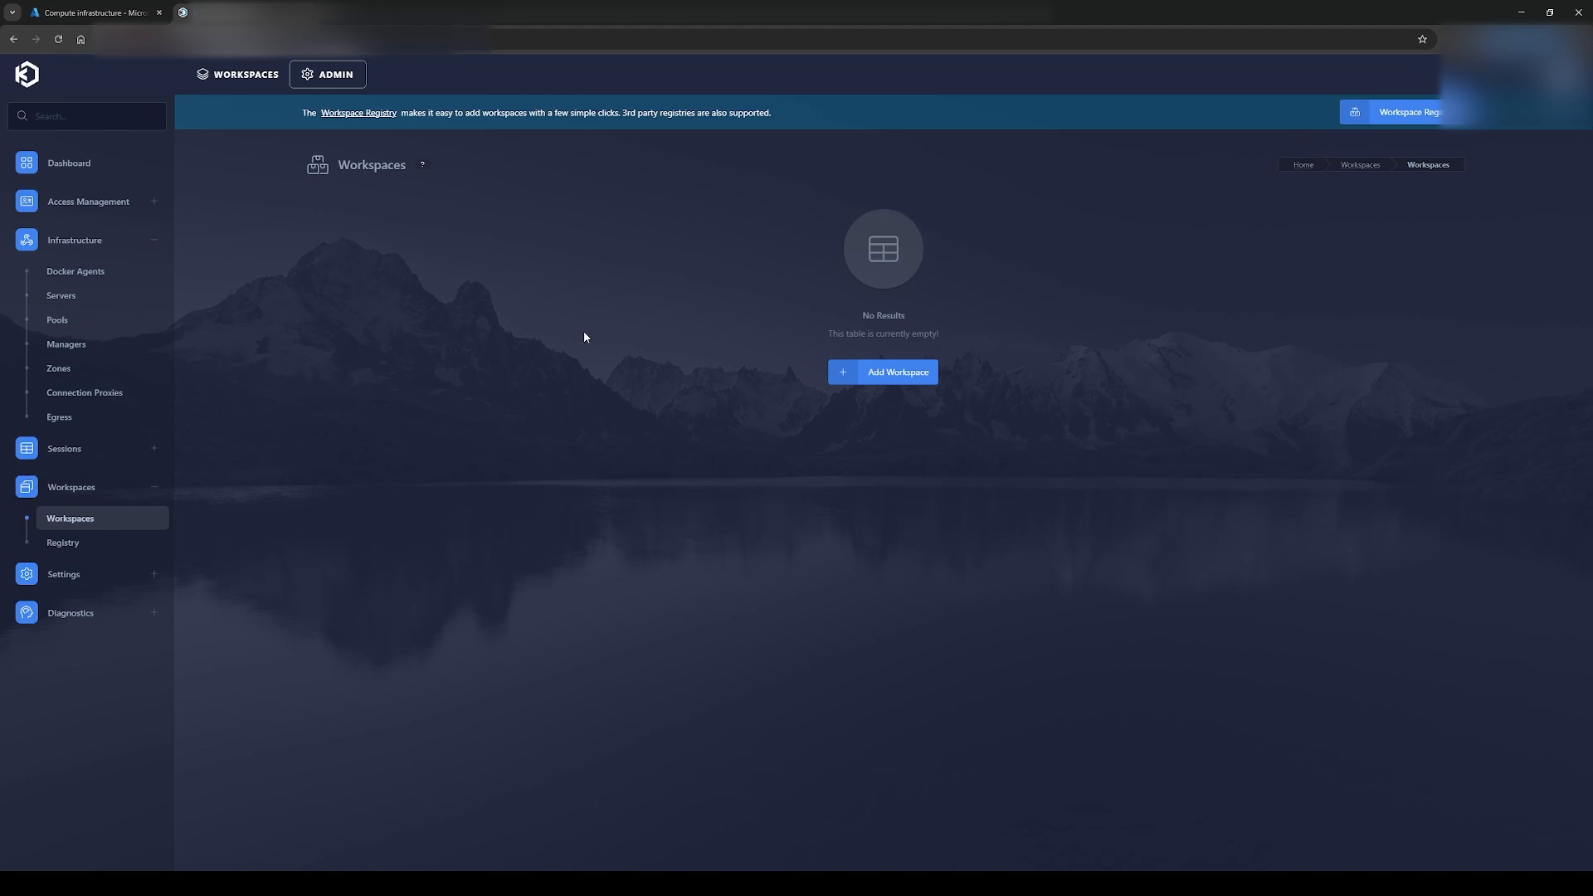
pyautogui.click(873, 375)
pyautogui.click(651, 310)
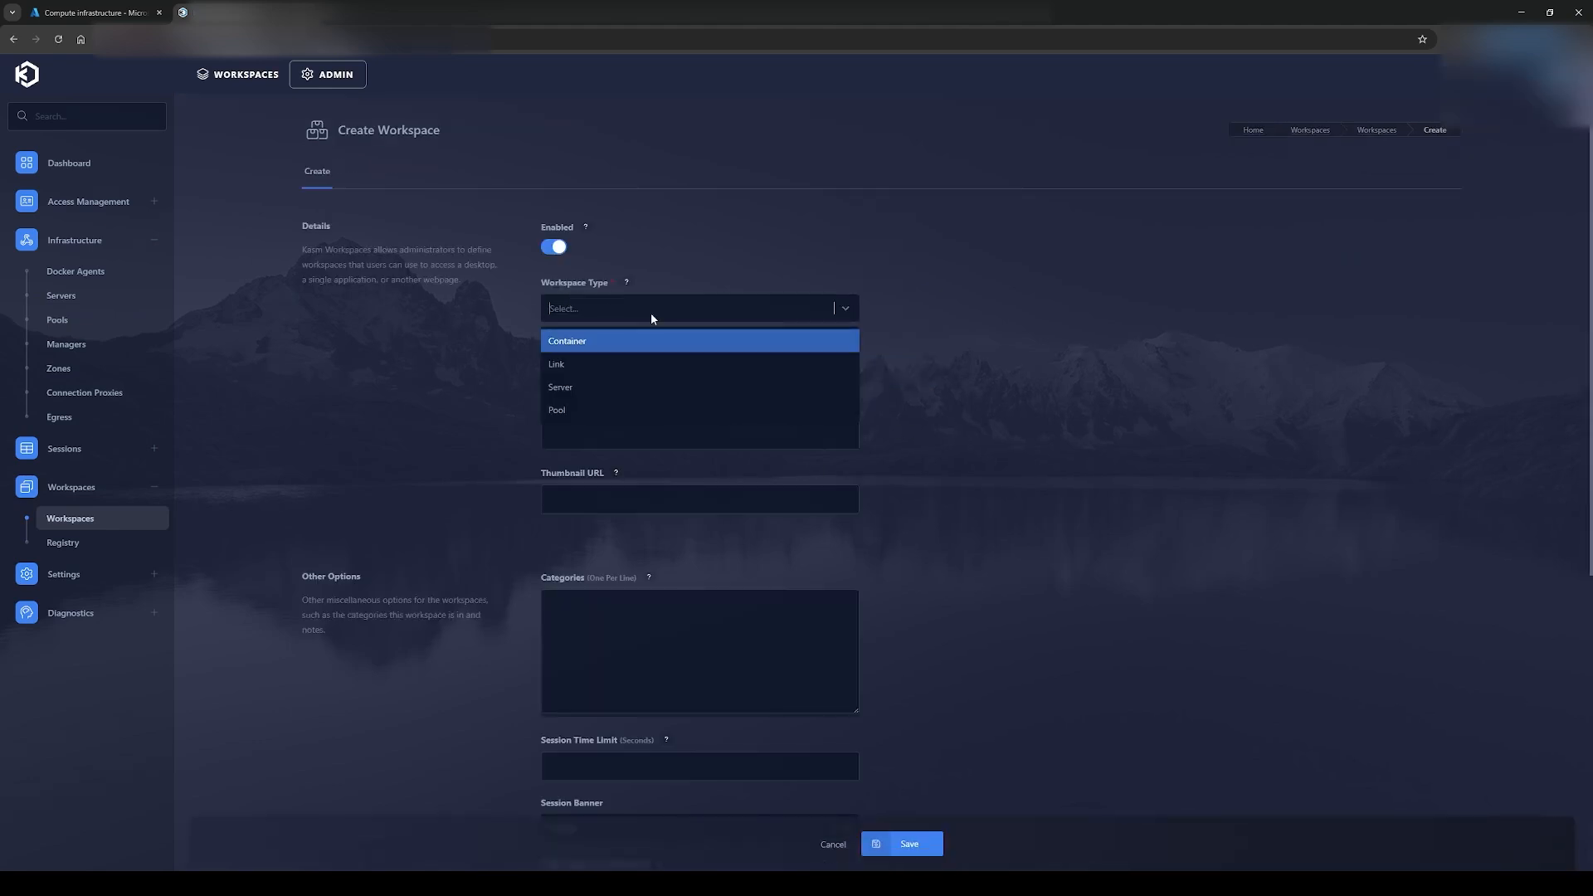
pyautogui.click(564, 408)
pyautogui.click(588, 378)
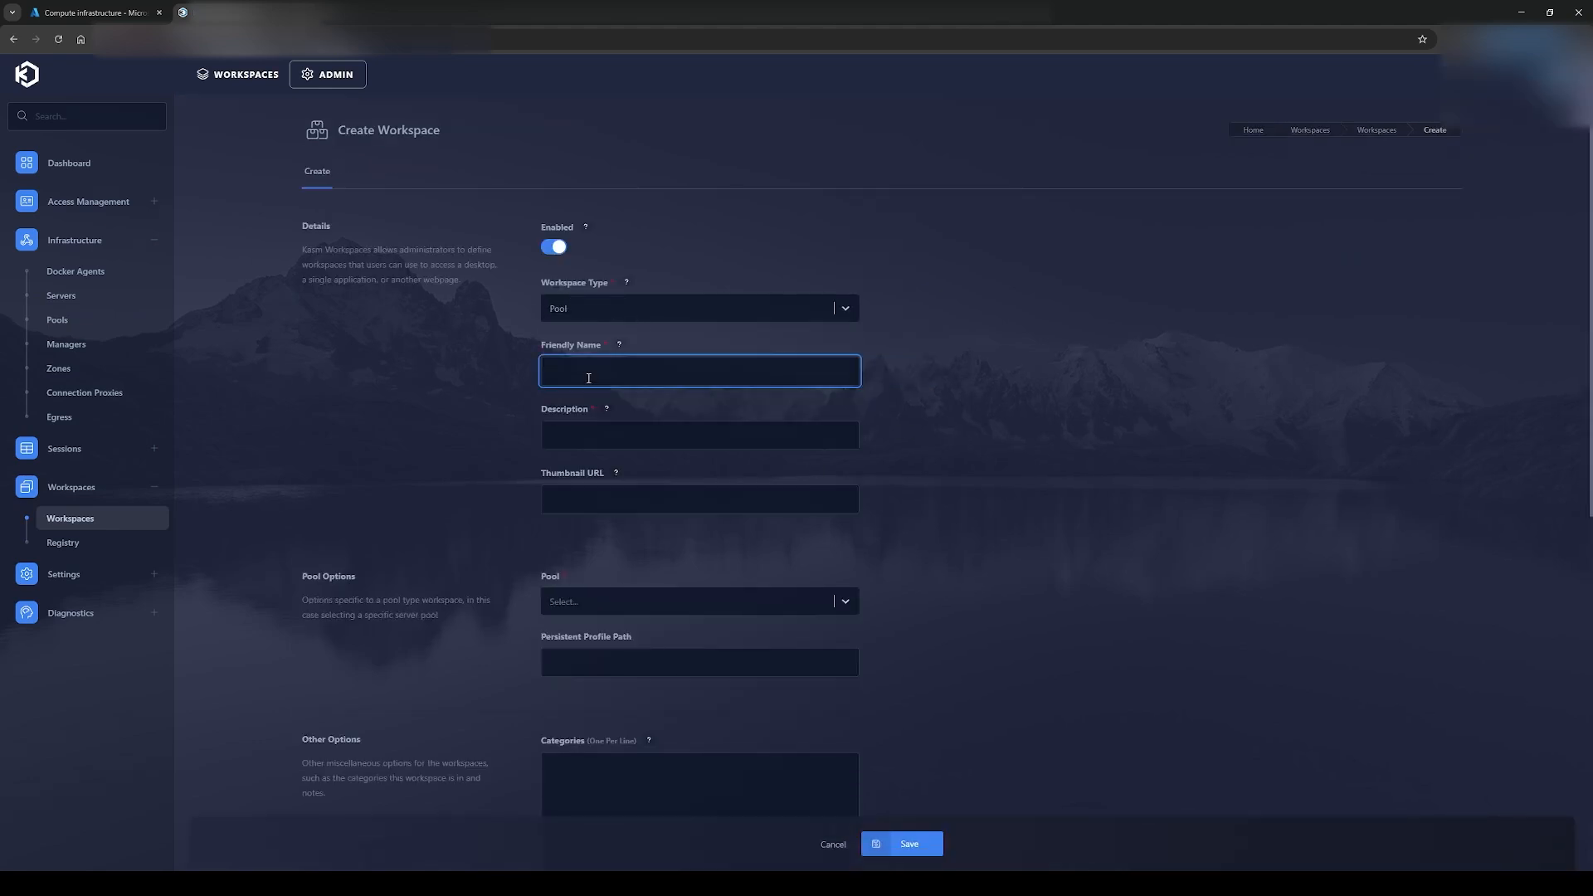
pyautogui.write('Windows Server')
pyautogui.hotkey('ctrl', 'a')
pyautogui.hotkey('ctrl', 'c')
pyautogui.click(583, 433)
pyautogui.hotkey('ctrl', 'v')
# Step: Assign Azure Windows Pool and the Web native client RDP option to the Windows Server workspace, and save it
pyautogui.click(586, 601)
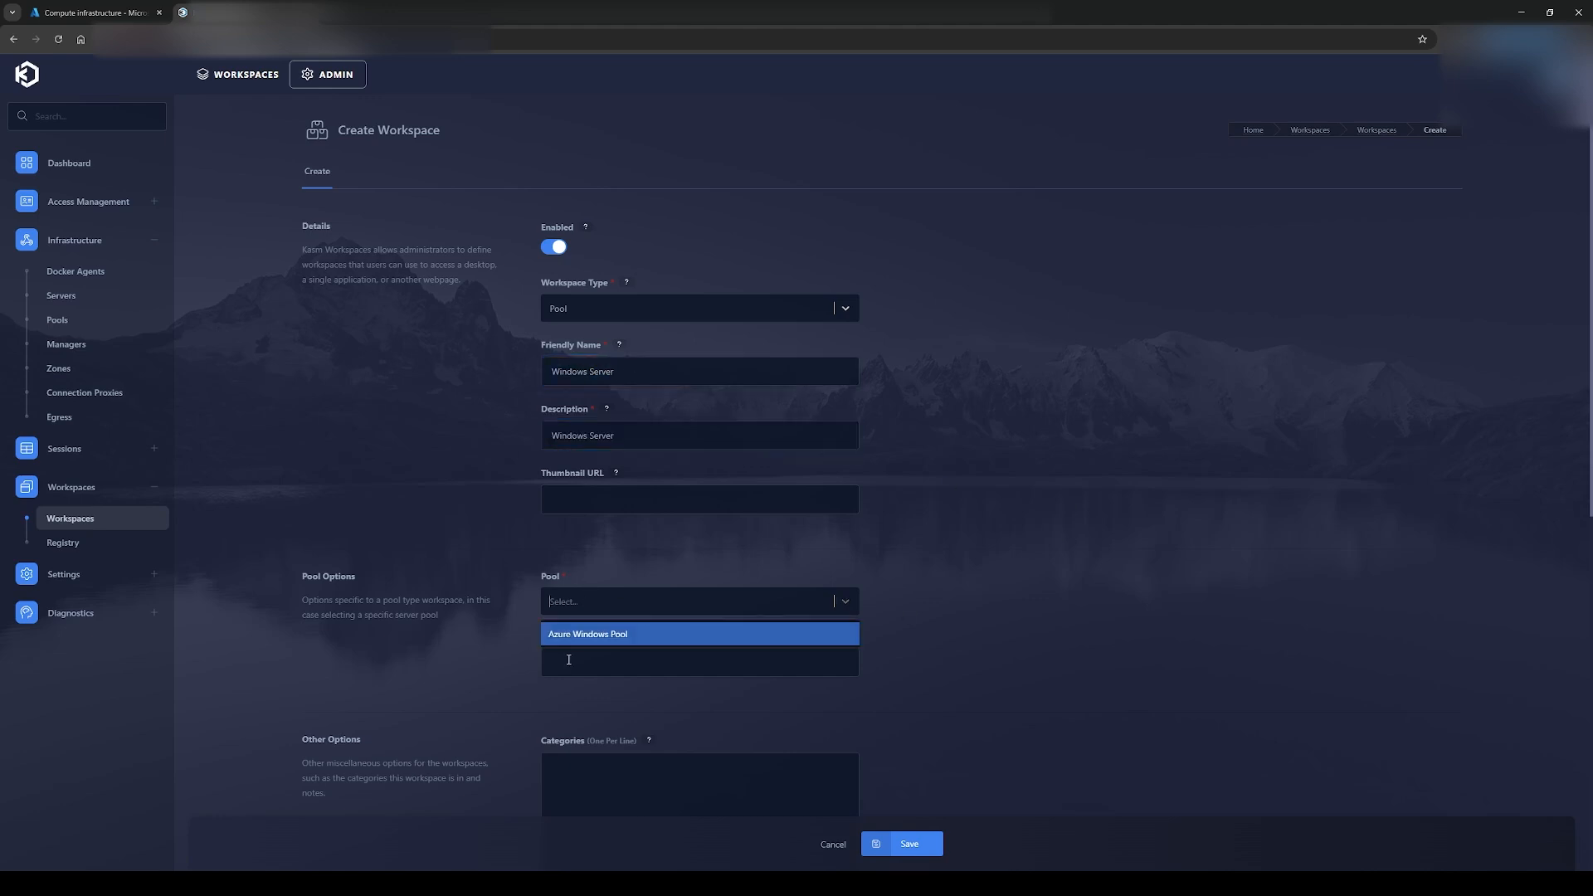
pyautogui.click(573, 634)
pyautogui.click(589, 604)
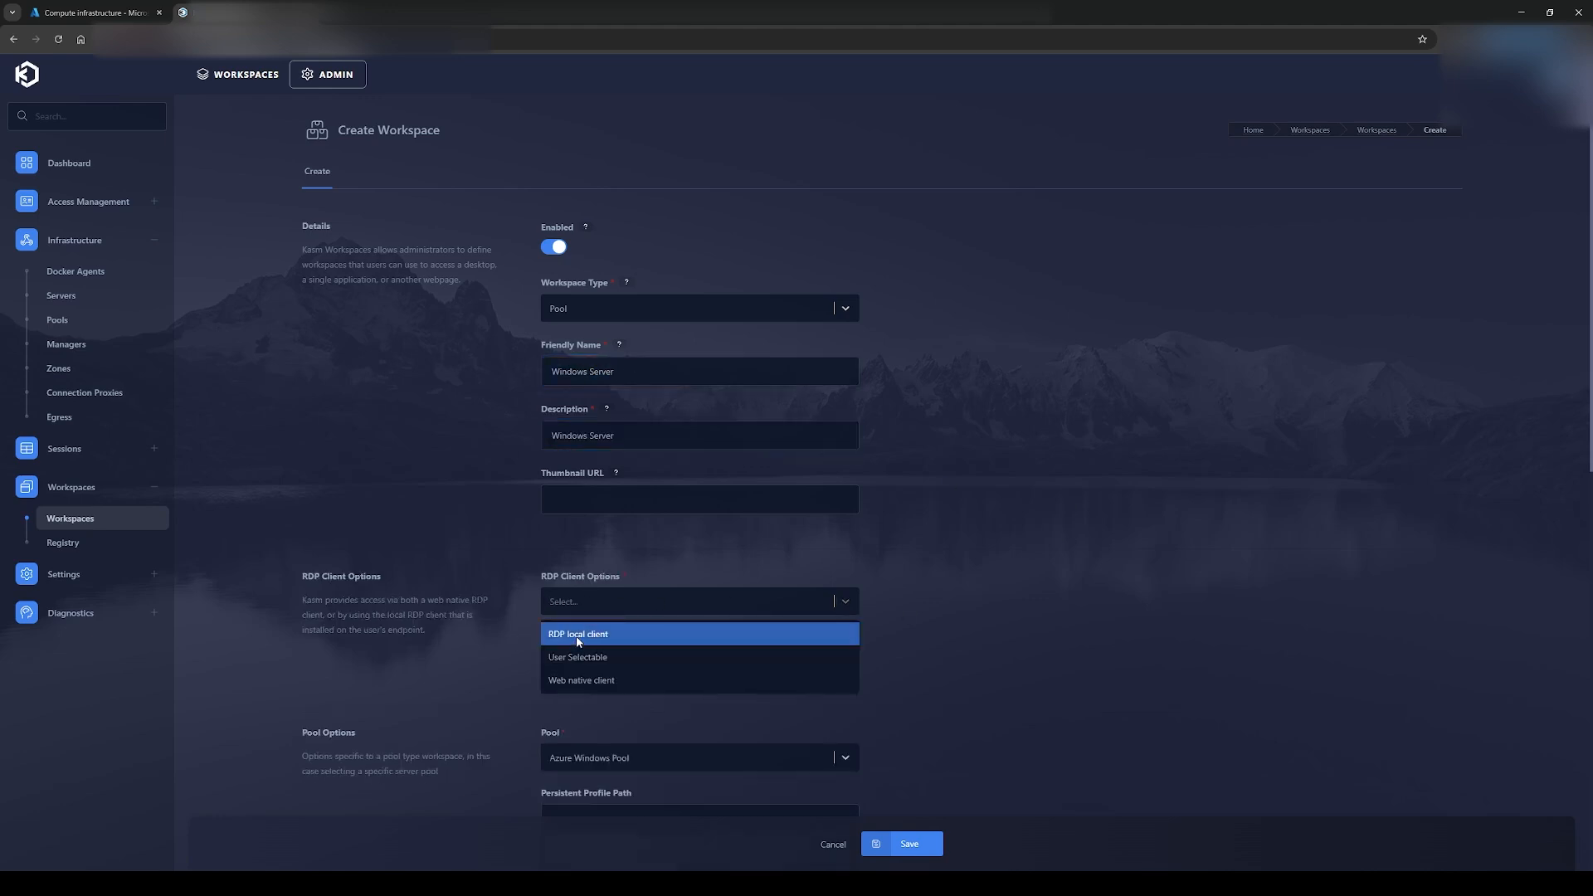
pyautogui.click(570, 682)
pyautogui.scroll(-4, 1198, 579)
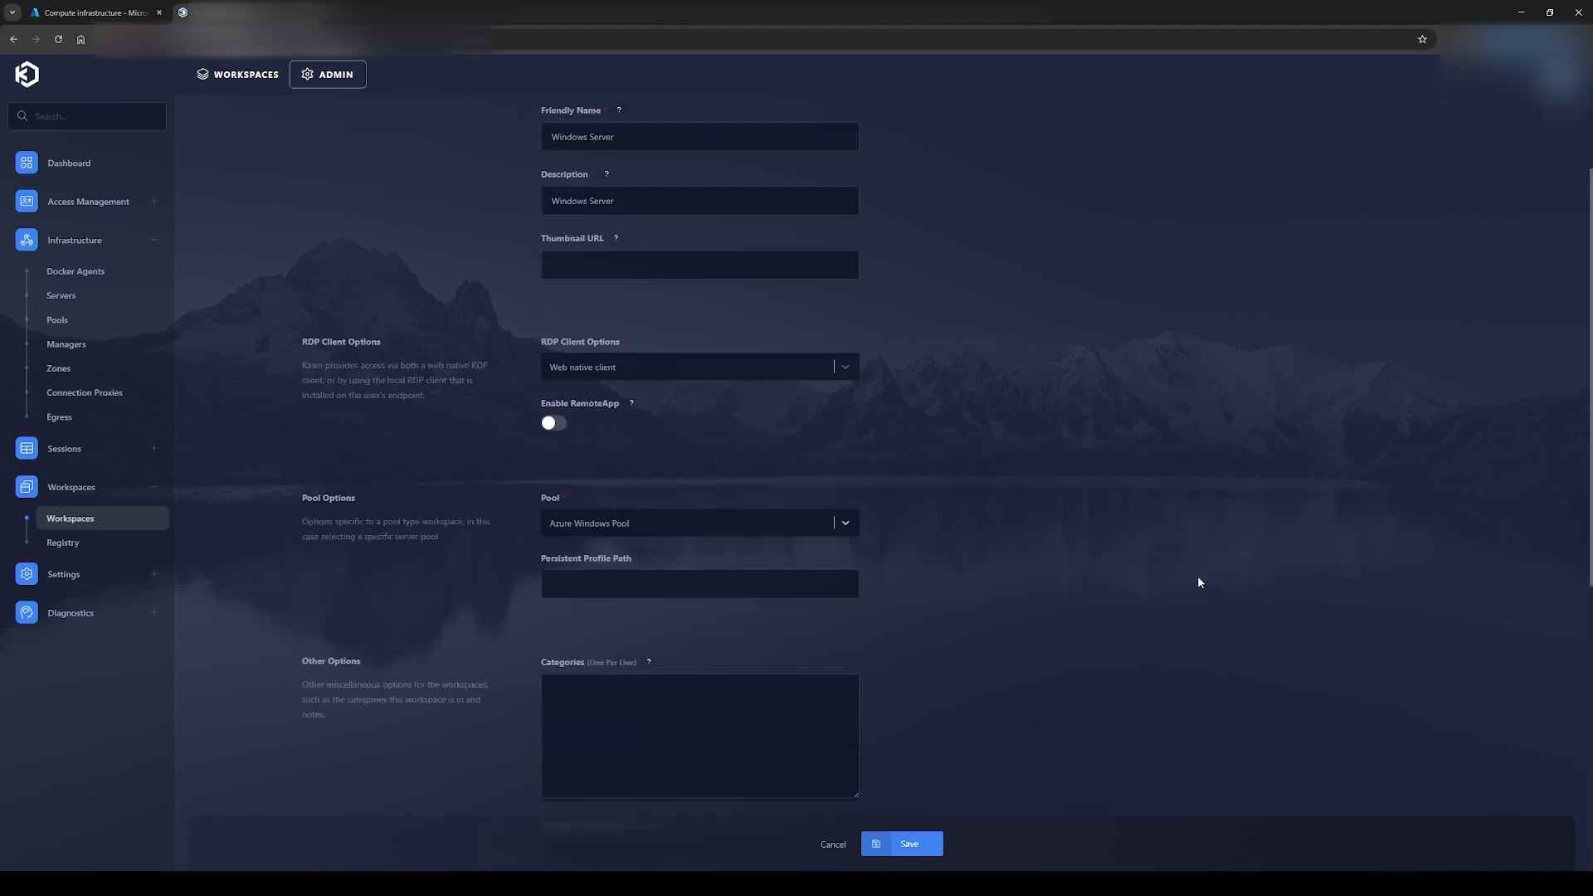
pyautogui.click(560, 513)
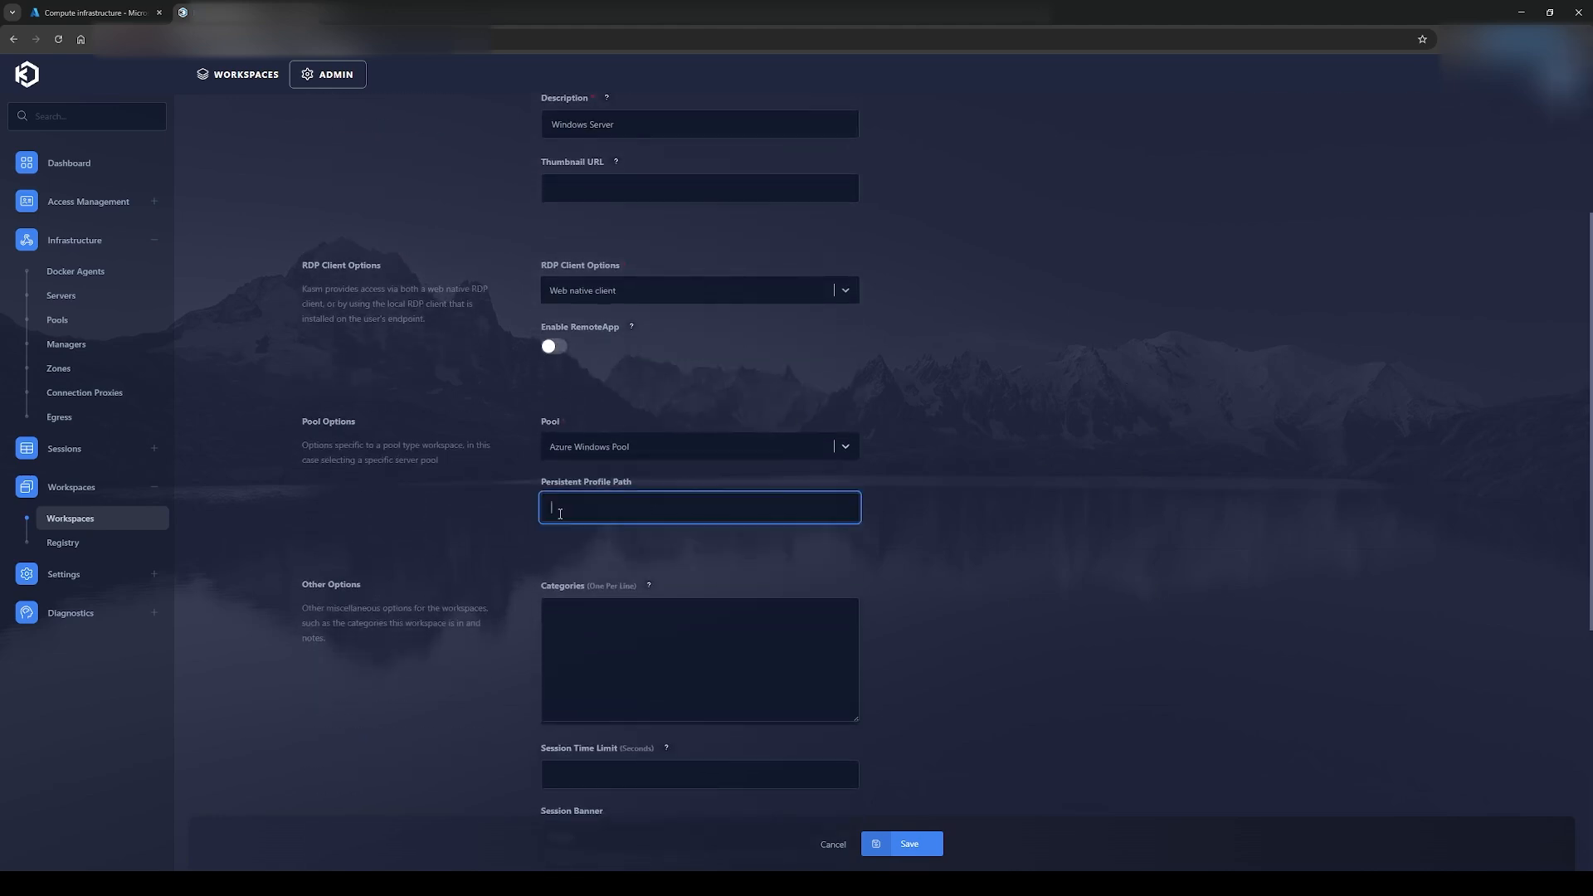
pyautogui.scroll(-4, 802, 508)
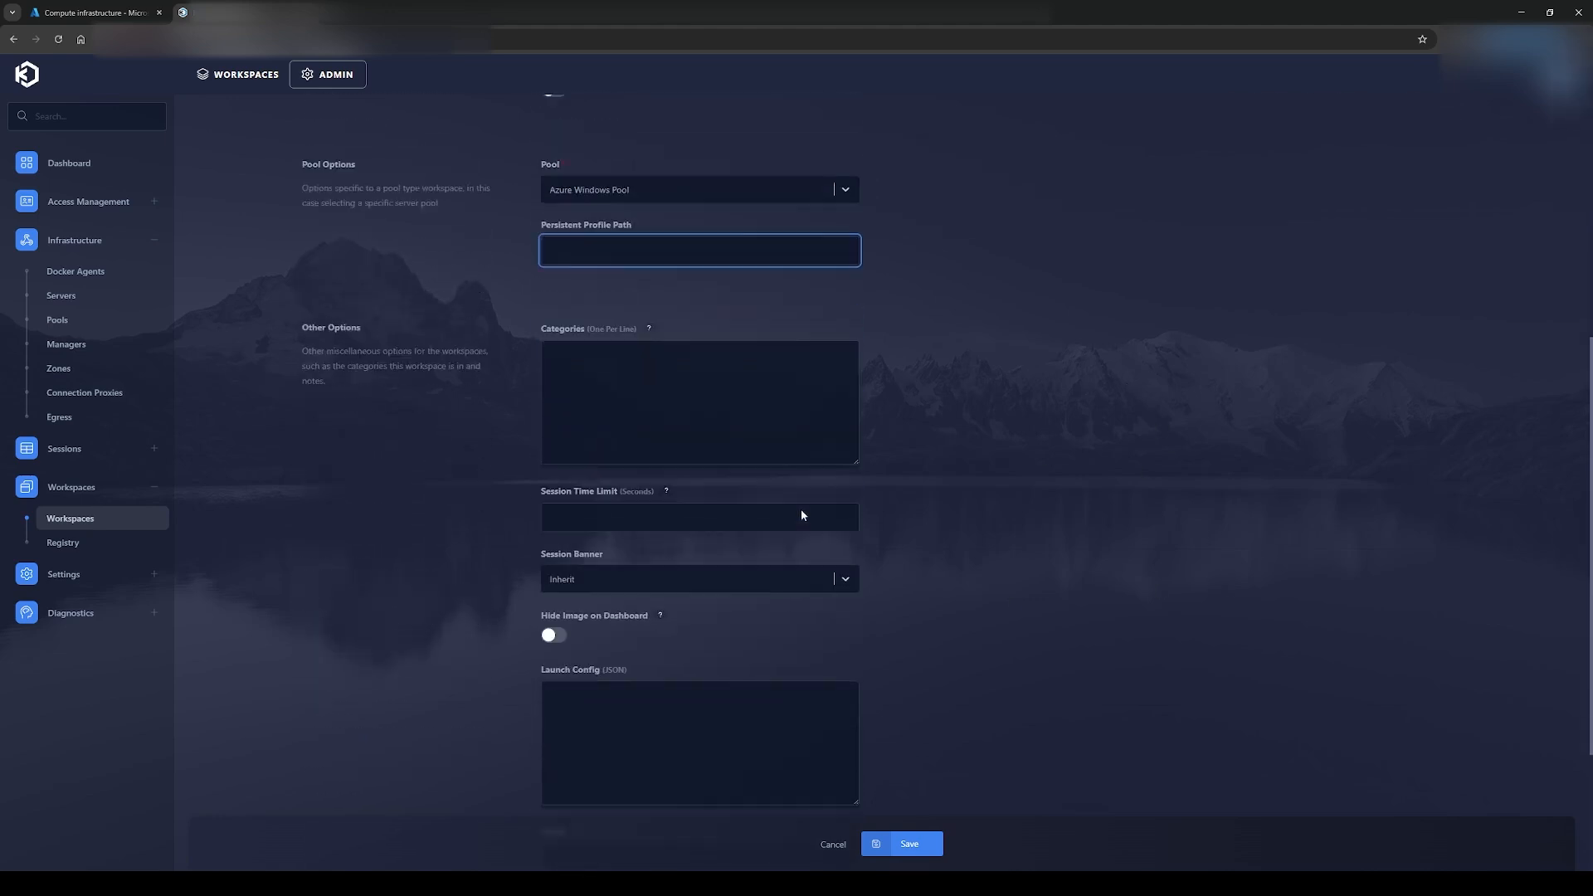
pyautogui.scroll(-2, 818, 484)
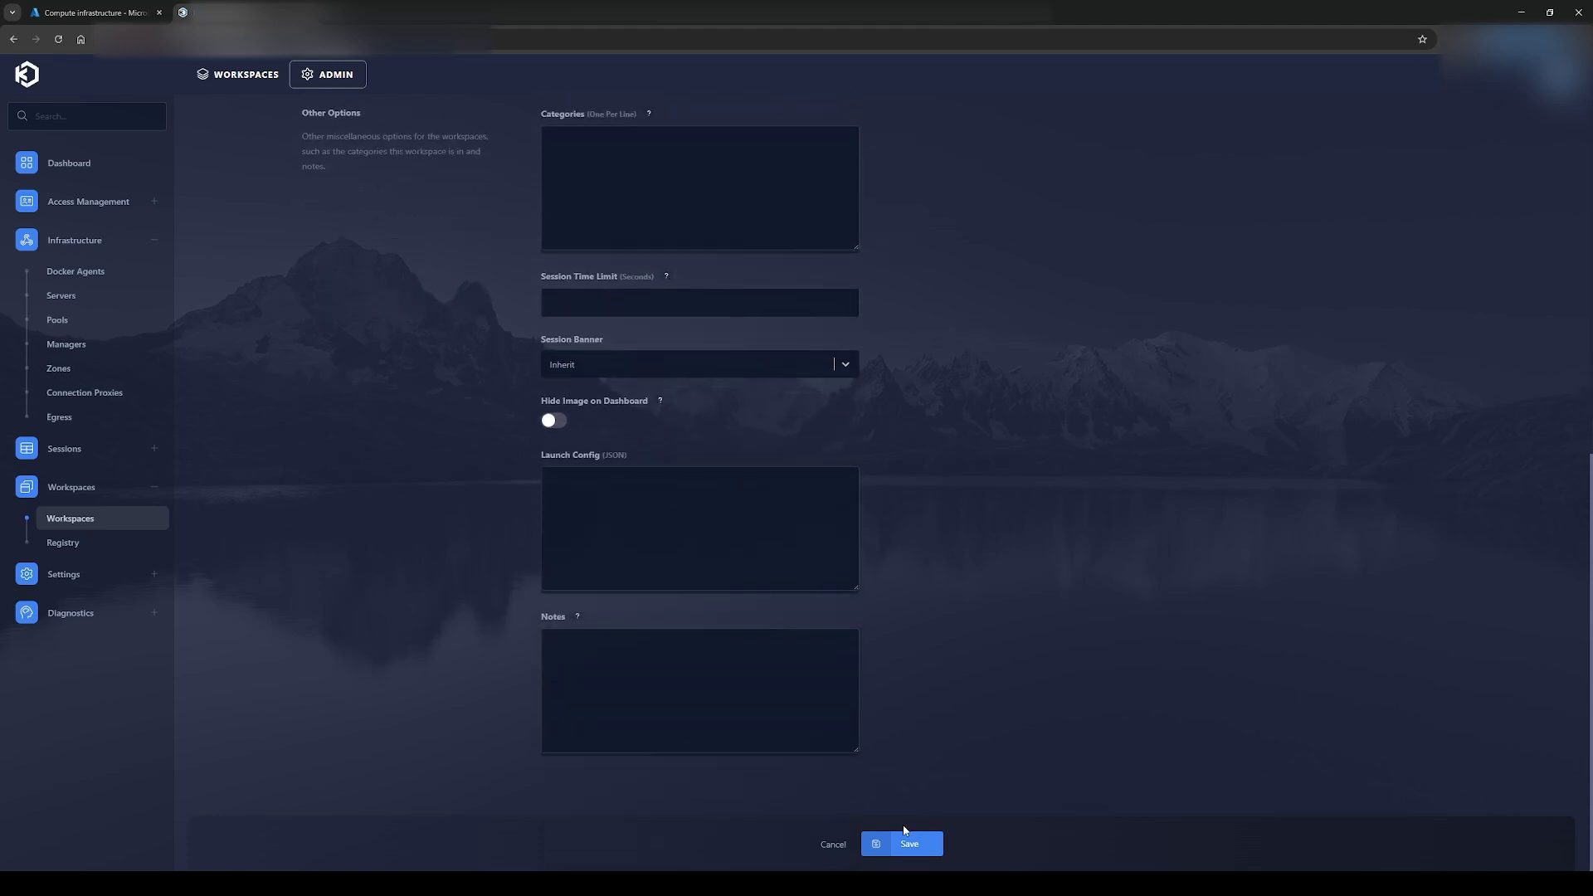
pyautogui.click(910, 843)
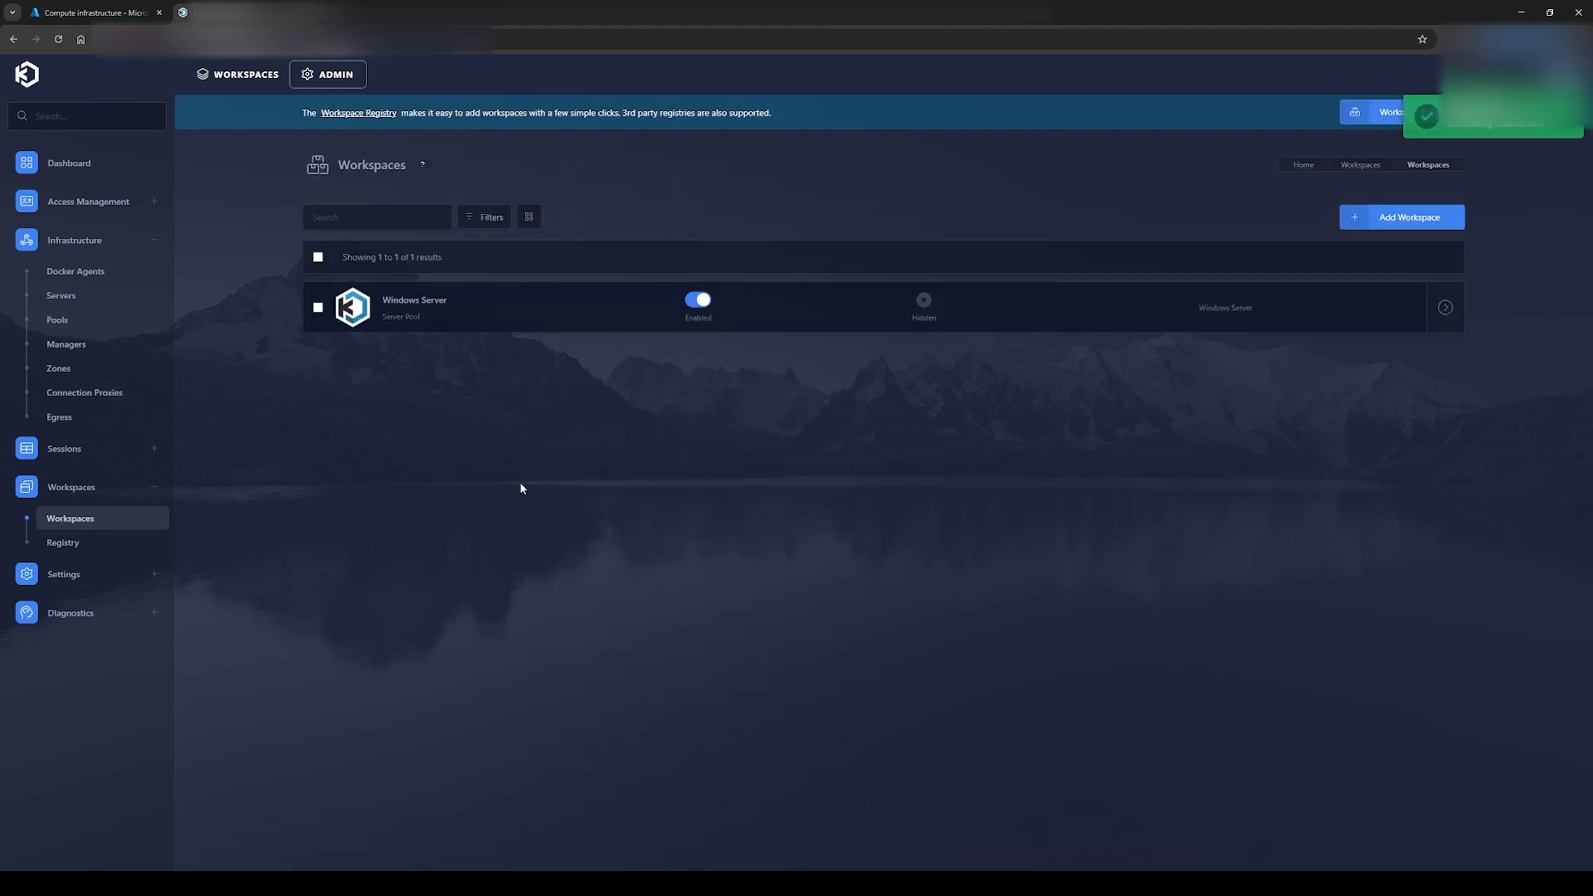
# Step: Start another workspace of type Pool with Microsoft Excel as both friendly name and description
pyautogui.click(1410, 220)
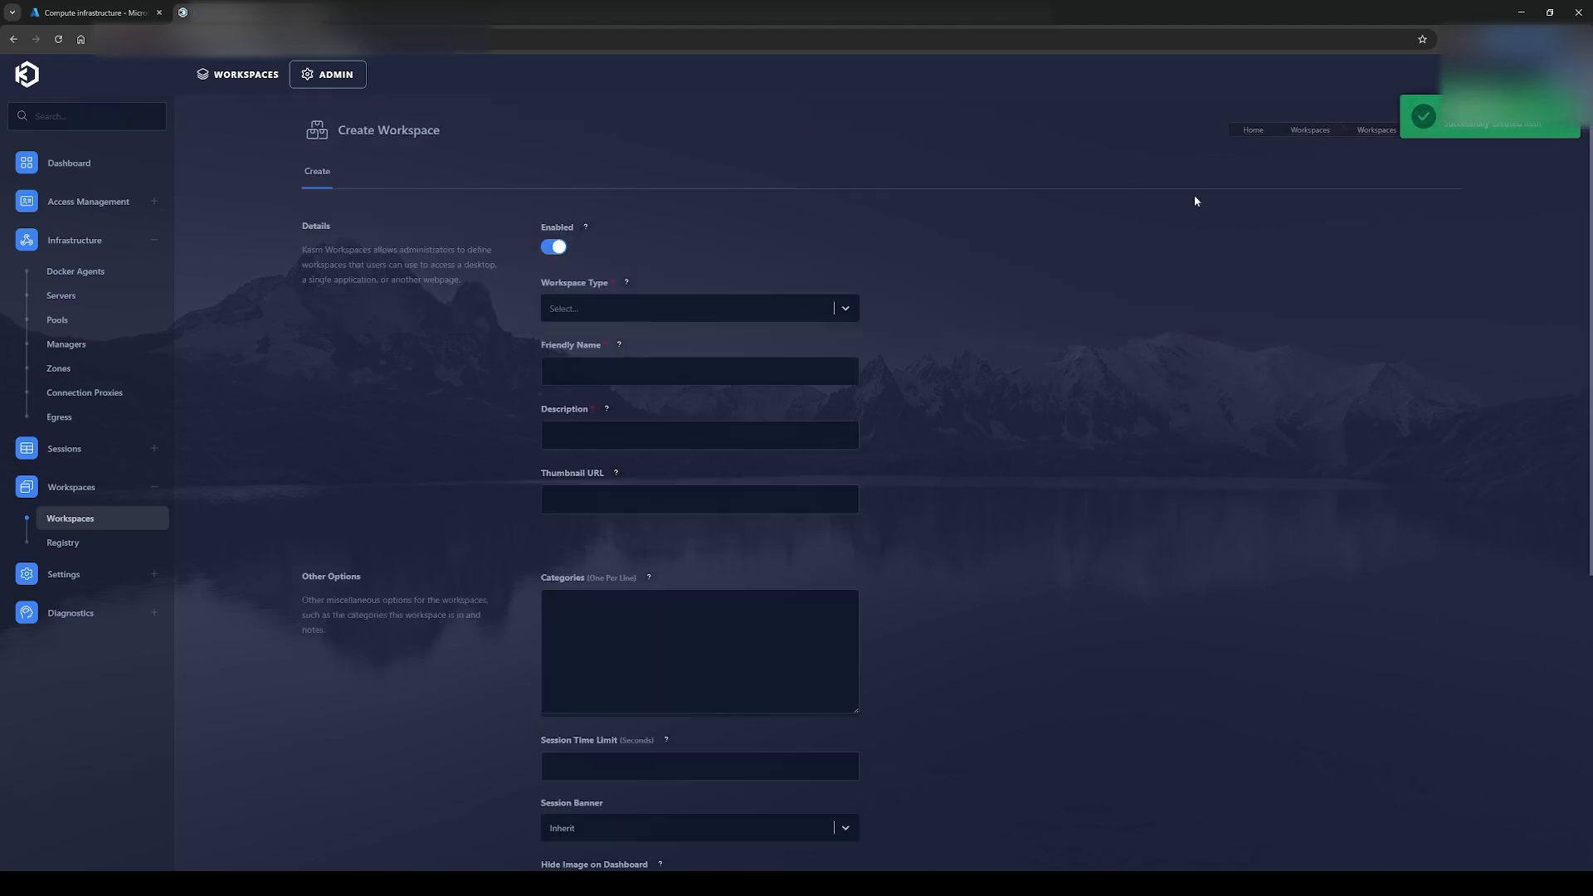
pyautogui.click(573, 309)
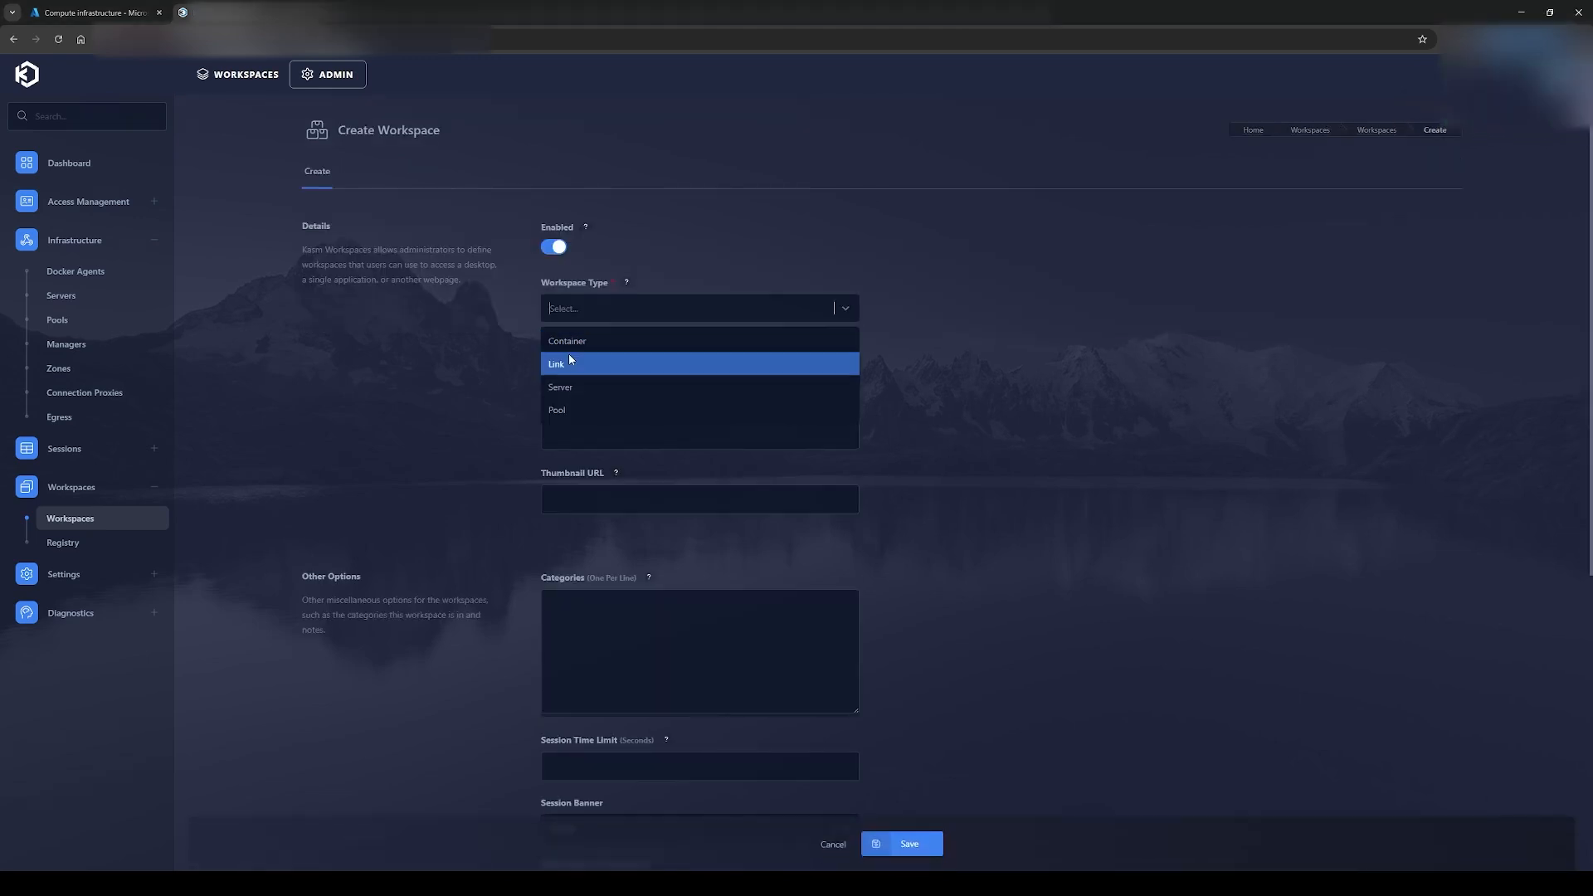
pyautogui.click(569, 411)
pyautogui.click(597, 367)
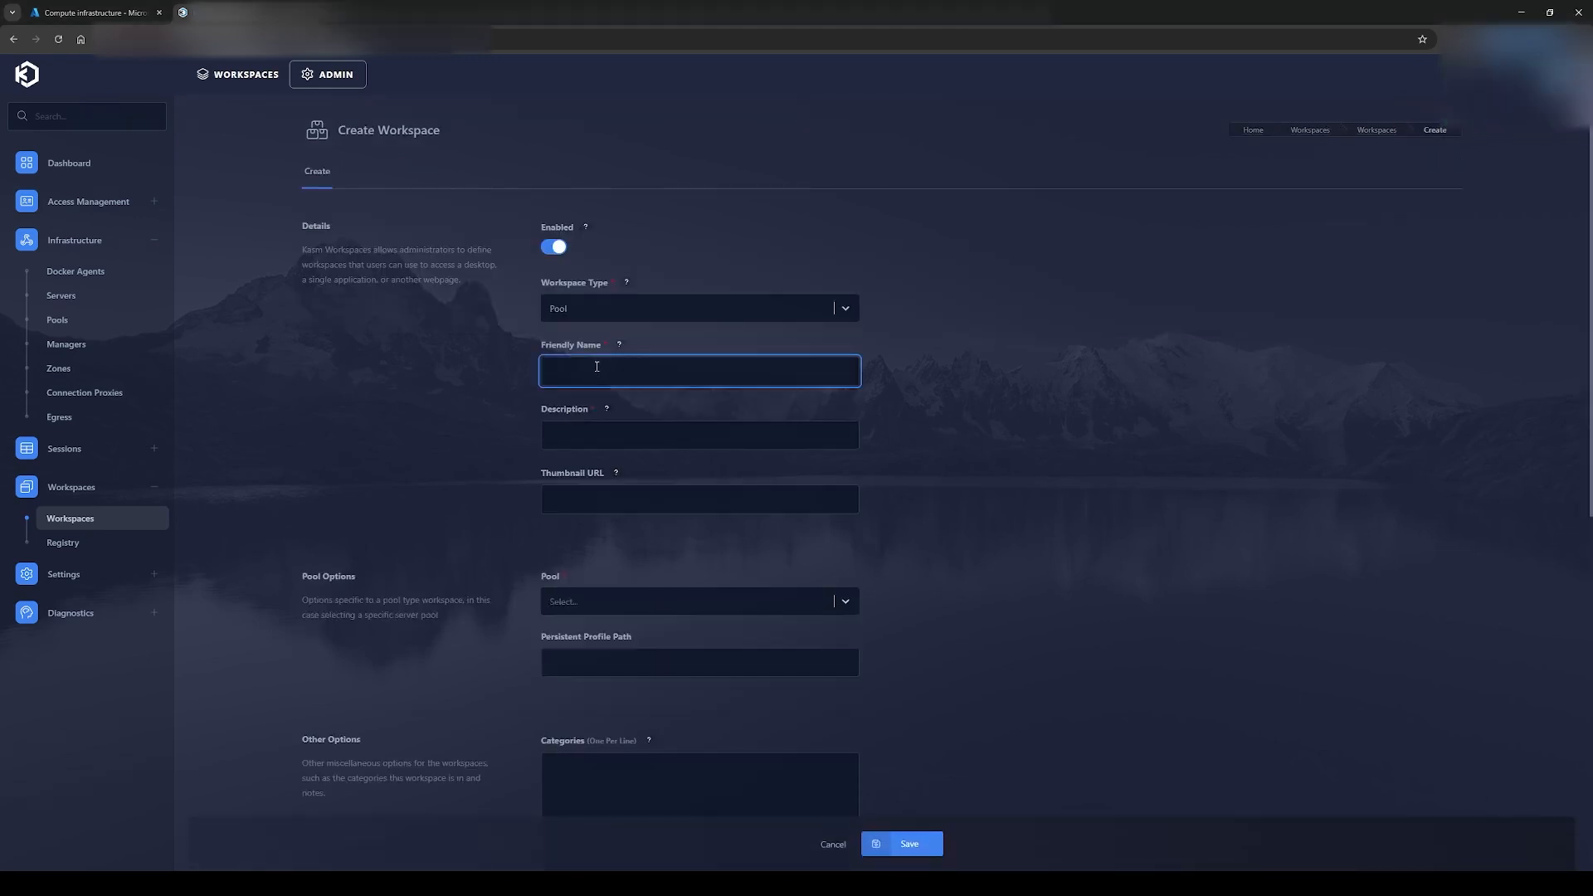
pyautogui.write('Microsoft Excel')
pyautogui.hotkey('ctrl', 'a')
pyautogui.click(546, 435)
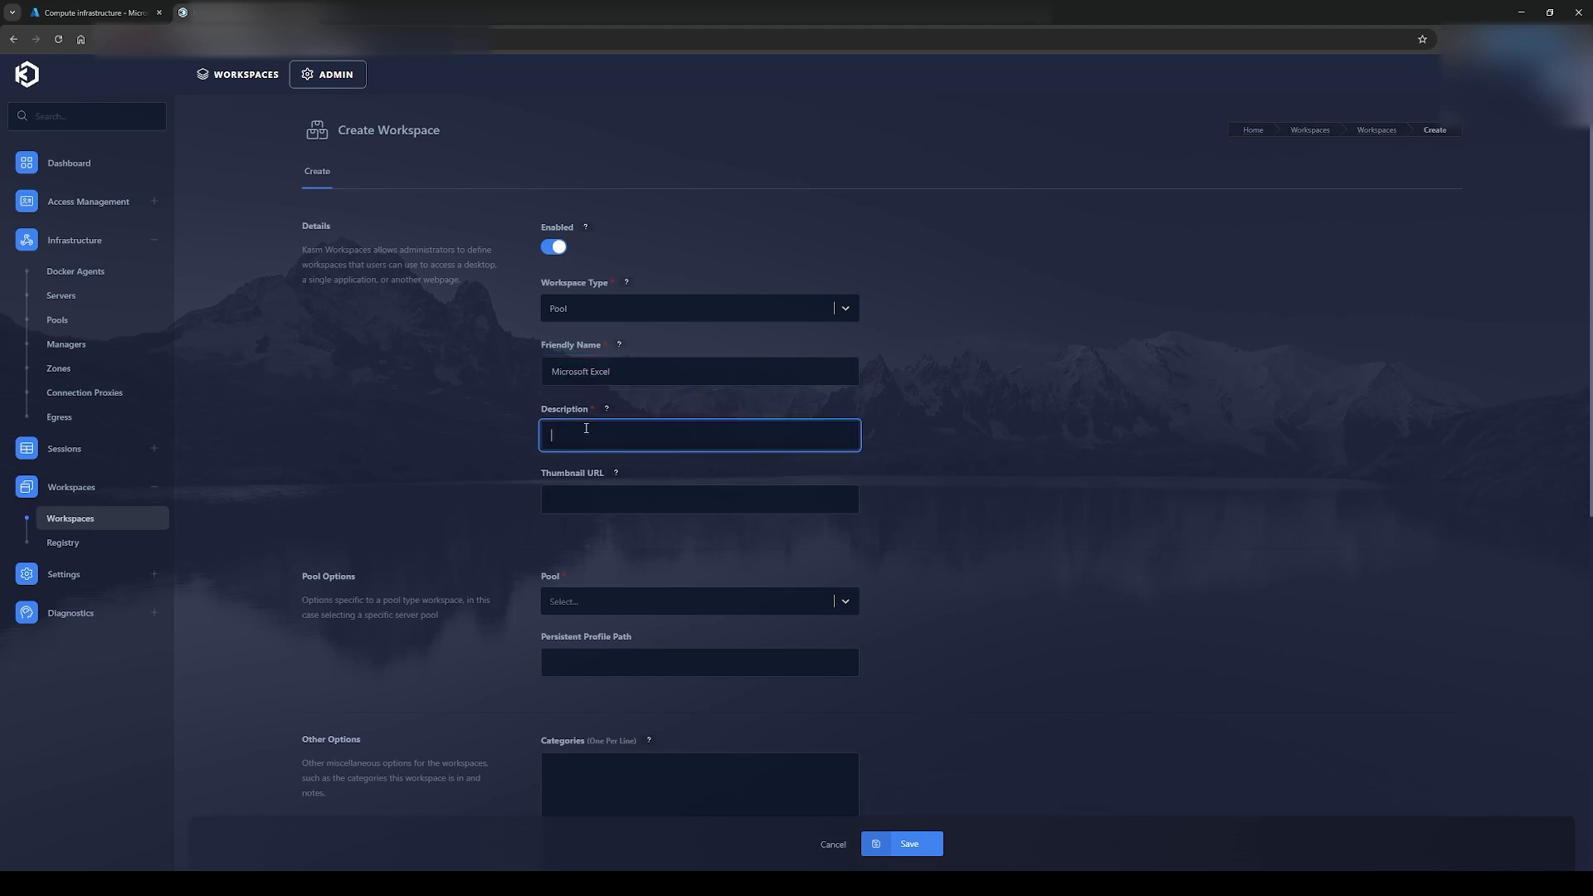
pyautogui.hotkey('ctrl', 'v')
# Step: Assign Azure Windows Pool to the Microsoft Excel workspace, enable RemoteApp and choose Web native client as the RDP client option
pyautogui.click(572, 593)
pyautogui.click(576, 634)
pyautogui.click(554, 656)
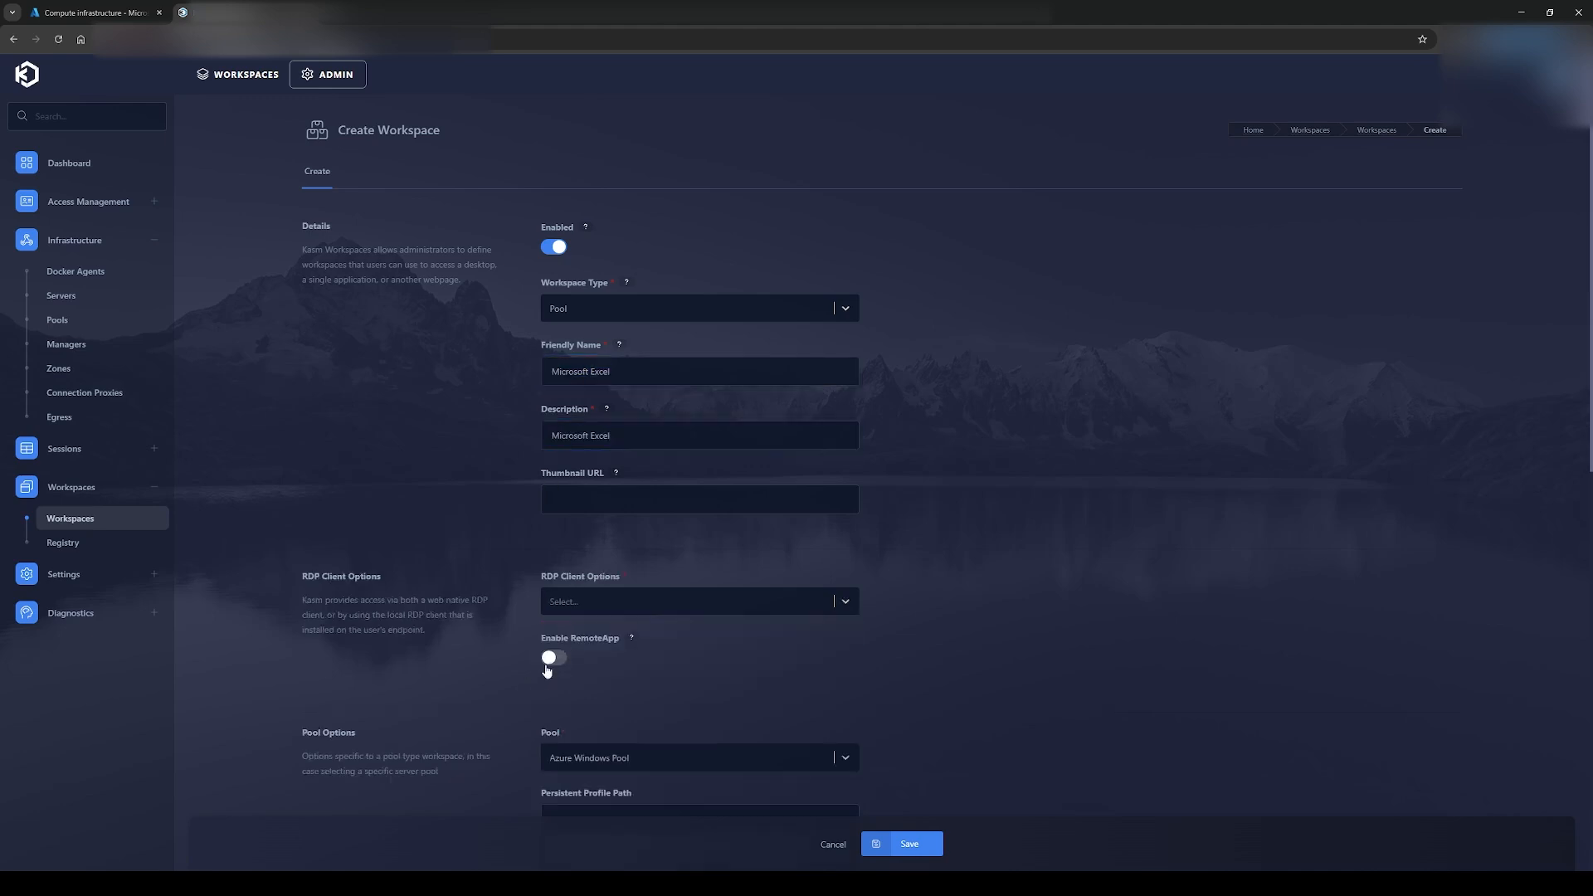
pyautogui.scroll(-3, 621, 643)
pyautogui.click(599, 355)
pyautogui.click(582, 432)
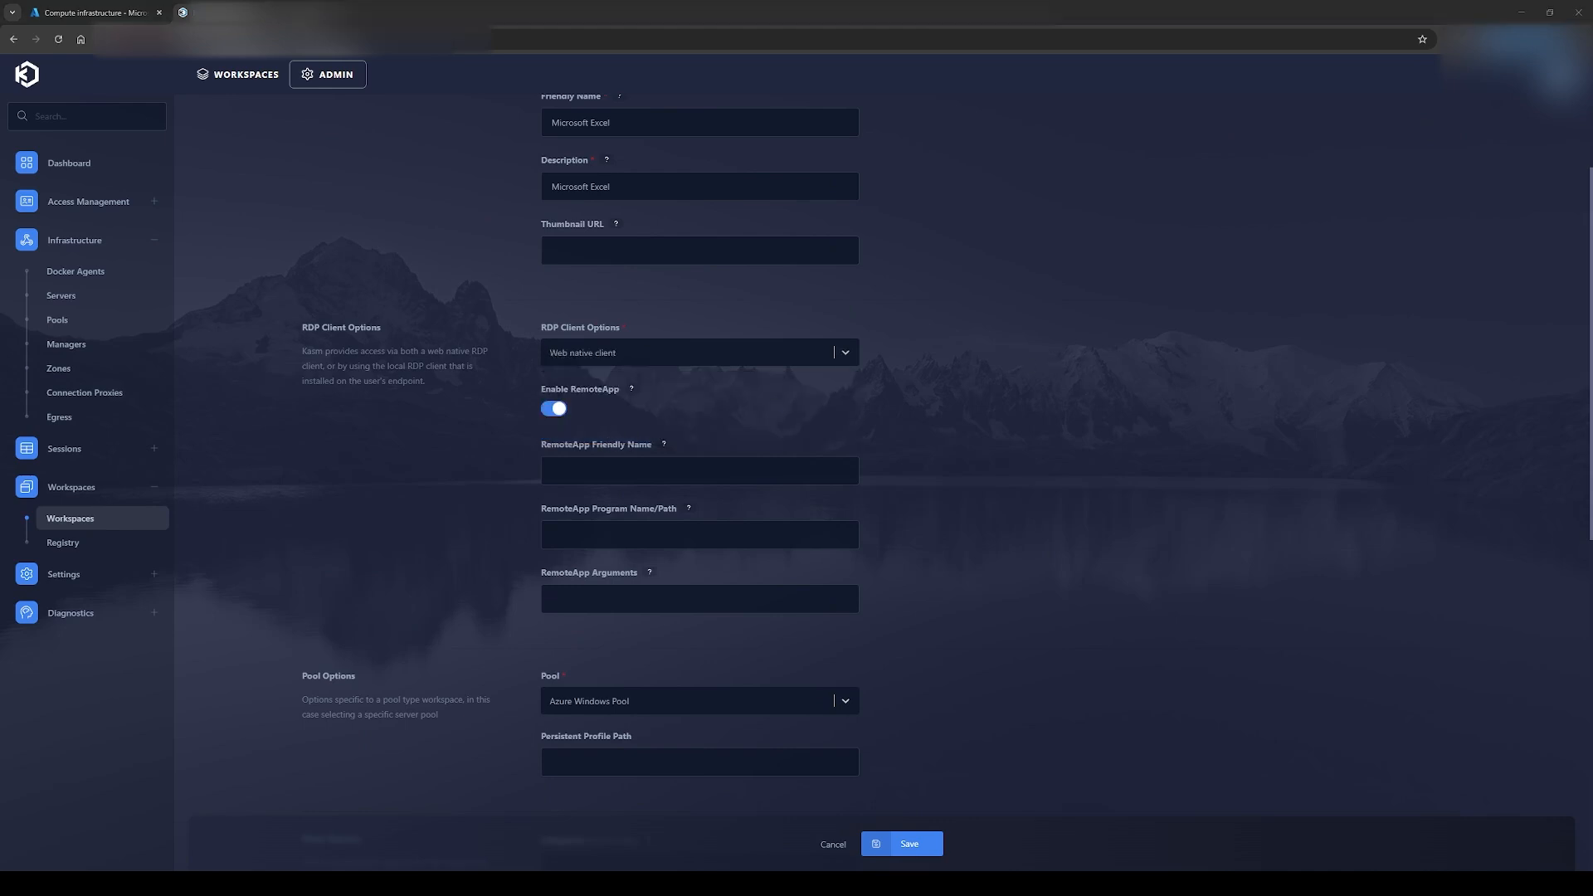
# Step: Set the RemoteApp friendly name to Microsoft Excel and its program path to C:\Program Files\Microsoft Office\root\Office16\EXCEL.EXE, and save the workspace
pyautogui.click(619, 470)
pyautogui.hotkey('ctrl', 'v')
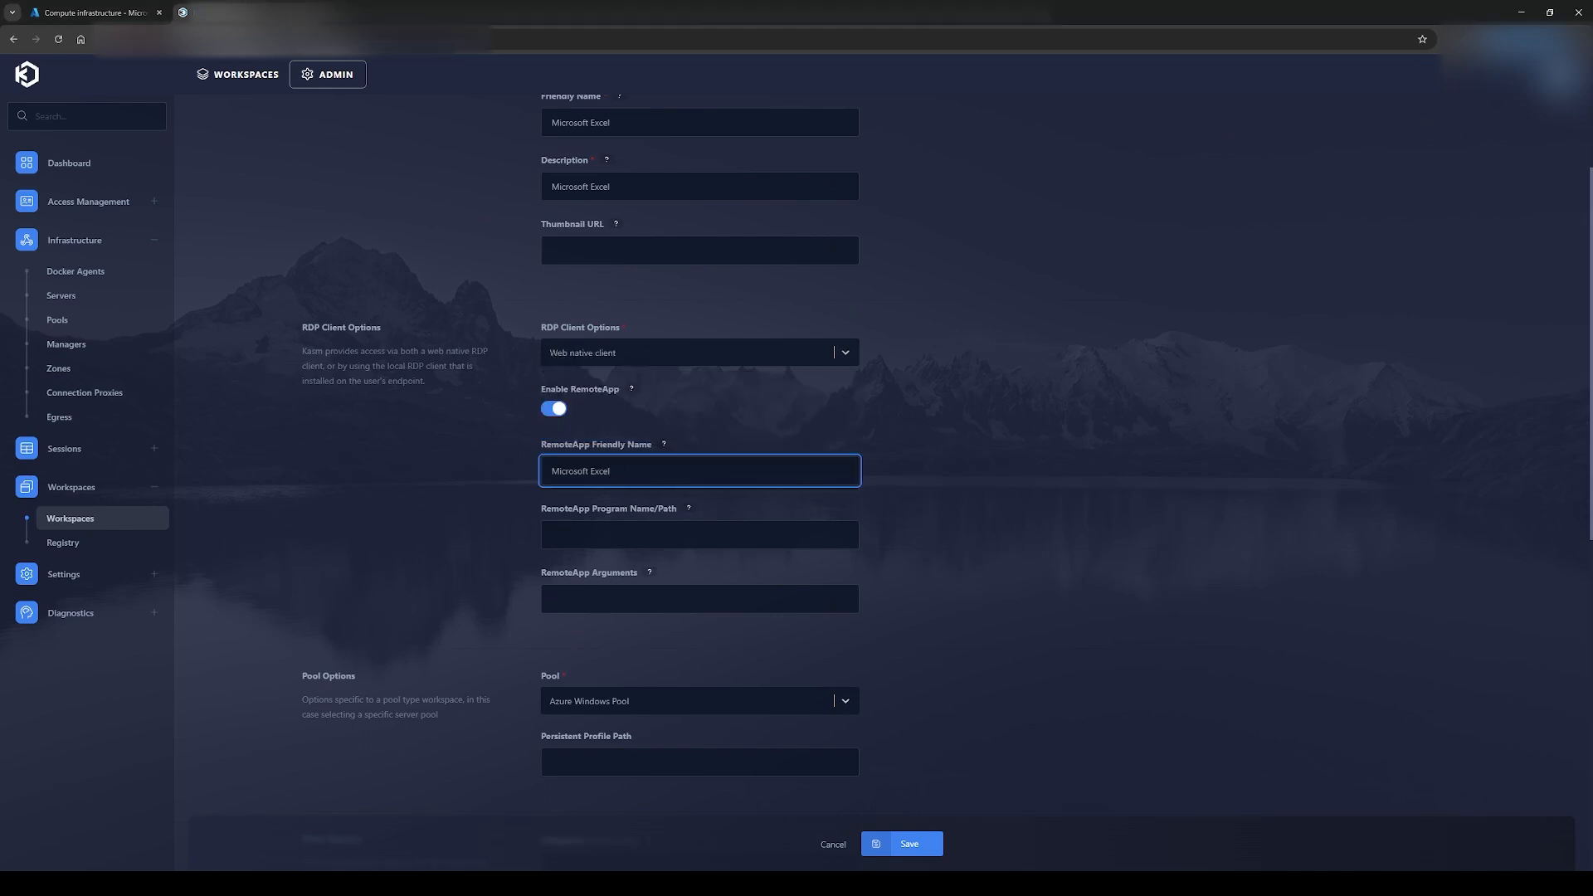
pyautogui.click(715, 539)
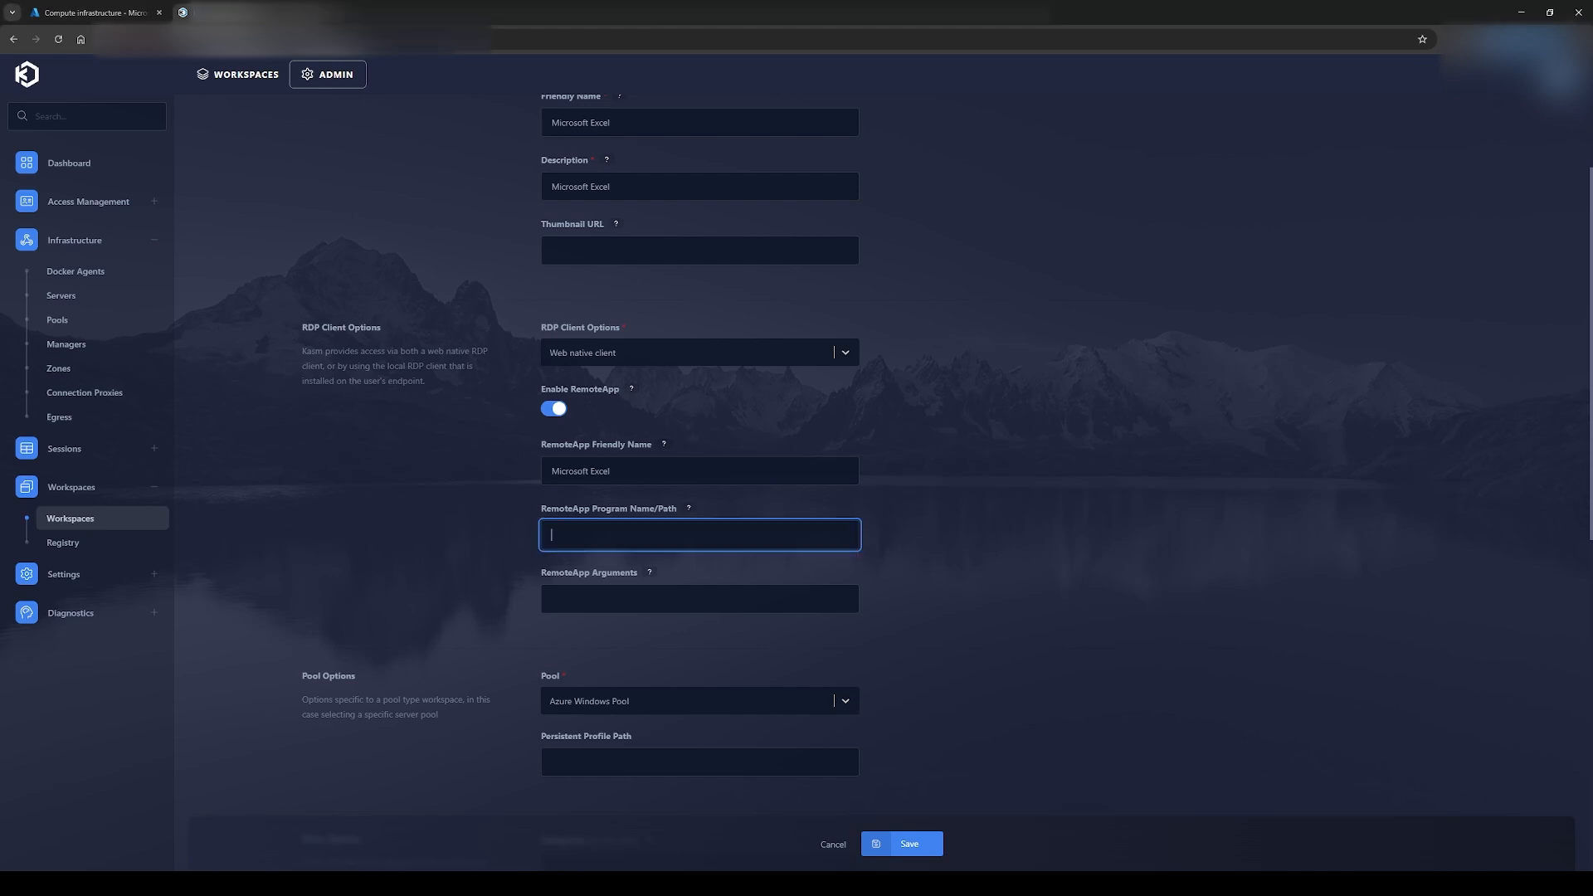
pyautogui.hotkey('ctrl', 'v')
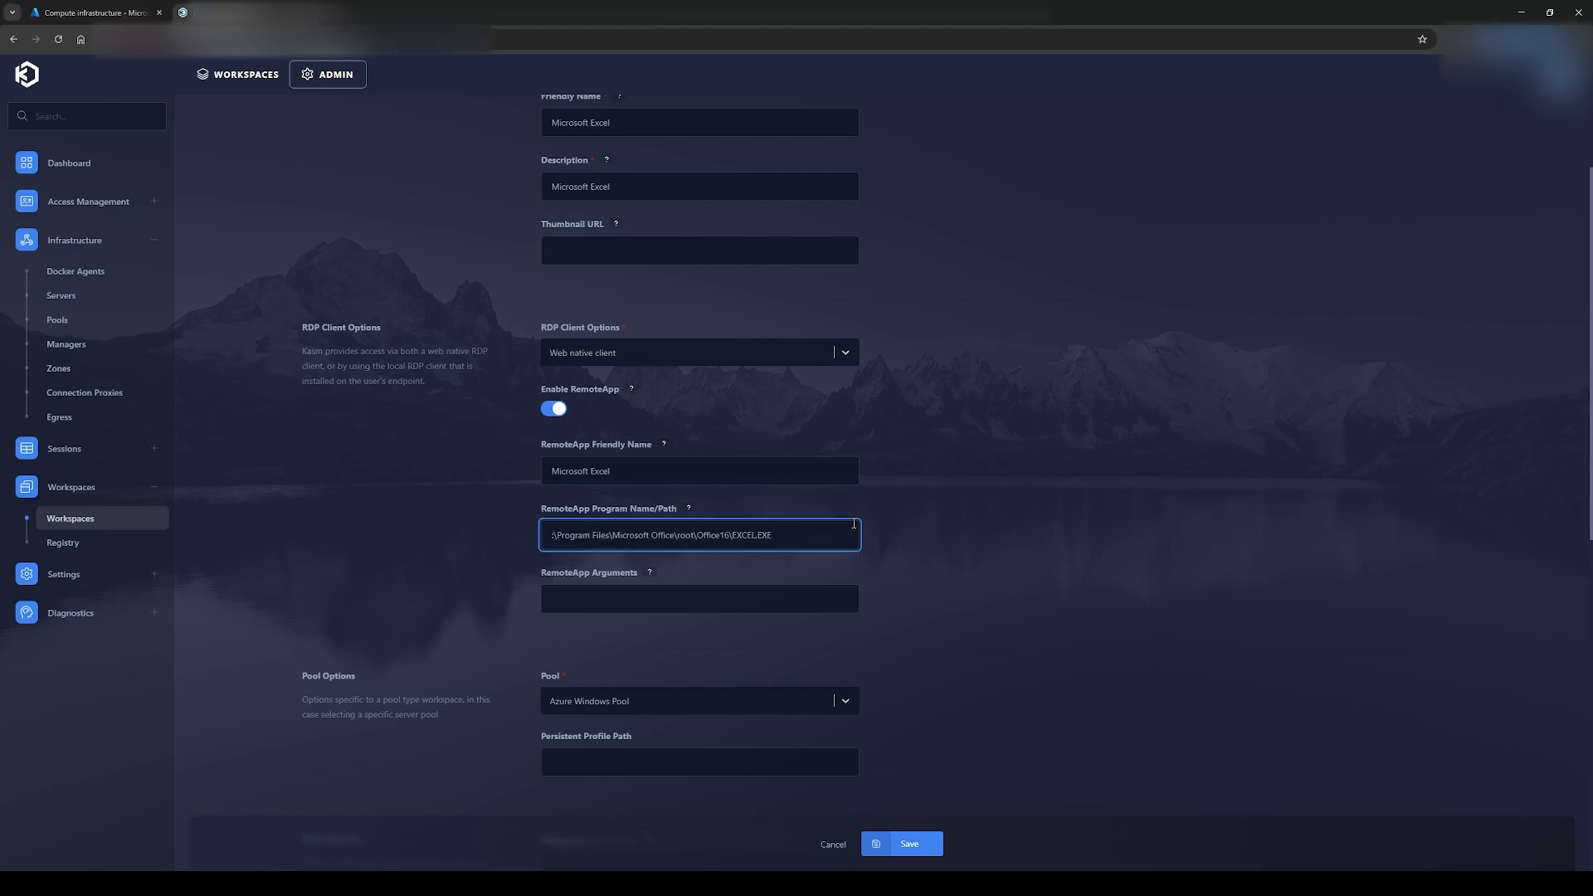
pyautogui.write('C')
pyautogui.click(1037, 449)
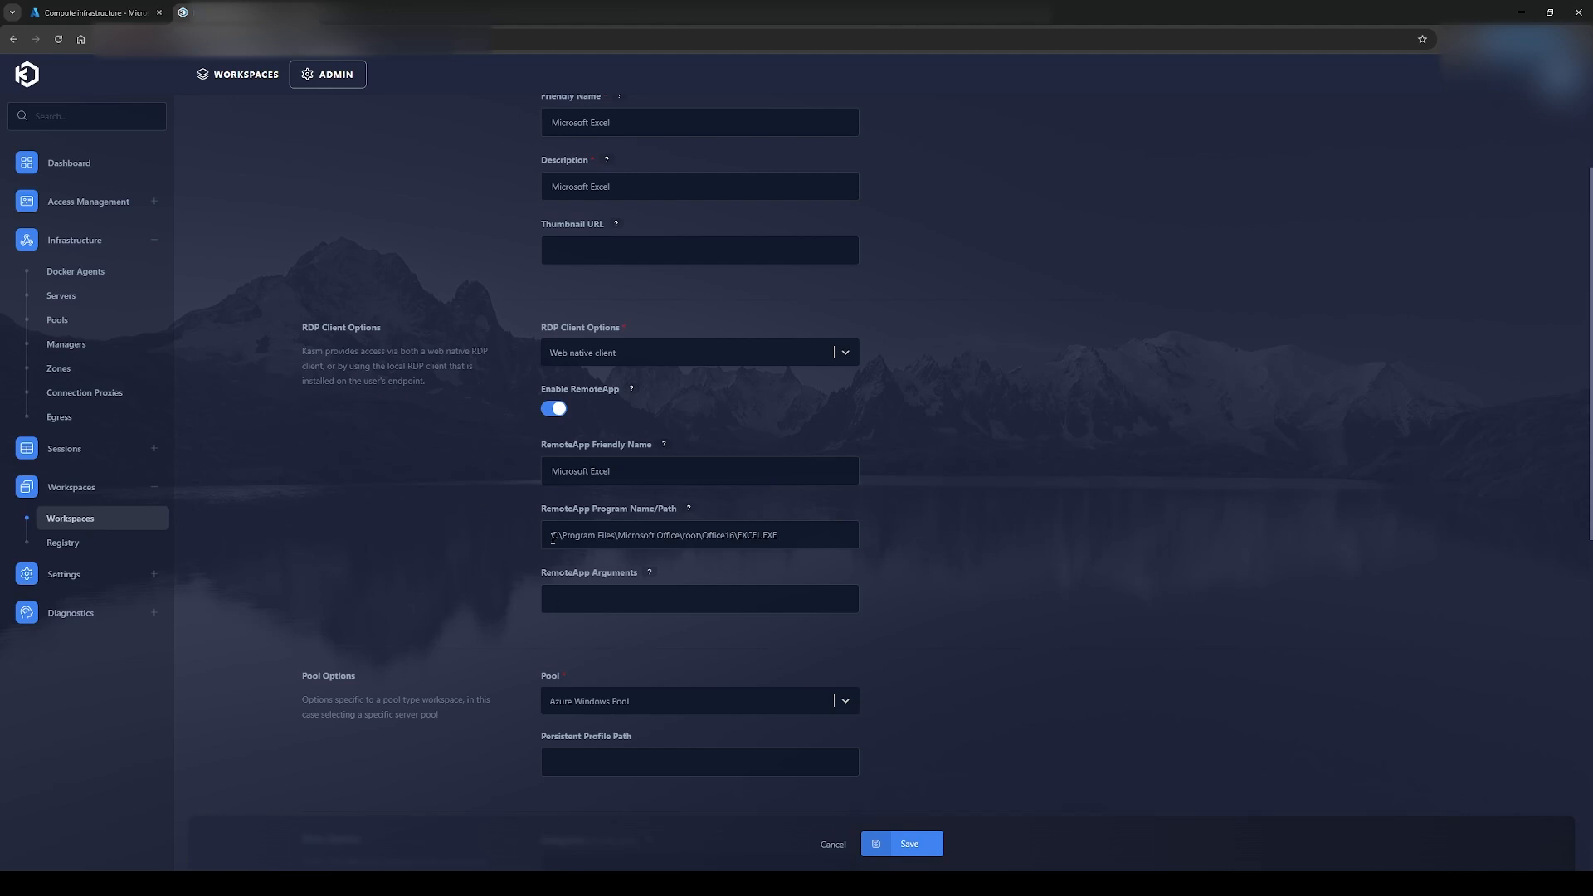
pyautogui.moveTo(552, 539); pyautogui.dragTo(849, 538)
pyautogui.click(1020, 697)
pyautogui.scroll(-5, 1150, 383)
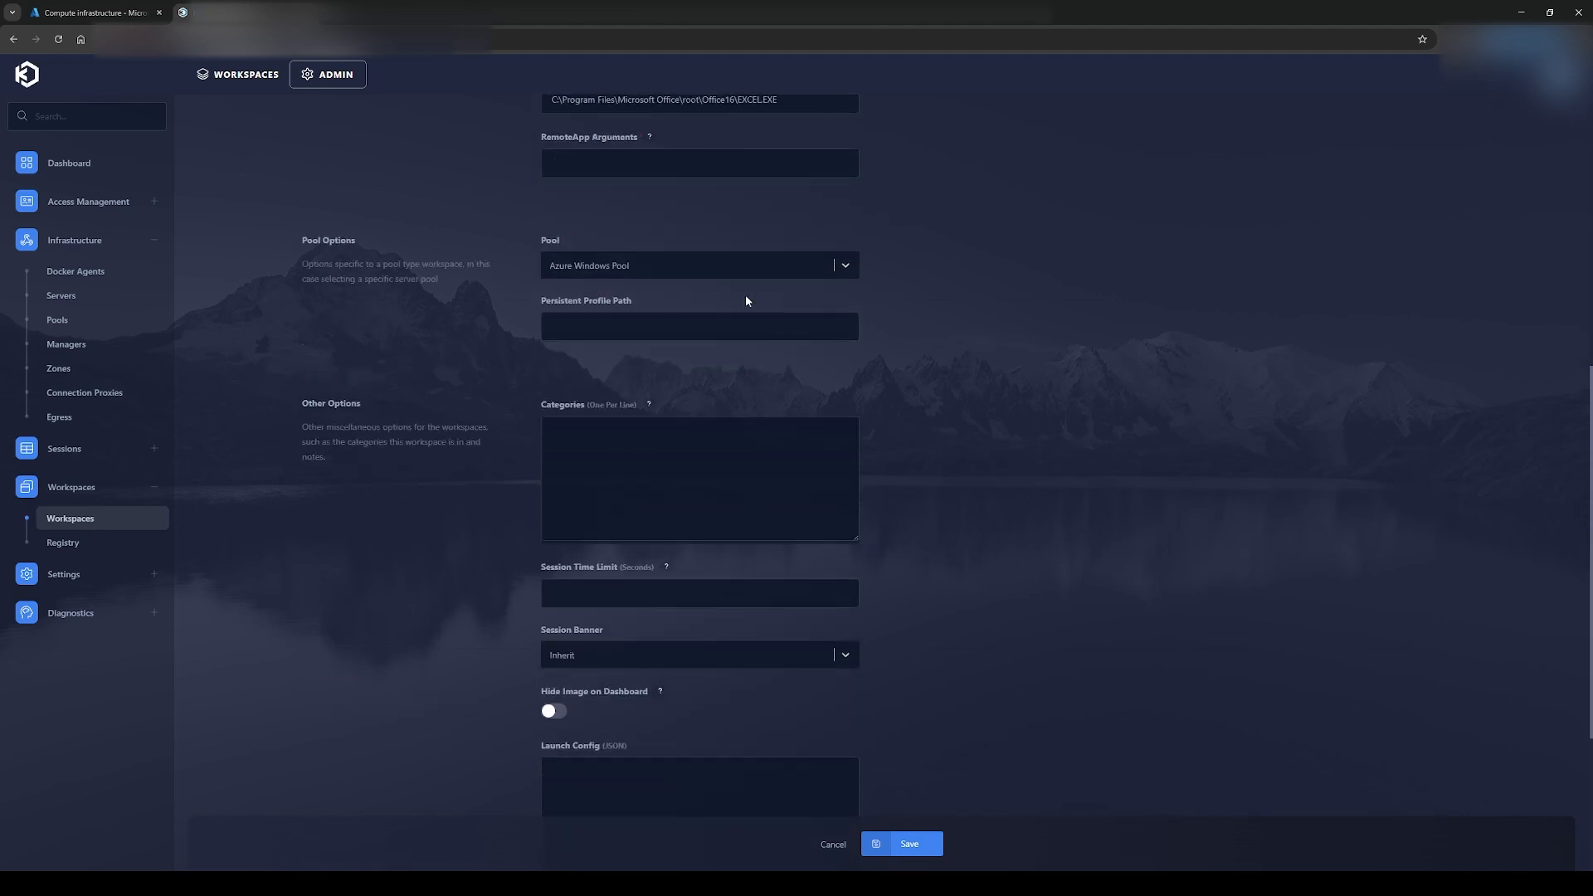
pyautogui.scroll(8, 1047, 565)
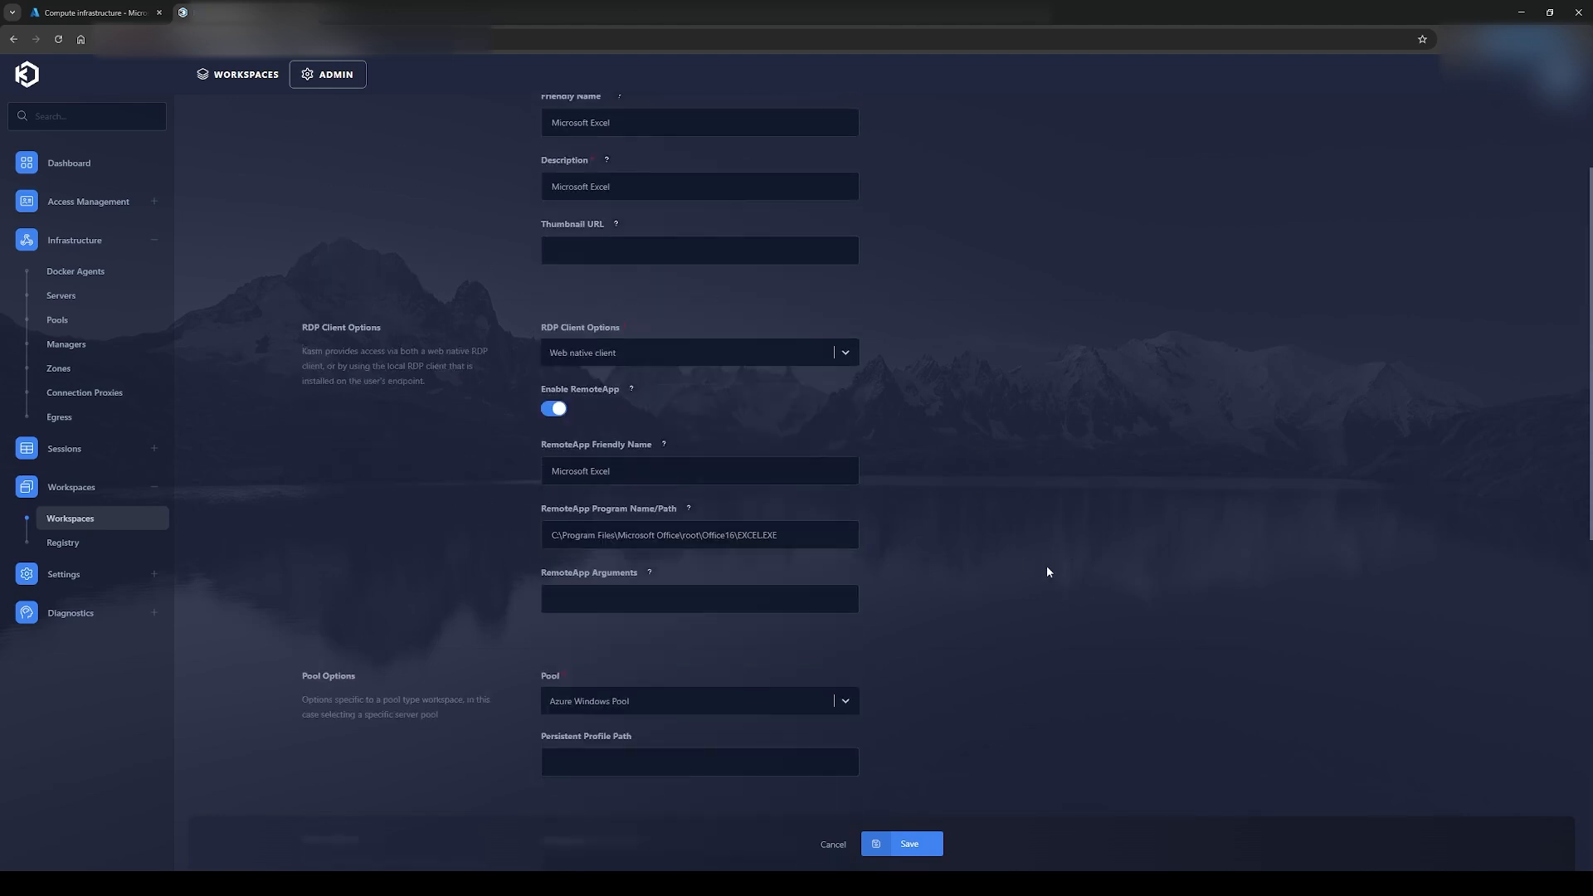
pyautogui.click(923, 844)
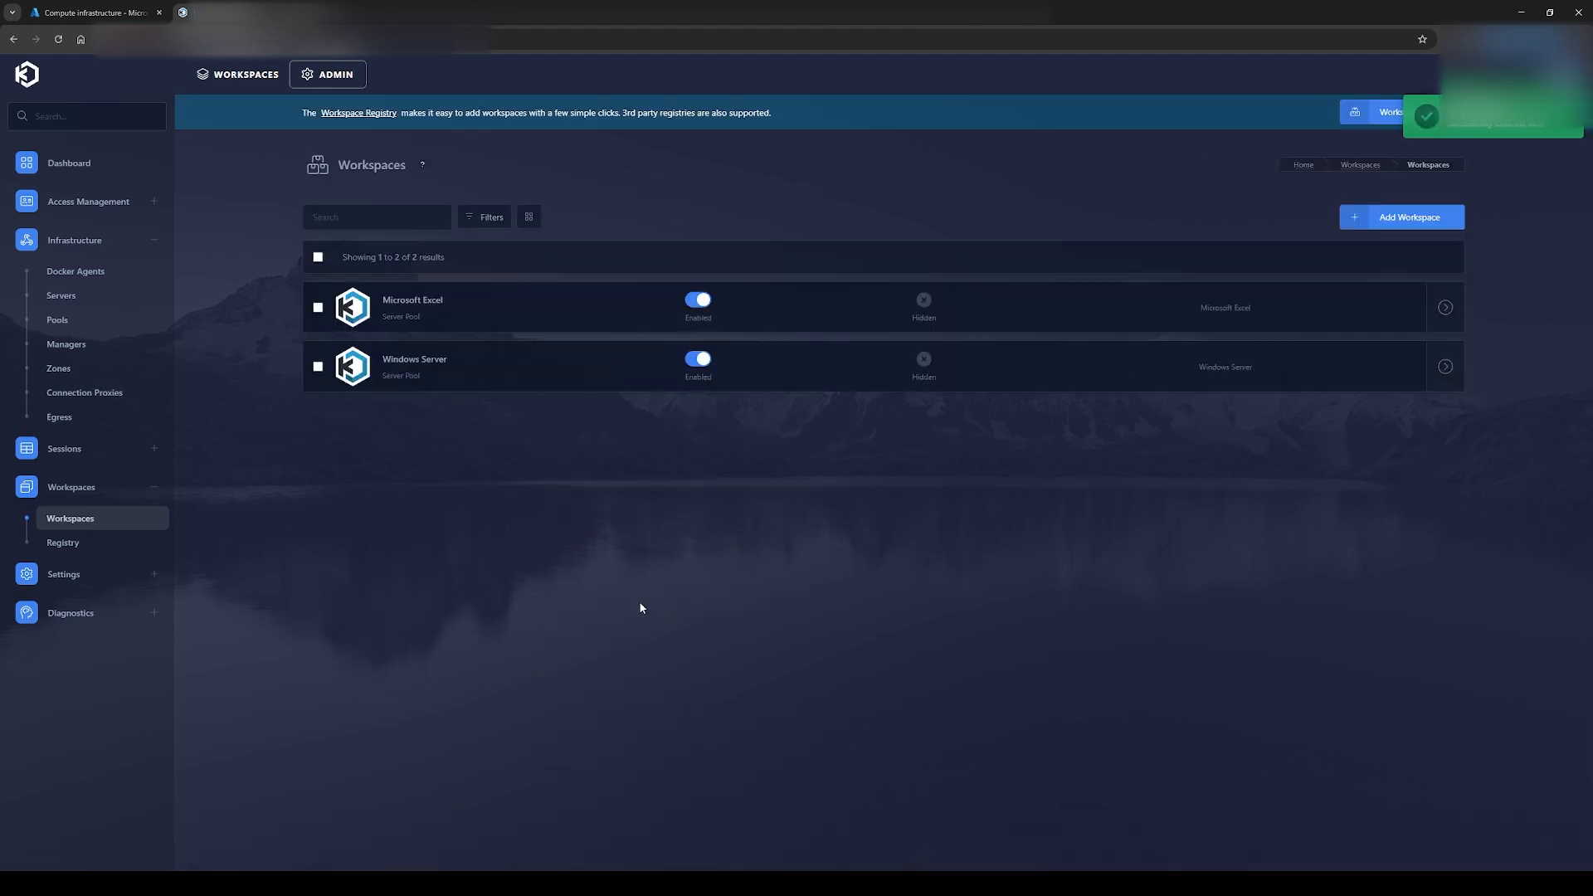
# Step: Launch a Windows Server workspace session in a new tab and check the status of the autoscaled servers in the admin server list
pyautogui.click(246, 74)
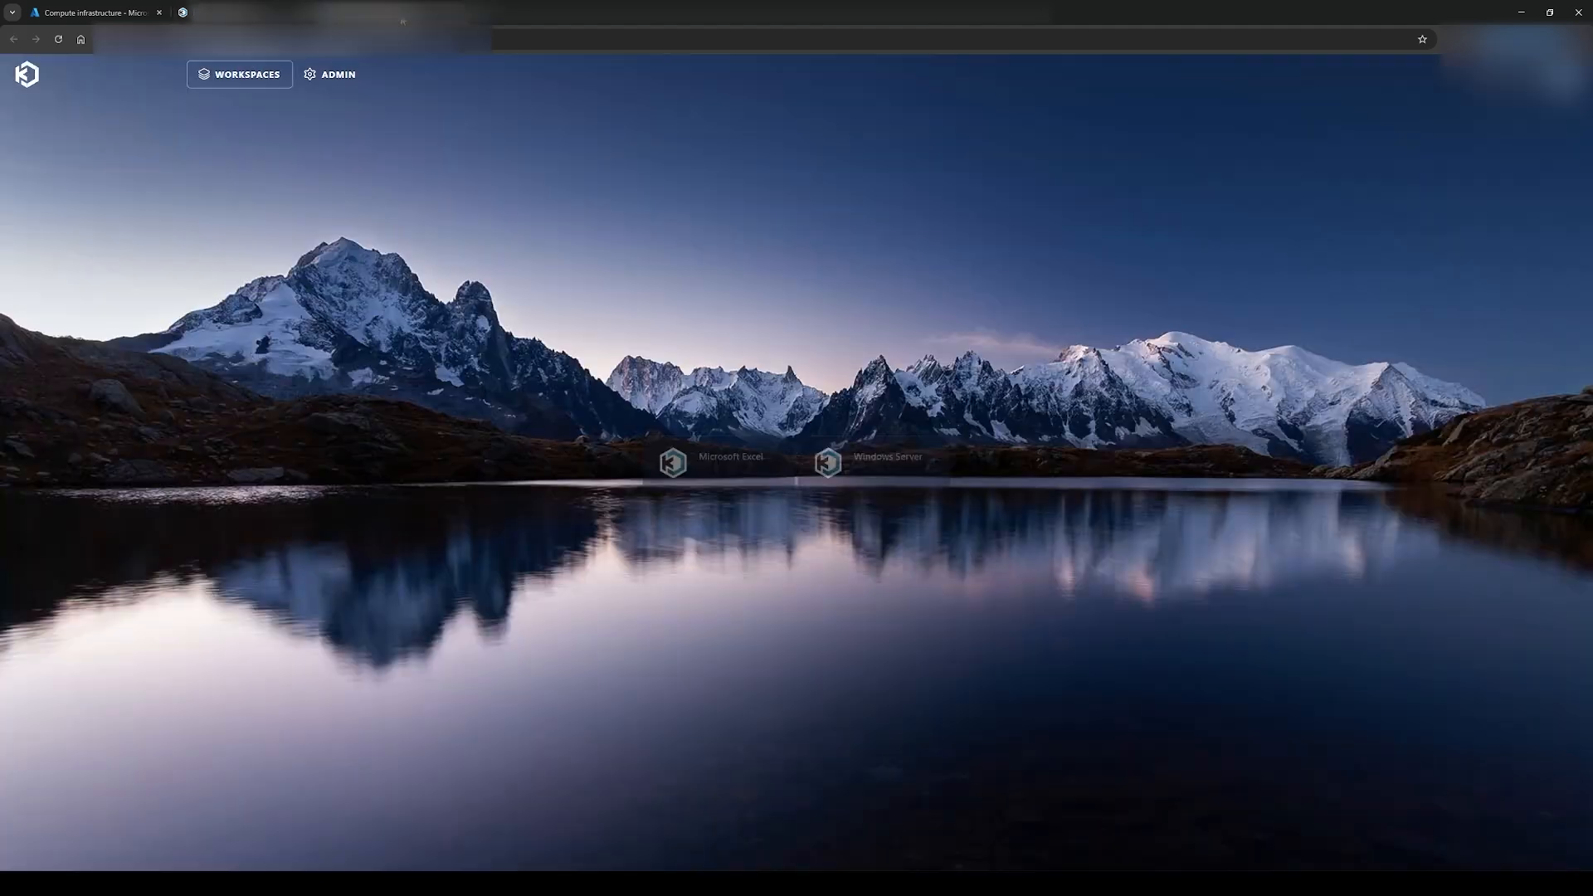
pyautogui.click(884, 463)
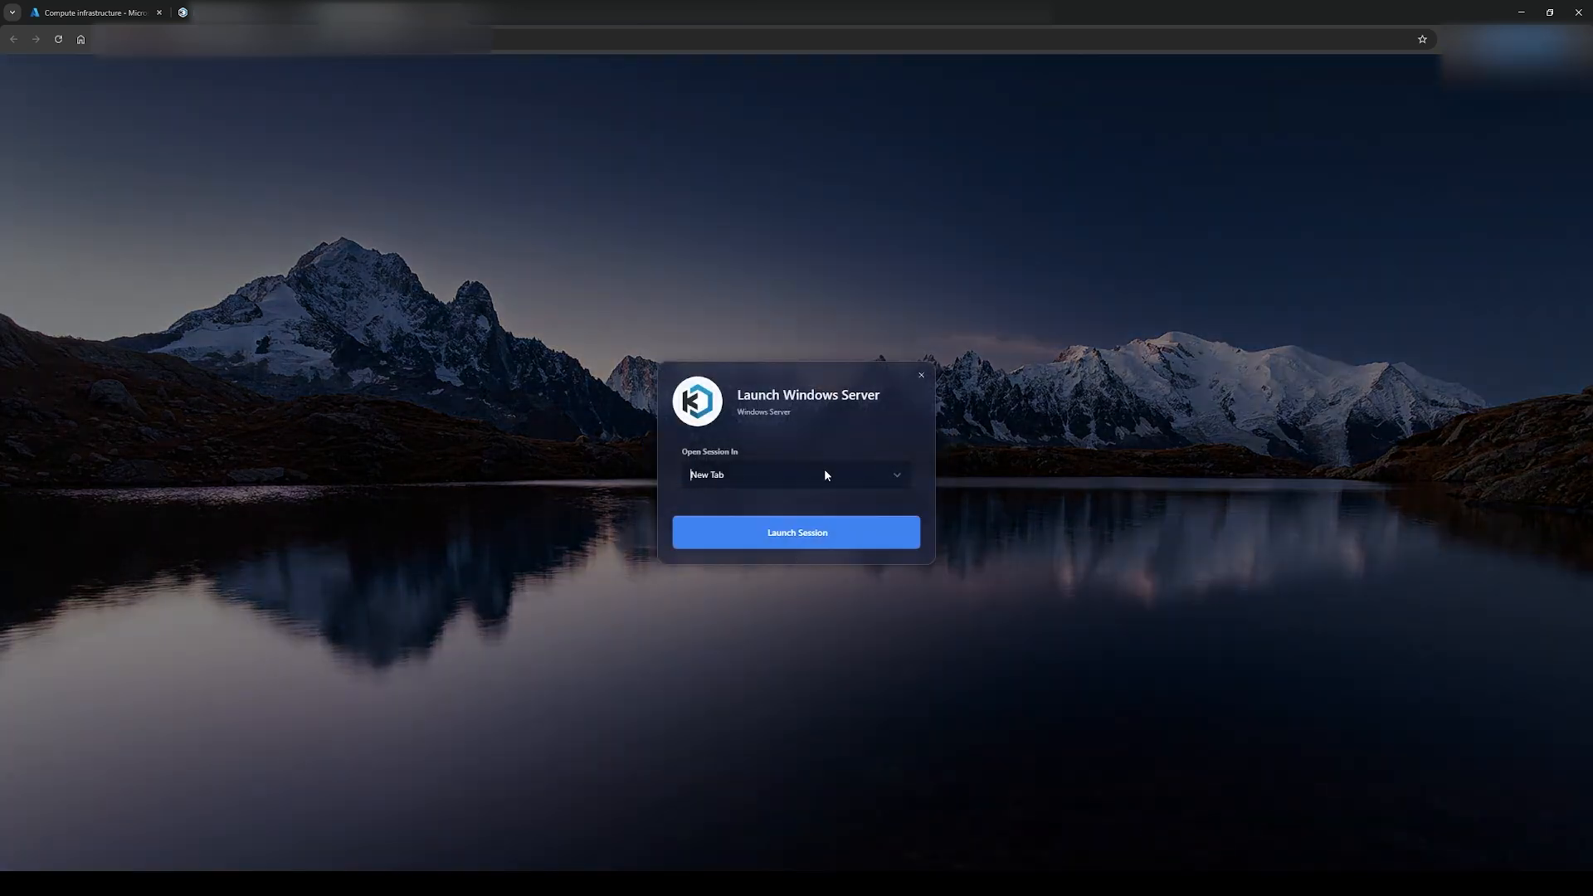
pyautogui.click(772, 535)
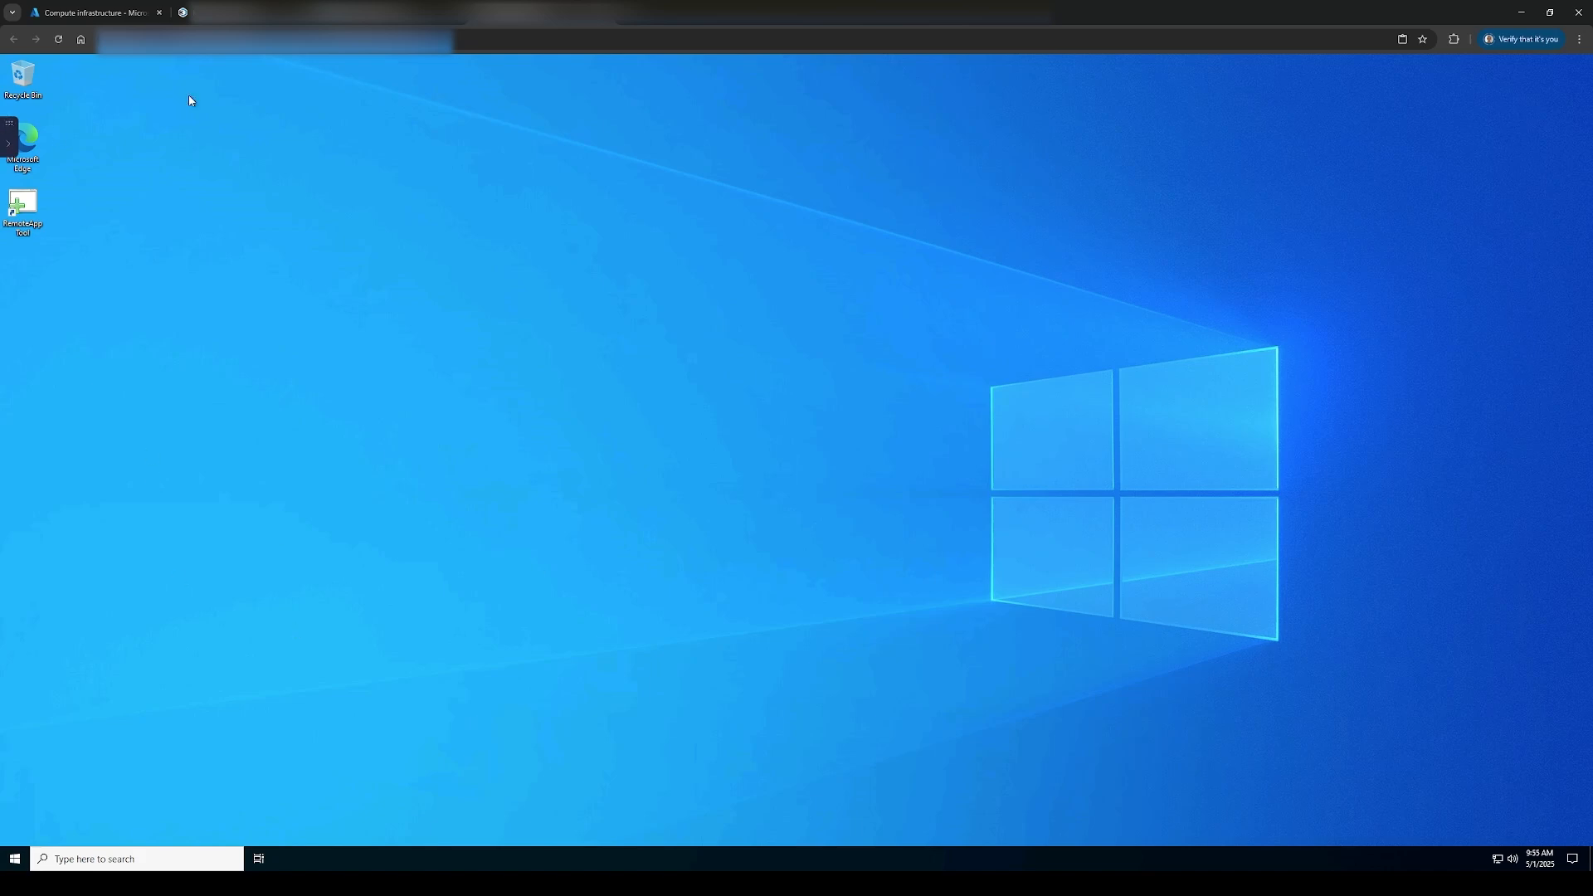
pyautogui.click(249, 18)
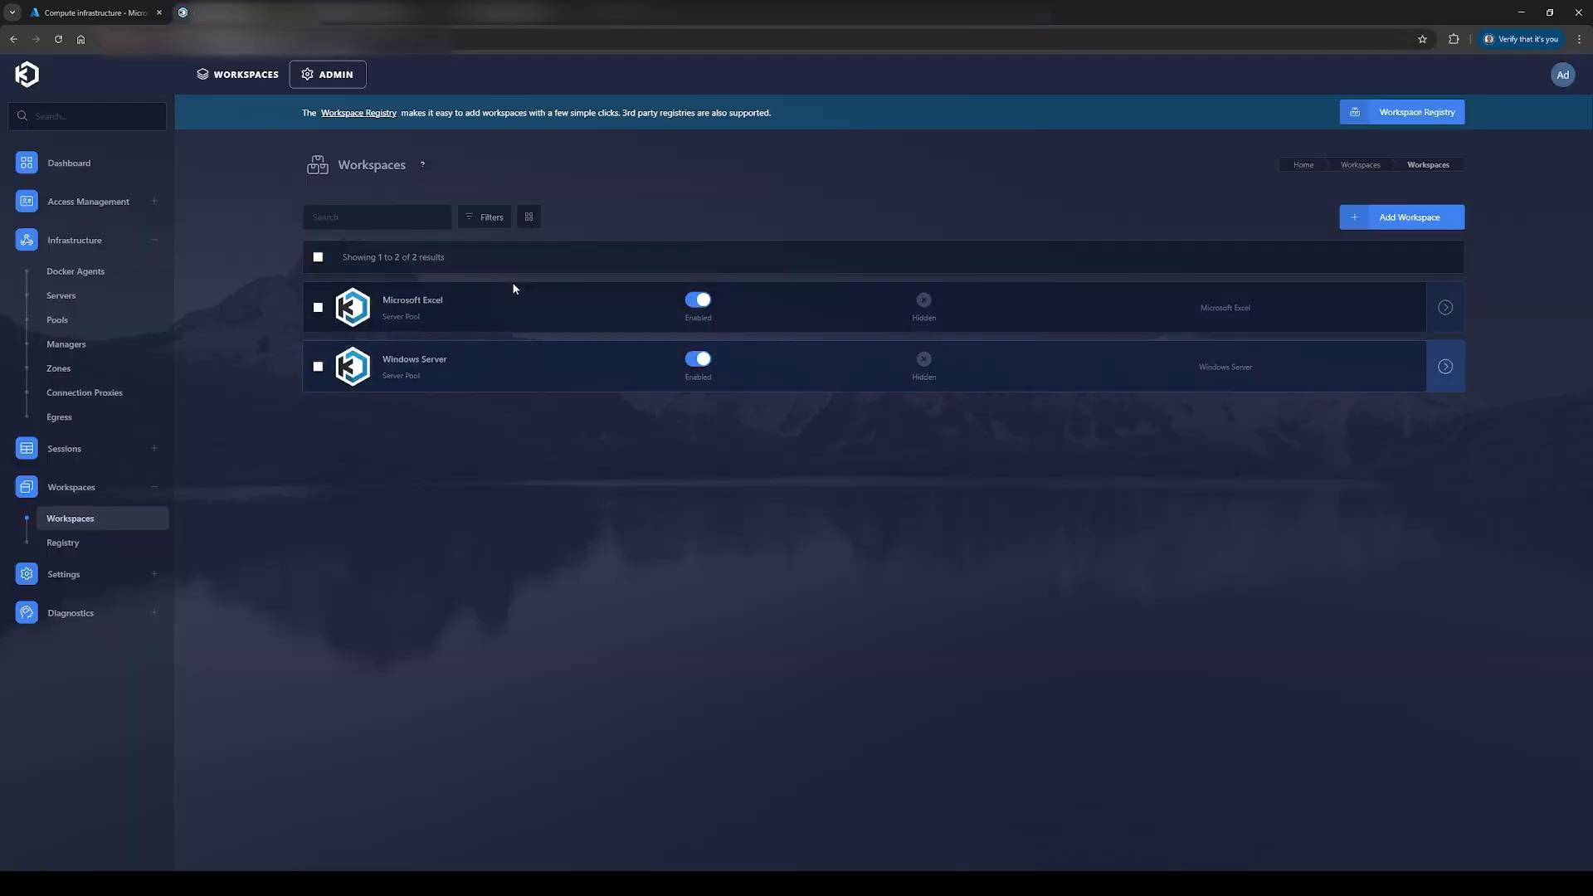
pyautogui.click(63, 297)
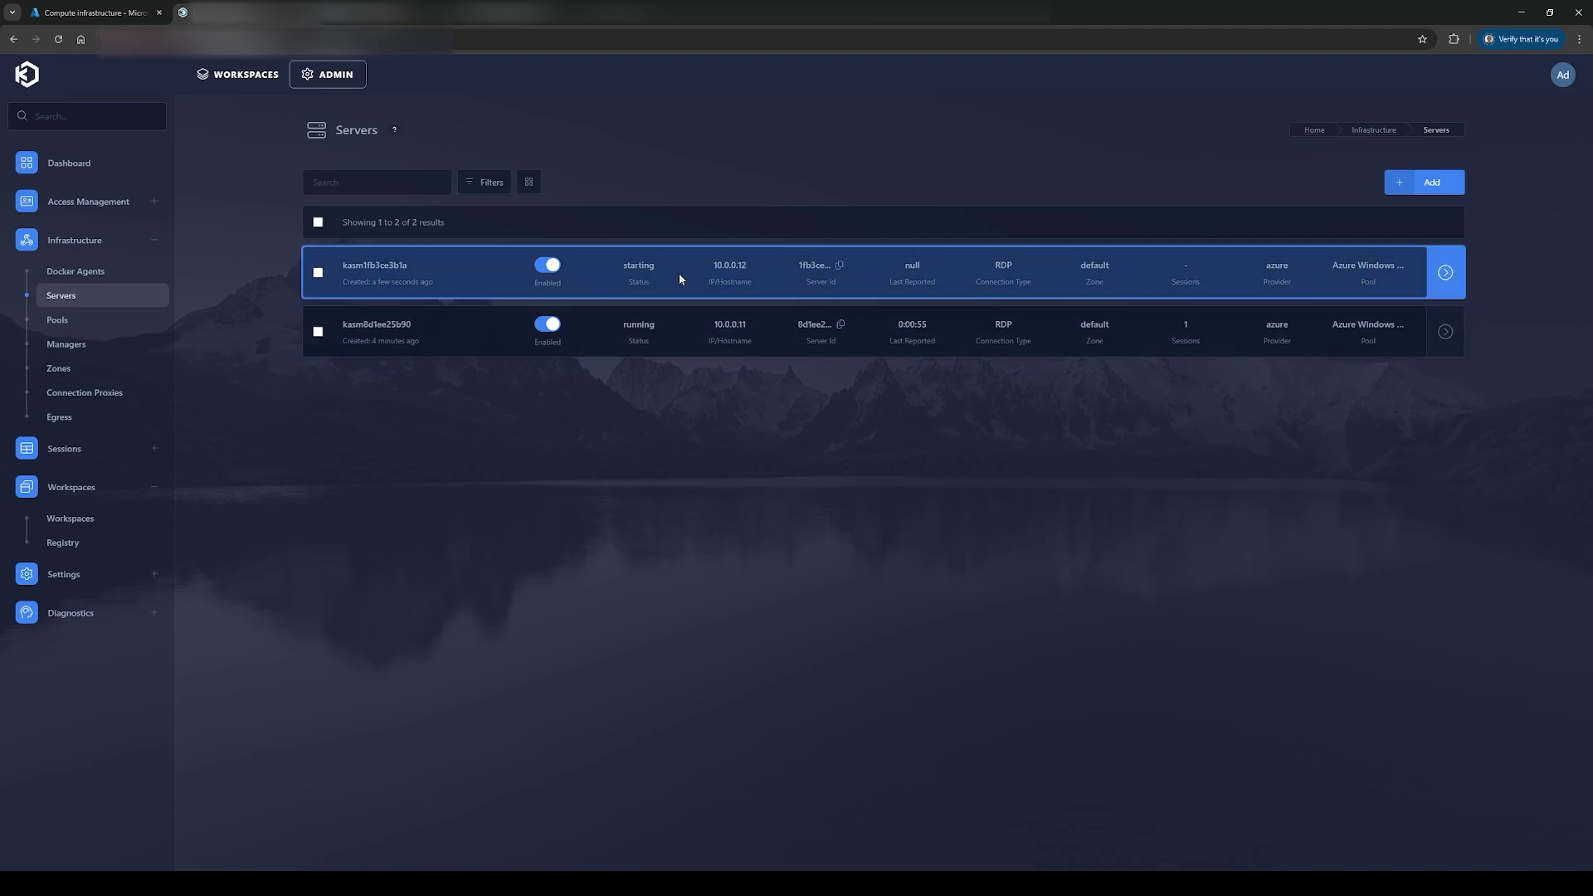
# Step: Delete the running Windows Server session from within the session
pyautogui.click(516, 15)
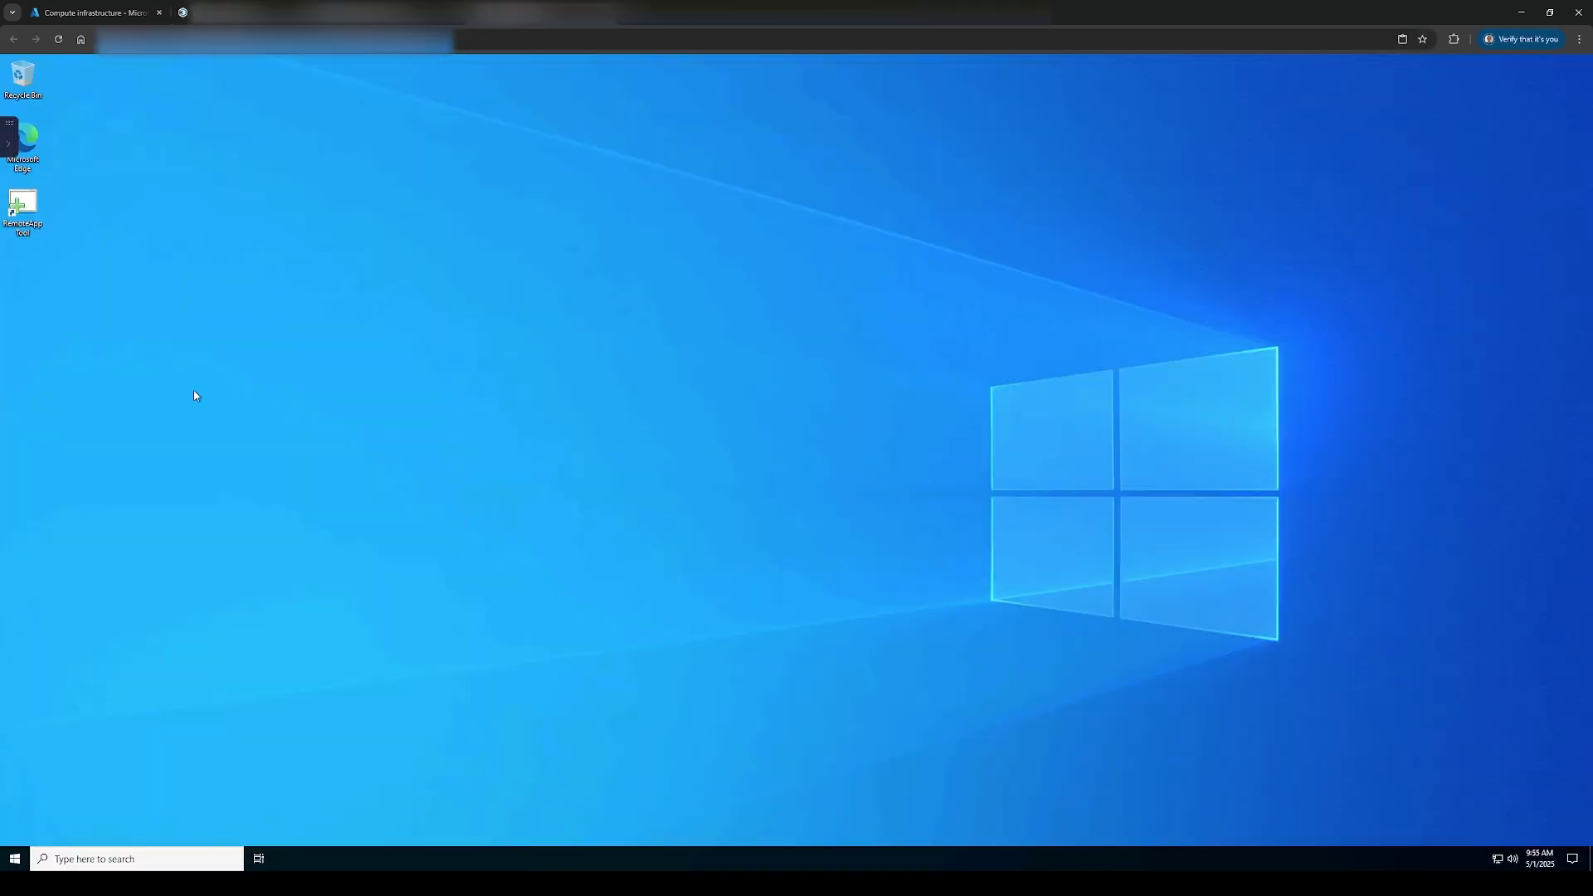
pyautogui.click(12, 152)
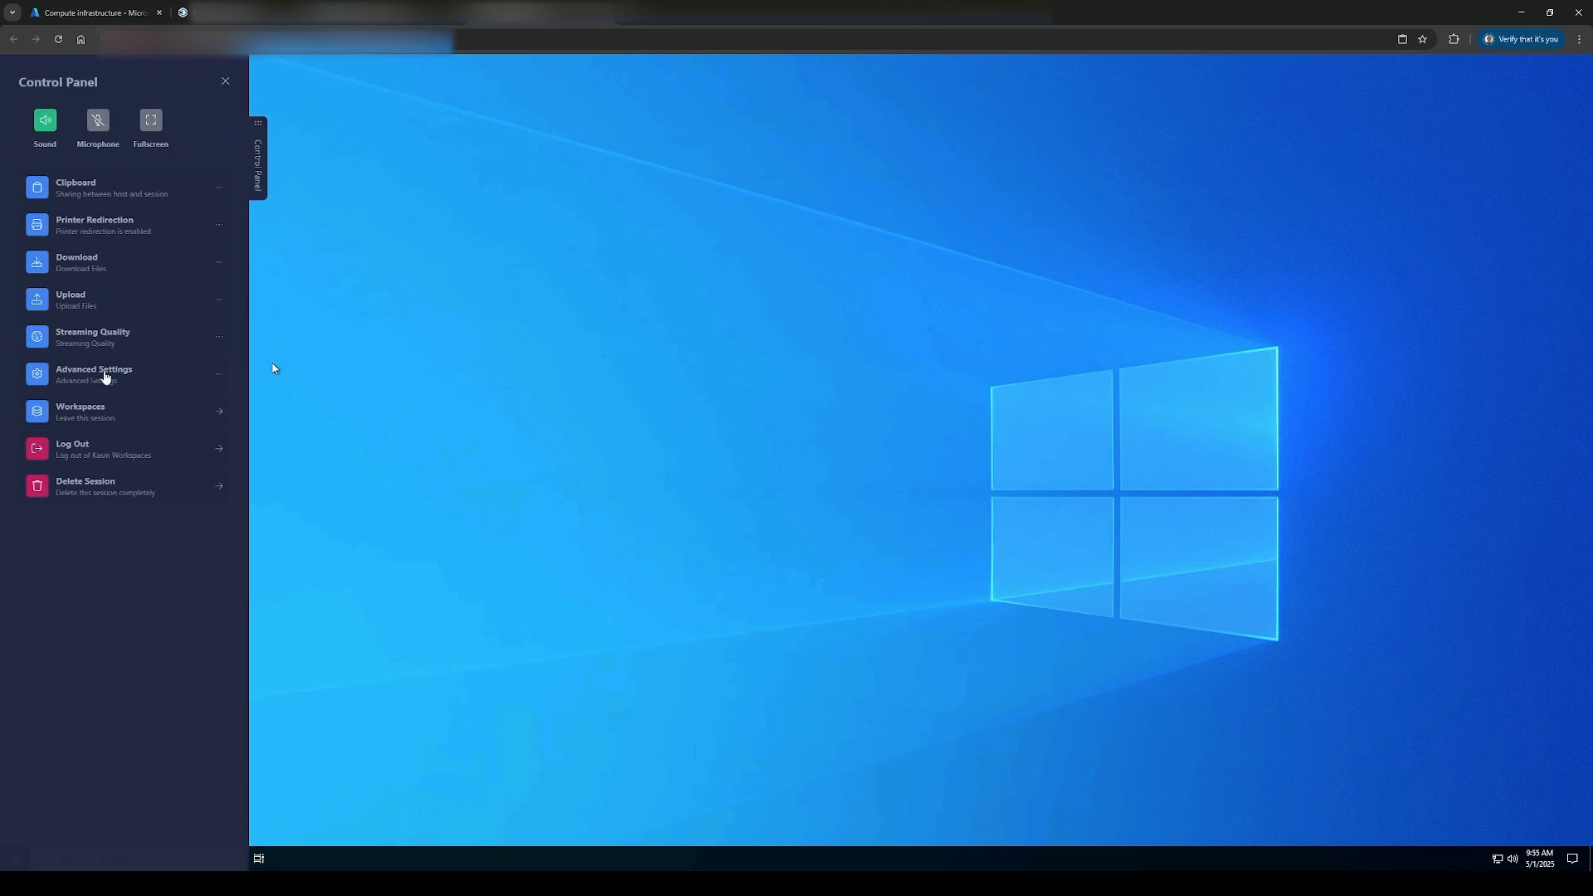
pyautogui.click(124, 486)
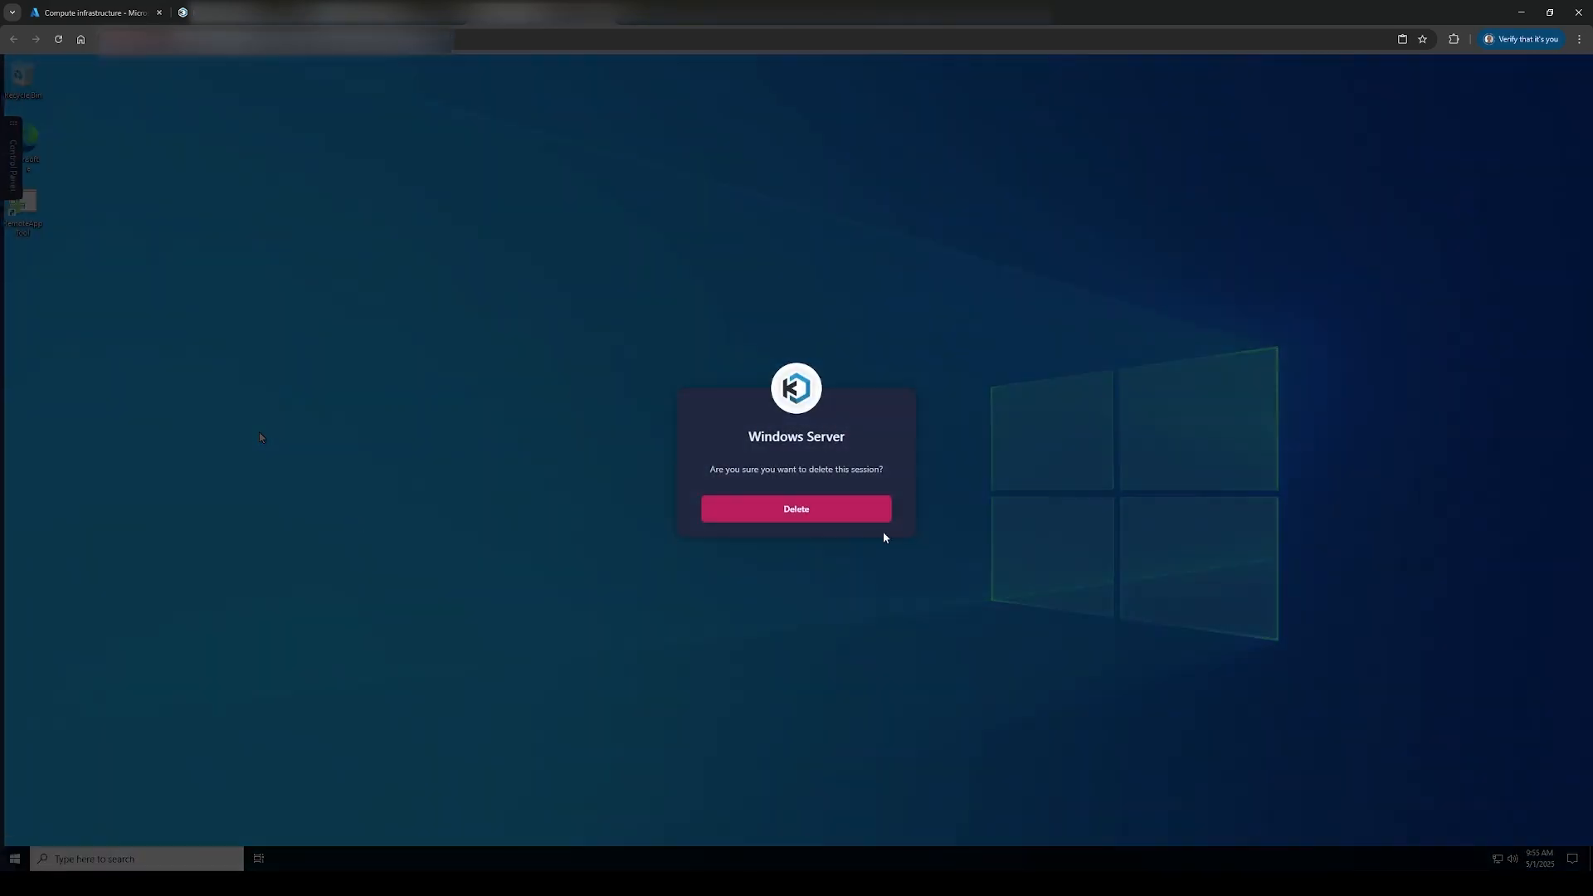
pyautogui.click(830, 520)
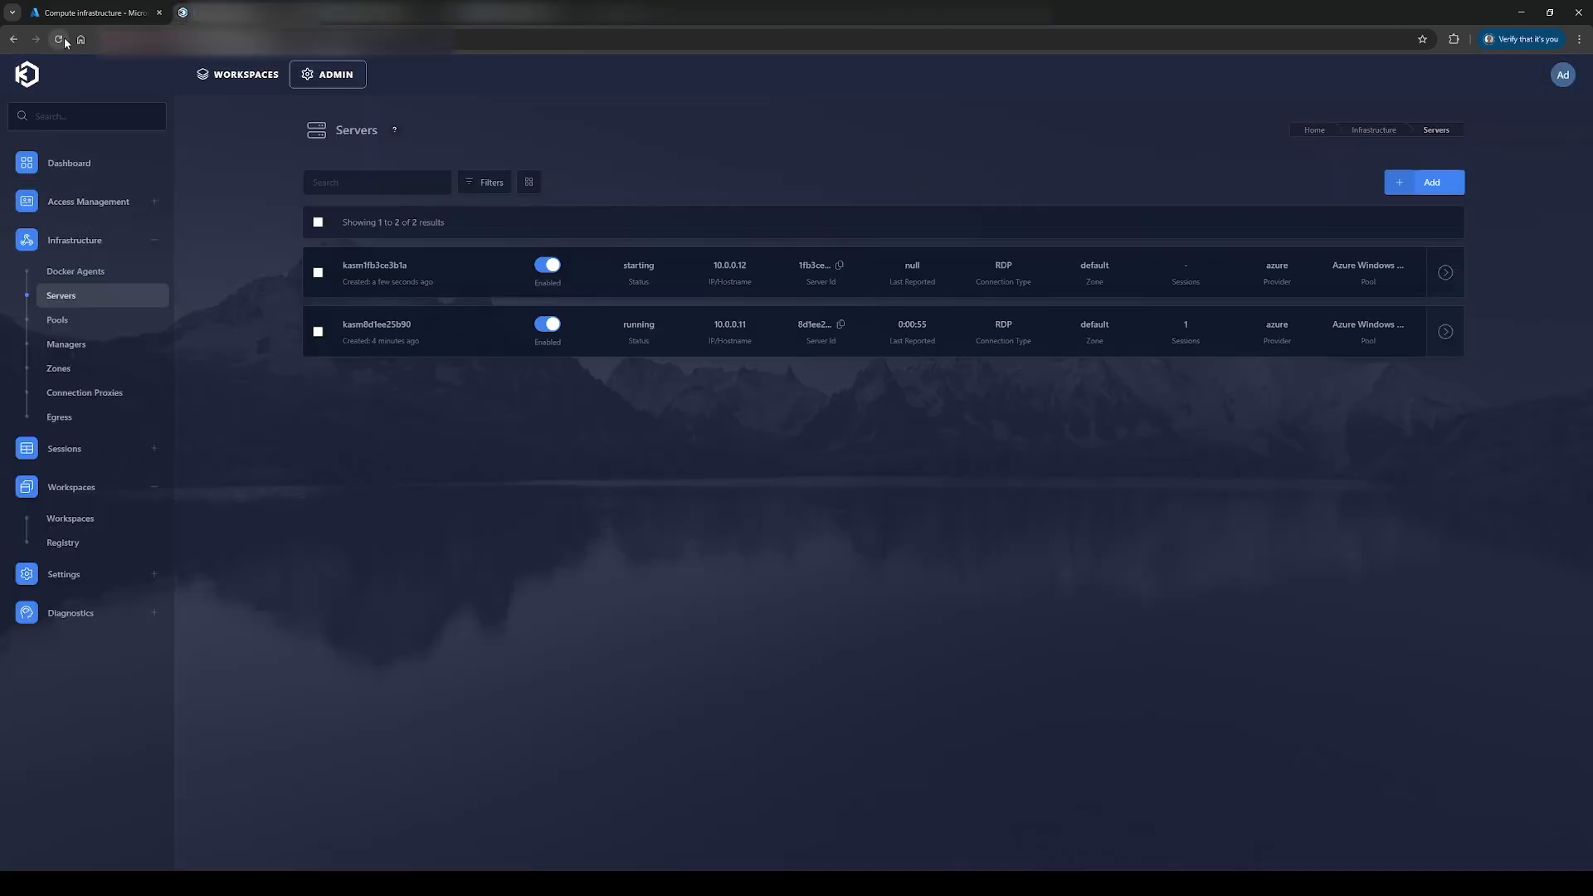
# Step: Refresh the Kasm server list and the virtual machine list in Azure to check how the servers are replaced
pyautogui.click(64, 39)
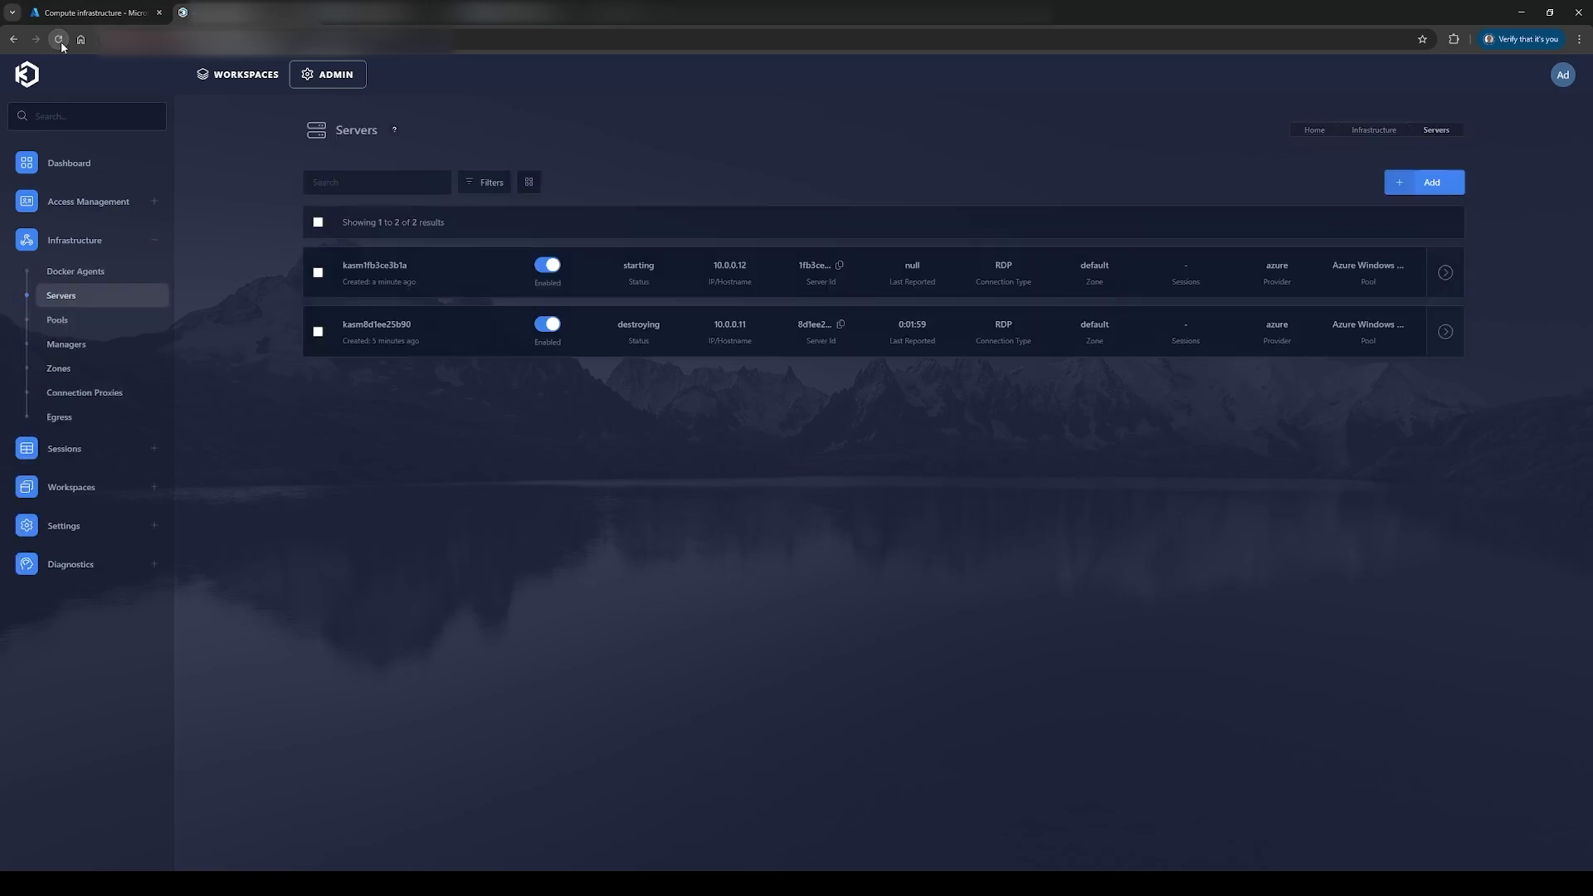
pyautogui.click(87, 4)
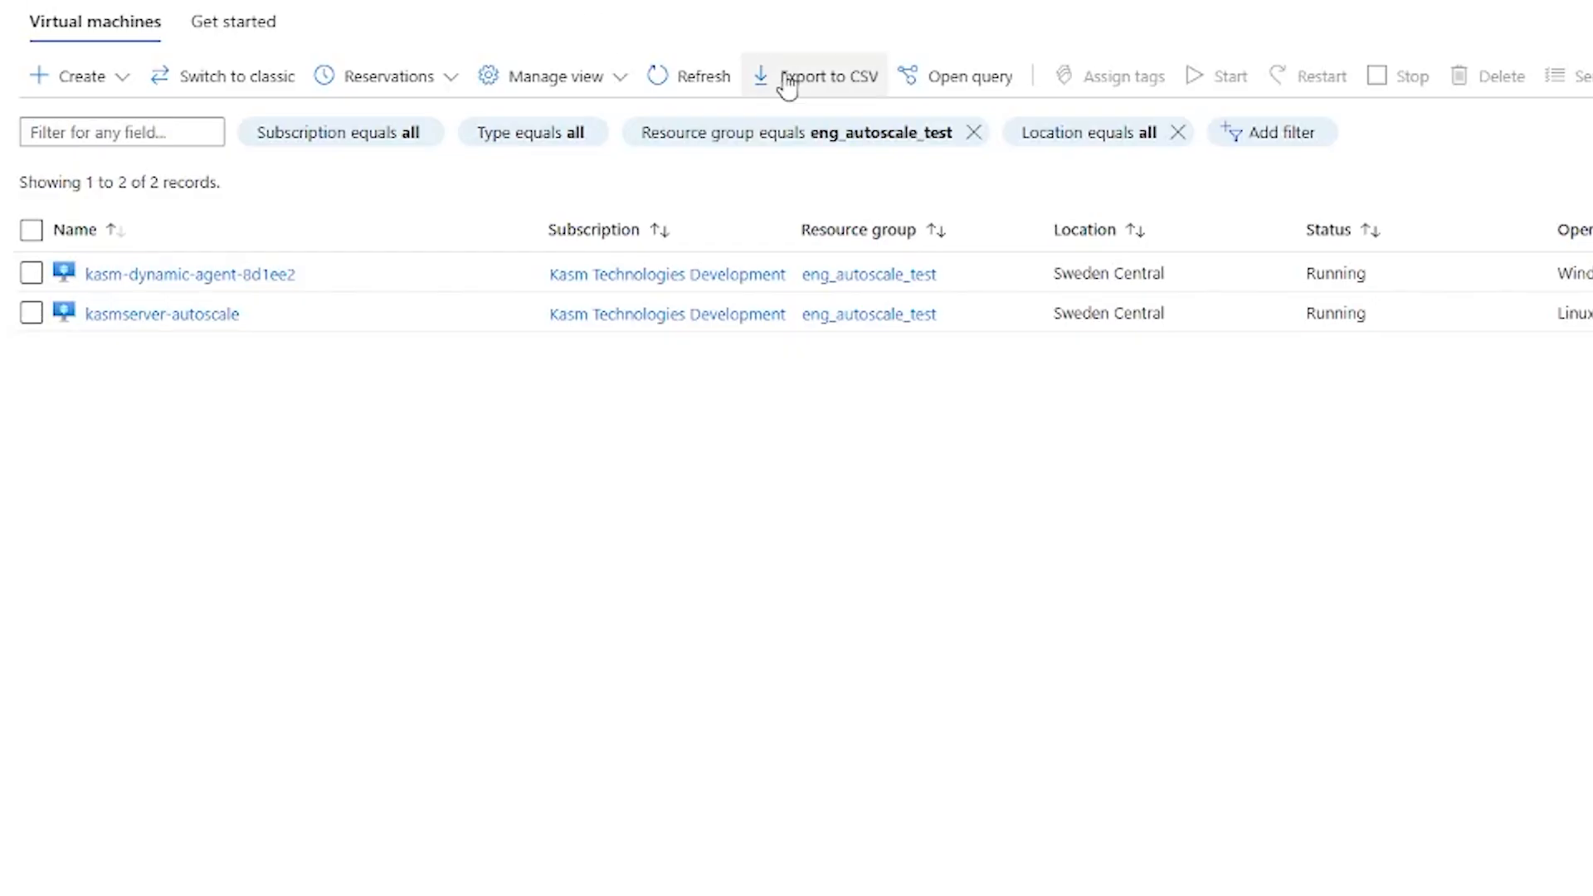
pyautogui.click(664, 77)
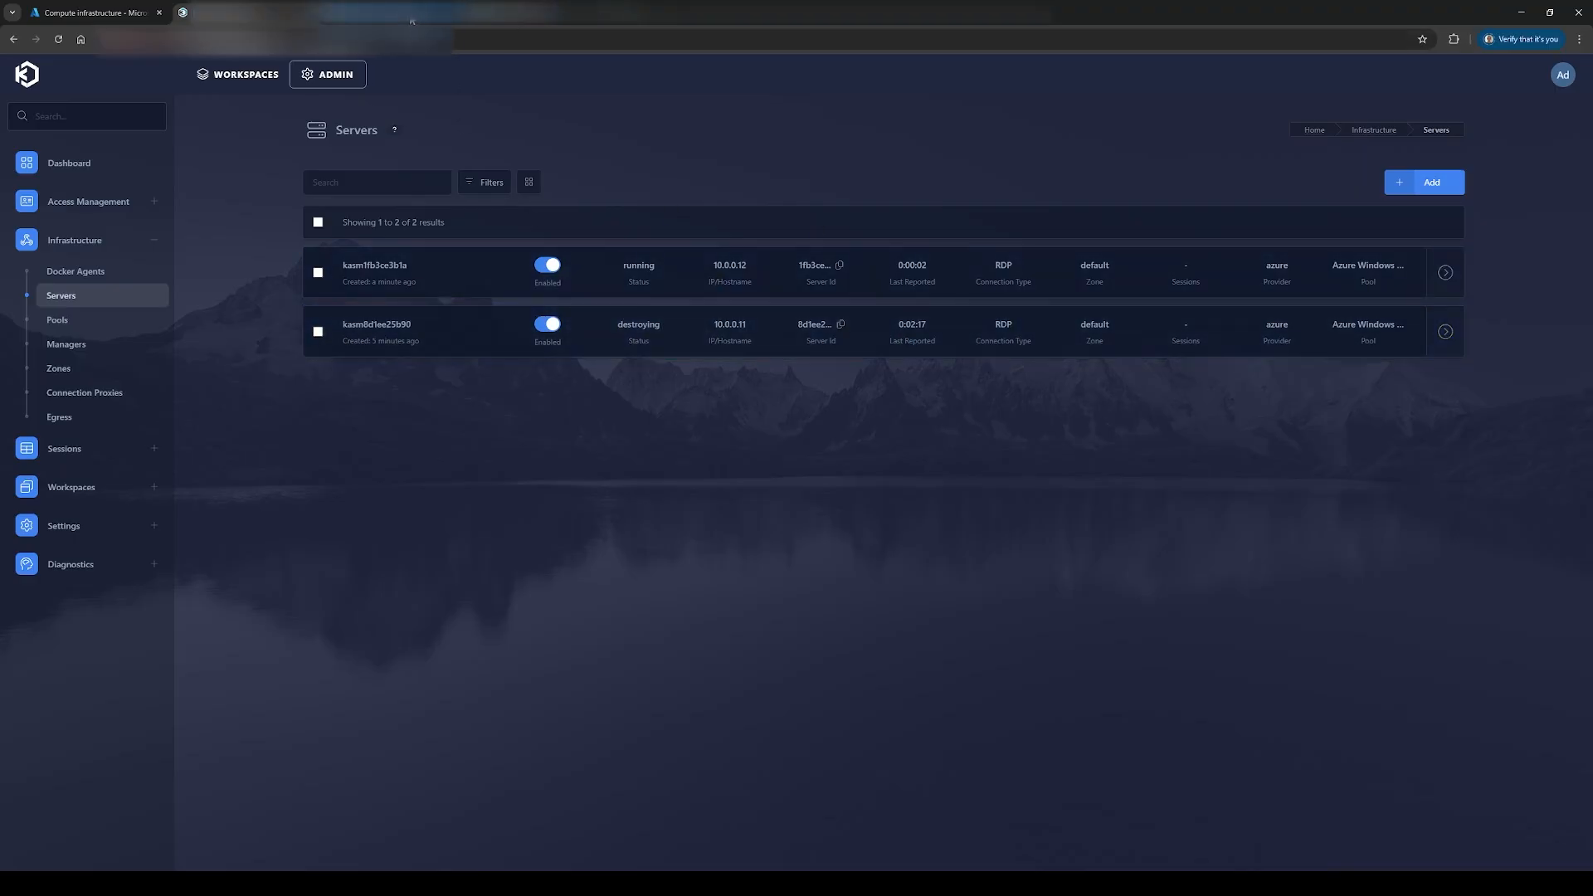
# Step: Launch the Microsoft Excel workspace in the current tab and open a blank workbook in it
pyautogui.click(362, 22)
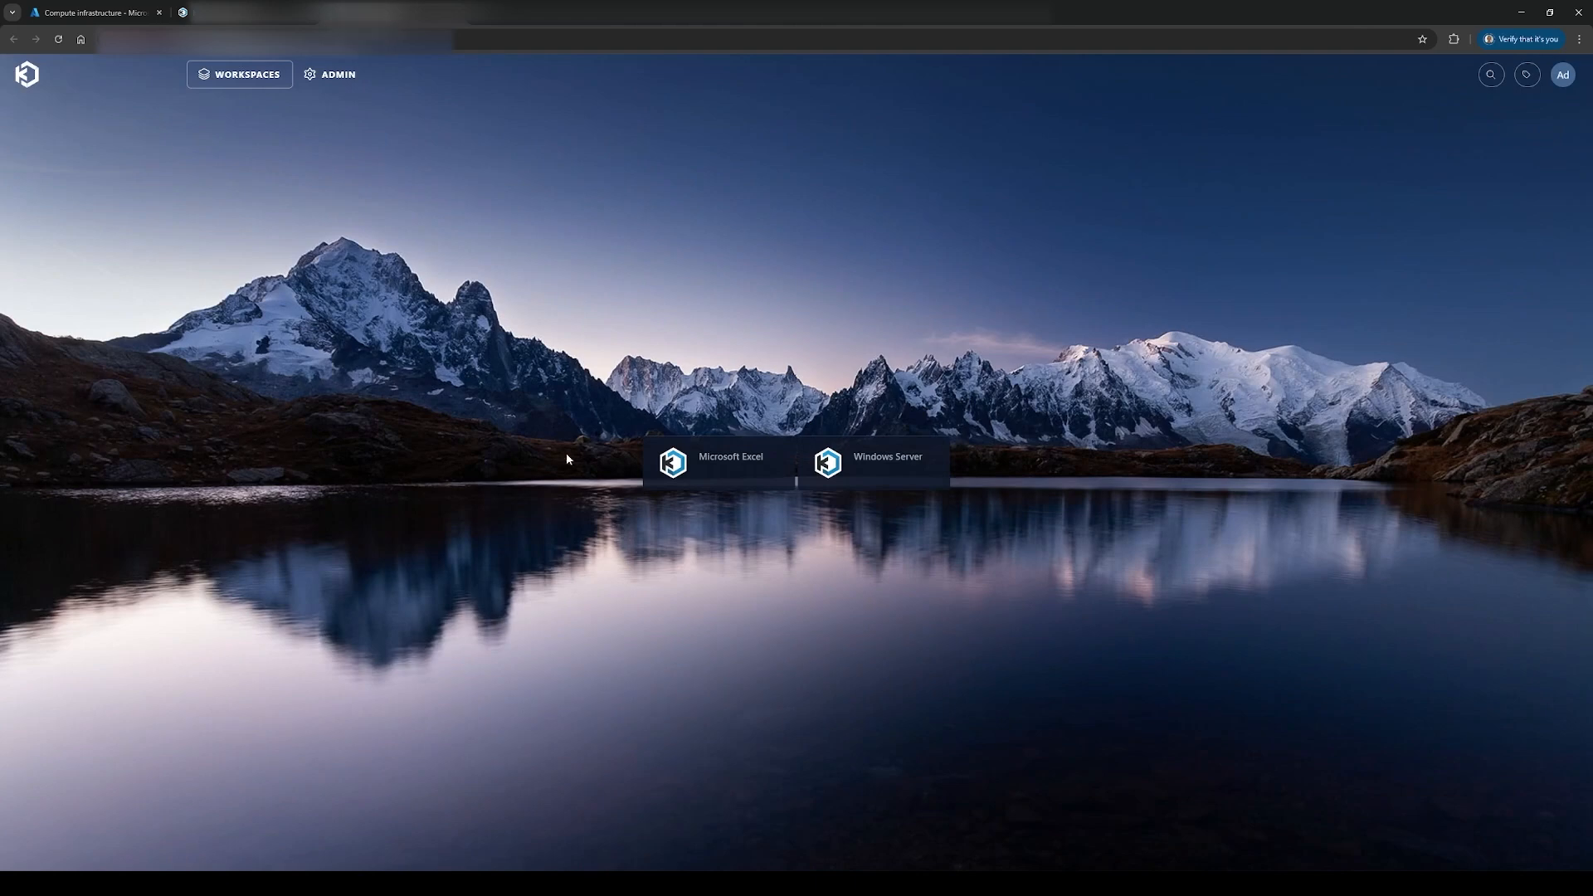
pyautogui.click(738, 479)
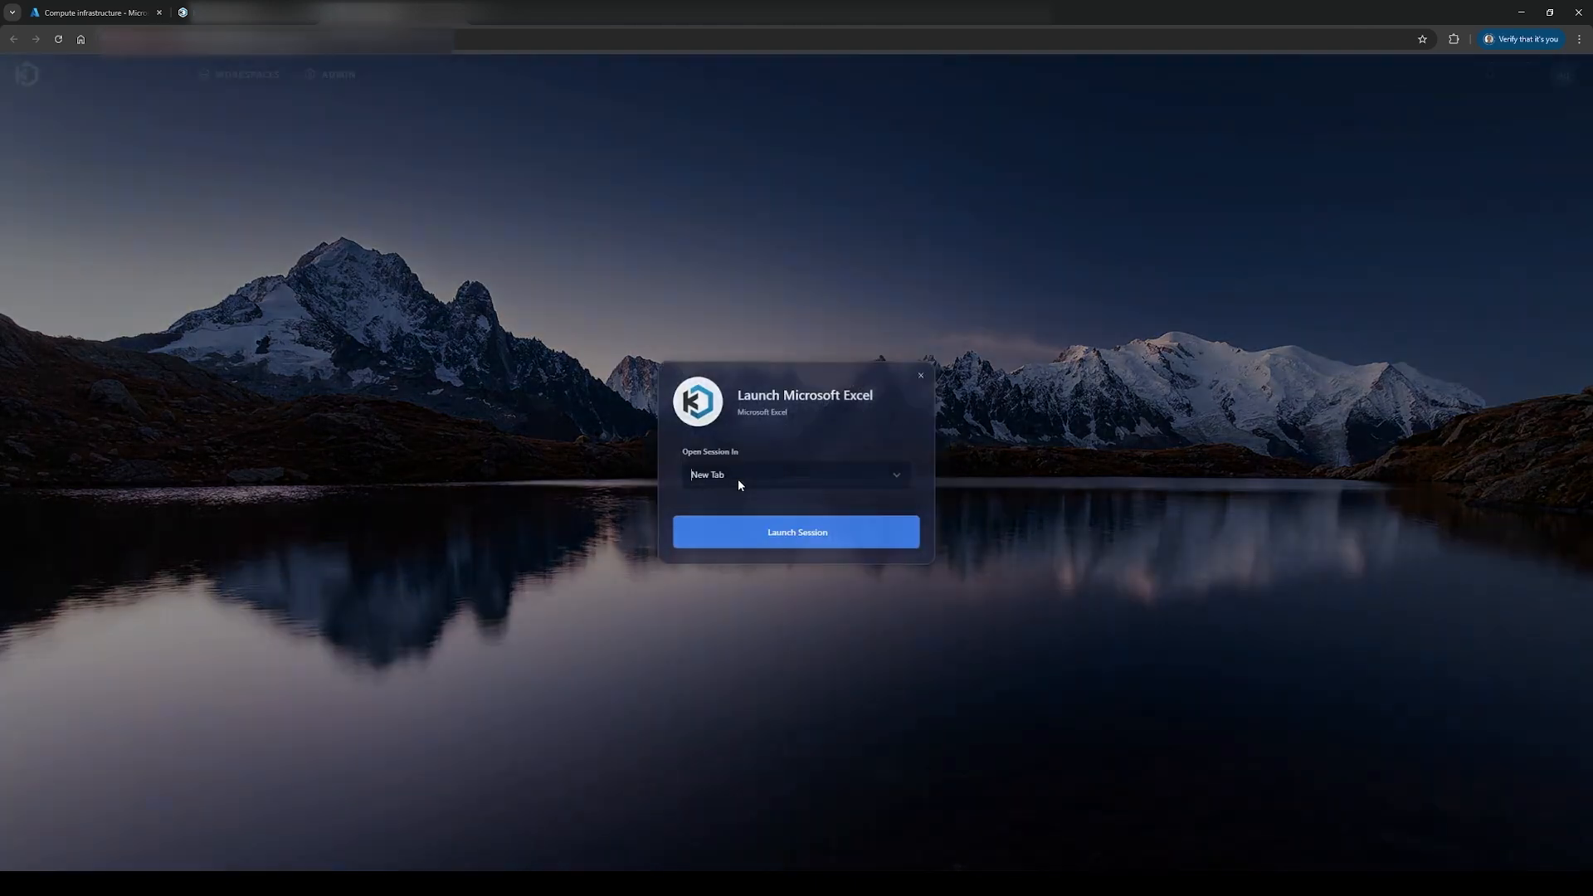
pyautogui.click(746, 475)
pyautogui.click(710, 500)
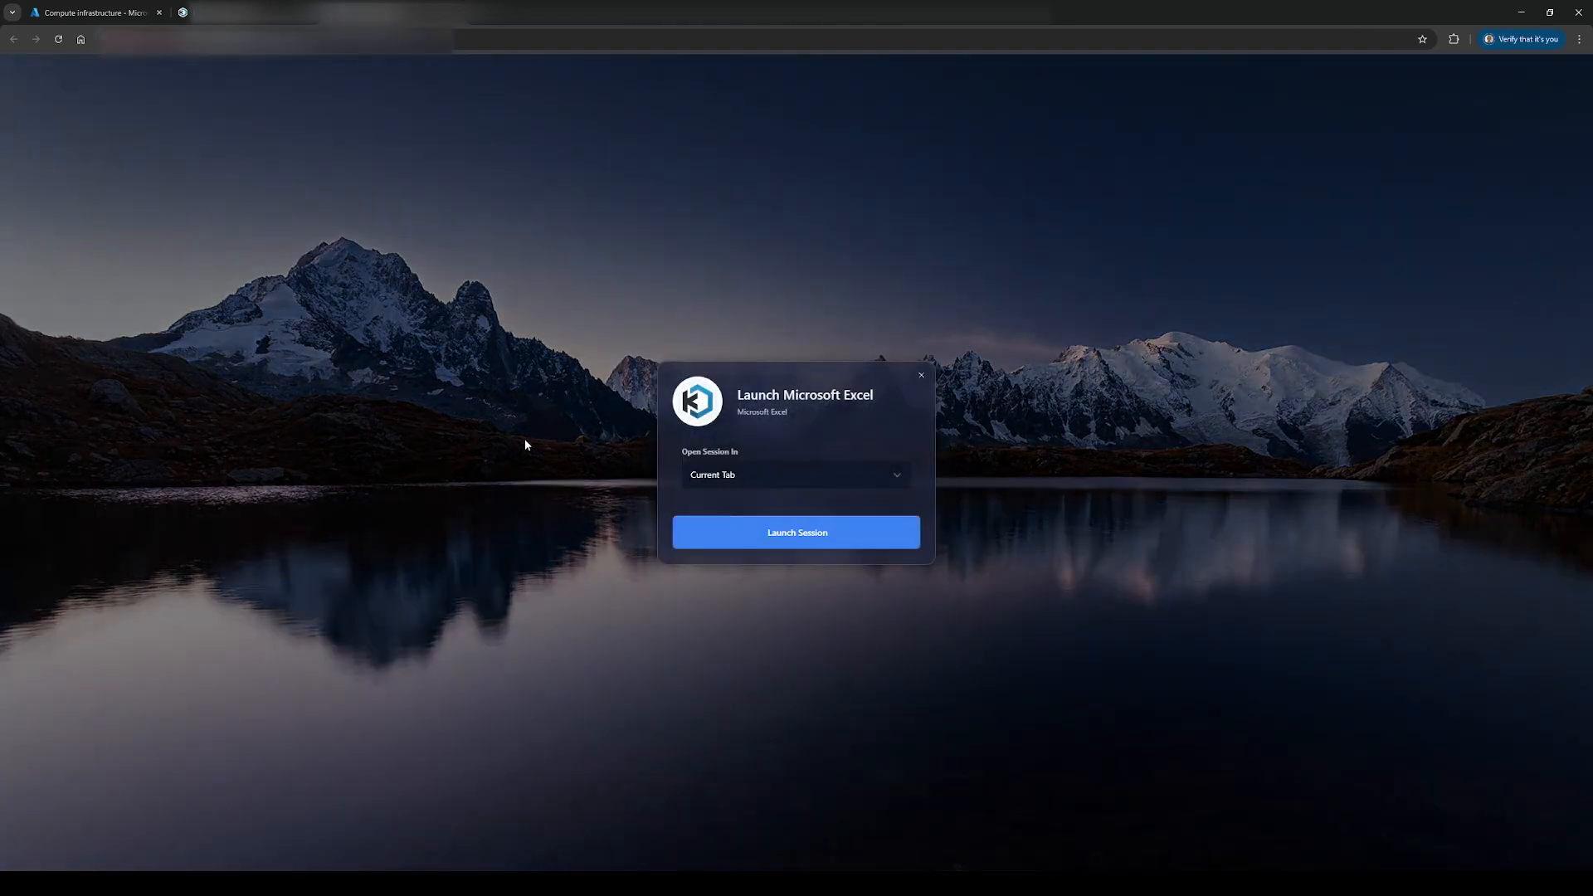
pyautogui.click(792, 536)
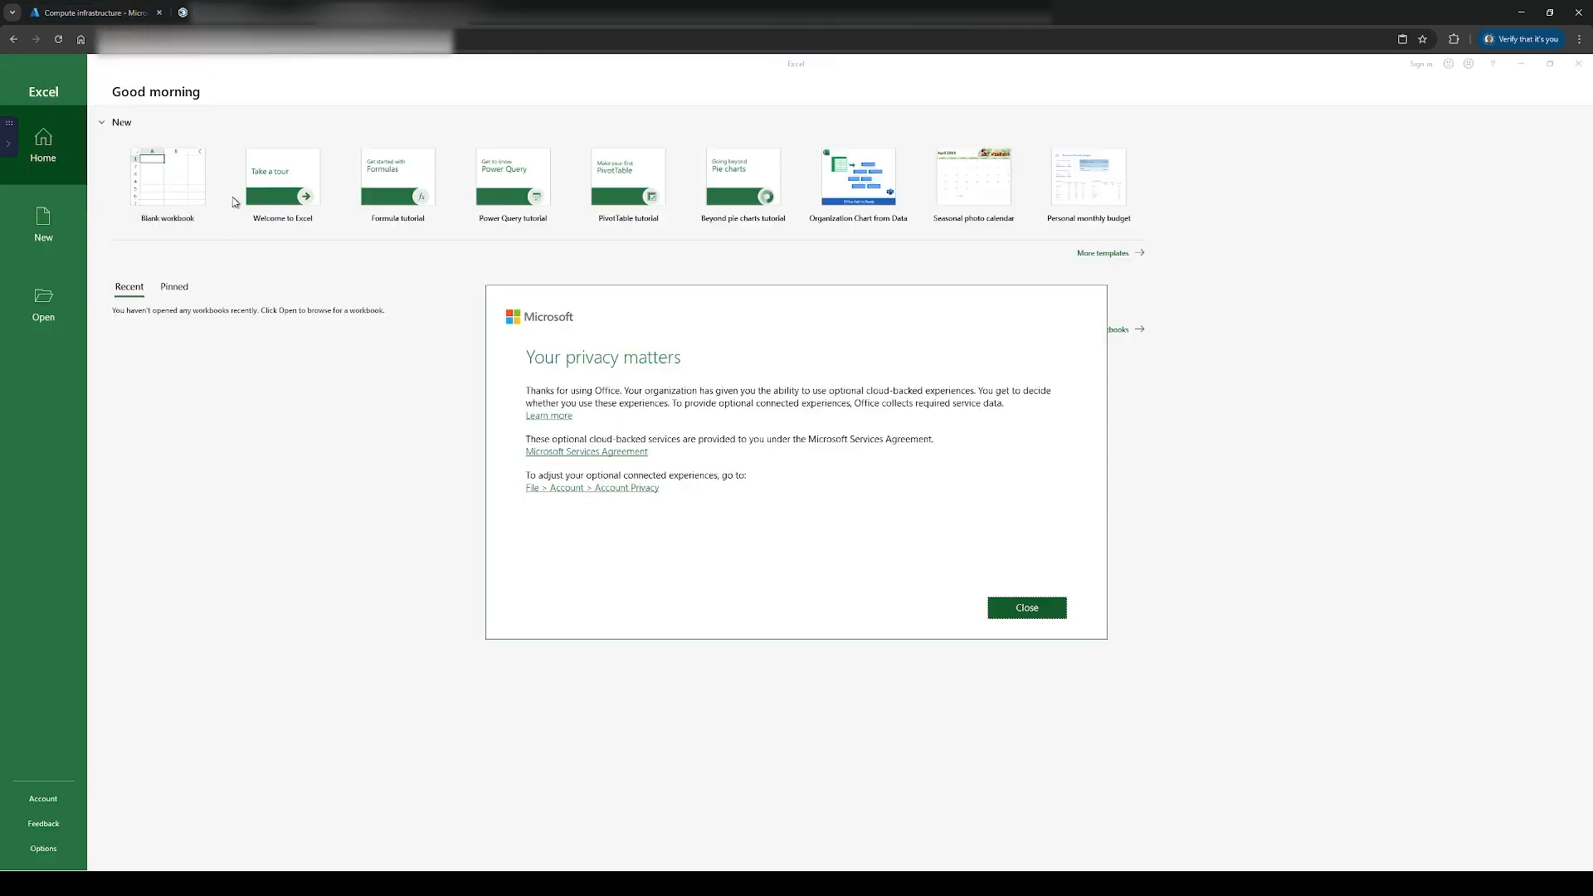
pyautogui.click(1052, 614)
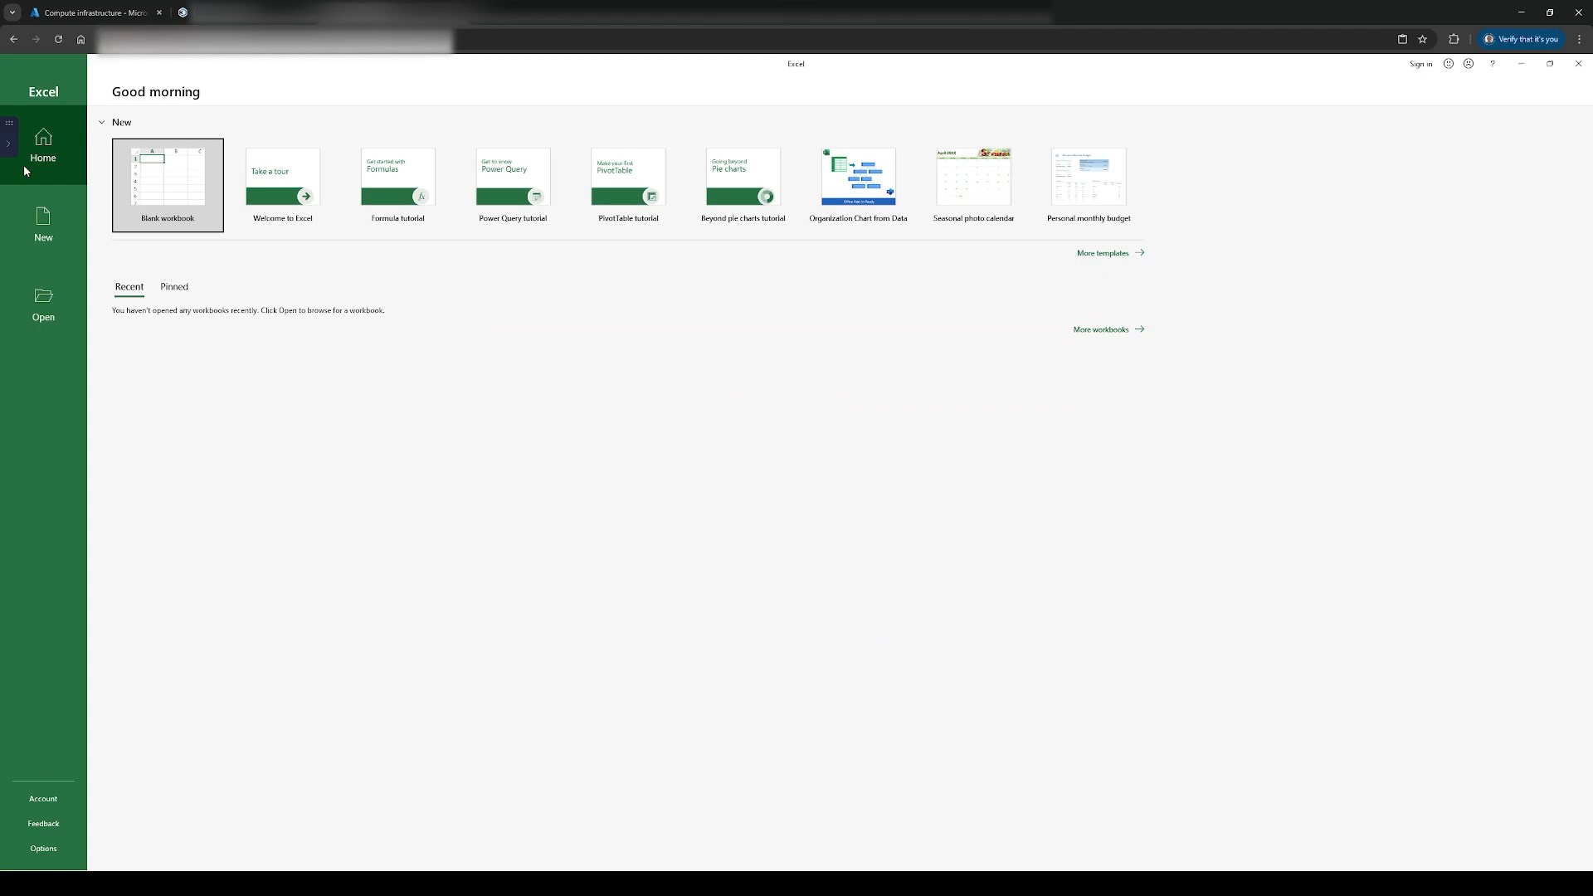
pyautogui.click(167, 176)
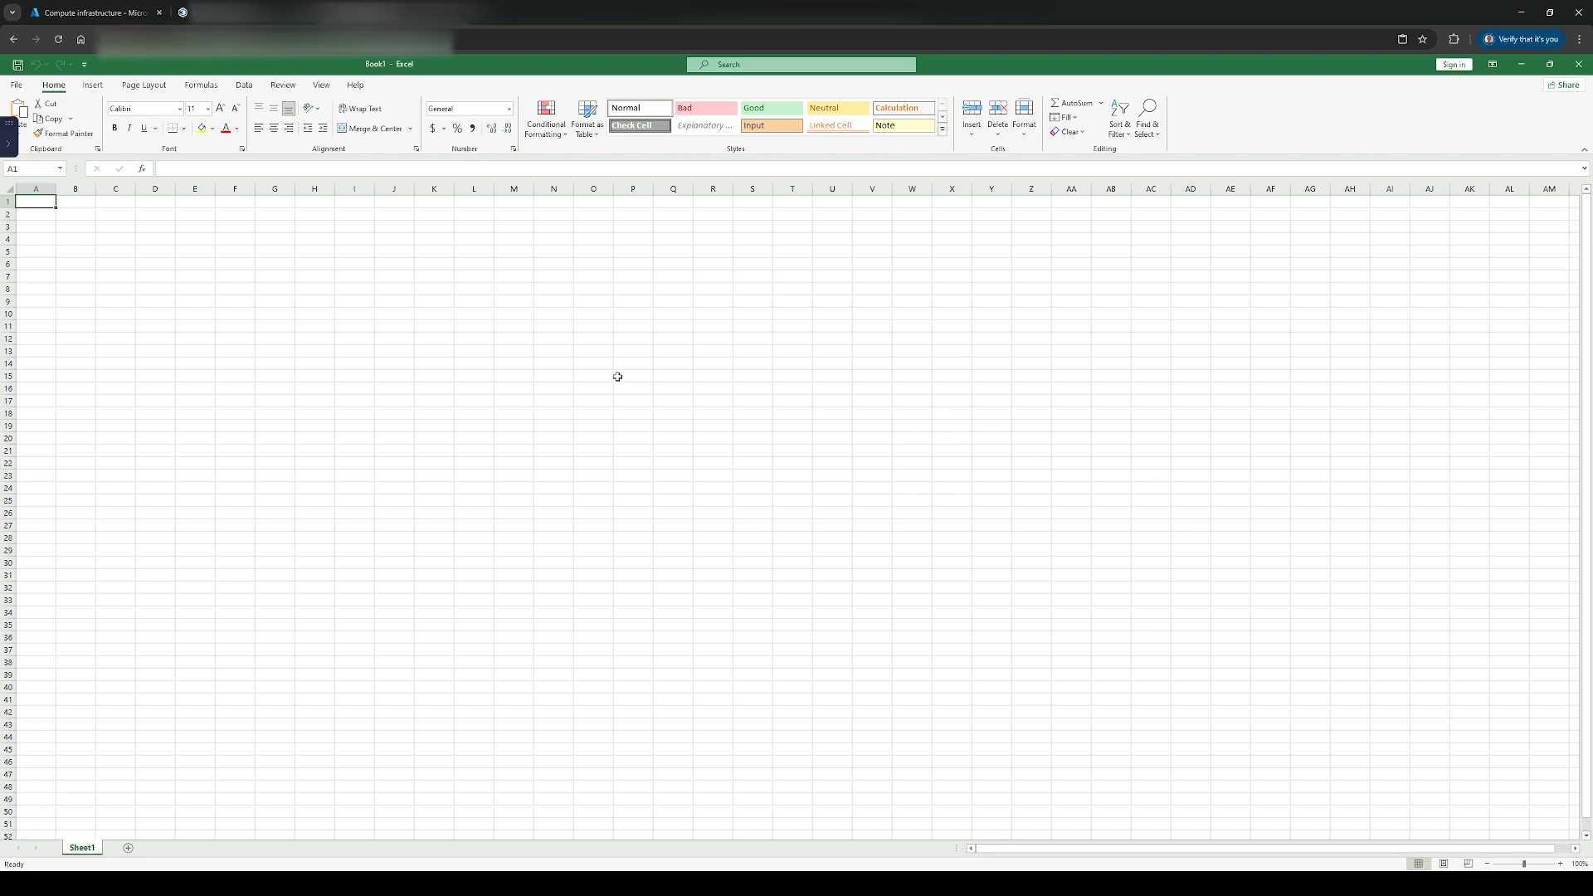
# Step: Delete the running Microsoft Excel session from within the session
pyautogui.click(8, 137)
pyautogui.click(89, 490)
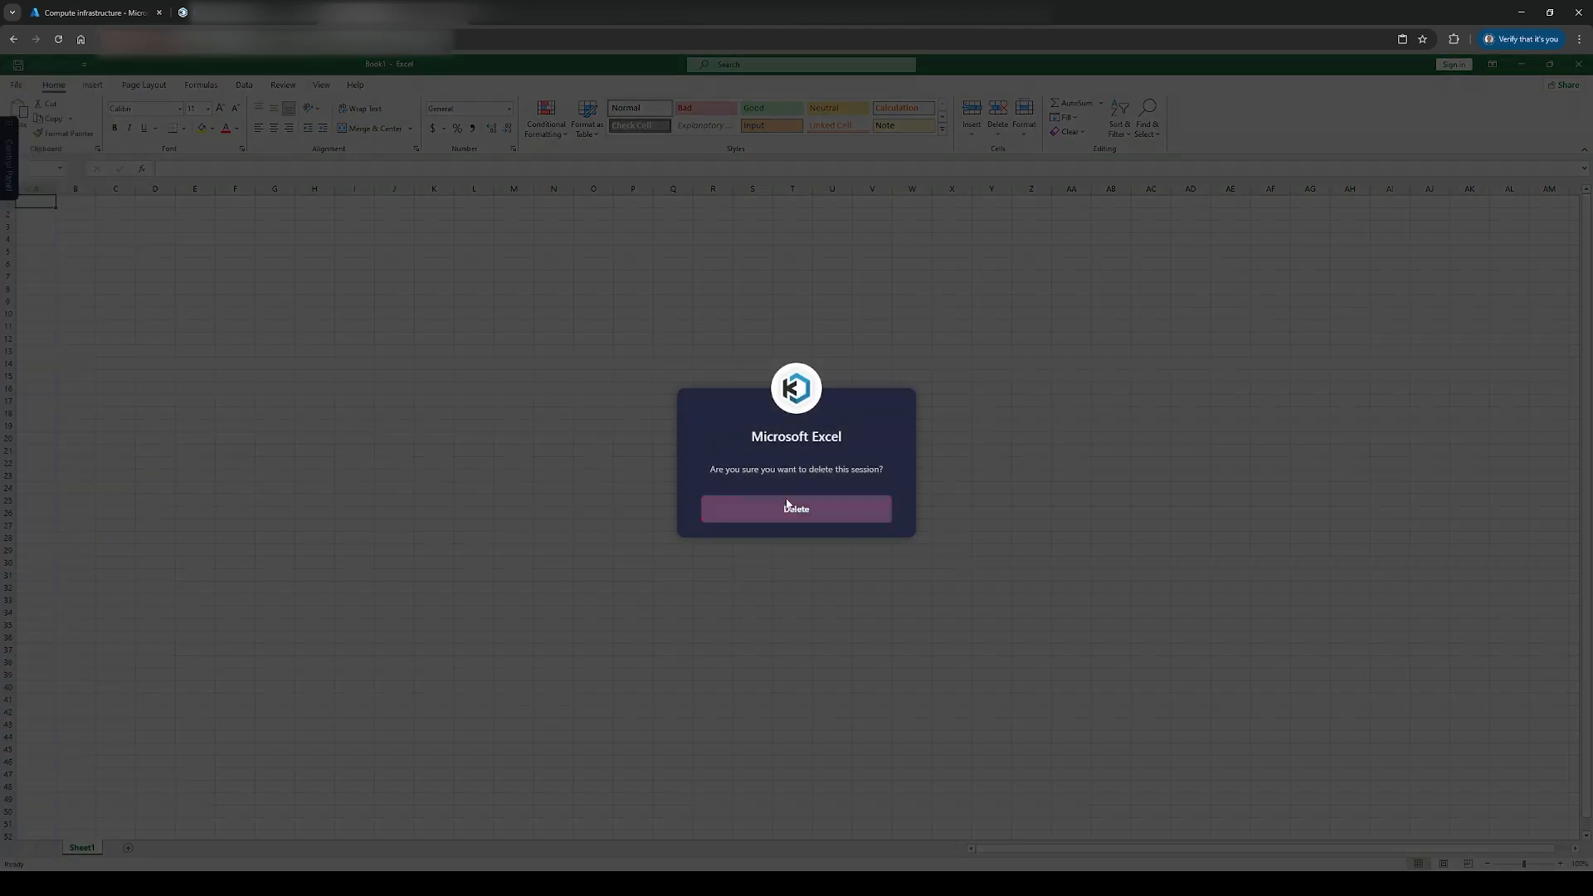
pyautogui.click(796, 506)
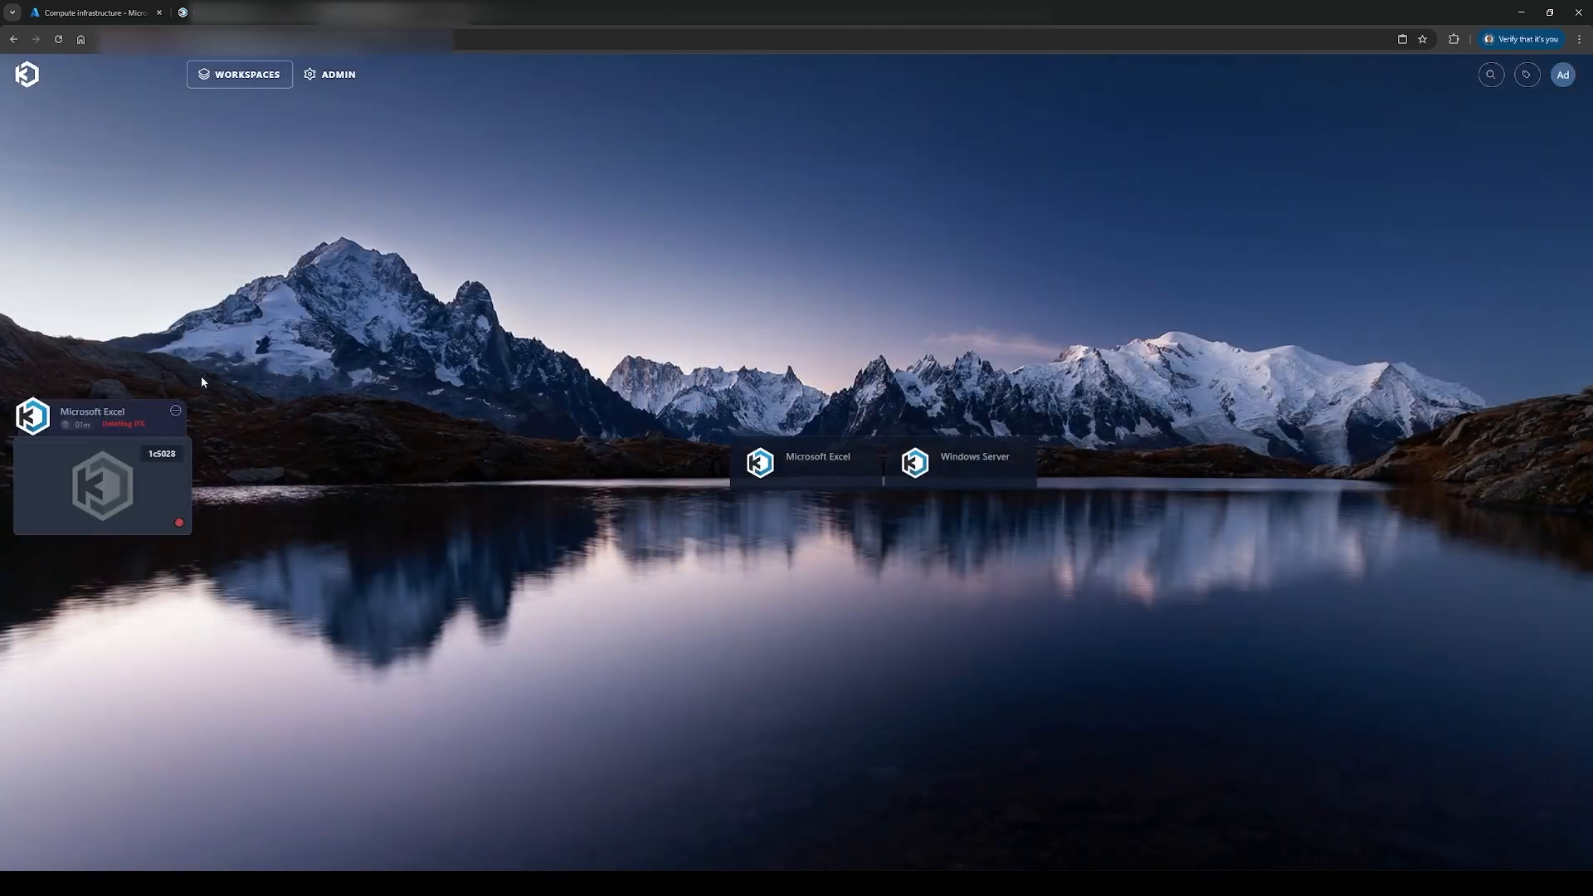
# Step: Edit the Azure Windows Config autoscale configuration and set its Minimum Available Sessions to 0
pyautogui.click(245, 22)
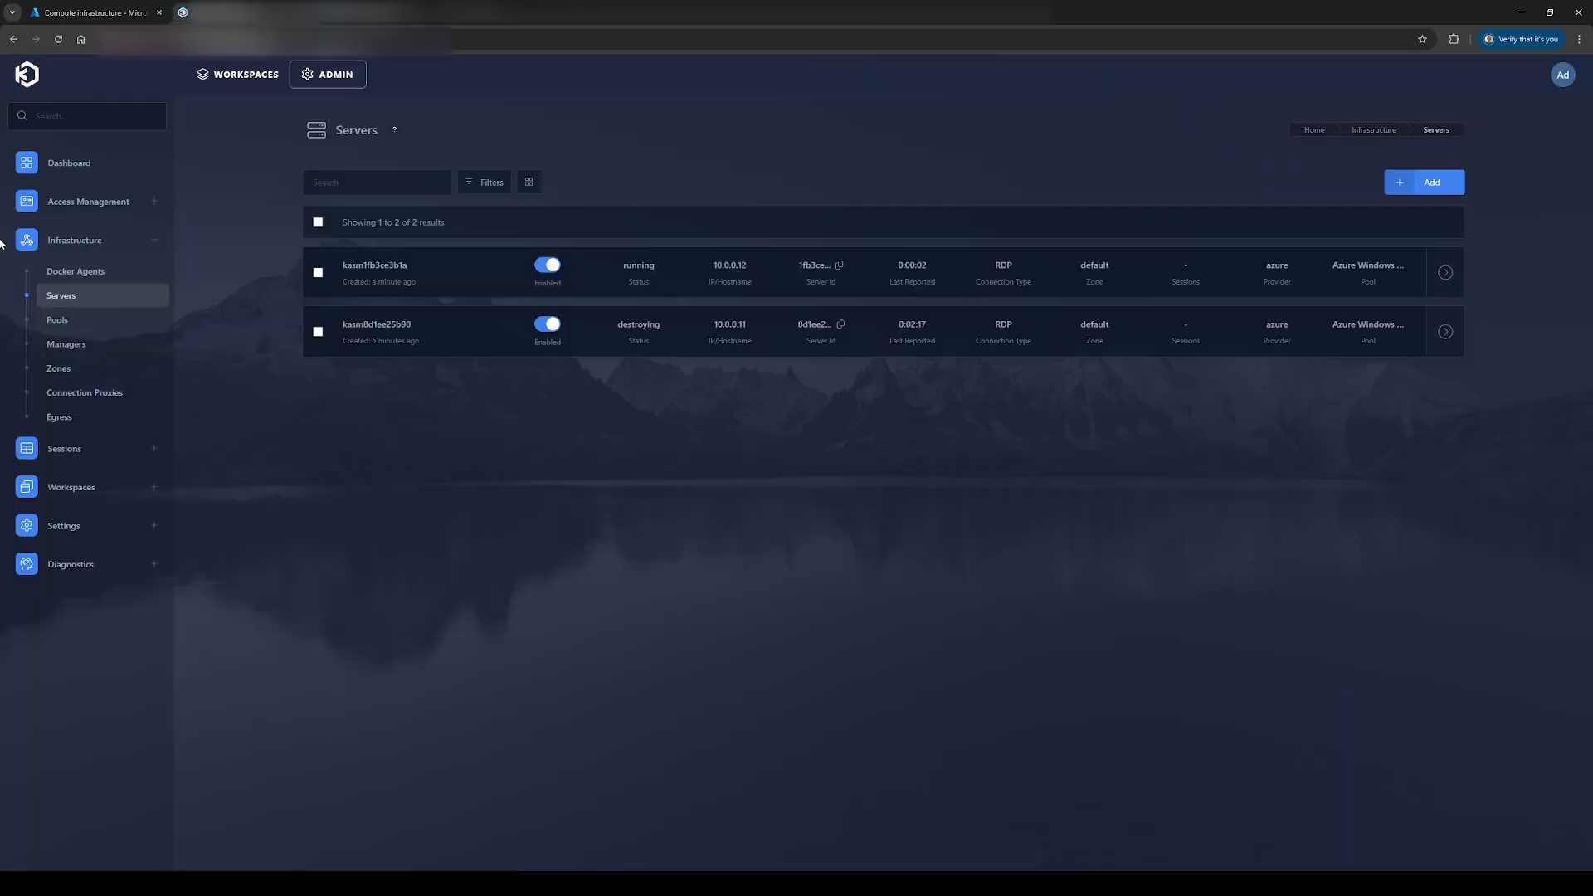
pyautogui.click(56, 44)
pyautogui.click(86, 321)
pyautogui.click(375, 324)
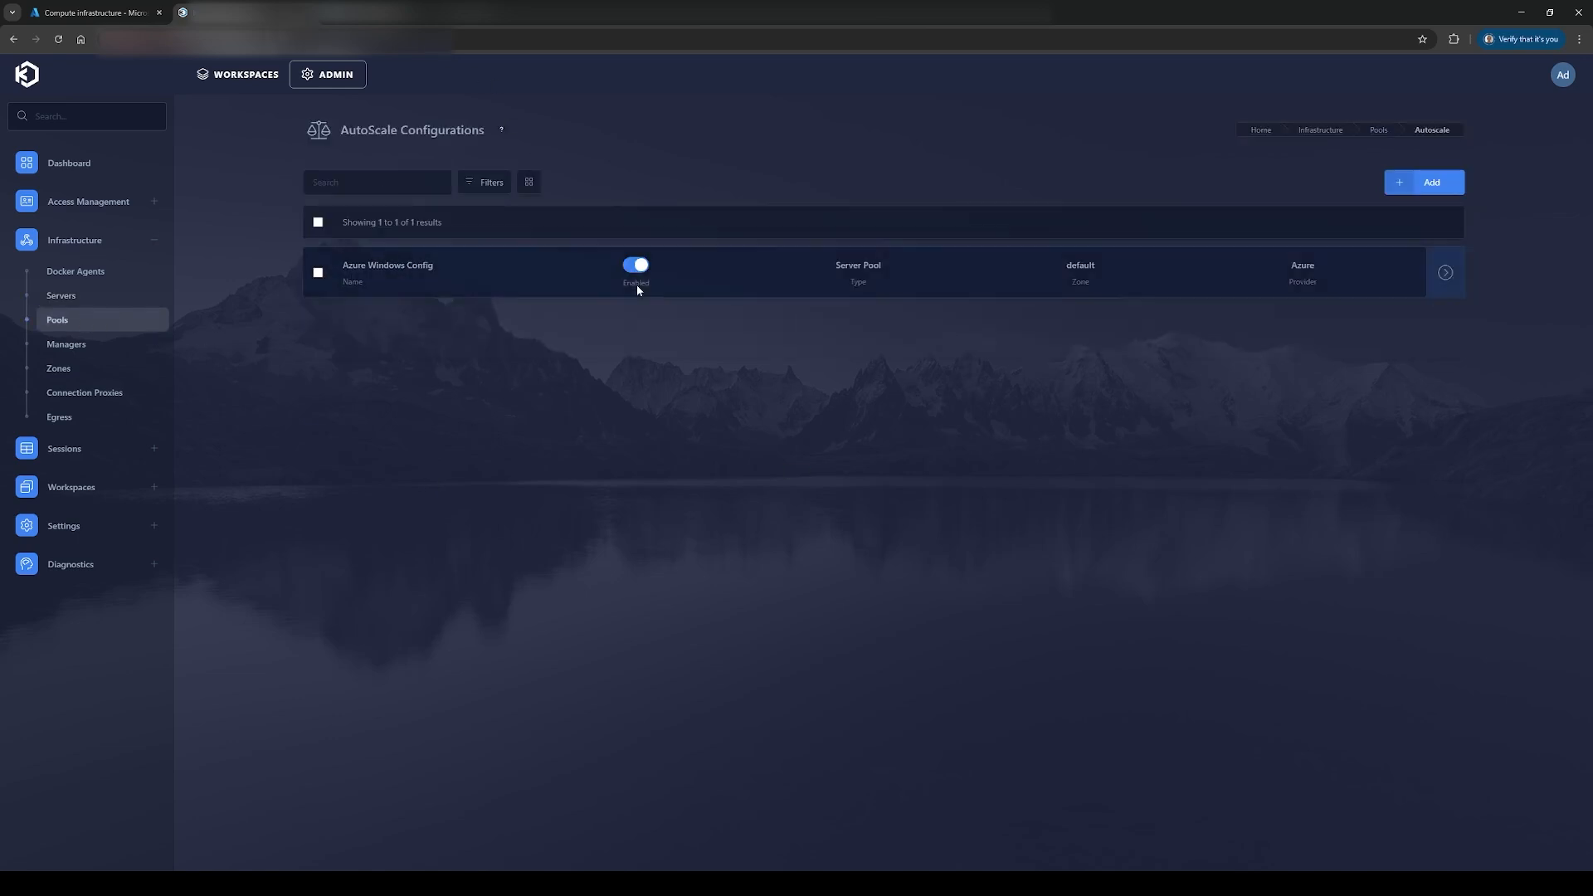
pyautogui.click(1445, 273)
pyautogui.click(1404, 278)
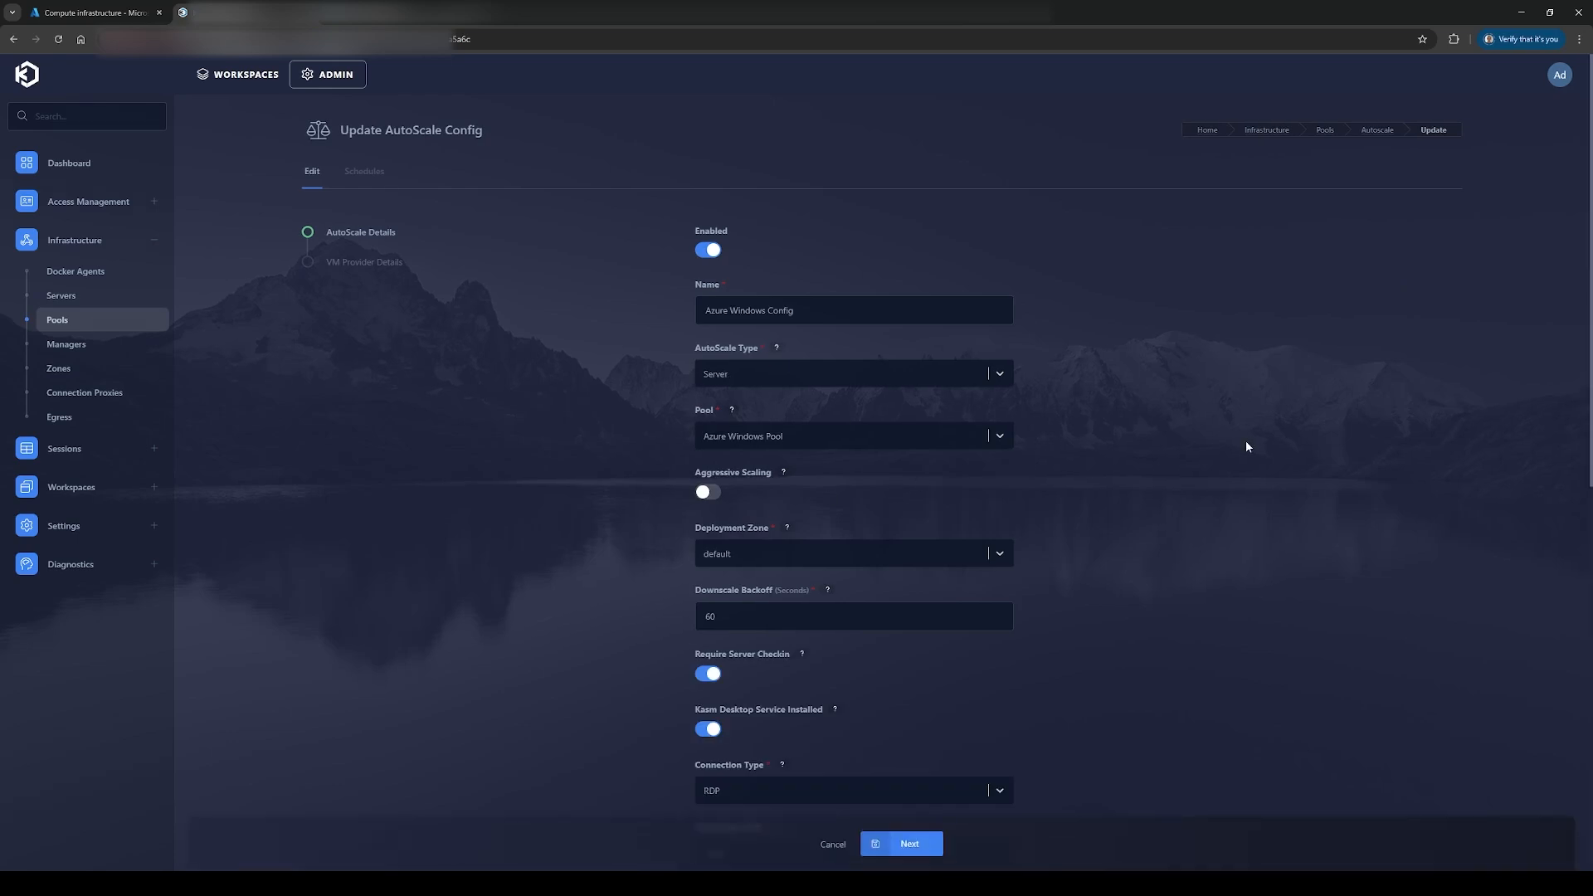
pyautogui.scroll(-10, 1237, 442)
pyautogui.doubleClick(730, 653)
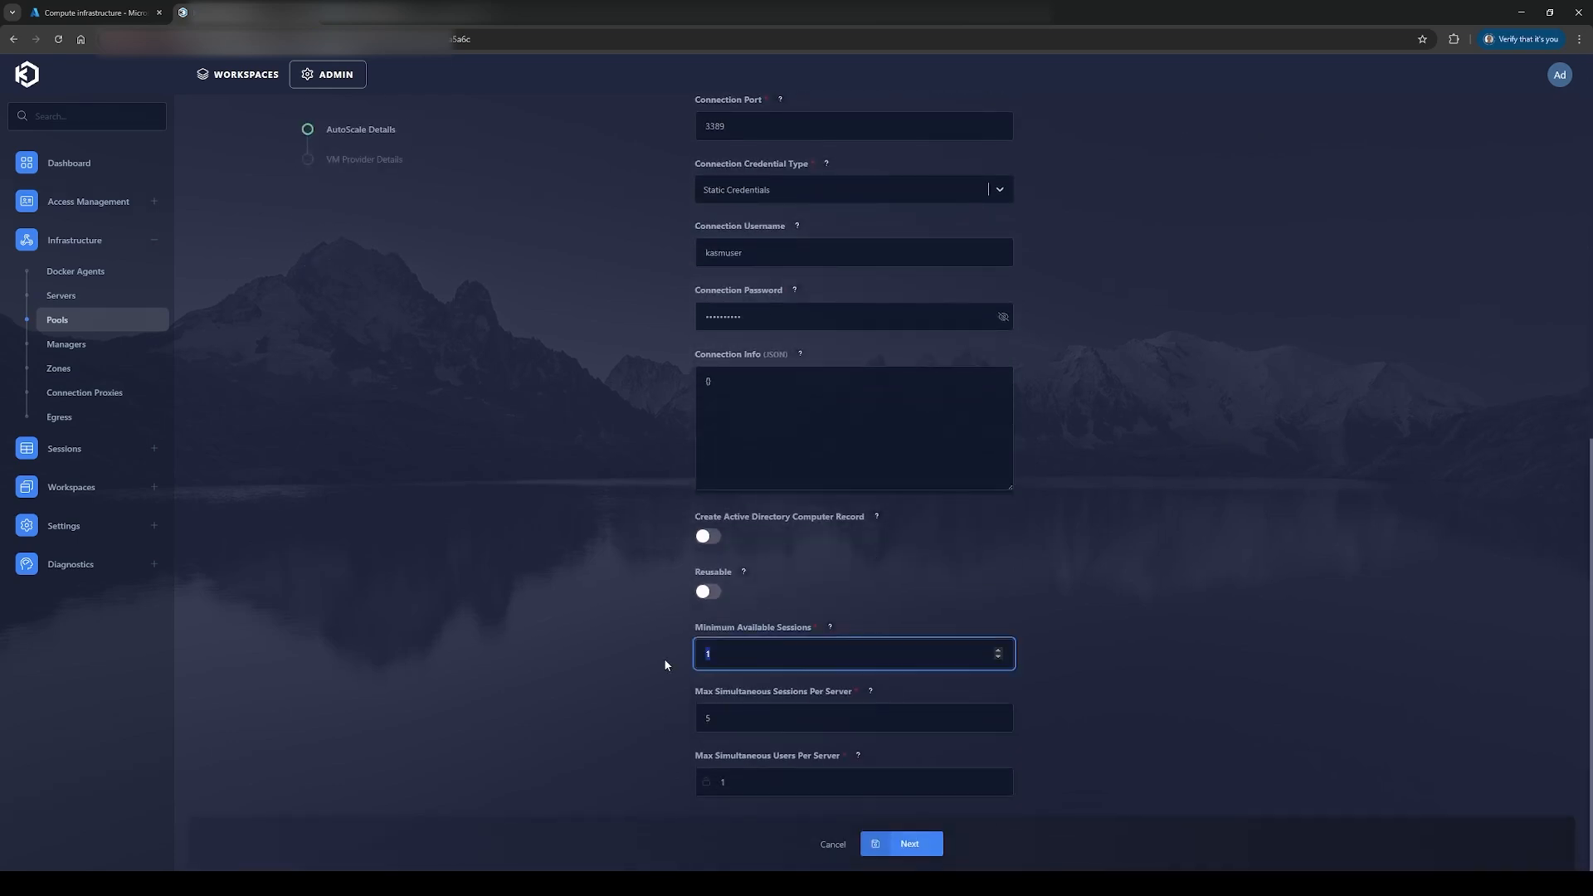
pyautogui.click(689, 655)
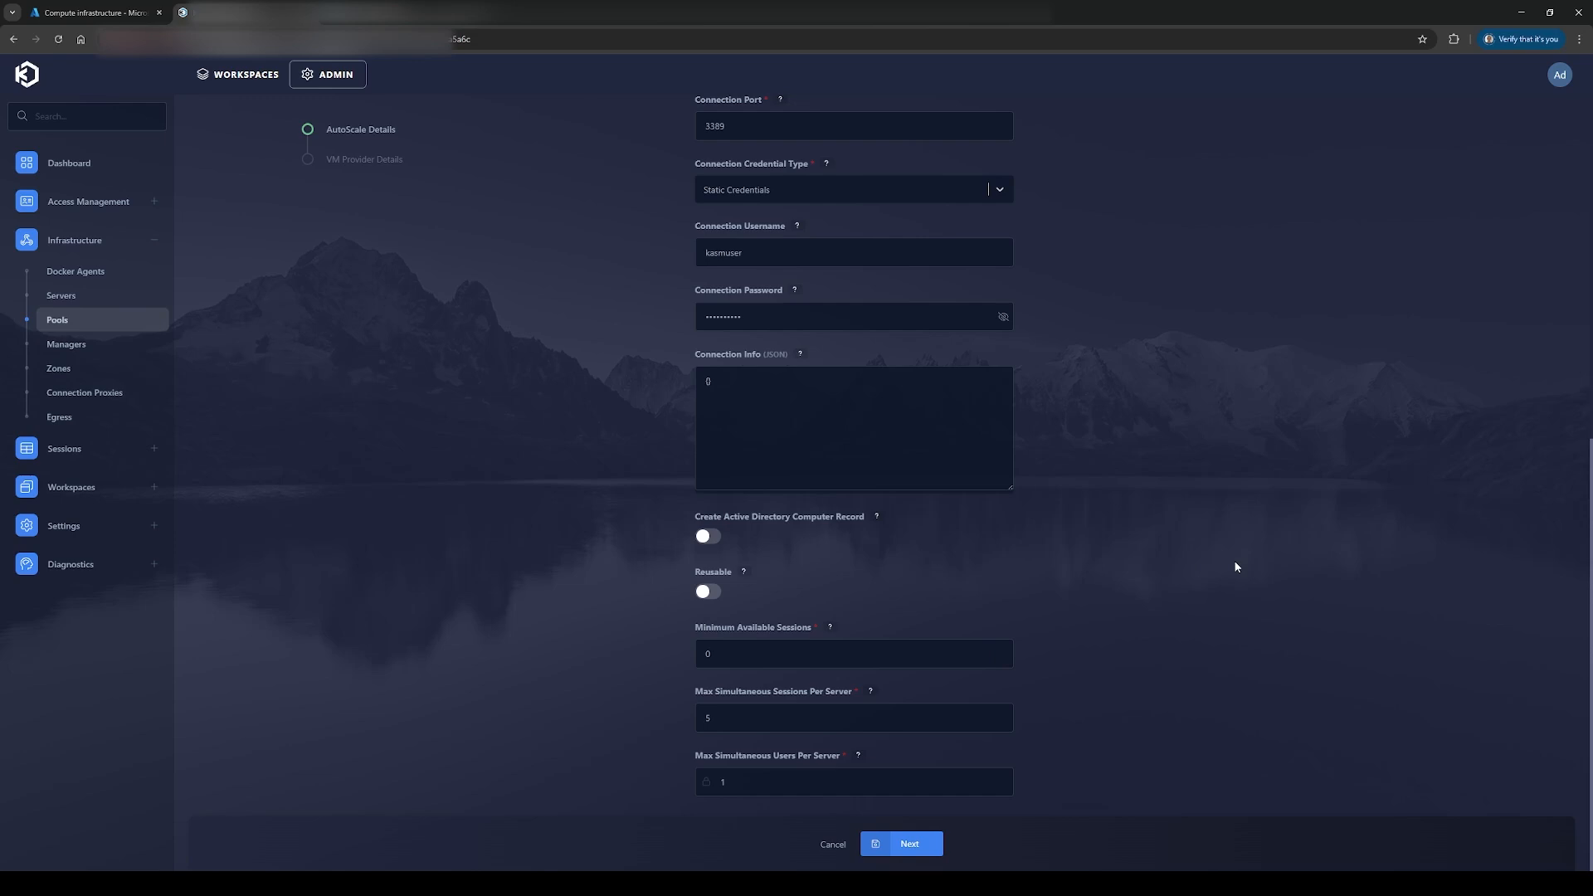
# Step: Set the Downscale Backoff to 0 seconds and save the autoscale configuration
pyautogui.scroll(6, 1224, 565)
pyautogui.doubleClick(737, 376)
pyautogui.write('0')
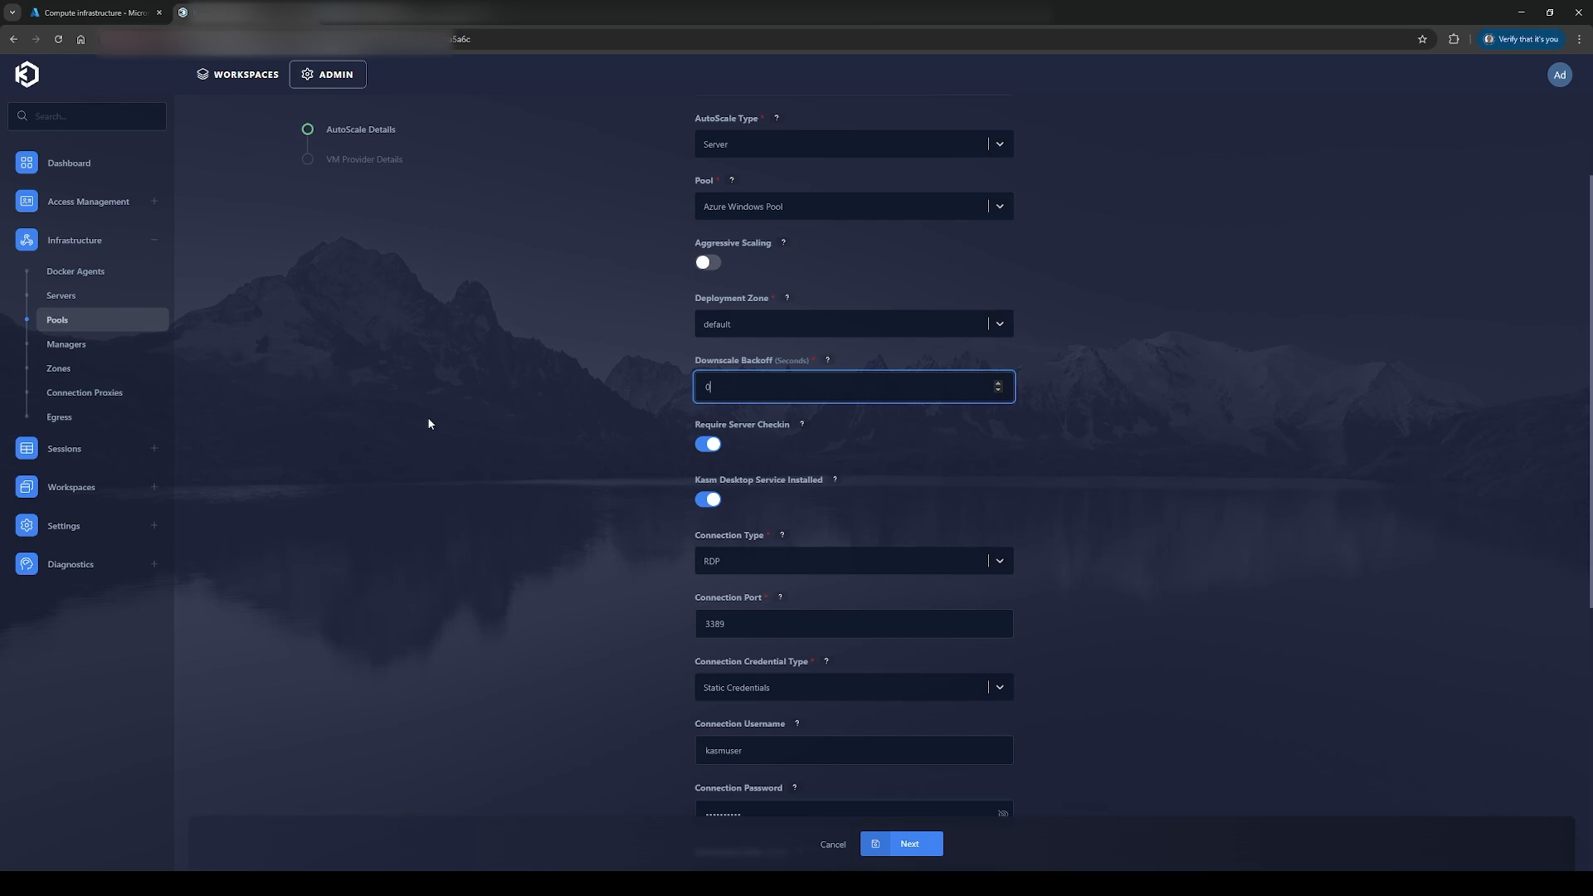
pyautogui.press('Return')
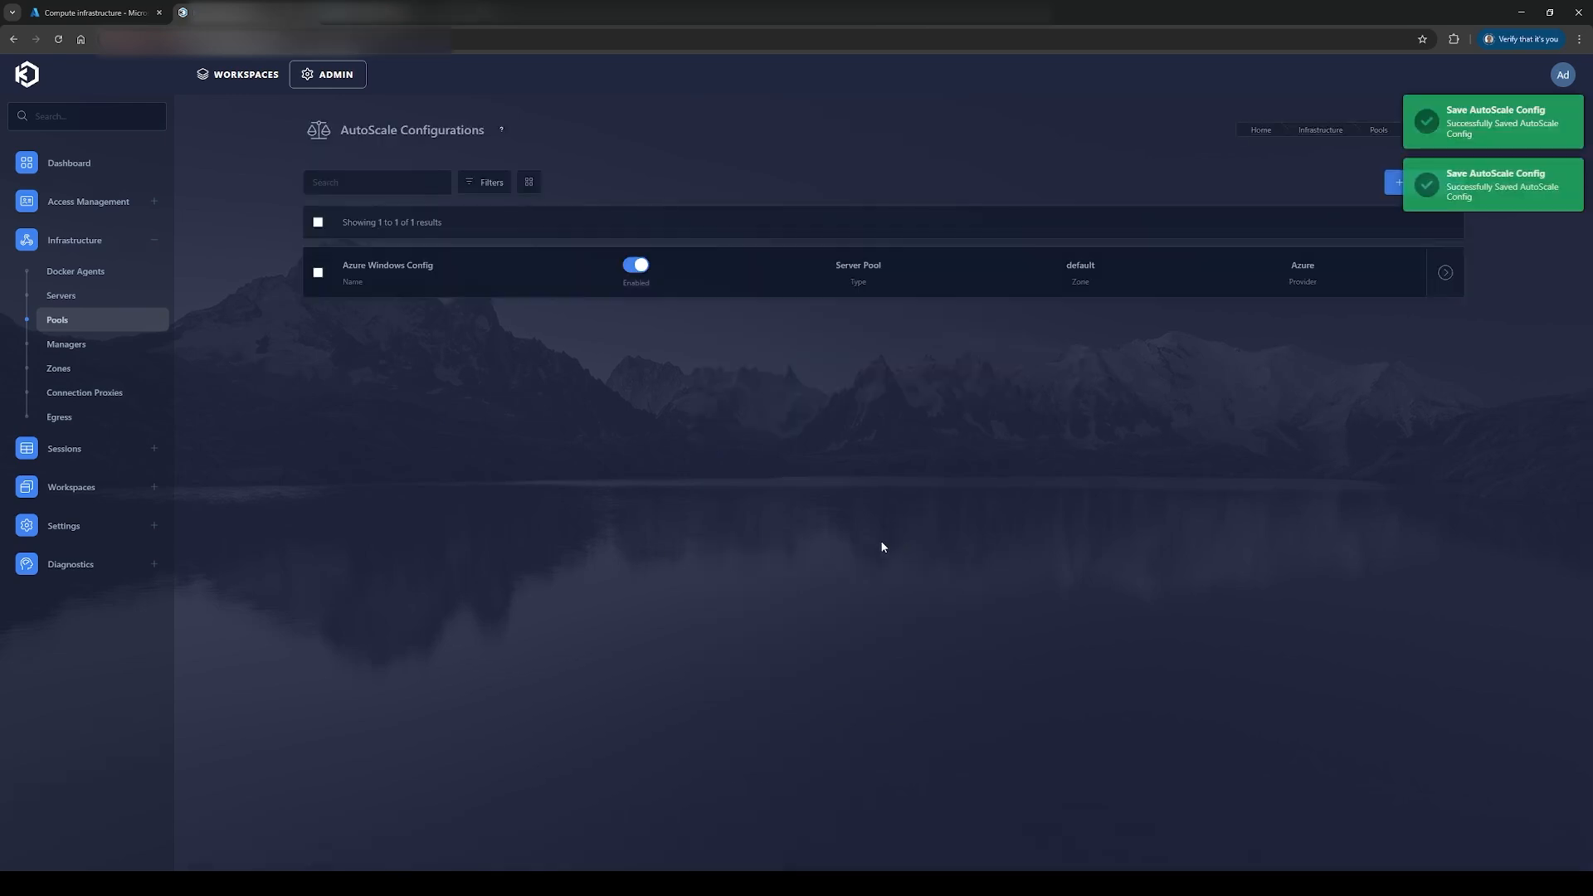
# Step: Check the server statuses in Kasm and refresh the virtual machine list in Azure to follow the scale-down
pyautogui.click(79, 272)
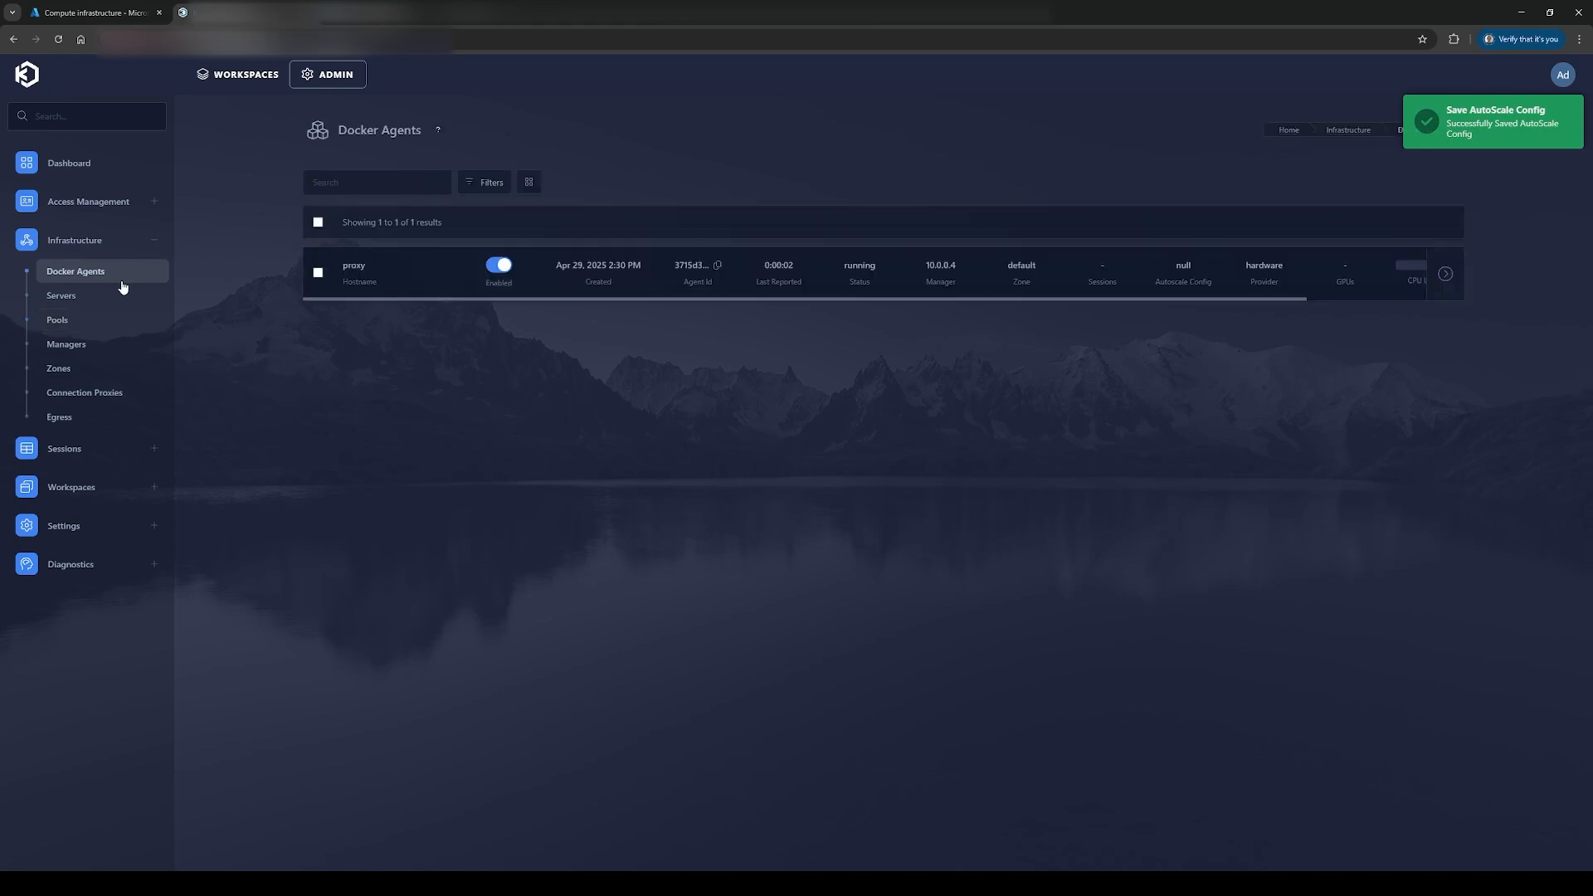
pyautogui.click(86, 297)
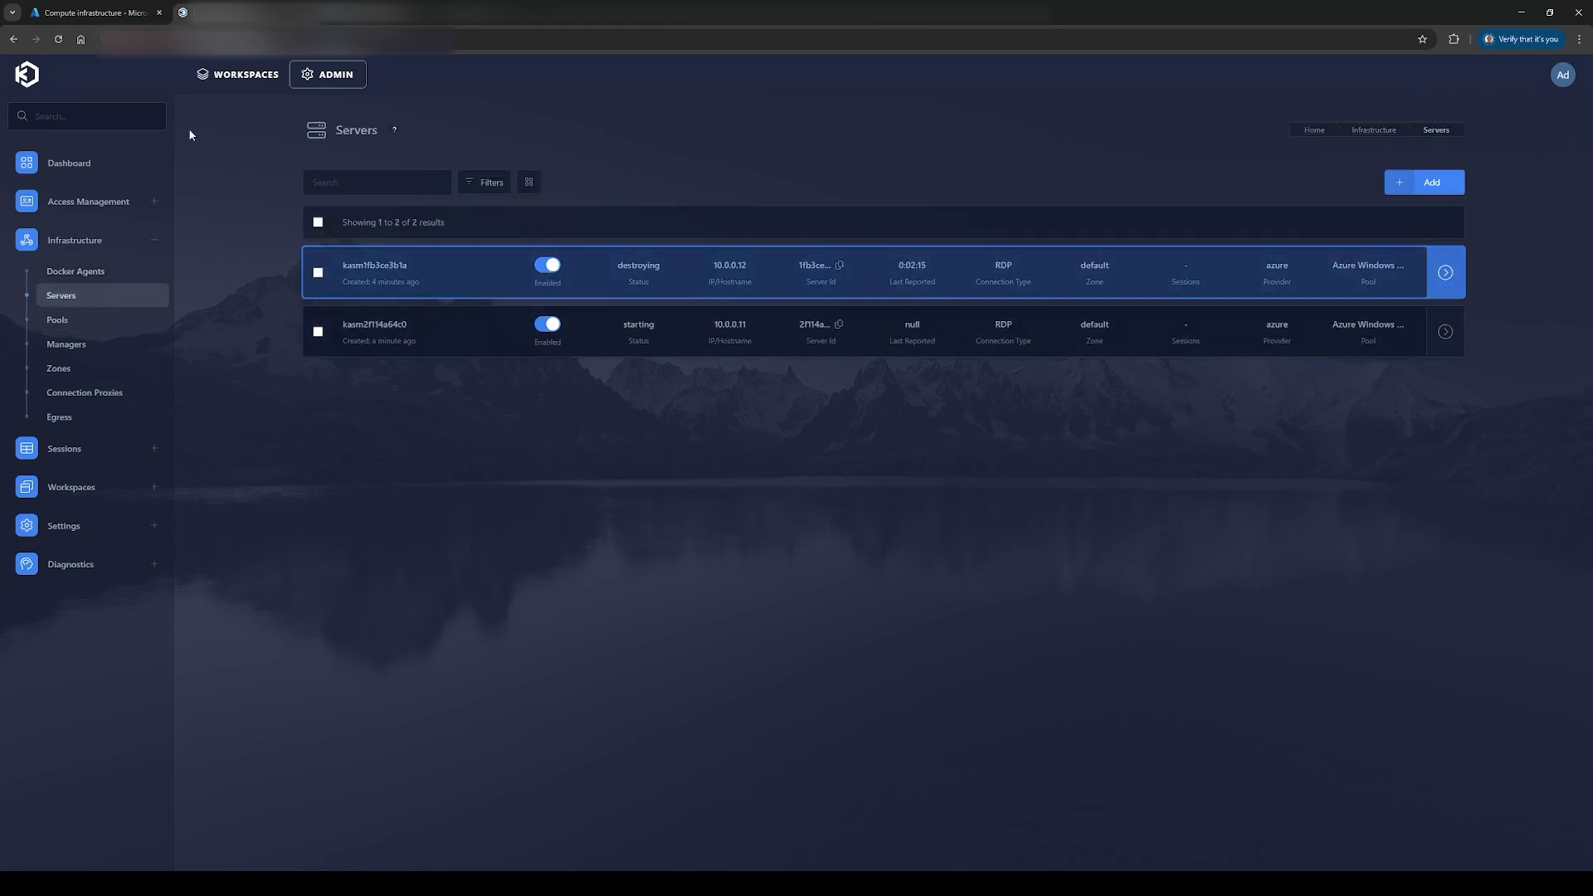
pyautogui.click(59, 40)
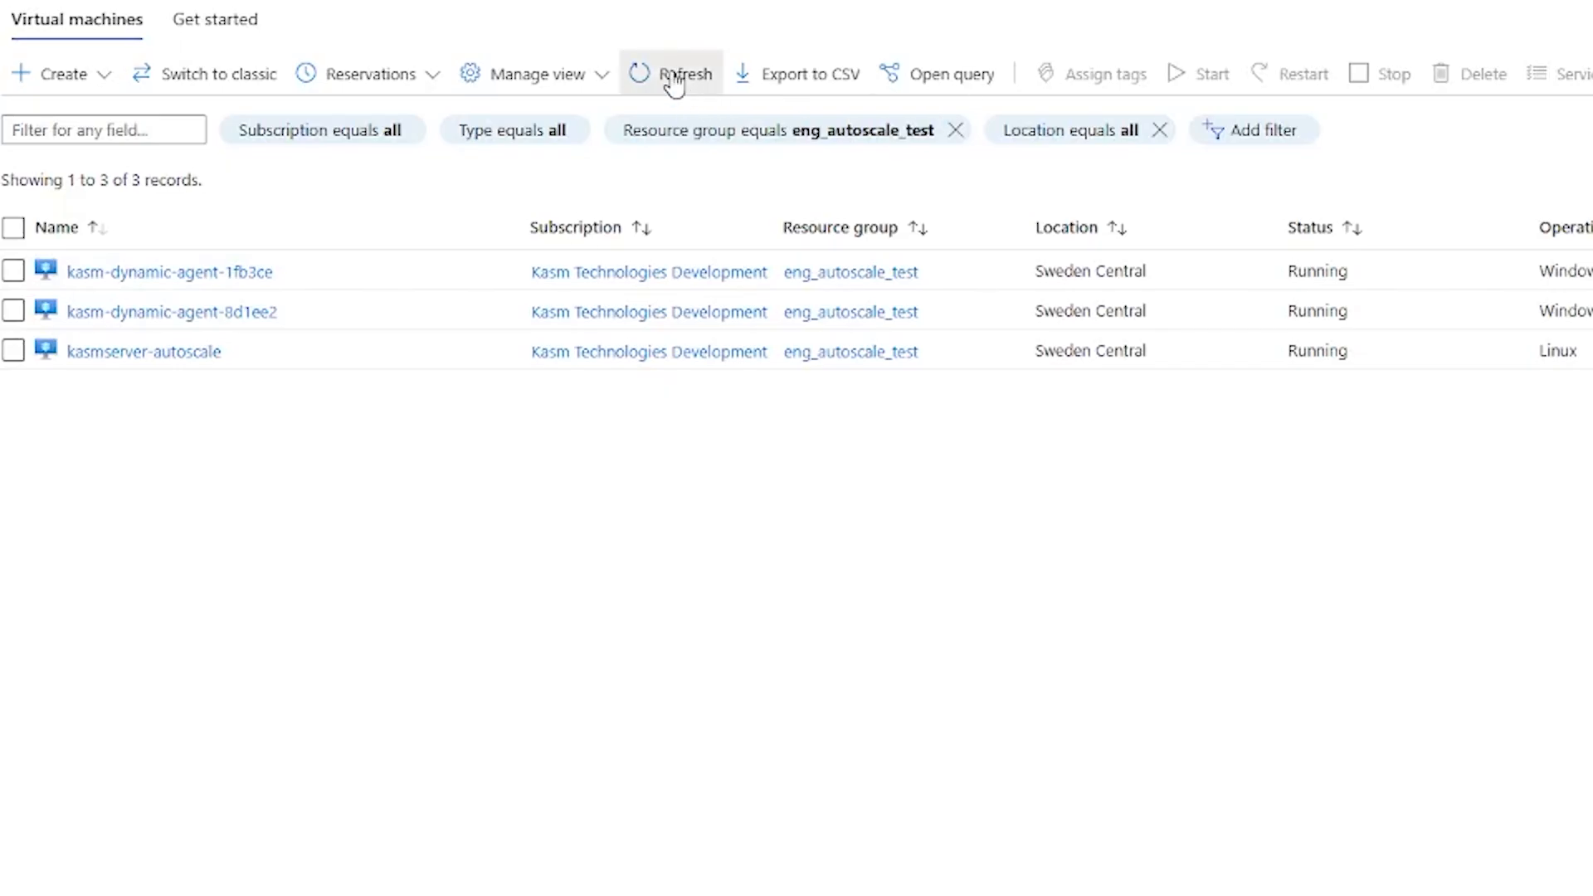
pyautogui.click(673, 75)
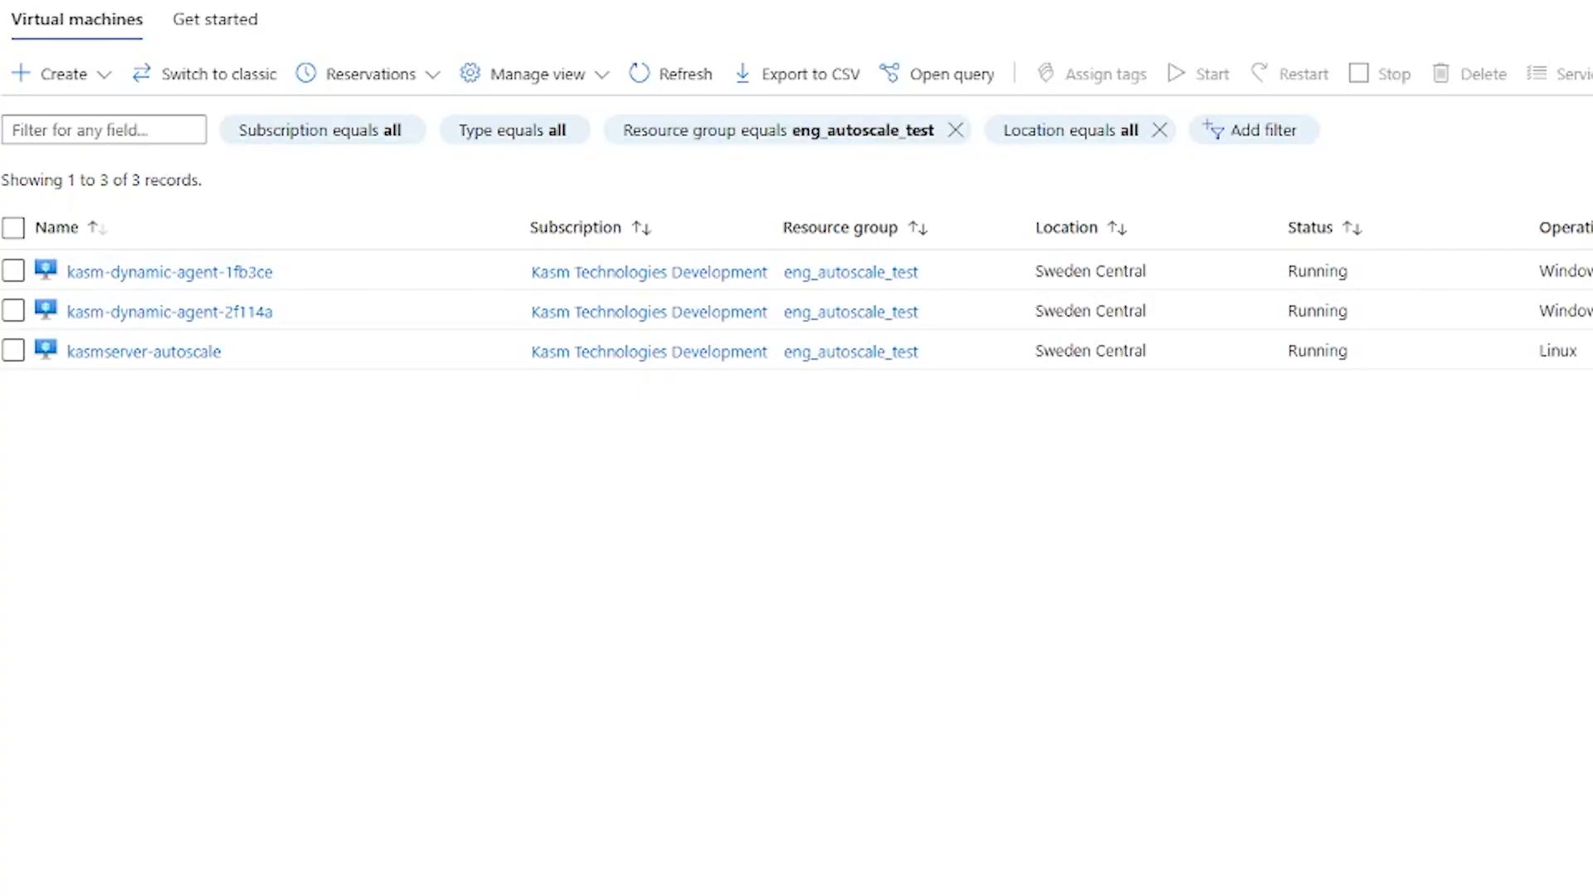
pyautogui.click(652, 73)
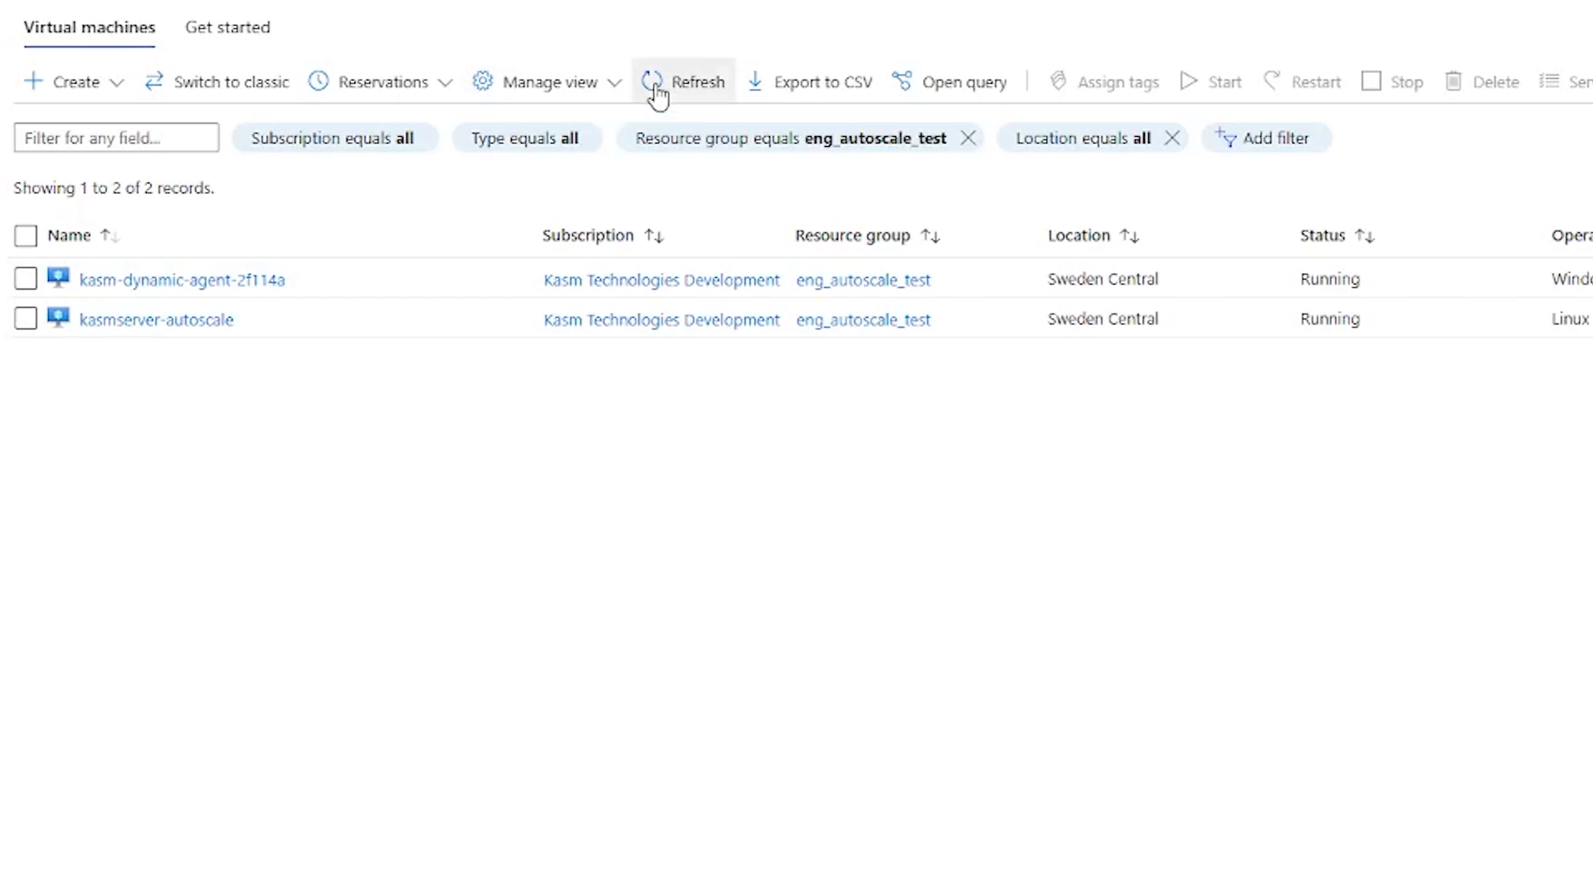
pyautogui.click(657, 90)
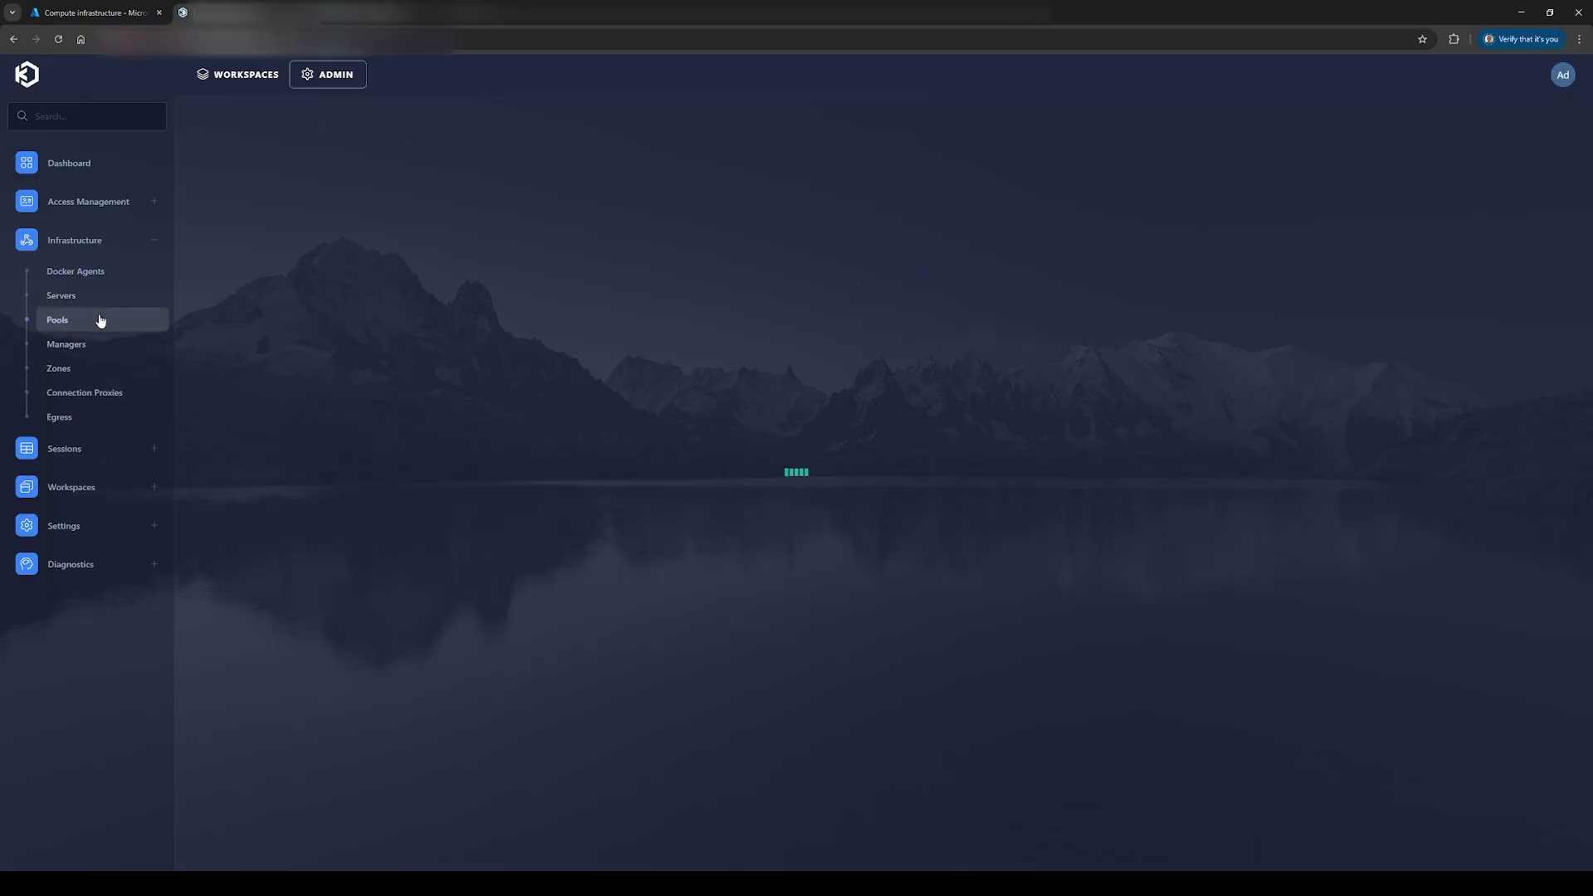
# Step: Delete the Windows Azure Config VM provider configuration
pyautogui.click(910, 325)
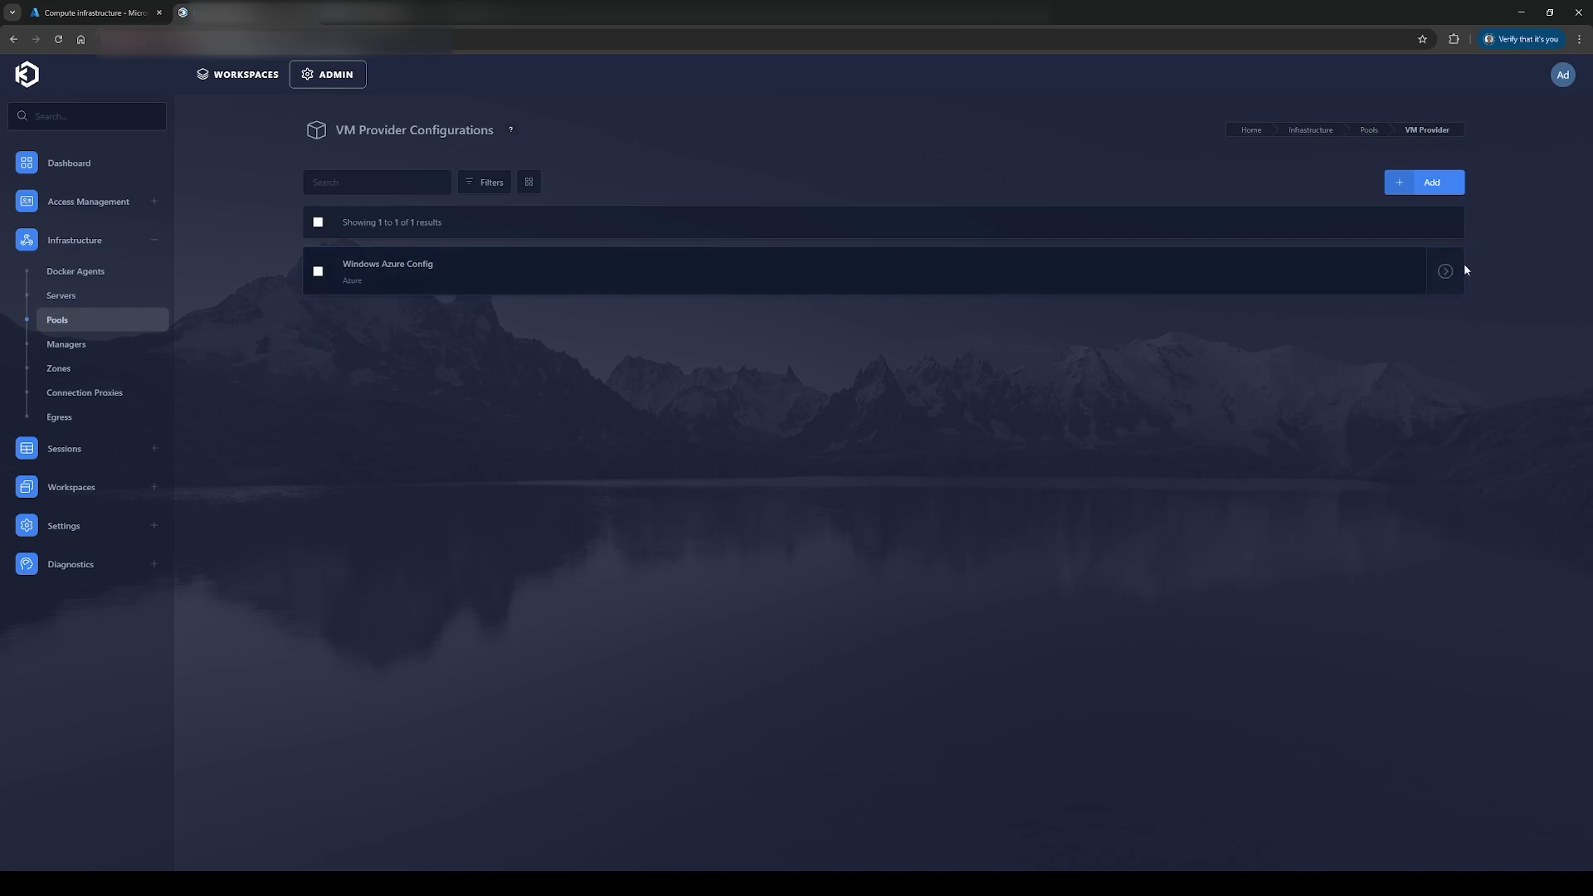
pyautogui.click(1365, 270)
pyautogui.click(897, 508)
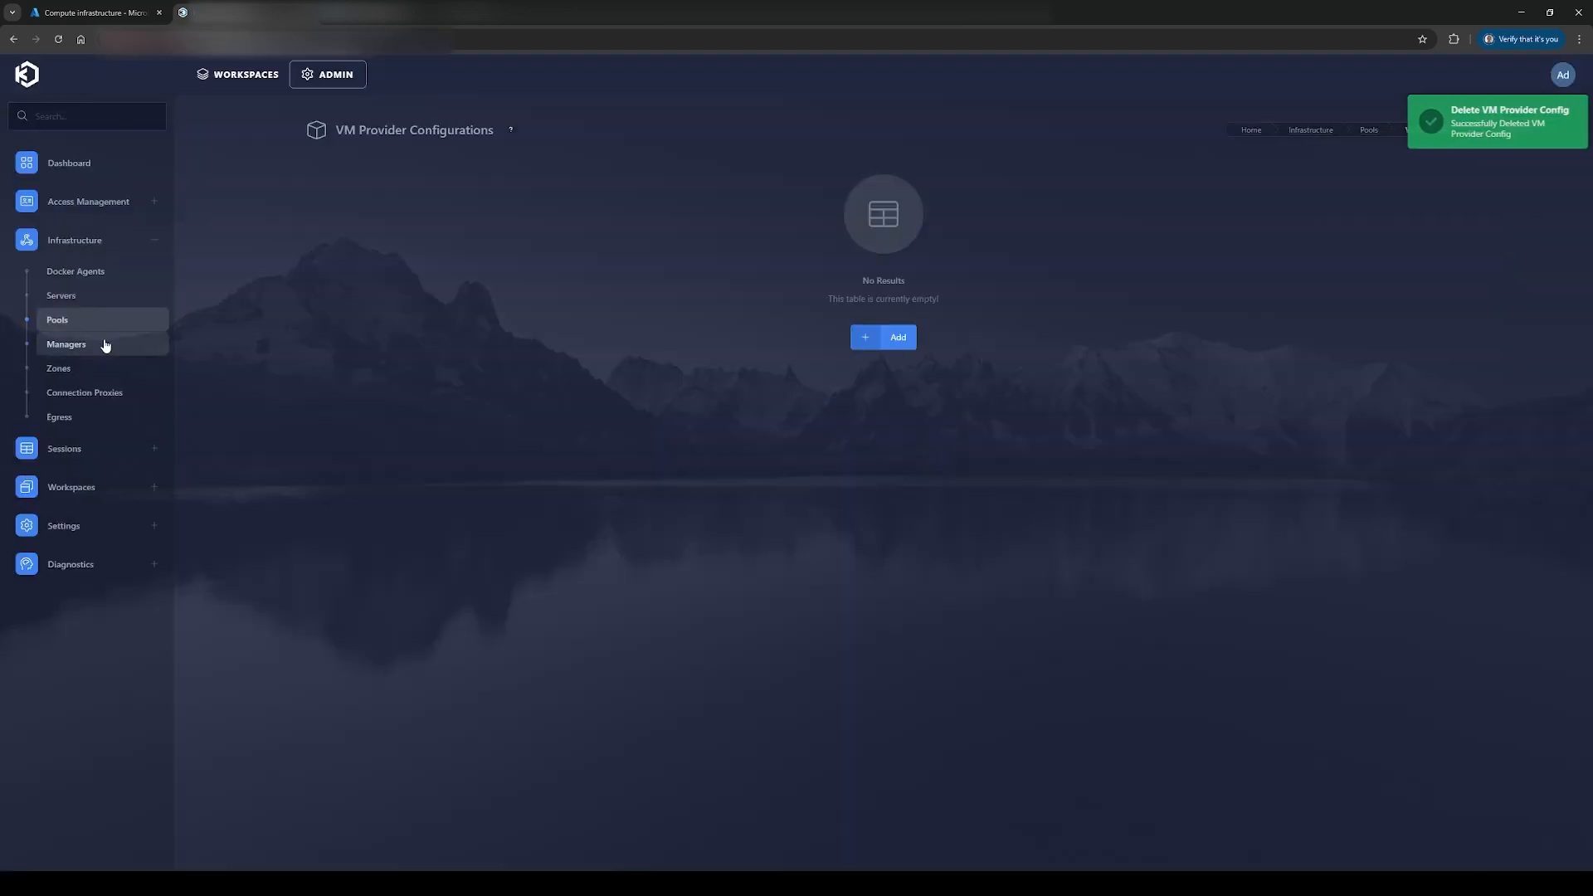
# Step: Delete the Azure Windows Config autoscale configuration
pyautogui.click(124, 323)
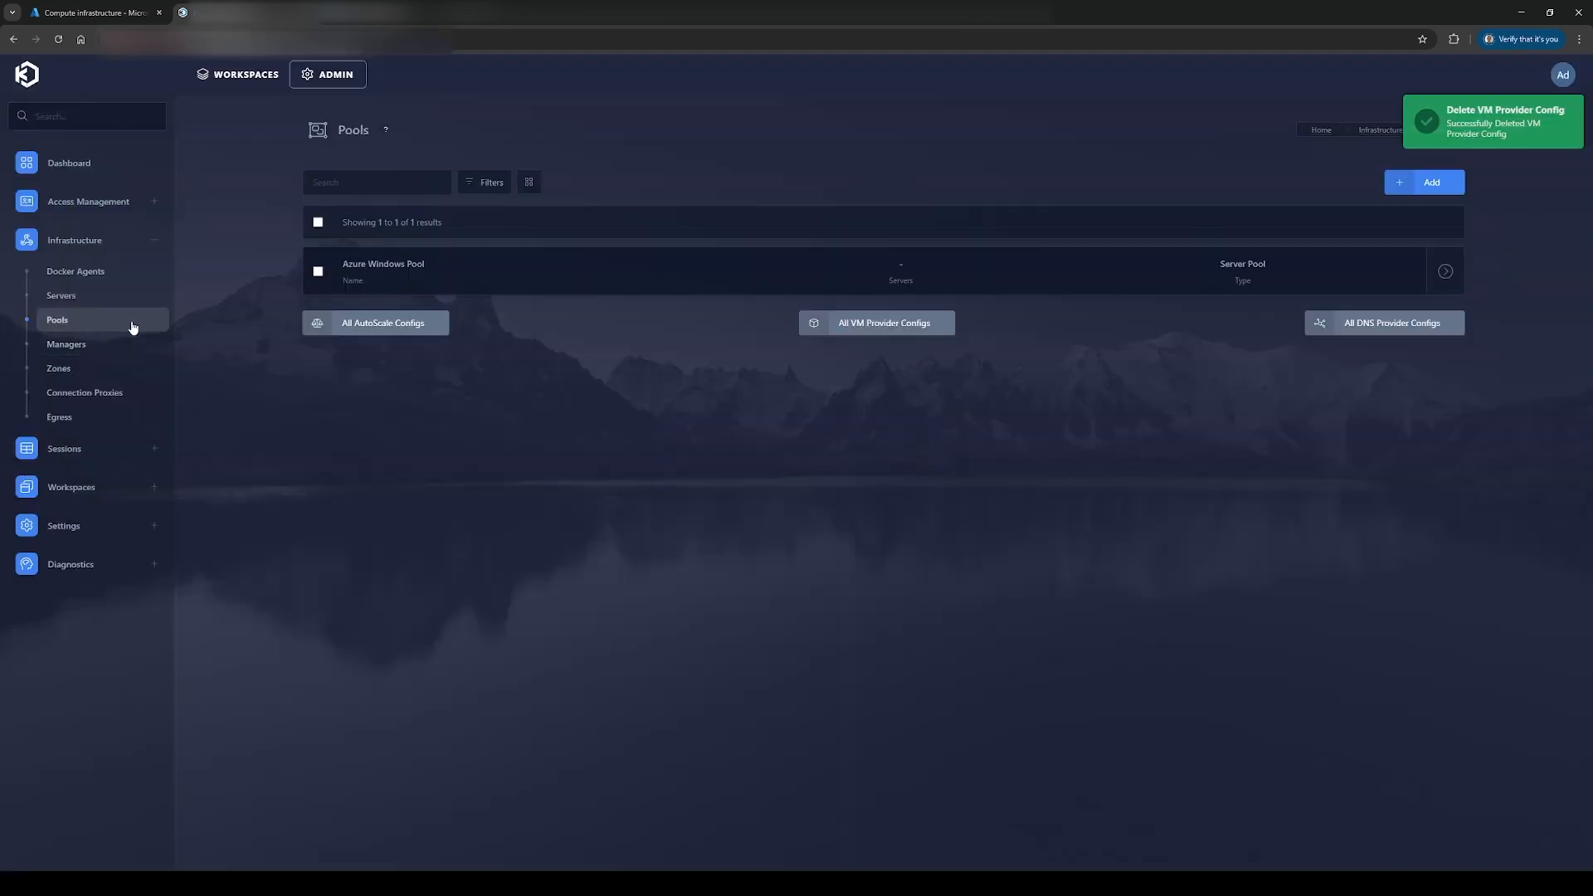
pyautogui.click(358, 322)
pyautogui.moveTo(1446, 274)
pyautogui.click(1328, 273)
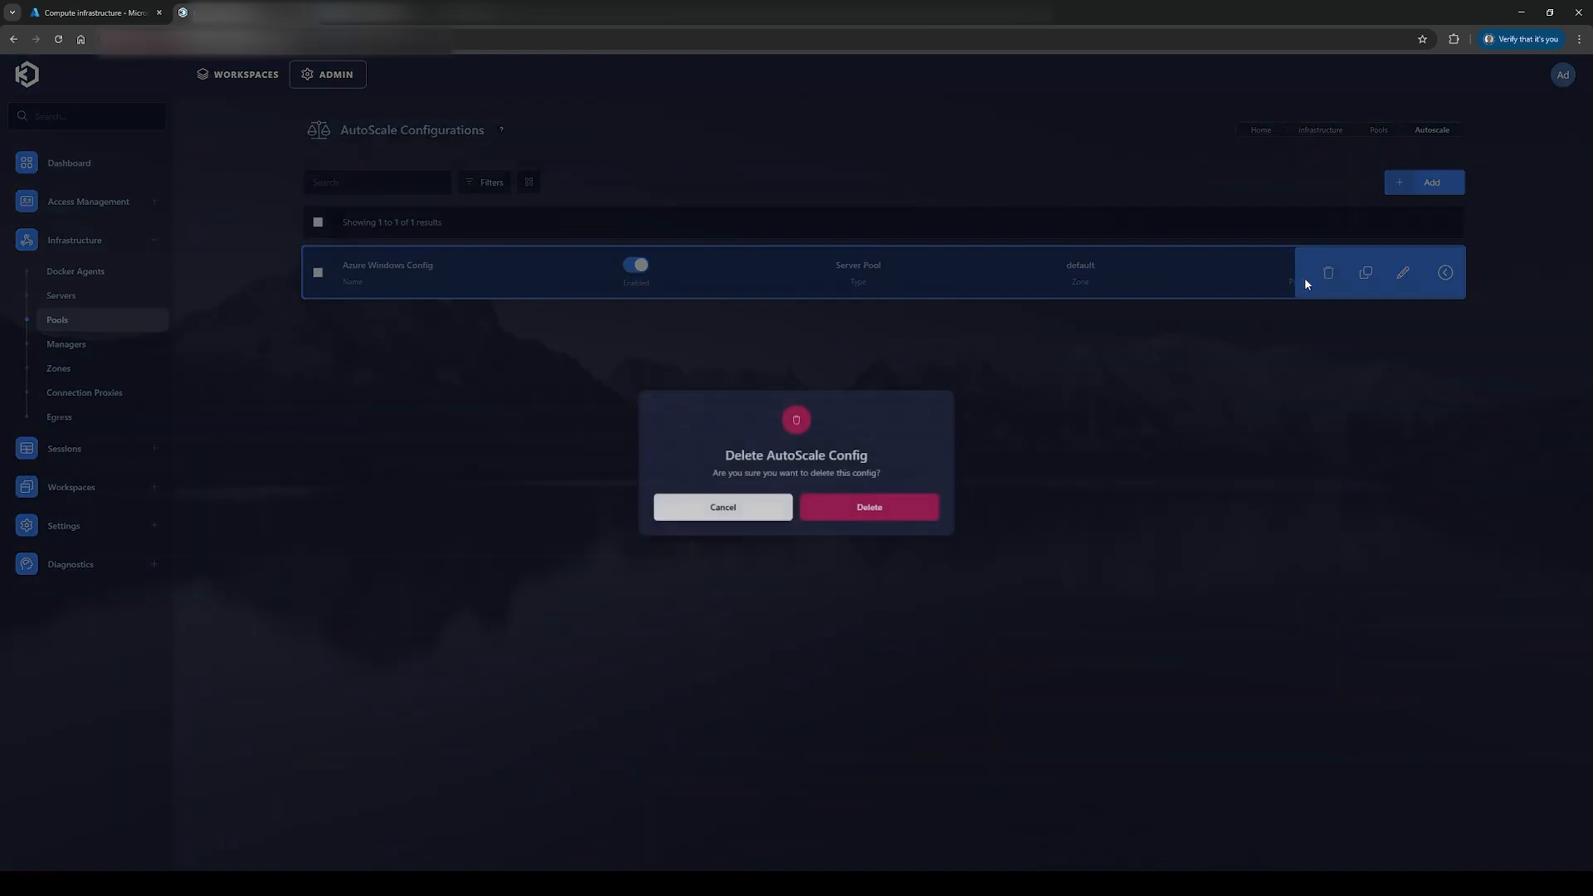
pyautogui.click(843, 506)
# Step: Delete the Azure Windows Pool server pool
pyautogui.click(108, 321)
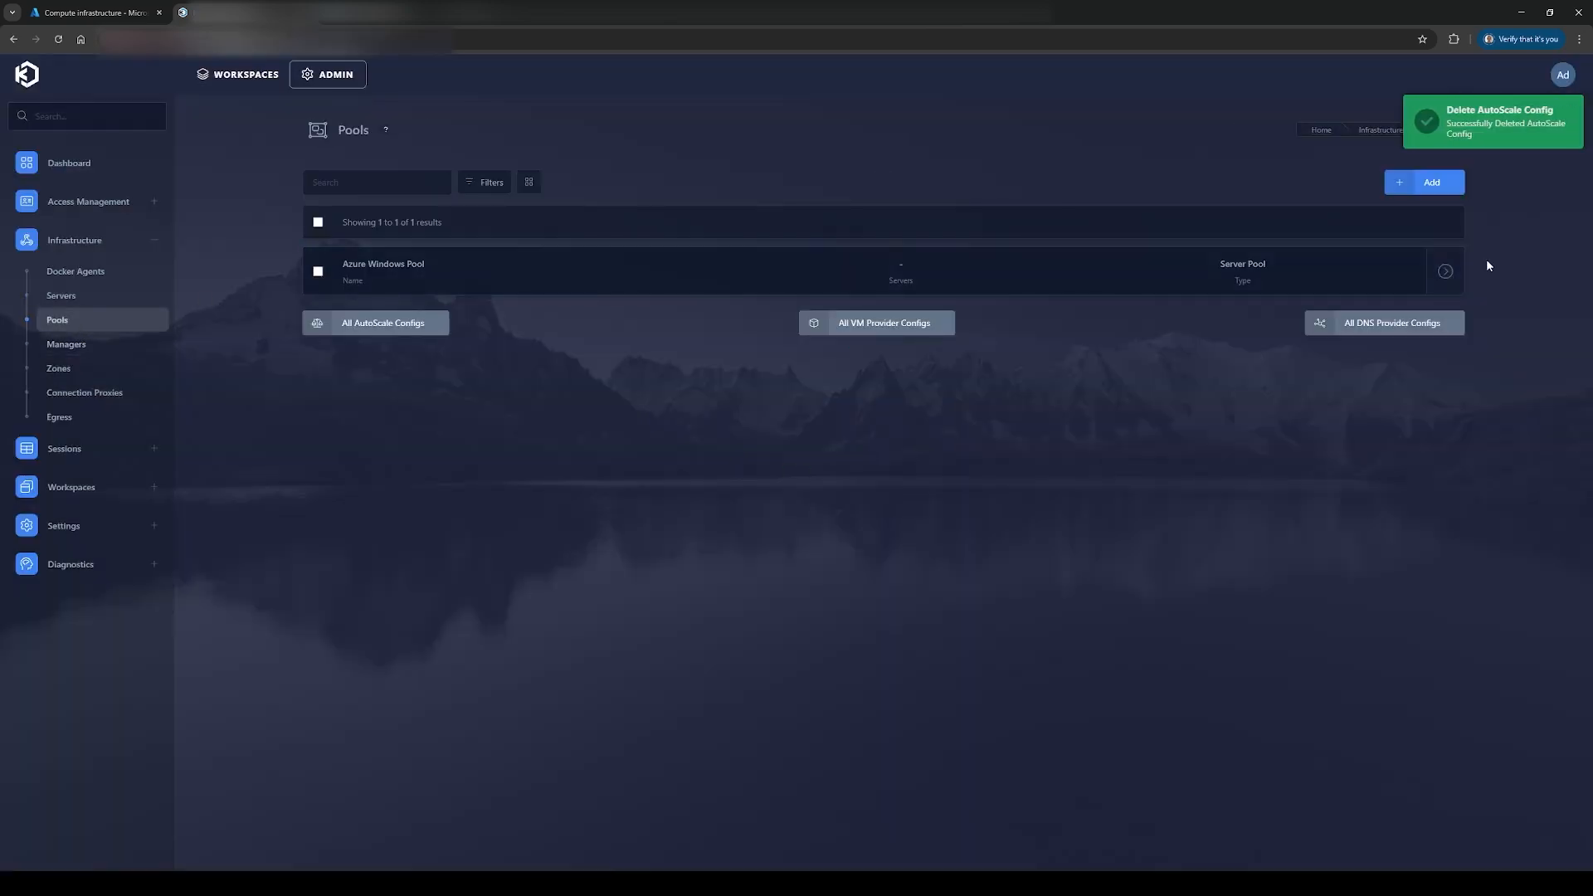
pyautogui.moveTo(1446, 272)
pyautogui.click(841, 518)
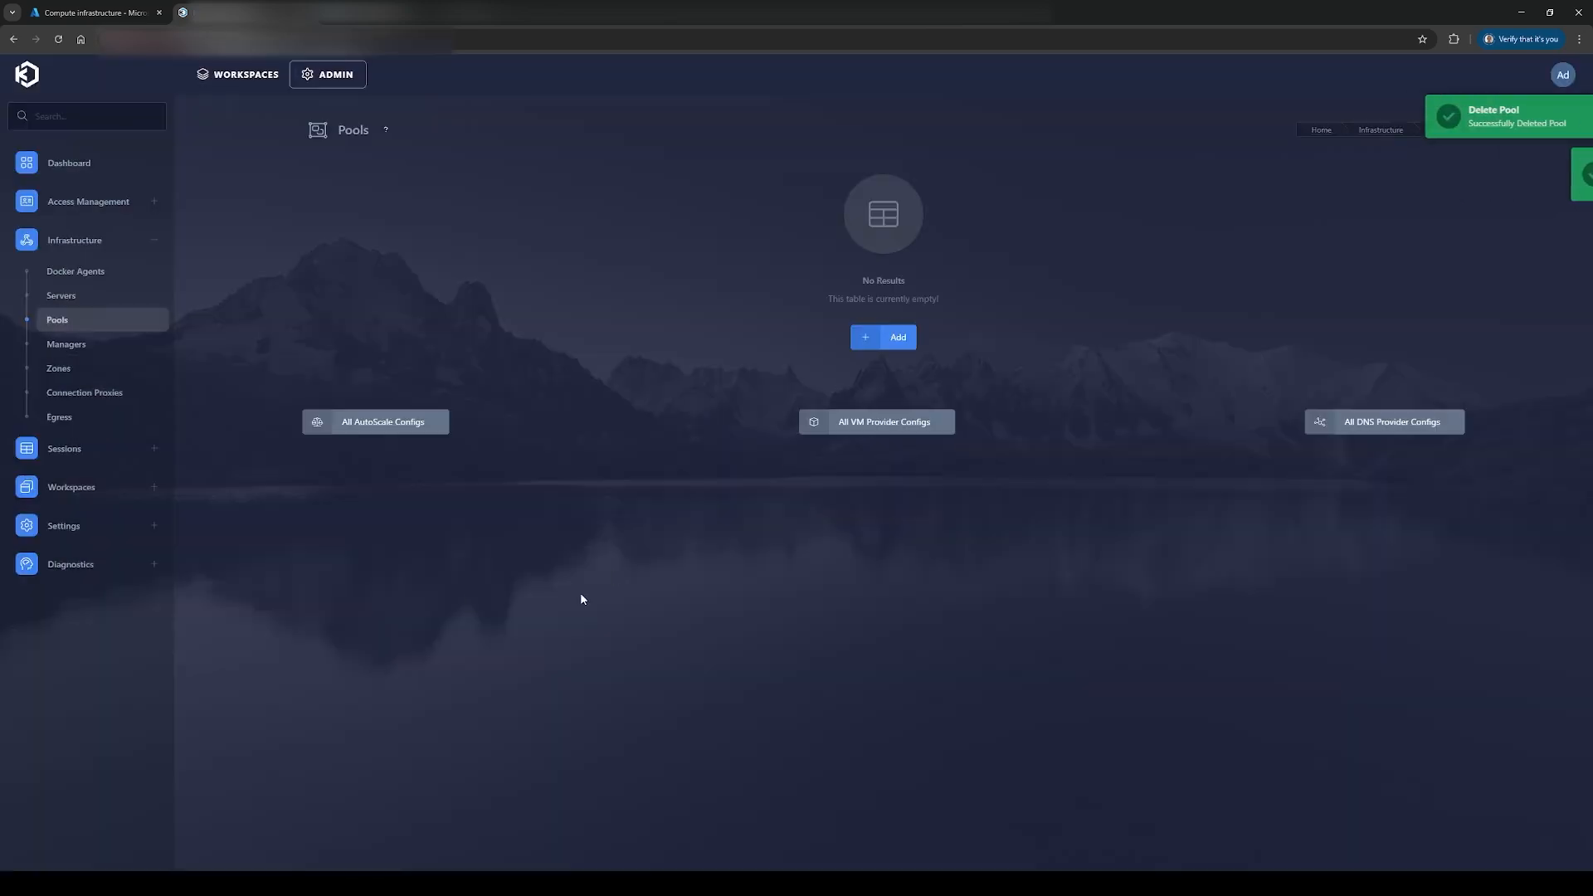